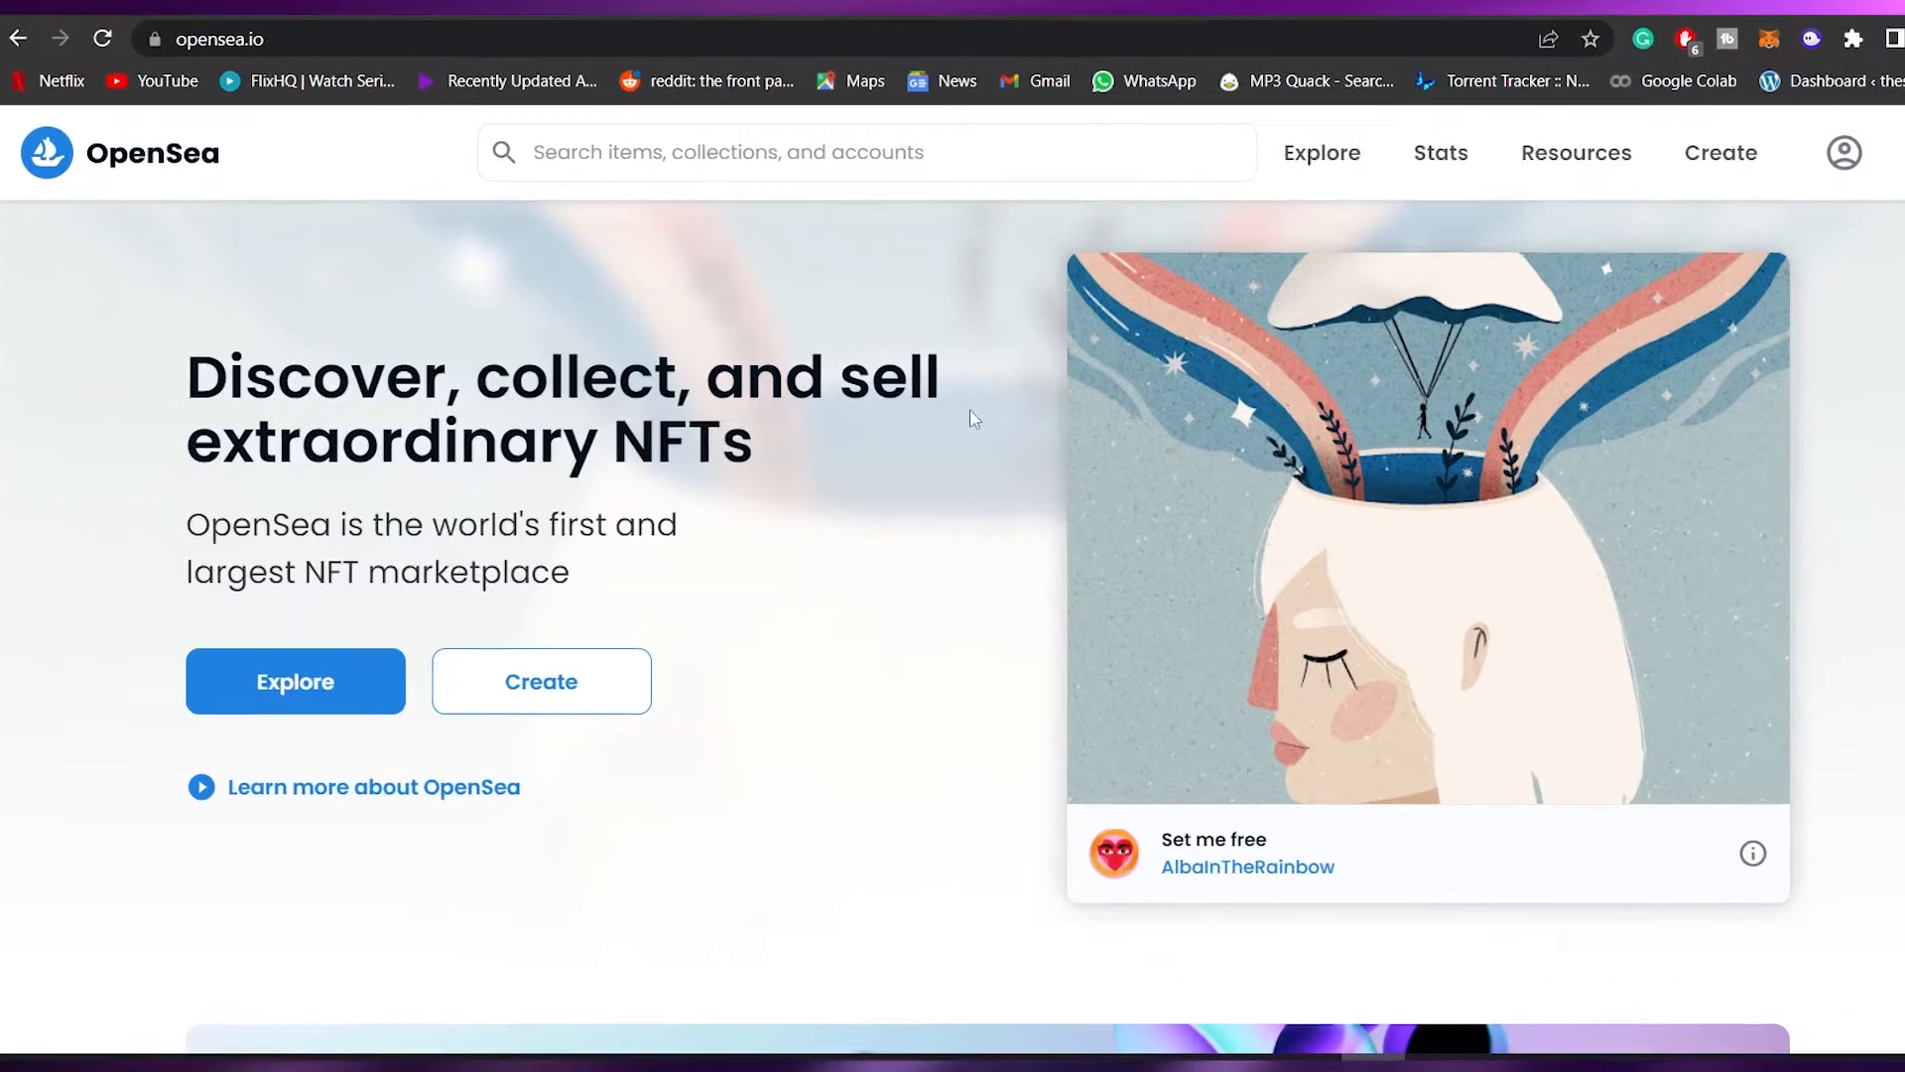
Look through the OpenSea homepage's notable drops and the top collections over the last 7 days
scroll(895, 291, down, 12)
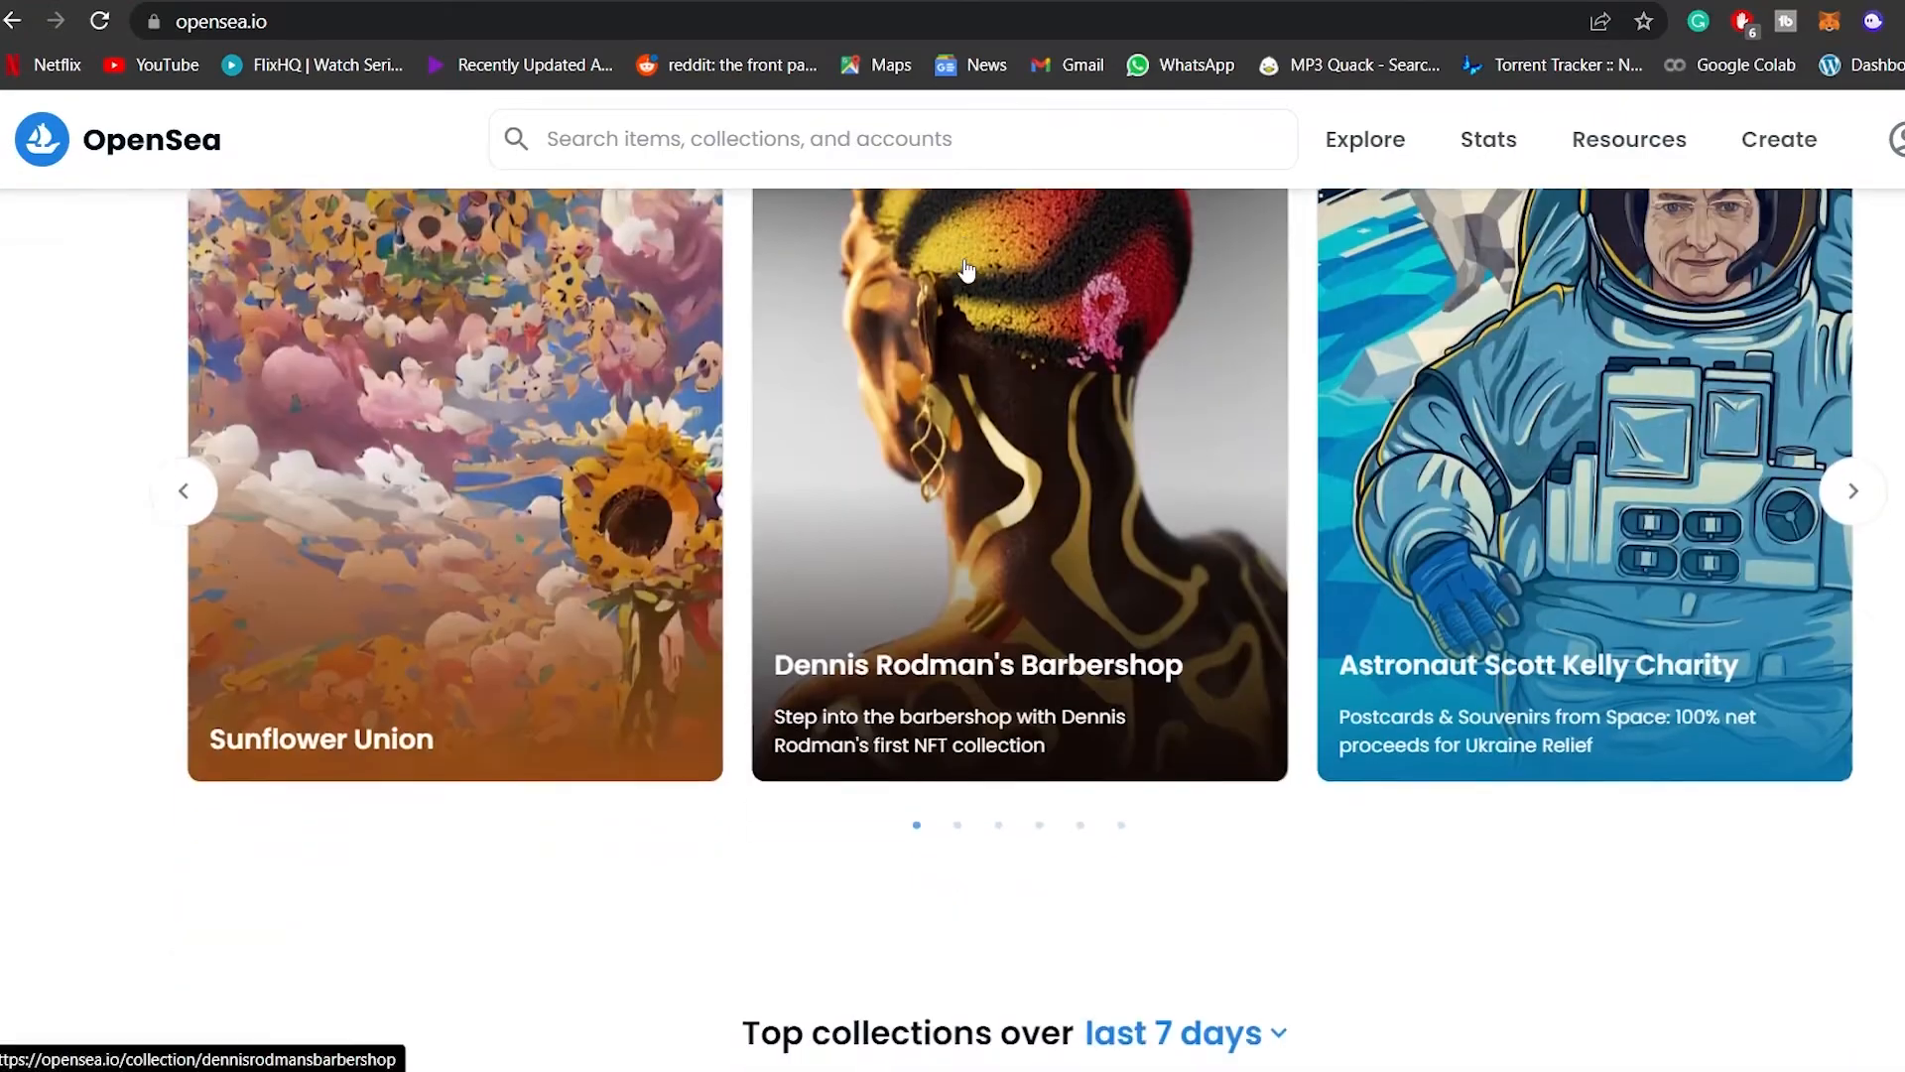
scroll(968, 268, down, 8)
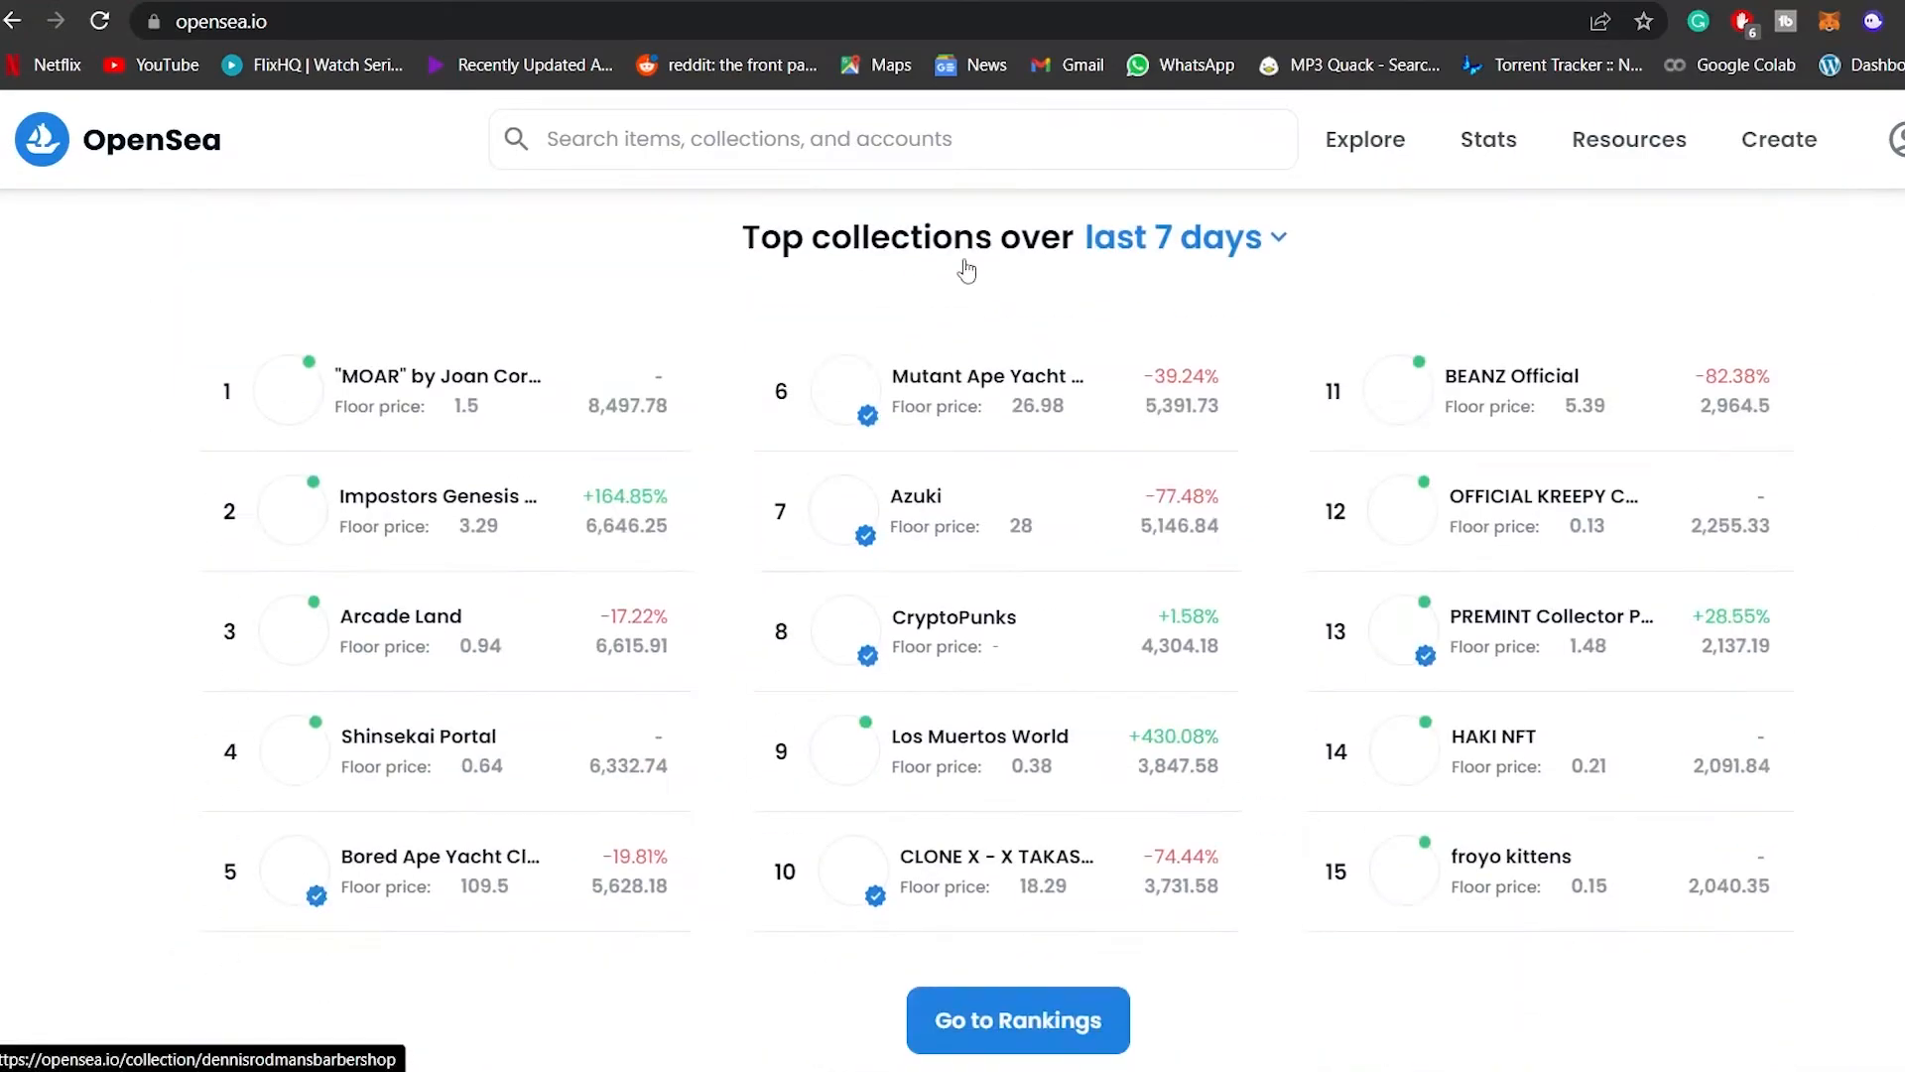
scroll(967, 268, up, 11)
scroll(963, 288, up, 10)
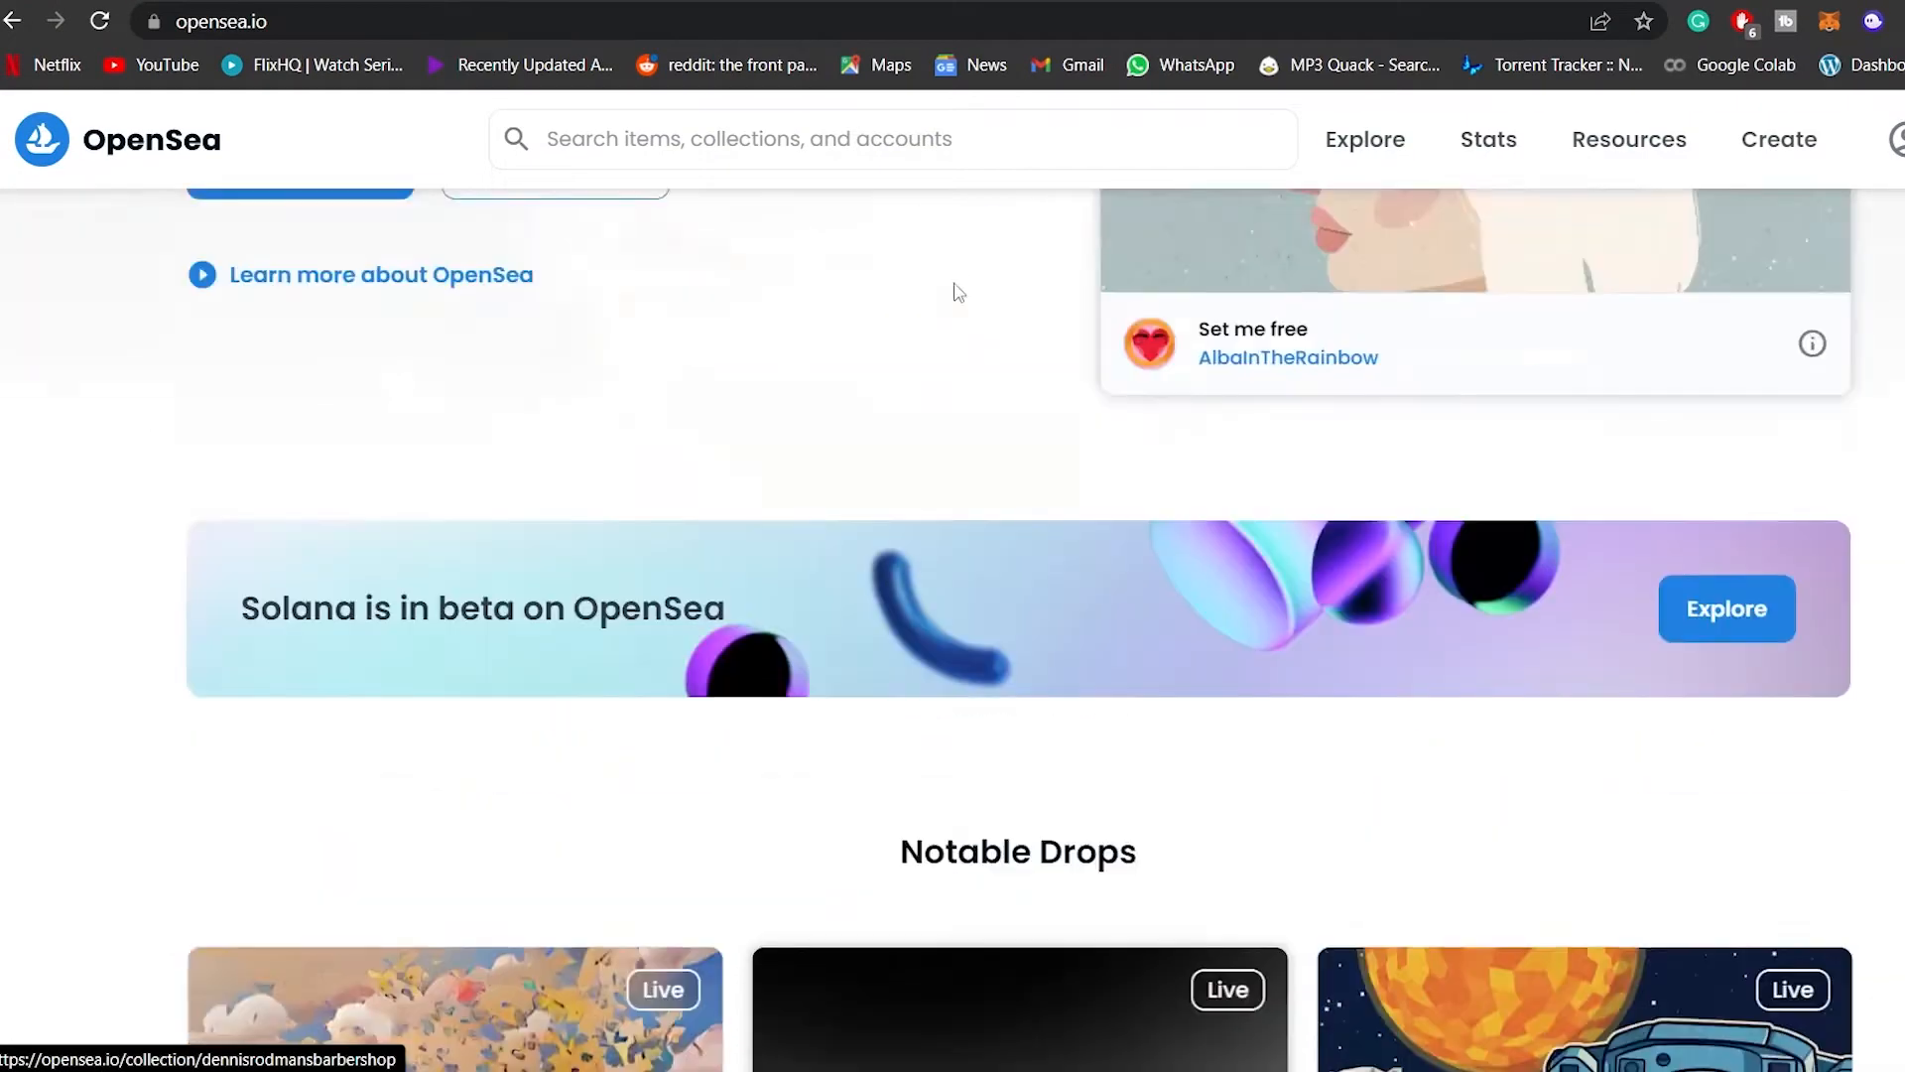
scroll(958, 300, down, 1)
scroll(933, 317, up, 1)
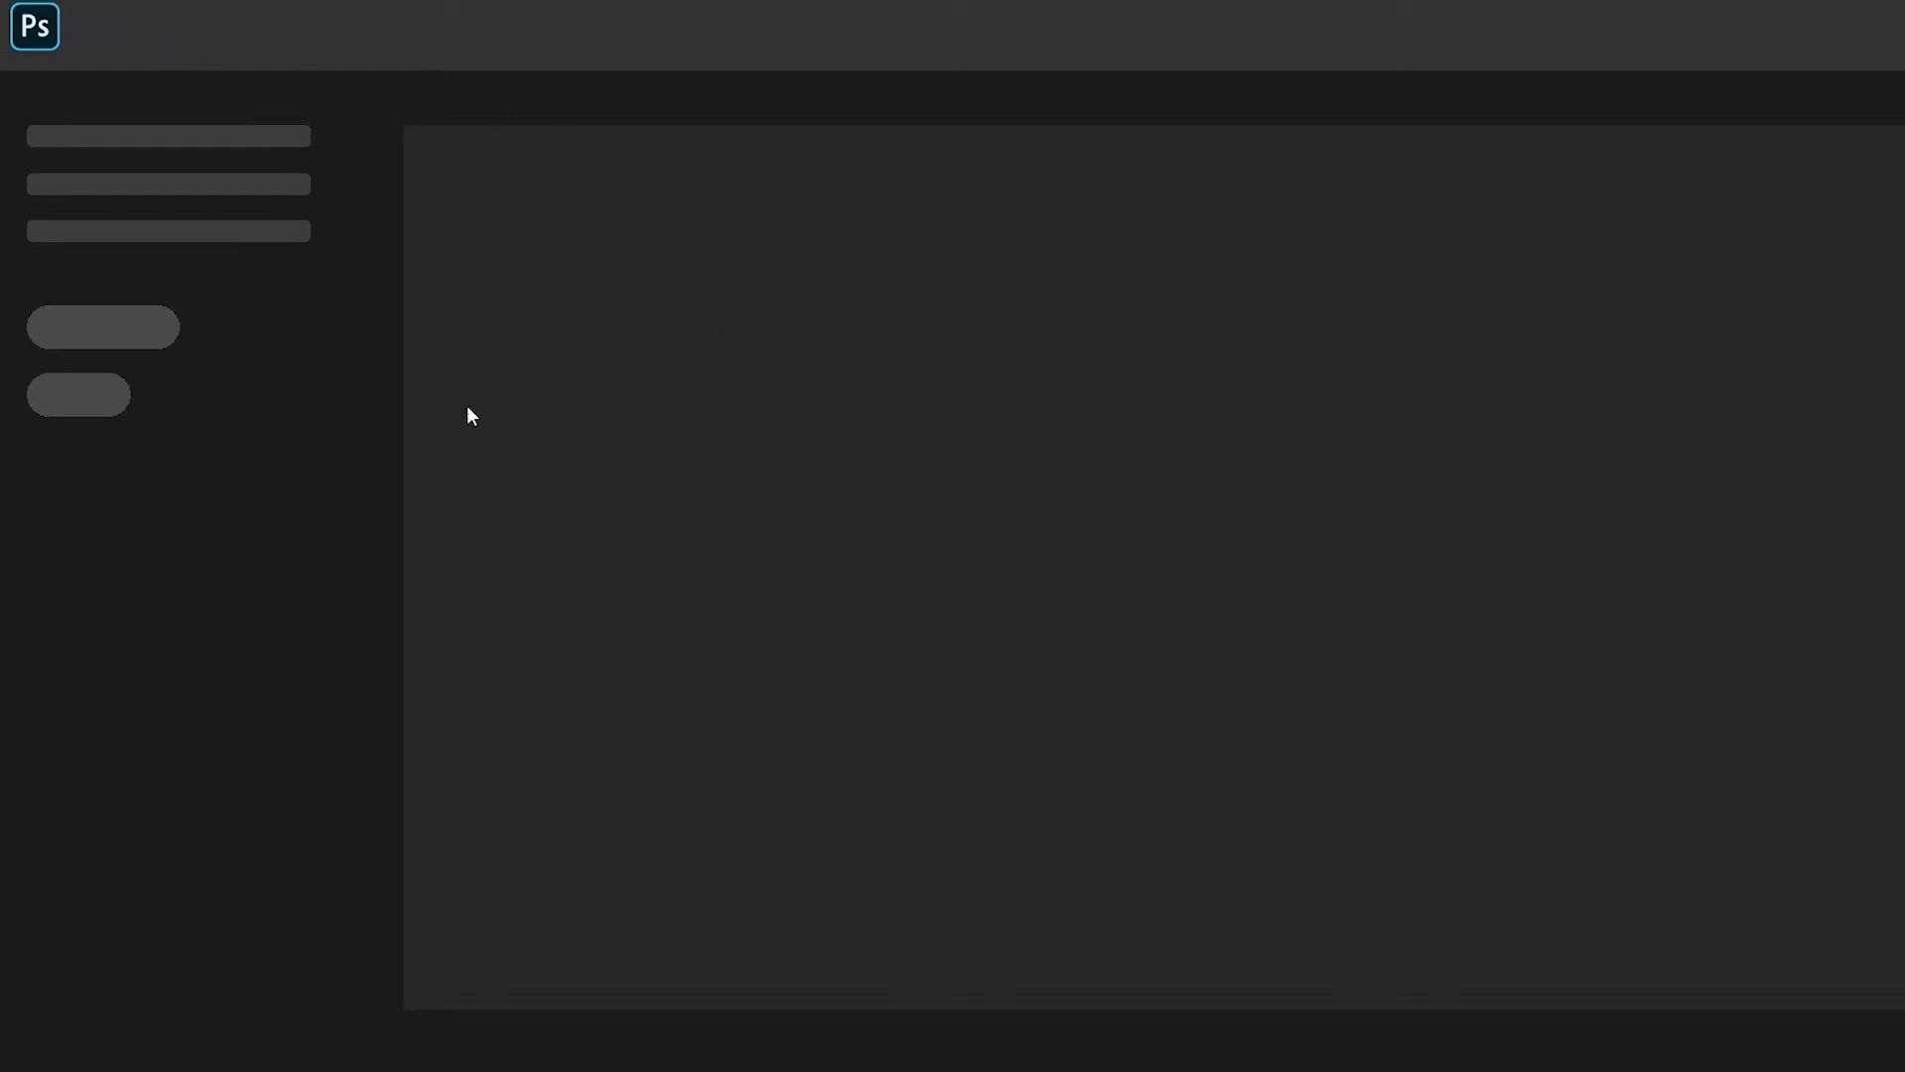
In Photoshop, start a new document measuring 24 by 24 pixels
key(alt+f)
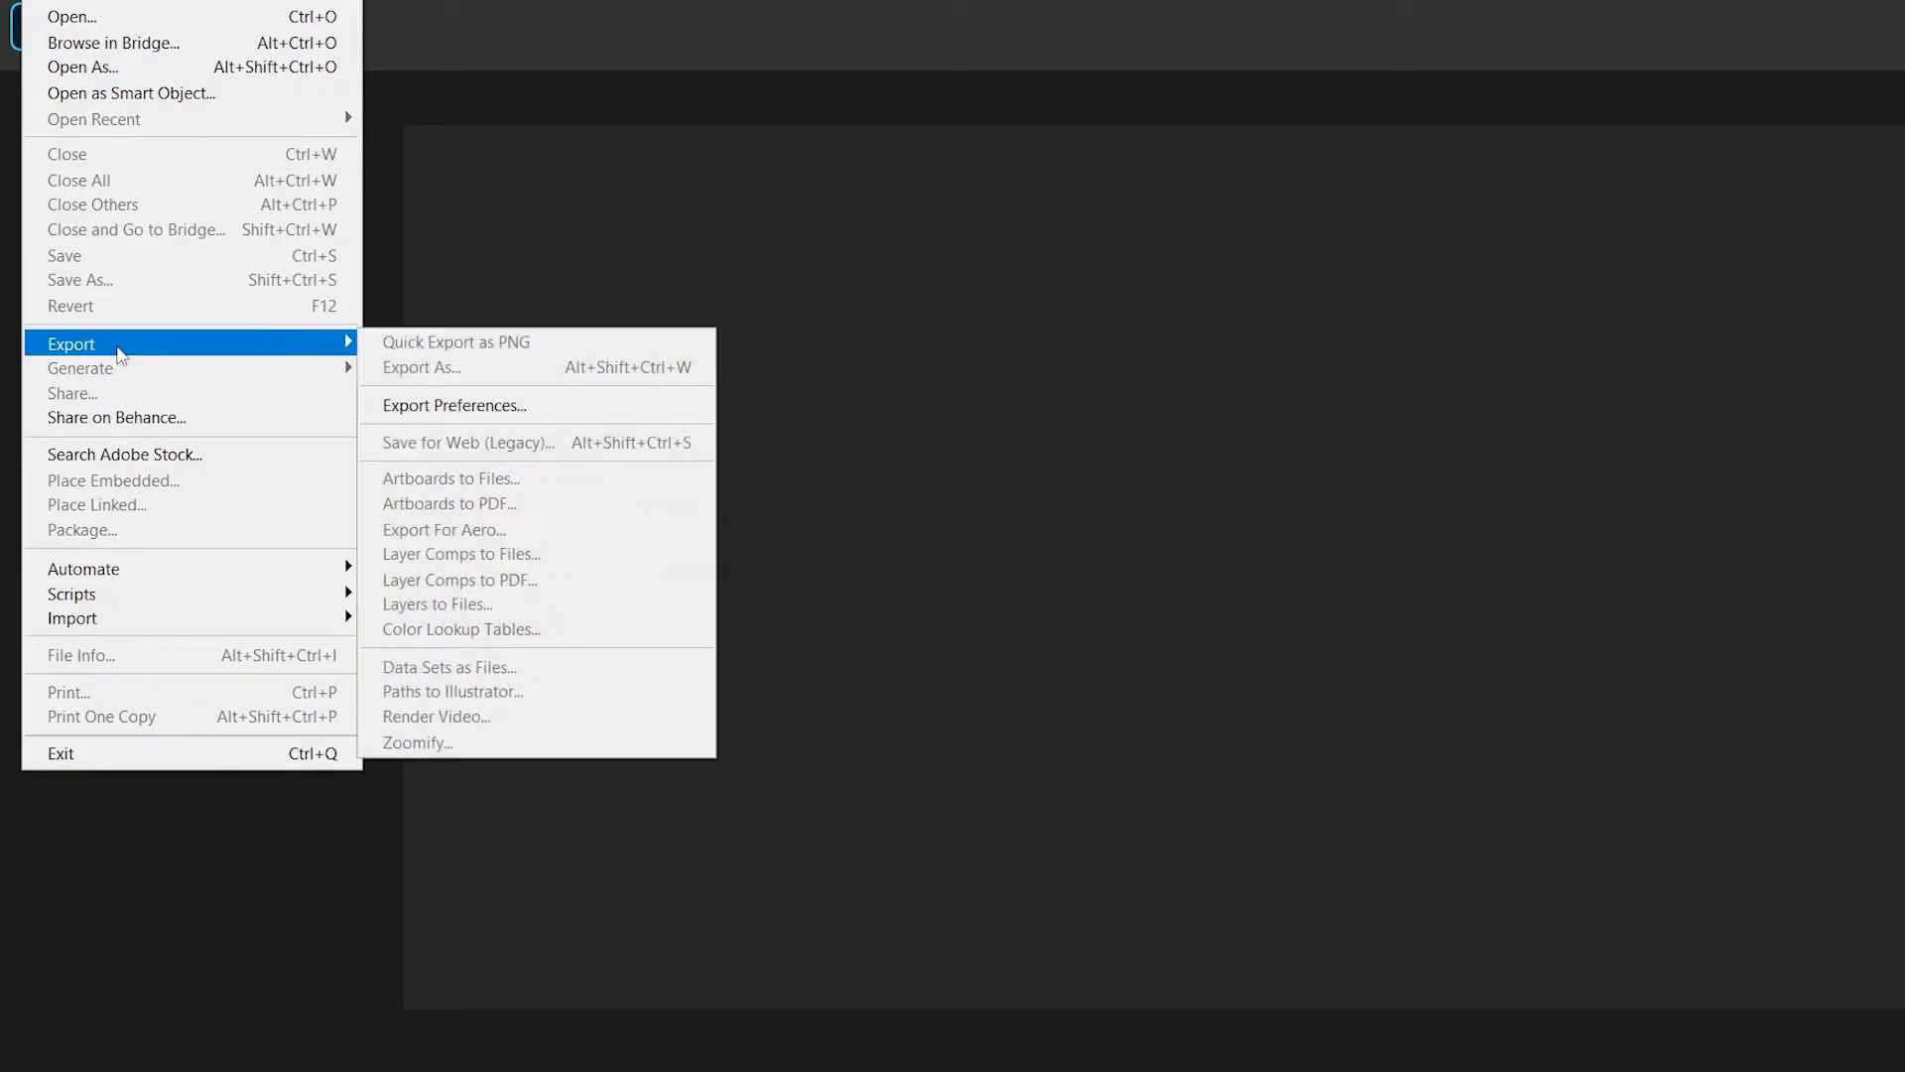
click(85, 2)
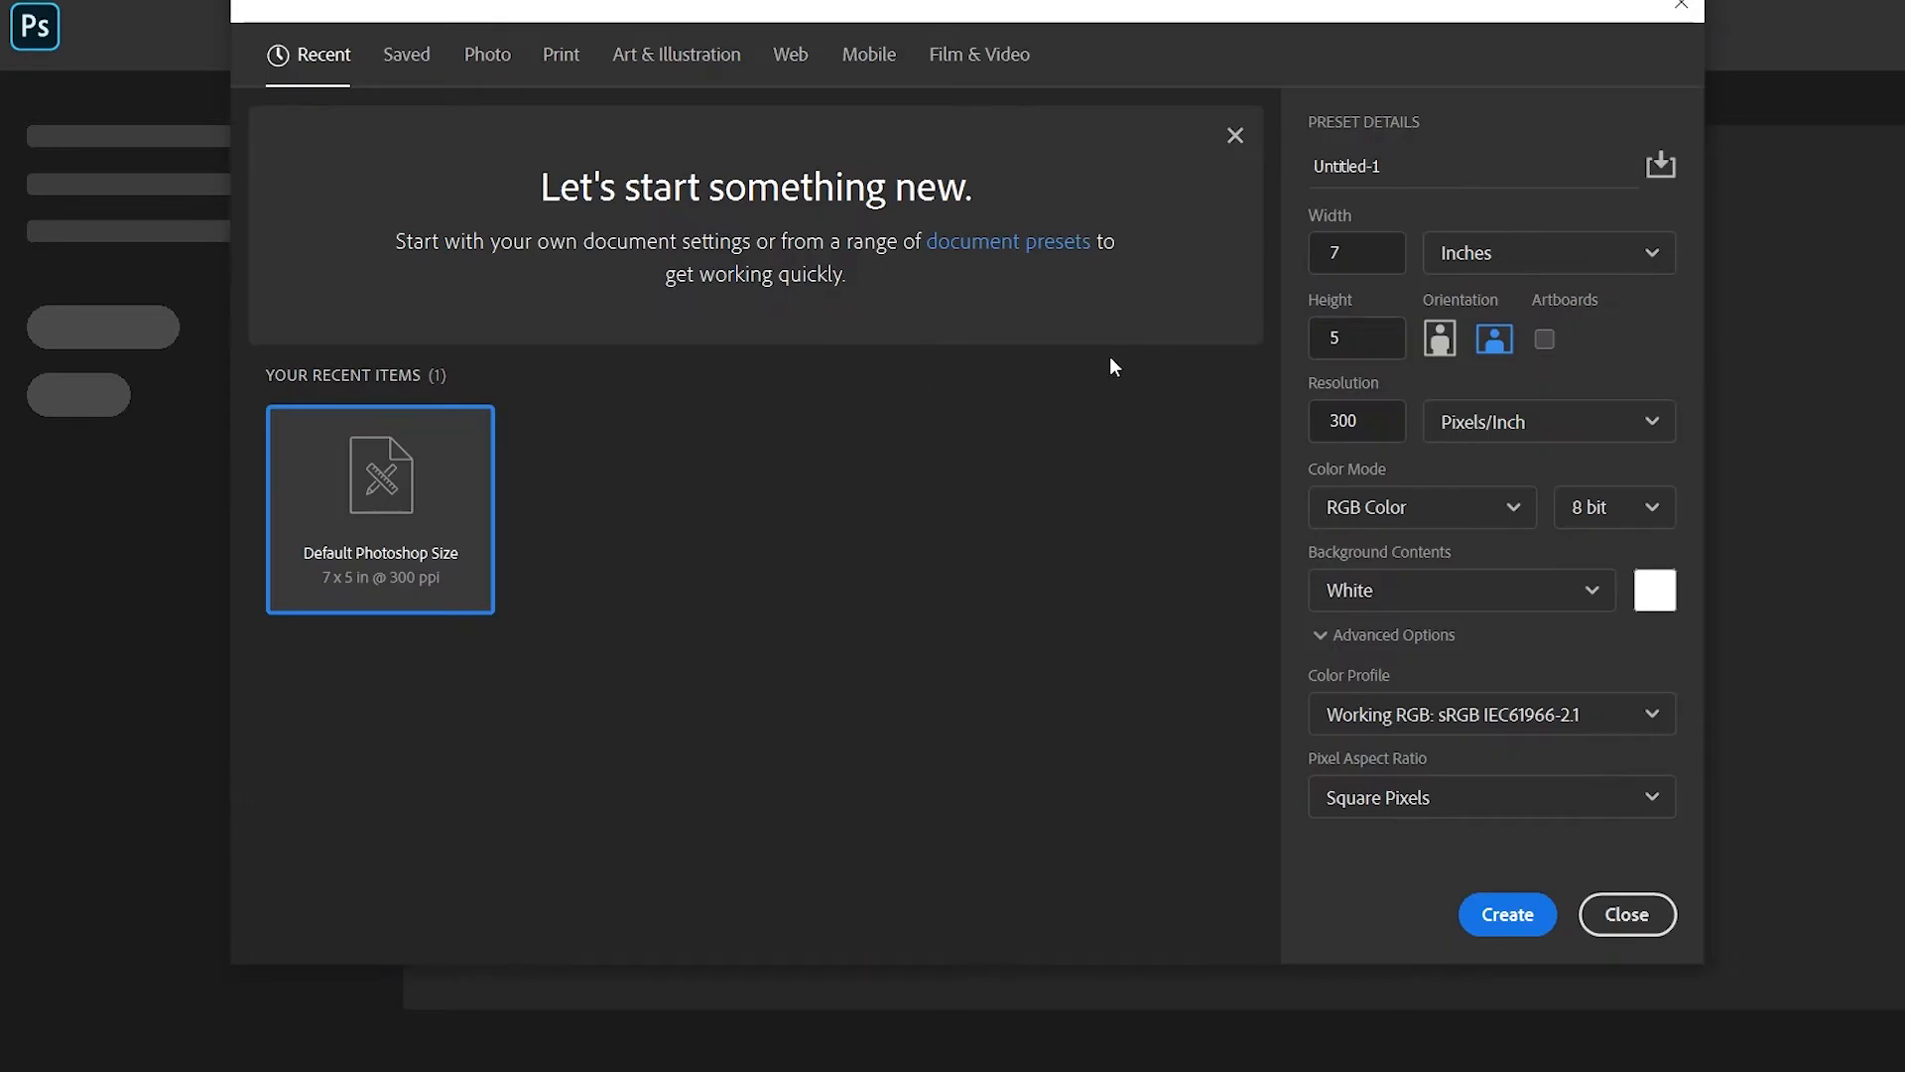
click(1515, 255)
click(1596, 315)
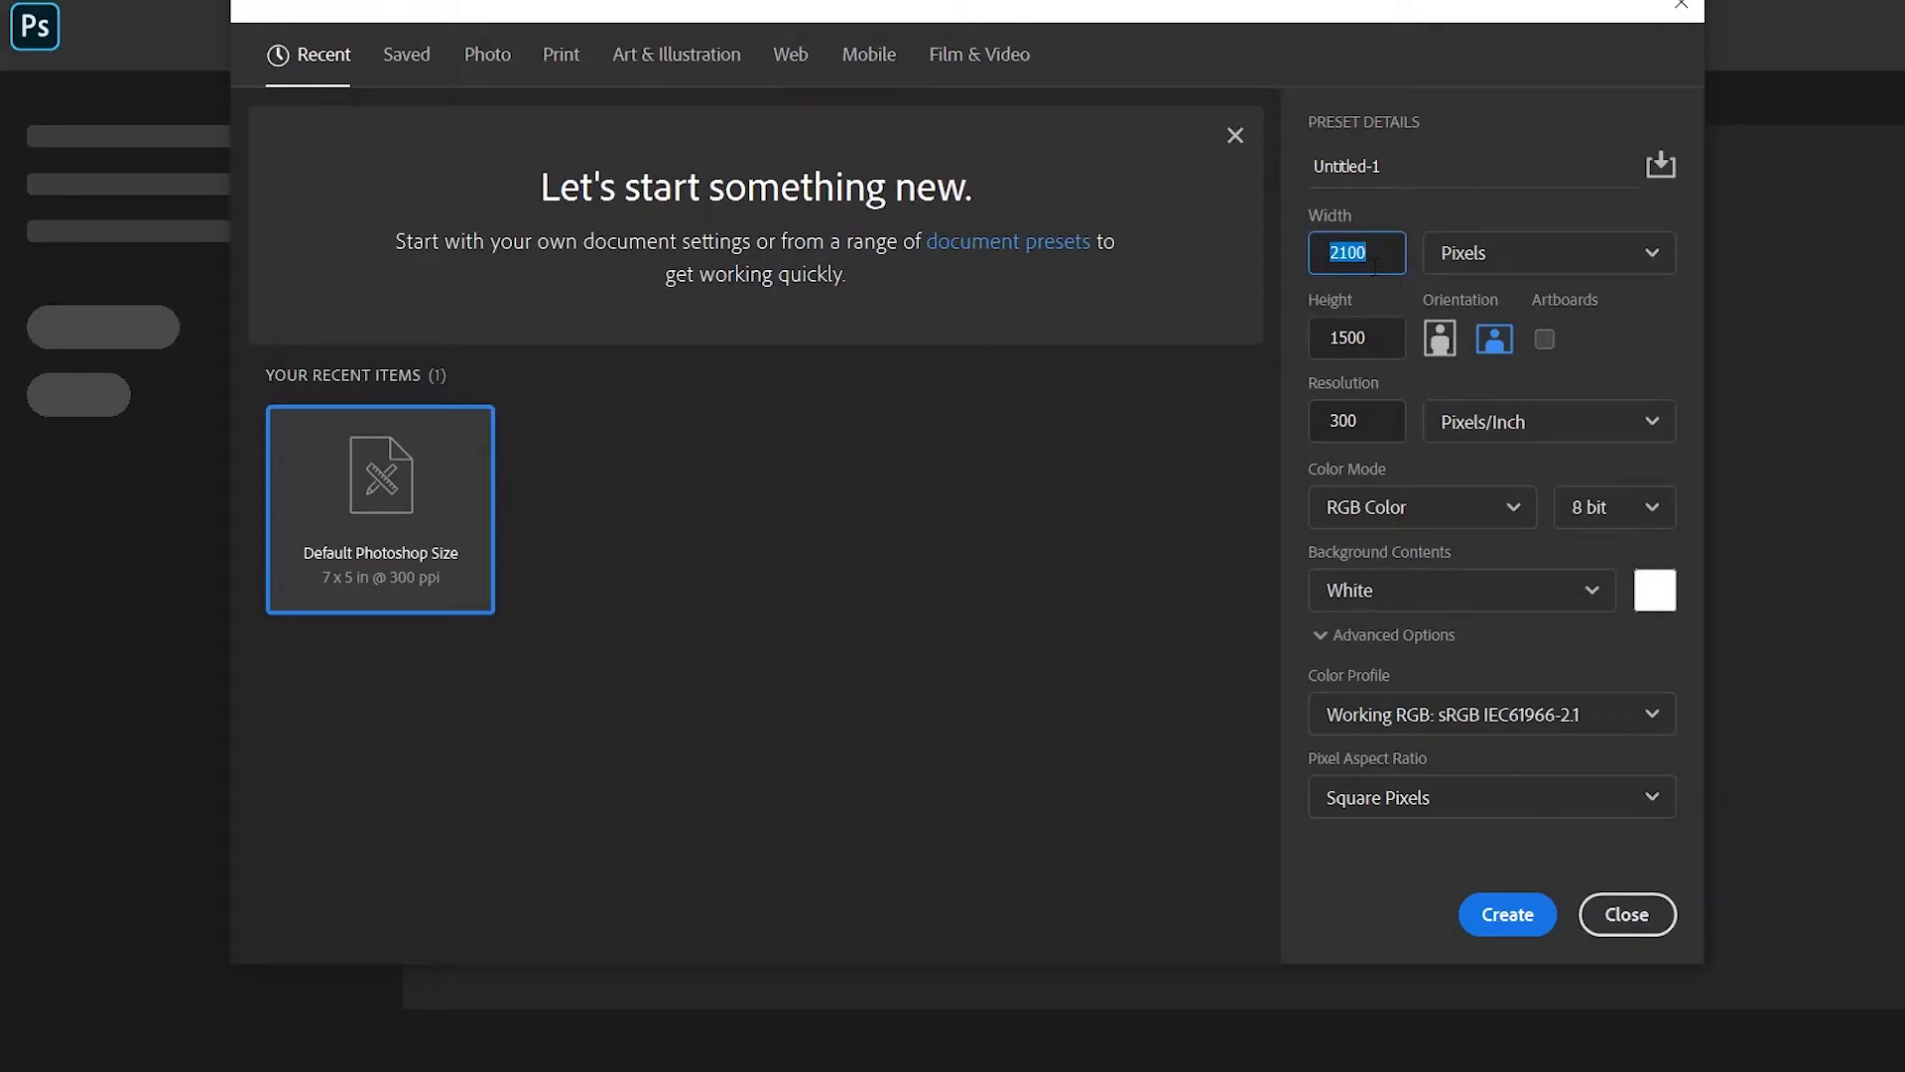
text(24)
key(Tab)
text(24)
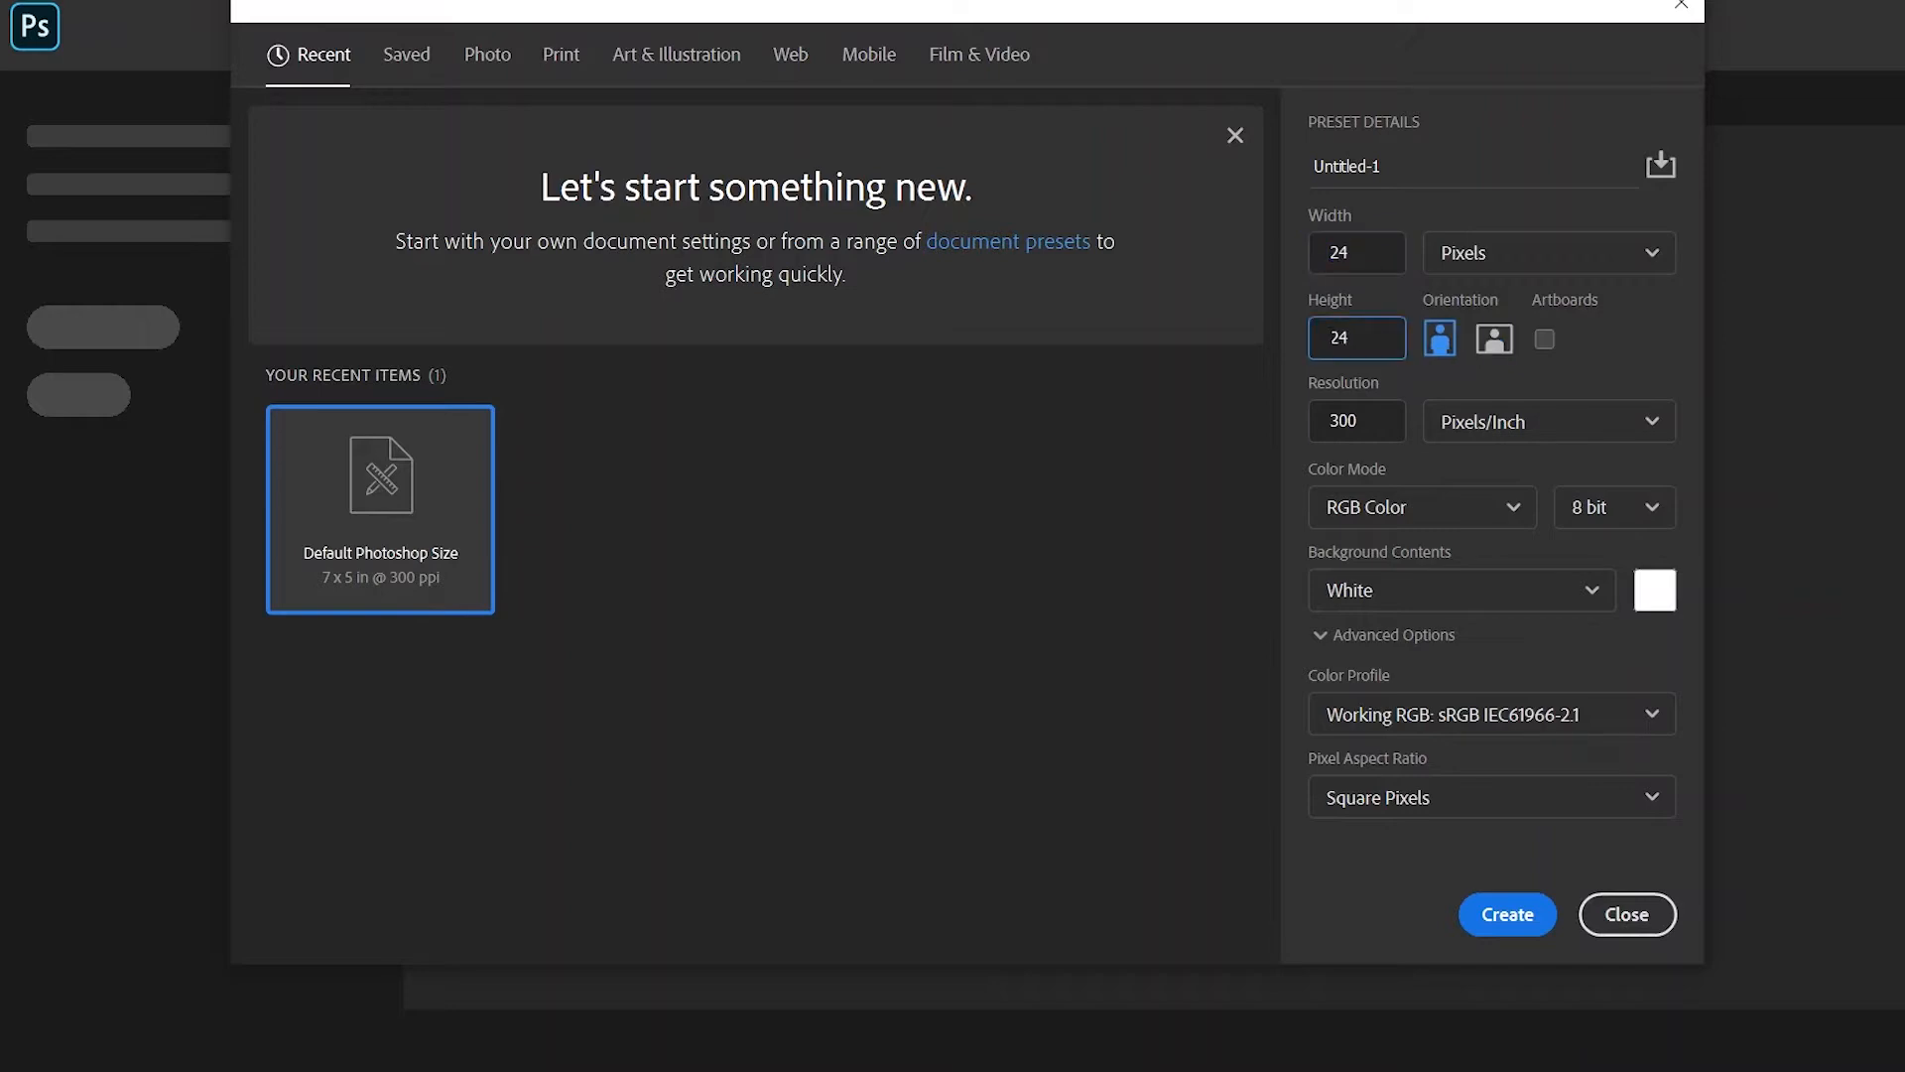
click(1644, 342)
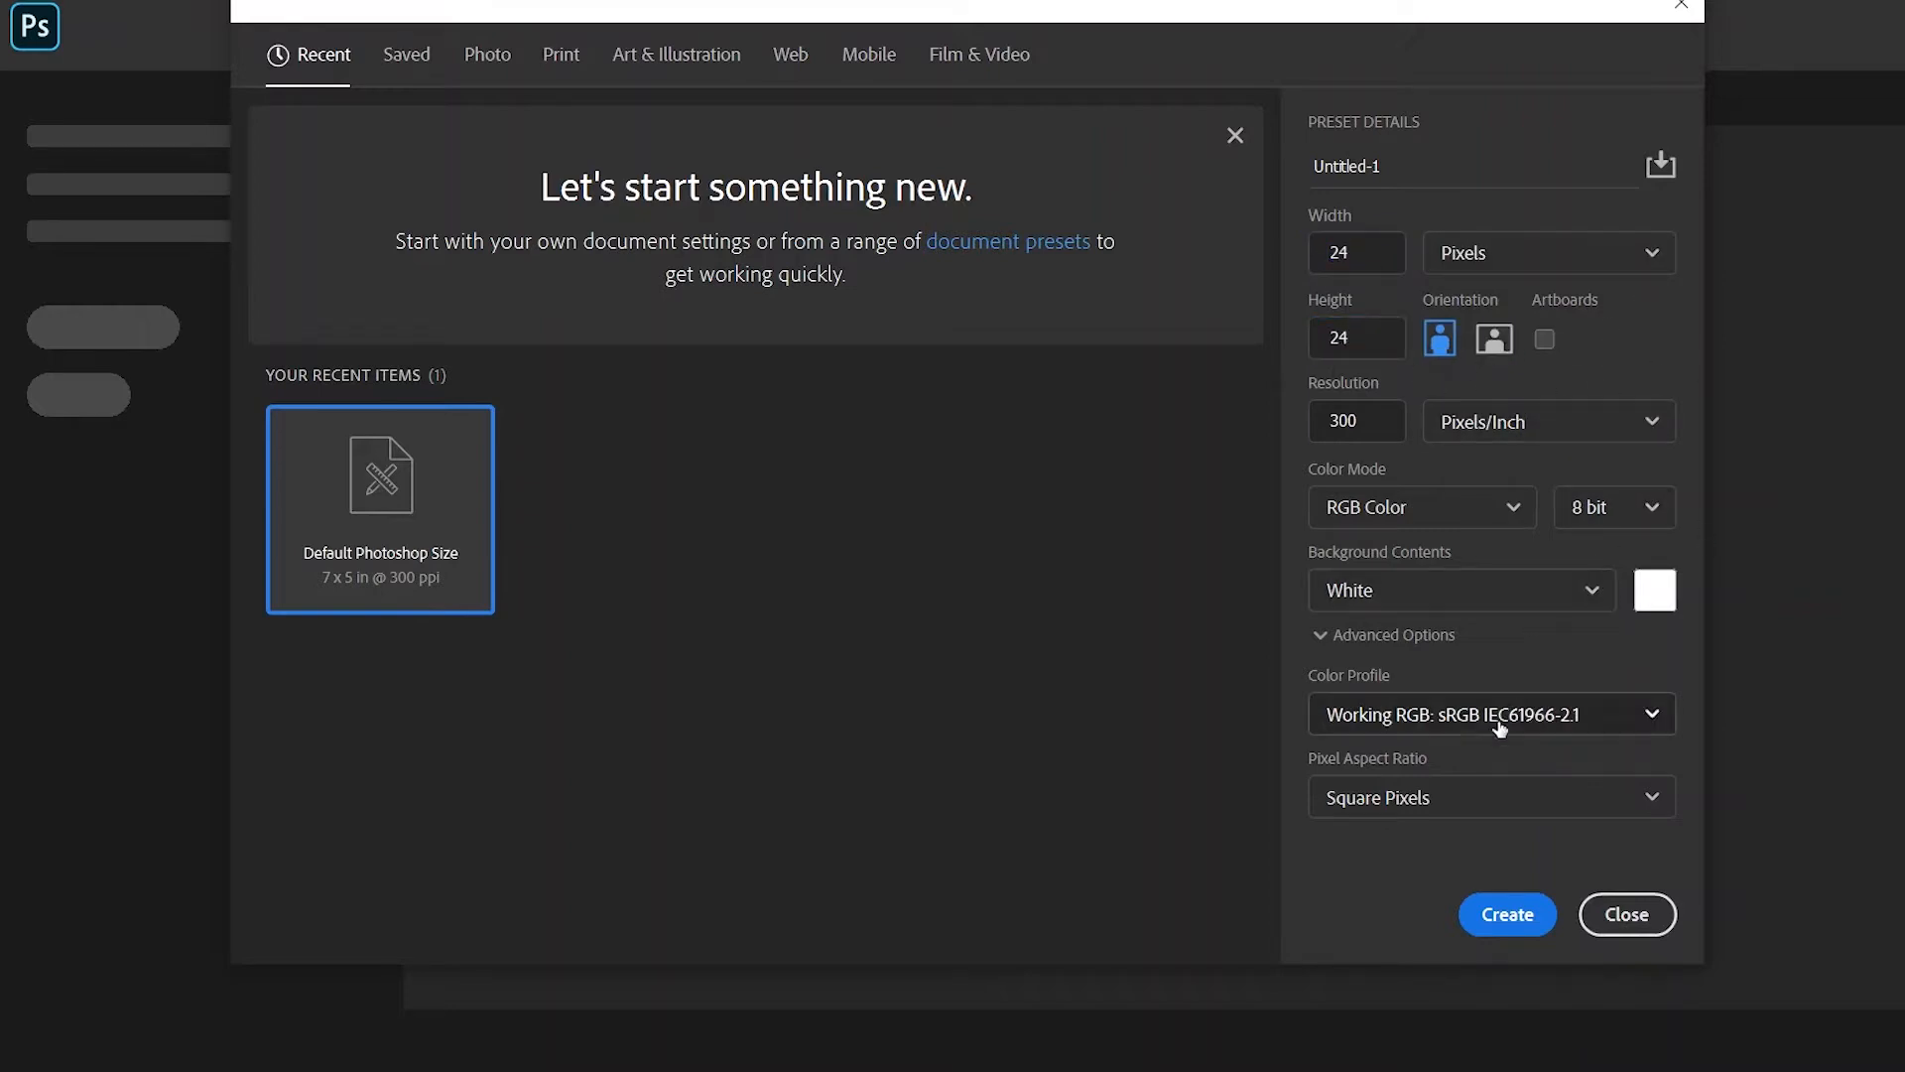
Give the new document a transparent background and the name punks, and create it
click(1451, 591)
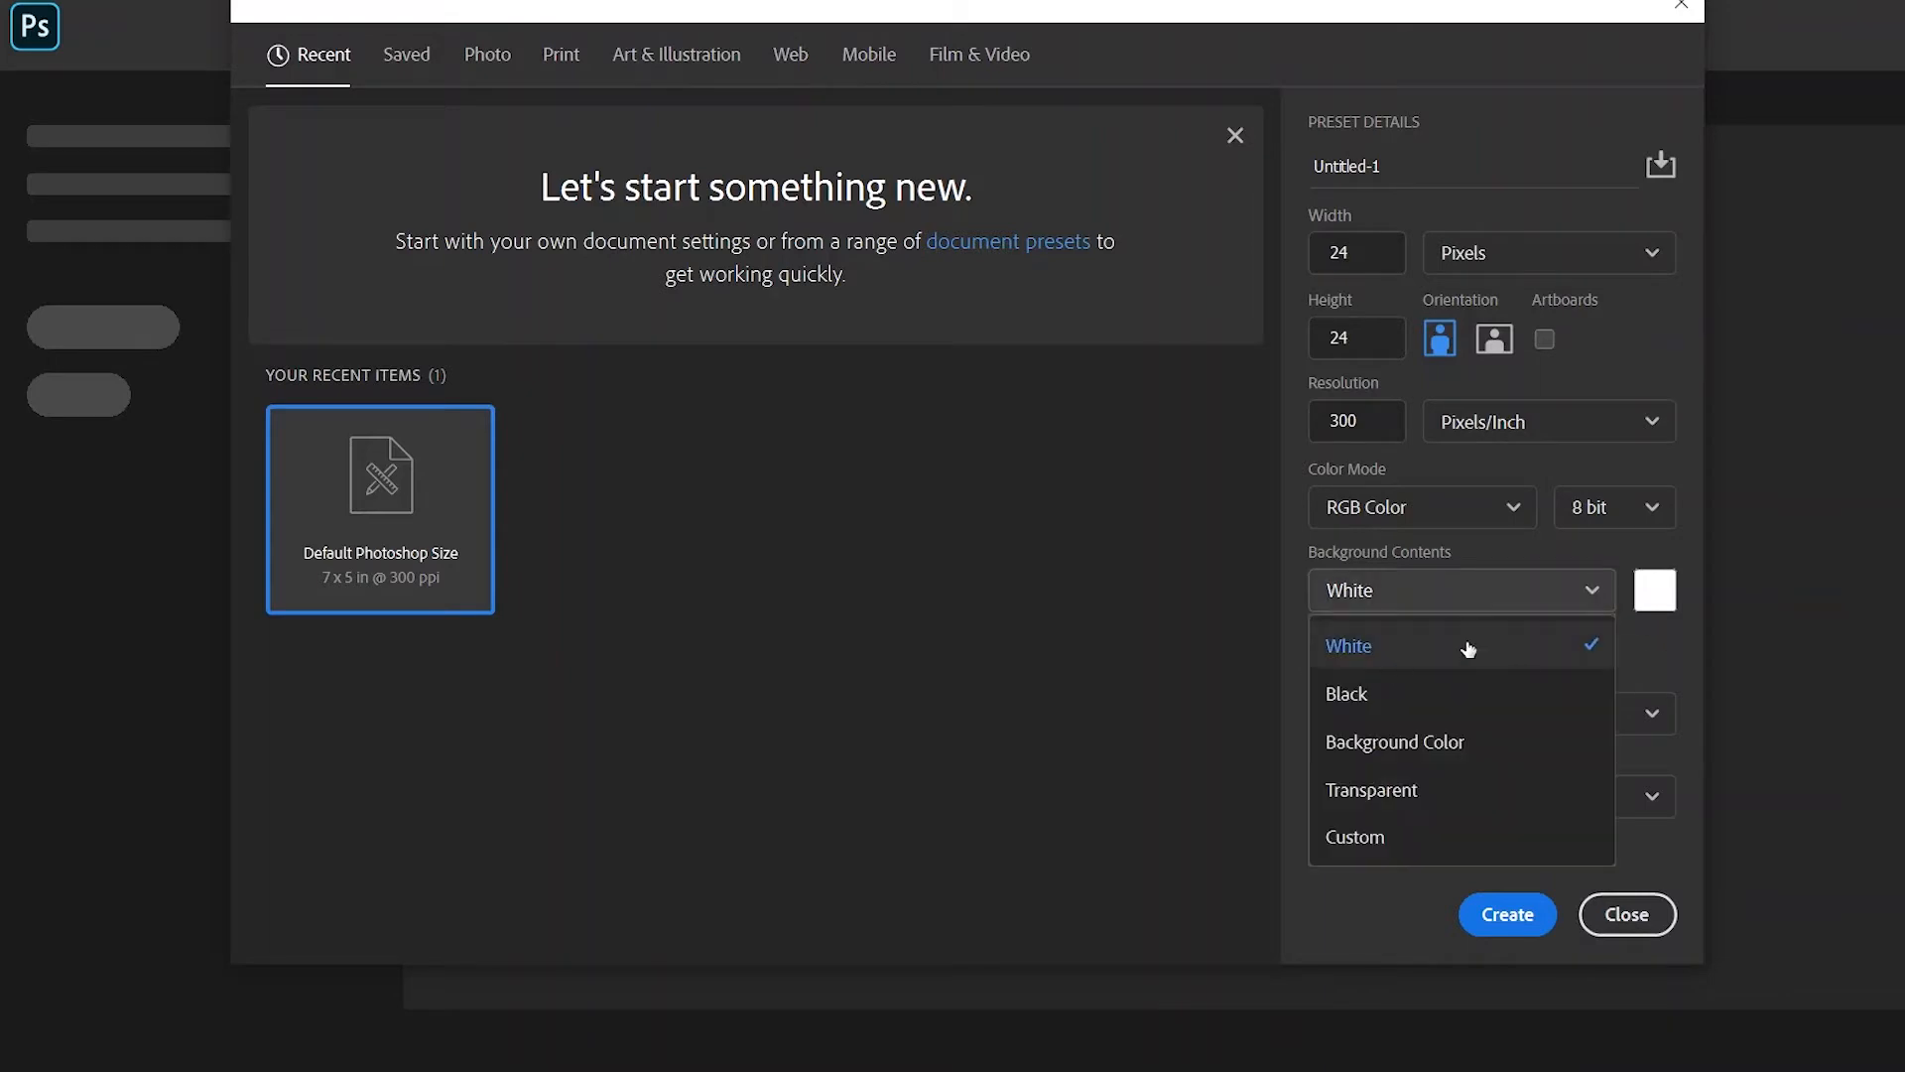
click(1450, 790)
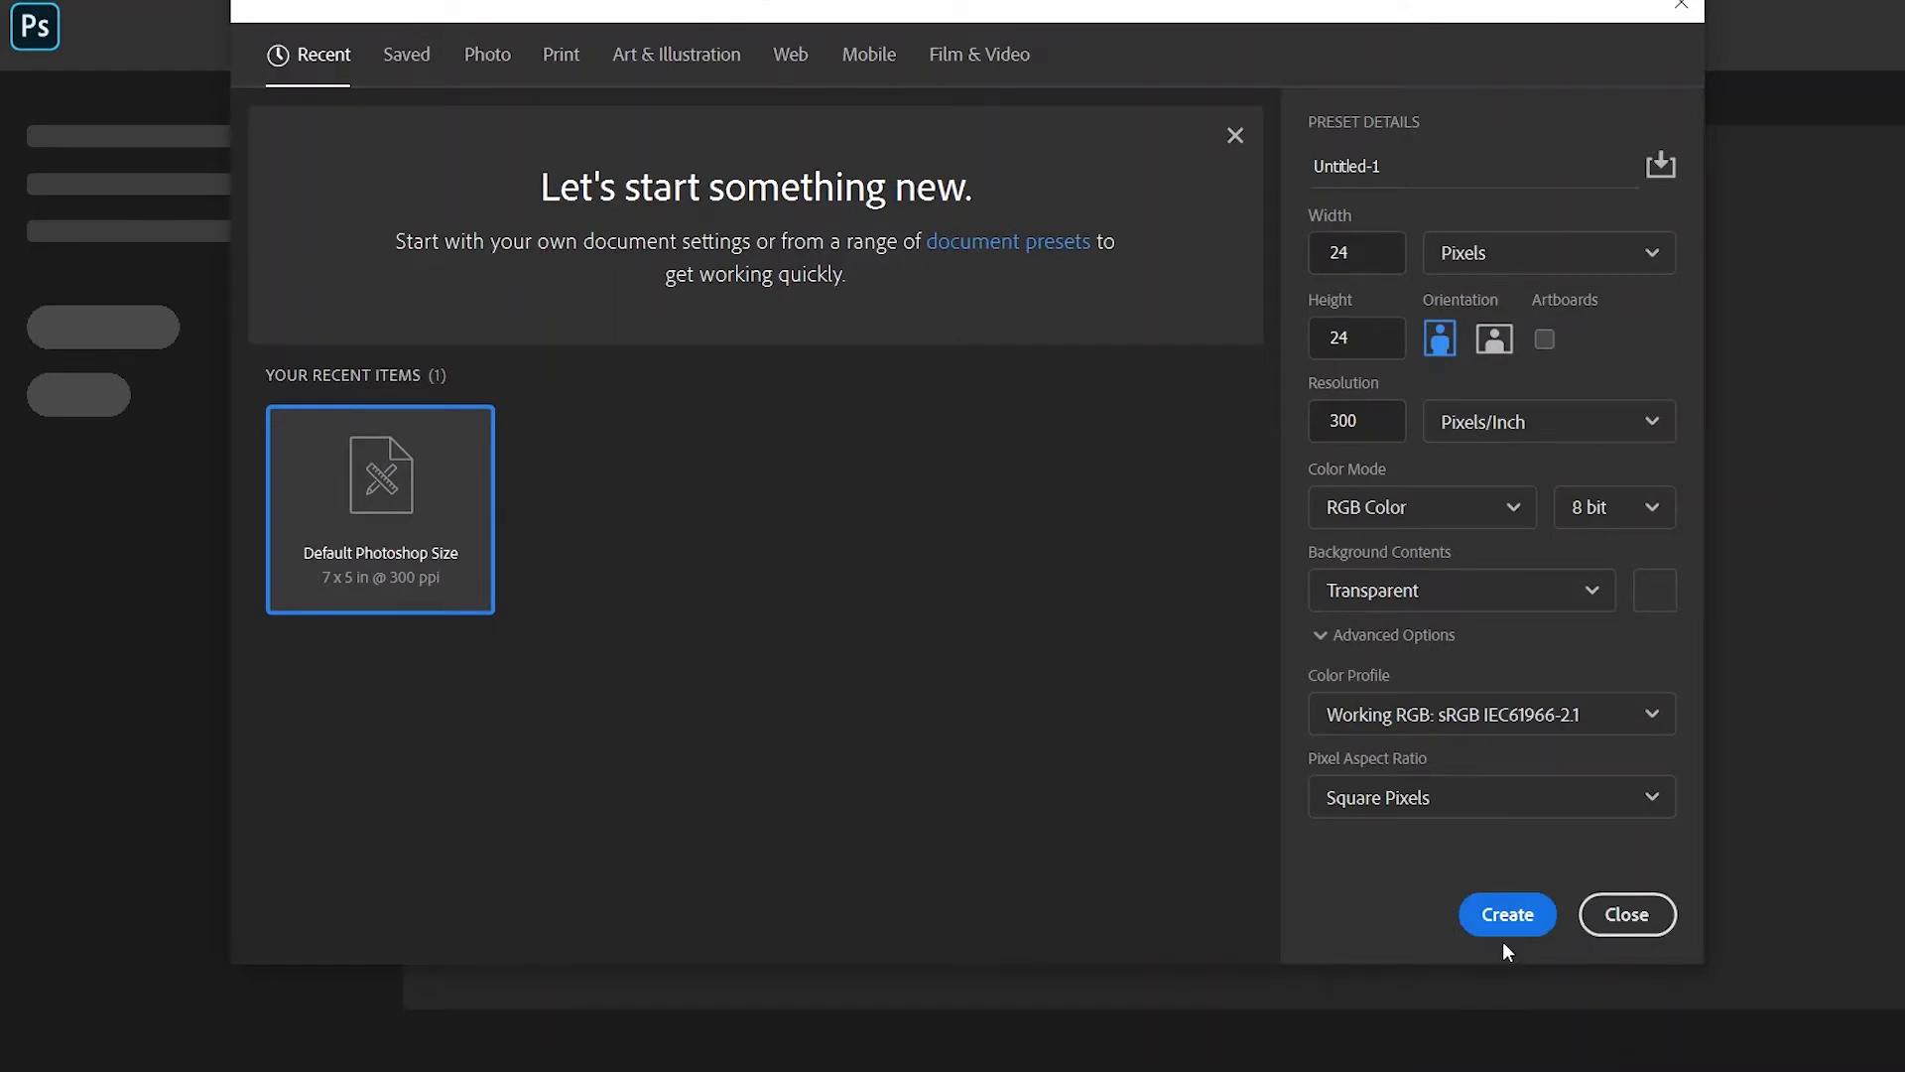
drag(1401, 167, 1217, 155)
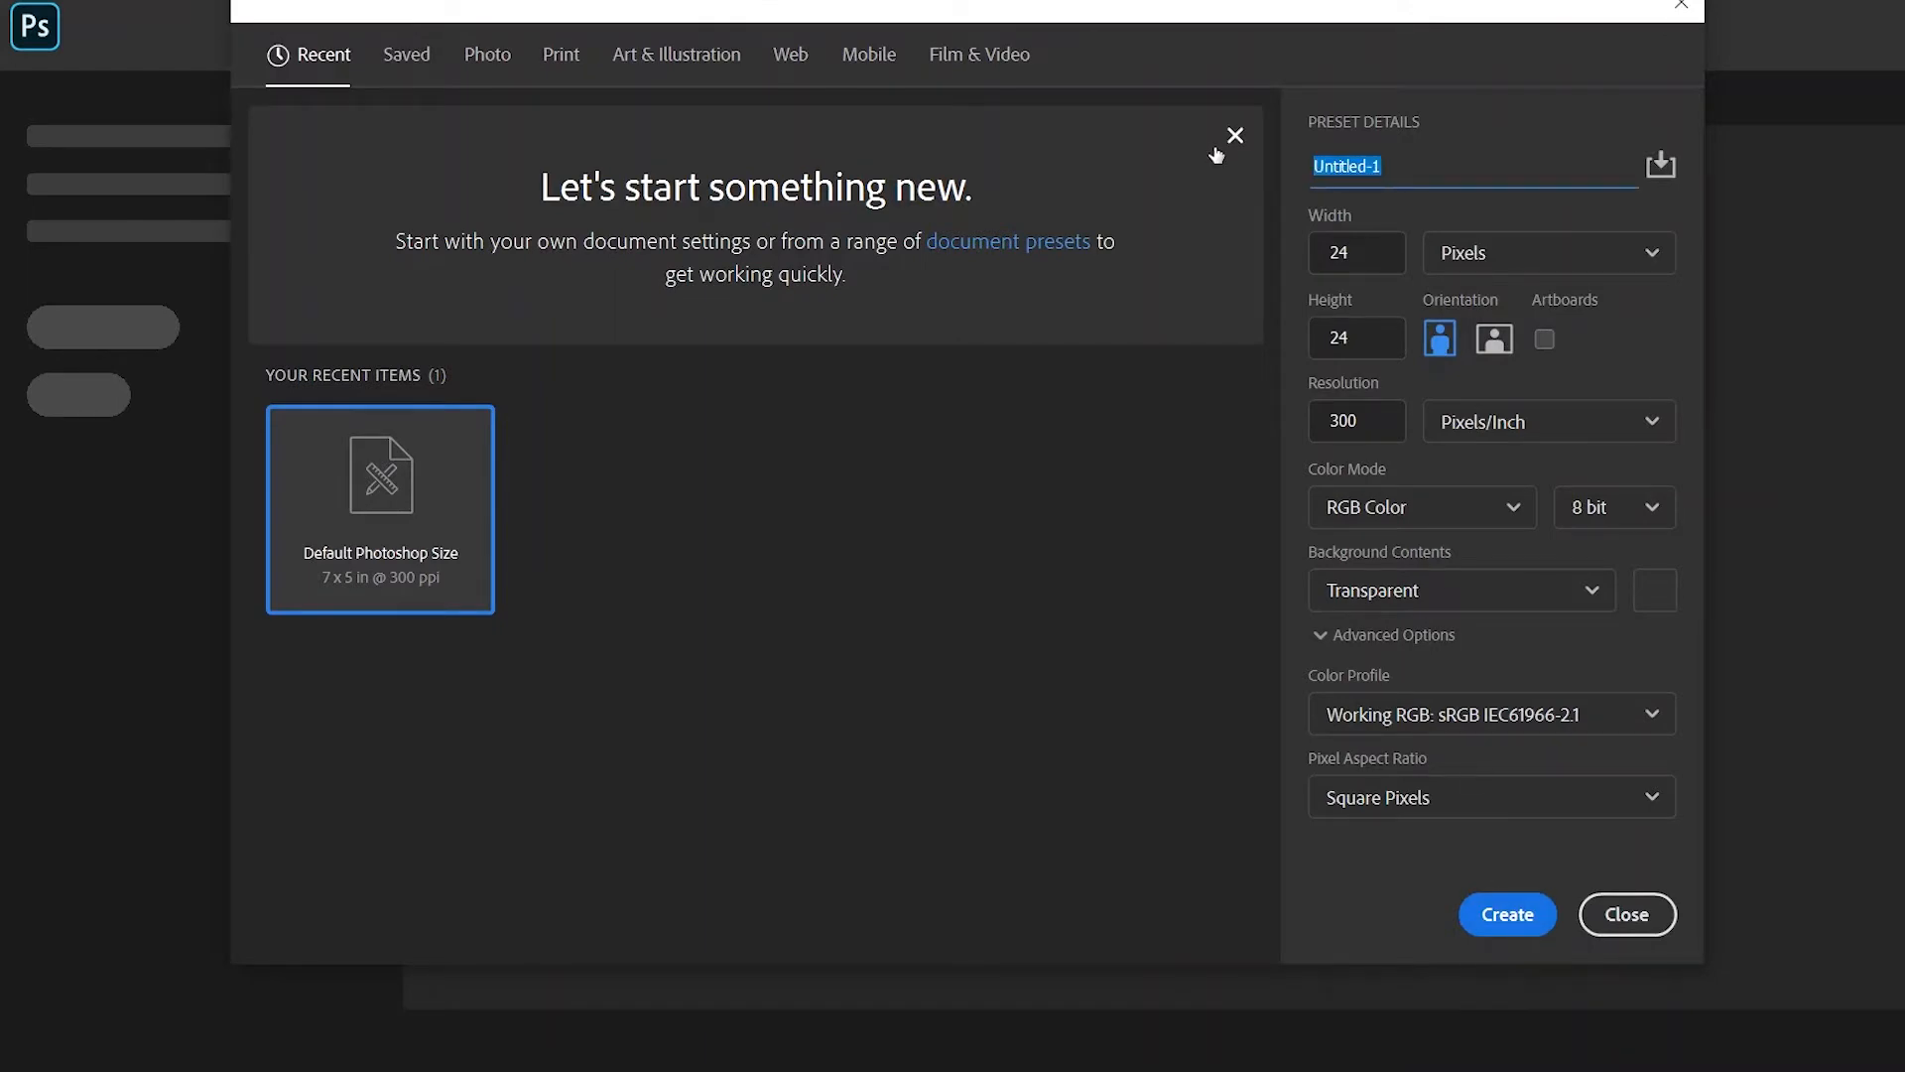
text(d)
click(1507, 911)
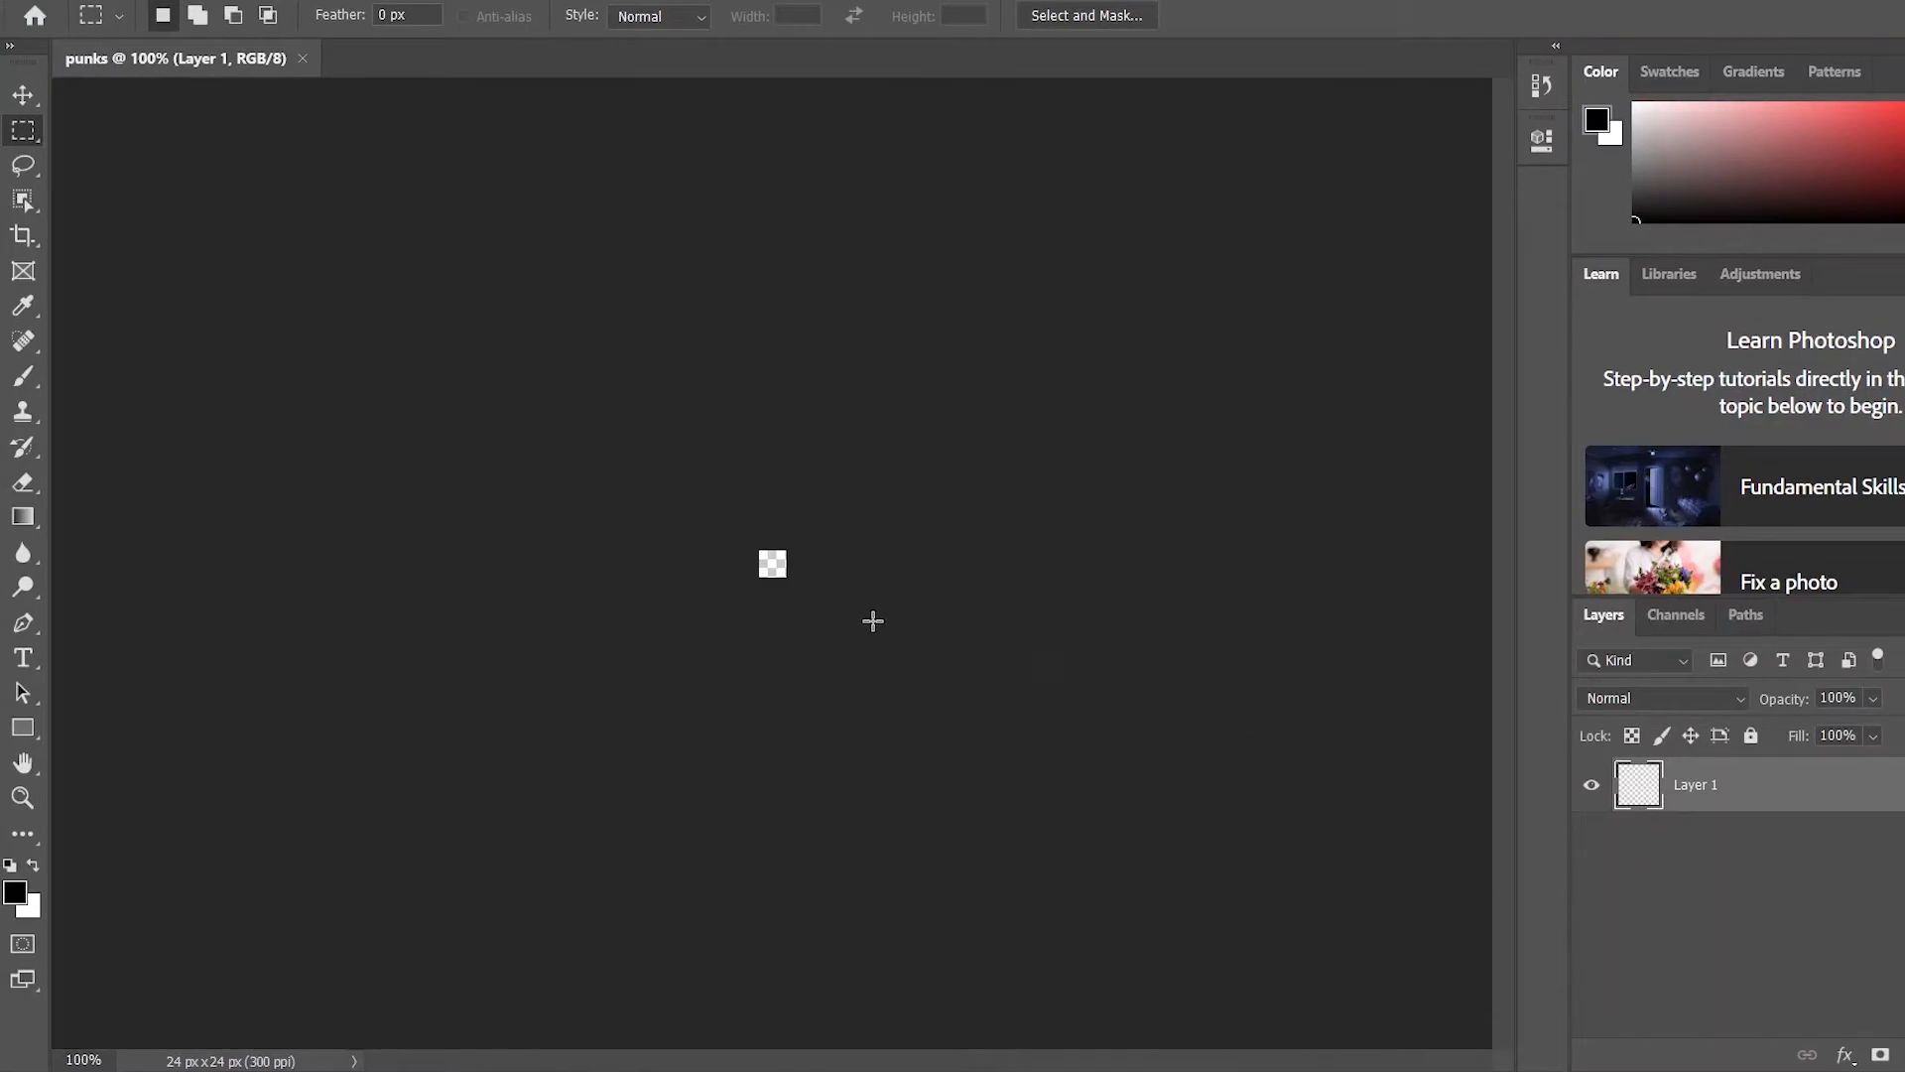
With the Pencil tool, draw a row of seven black pixels along the canvas's bottom edge, starting in the lower-left corner
scroll(807, 599, up, 10)
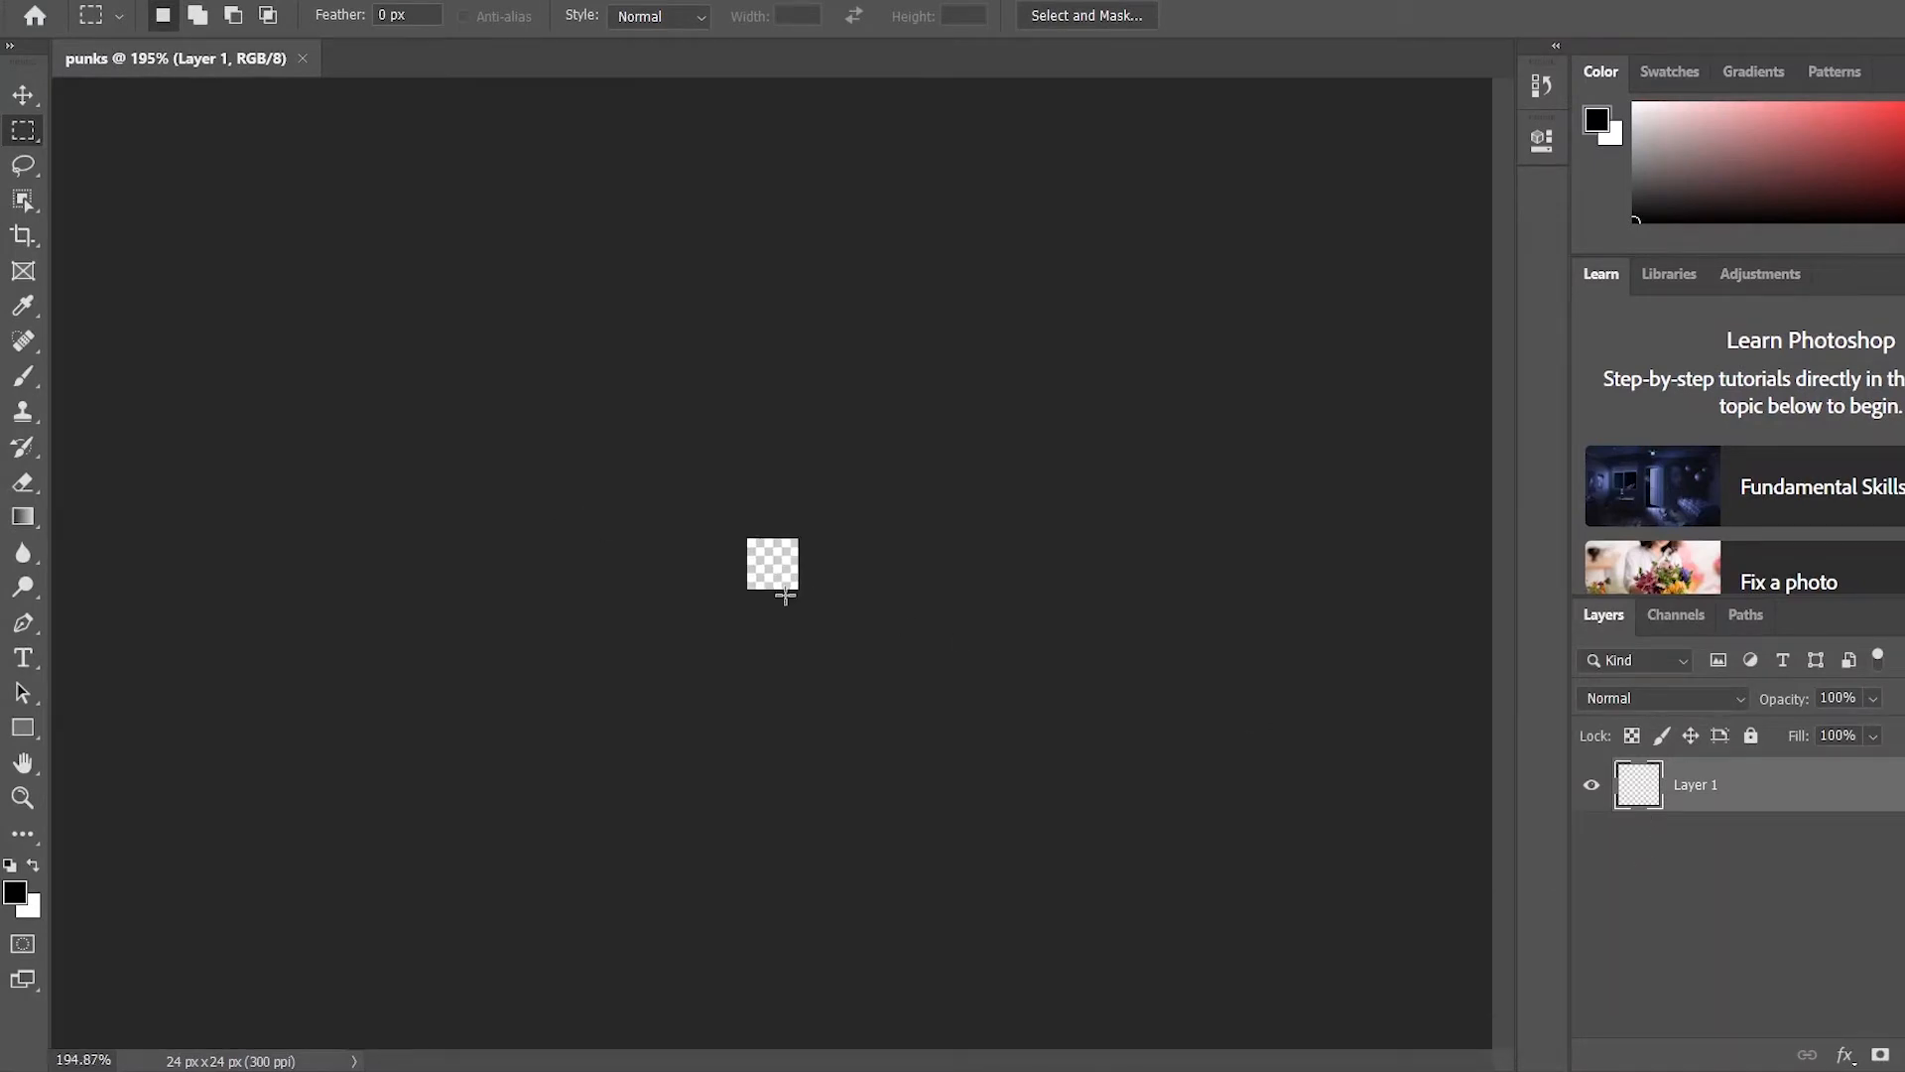
scroll(750, 578, up, 4)
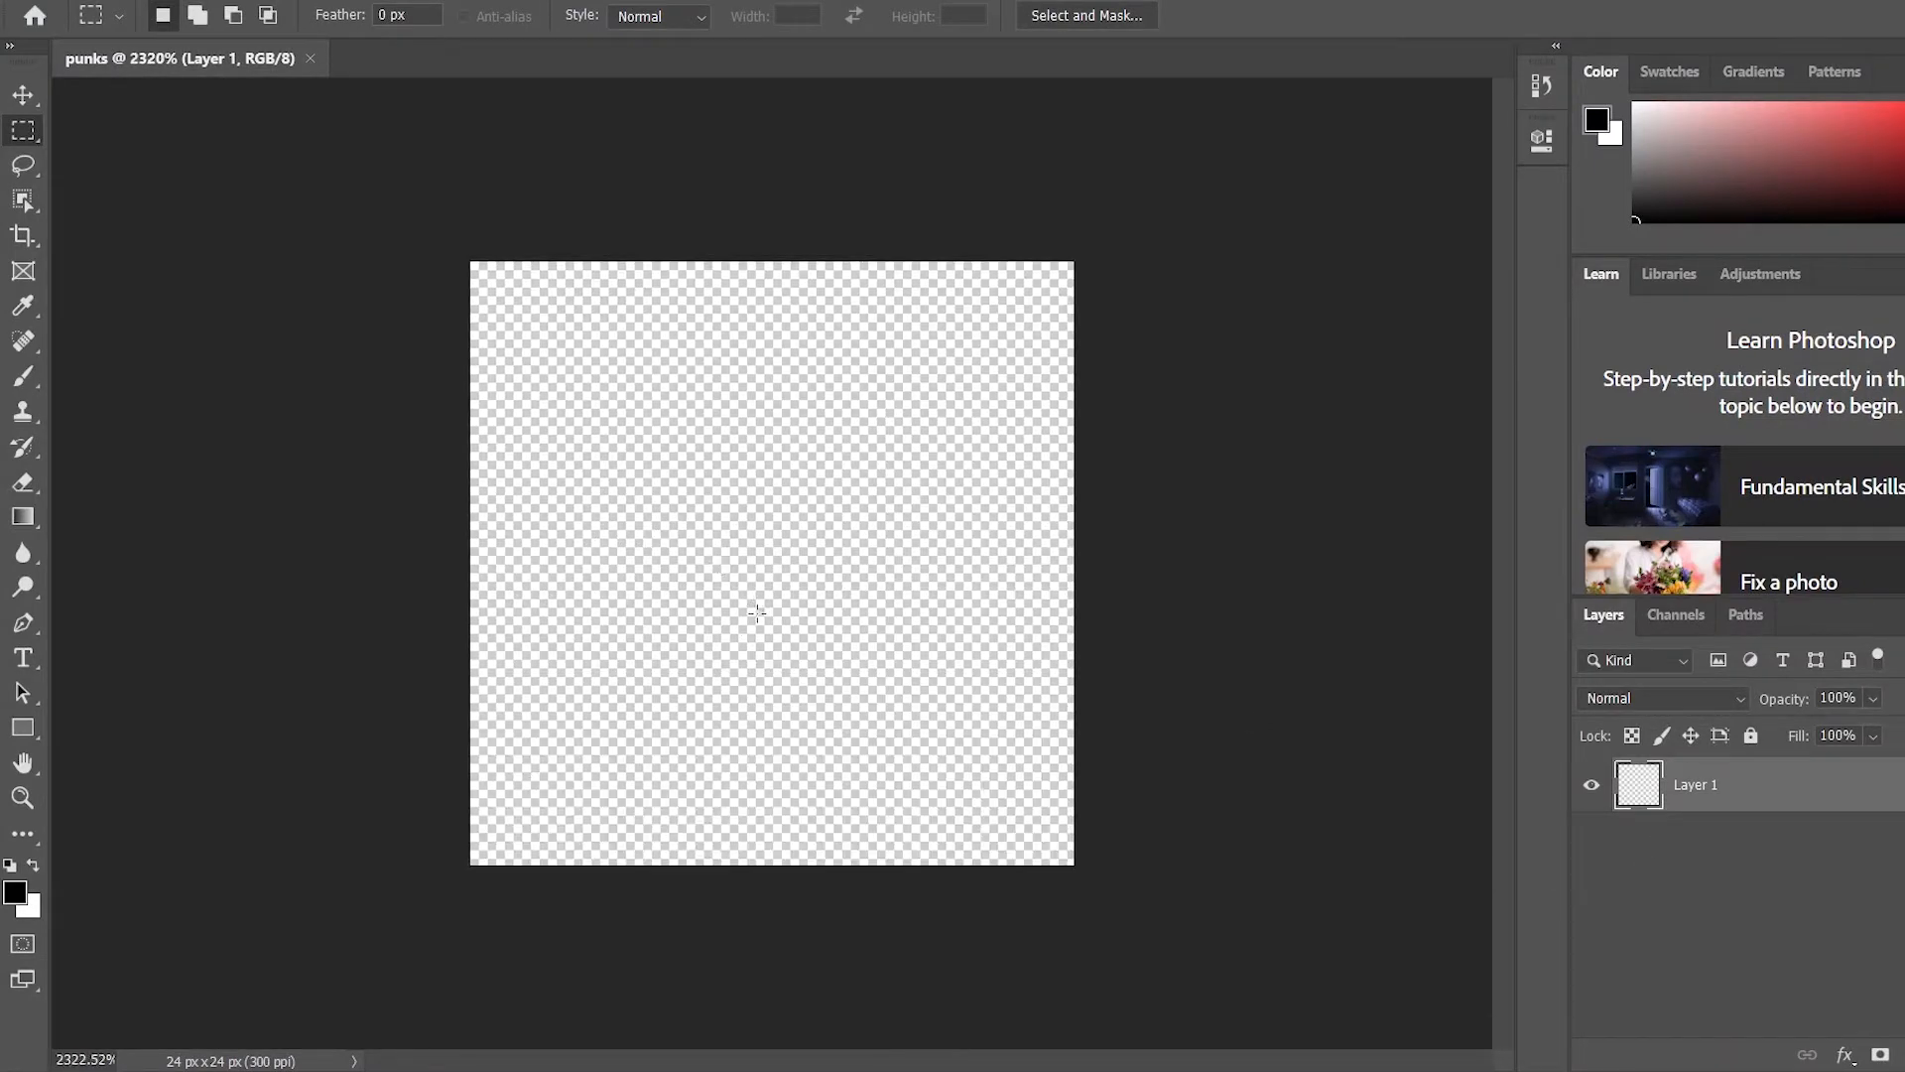
scroll(764, 883, down, 2)
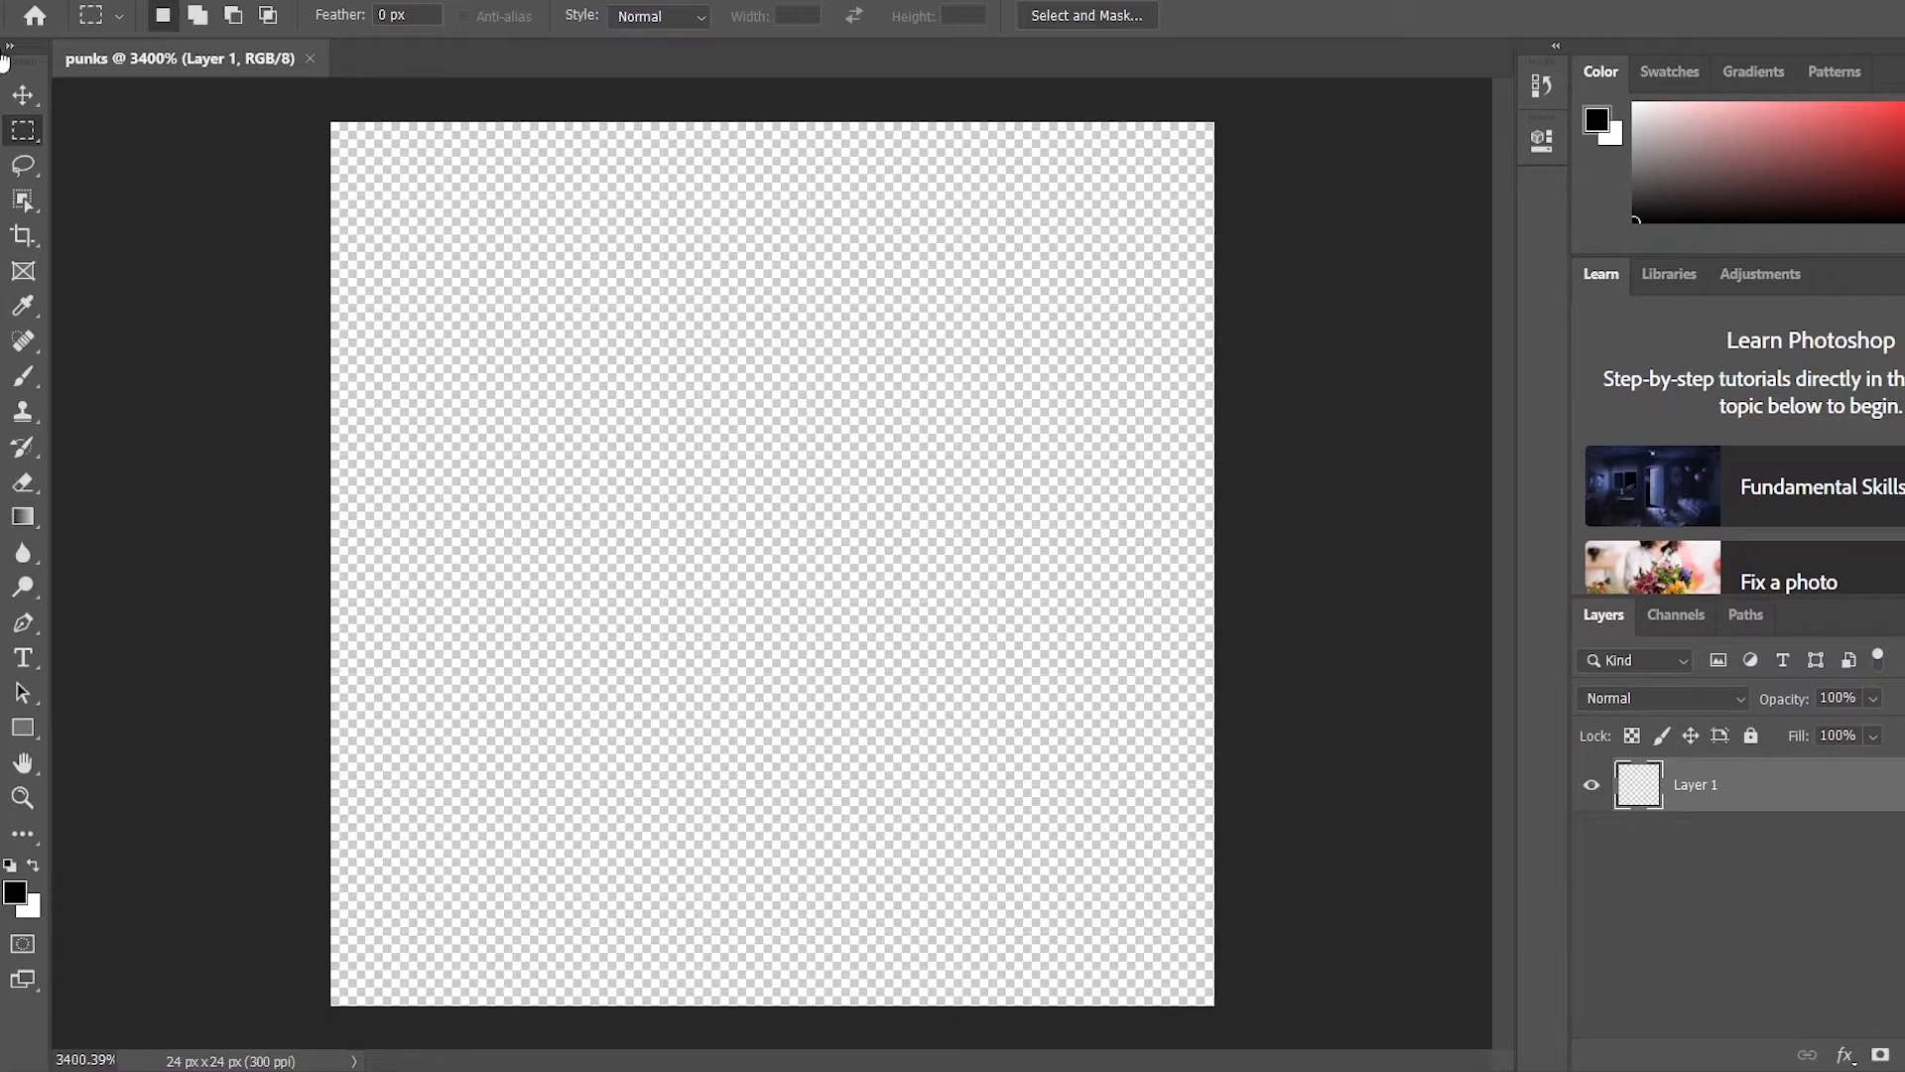
click(23, 375)
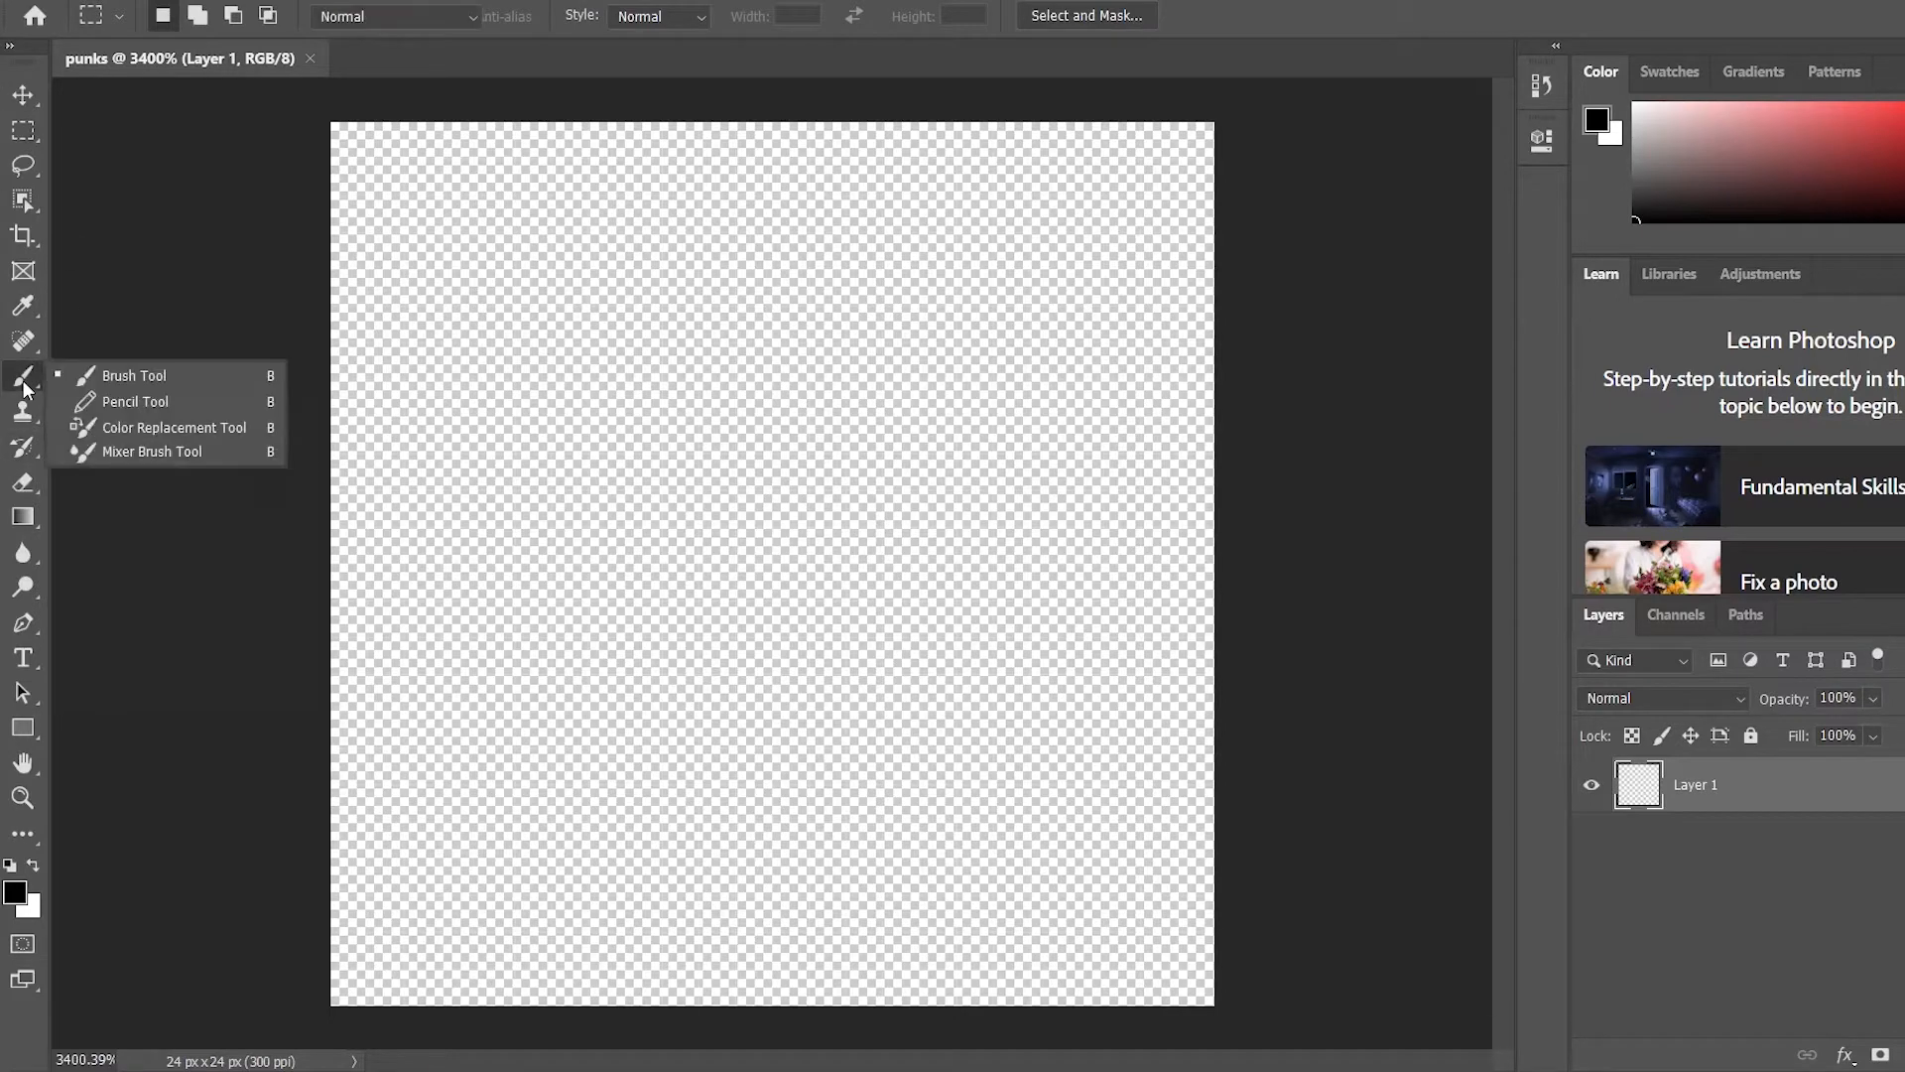
click(157, 399)
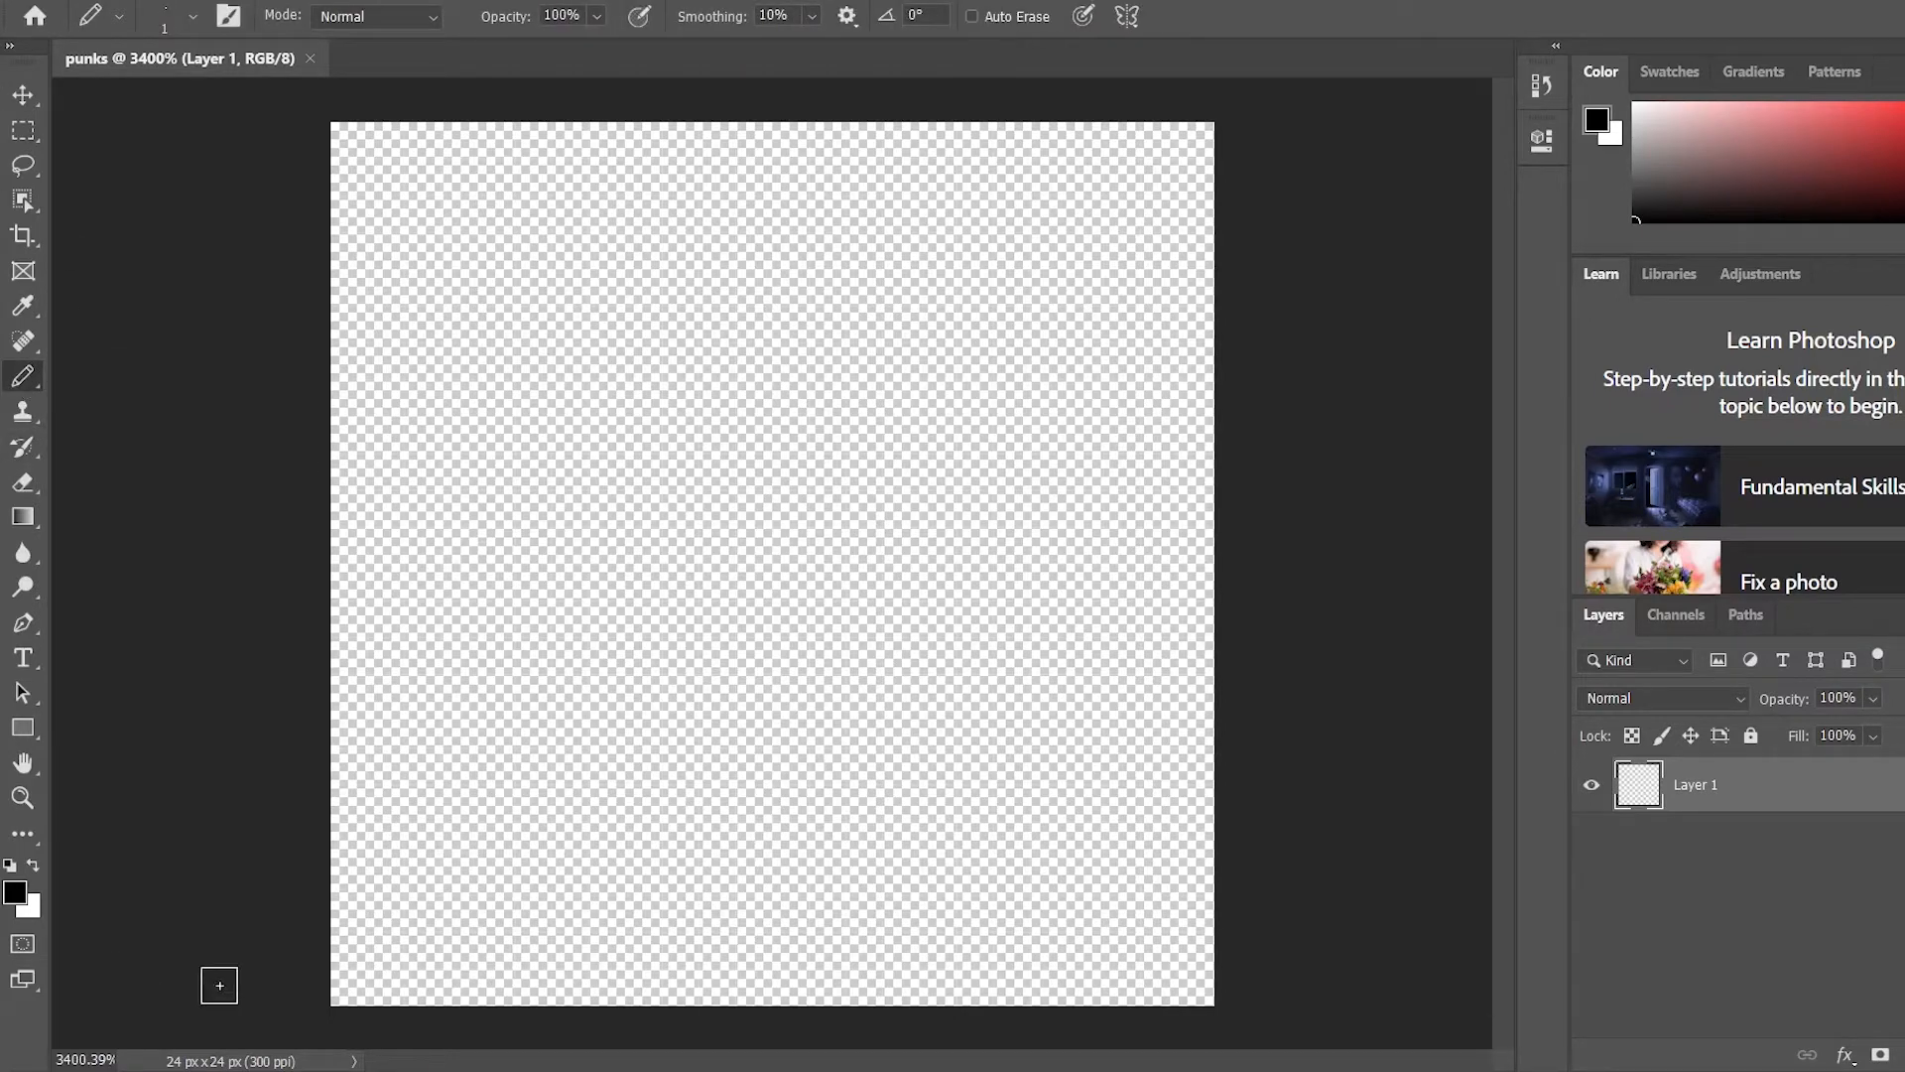
click(347, 988)
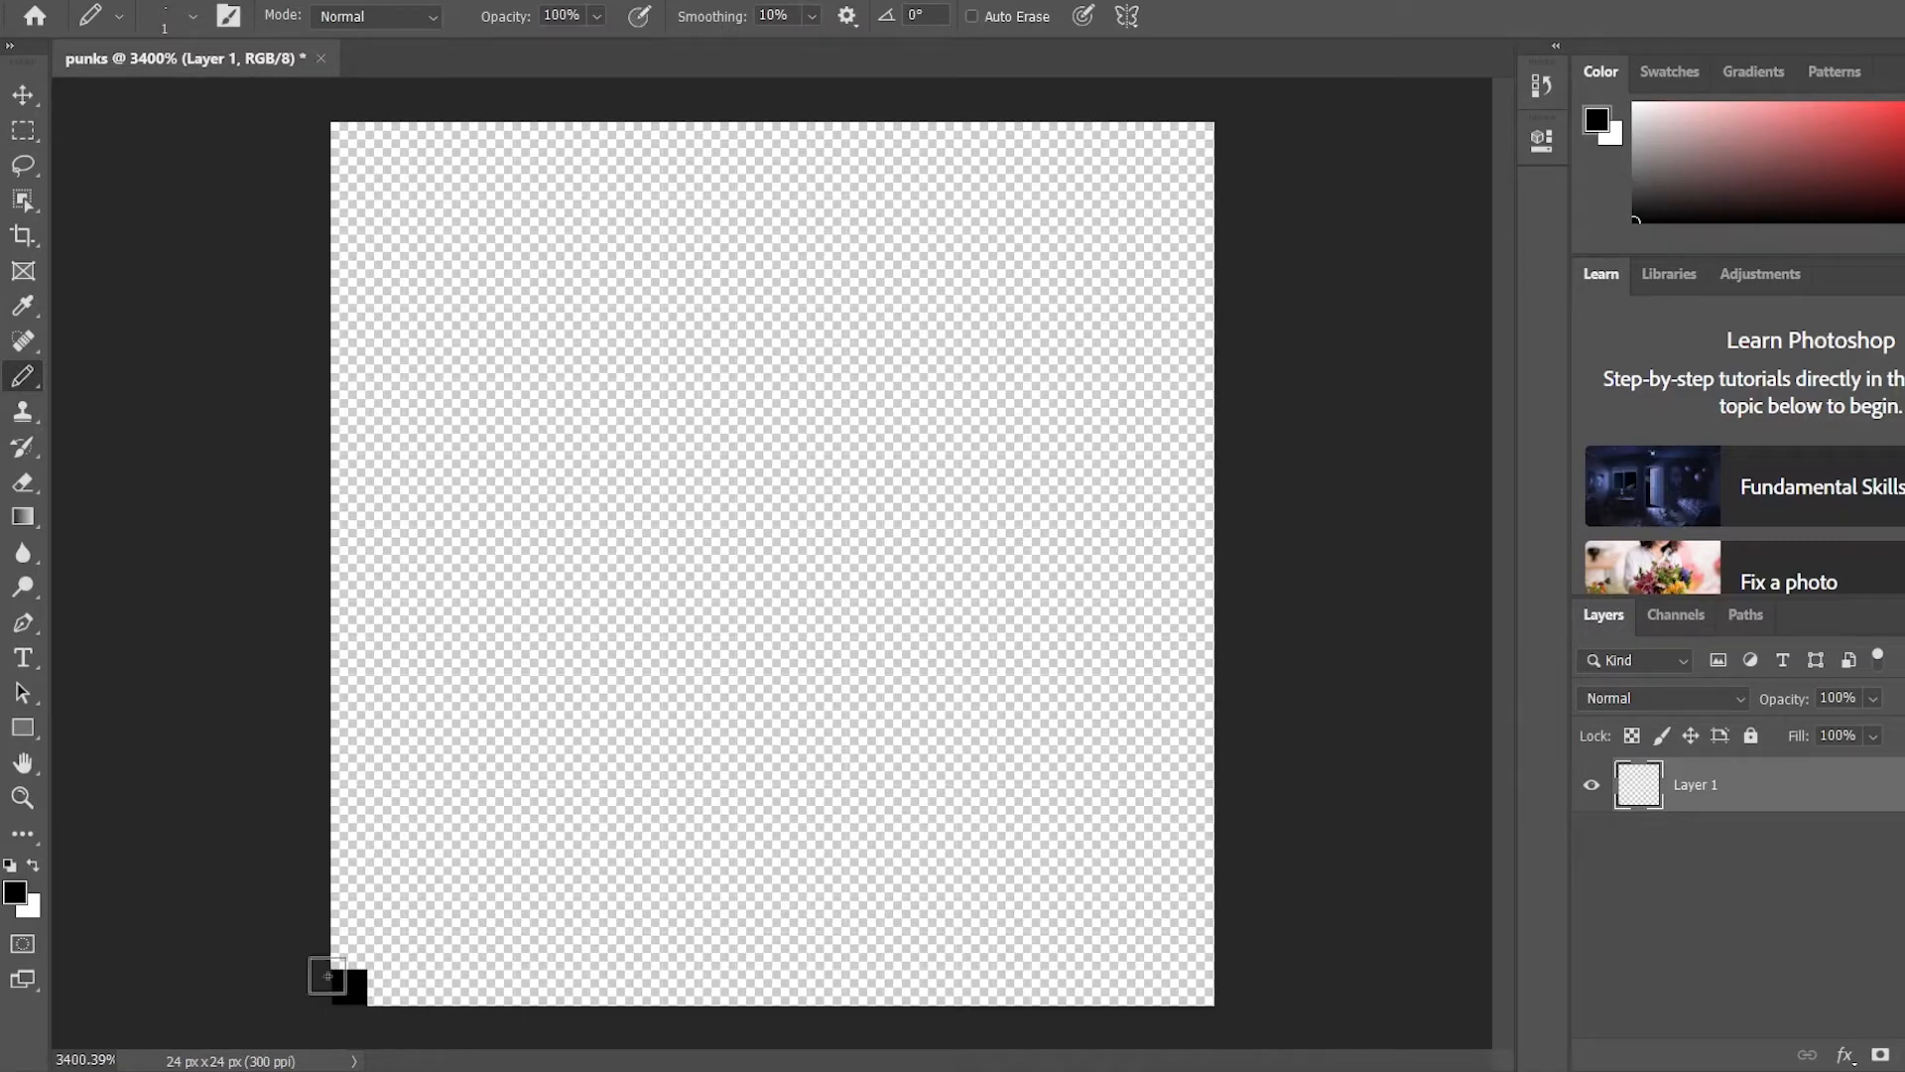
click(385, 989)
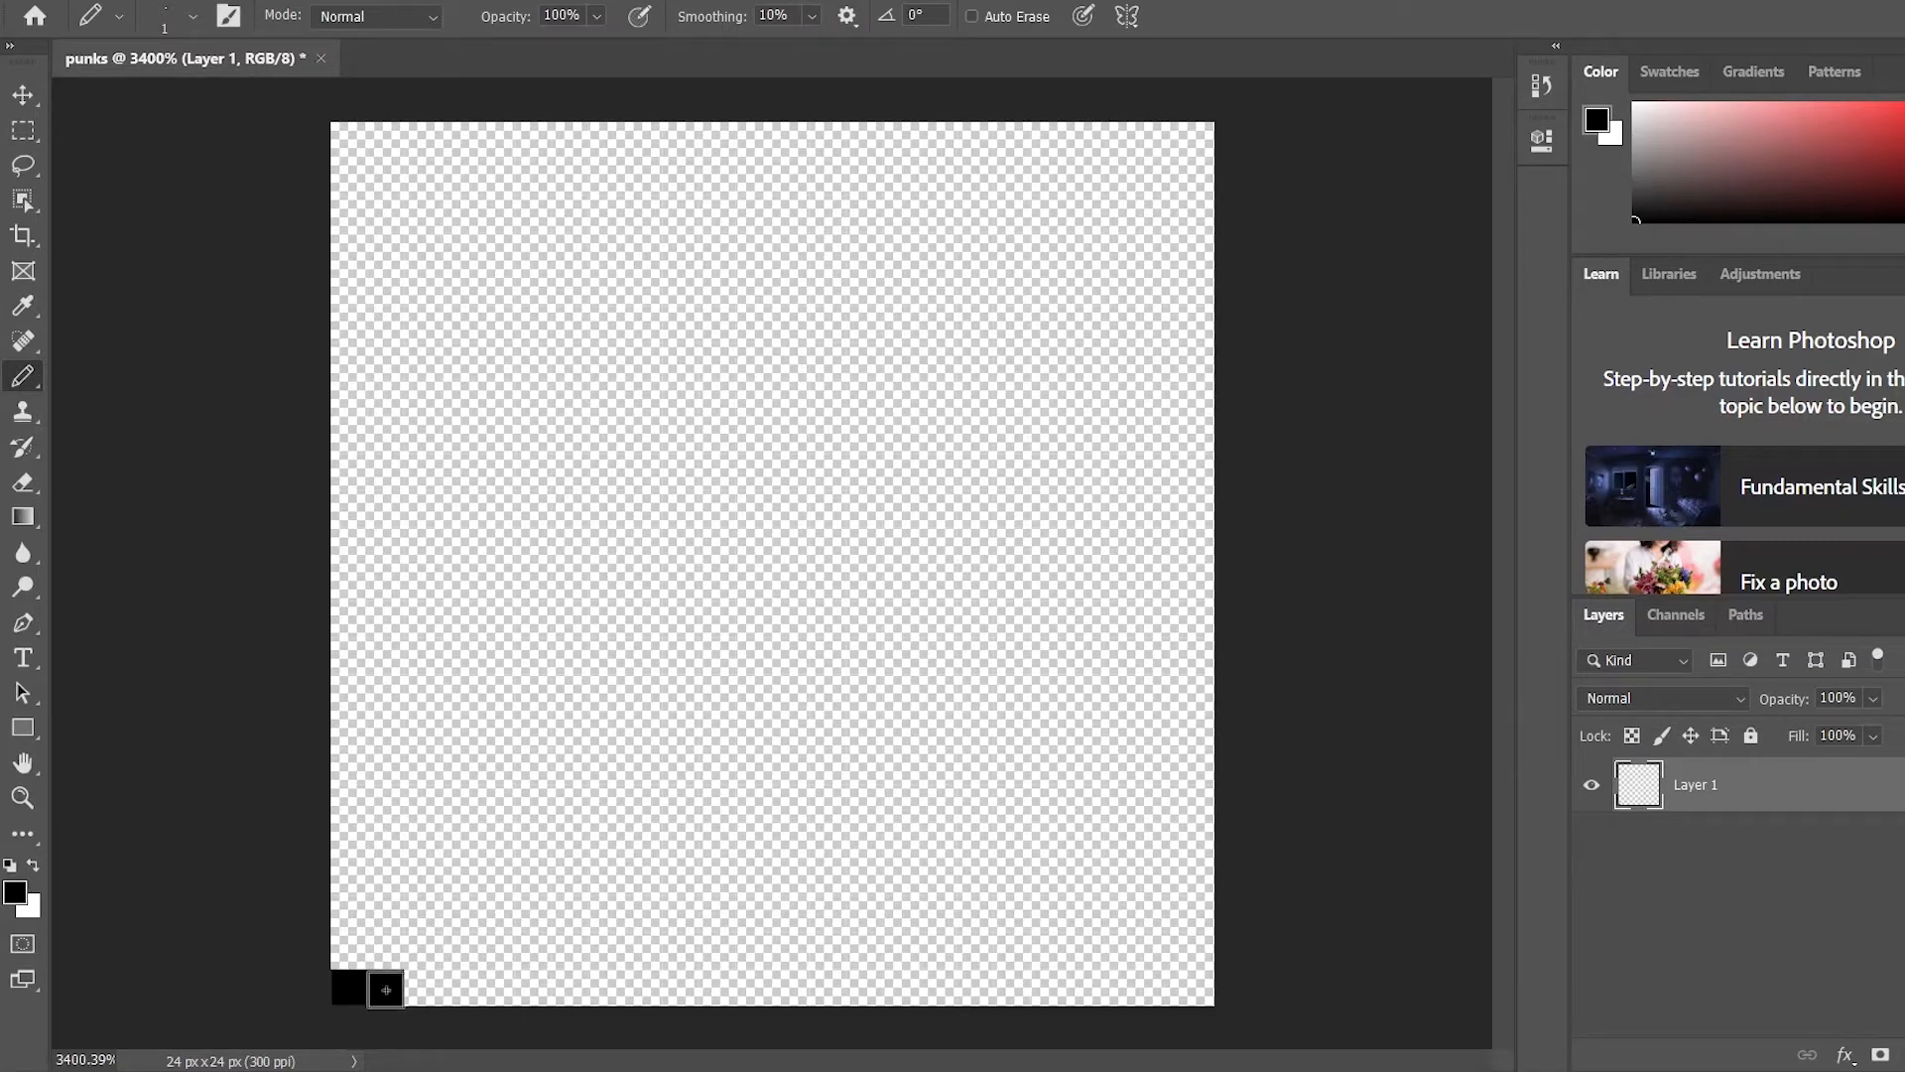
click(421, 988)
click(449, 989)
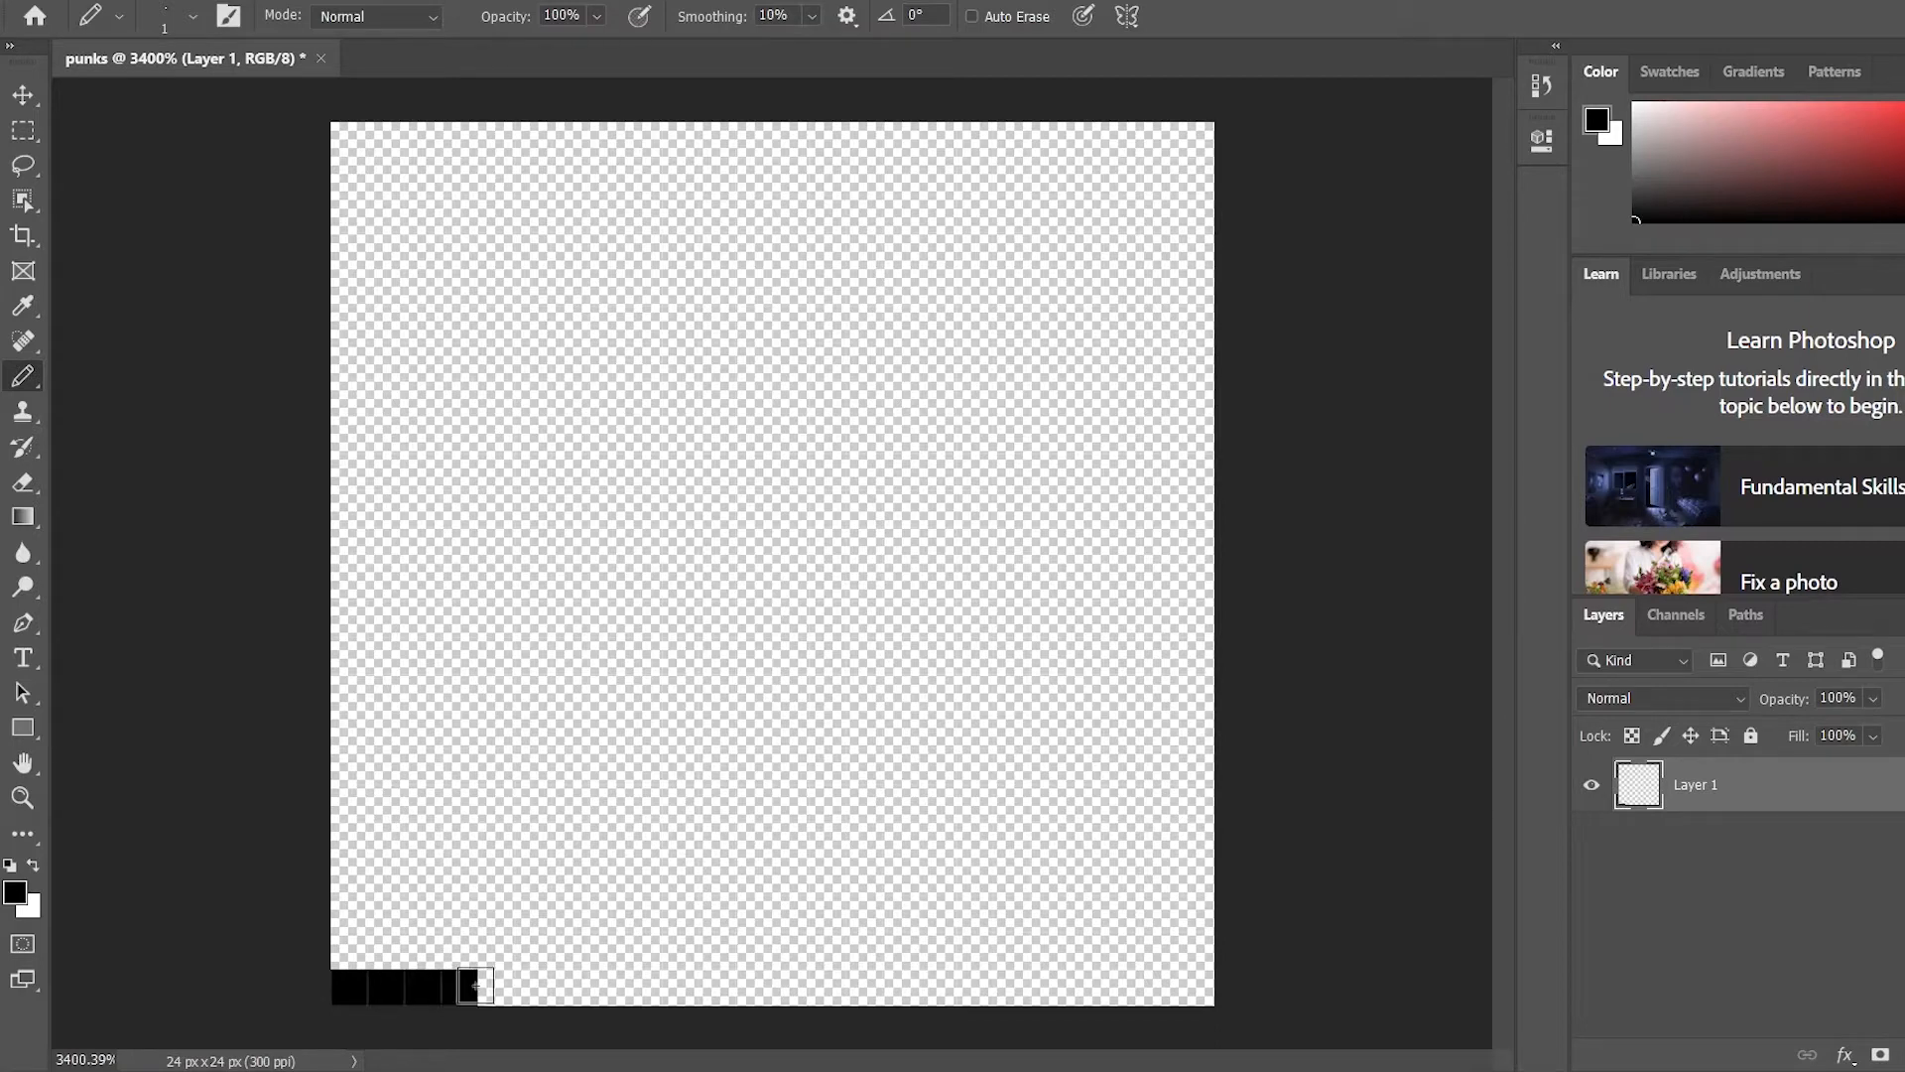
click(494, 987)
click(530, 986)
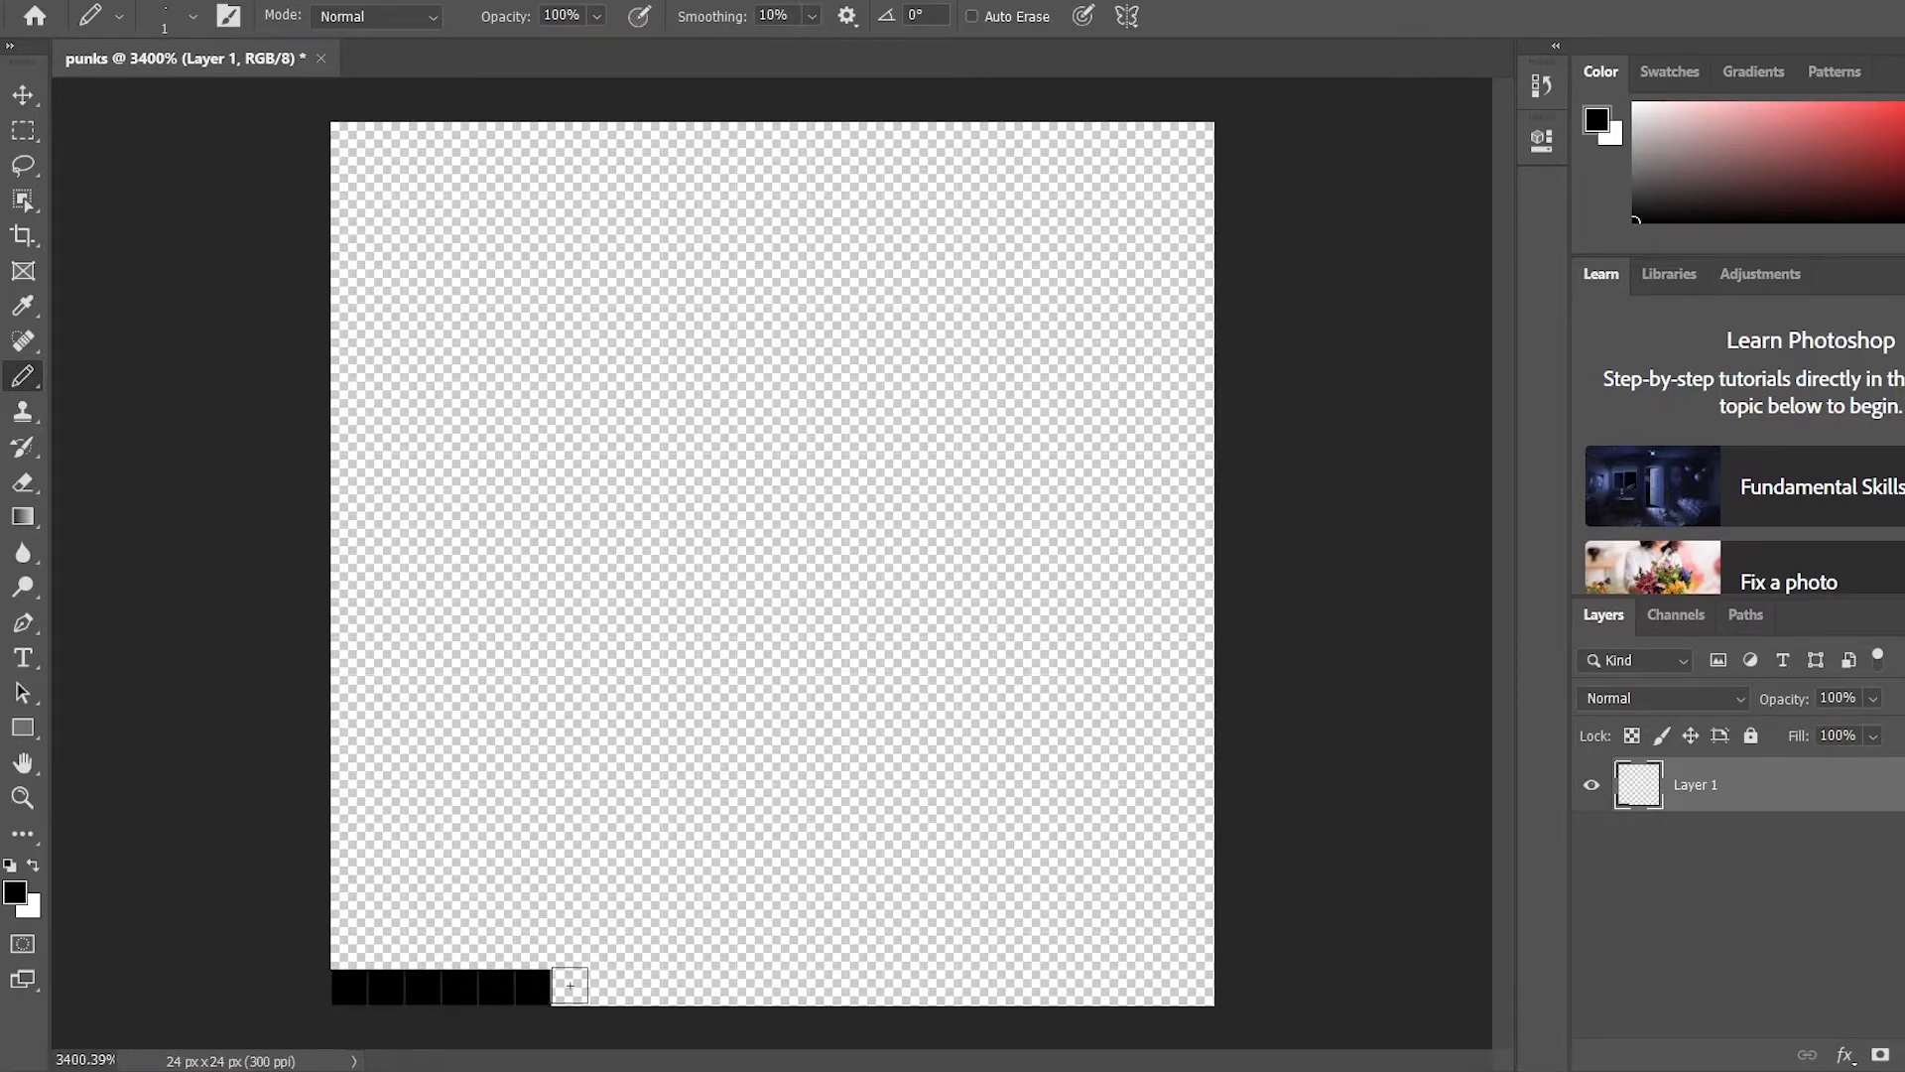
click(567, 986)
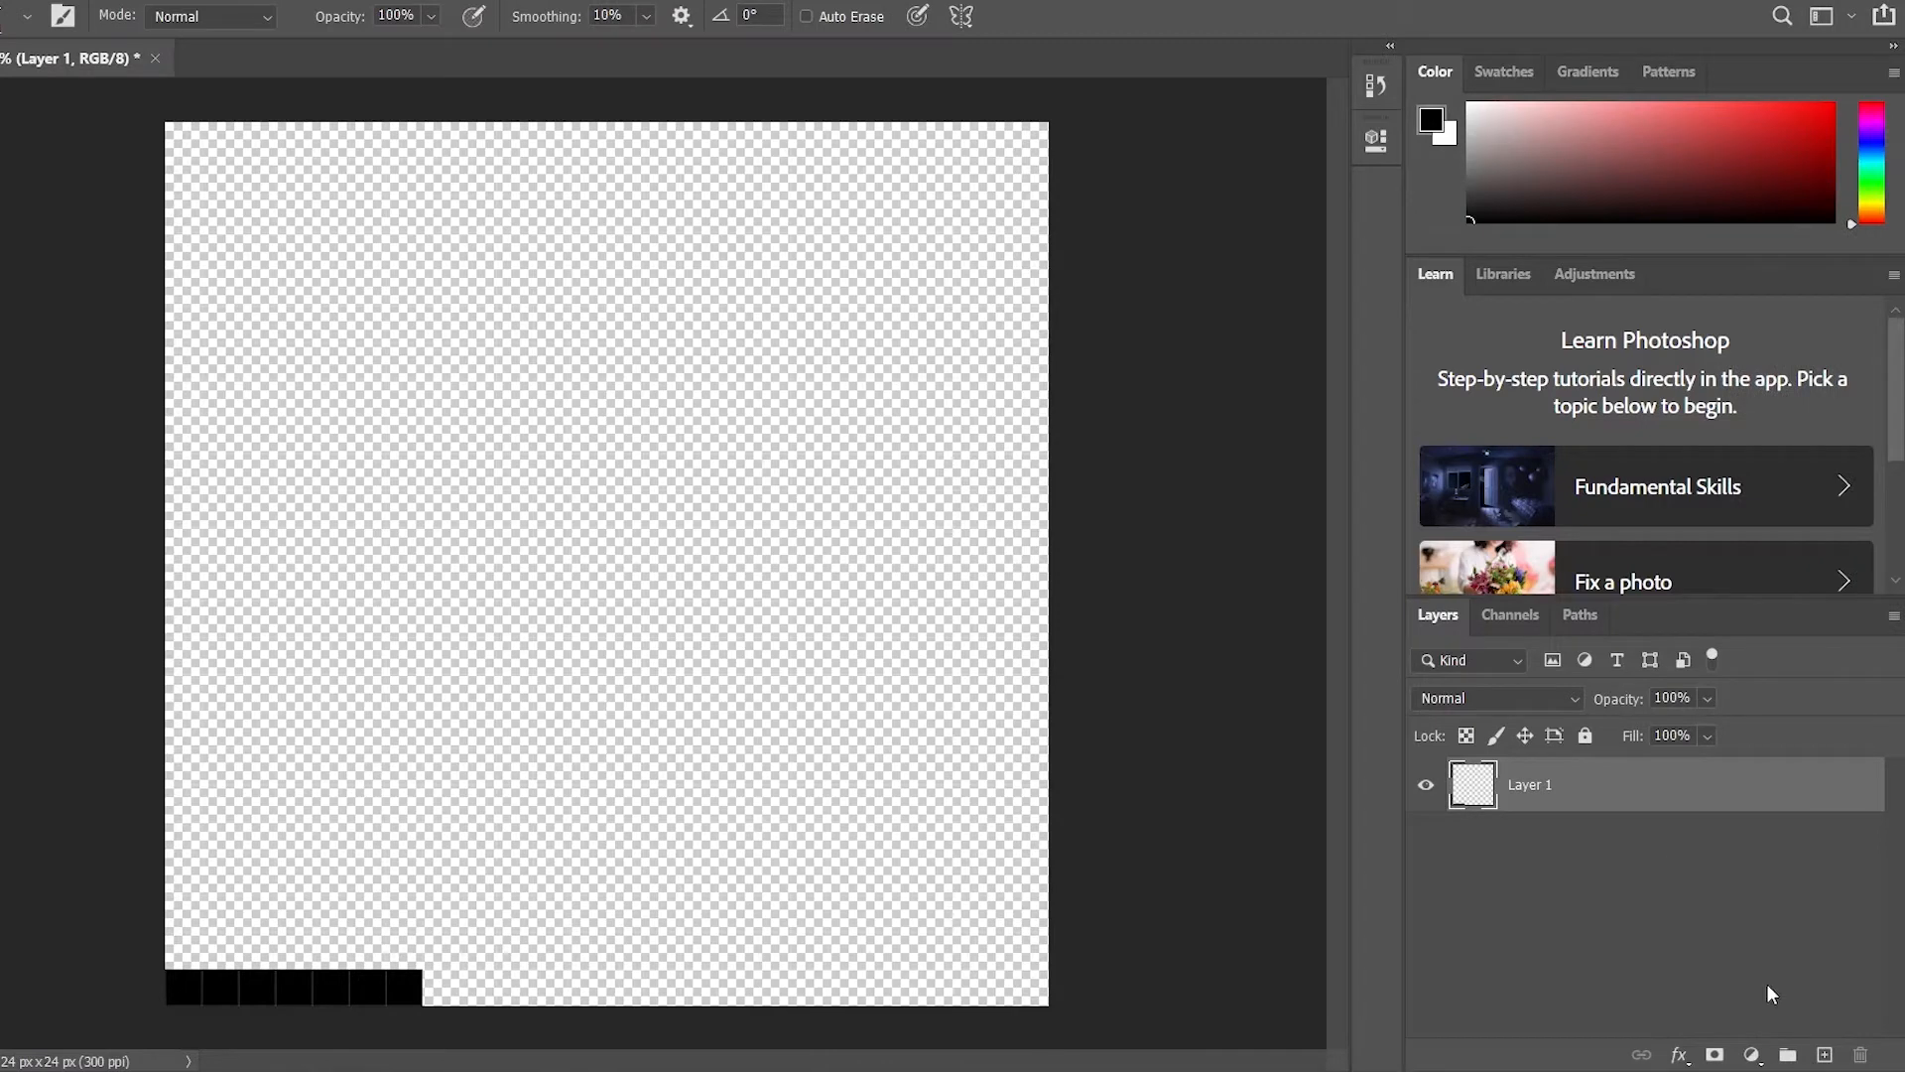
Add a new layer and draw a nine-pixel-high black column upward from the bottom edge, directly right of the row
click(1825, 1054)
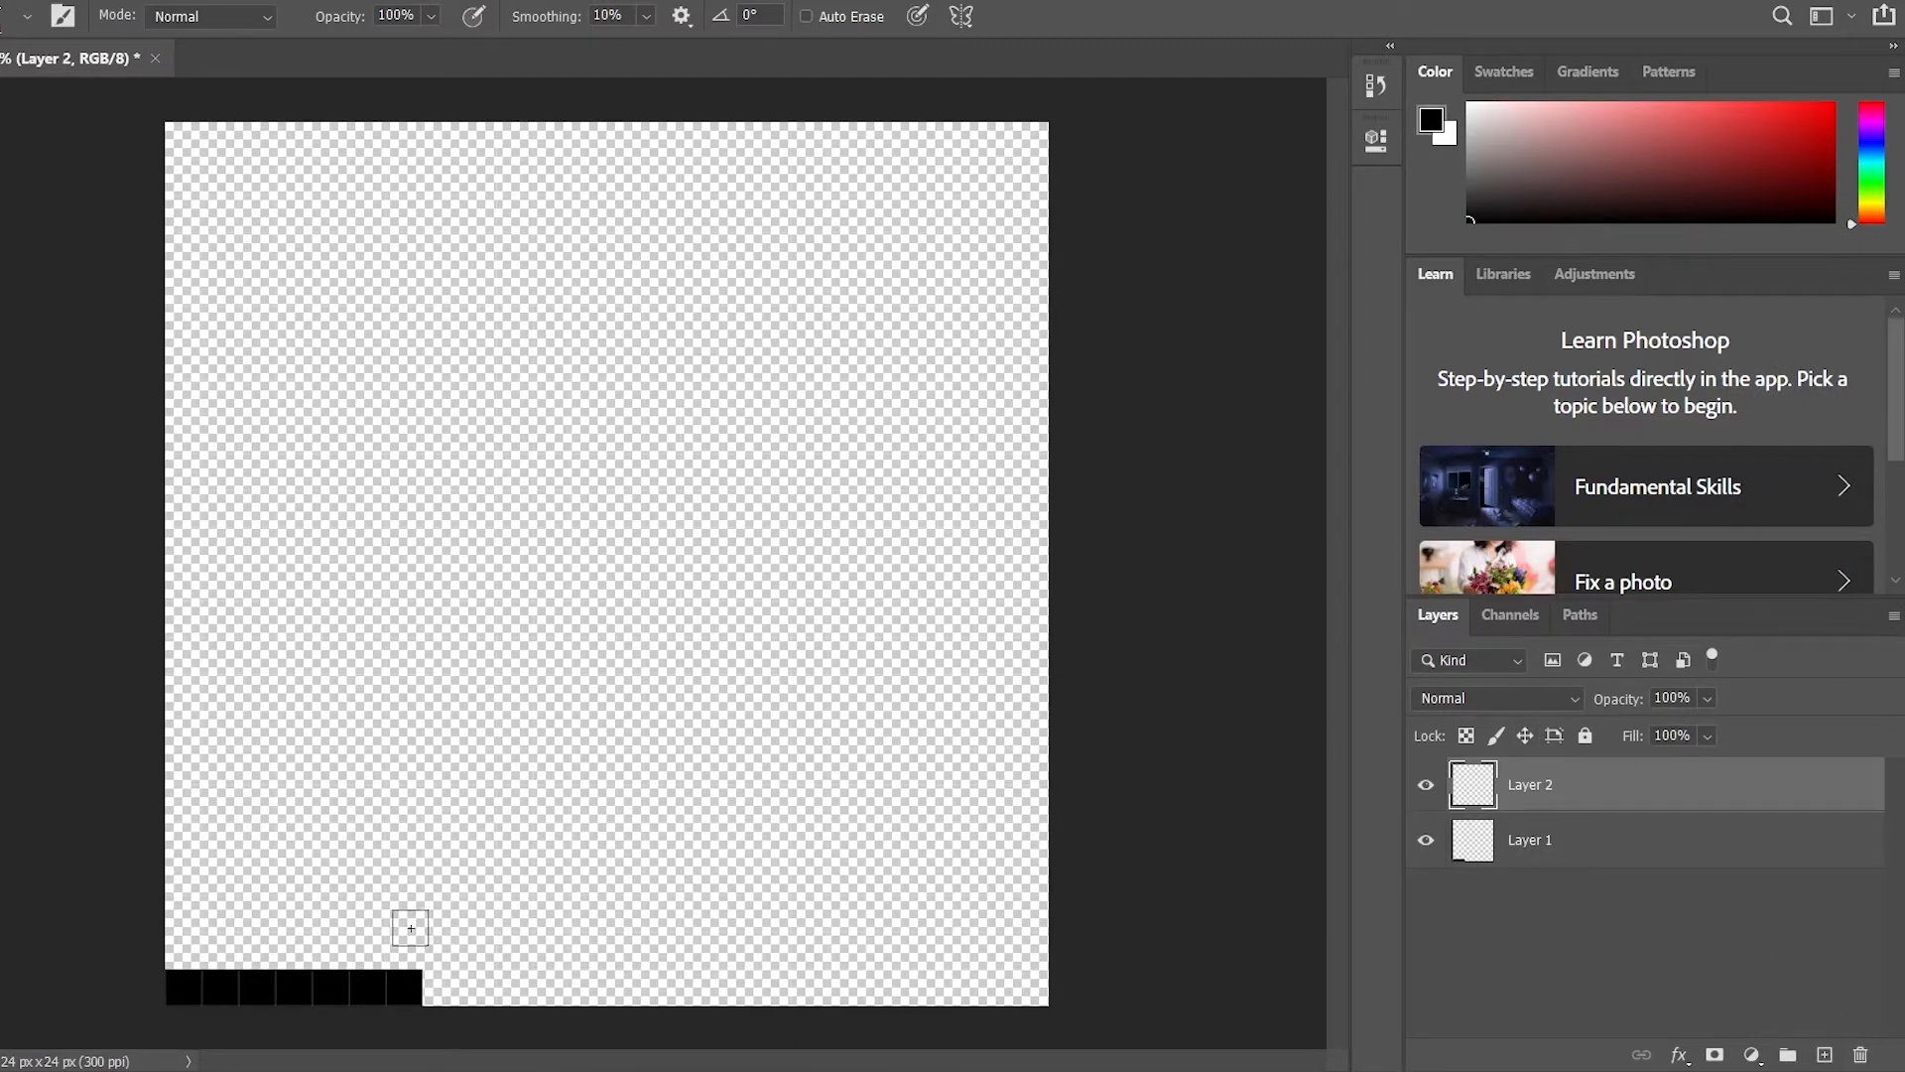
click(440, 984)
click(442, 944)
click(442, 885)
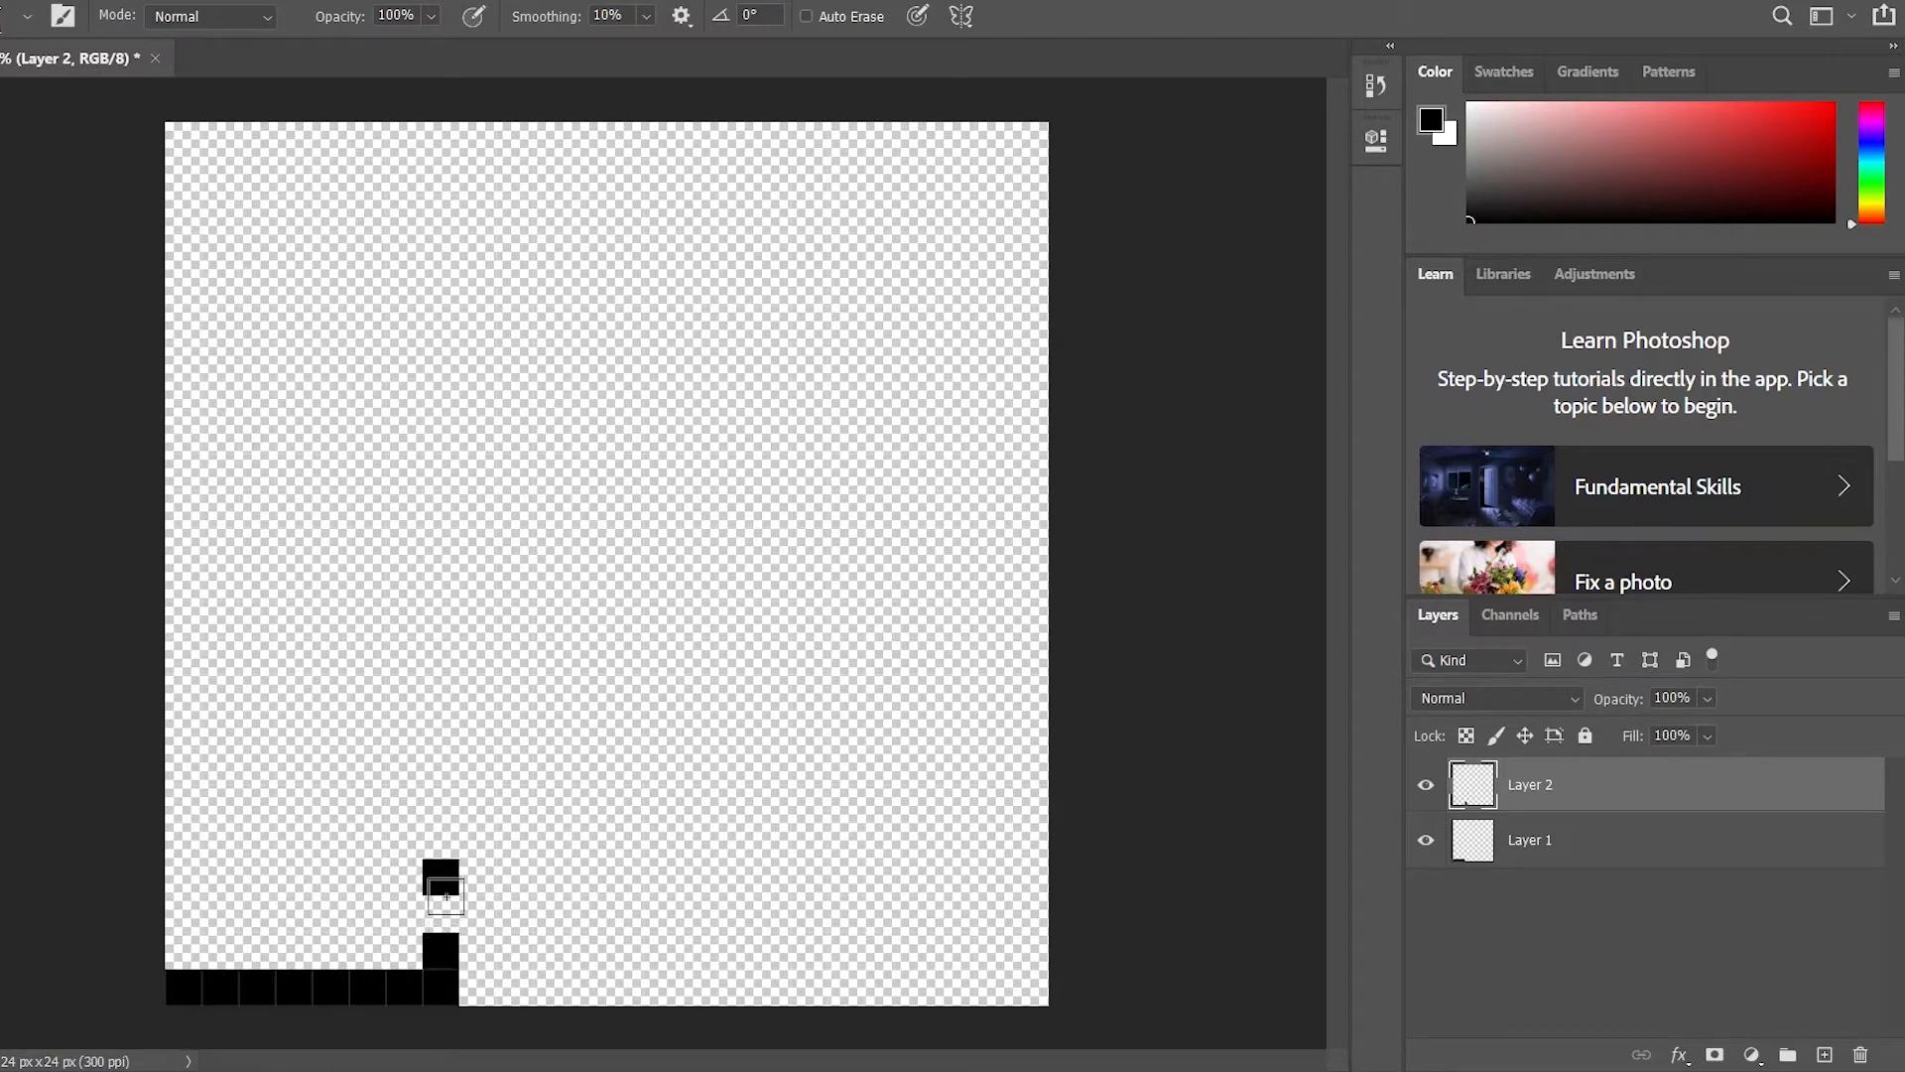
click(441, 916)
click(440, 844)
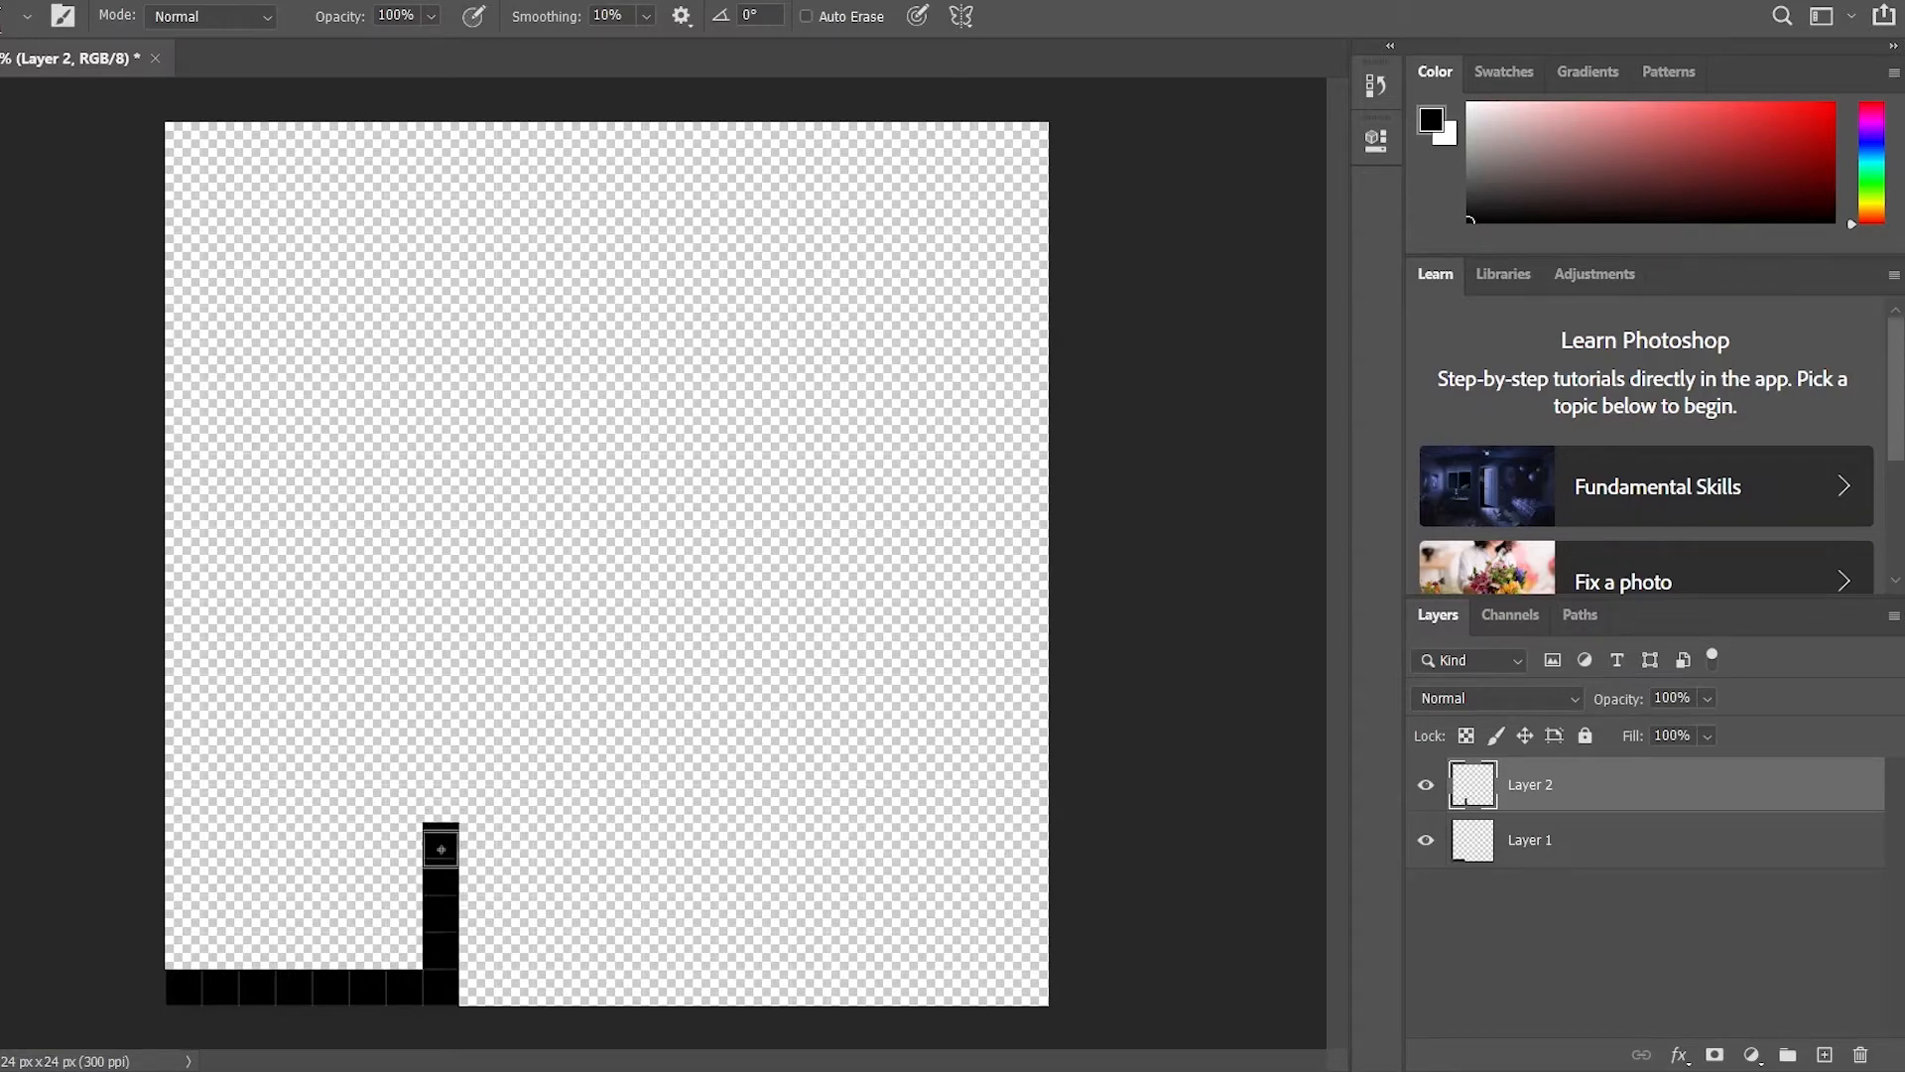
click(440, 802)
click(442, 766)
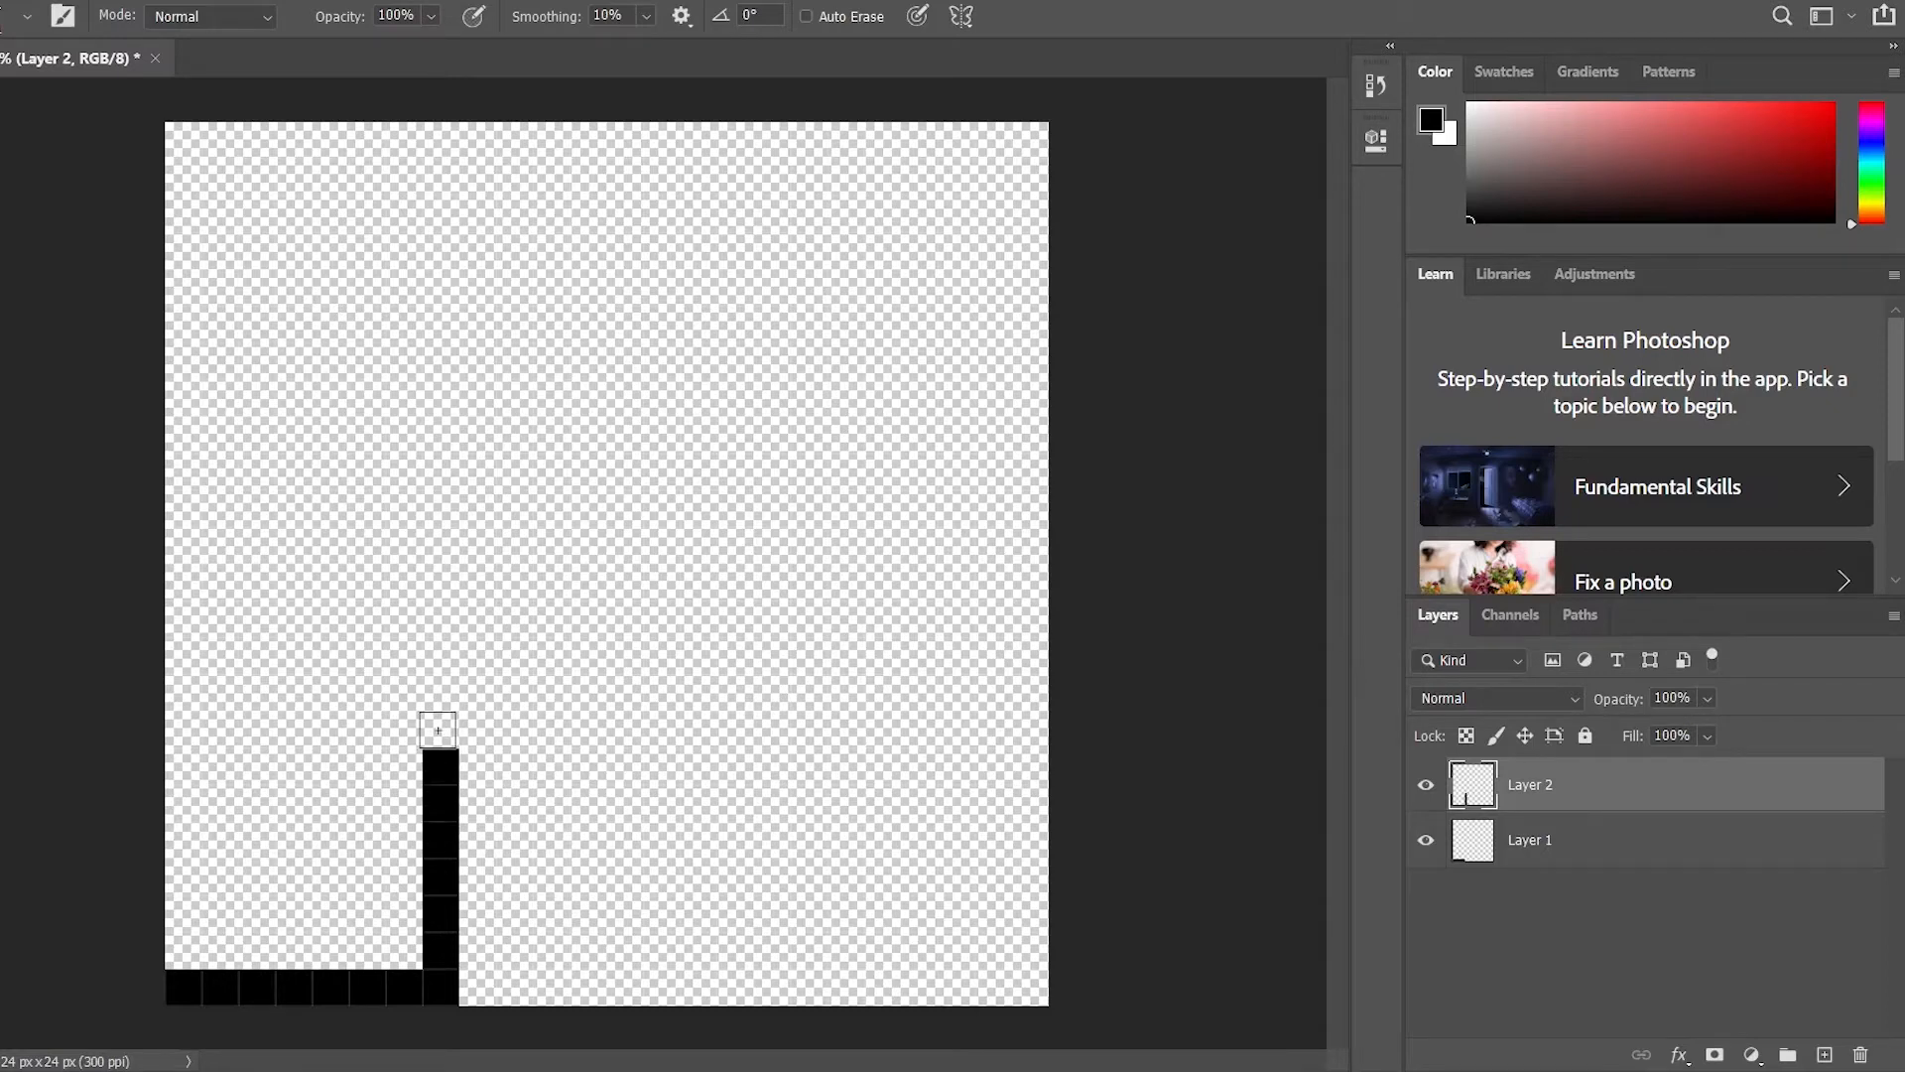
click(438, 730)
click(440, 693)
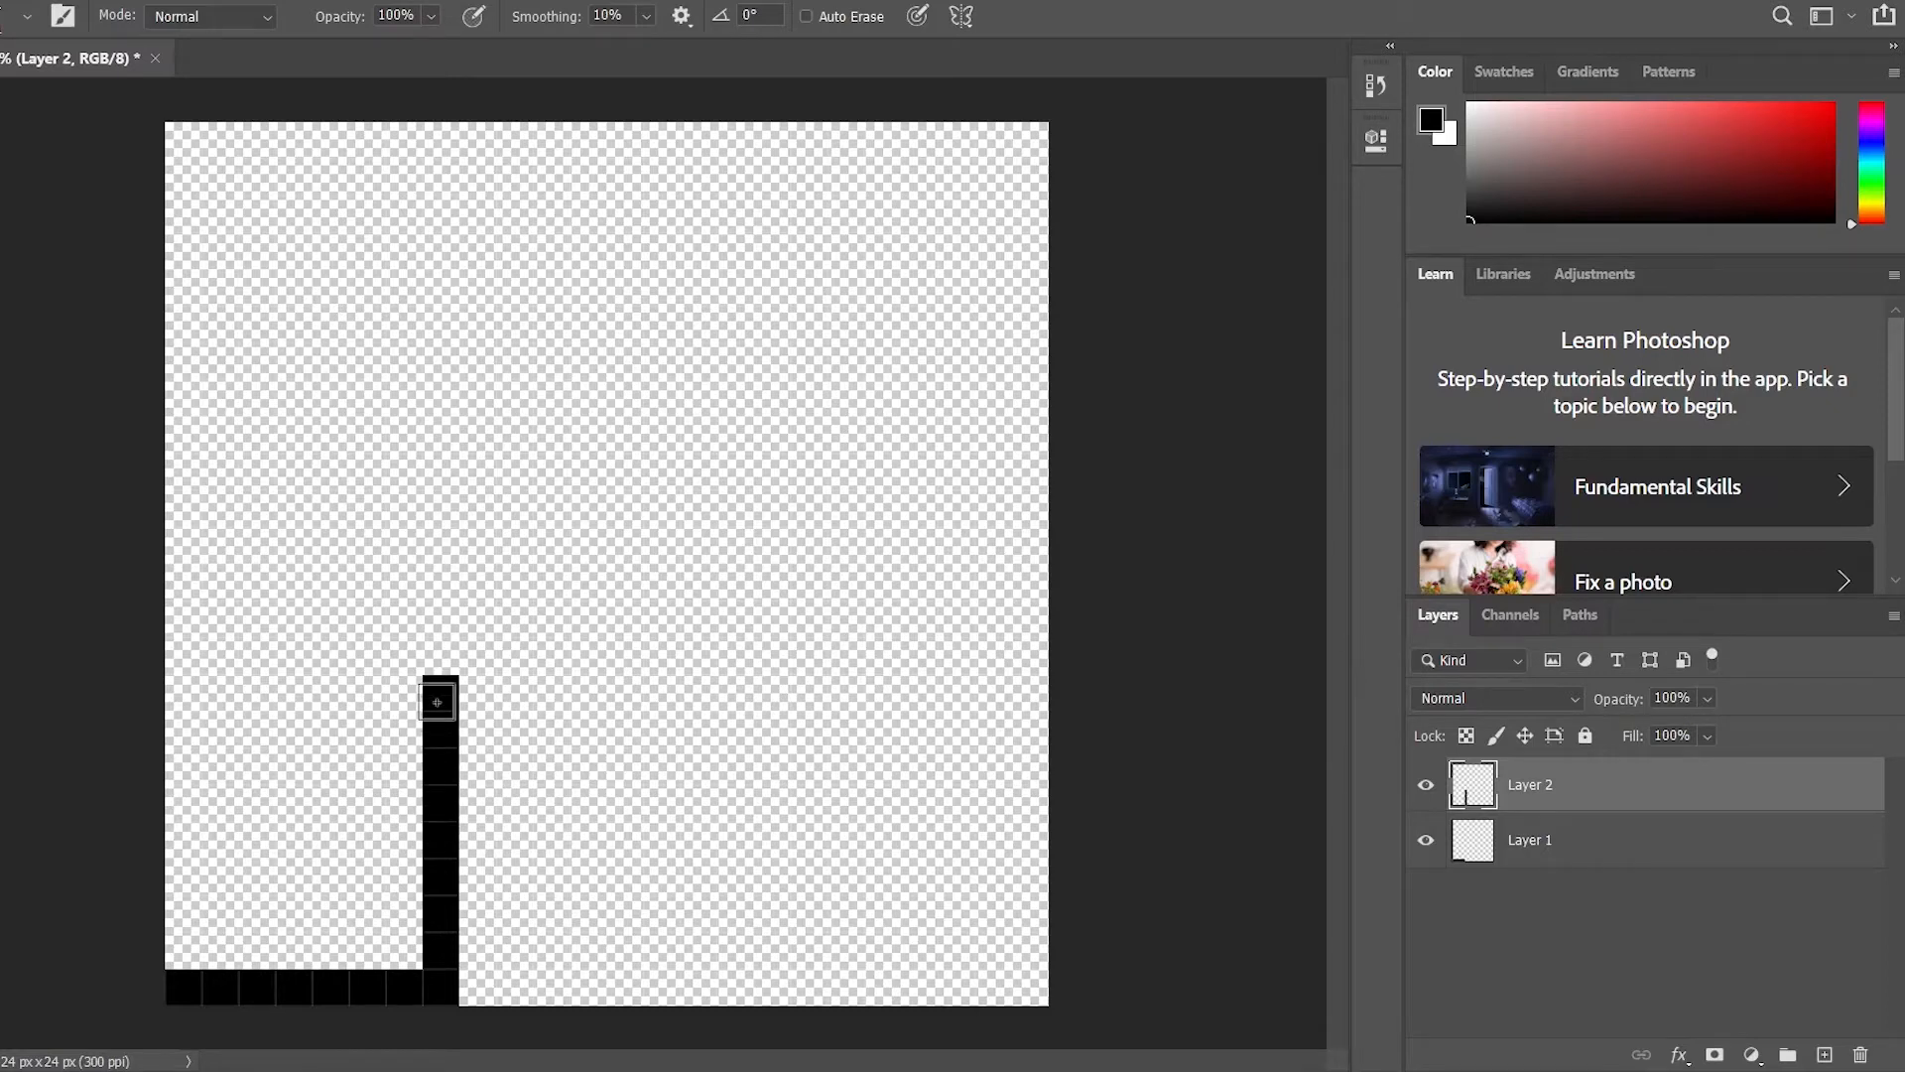
Outline the ear with four black pixels in a diamond shape, starting diagonally up and left of the column's top
click(404, 657)
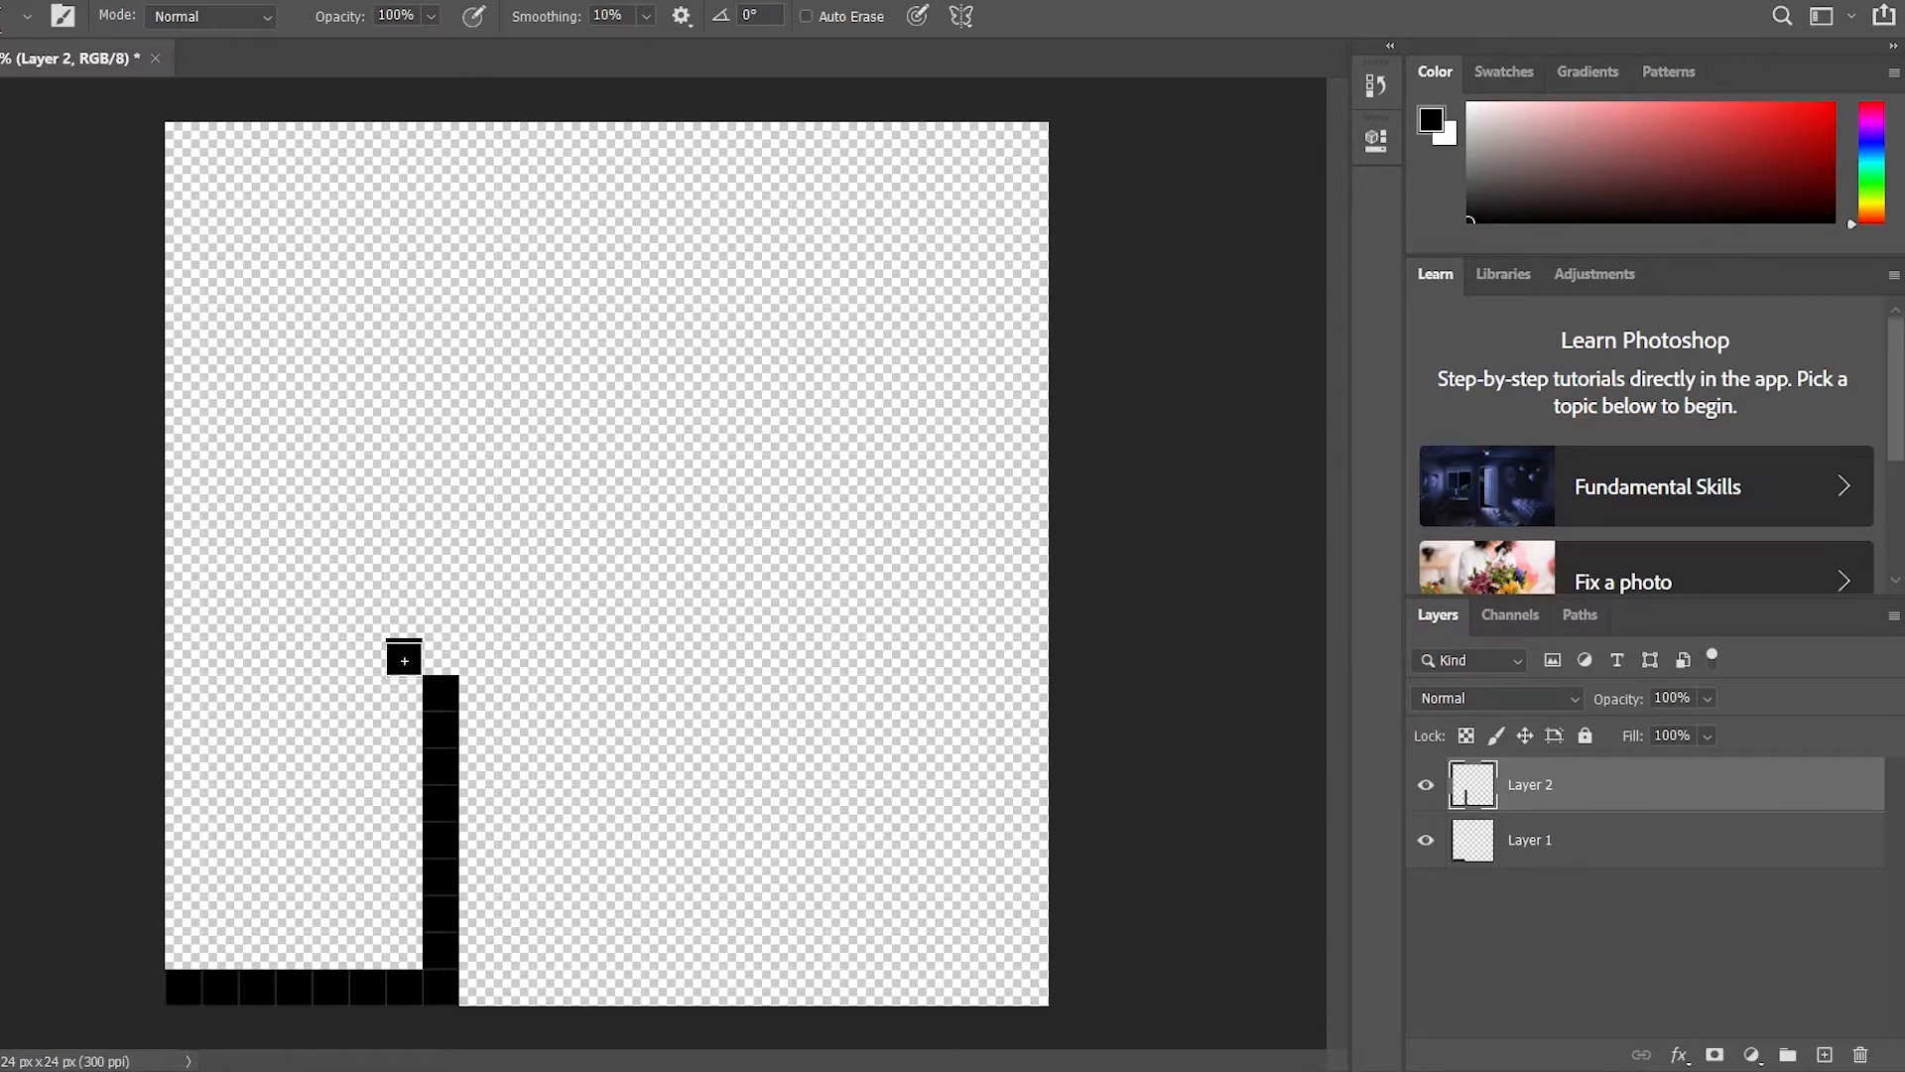
click(368, 619)
click(404, 583)
click(441, 619)
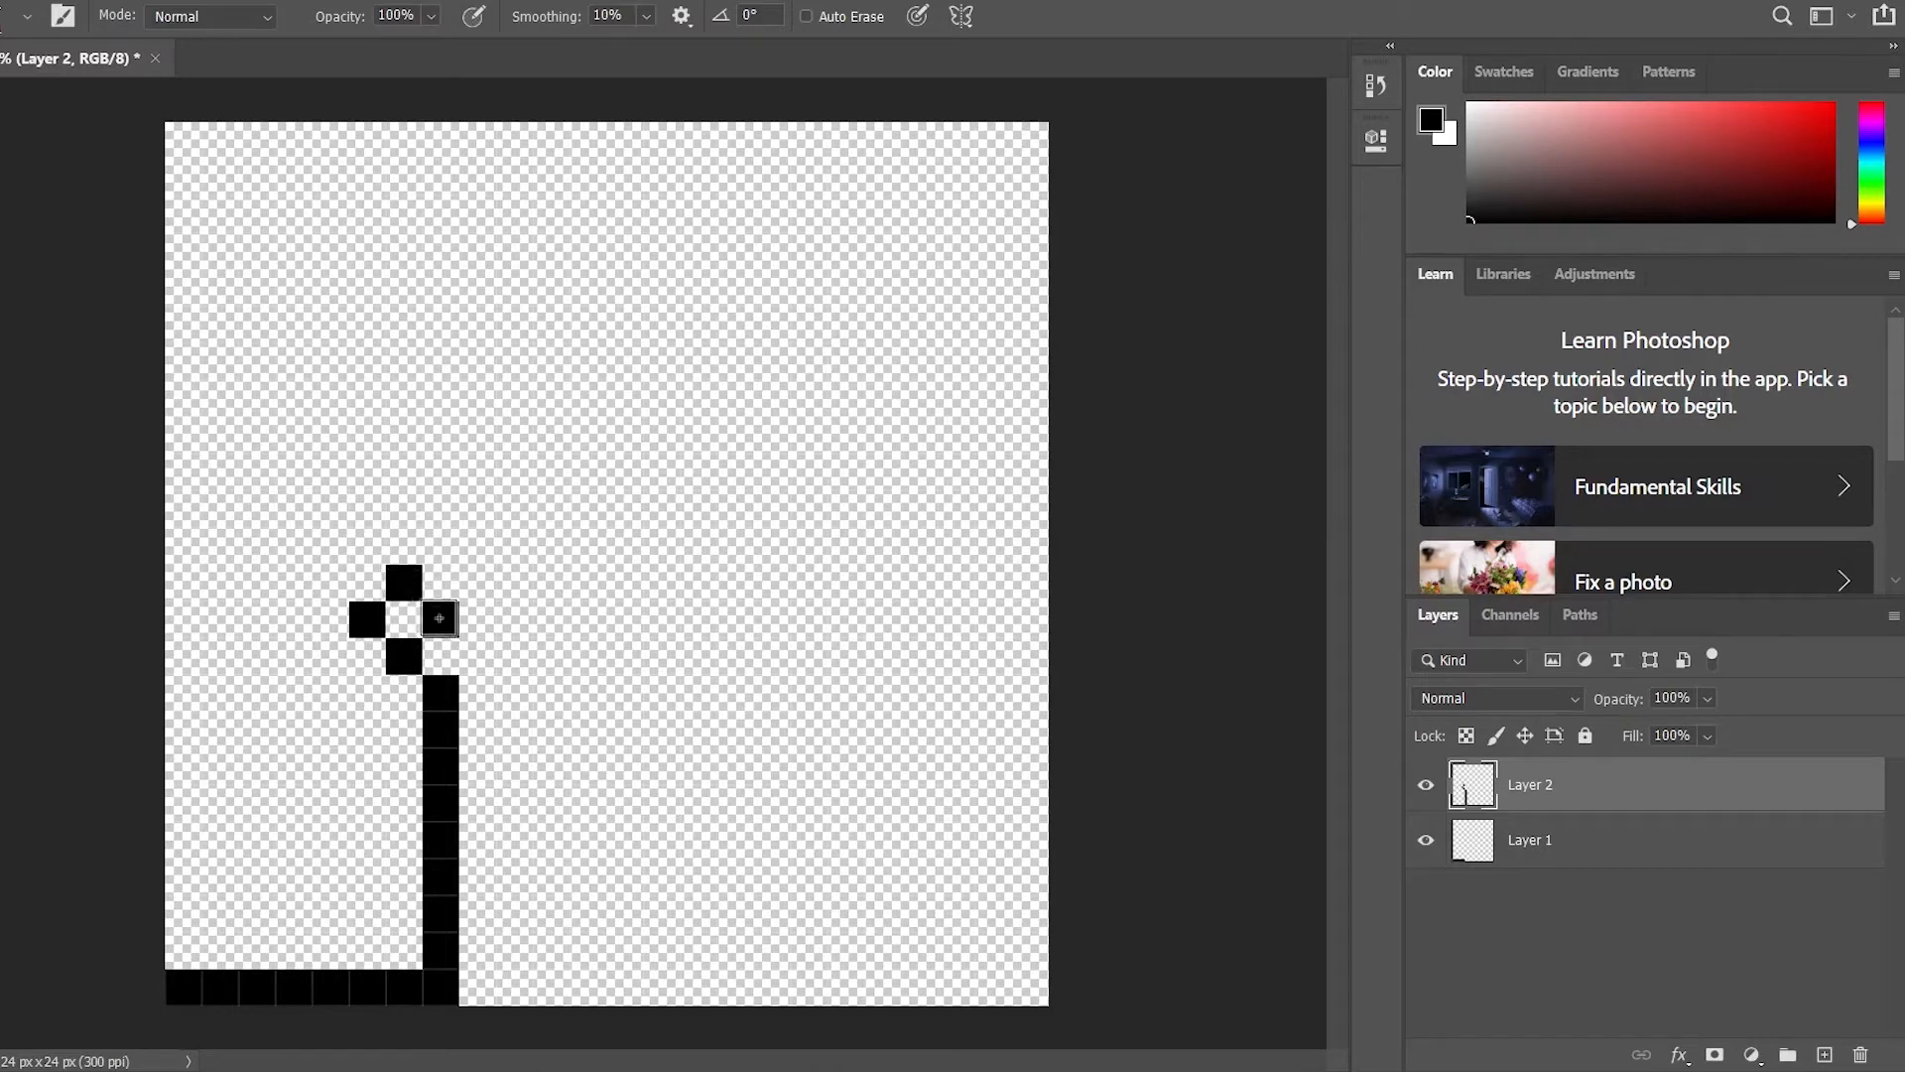
Continue the head's left side with one pixel above the ear and a five-pixel column stepped one pixel to the right
click(404, 546)
click(441, 508)
click(444, 472)
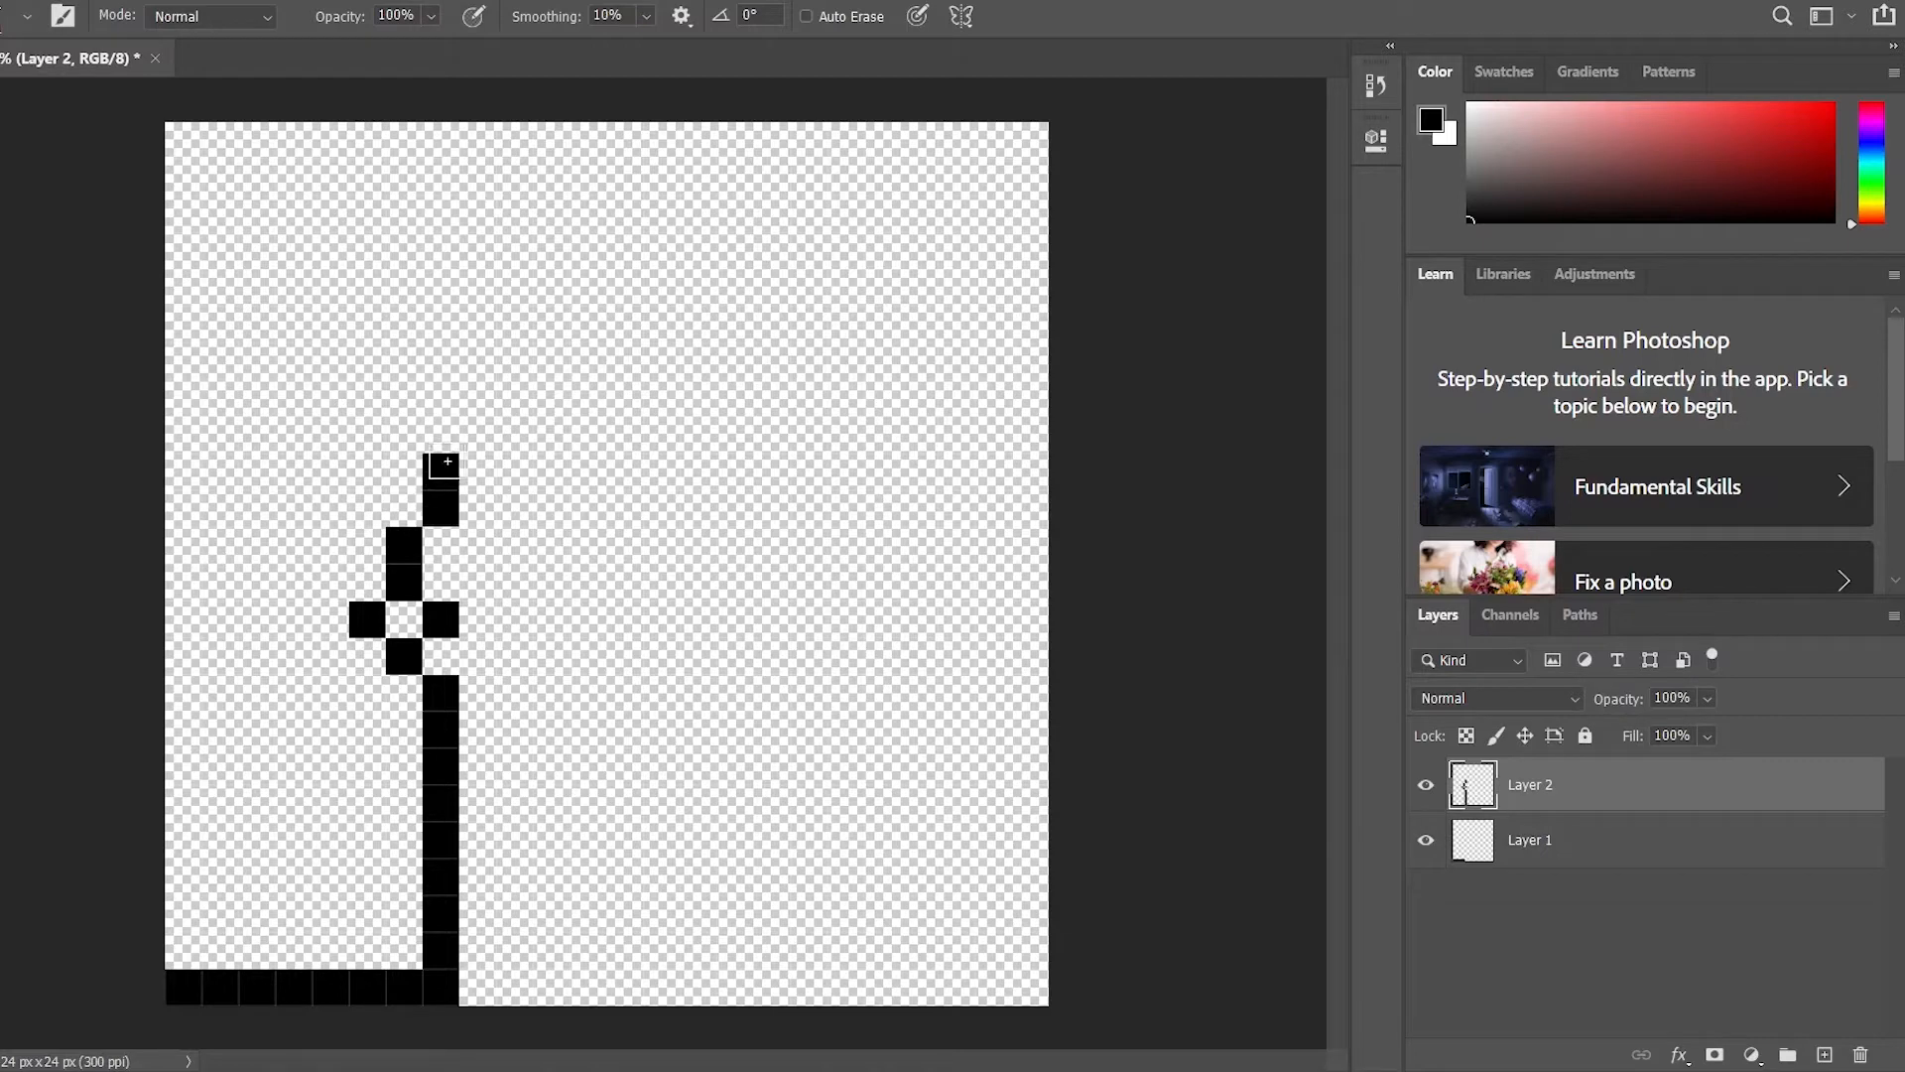
click(441, 435)
click(440, 398)
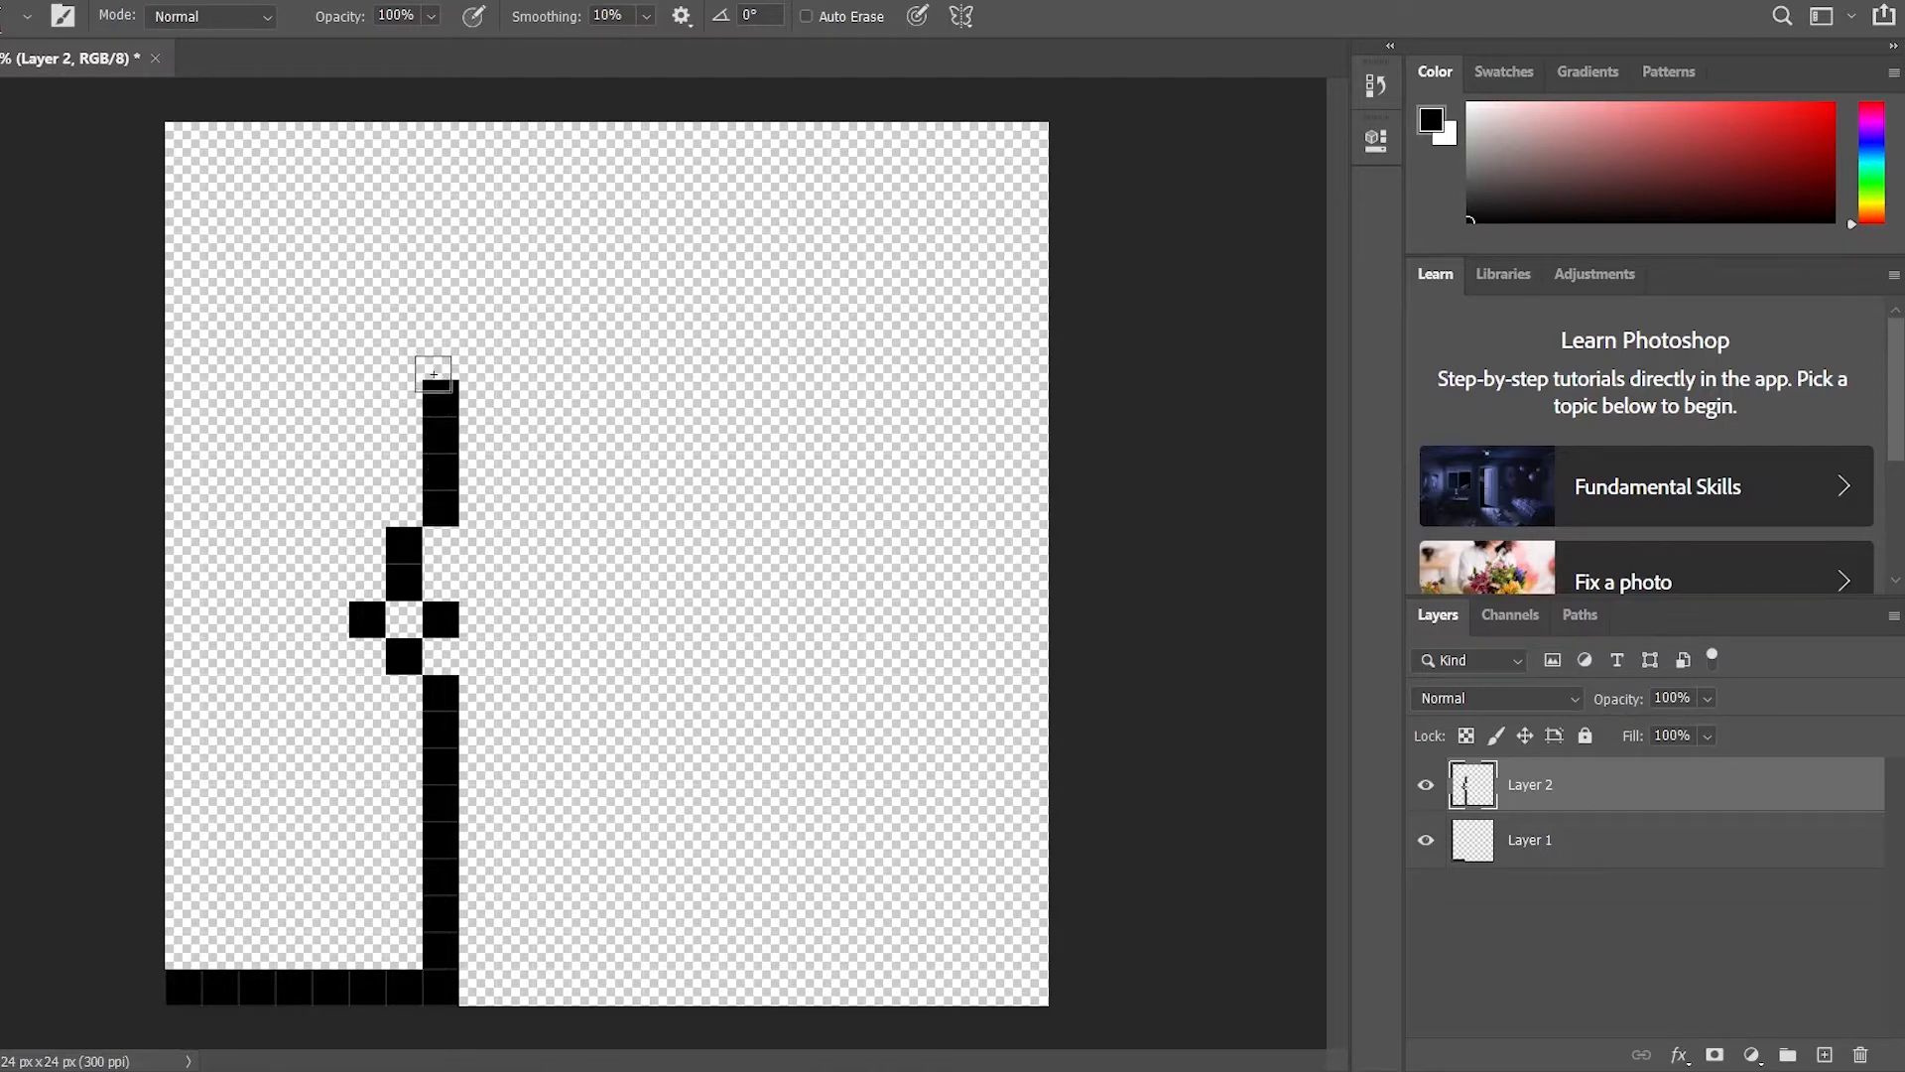
click(439, 364)
Draw the top of the head as a seven-pixel horizontal row with one diagonal corner pixel stepped down at each end
click(477, 324)
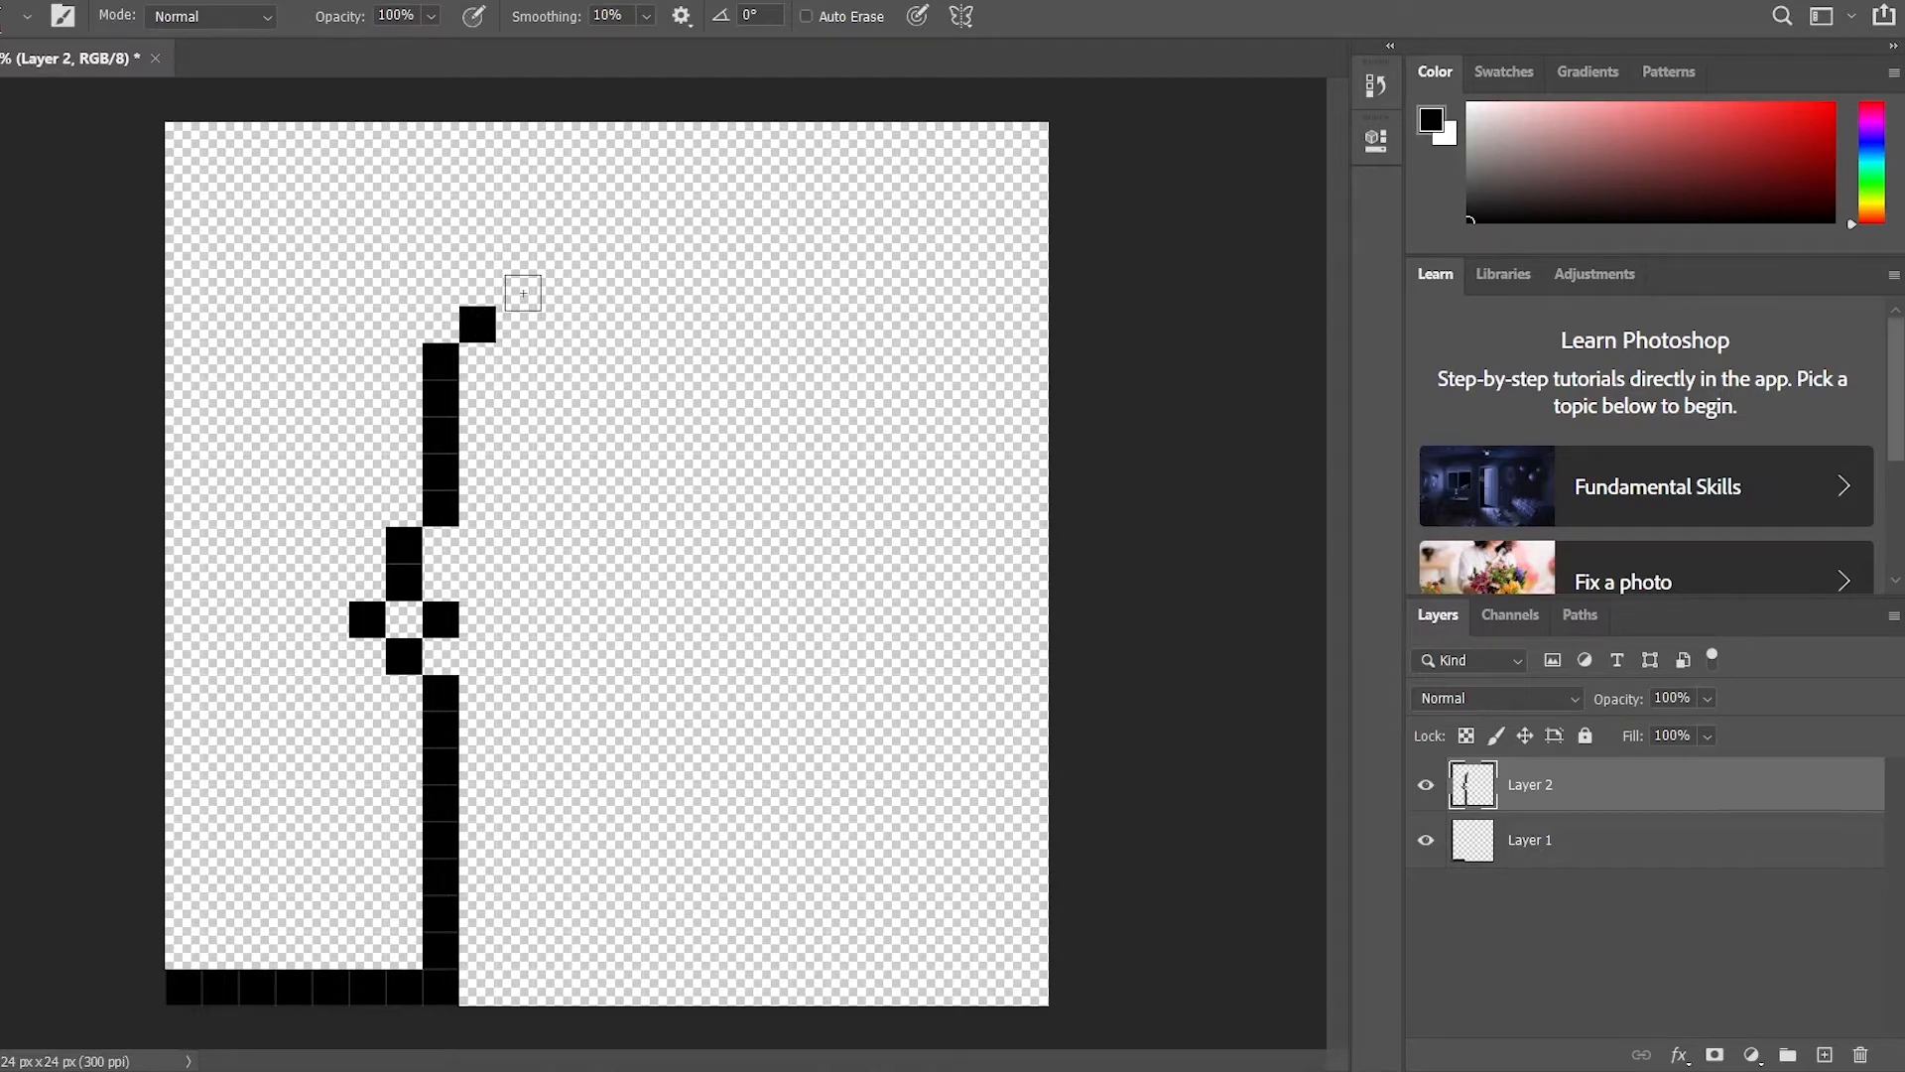
click(516, 290)
drag(562, 289, 692, 284)
click(695, 285)
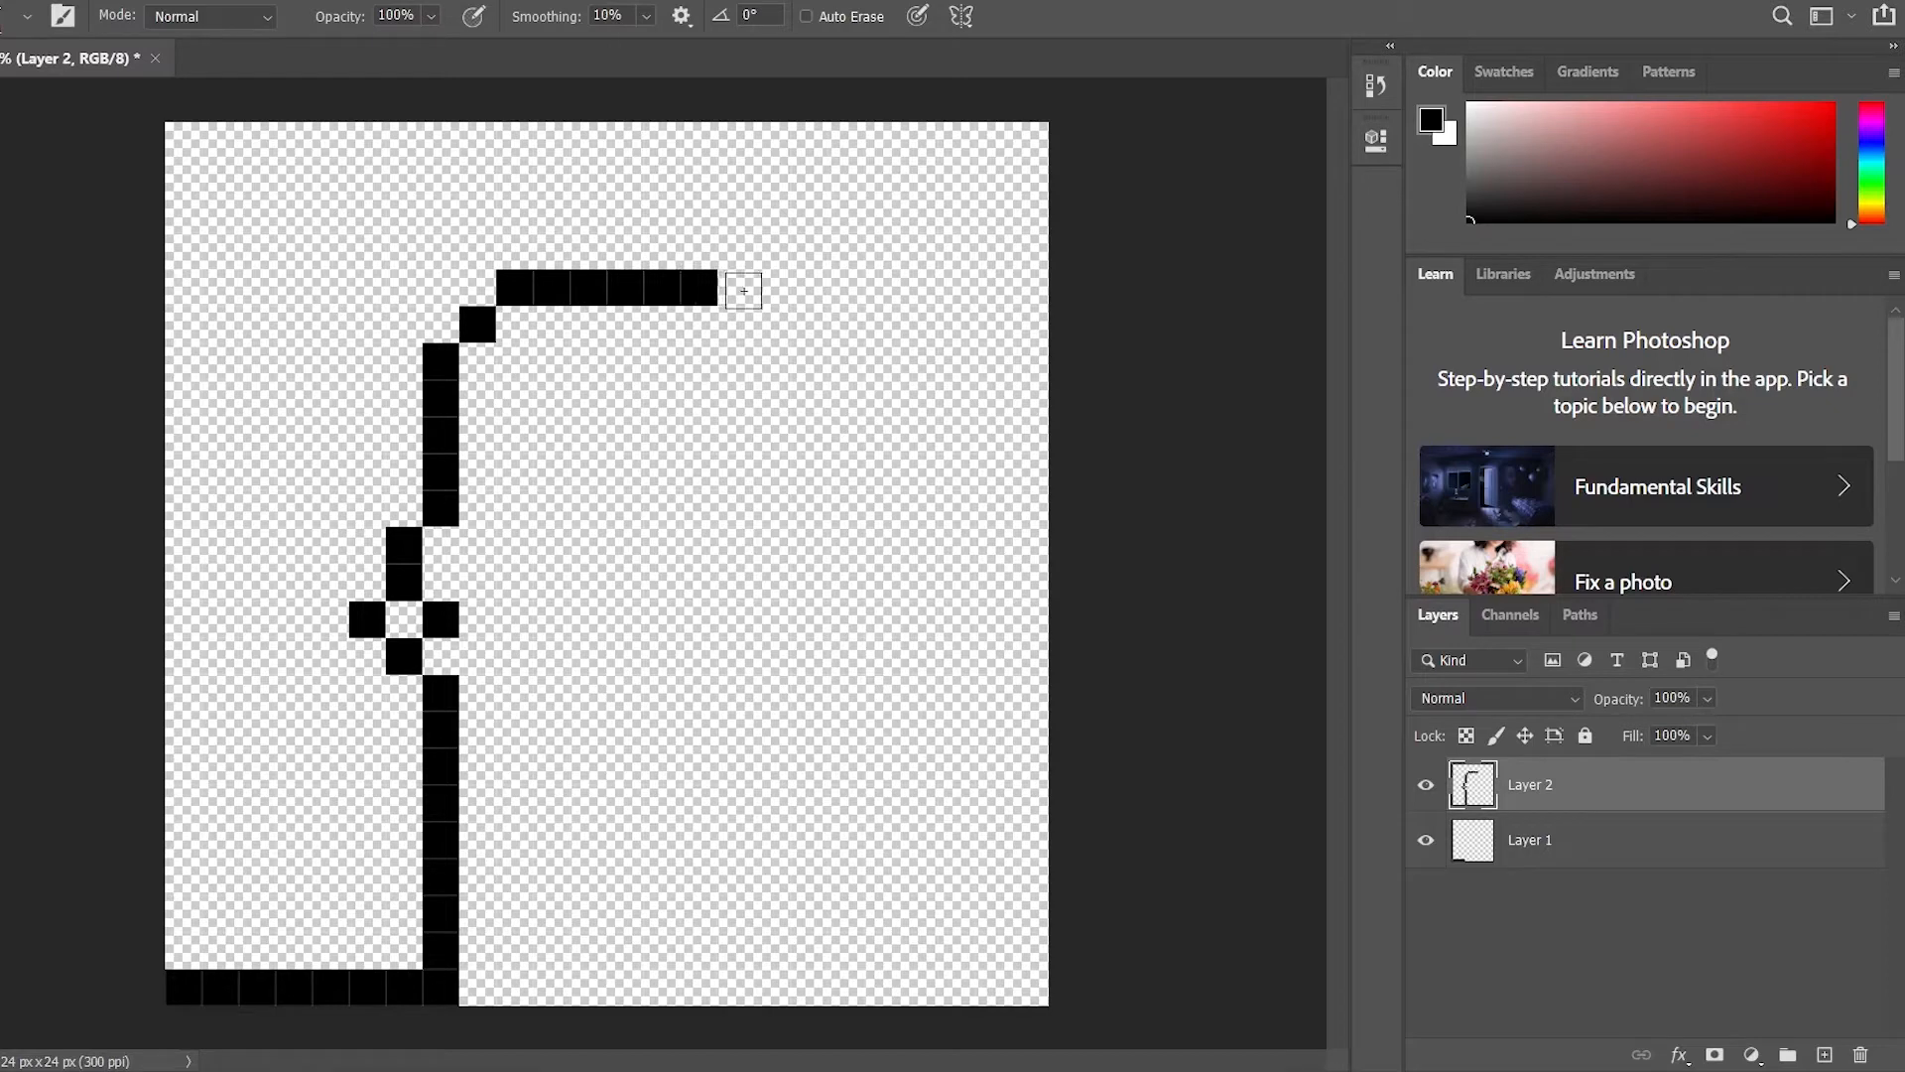
click(738, 290)
click(773, 320)
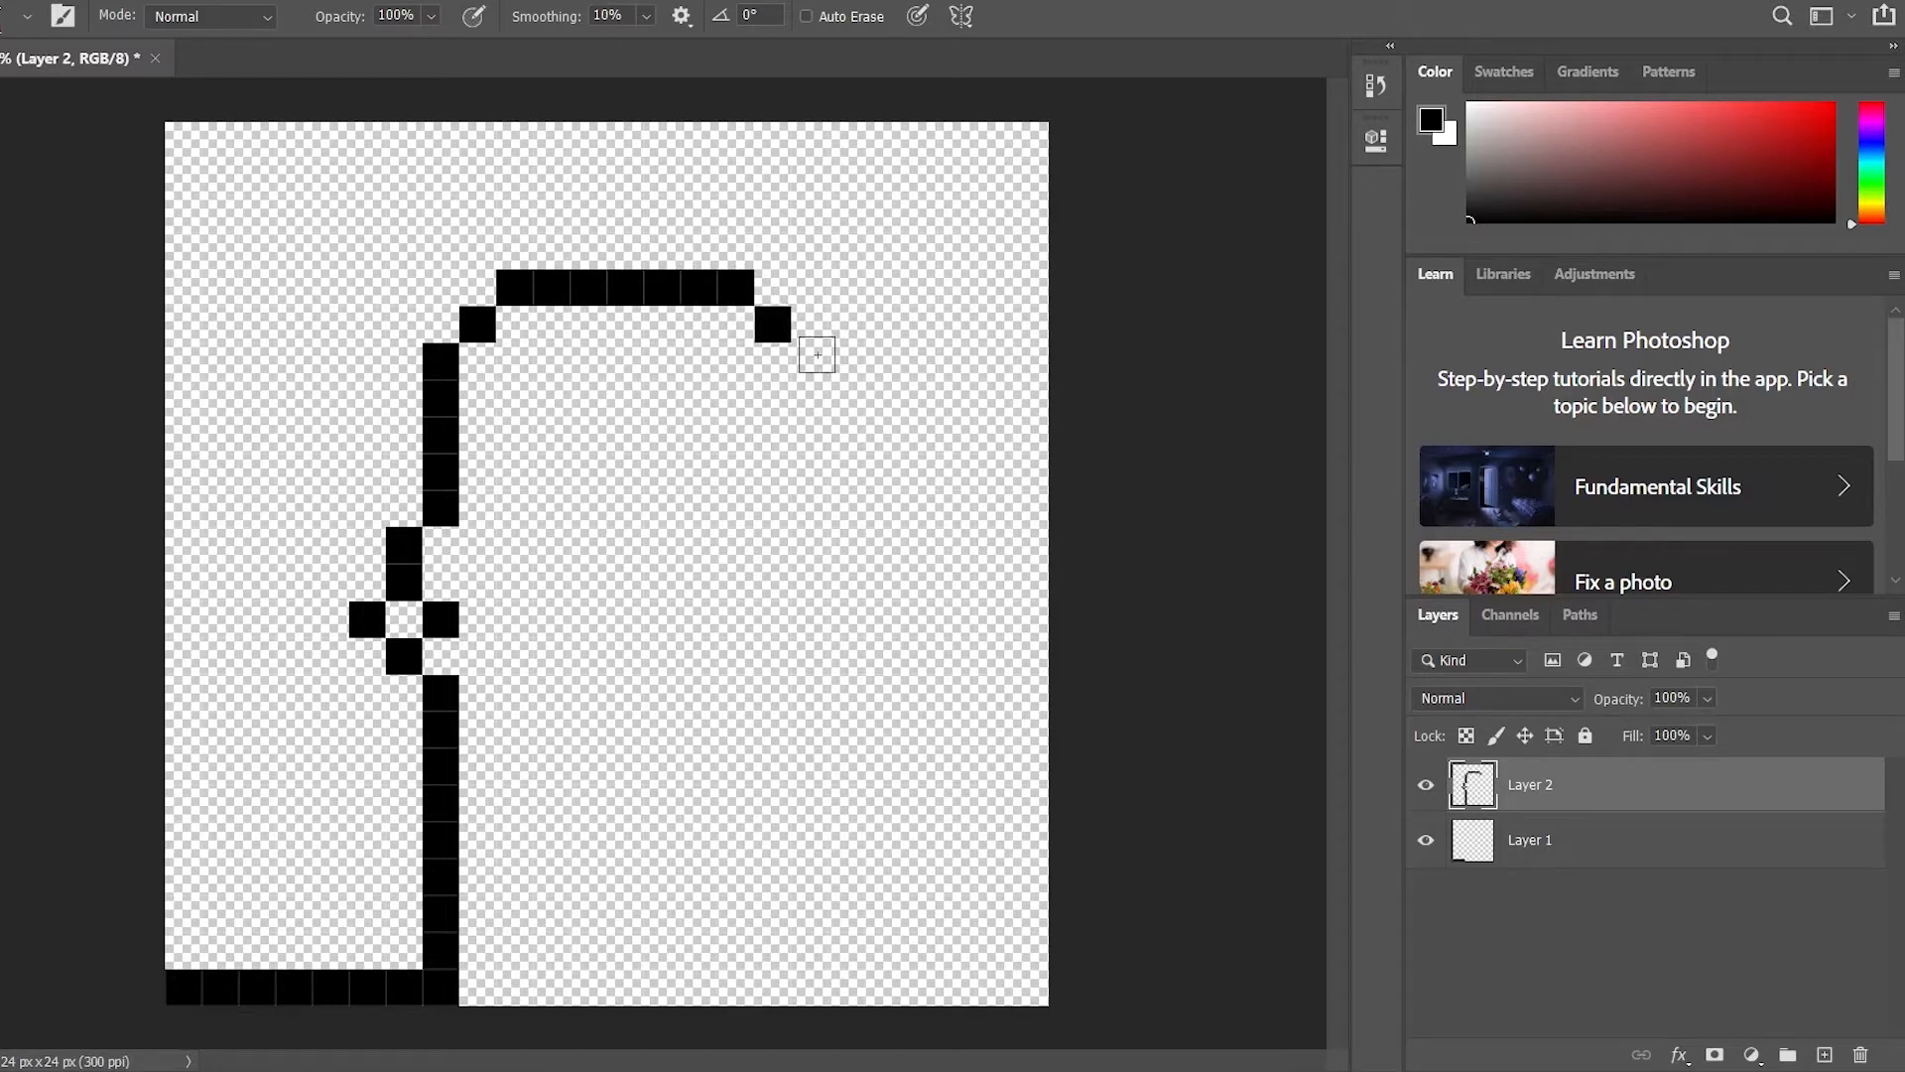
Draw the head's right side as a thirteen-pixel column, a diagonal jaw pixel, a four-pixel chin row and the neck line down to the canvas edge
mouse_move(805, 352)
mouse_down()
mouse_move(824, 438)
mouse_move(810, 430)
mouse_move(814, 852)
mouse_move(770, 871)
mouse_move(769, 835)
mouse_move(764, 869)
mouse_move(623, 886)
mouse_move(625, 997)
mouse_up()
click(773, 840)
click(625, 997)
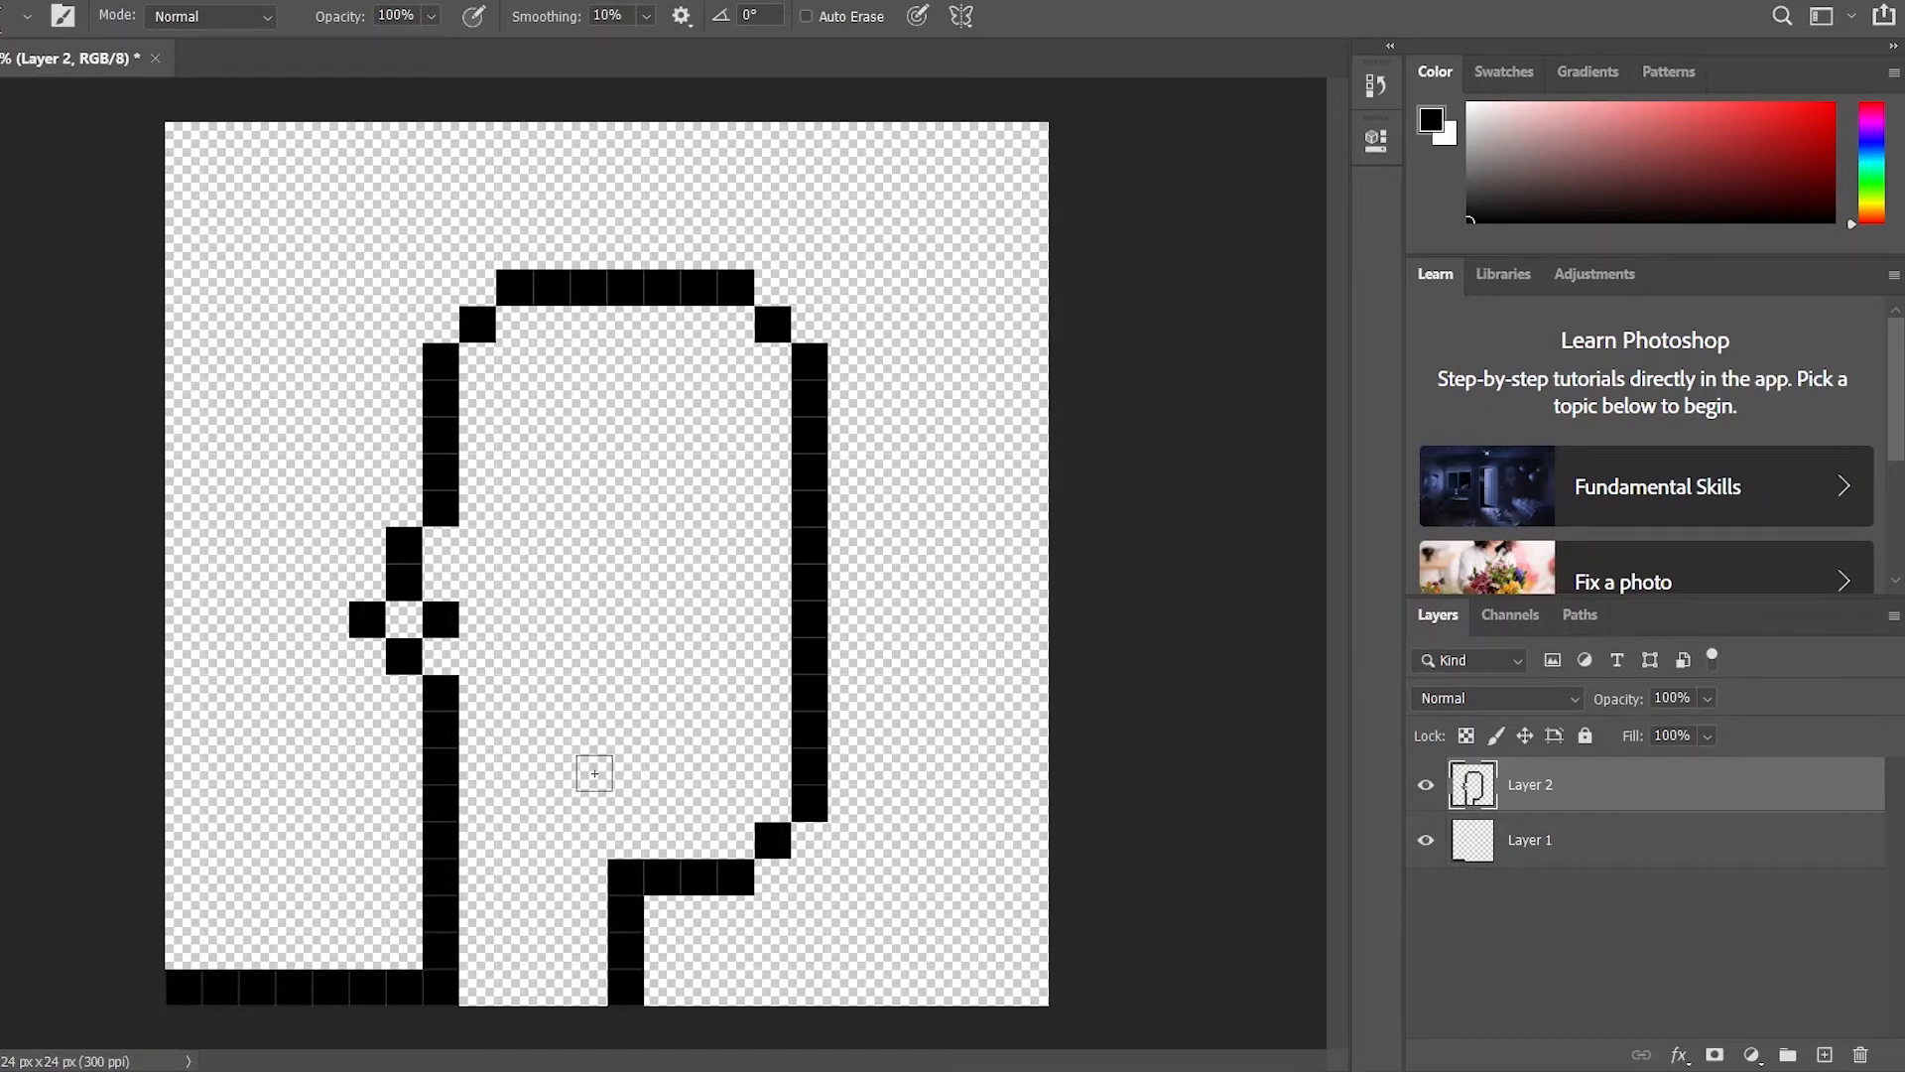
Draw a three-pixel mouth, a two-pixel nose above it and two single-pixel black eyes inside the face
click(609, 764)
click(658, 767)
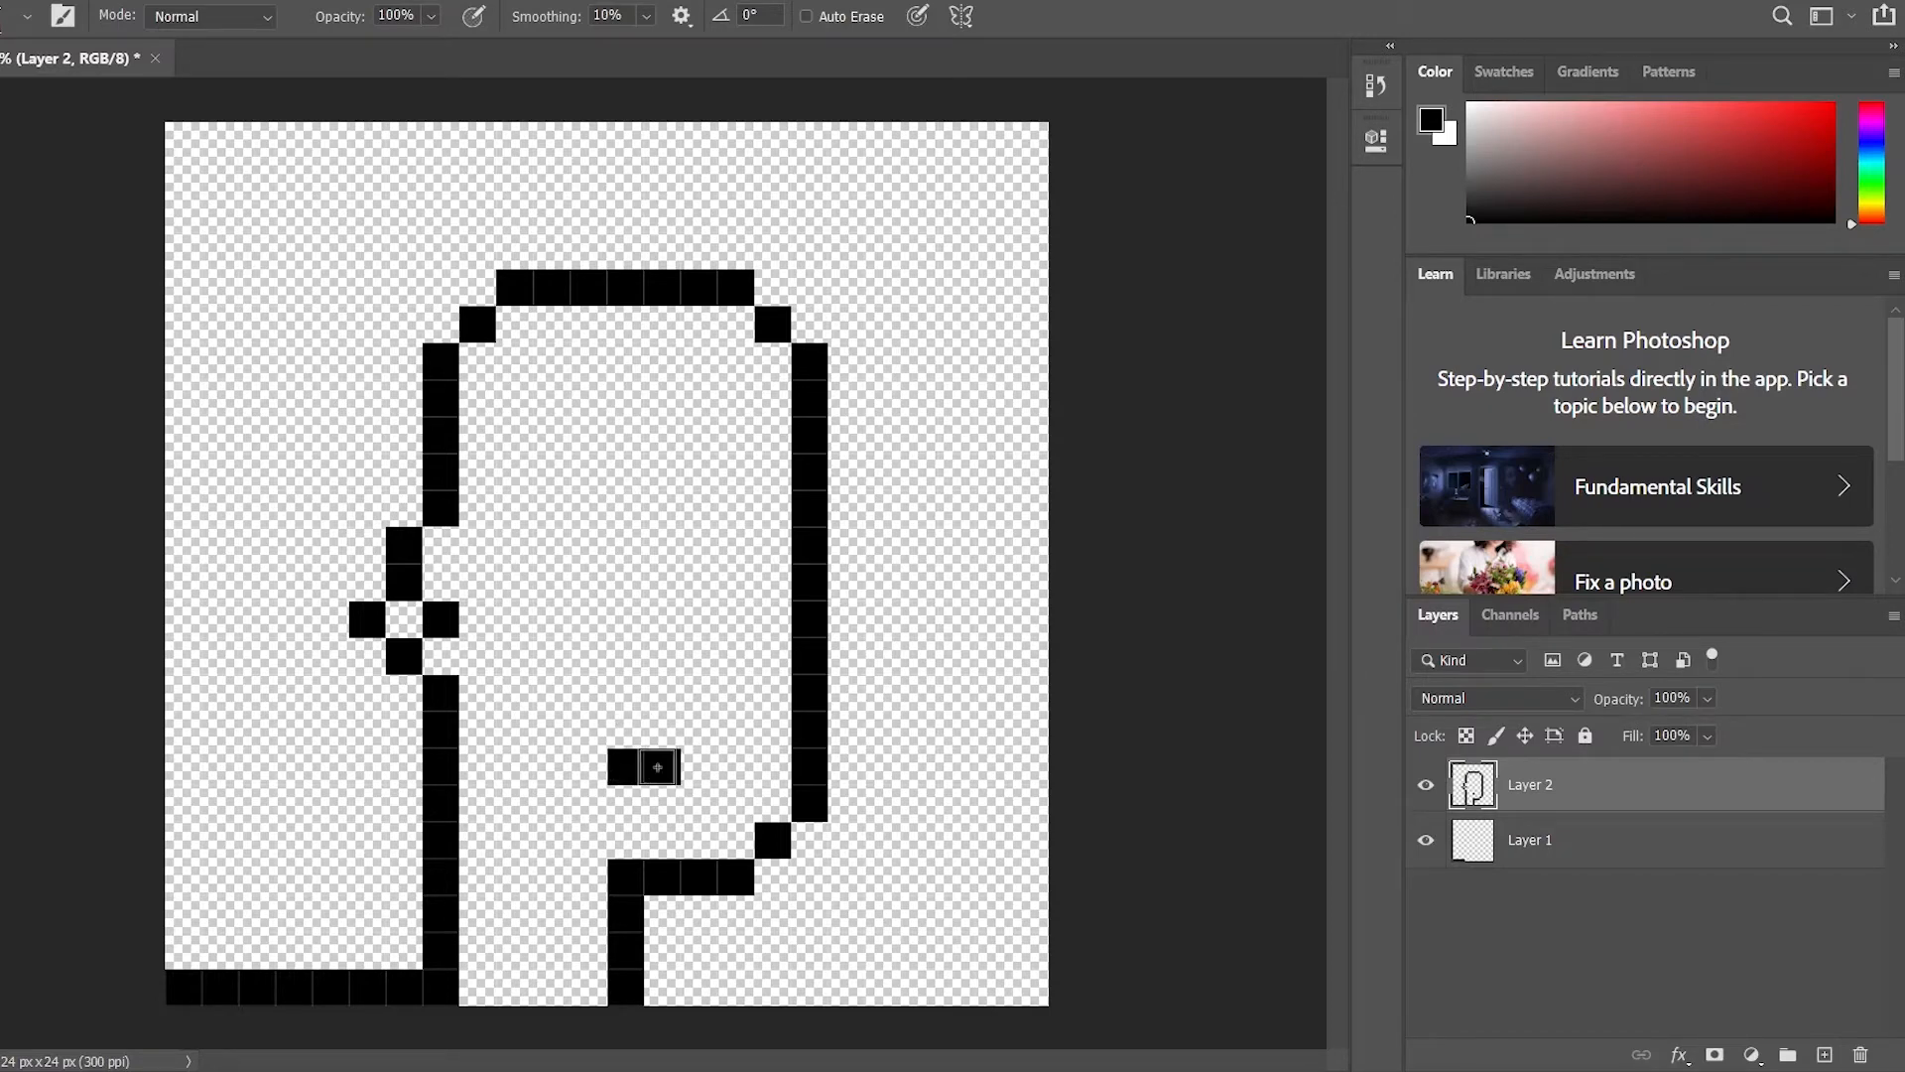
click(689, 762)
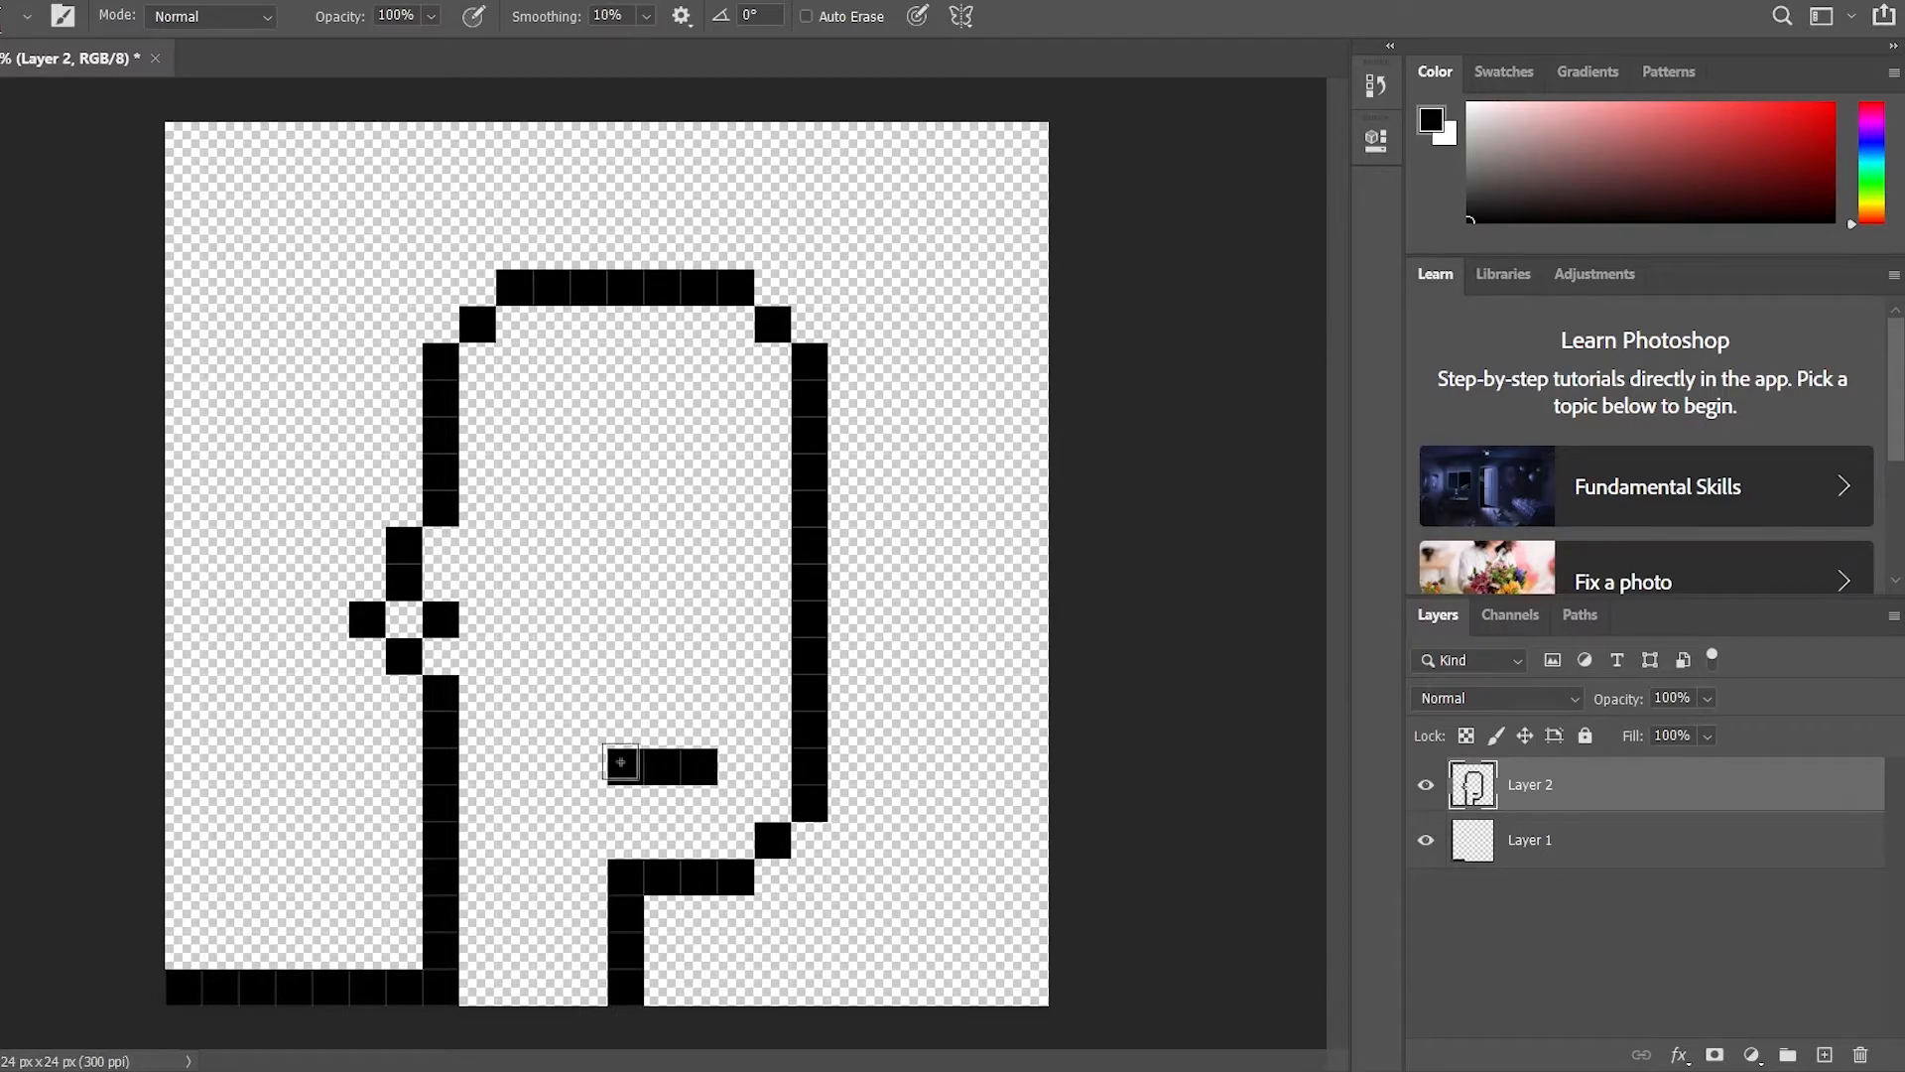
click(685, 658)
click(651, 653)
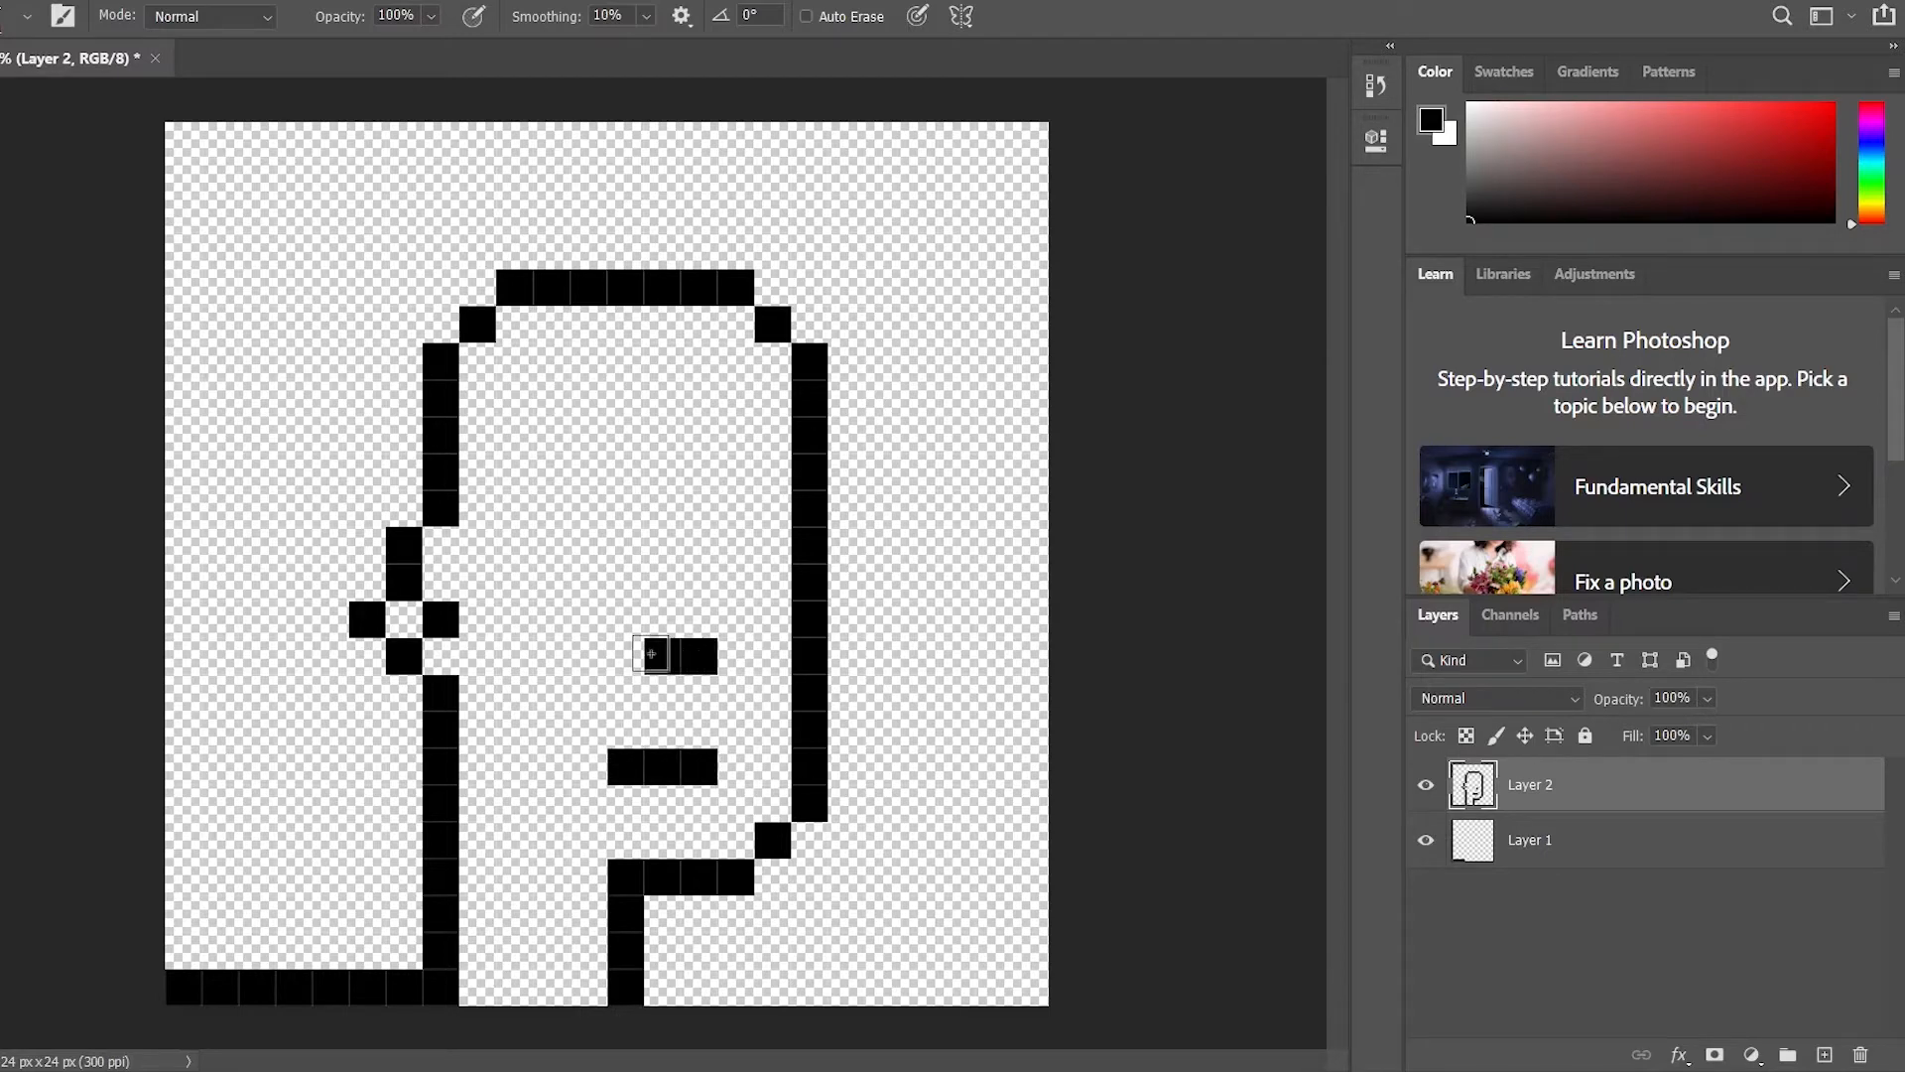
click(726, 537)
click(588, 542)
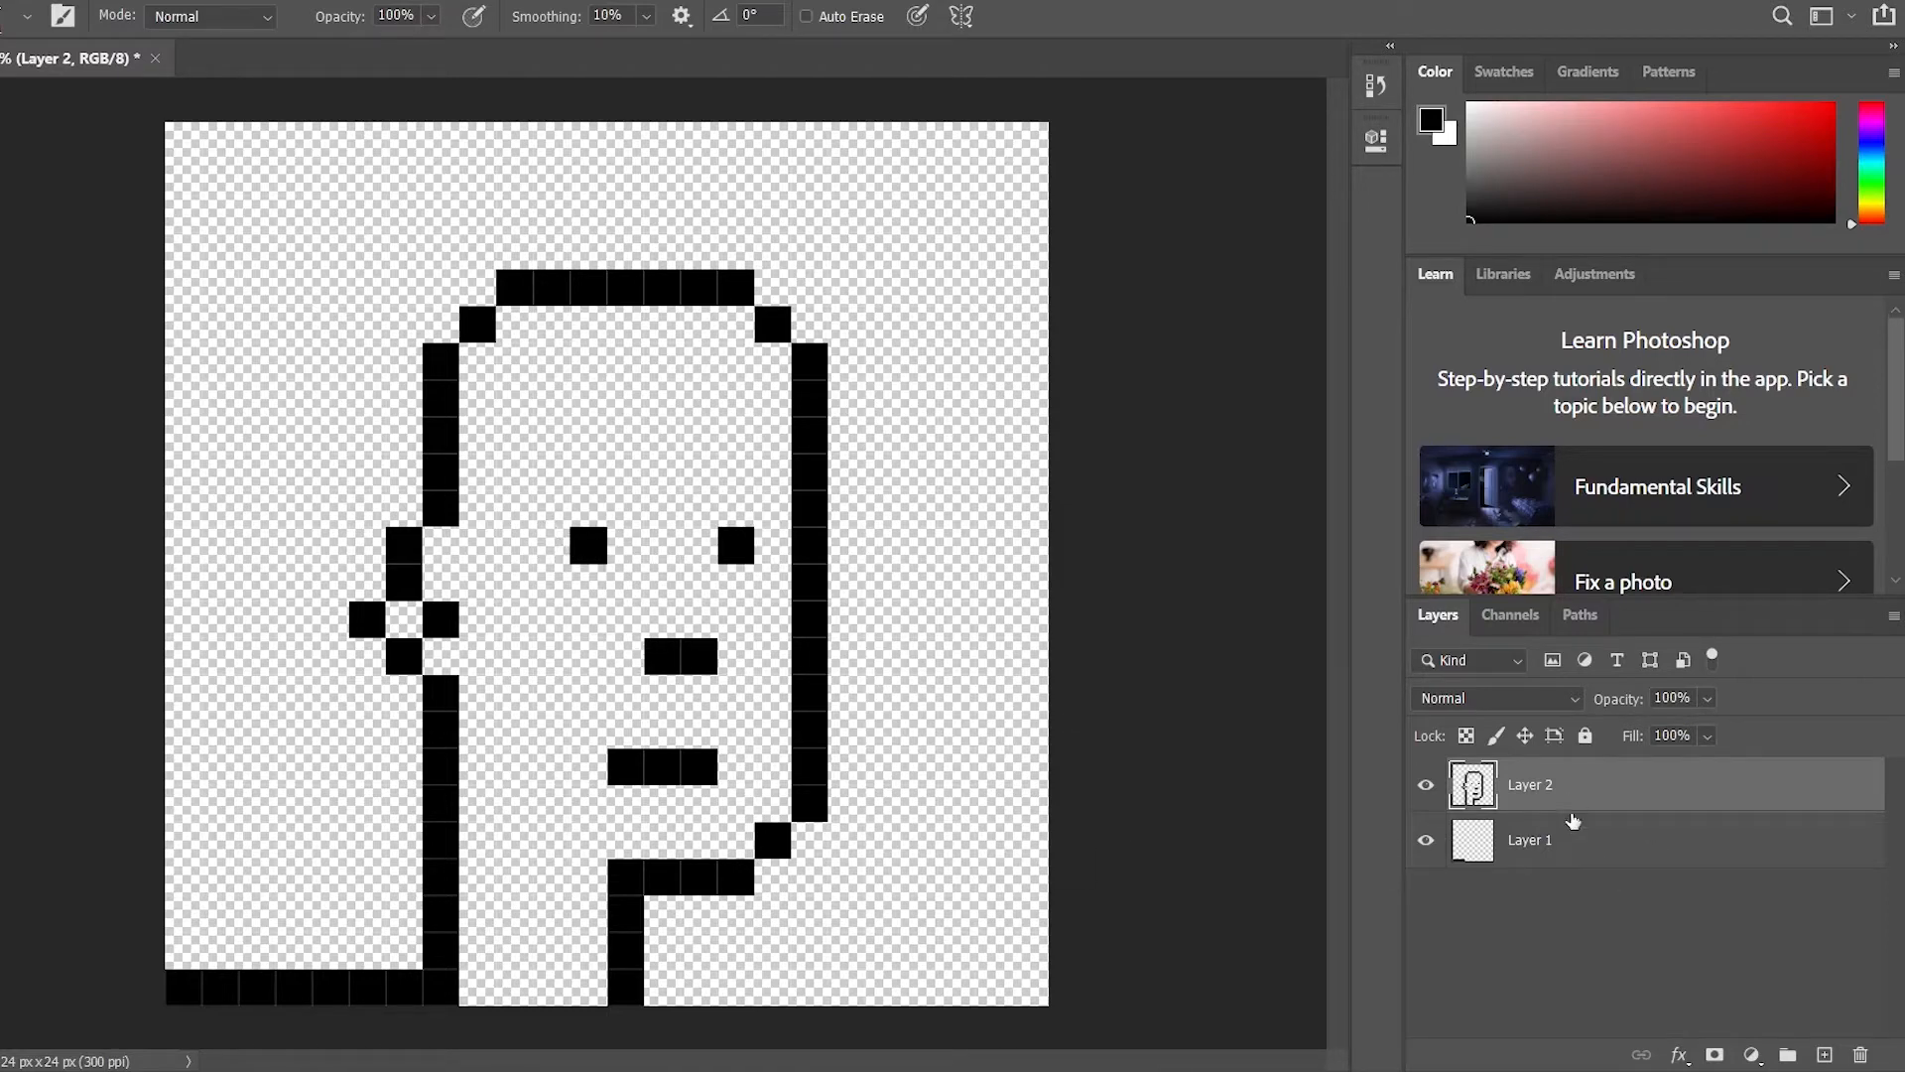
Delete Layer 1, which holds the black row along the canvas's bottom edge
click(1556, 843)
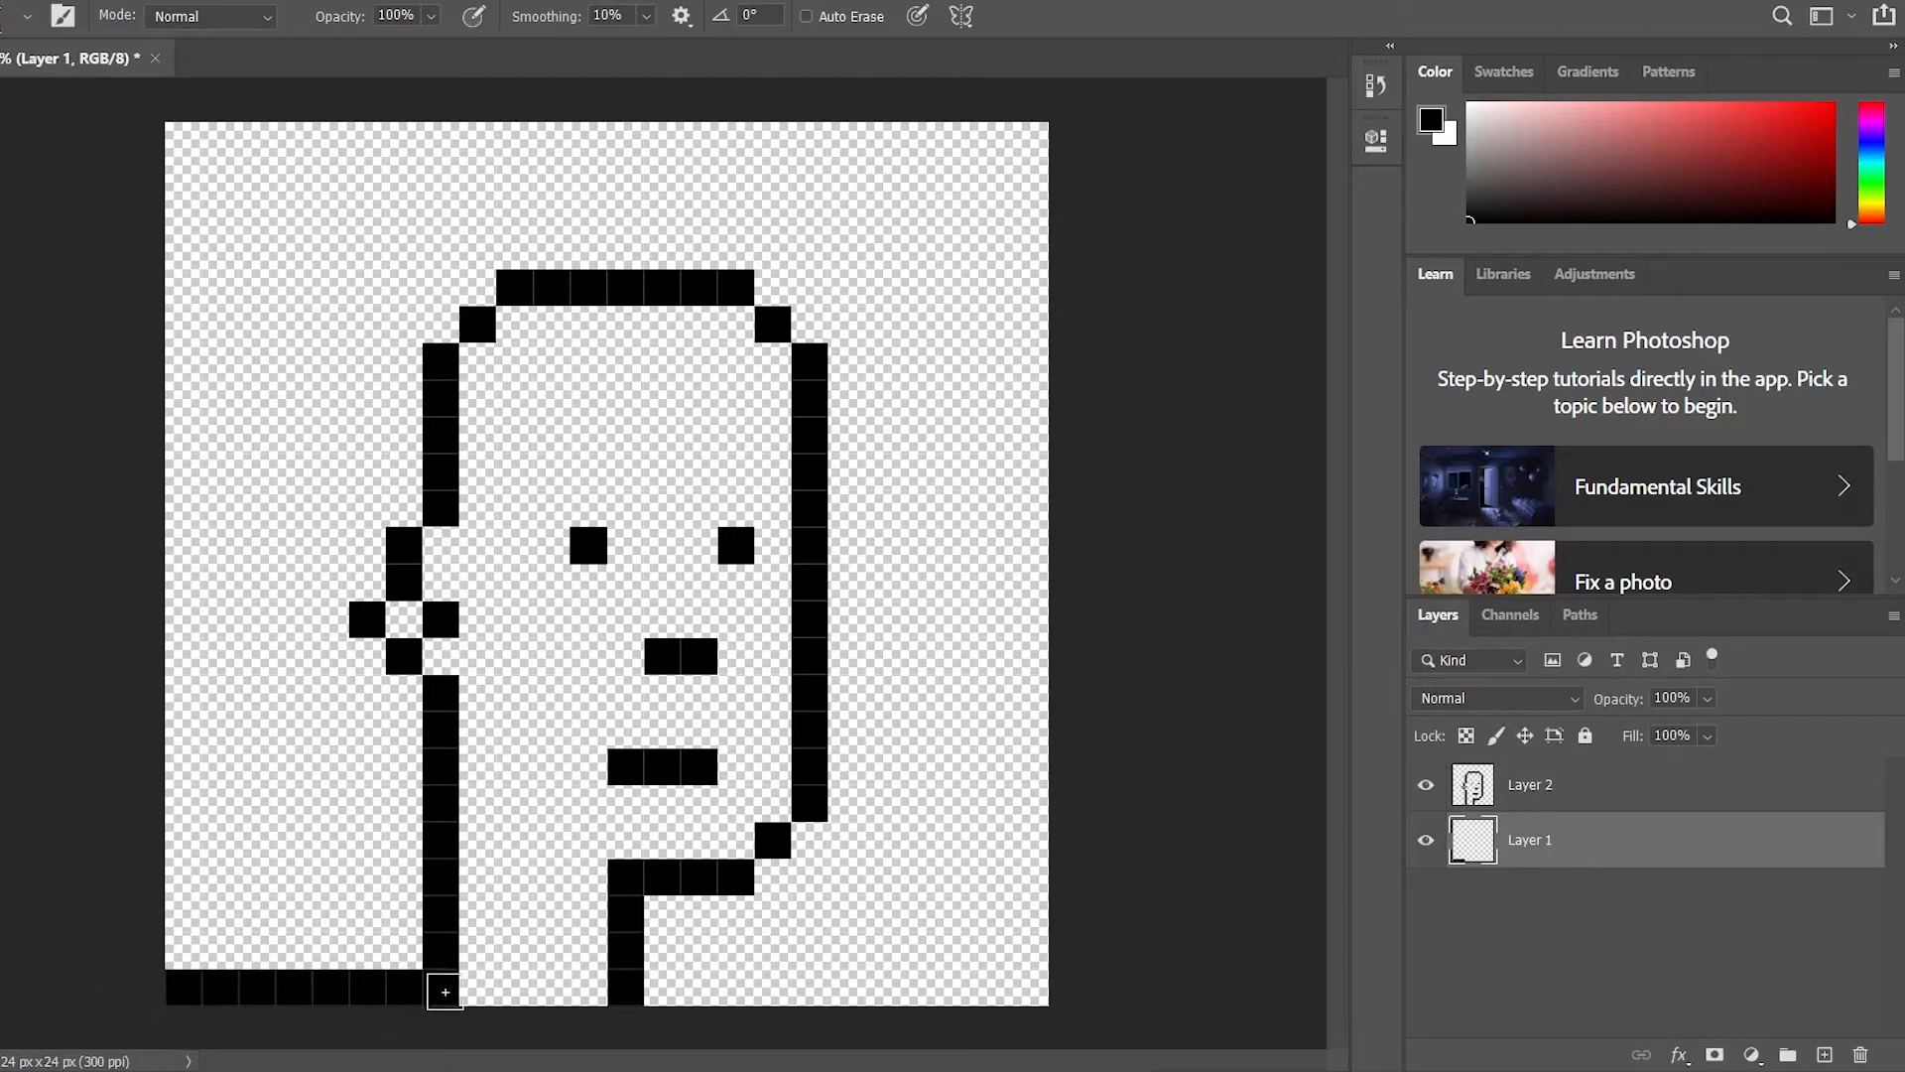
key(Delete)
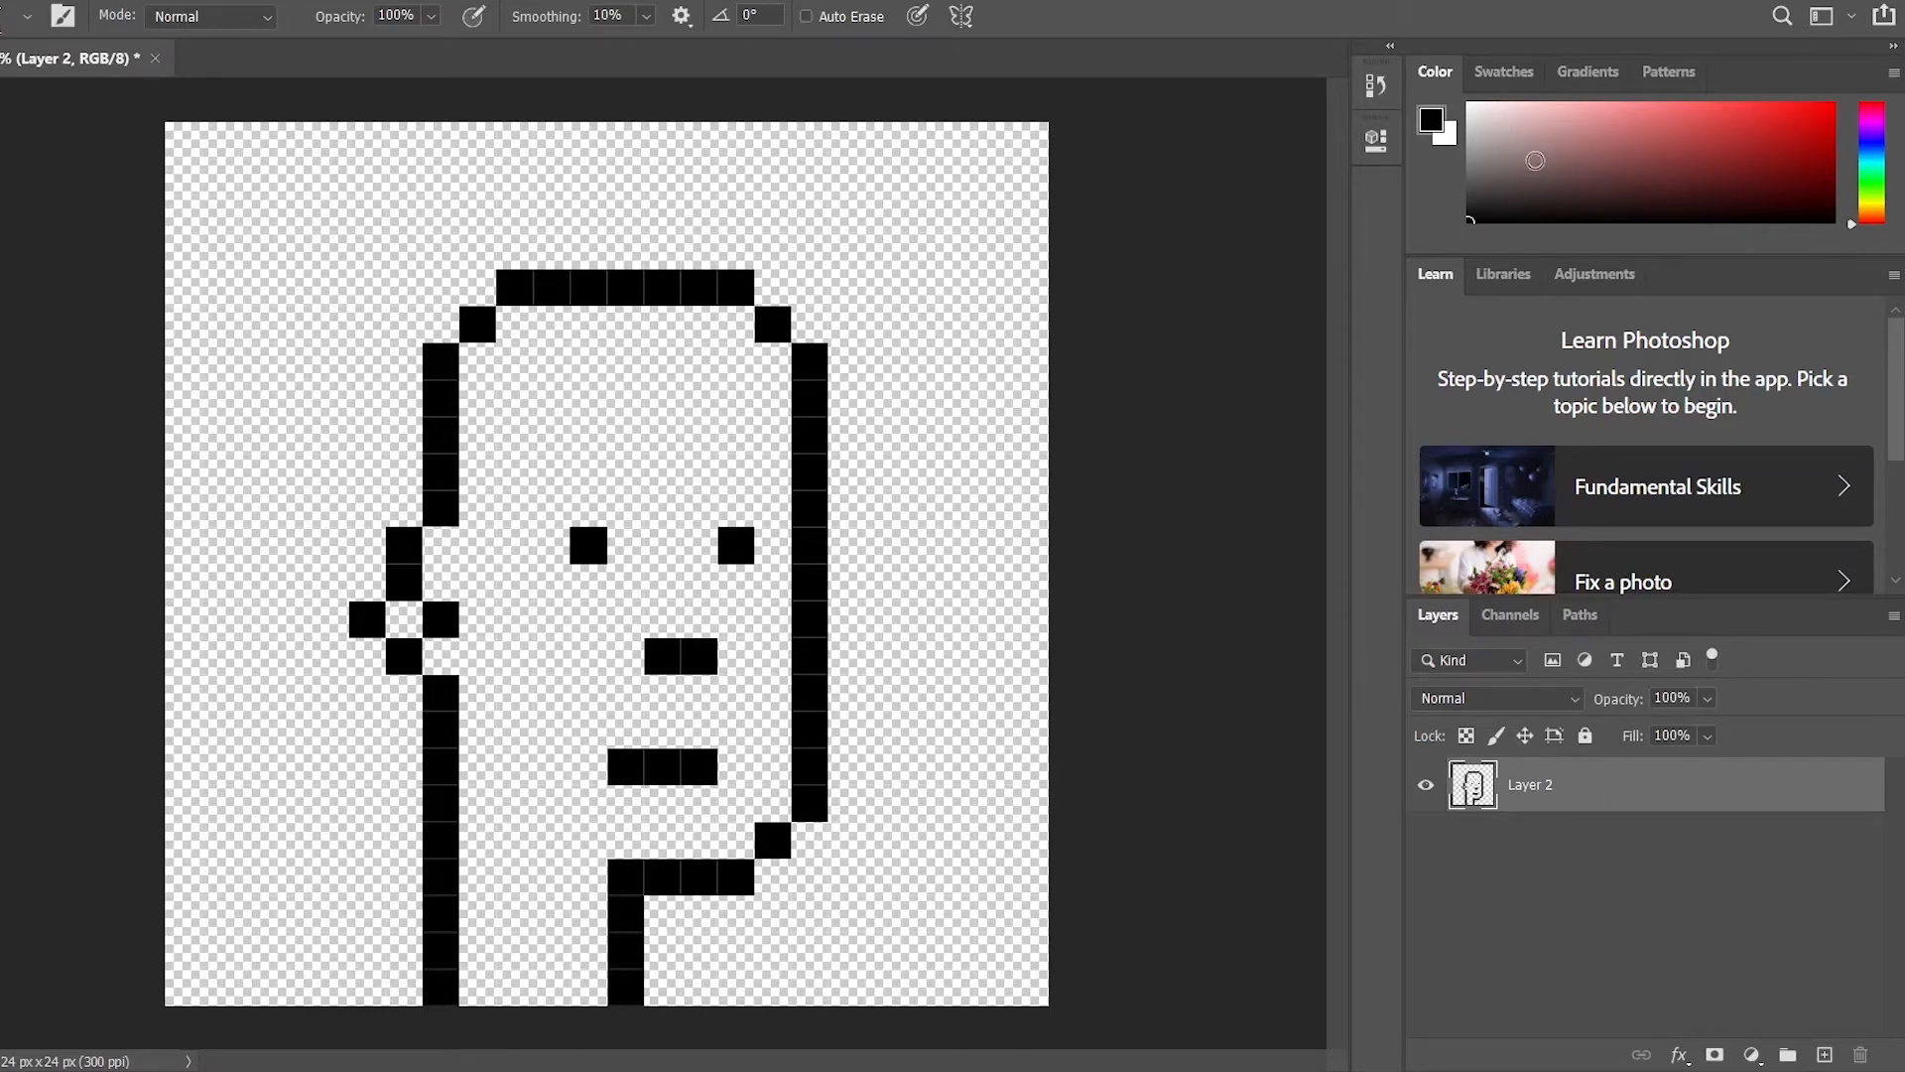
Try a light orange as the skin colour by painting a stroke across the lower face
drag(1880, 187, 1876, 205)
click(1702, 108)
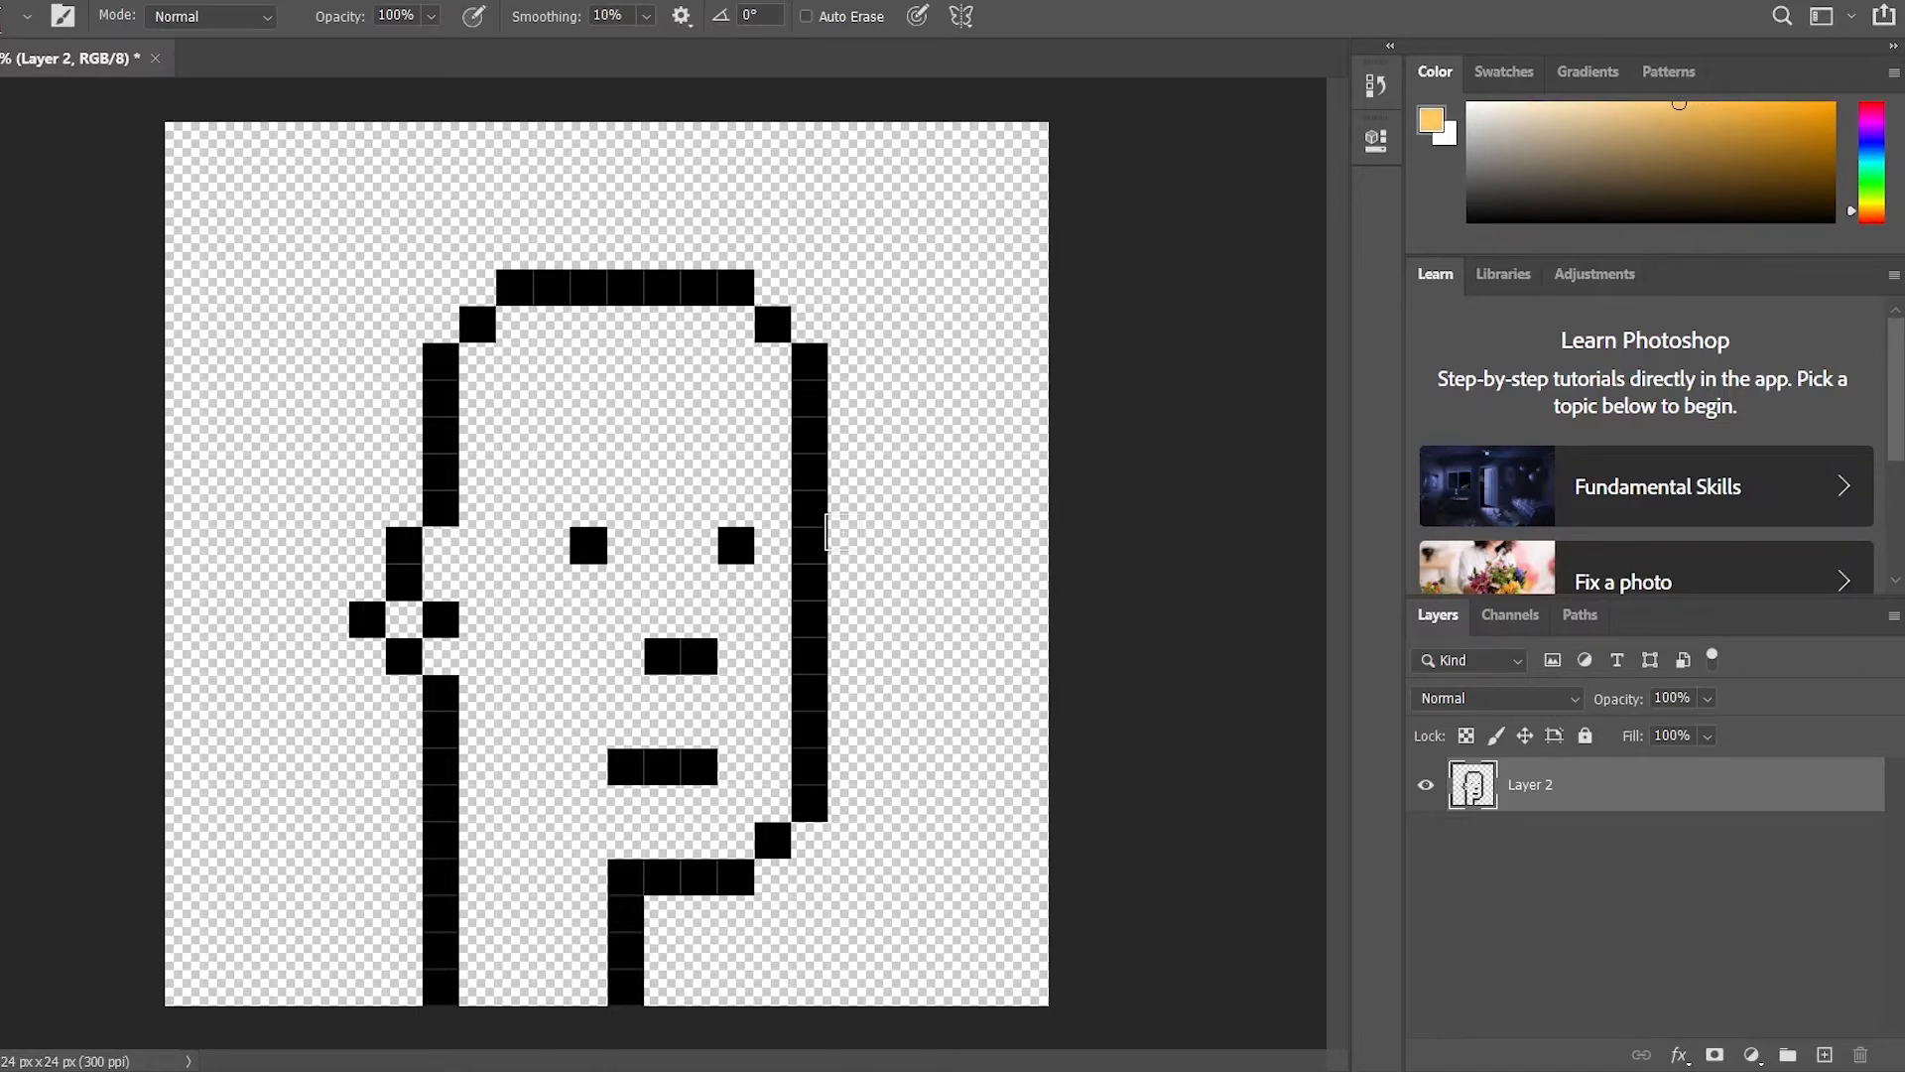
drag(471, 731, 713, 708)
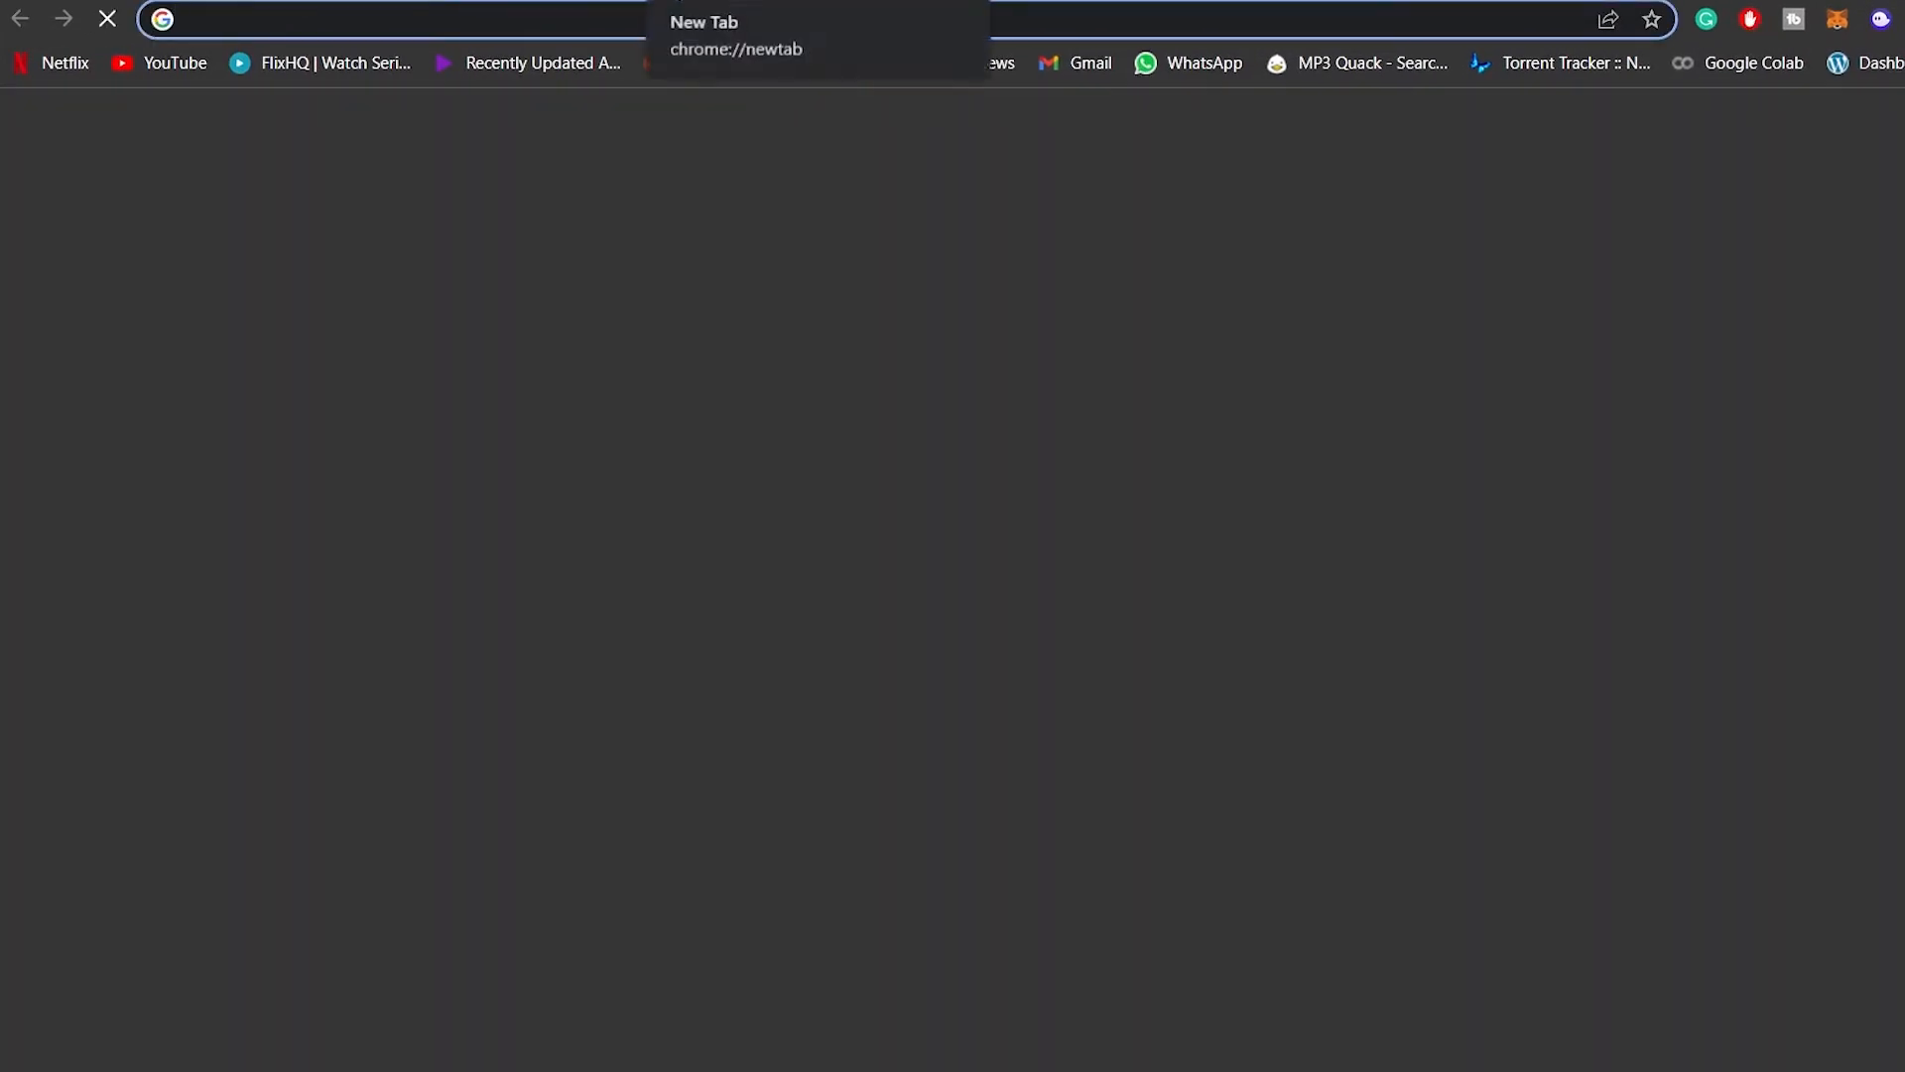
In a new Chrome tab, search Google for "skin color code" and copy the hex code #E8BEAC
text(skin )
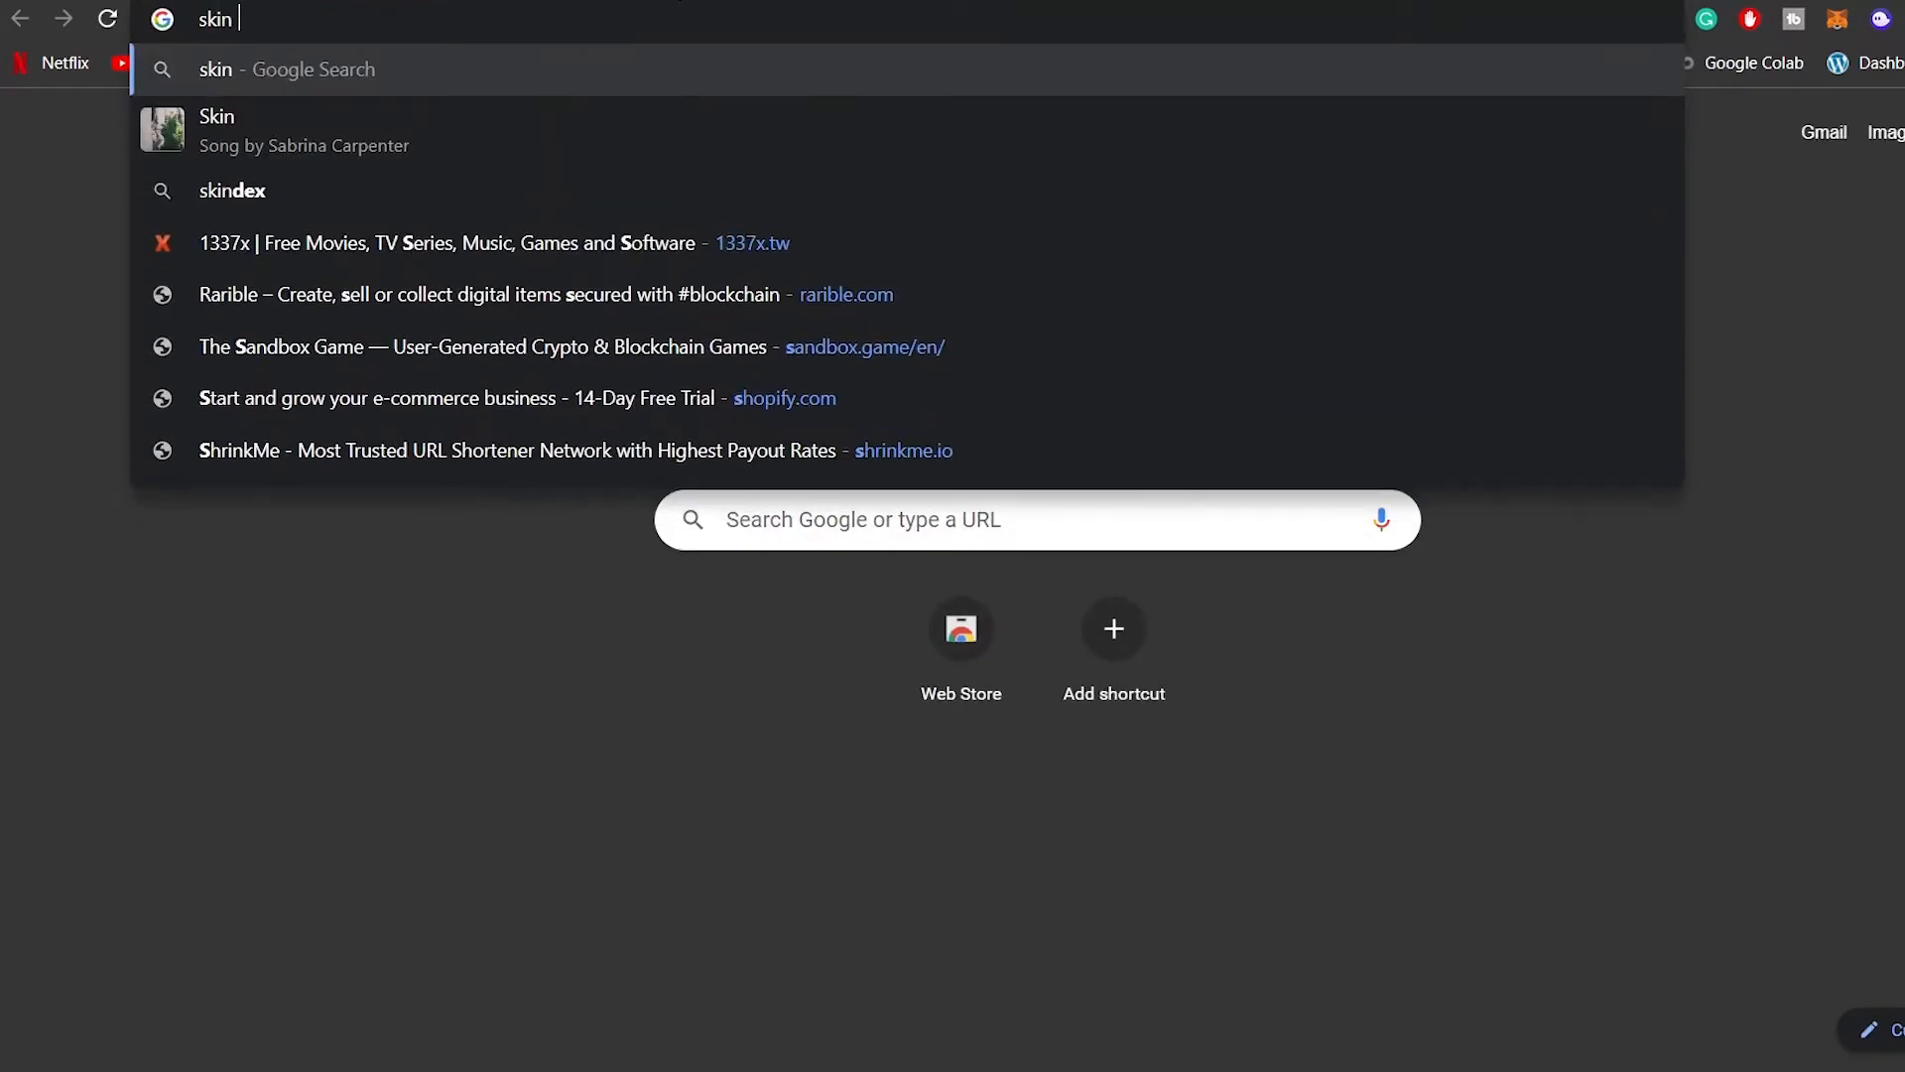
text(color code)
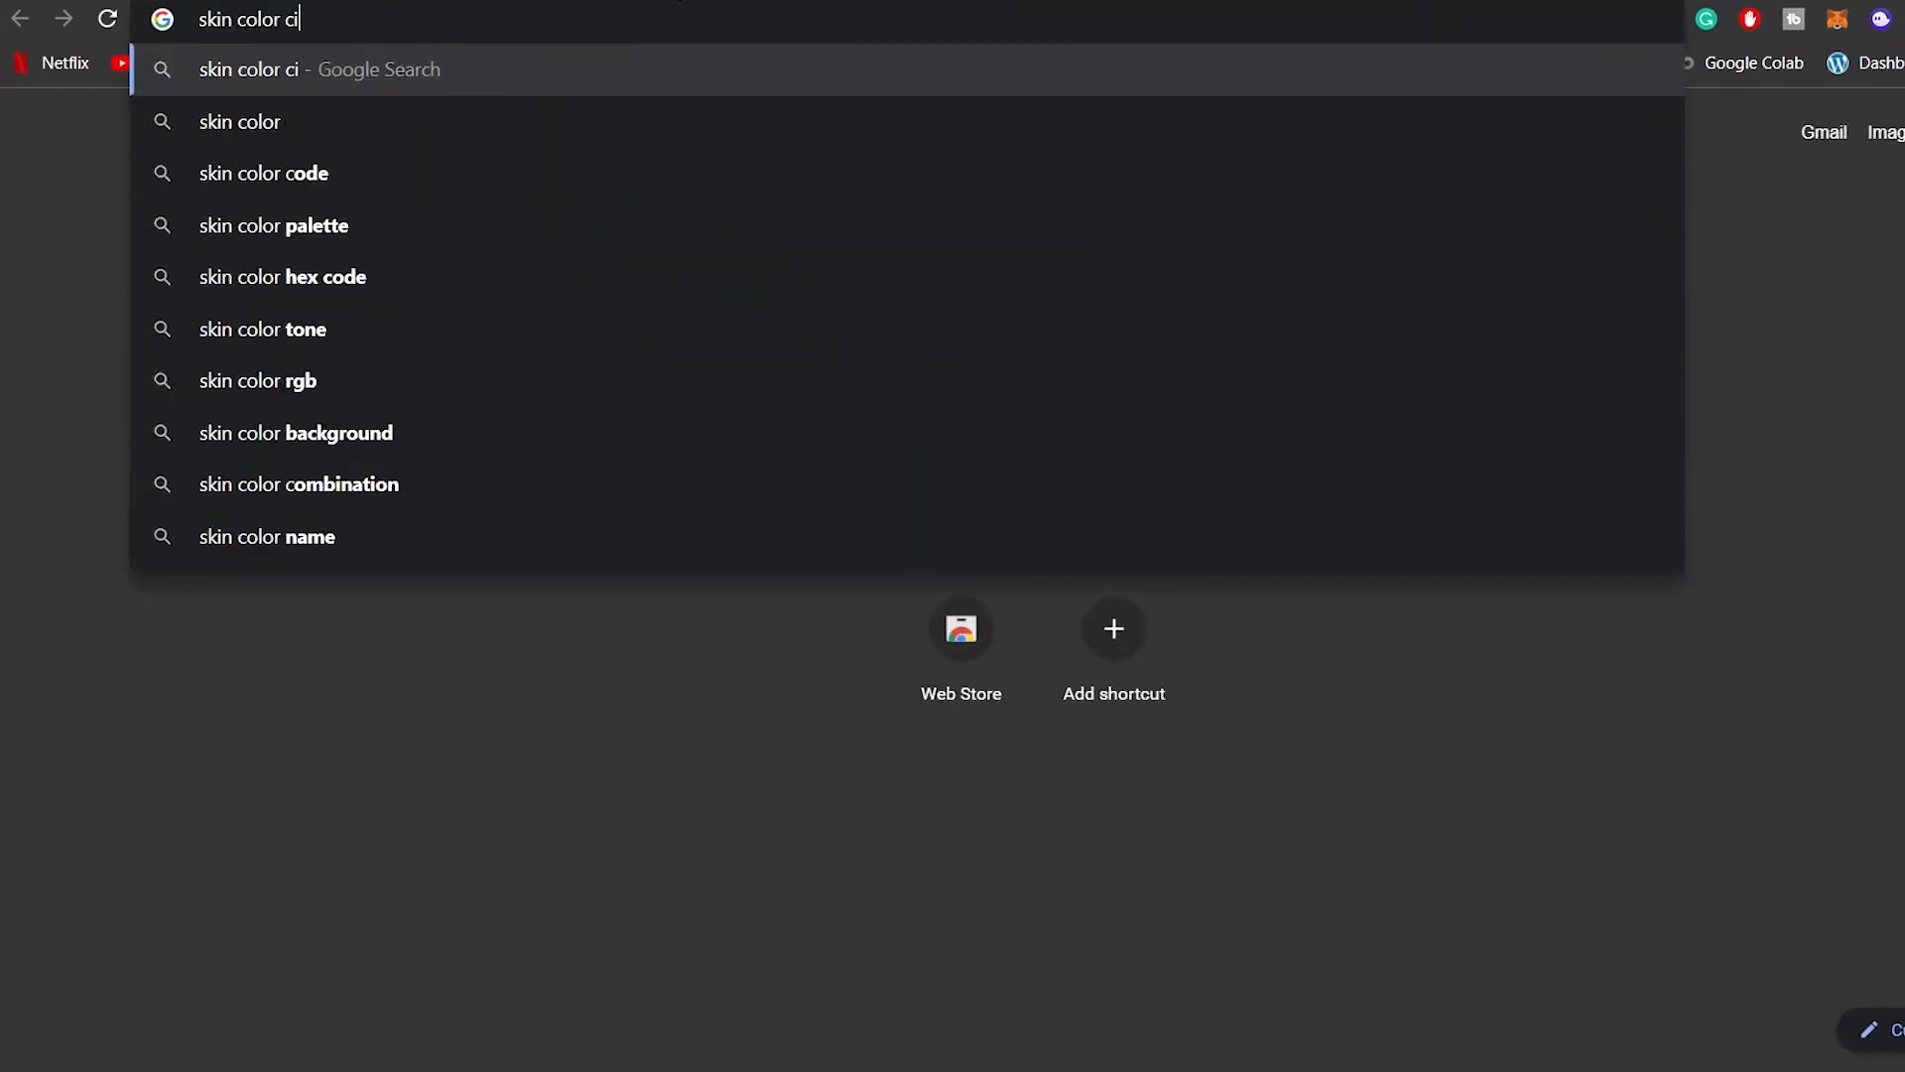
key(Return)
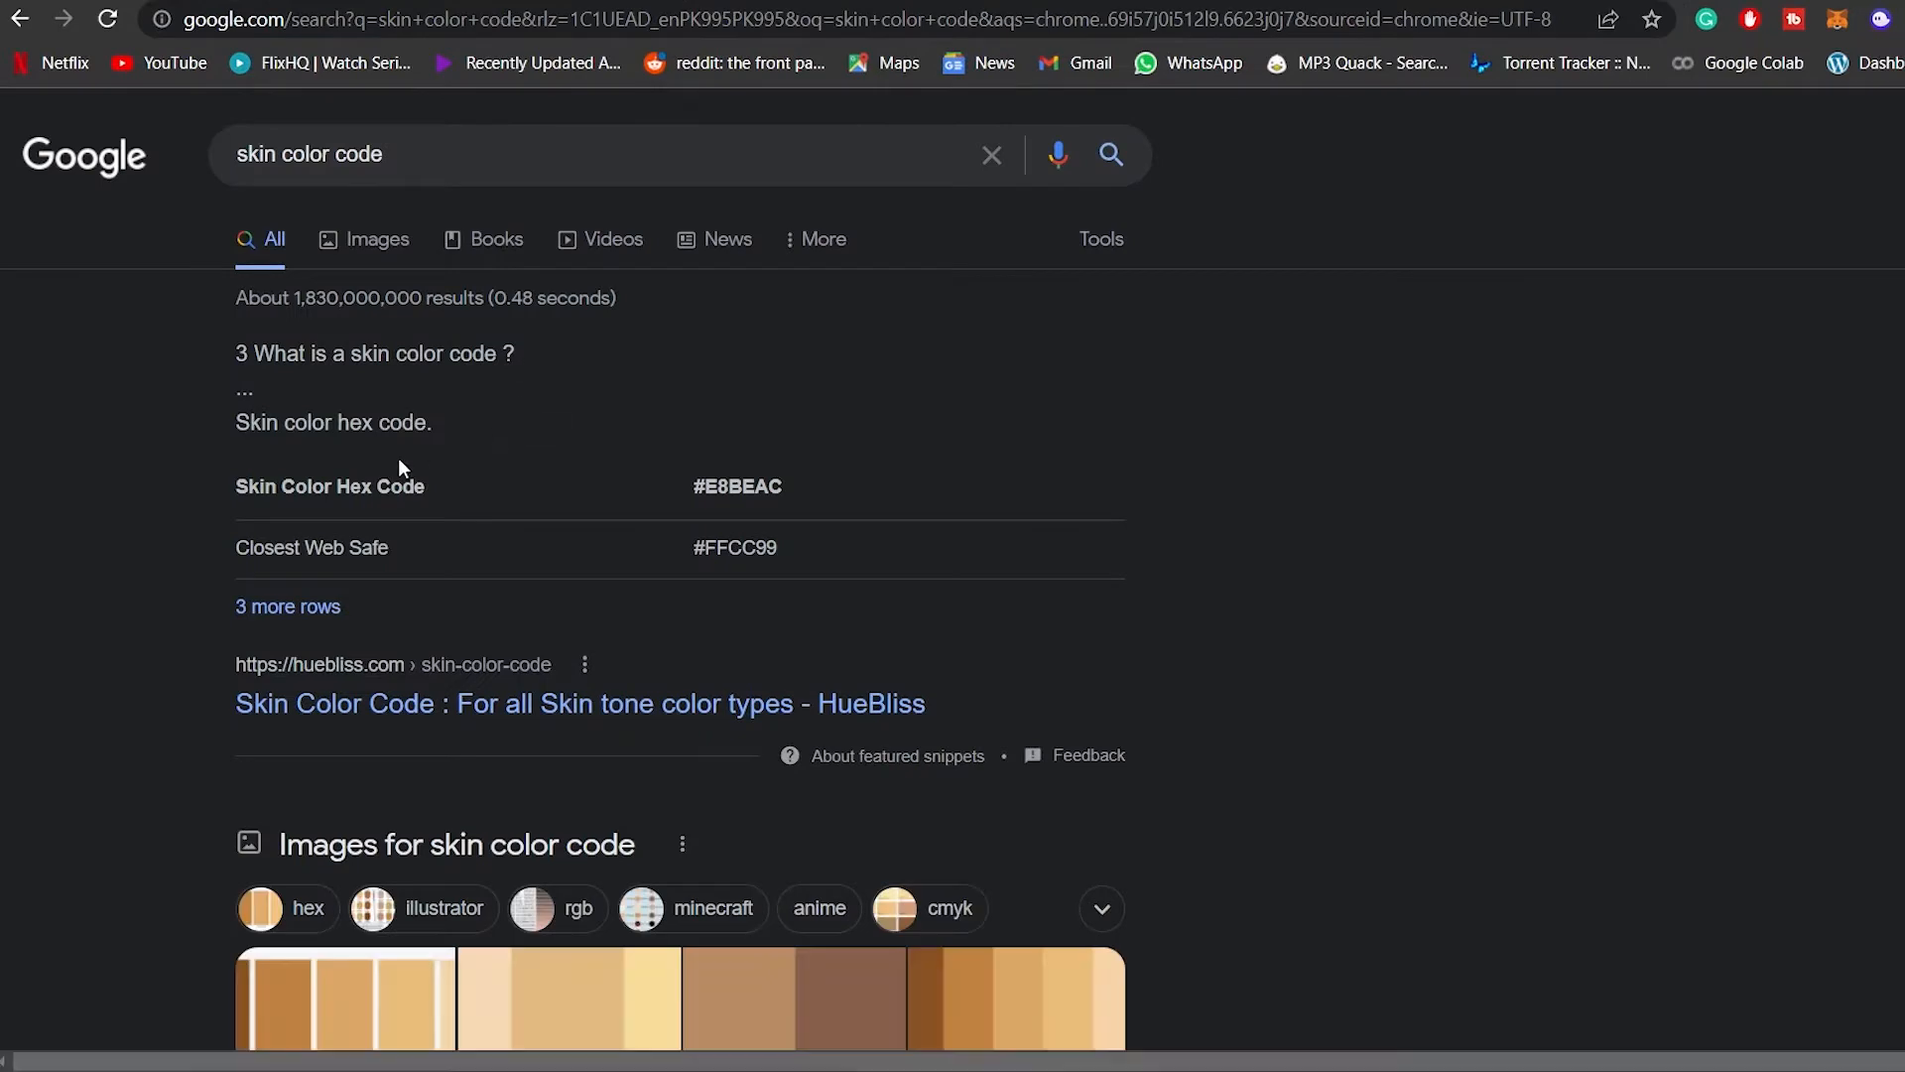
drag(665, 491, 786, 486)
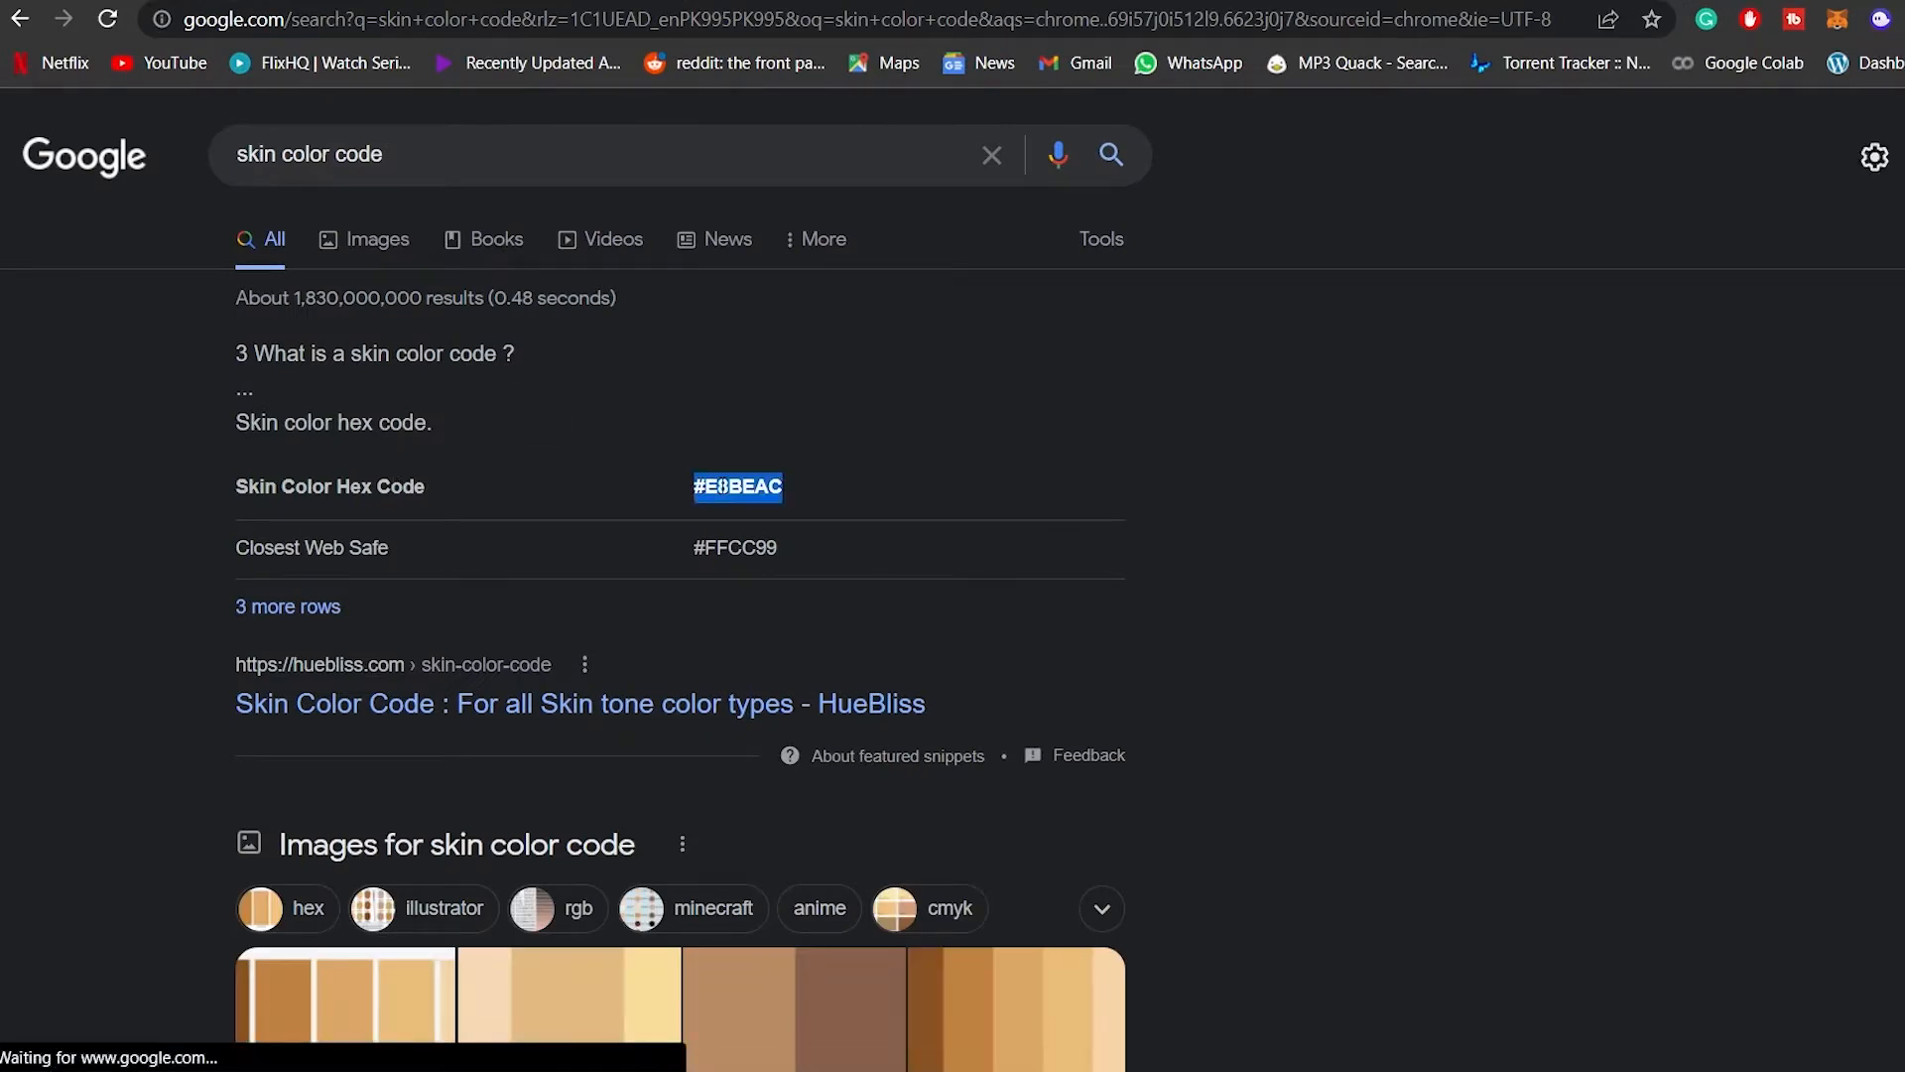
right_click(722, 484)
click(818, 506)
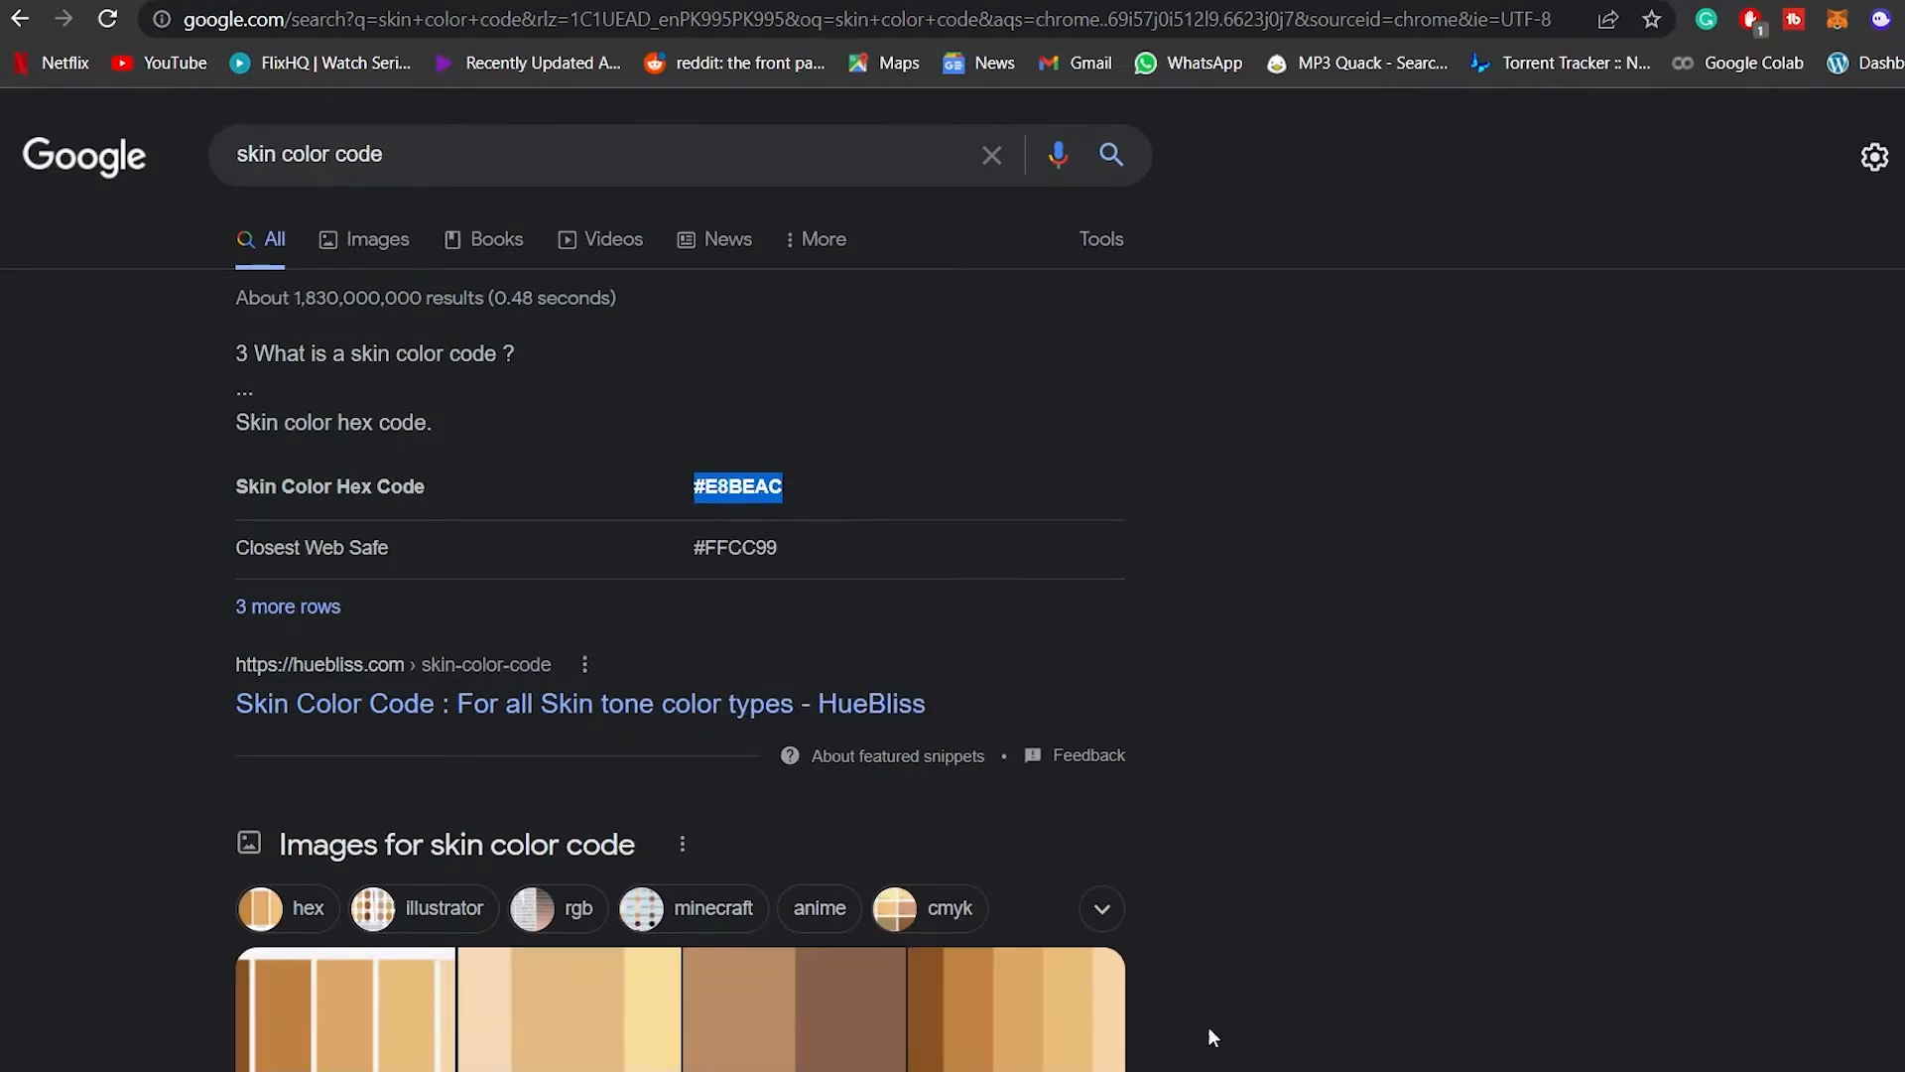
Switch back to Photoshop and set the foreground colour to the copied hex code e8beac
key(alt+Tab)
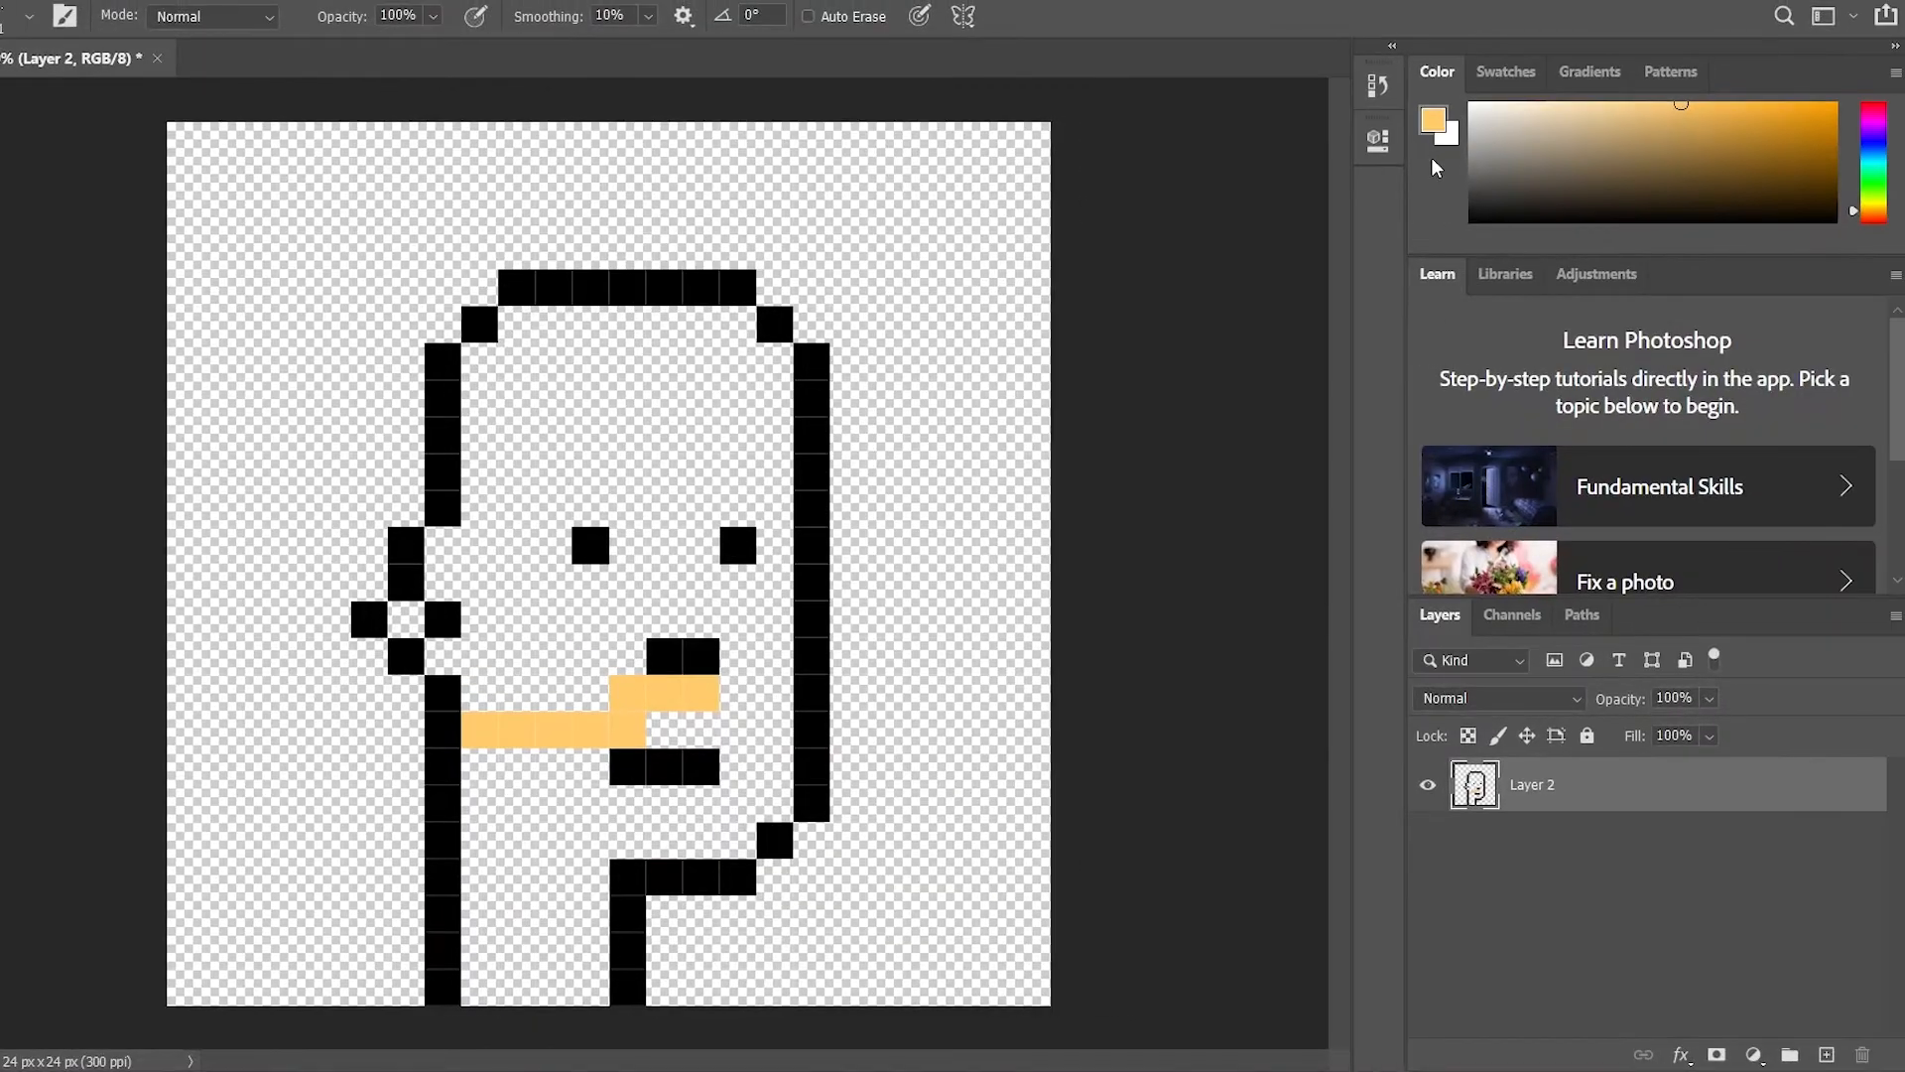
click(1434, 123)
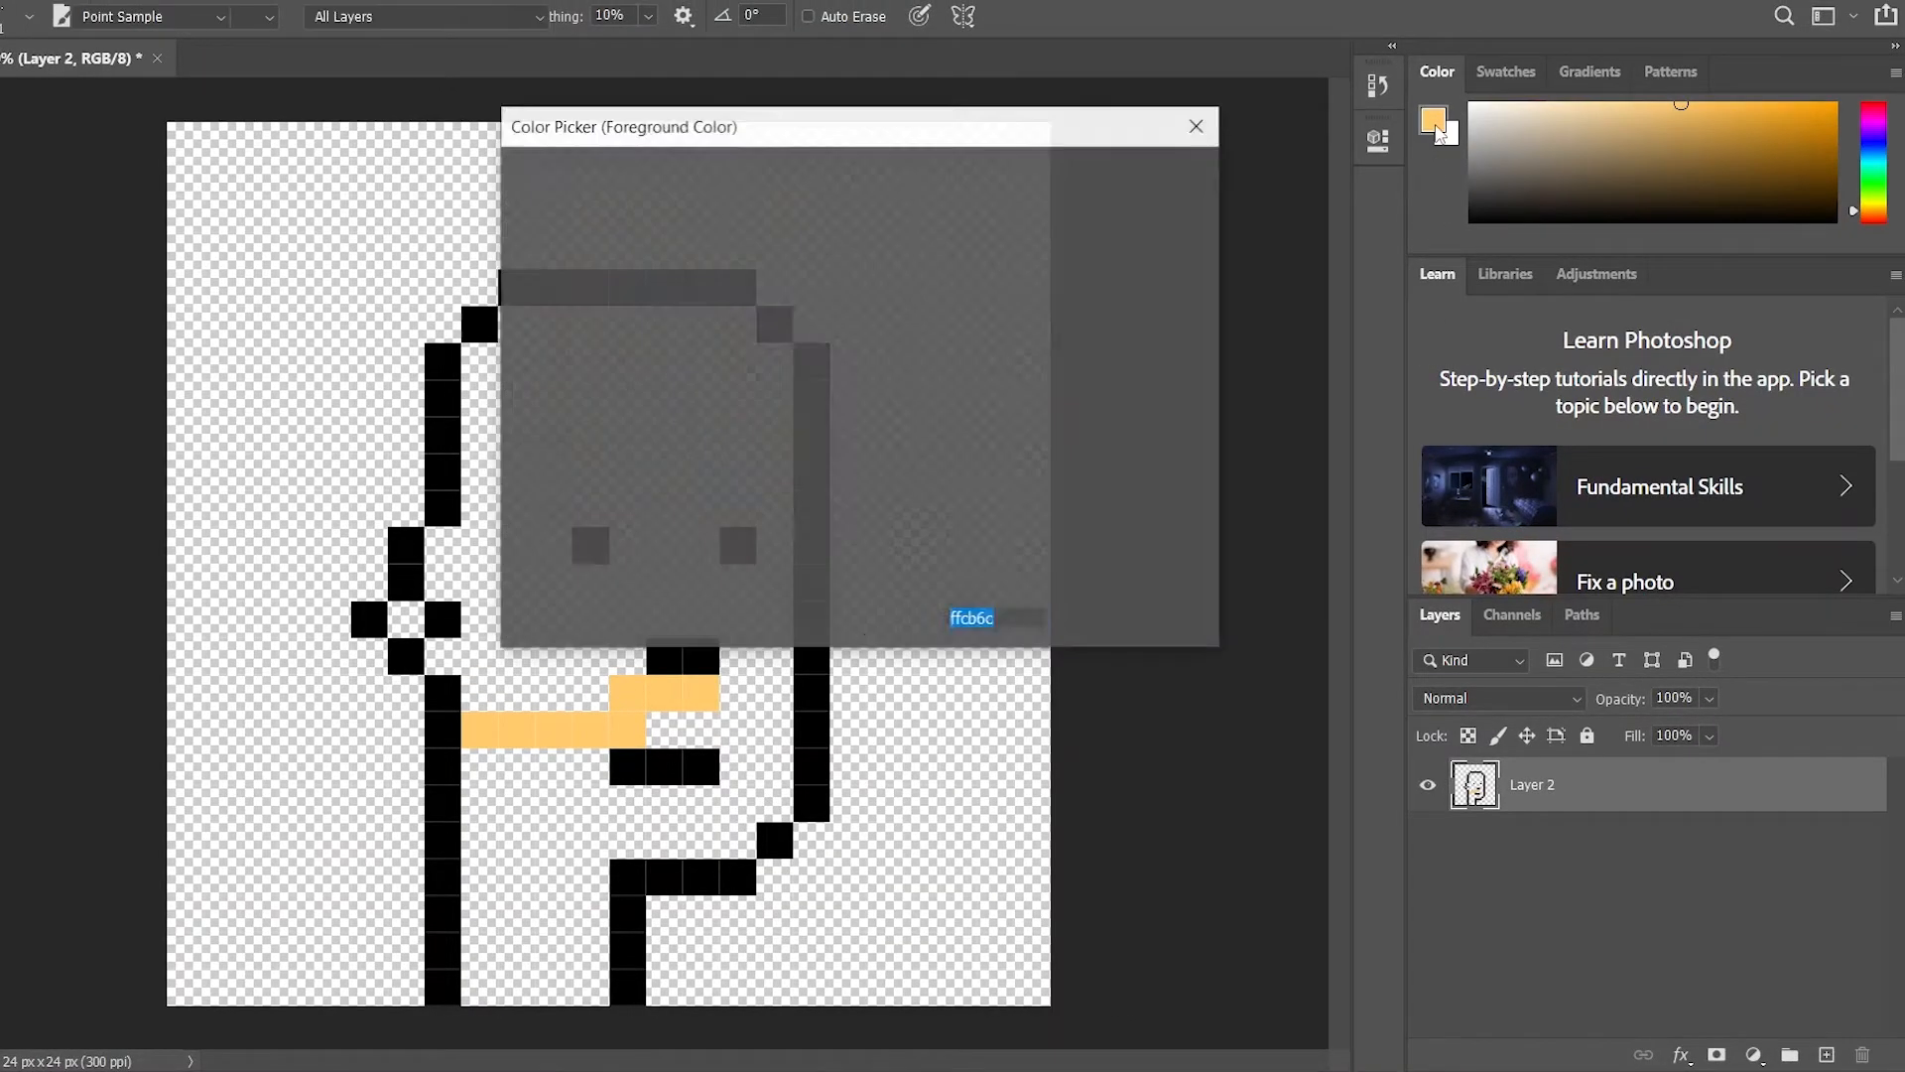
right_click(1004, 615)
click(1052, 705)
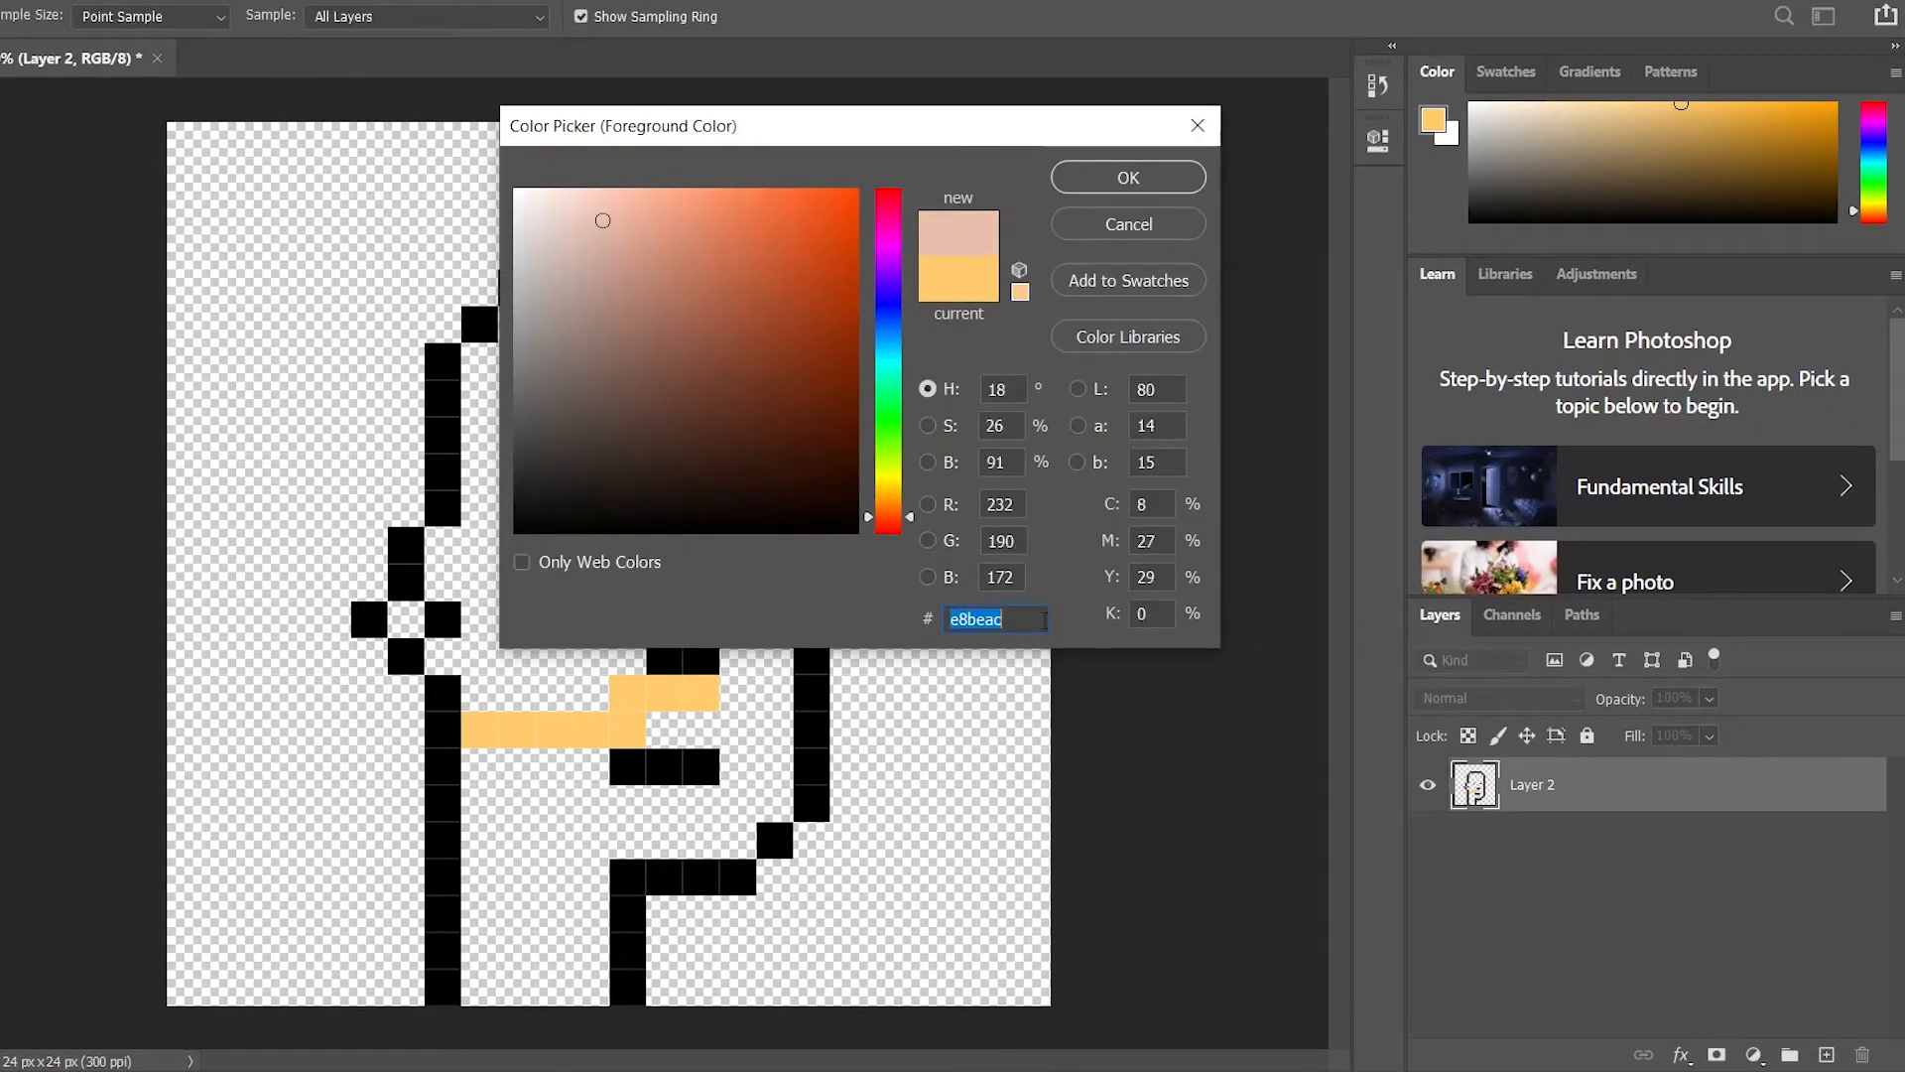
click(1170, 192)
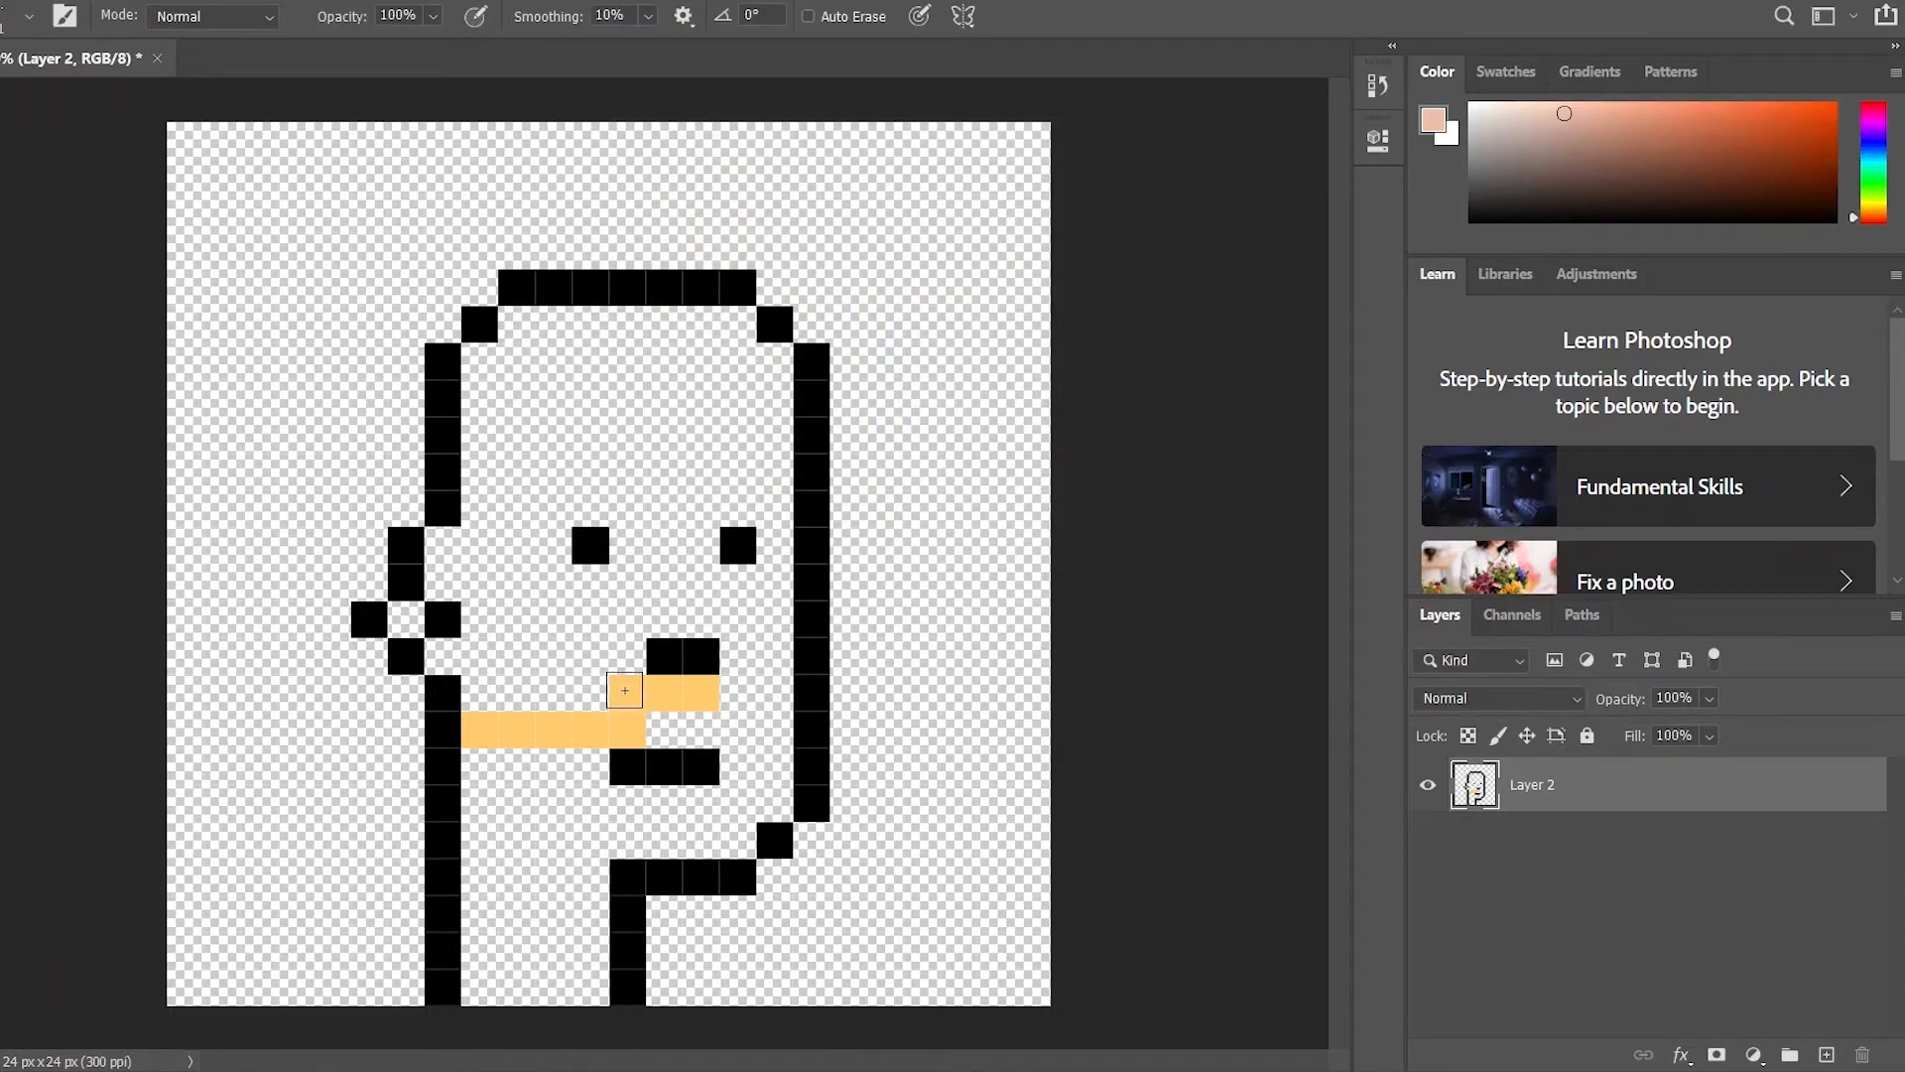
Fill the face, ear and neck with the skin colour and paint one white pixel directly left of each black eye pixel
mouse_move(624, 689)
mouse_down()
mouse_move(699, 693)
mouse_move(486, 726)
mouse_move(497, 647)
mouse_move(399, 627)
mouse_move(476, 650)
mouse_move(480, 560)
mouse_move(451, 589)
mouse_move(448, 556)
mouse_move(480, 543)
mouse_move(485, 368)
mouse_move(530, 356)
mouse_move(529, 328)
mouse_move(747, 333)
mouse_move(747, 358)
mouse_move(773, 361)
mouse_move(772, 796)
mouse_move(737, 822)
mouse_move(732, 882)
mouse_move(640, 820)
mouse_move(598, 829)
mouse_move(578, 1007)
mouse_move(498, 1001)
mouse_move(503, 779)
mouse_move(482, 798)
mouse_move(480, 902)
mouse_move(531, 906)
mouse_move(545, 765)
mouse_move(559, 783)
mouse_move(551, 970)
mouse_move(584, 772)
mouse_move(717, 806)
mouse_move(751, 728)
mouse_move(587, 687)
mouse_move(523, 621)
mouse_move(510, 407)
mouse_move(565, 366)
mouse_move(743, 400)
mouse_move(744, 456)
mouse_move(540, 464)
mouse_move(690, 417)
mouse_move(704, 435)
mouse_move(683, 552)
mouse_move(595, 604)
mouse_move(541, 499)
mouse_move(706, 497)
mouse_move(672, 502)
mouse_move(634, 559)
mouse_up()
mouse_move(581, 623)
mouse_down()
mouse_move(764, 610)
mouse_move(750, 574)
mouse_move(620, 628)
mouse_move(622, 675)
mouse_move(653, 685)
mouse_move(719, 700)
mouse_move(754, 652)
mouse_up()
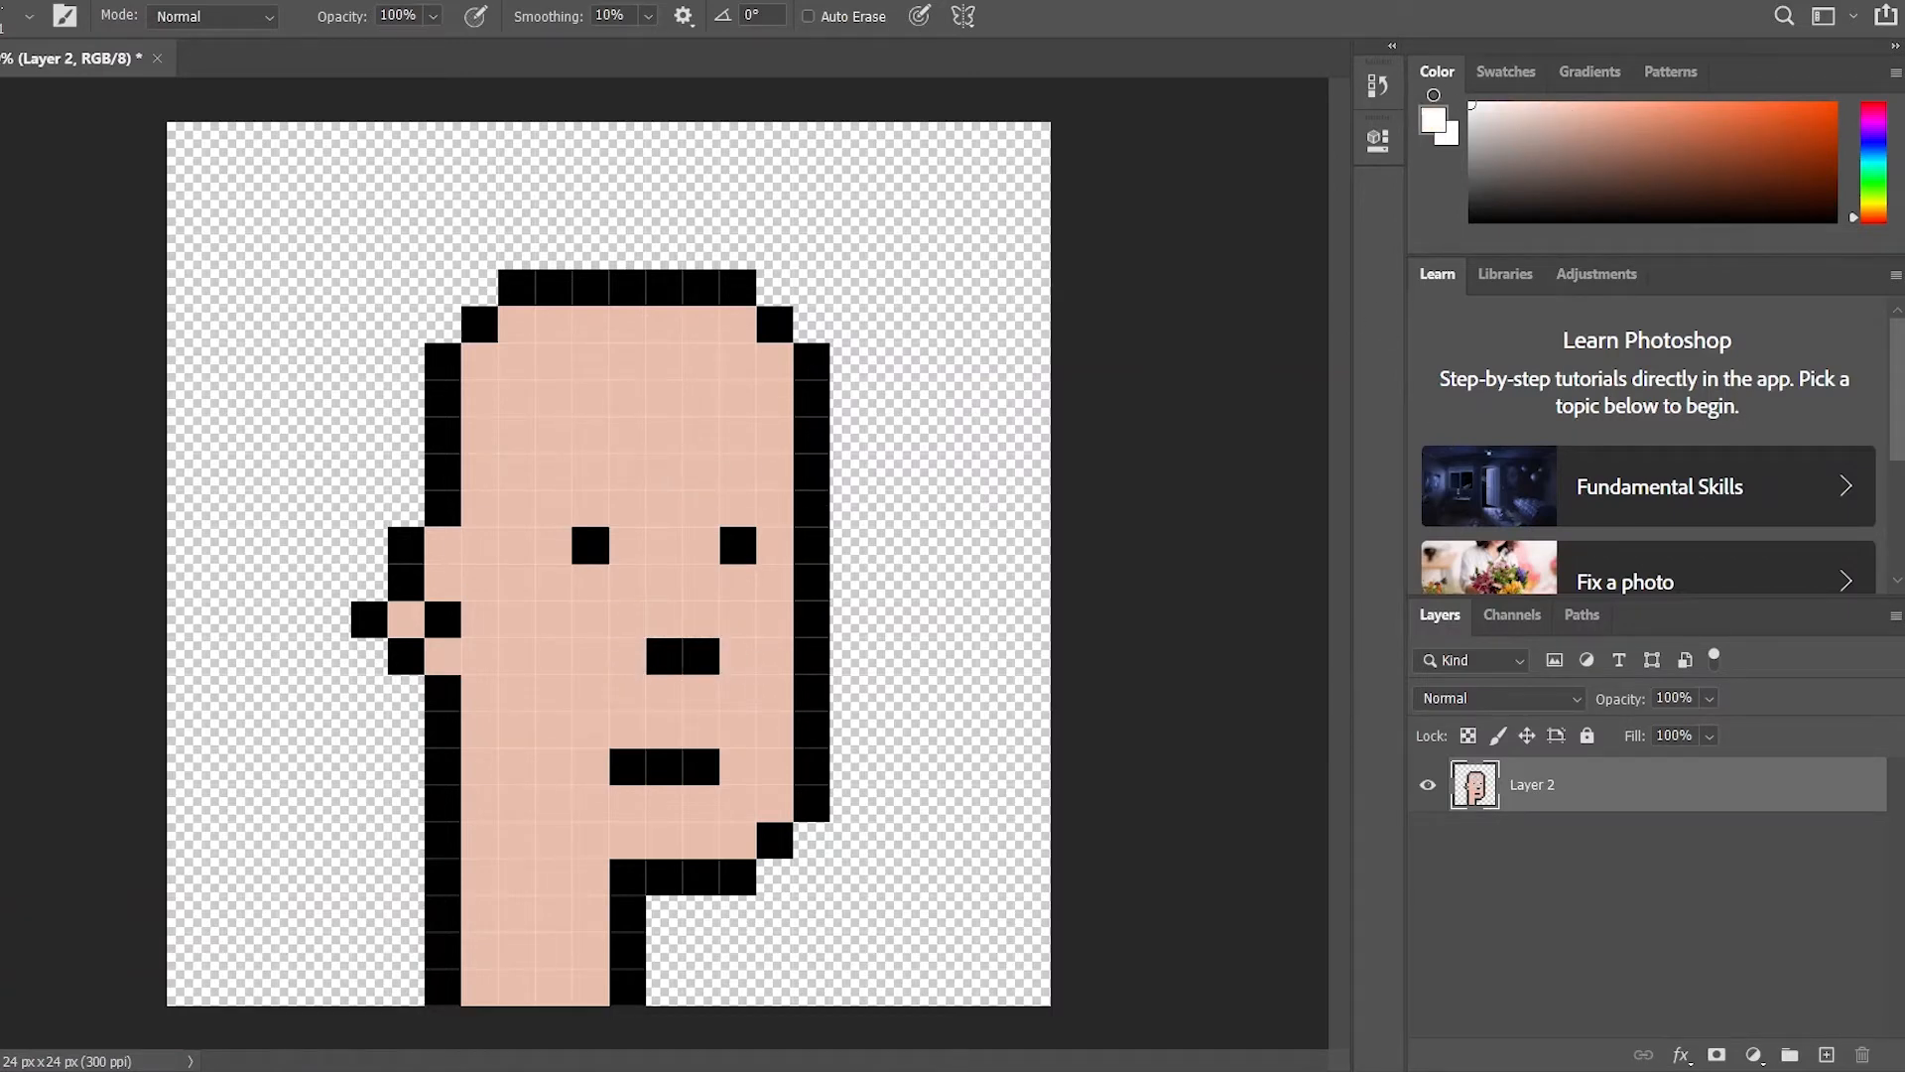
click(552, 545)
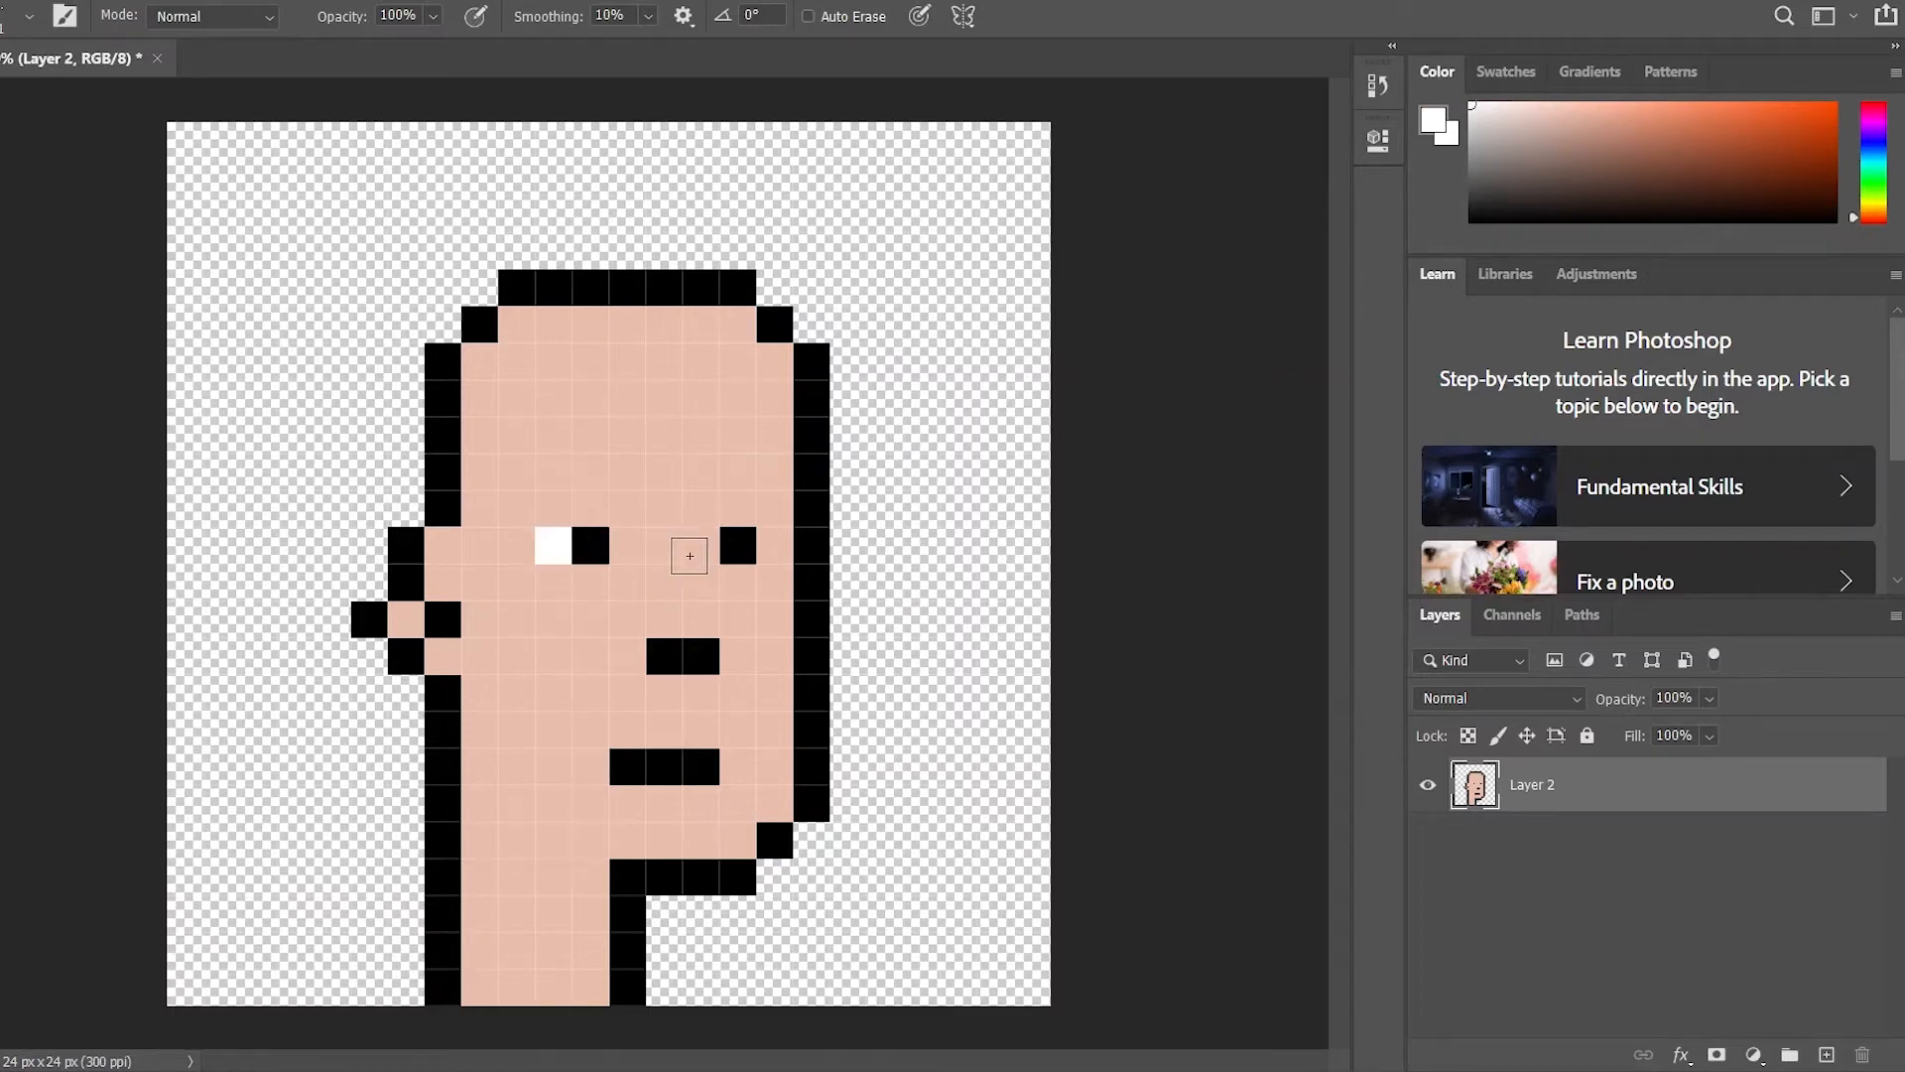
click(702, 546)
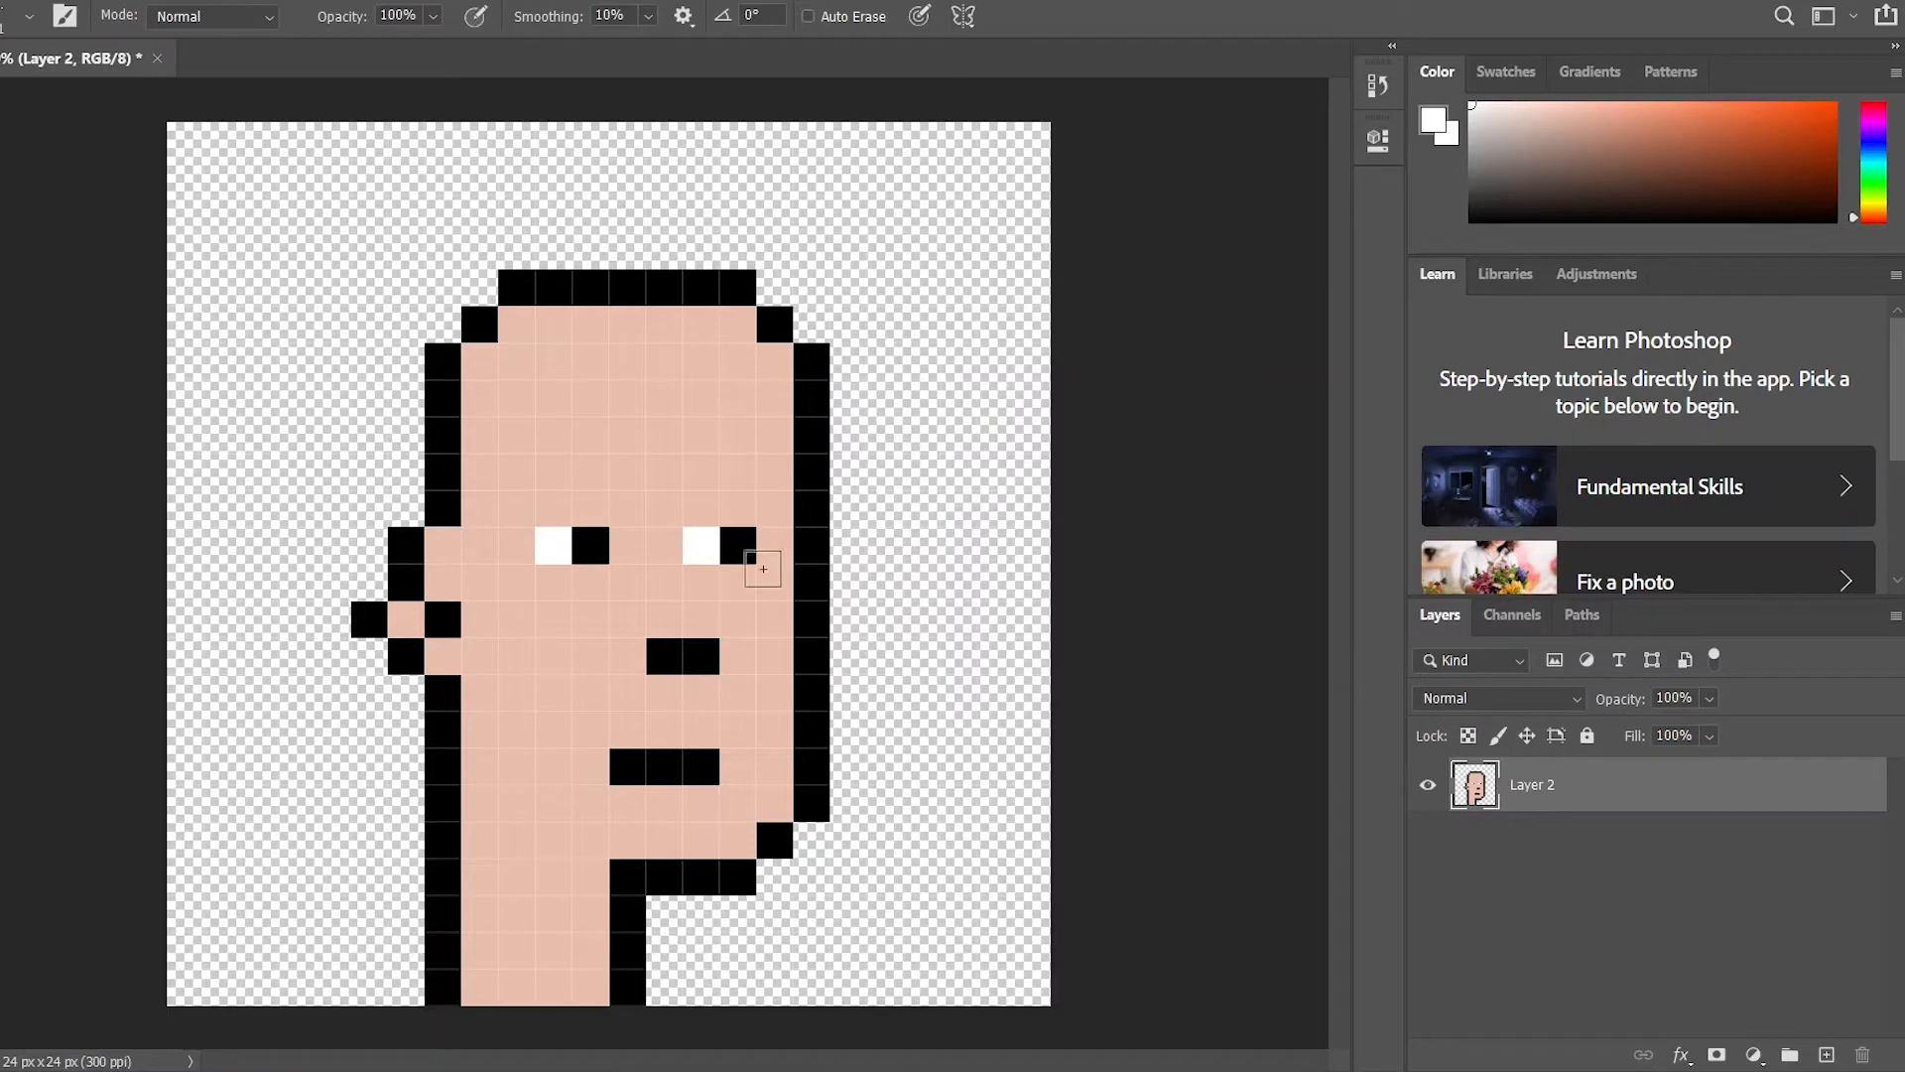
Create a layer group named Faces and move Layer 2 into it
click(1605, 895)
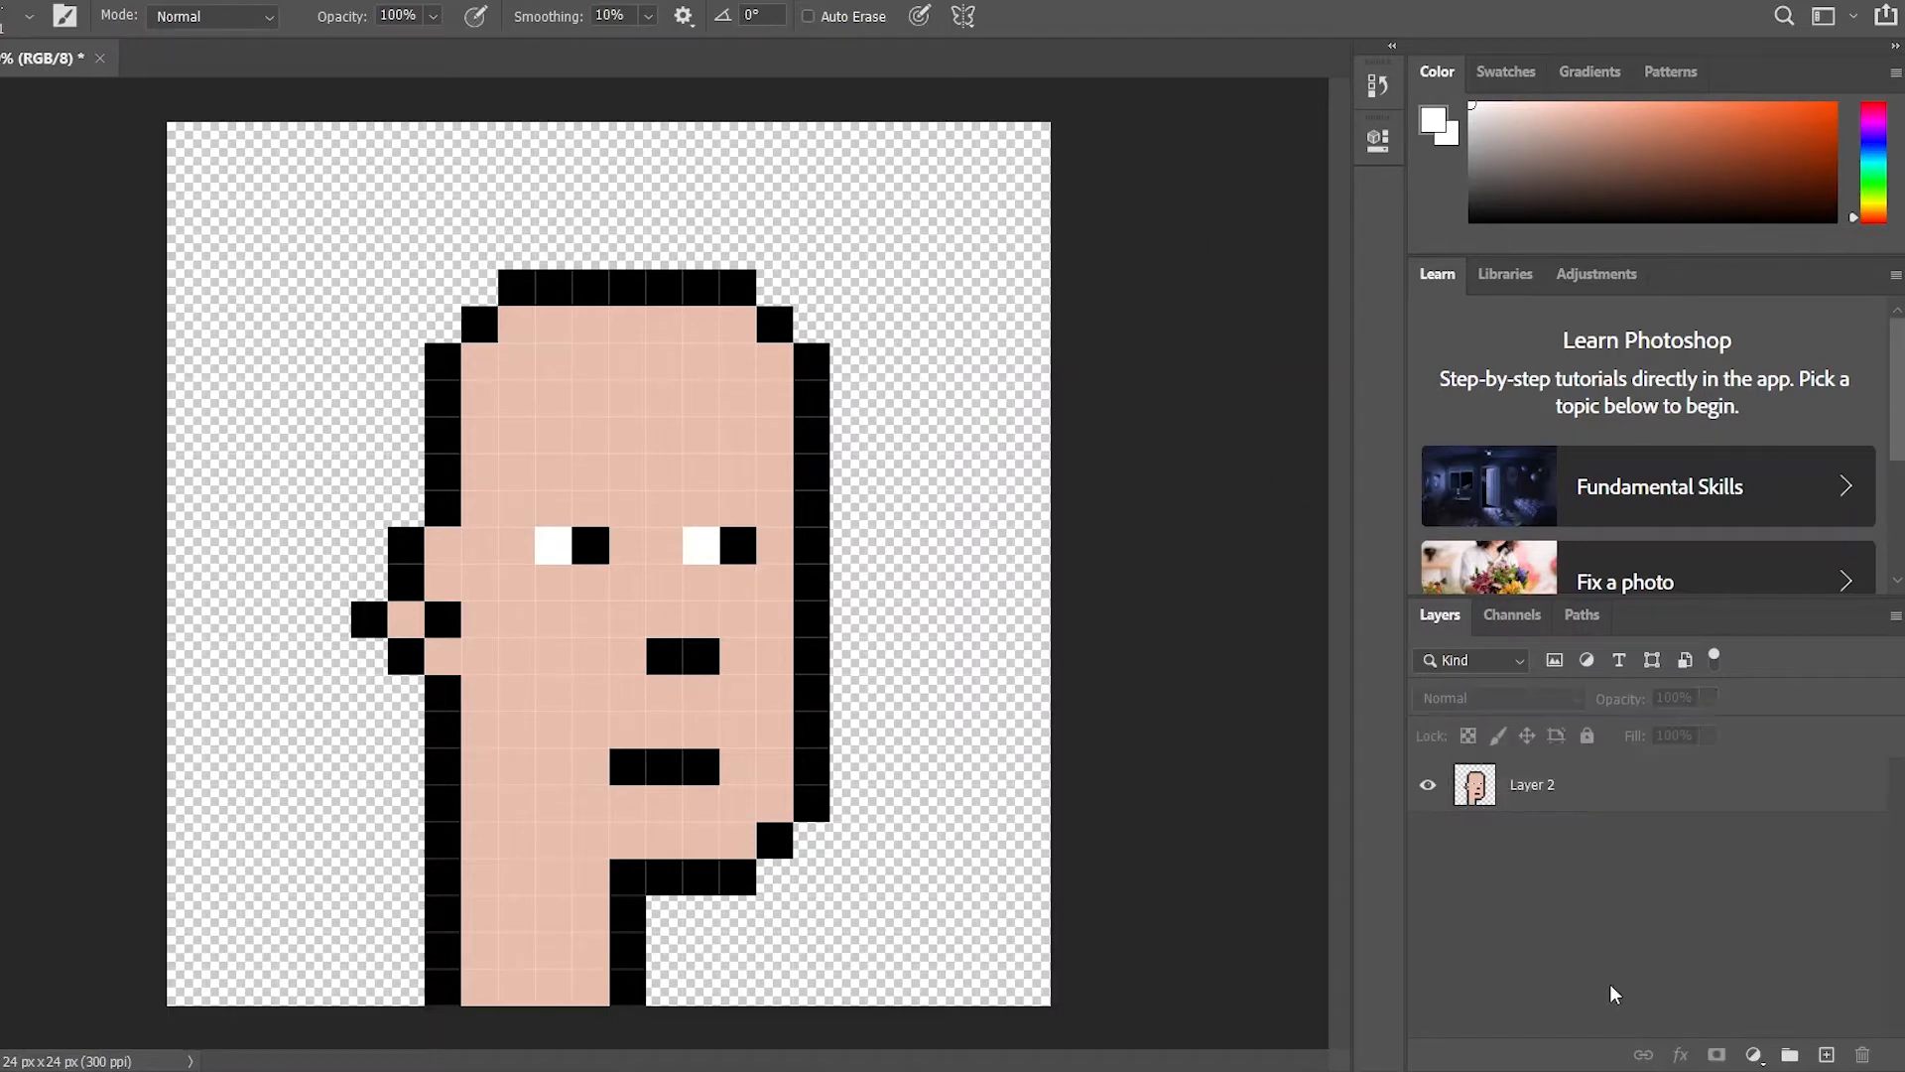
click(1789, 1056)
double_click(1533, 776)
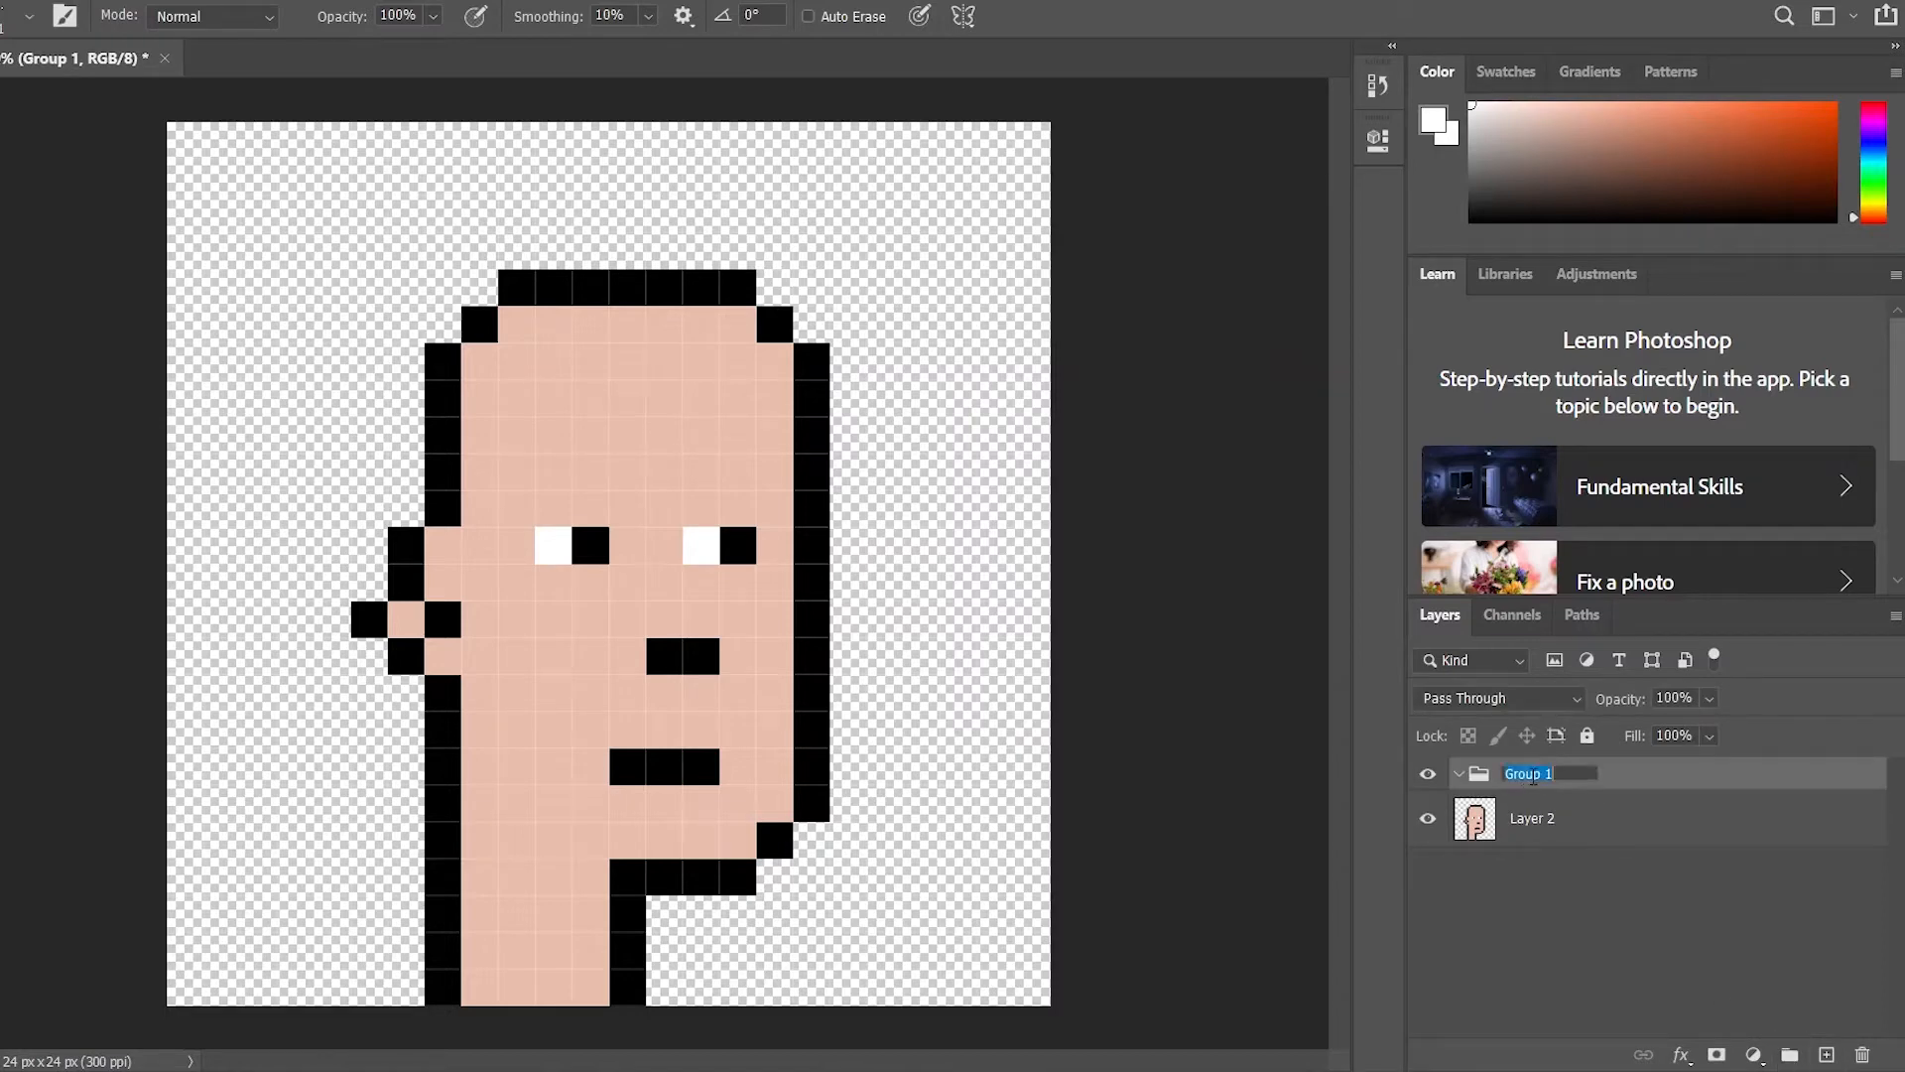
text(Faces)
click(1747, 879)
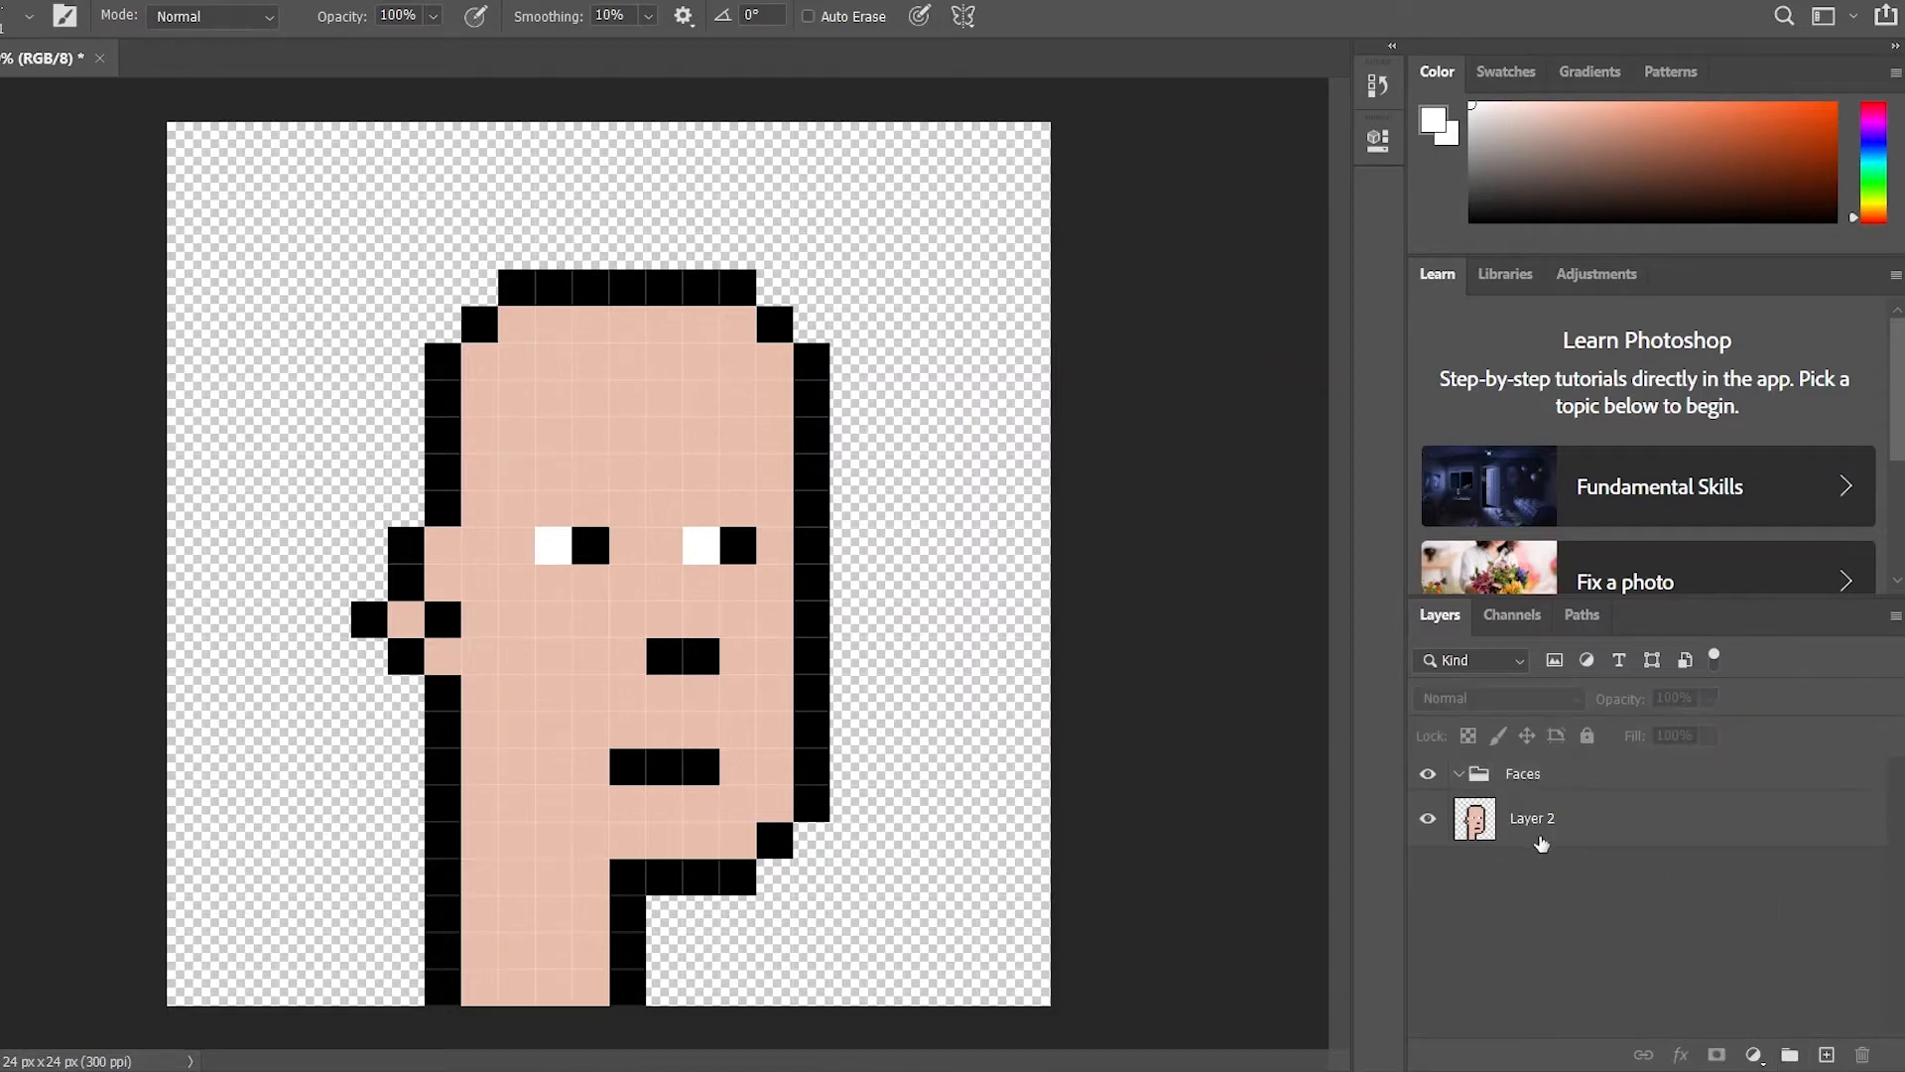
drag(1539, 842, 1566, 790)
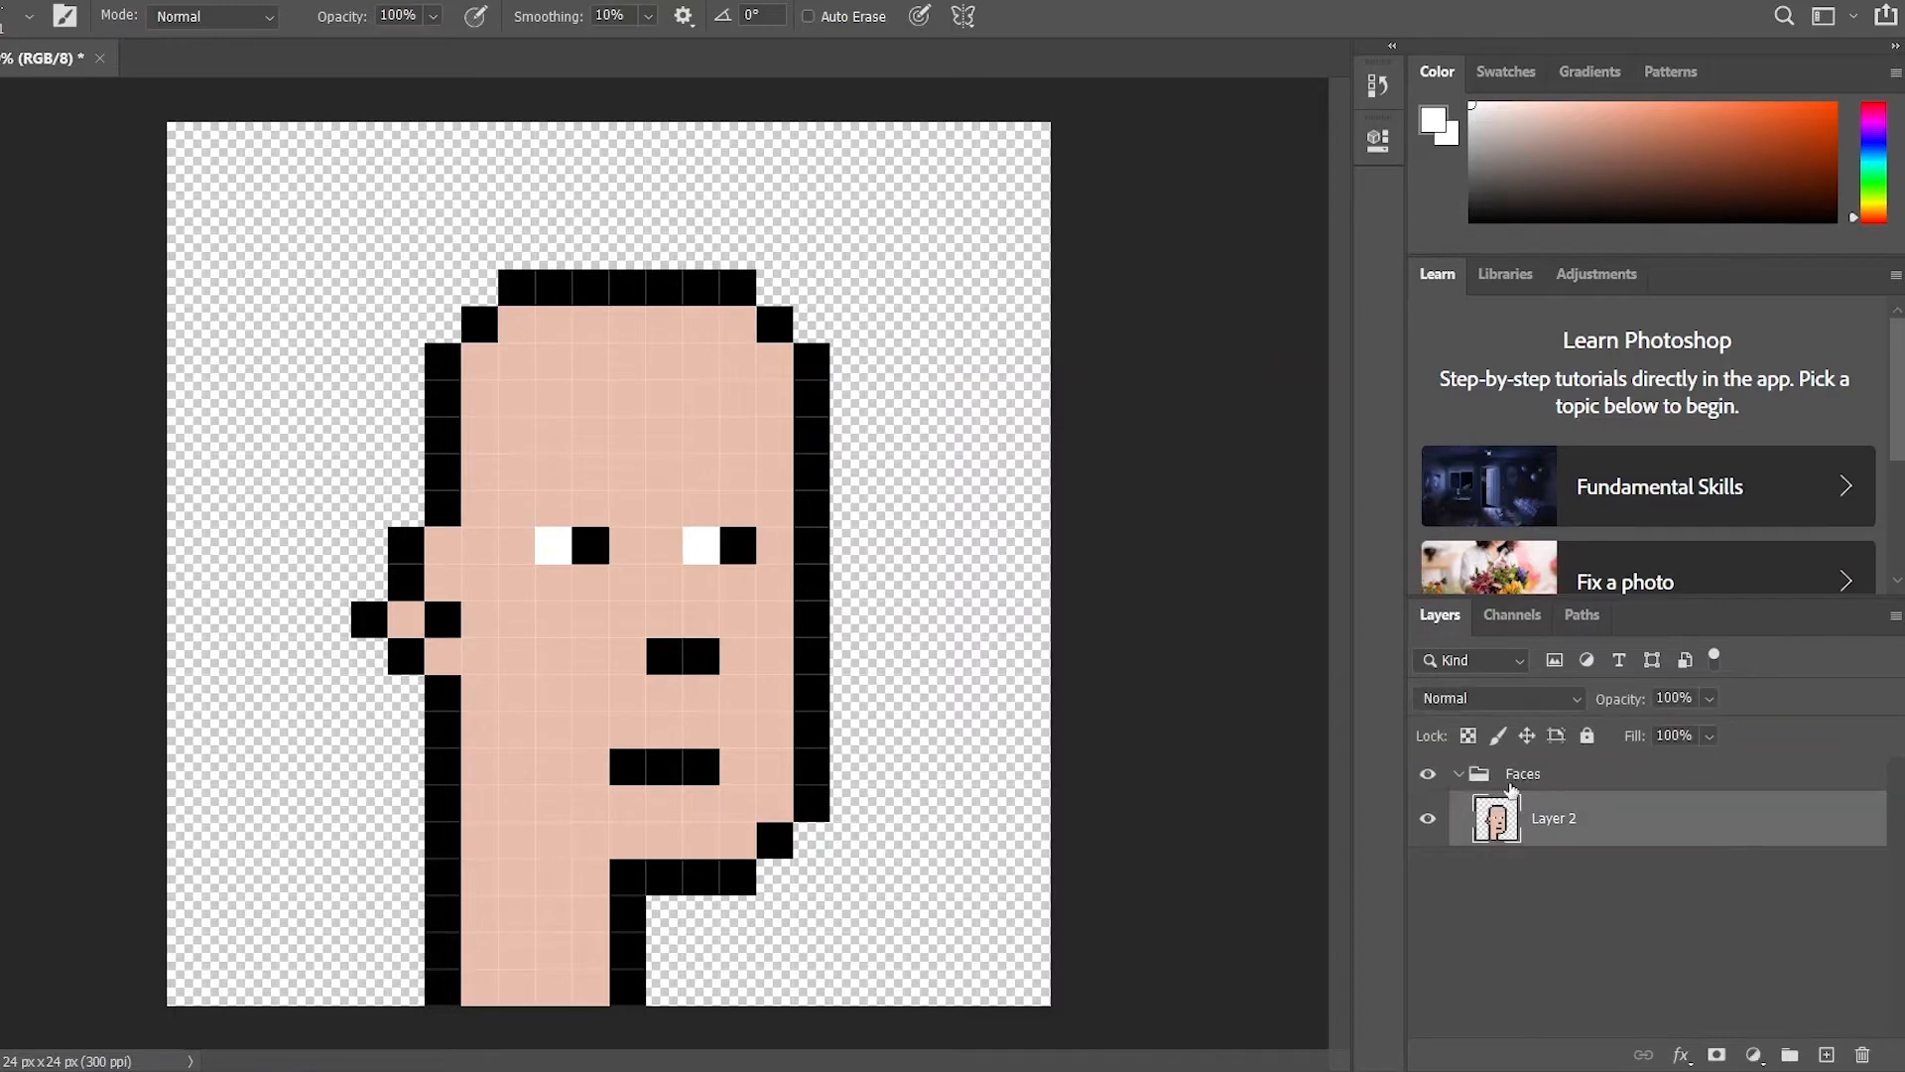
click(1459, 773)
click(1459, 773)
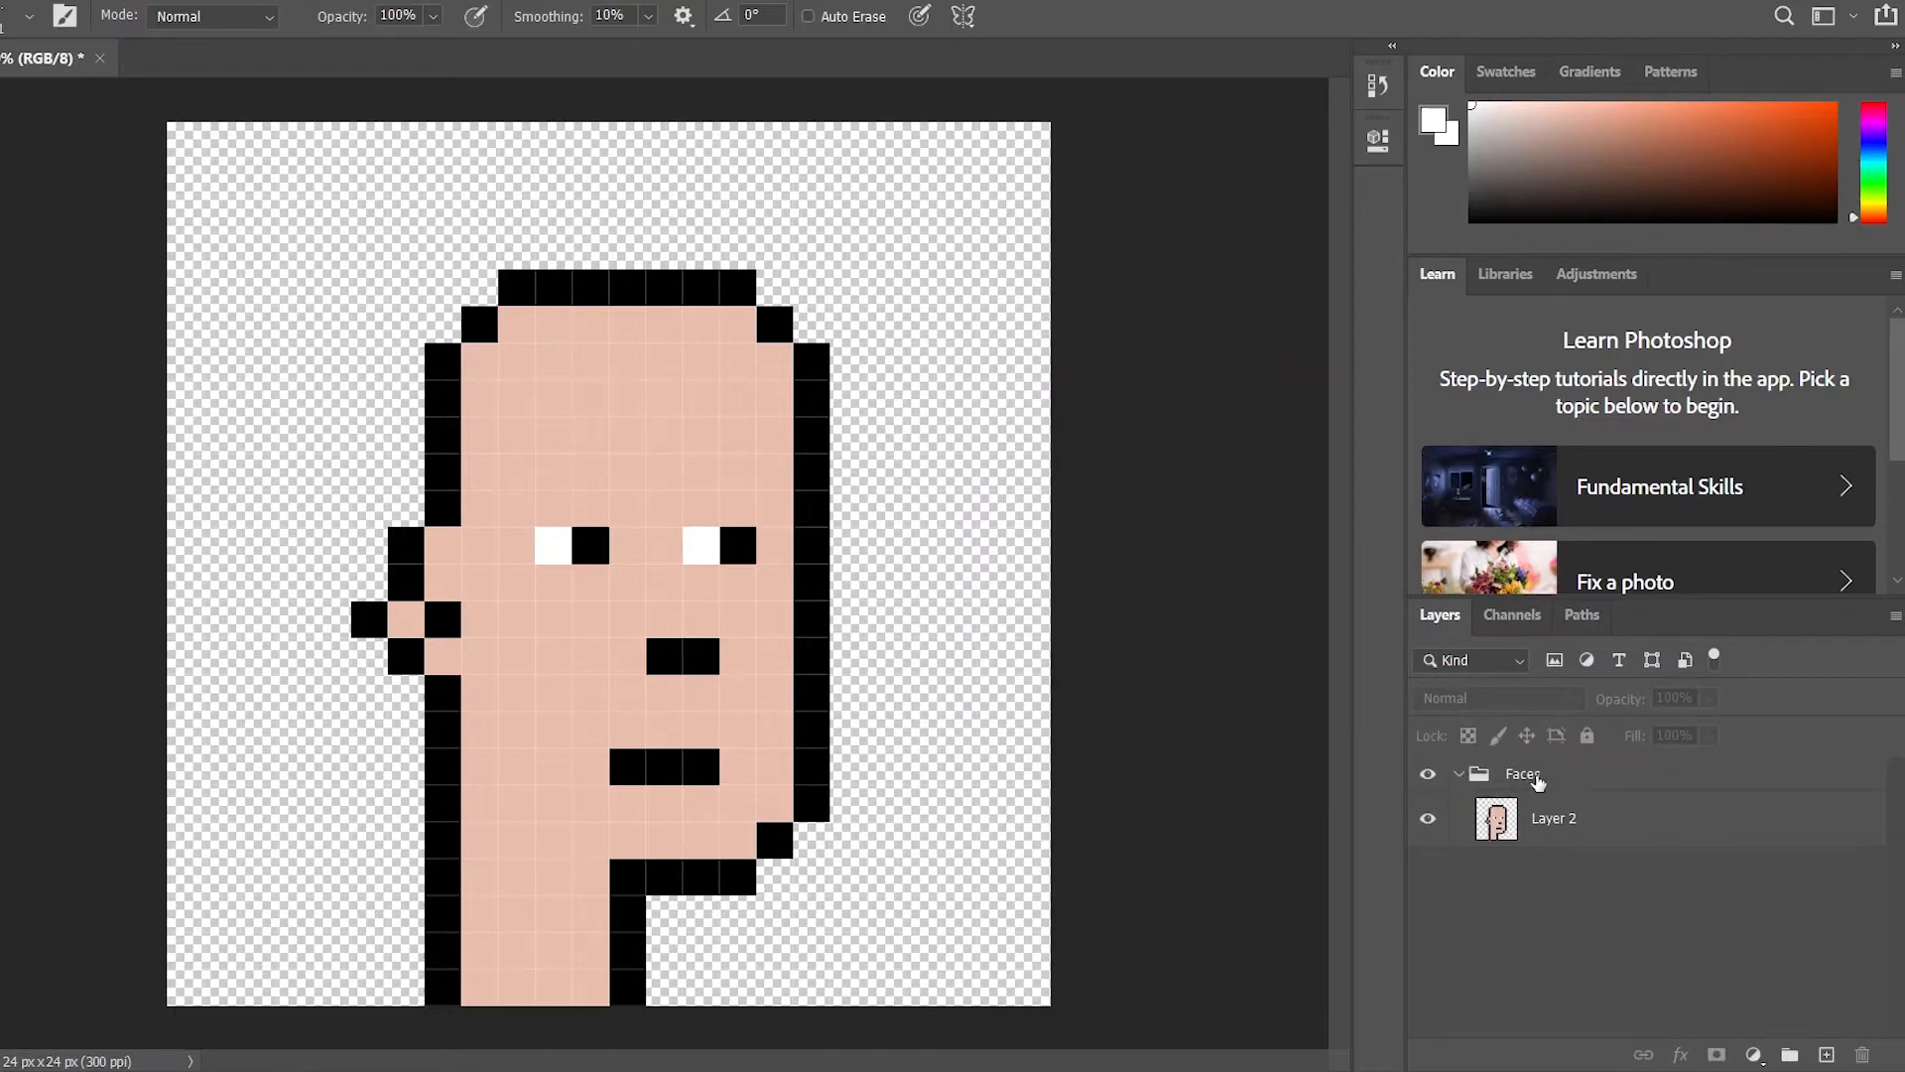
Add a new layer in the Faces group and paint a bright red cap over the head's top four pixel rows
click(1537, 783)
click(1610, 896)
click(1827, 1055)
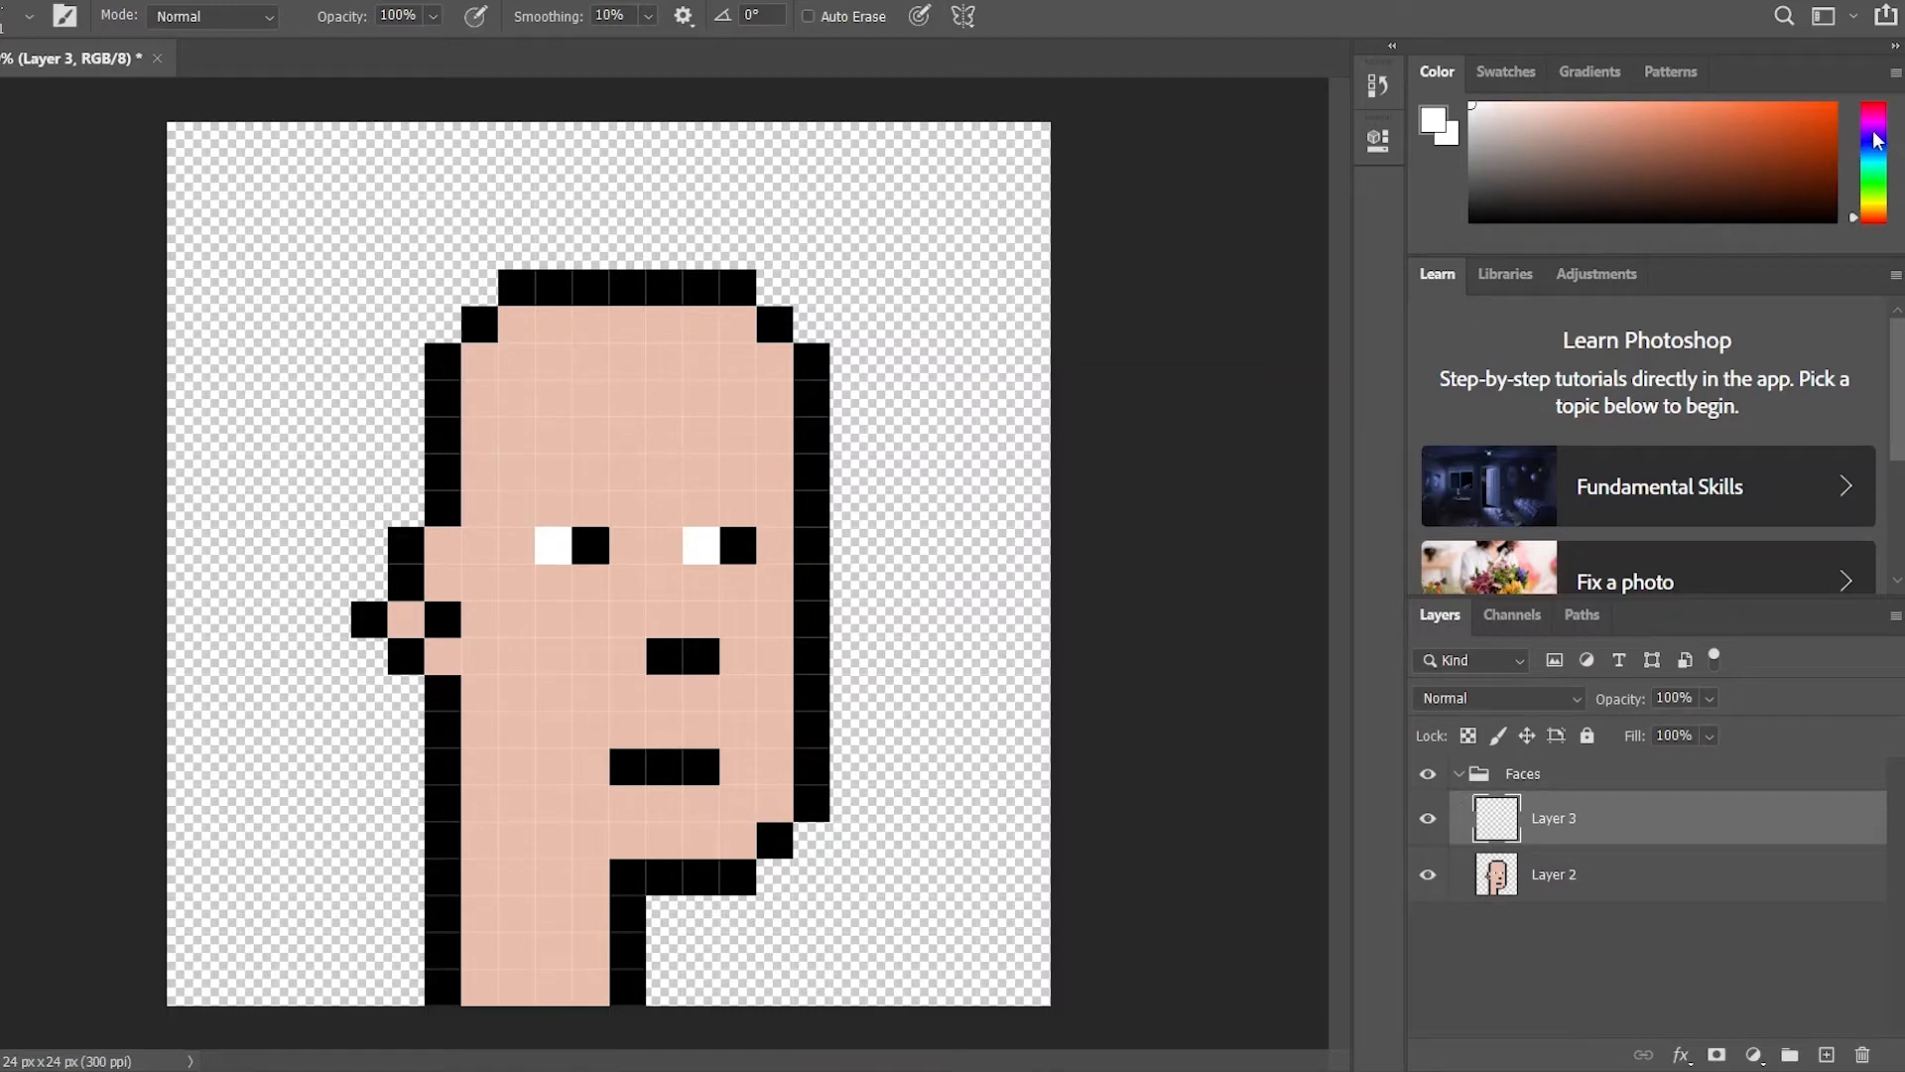
drag(1873, 137, 1872, 224)
drag(1787, 129, 1897, 72)
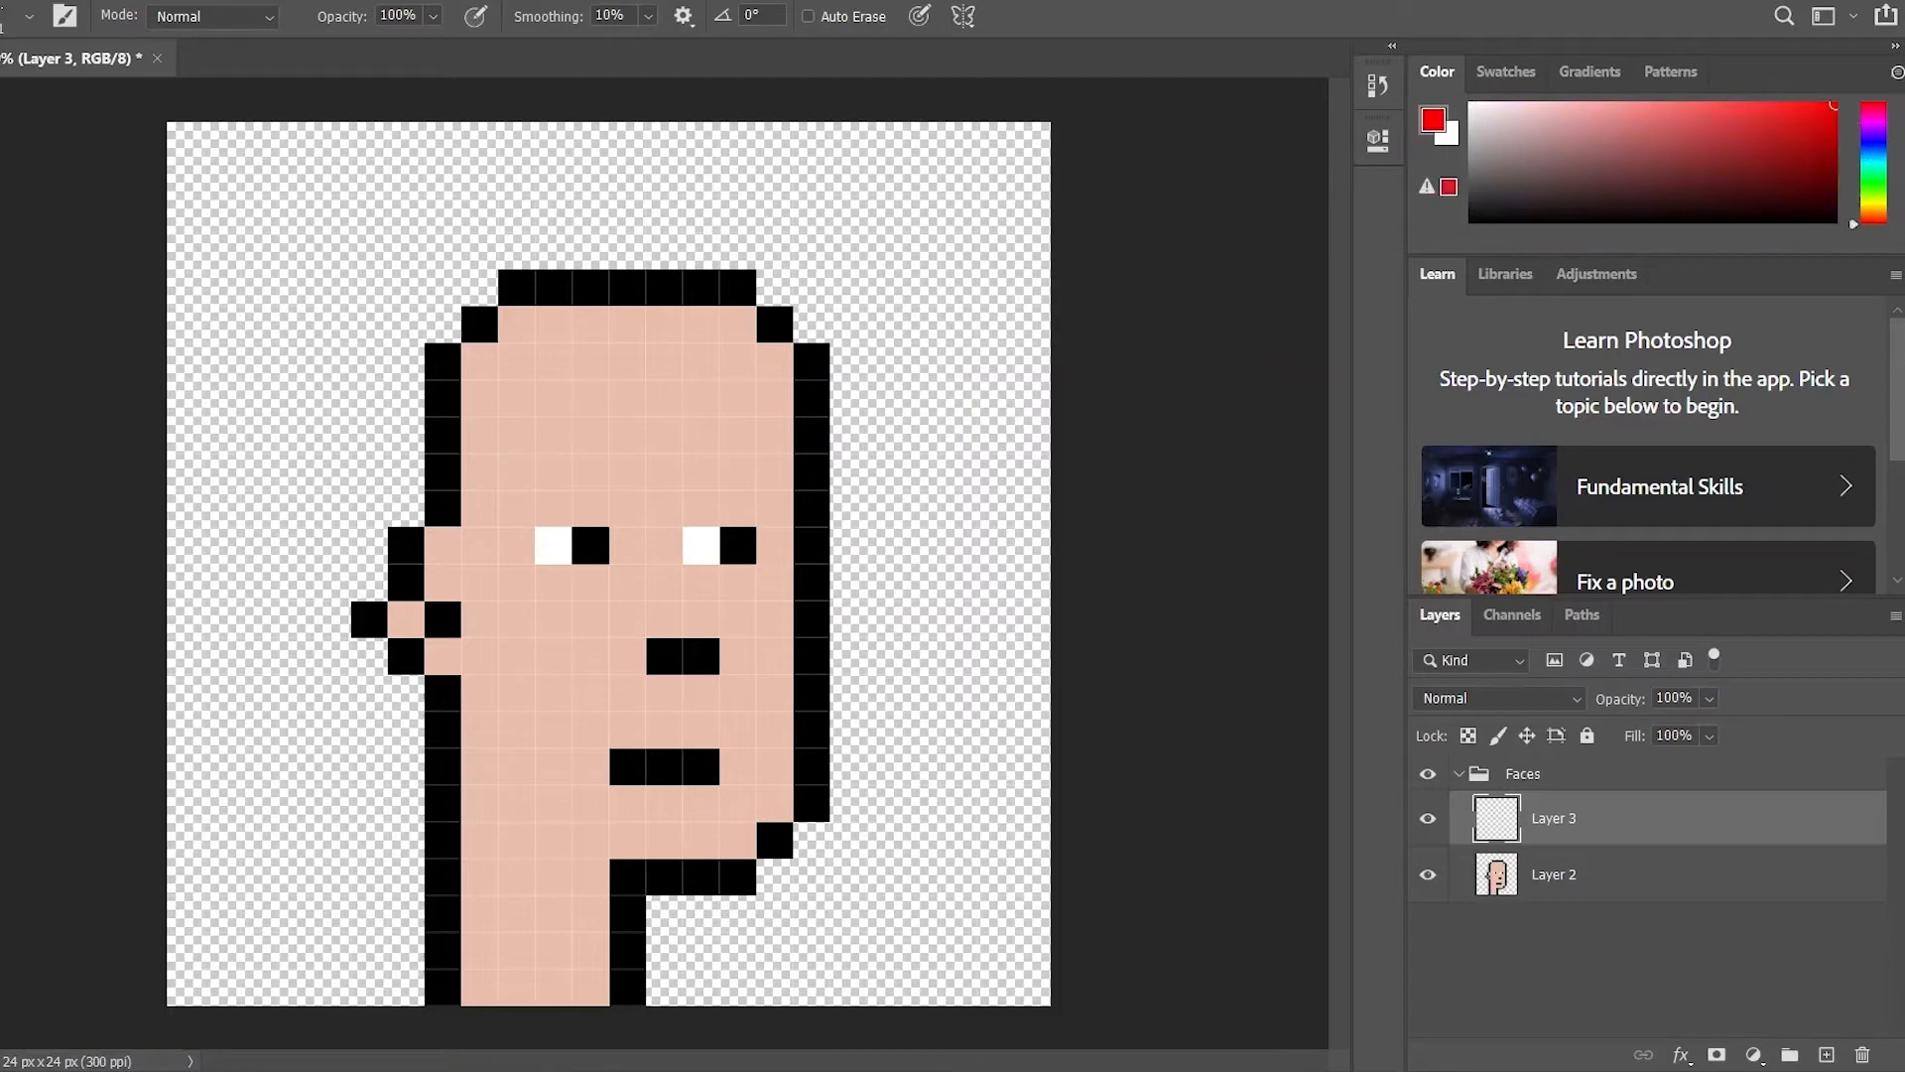
mouse_move(450, 400)
mouse_down()
mouse_move(789, 407)
mouse_move(812, 403)
mouse_move(816, 372)
mouse_move(480, 370)
mouse_move(757, 338)
mouse_move(736, 285)
mouse_move(512, 295)
mouse_move(443, 365)
mouse_up()
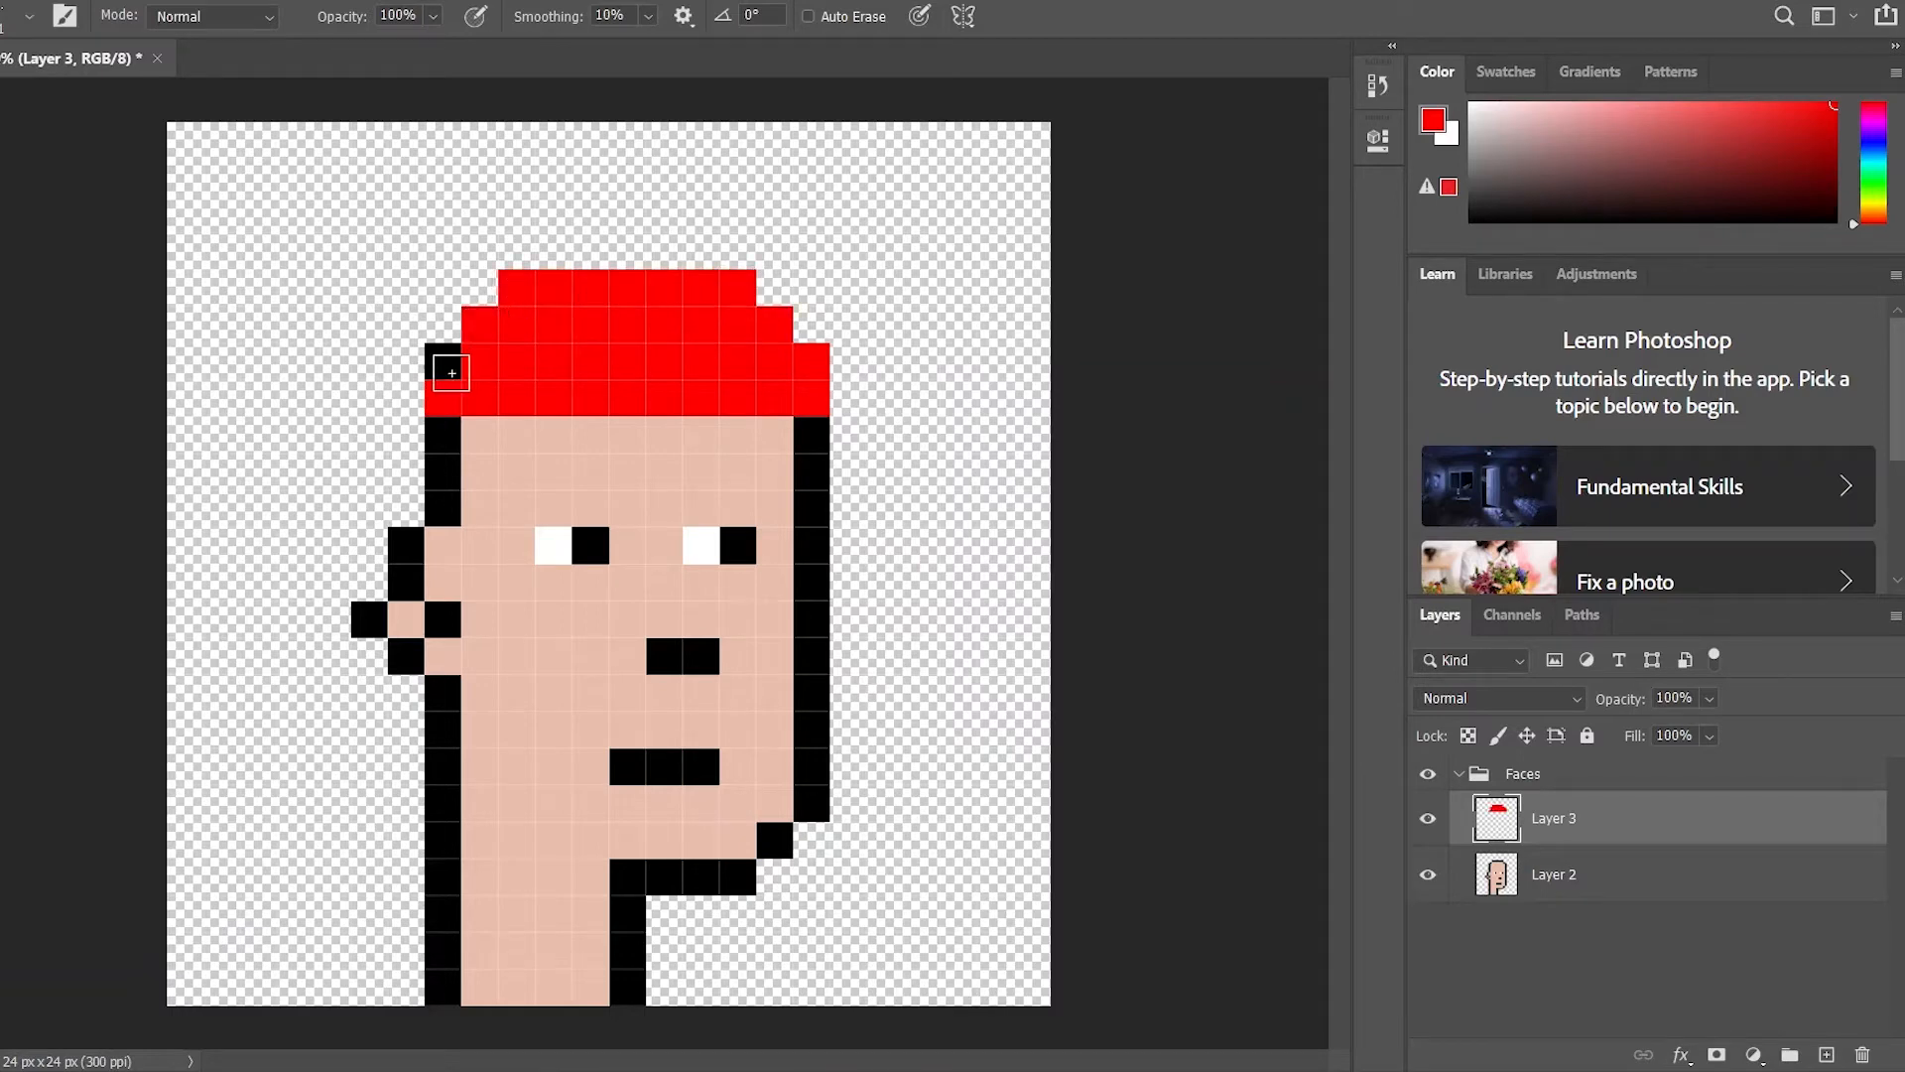
Extend the red cap upward with a centred row of five pixels
click(553, 260)
drag(553, 260, 663, 256)
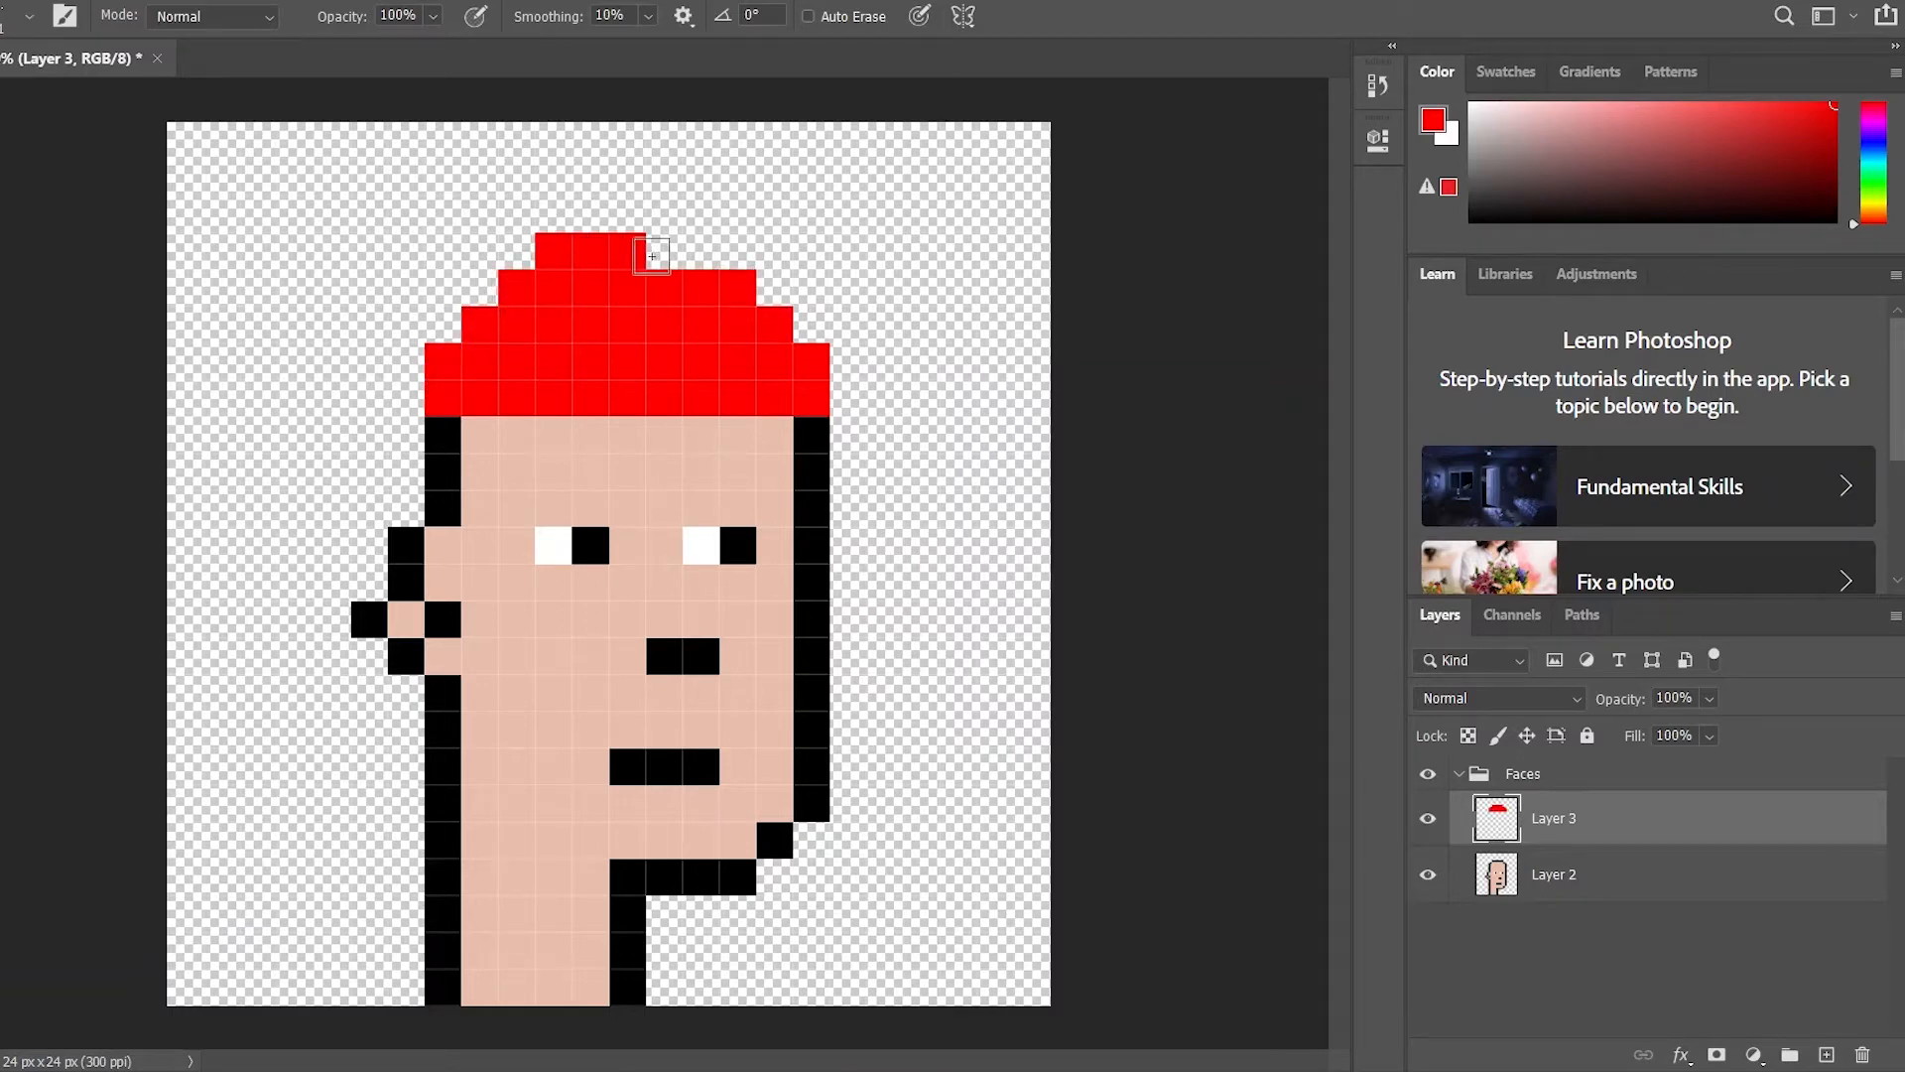
click(688, 256)
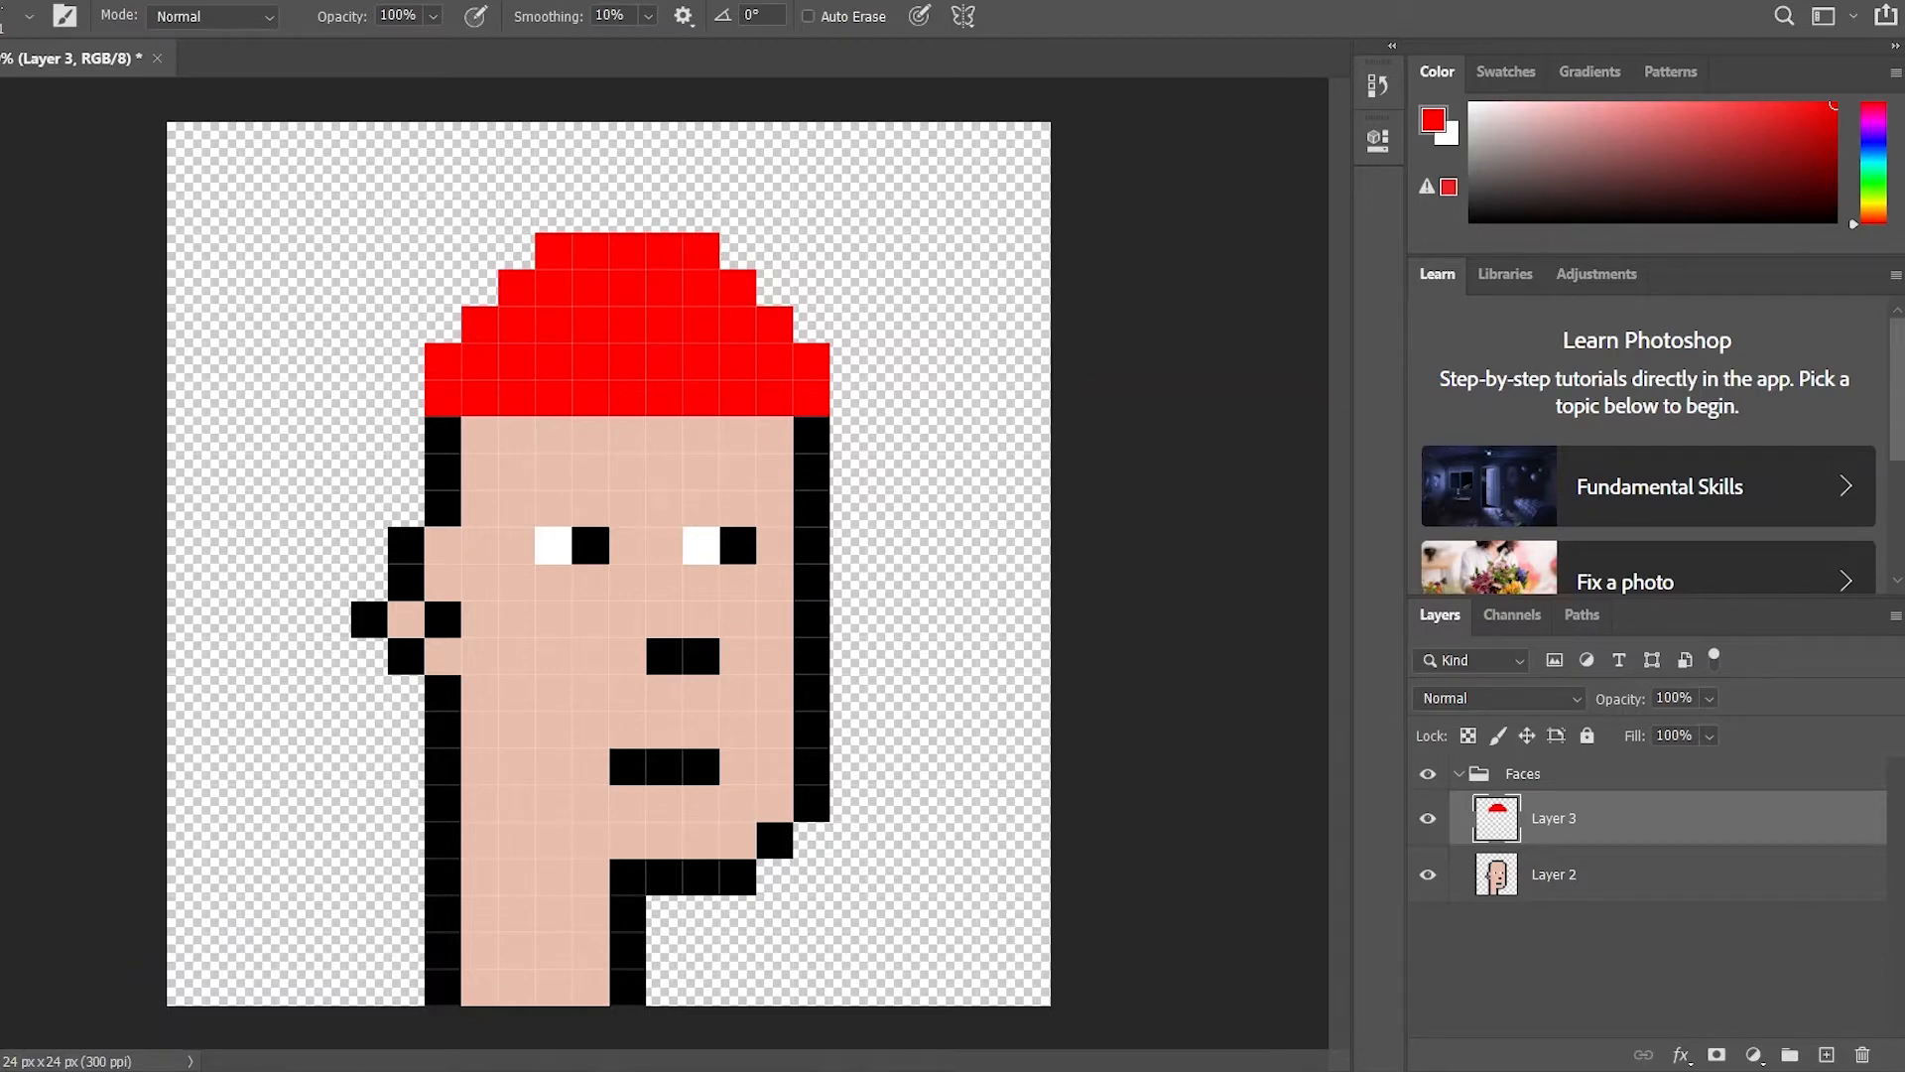
Add another layer above the red cap and paint bright blue over the cap's lower three pixel rows
click(1825, 1055)
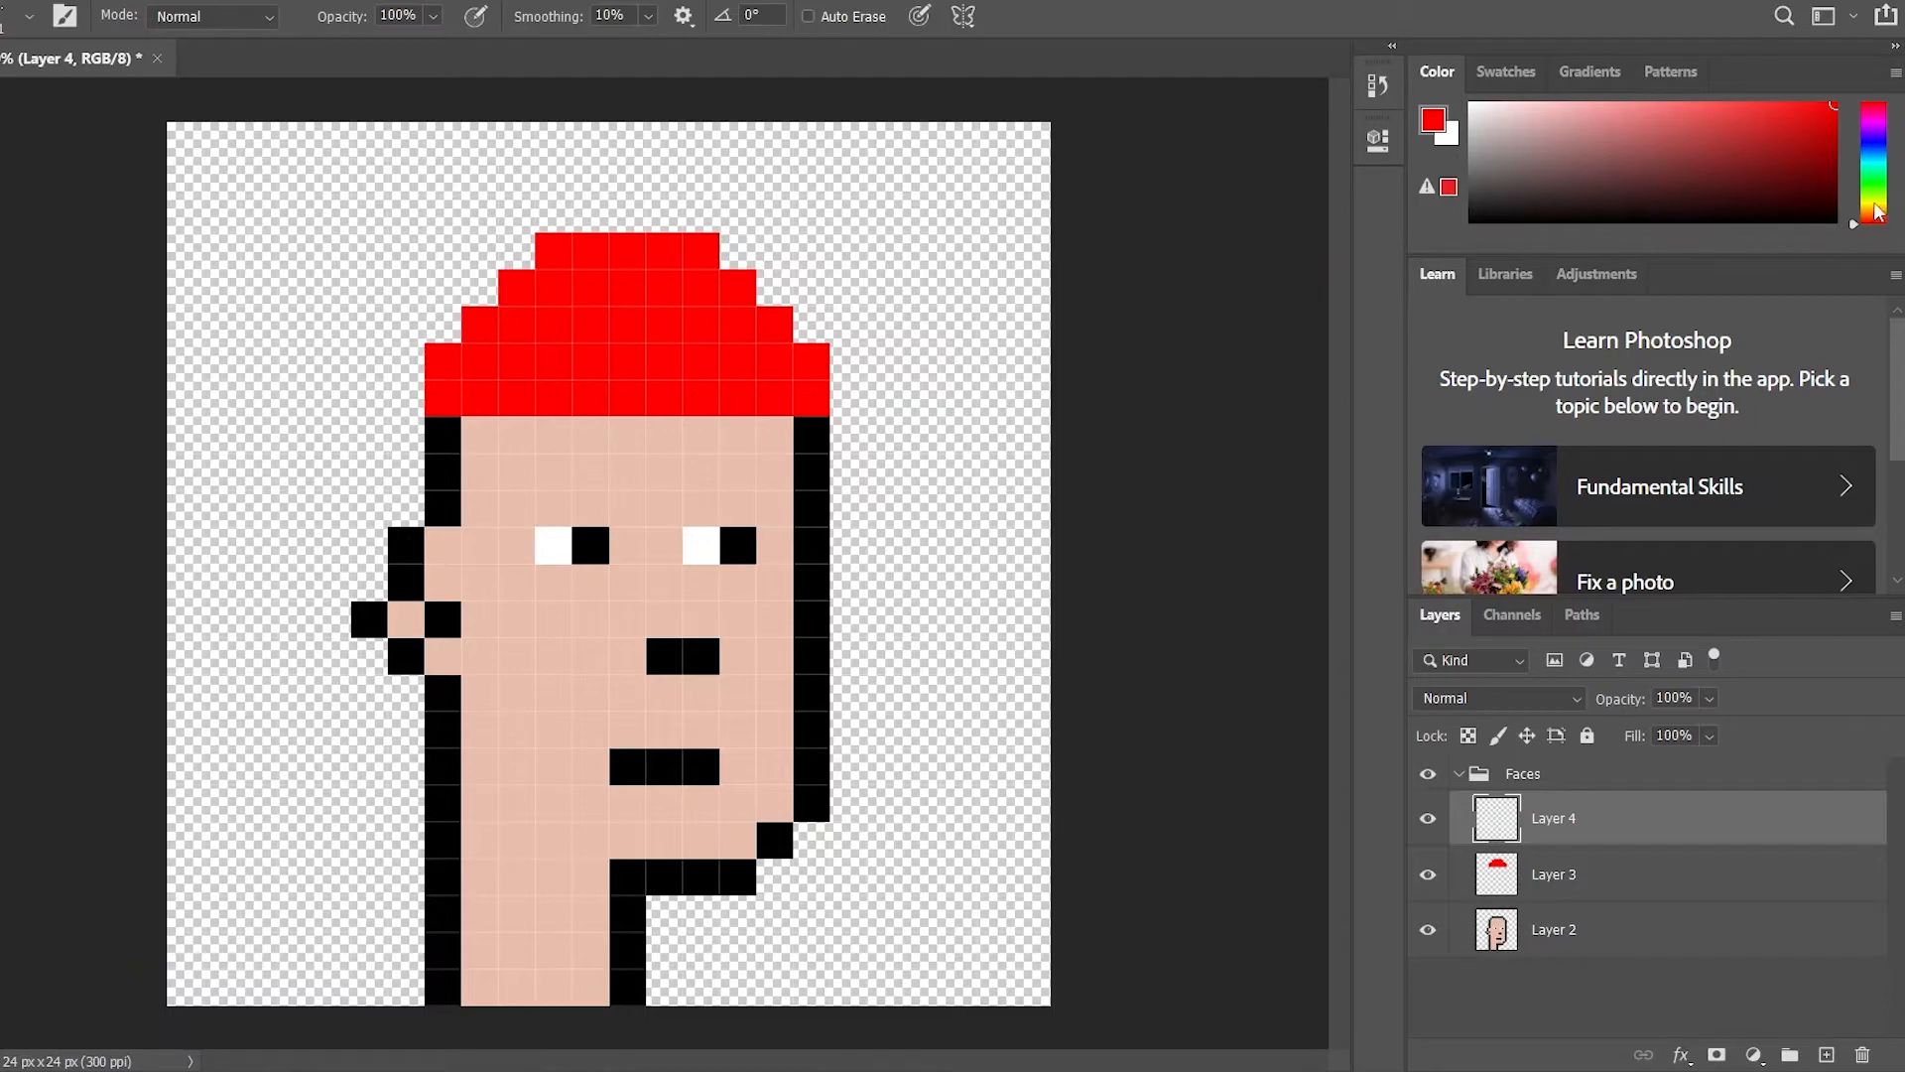
drag(1879, 212, 1879, 144)
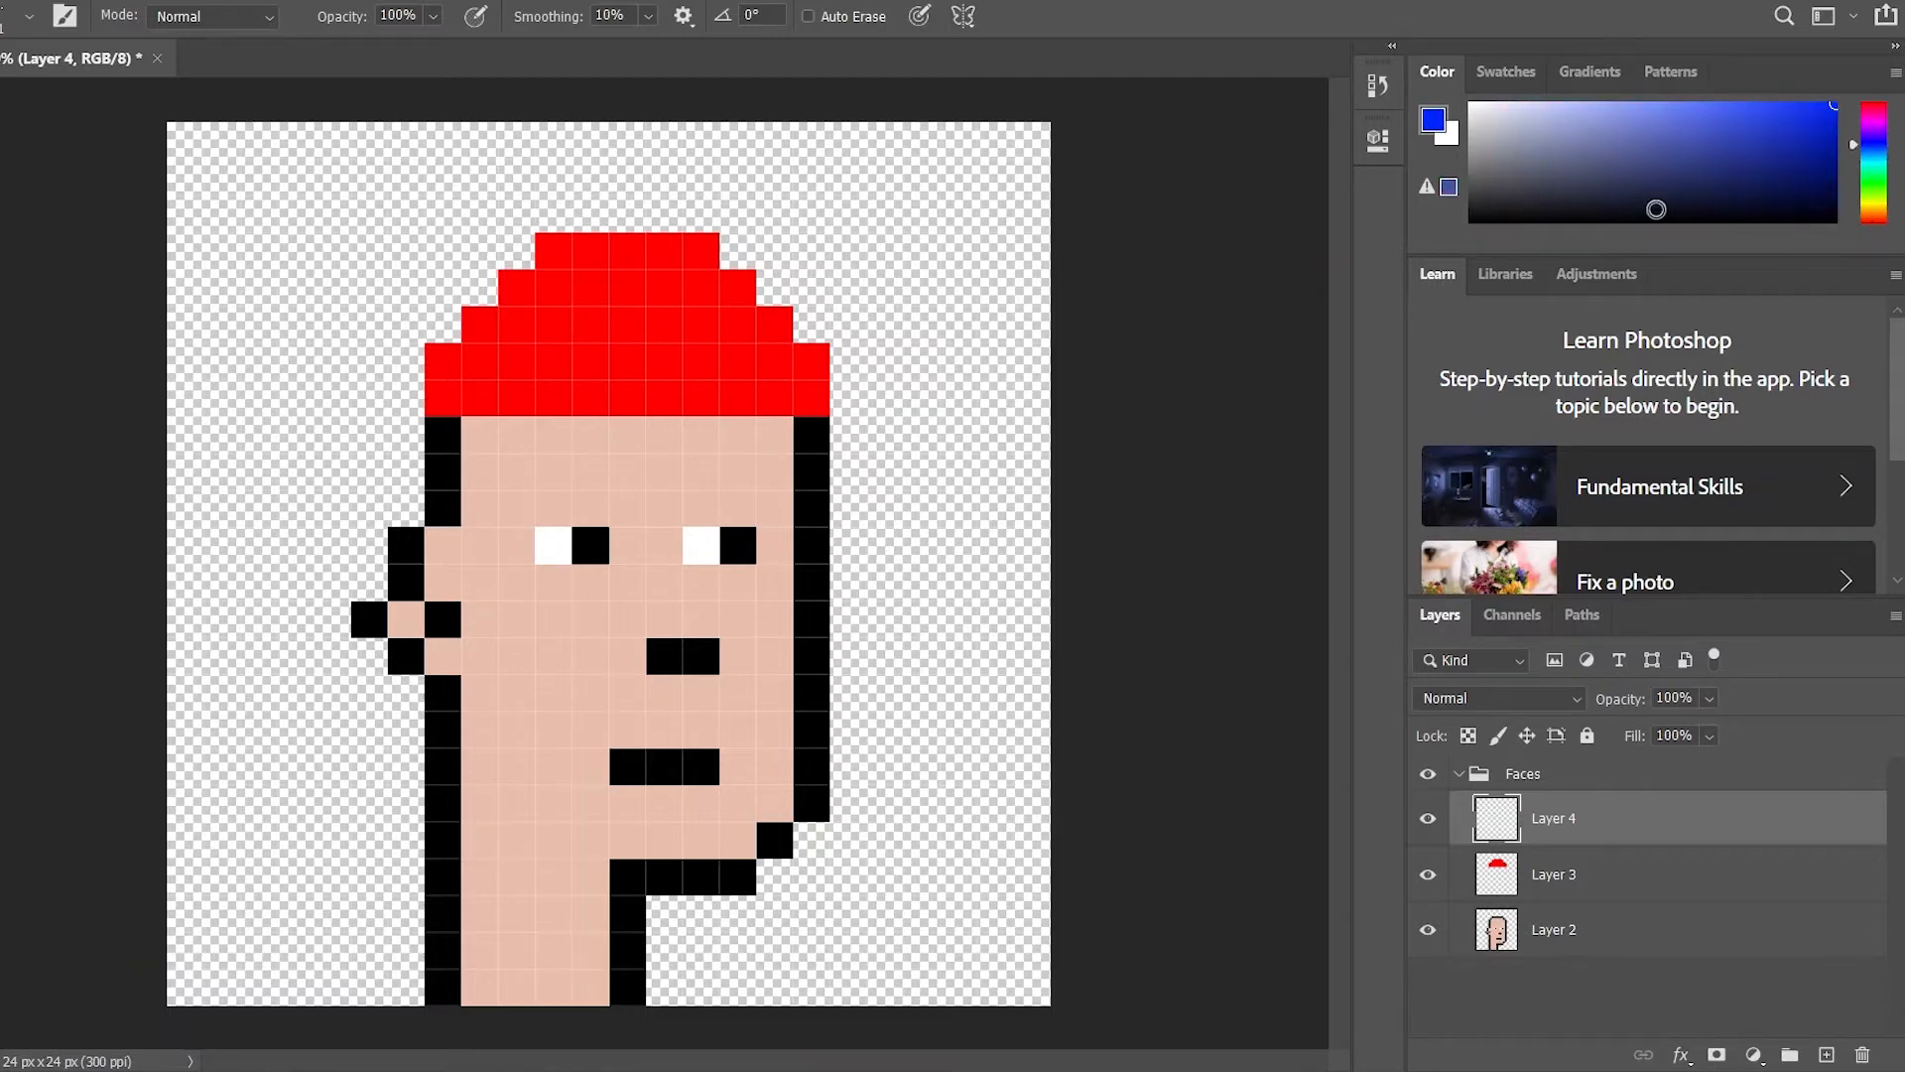
mouse_move(451, 388)
mouse_down()
mouse_move(459, 356)
mouse_move(812, 362)
mouse_move(782, 397)
mouse_move(541, 395)
mouse_up()
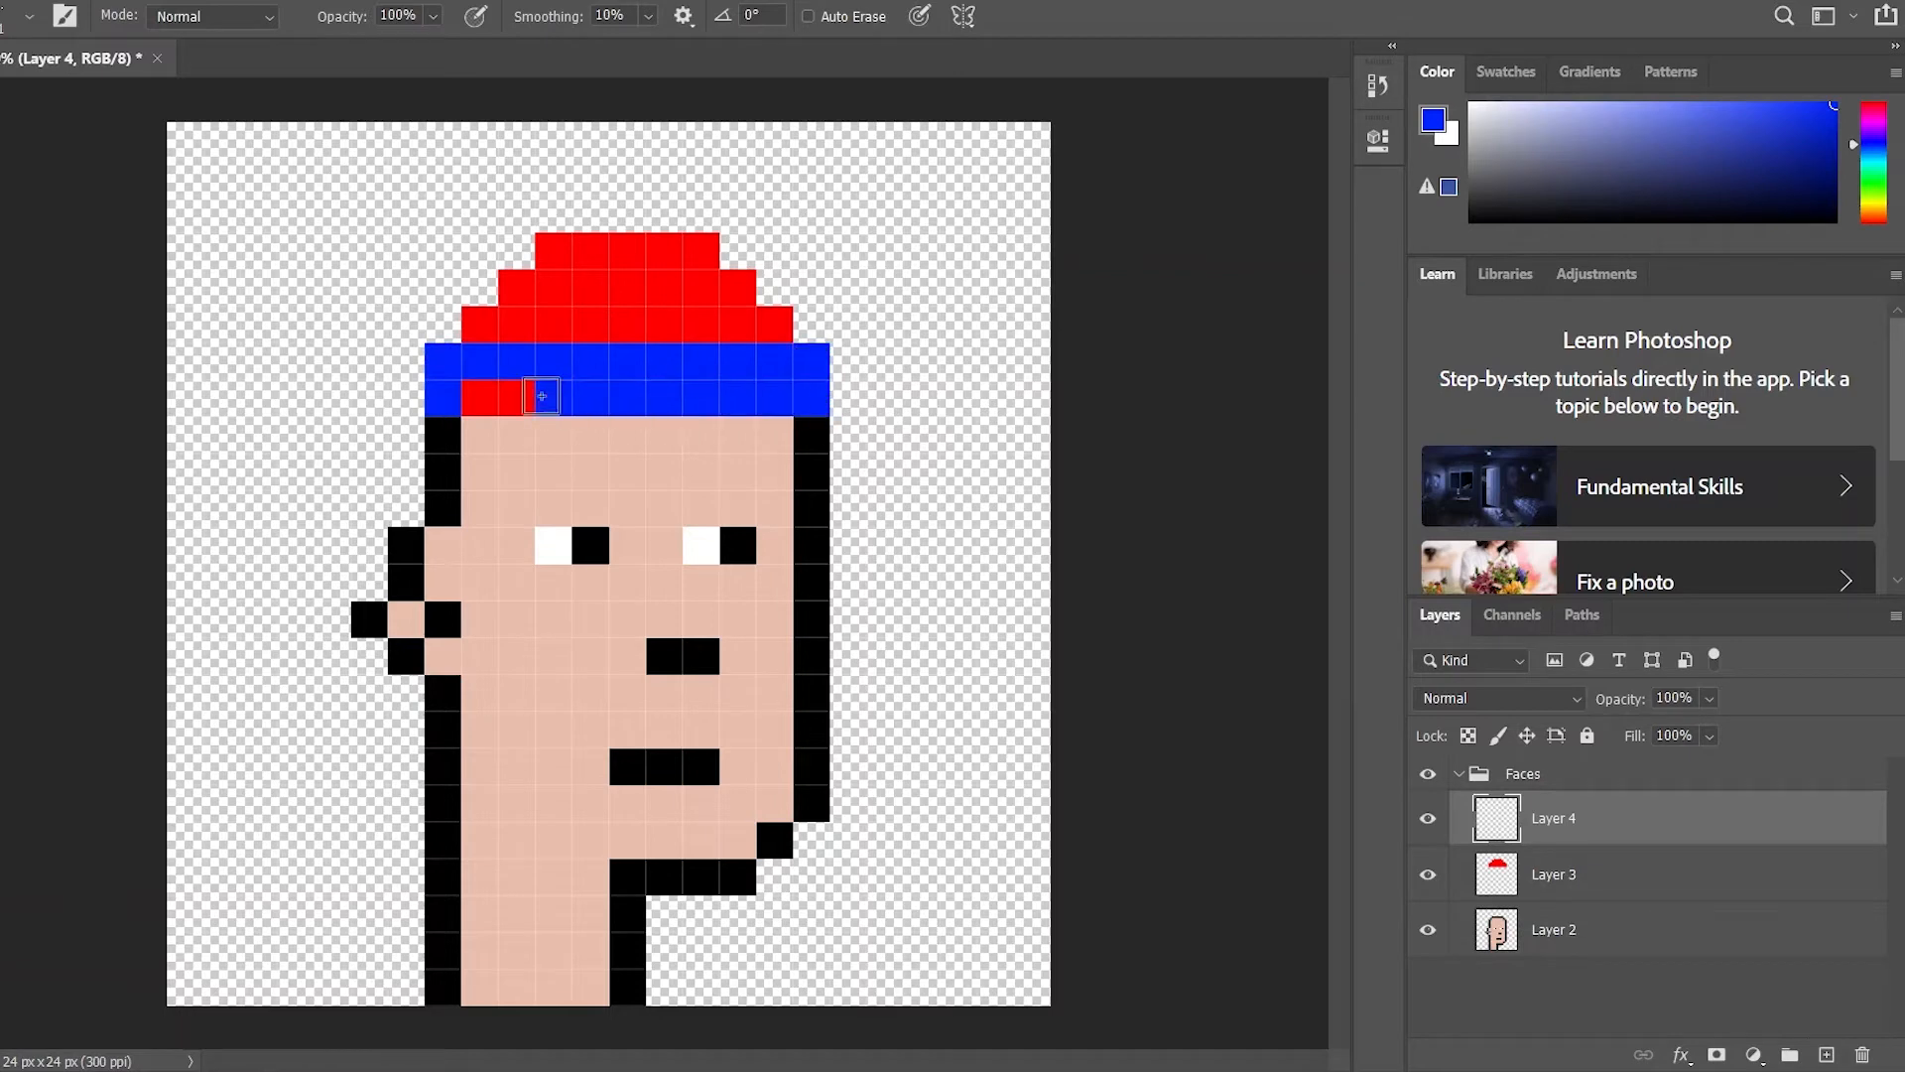
key(ctrl+z)
mouse_move(775, 334)
mouse_down()
mouse_move(500, 335)
mouse_move(438, 357)
mouse_move(783, 370)
mouse_move(802, 377)
mouse_move(791, 398)
mouse_move(442, 398)
mouse_up()
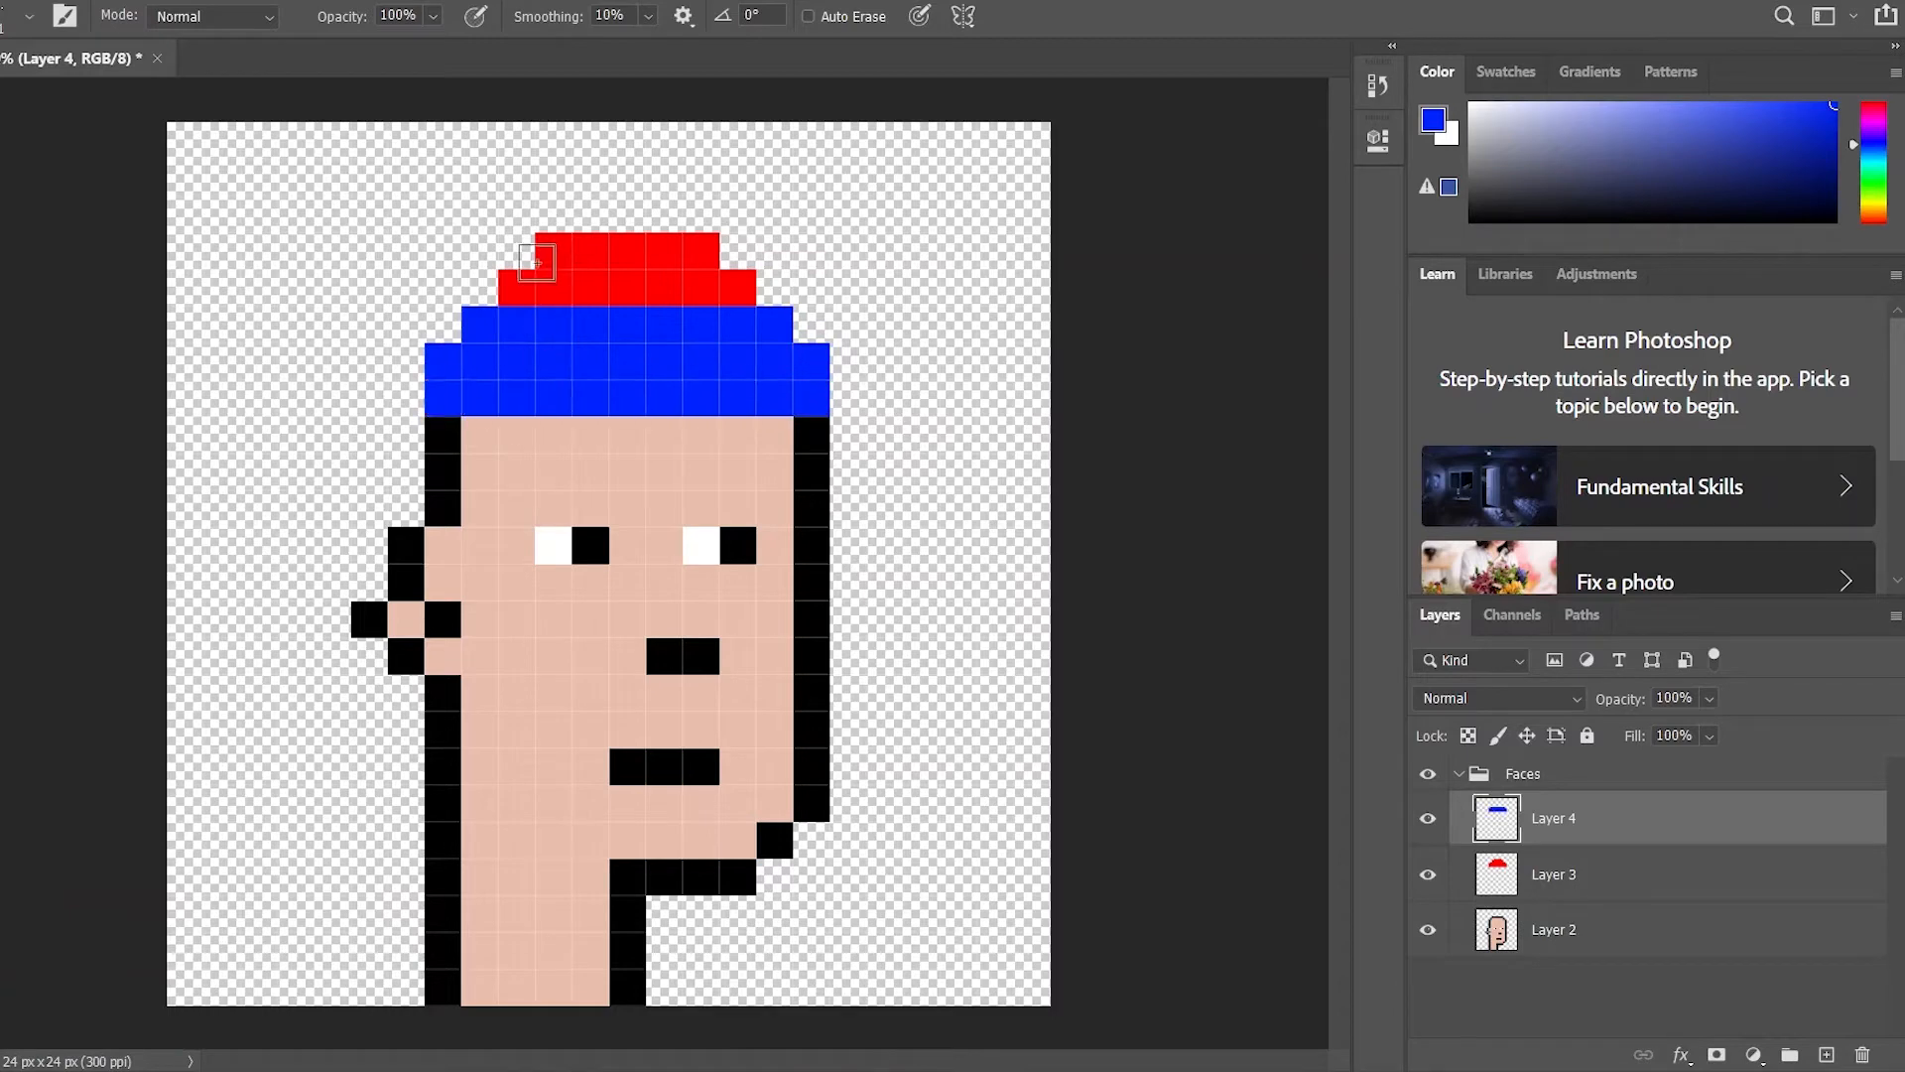
Paint bright blue over the cap's remaining red pixels in its top two rows
mouse_move(517, 288)
mouse_down()
mouse_move(740, 304)
mouse_move(663, 295)
mouse_move(689, 261)
mouse_move(558, 261)
mouse_up()
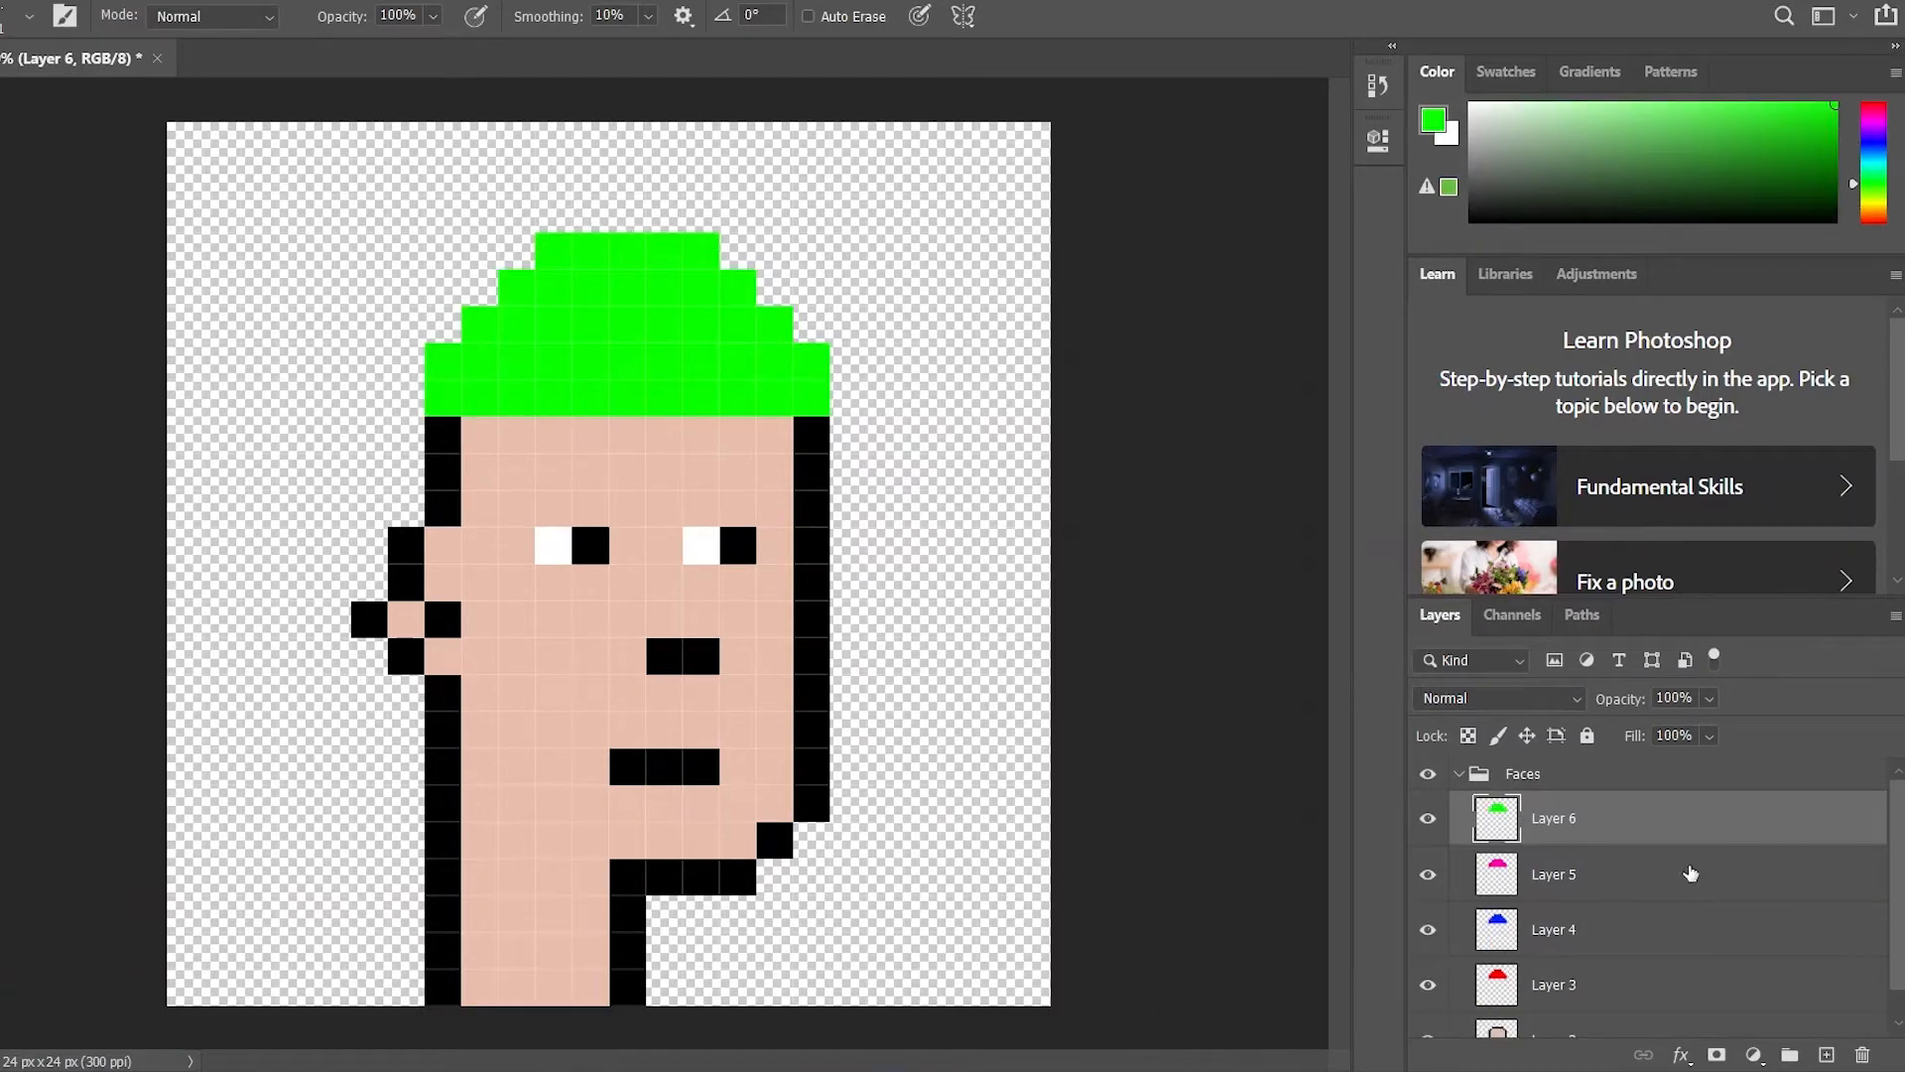
Create a layer group named hats, move Layers 3 to 6 into it and collapse the group
click(1826, 1053)
click(1790, 1054)
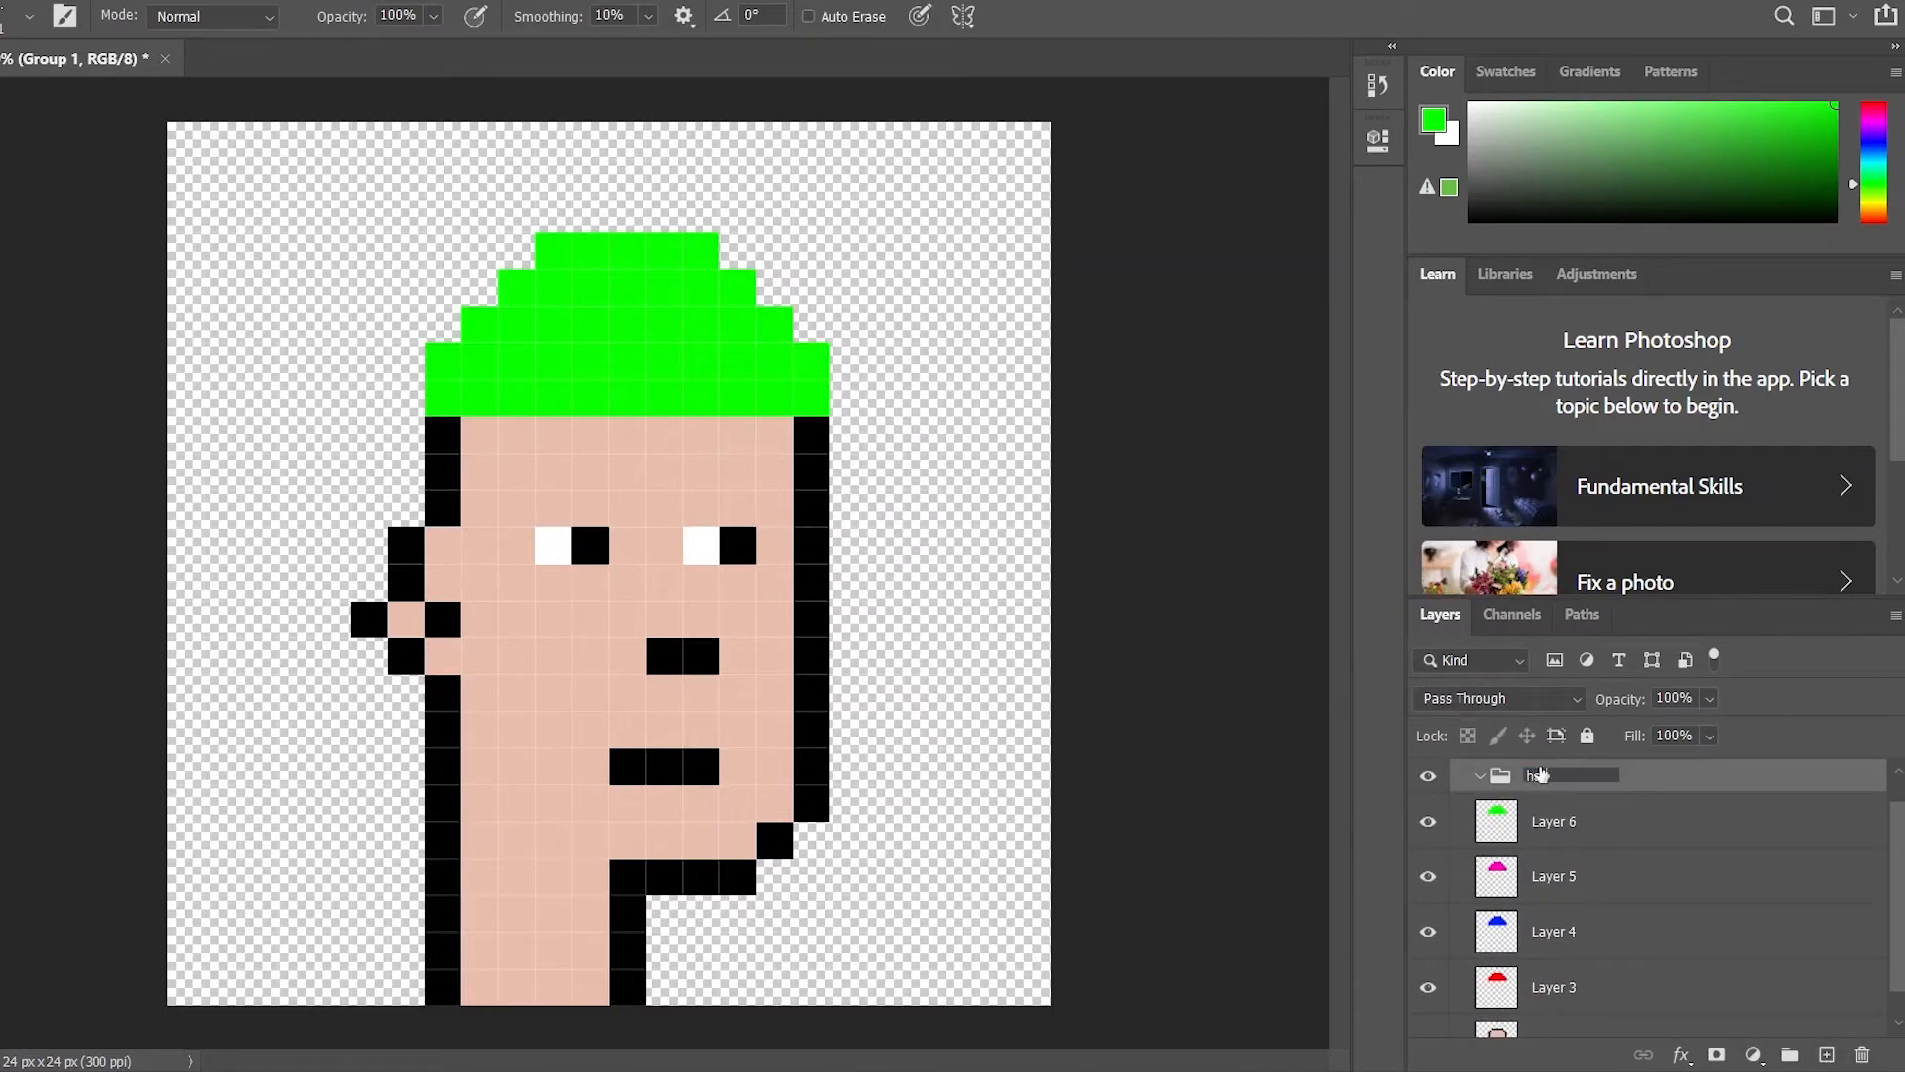
click(1571, 827)
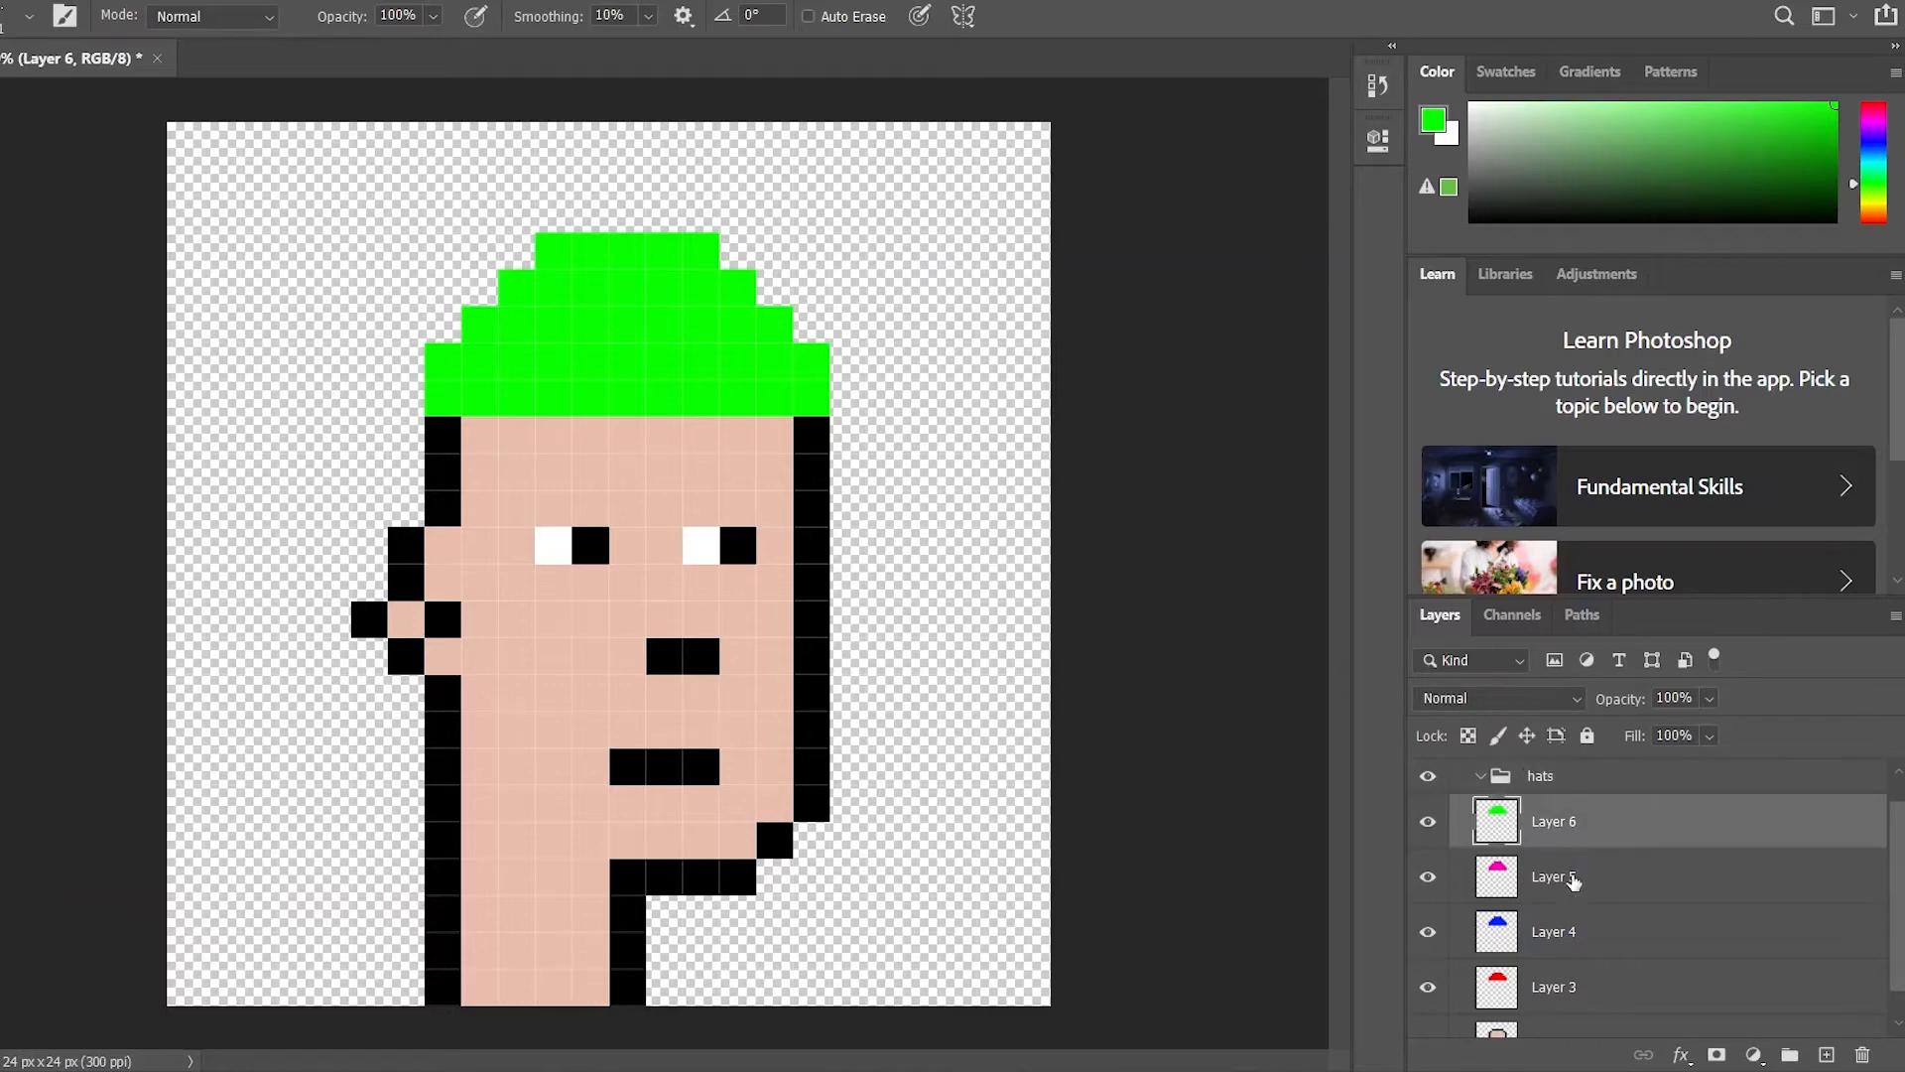
shift+click(1591, 898)
shift+click(1592, 938)
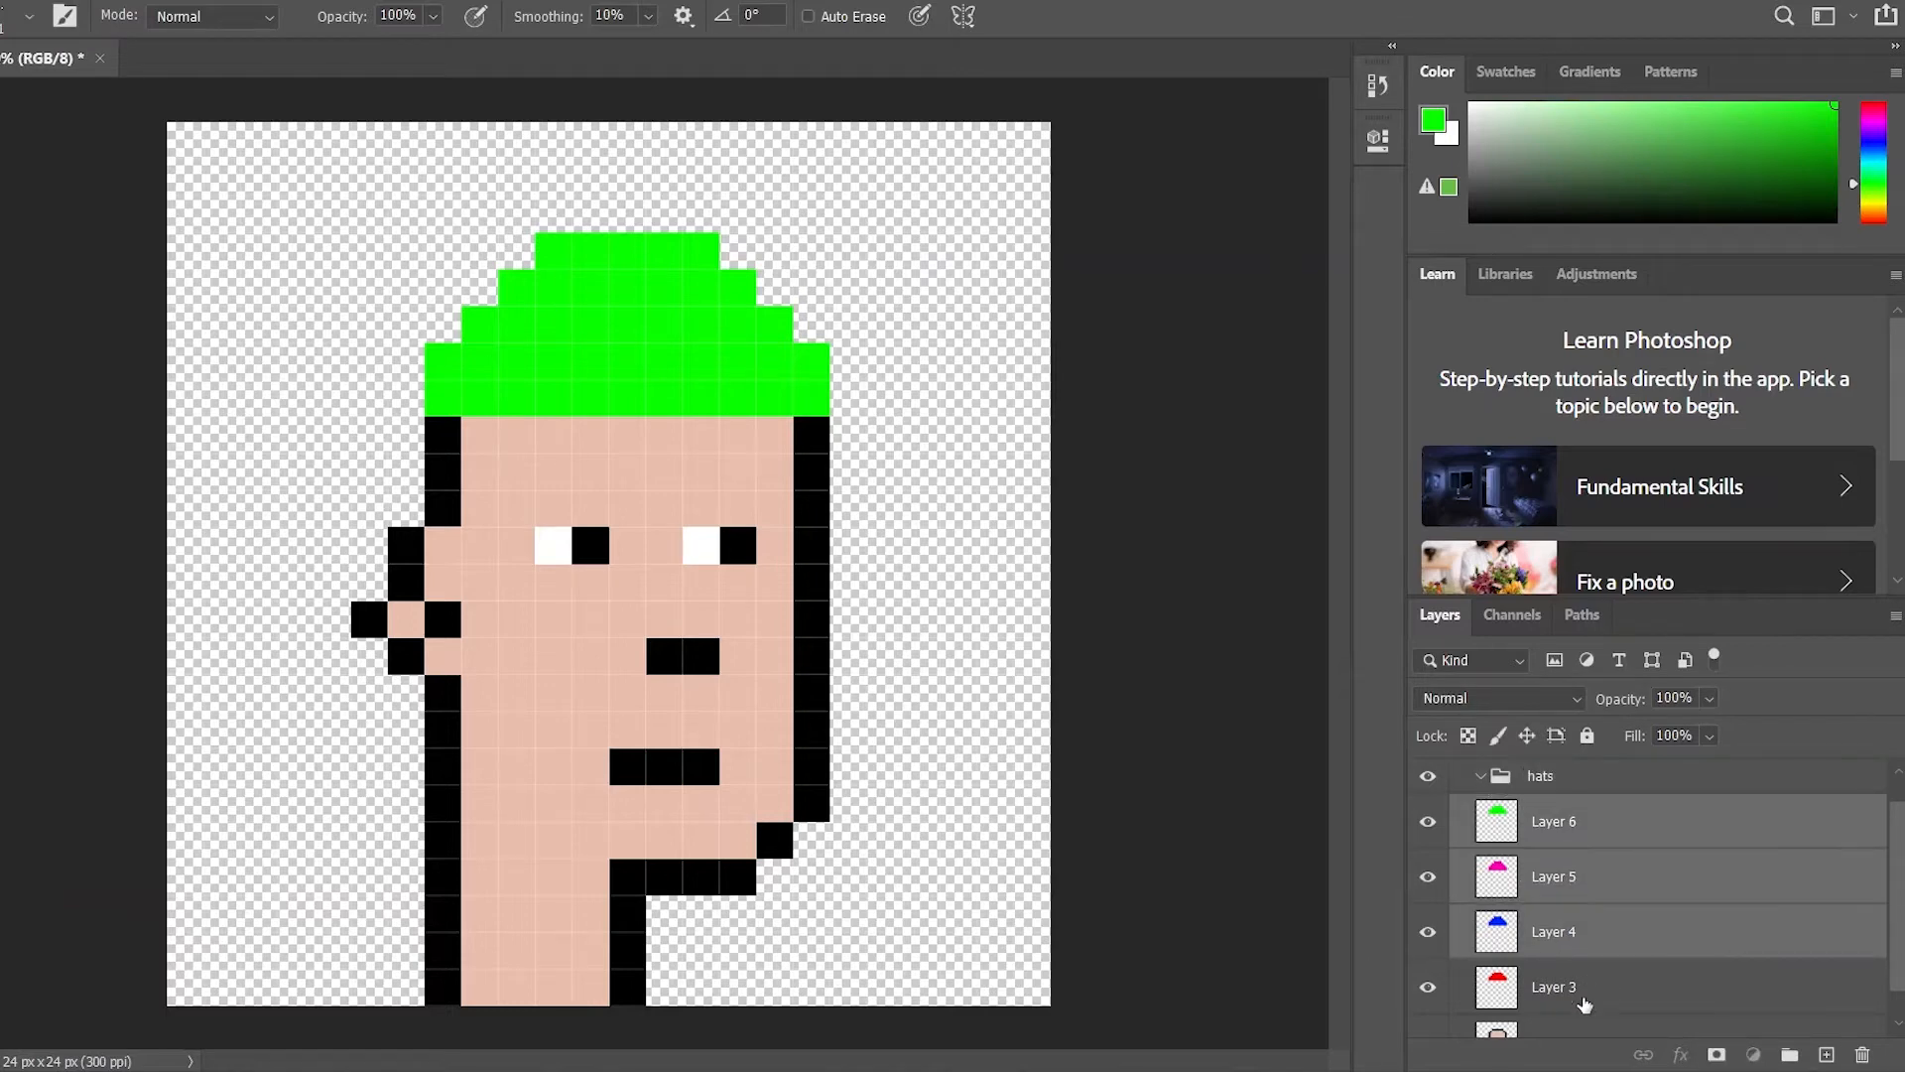
shift+click(1584, 1004)
drag(1580, 992, 1576, 782)
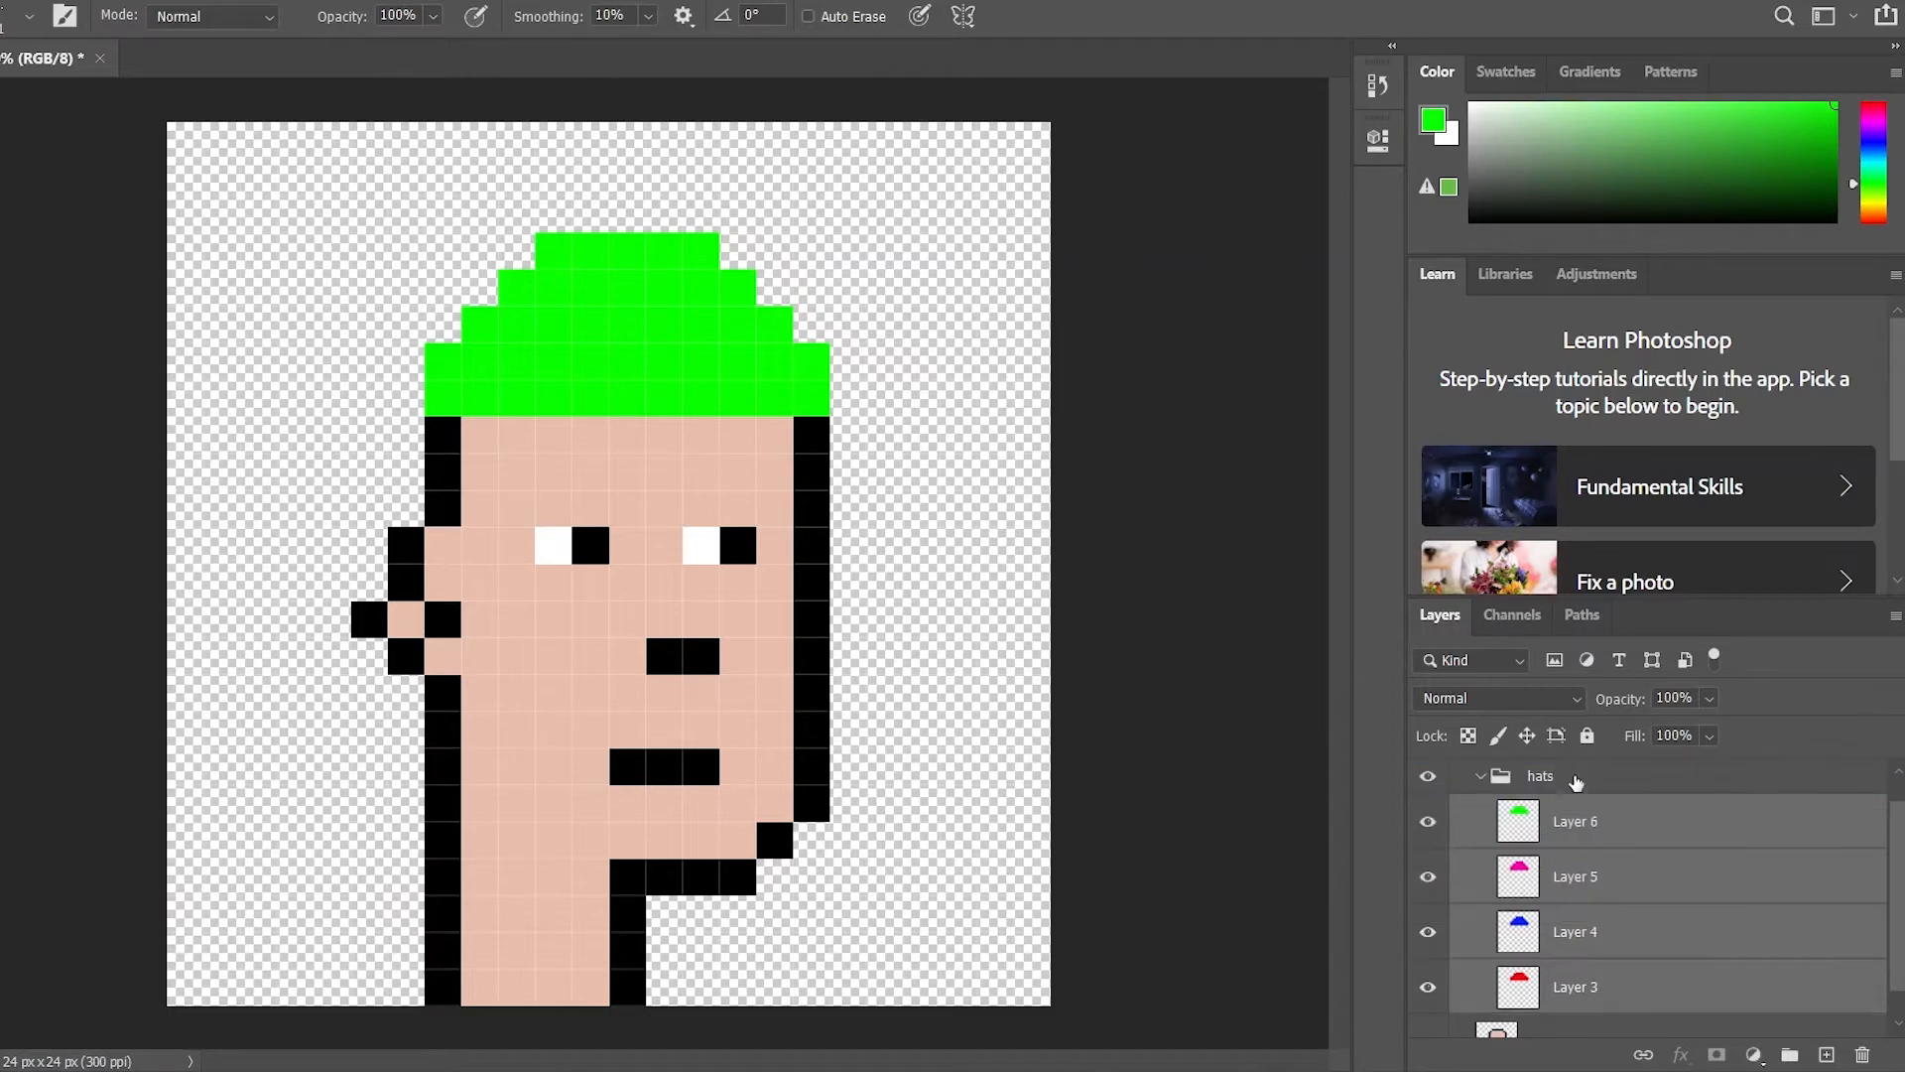
click(1486, 785)
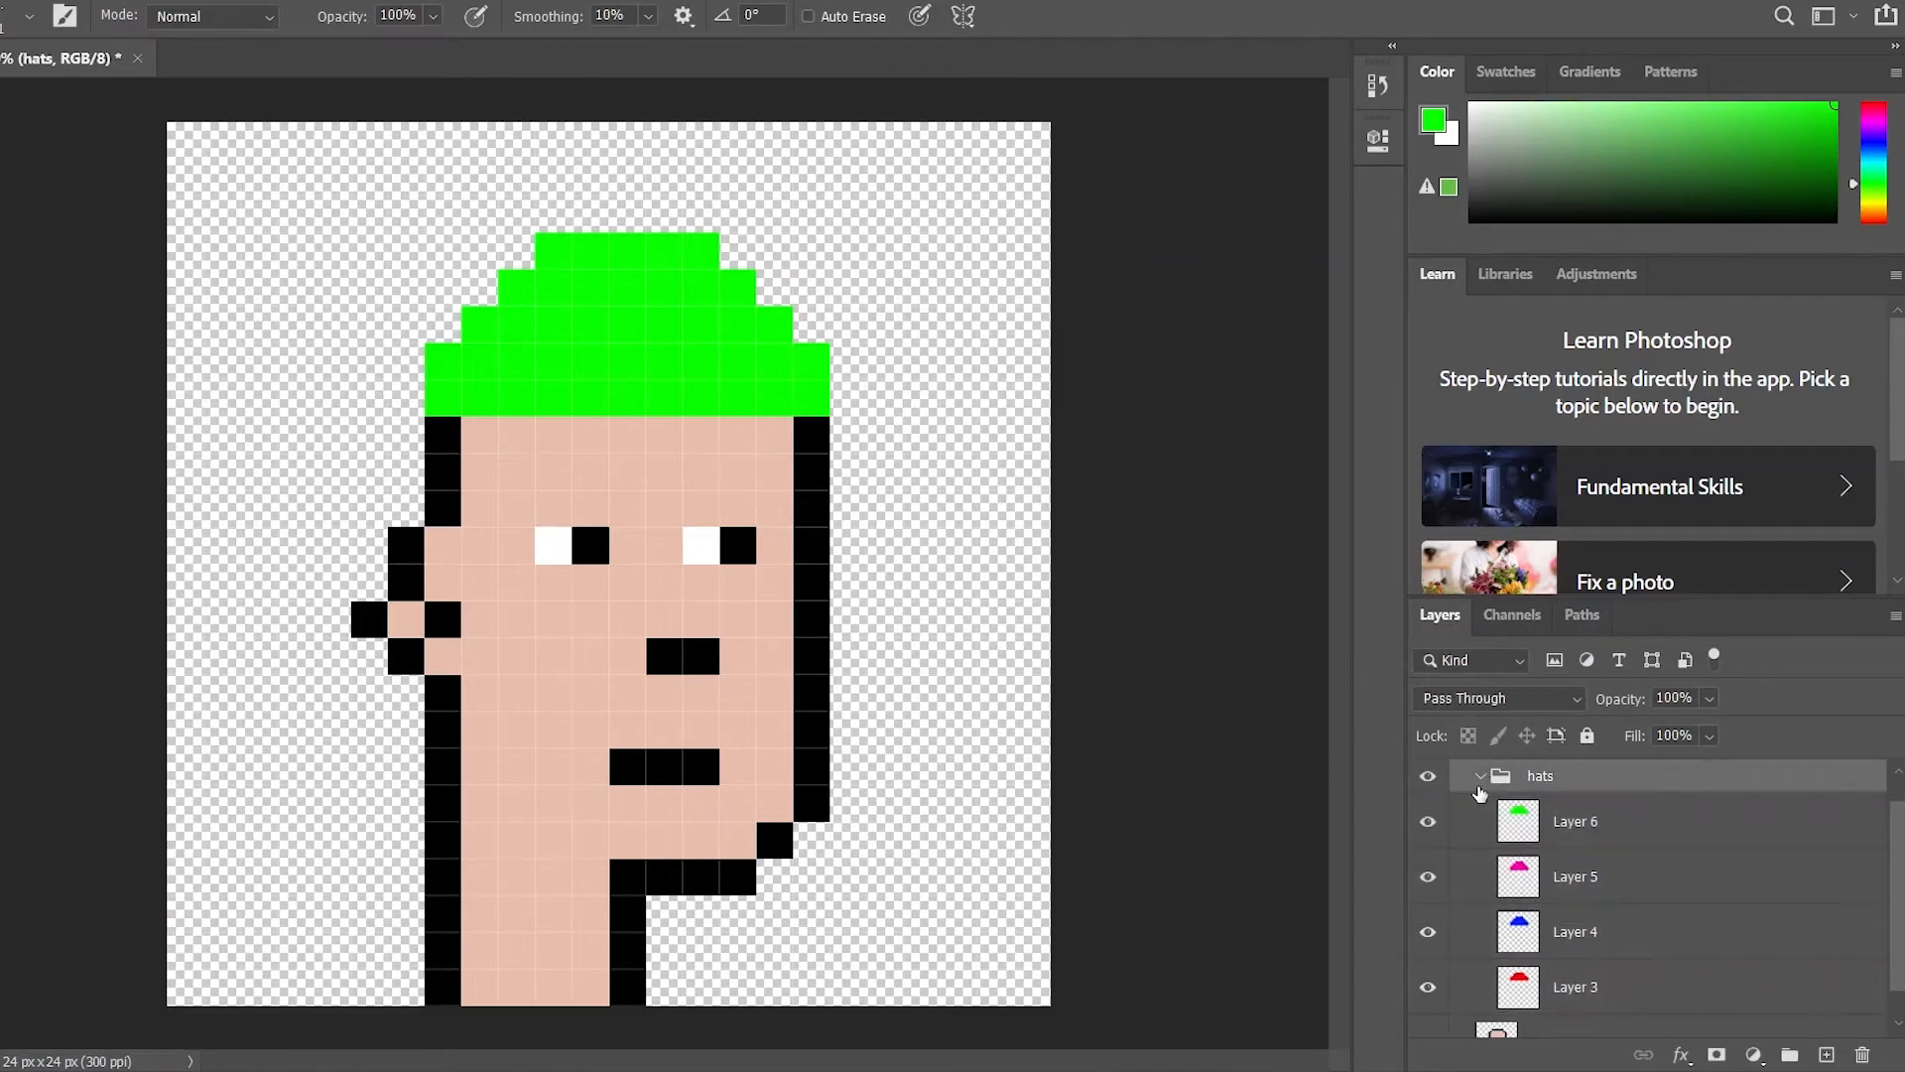
click(1481, 783)
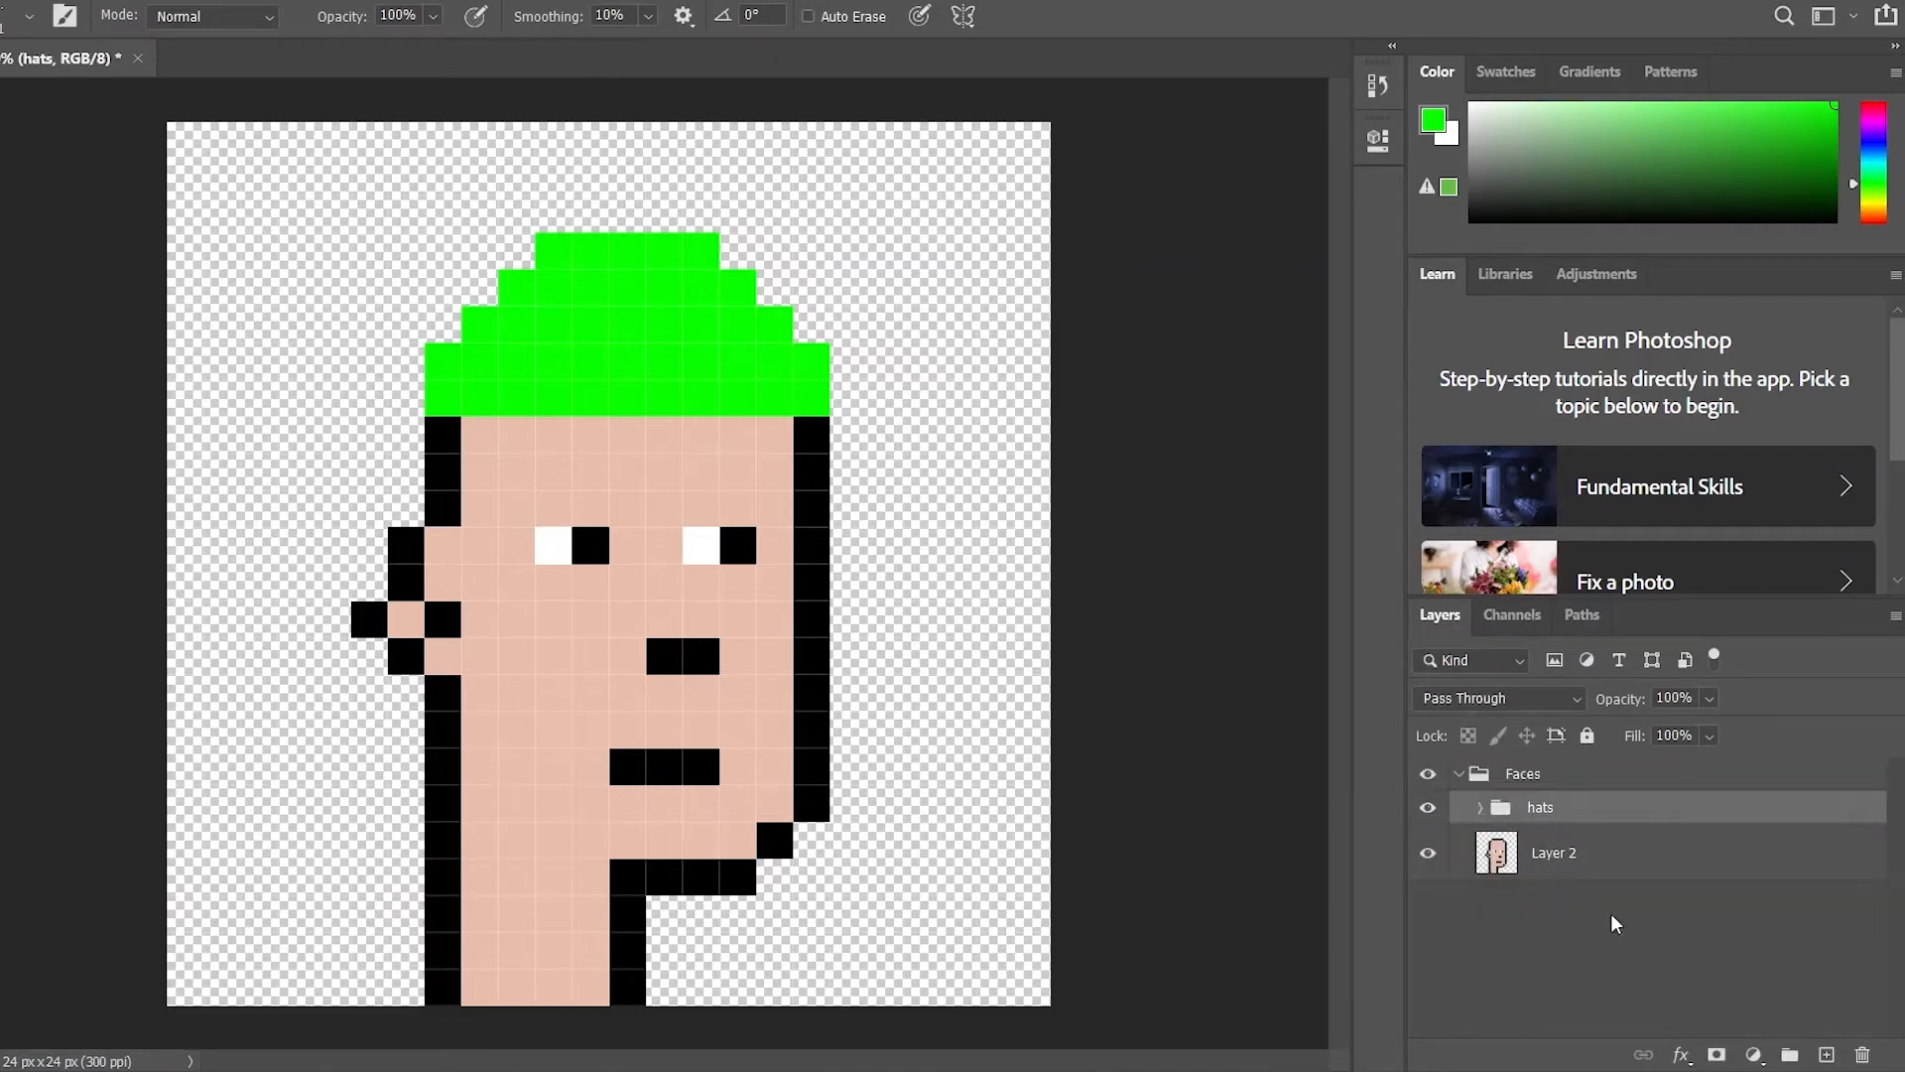
Move the hats group out of the Faces group and place it above Faces in the layer stack
click(1556, 974)
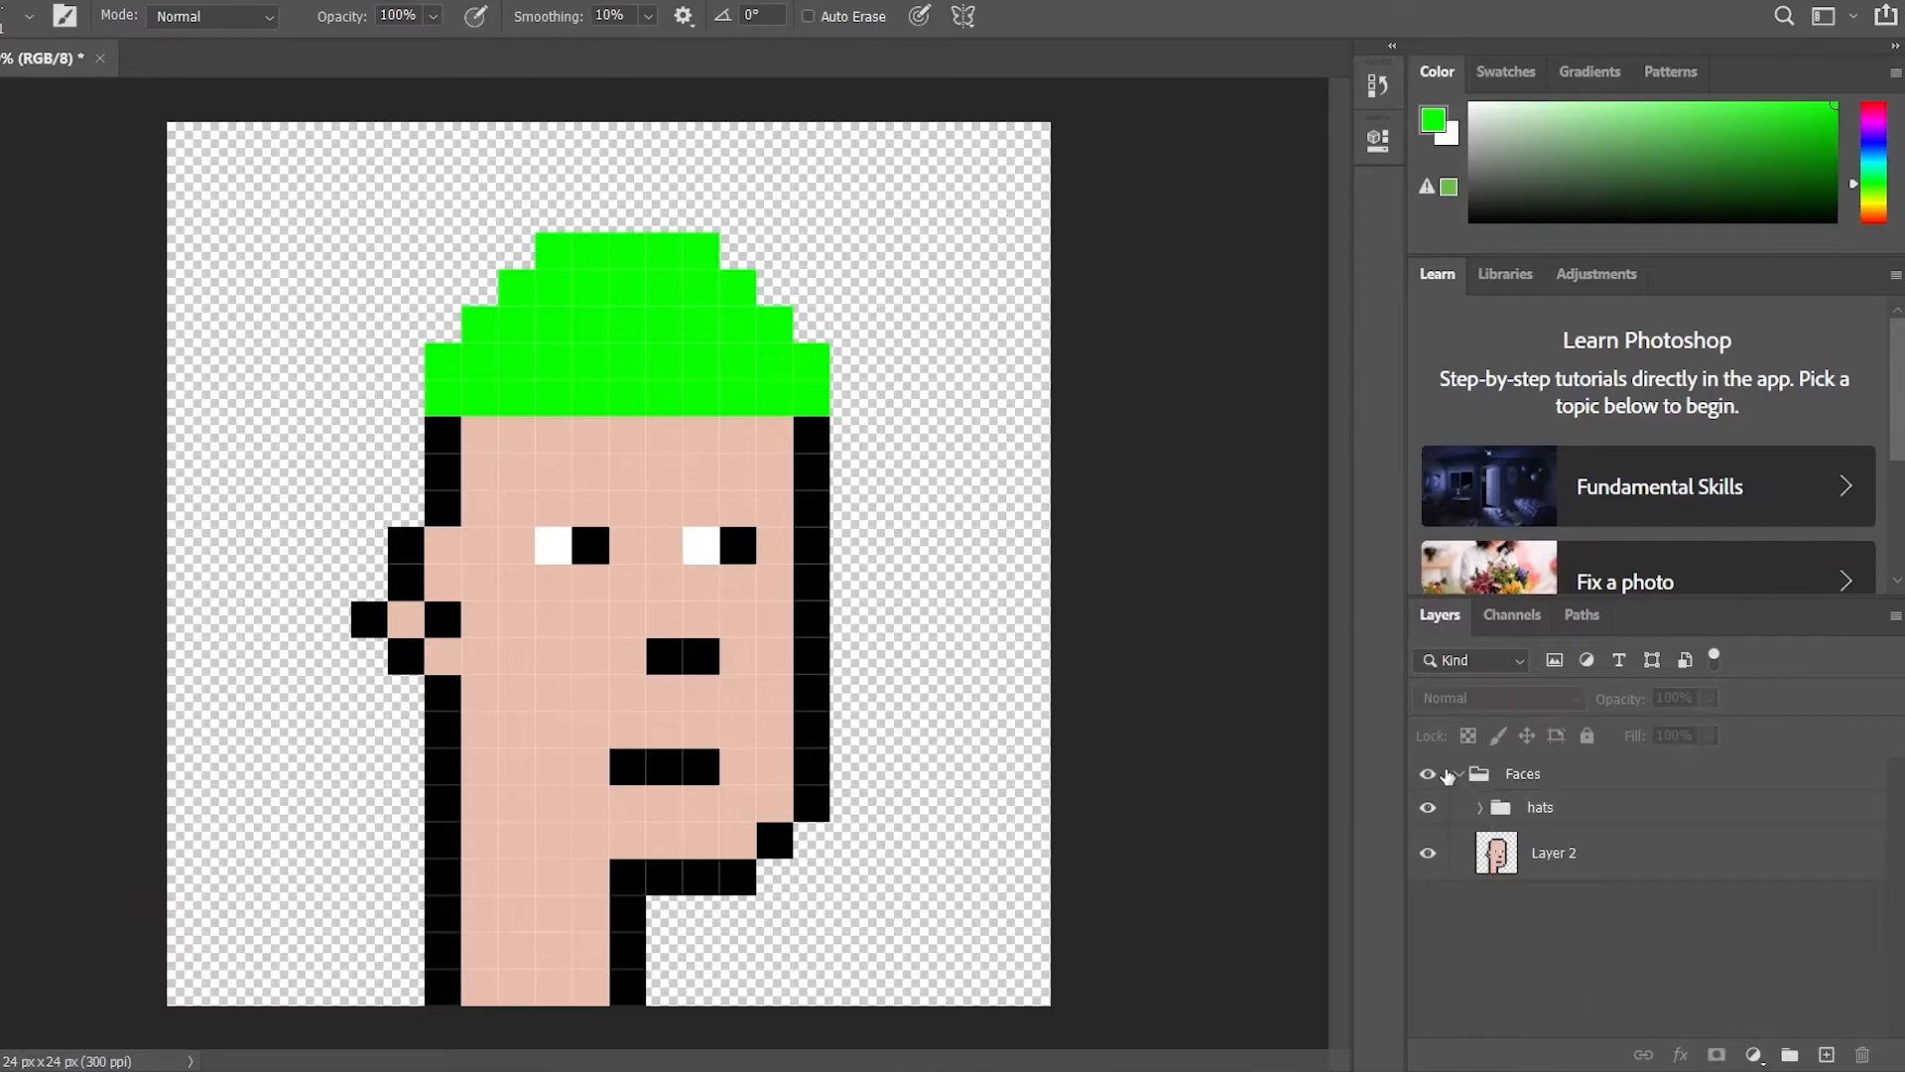
click(1441, 773)
click(1429, 774)
click(1460, 775)
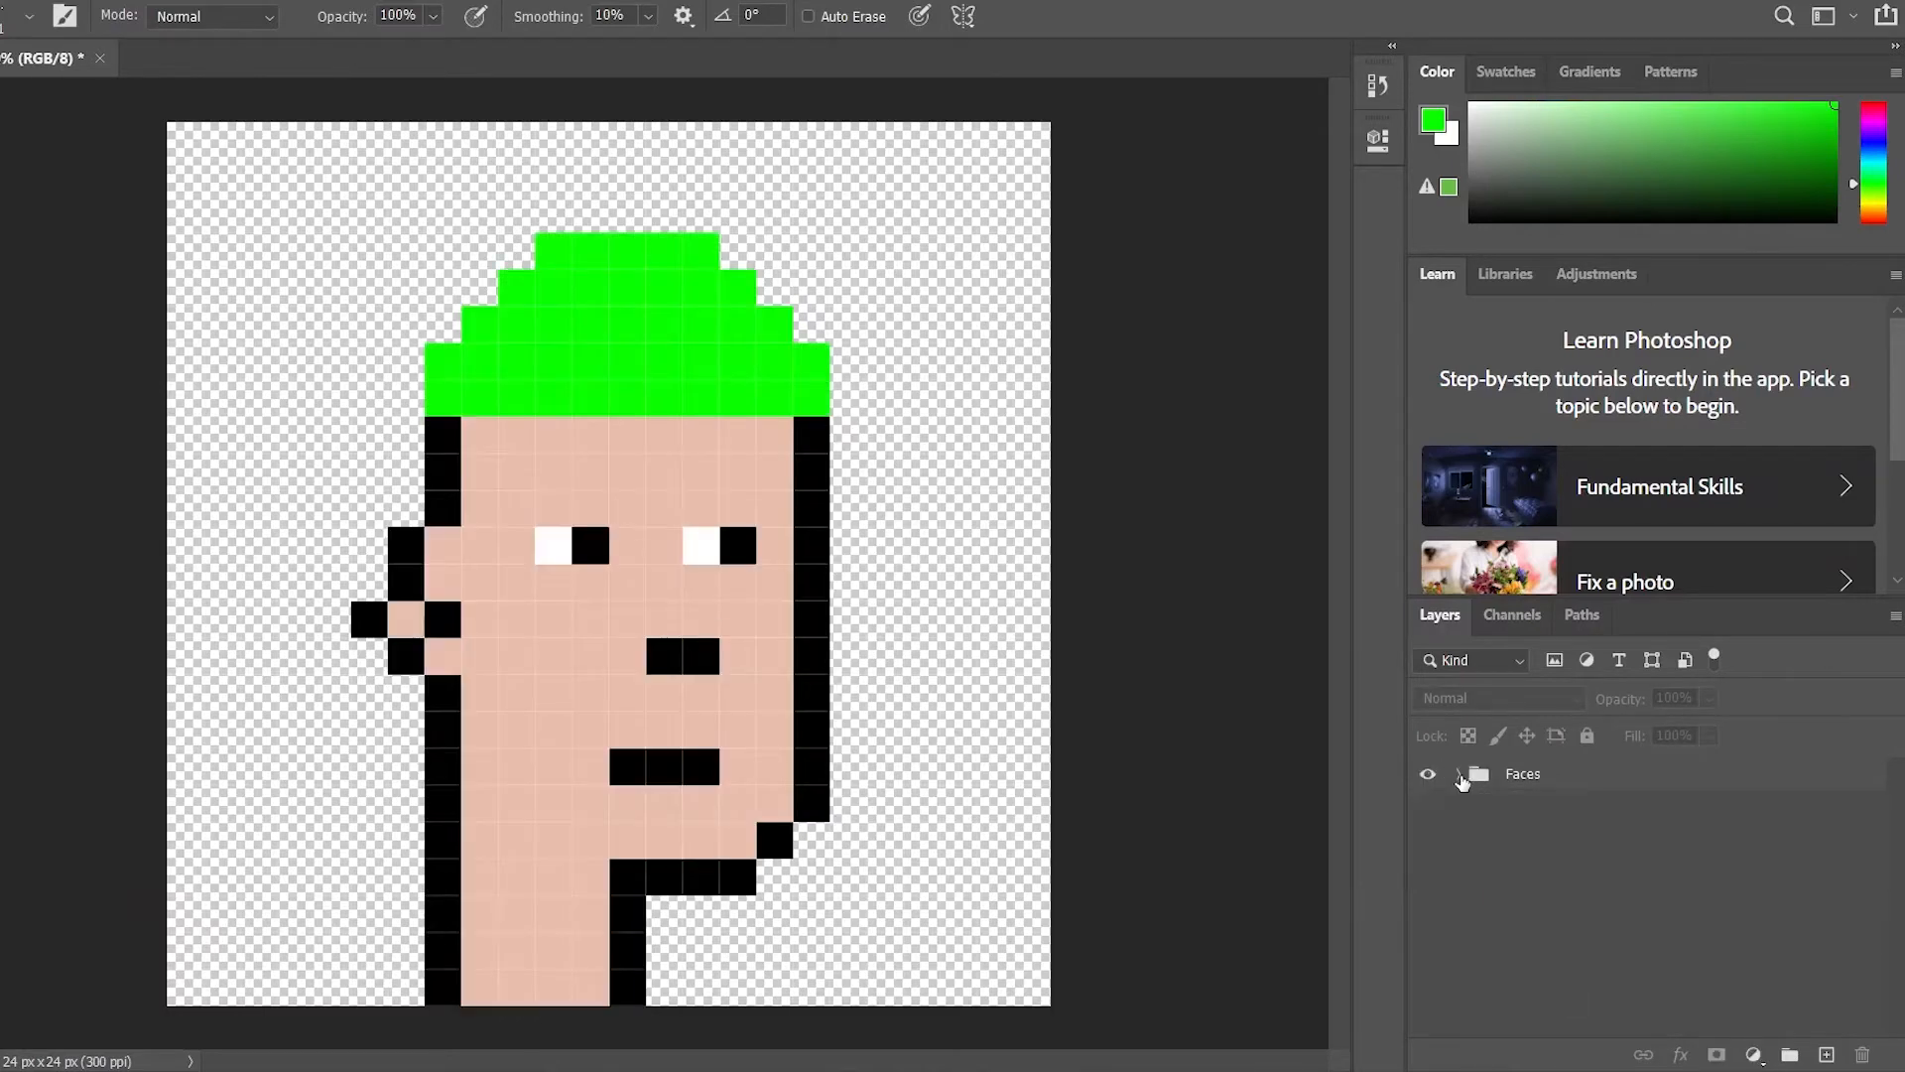
click(1458, 776)
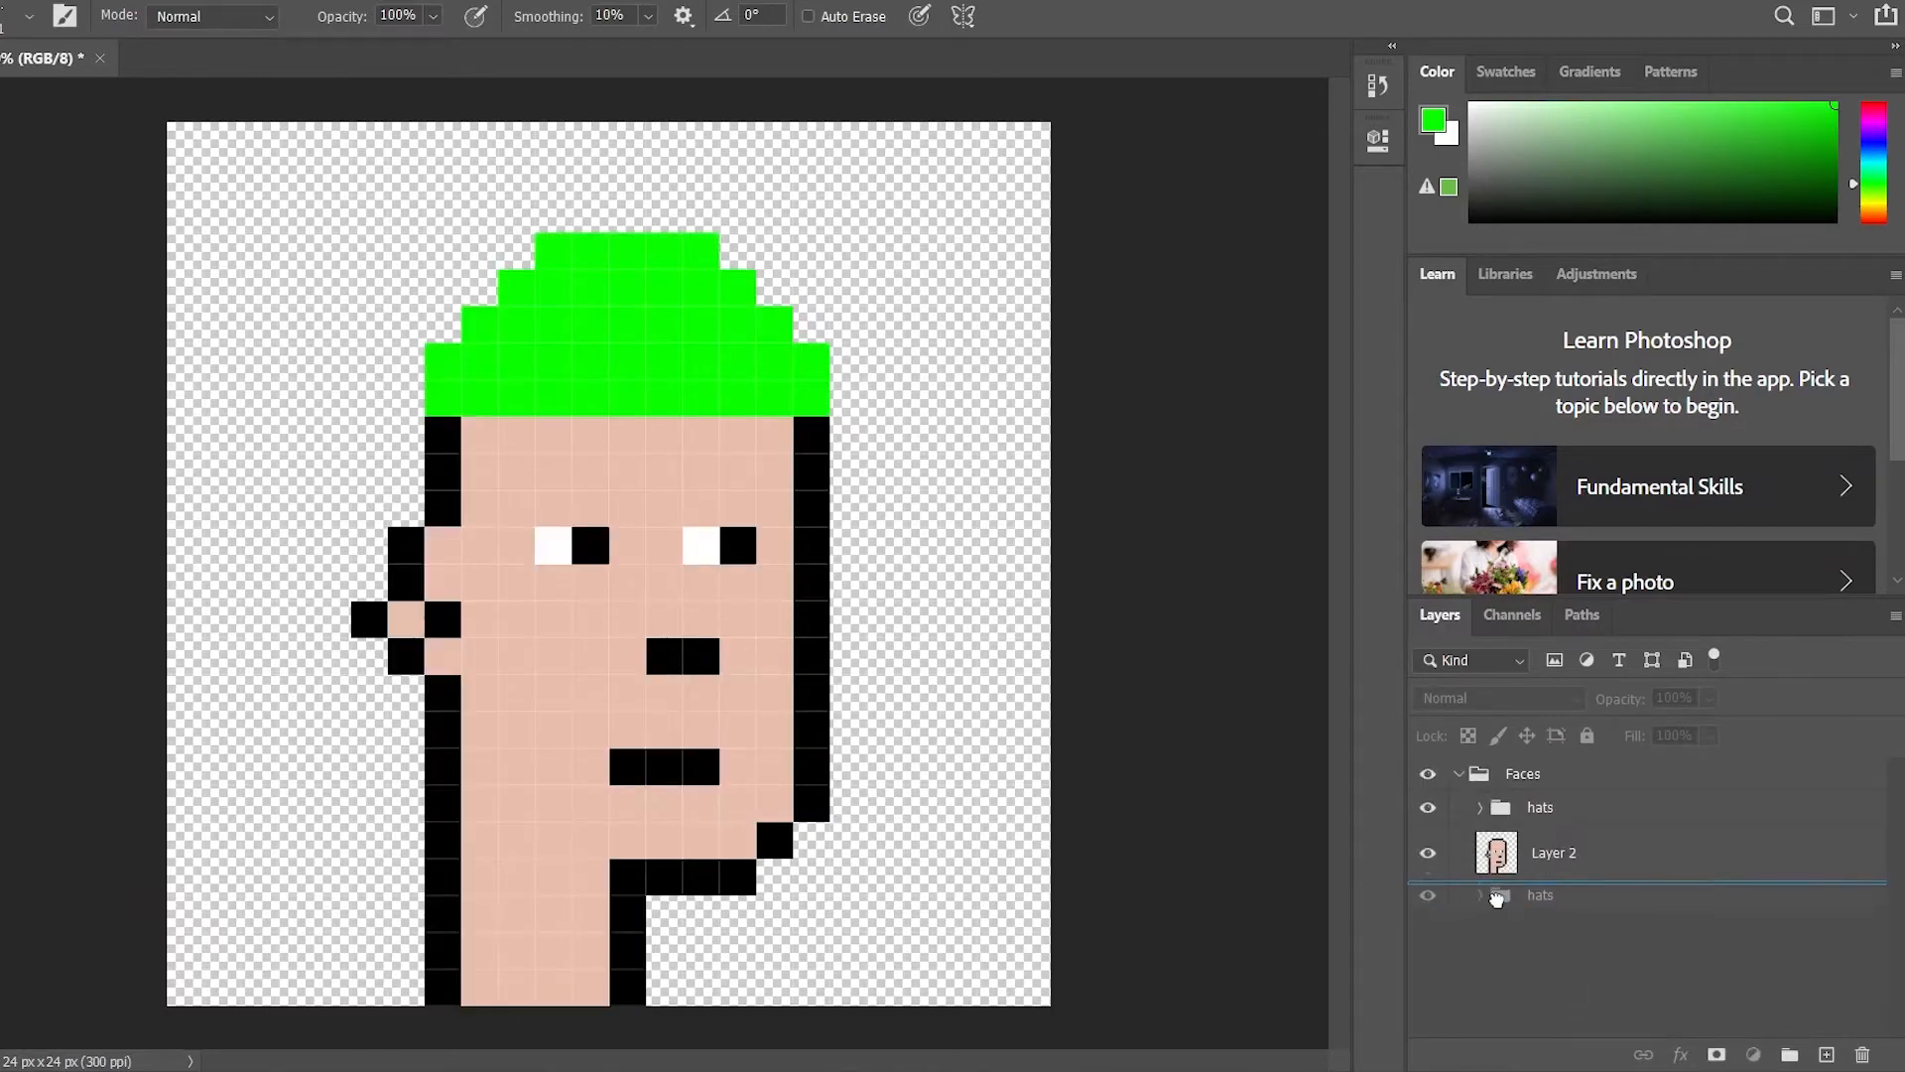
drag(1497, 917, 1515, 890)
click(1506, 885)
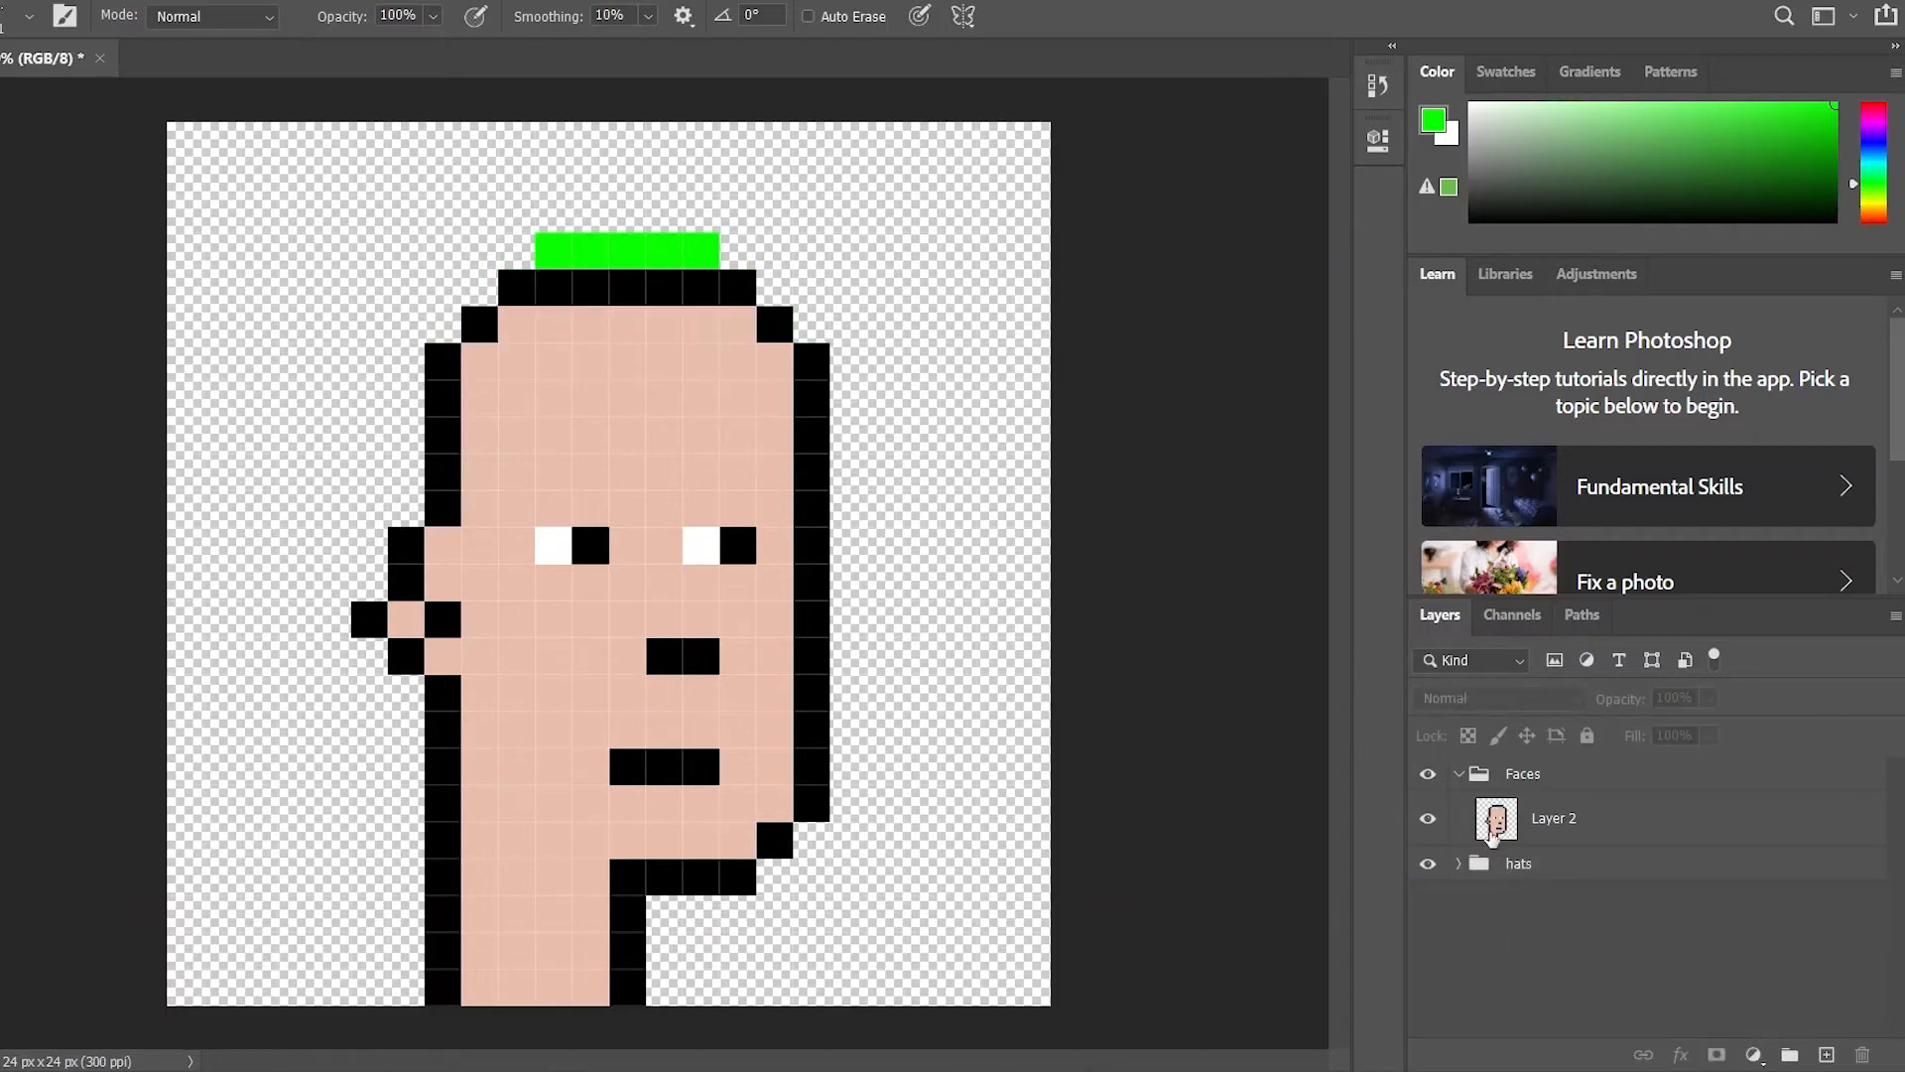
click(1459, 775)
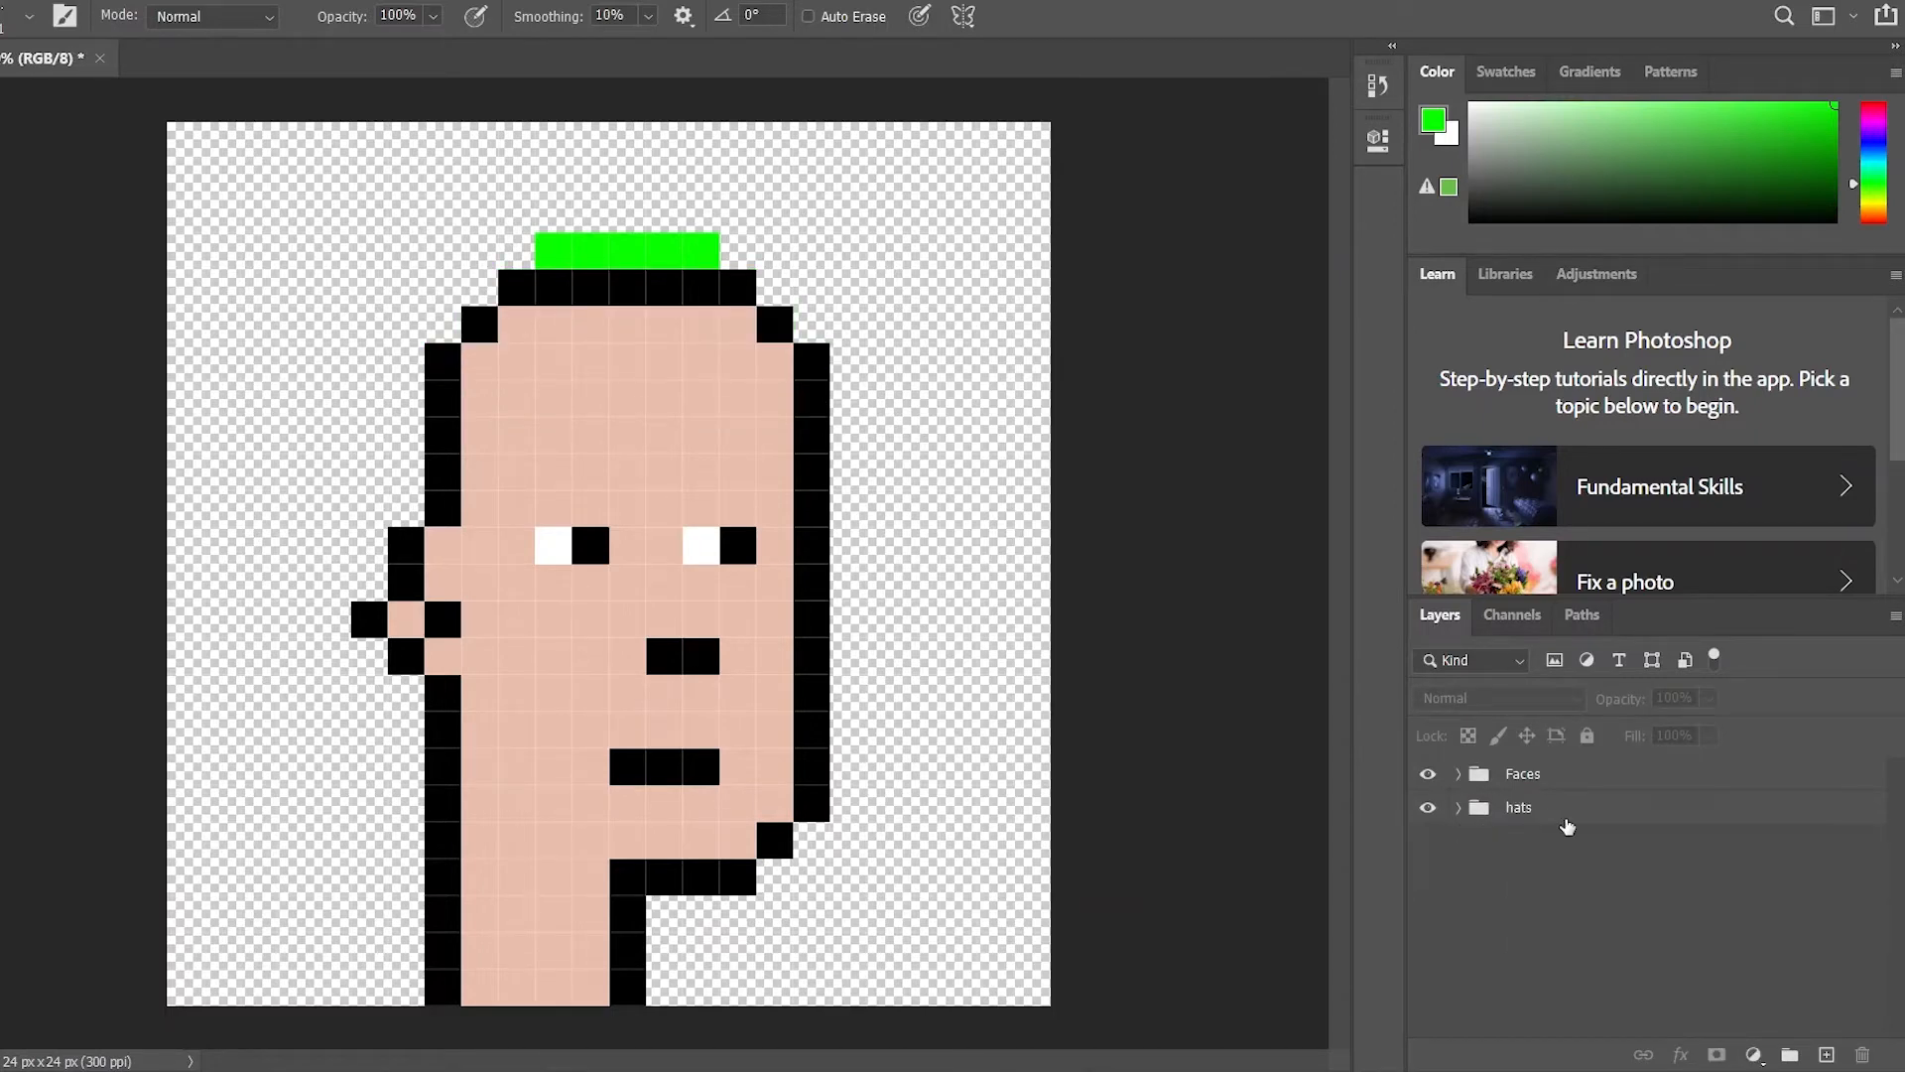
drag(1544, 819, 1500, 759)
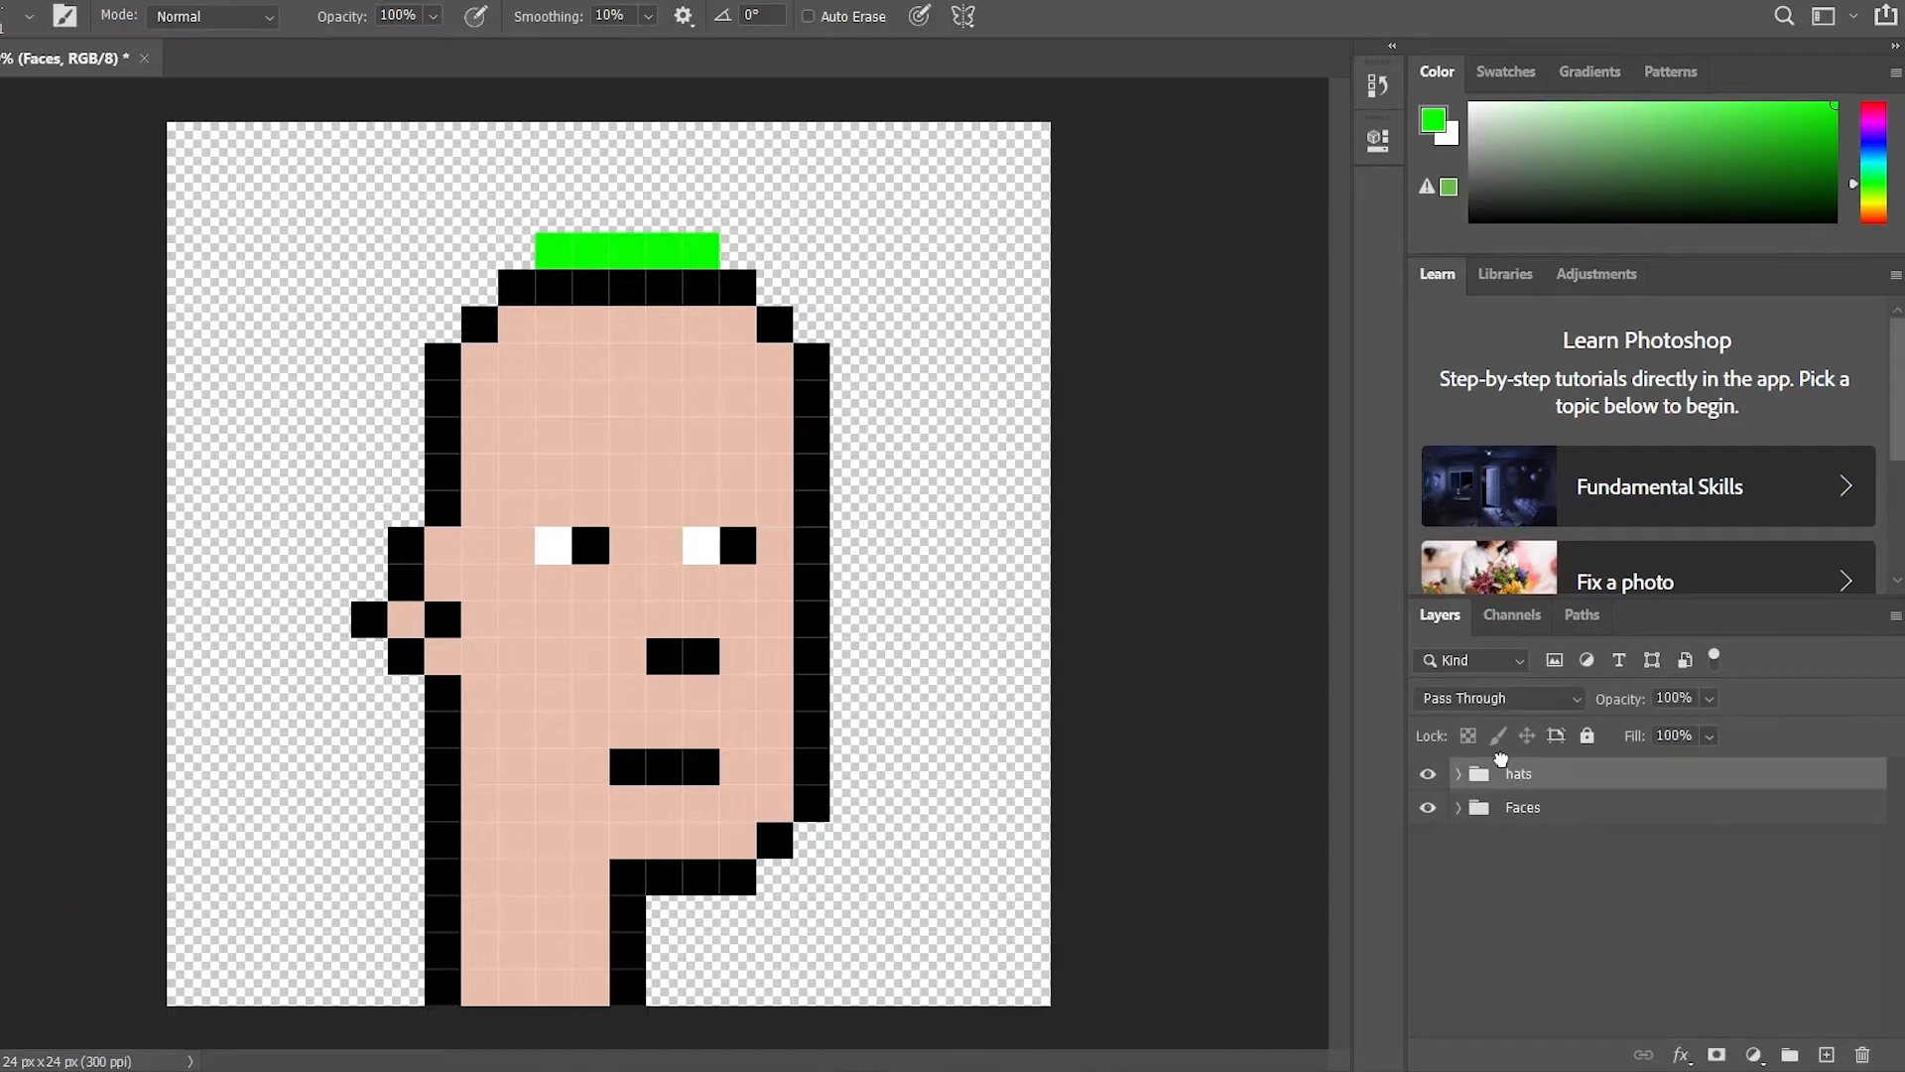
click(1481, 865)
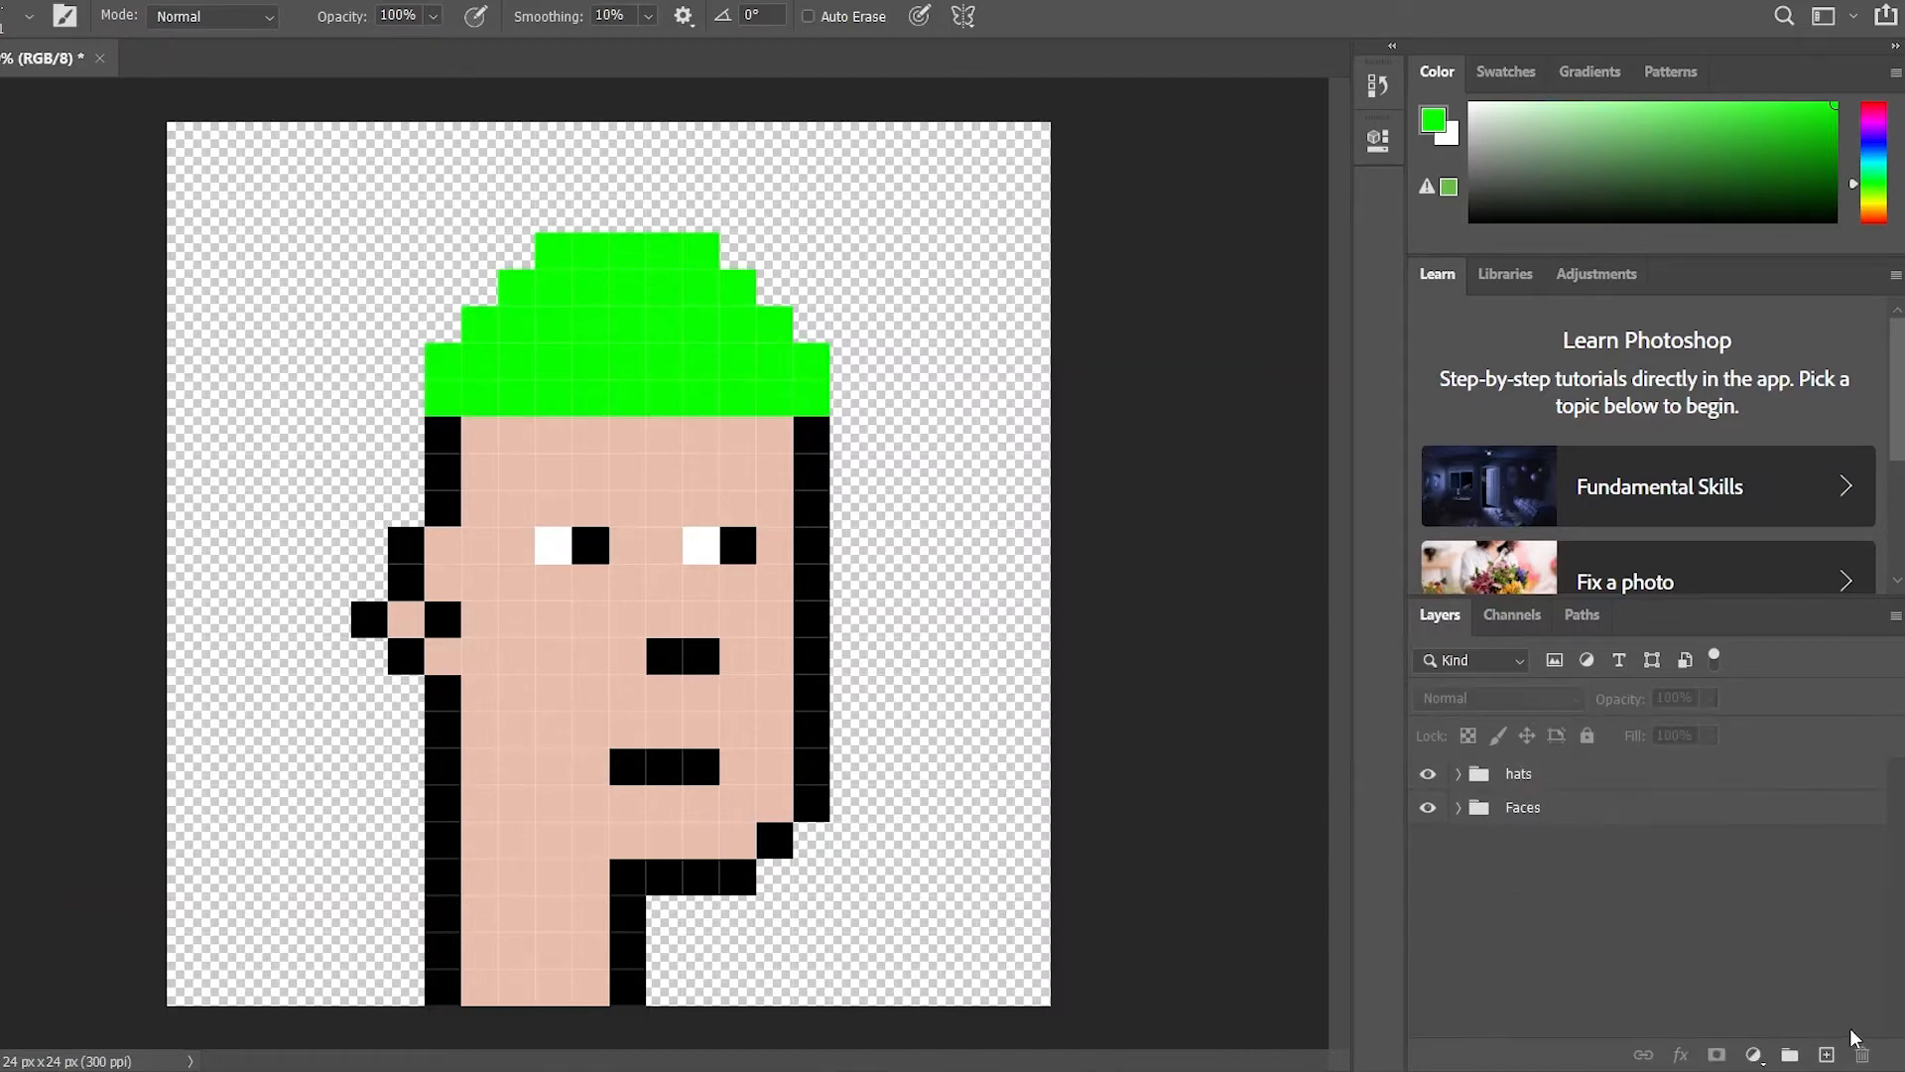
Add a new layer above the hats group, hide the hats and set the foreground colour to white
click(1829, 1054)
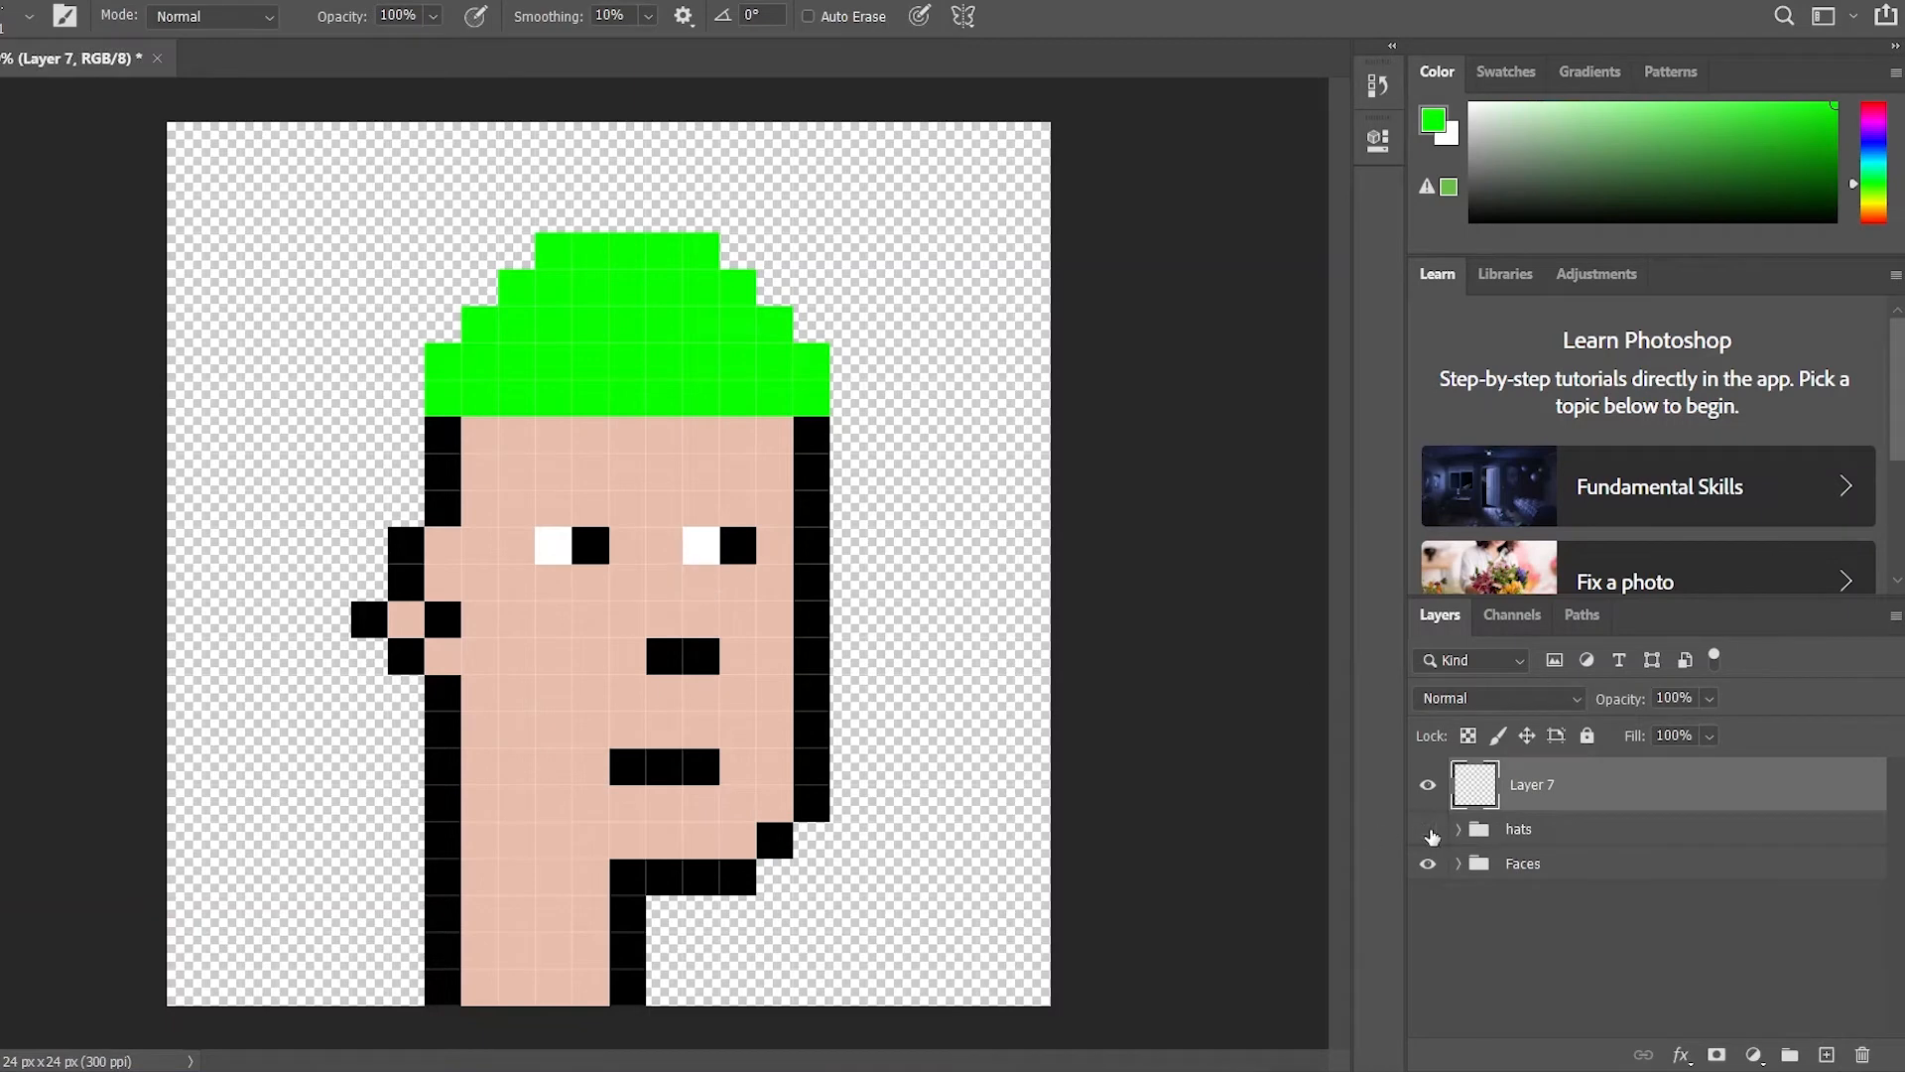
click(1429, 830)
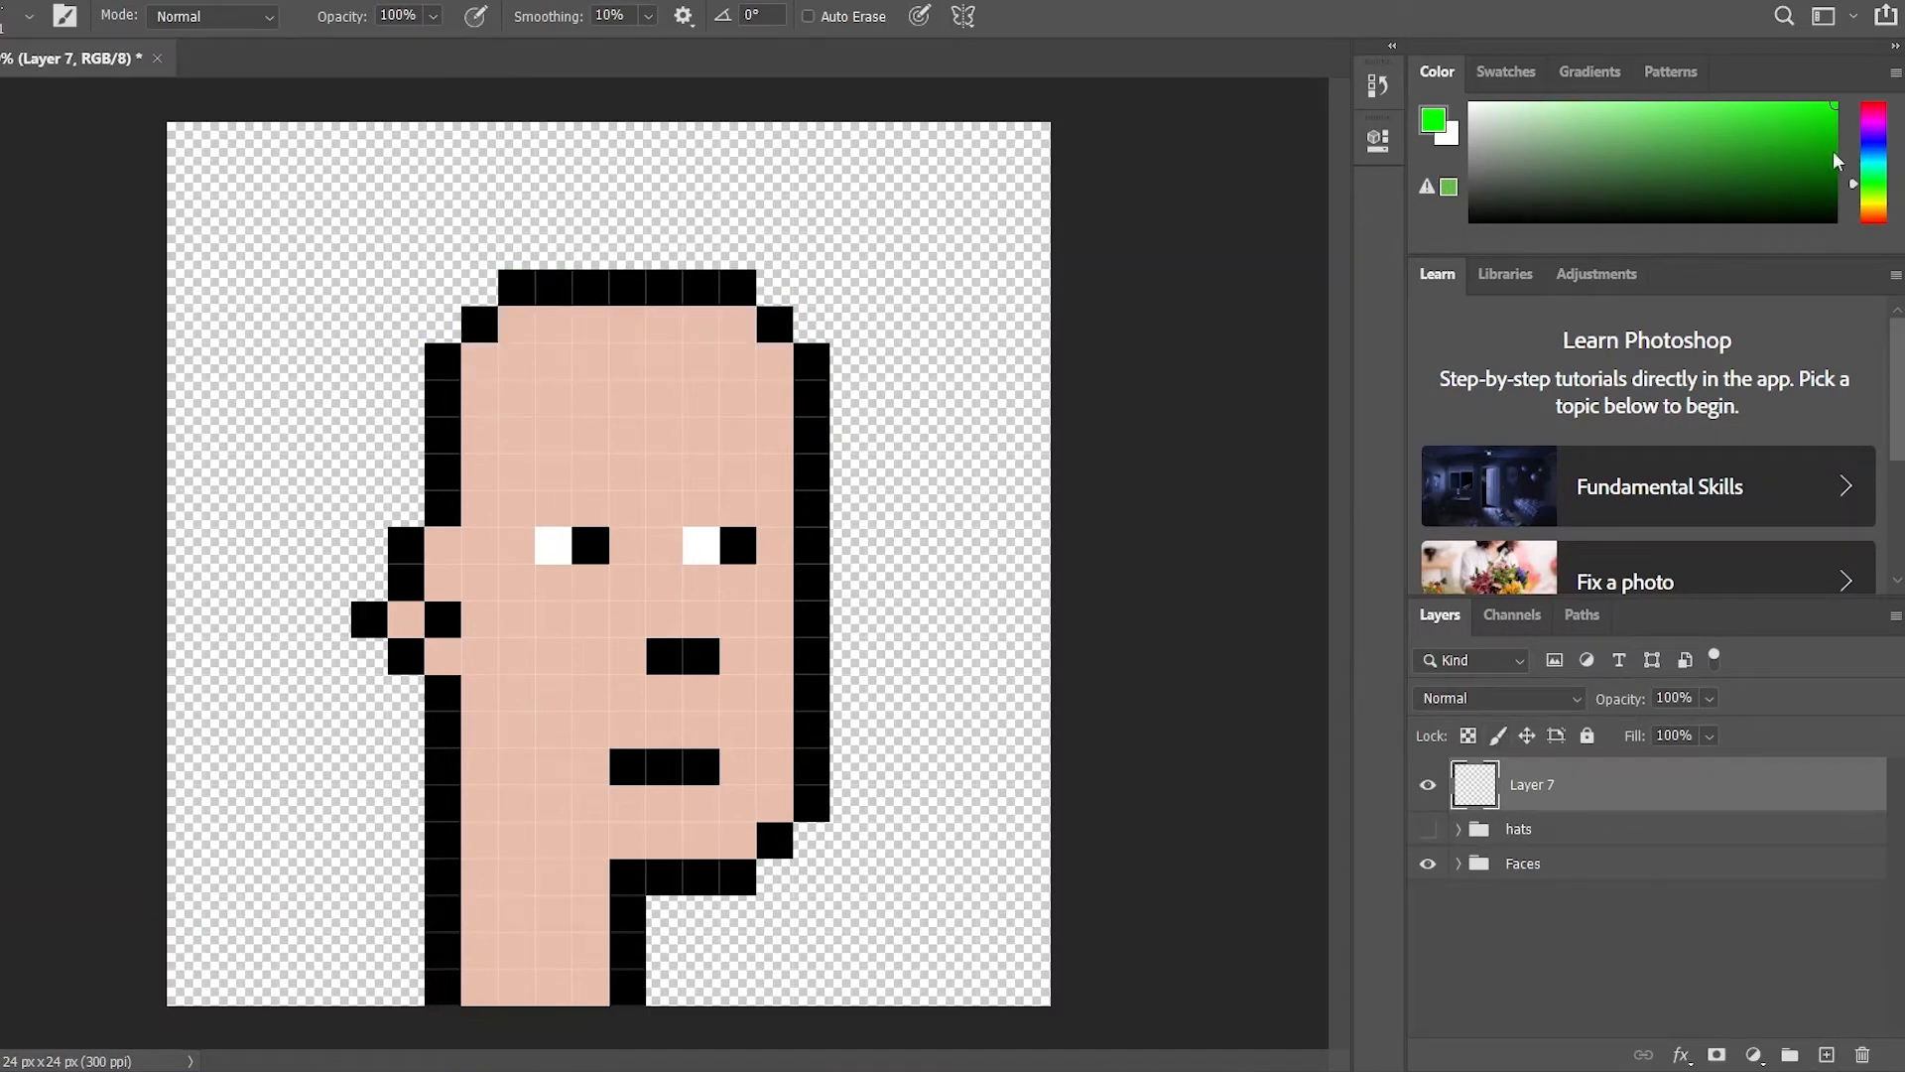
drag(1834, 159, 1455, 98)
mouse_move(518, 493)
mouse_down()
mouse_move(634, 502)
mouse_move(639, 564)
mouse_move(628, 587)
mouse_move(529, 583)
mouse_move(536, 533)
mouse_up()
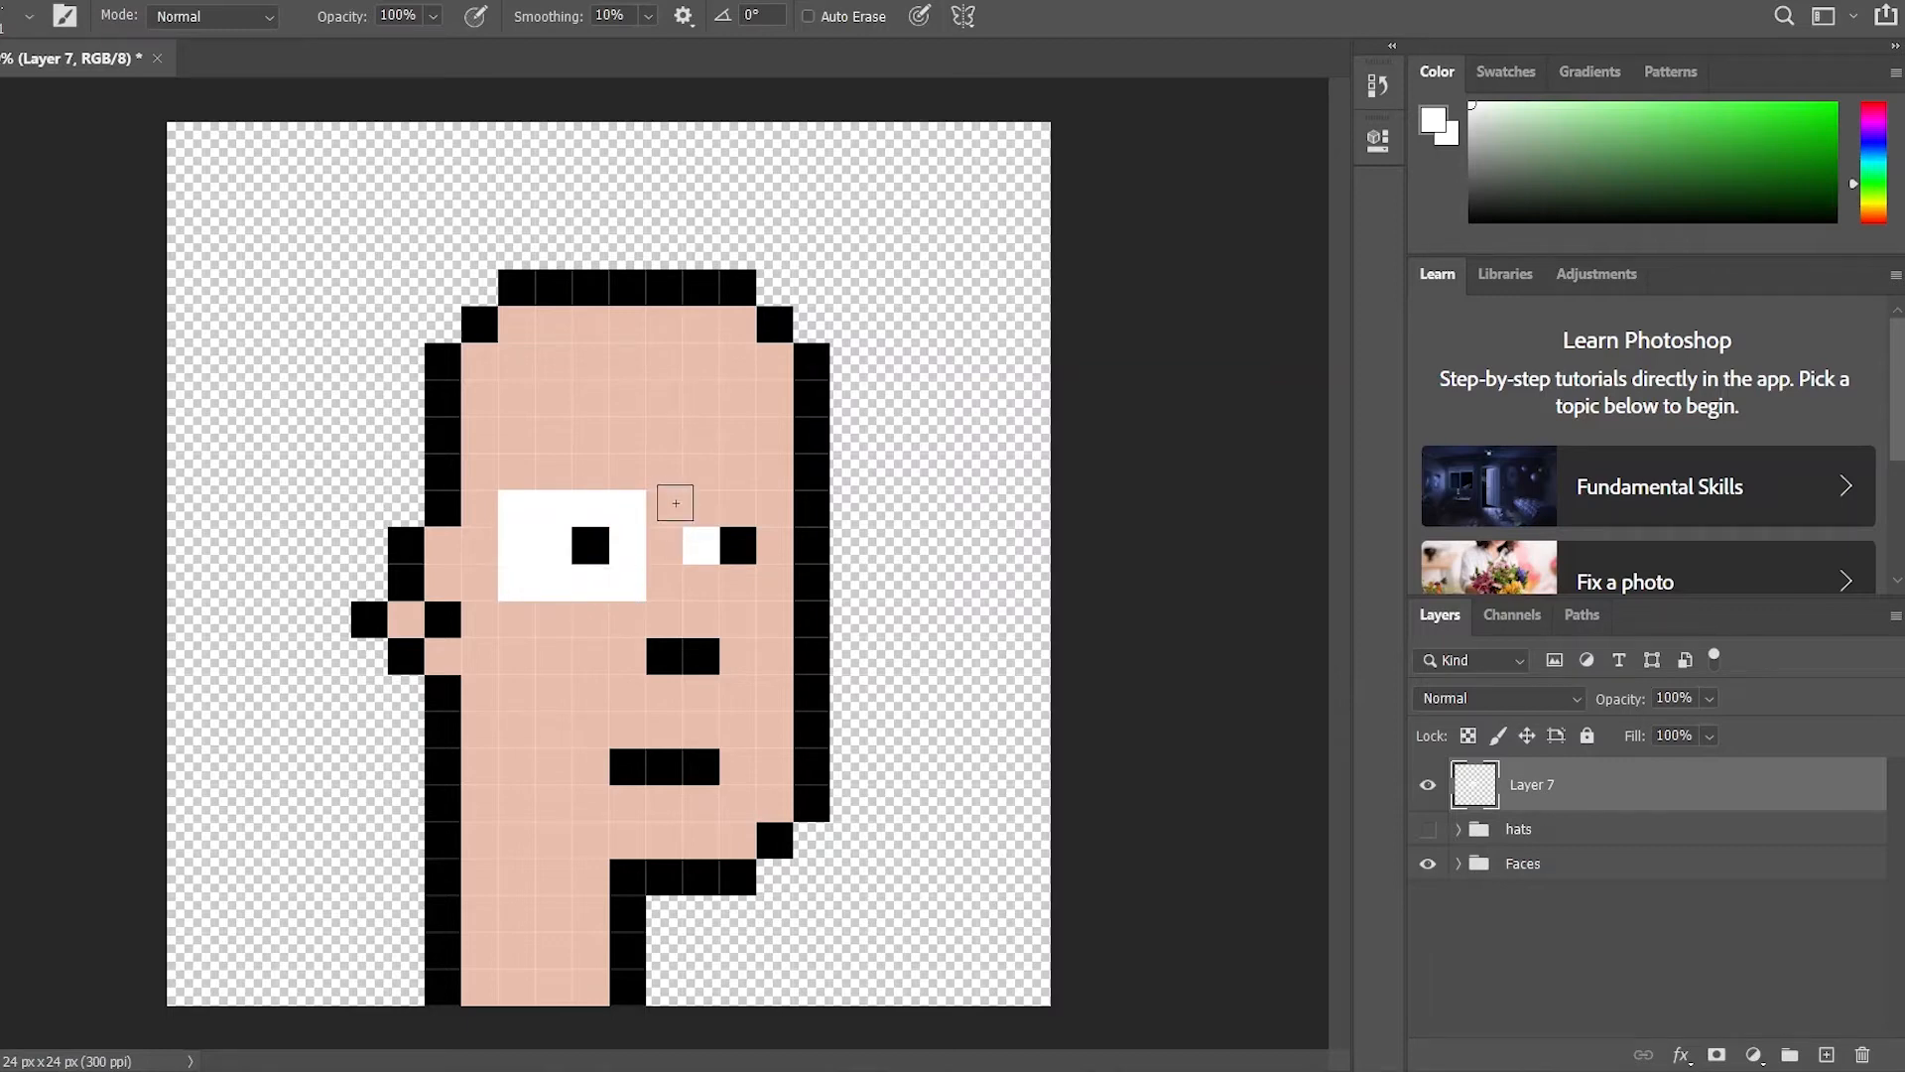
key(ctrl+z)
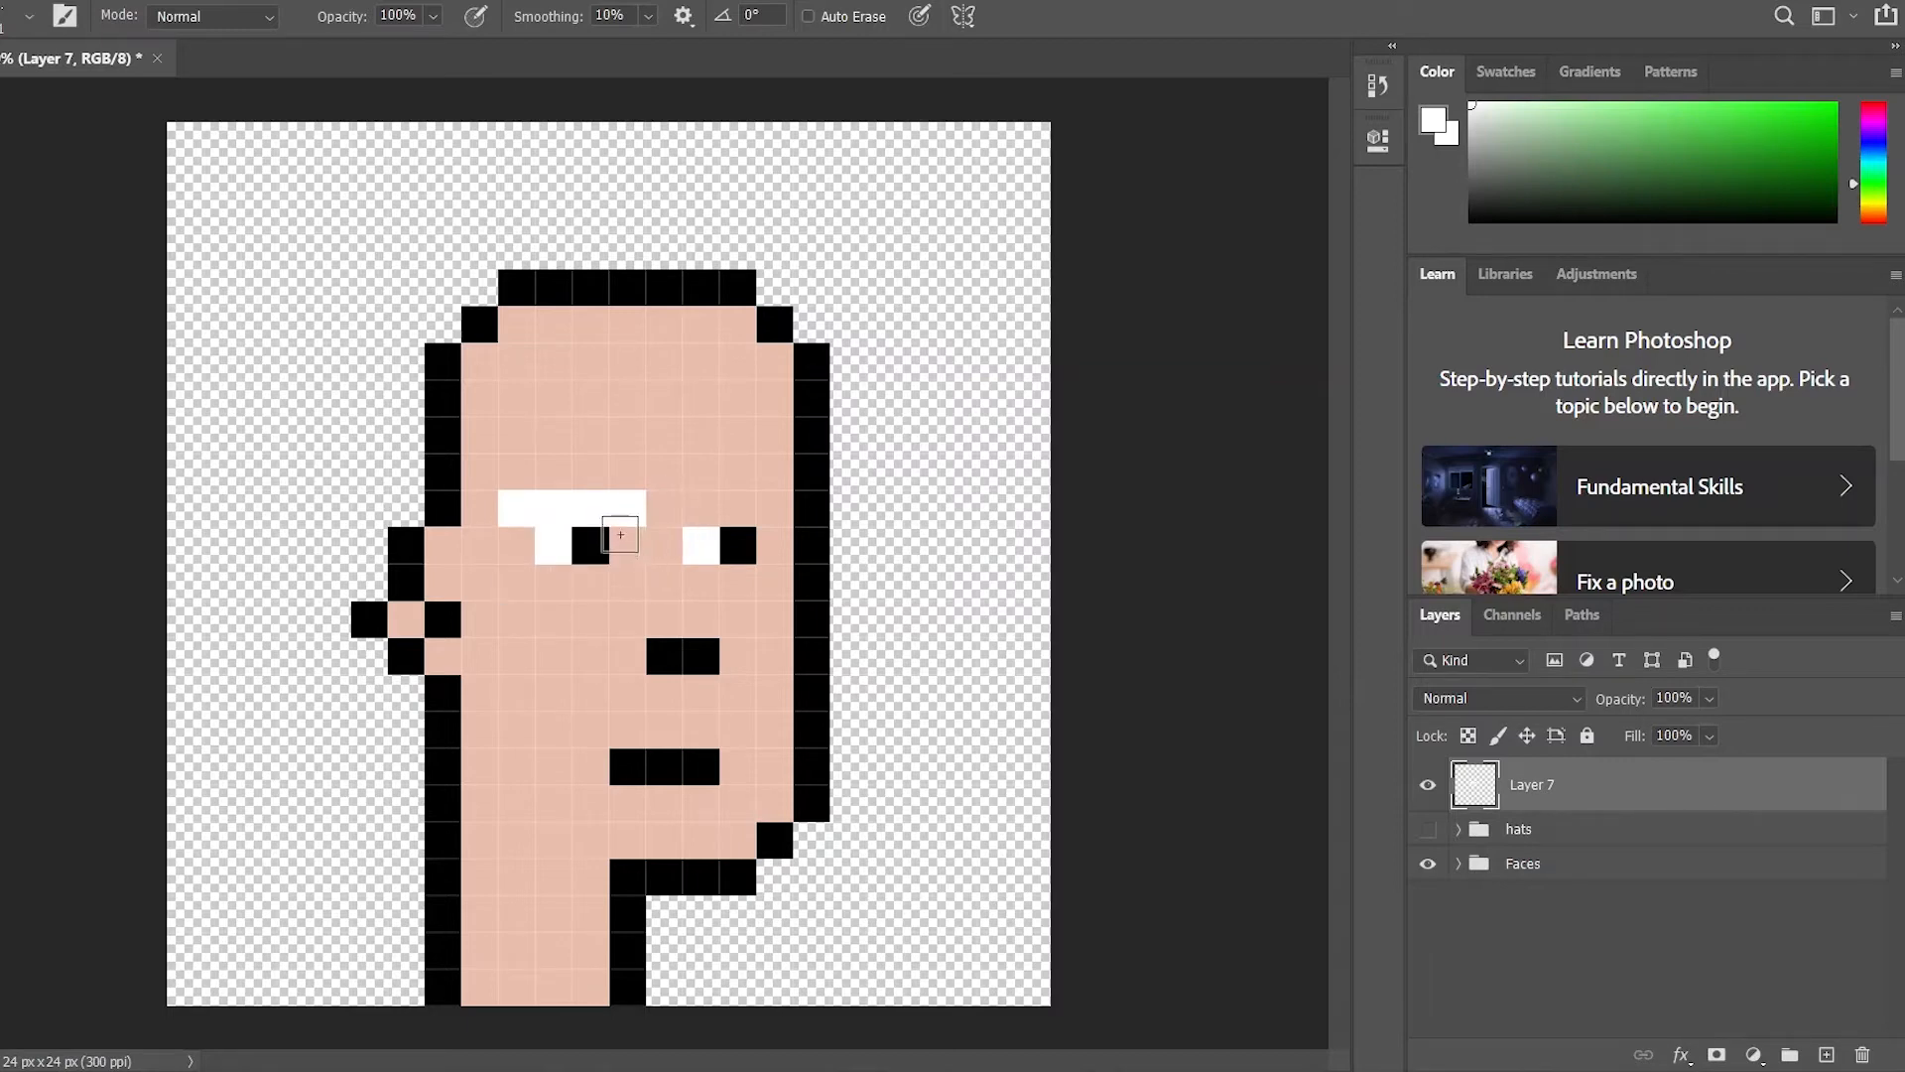
key(ctrl+z)
Paint a three-by-three white frame around each pupil and join the two frames with a one-pixel white bridge
mouse_move(561, 538)
mouse_down()
mouse_move(644, 503)
mouse_move(632, 583)
mouse_move(559, 575)
mouse_up()
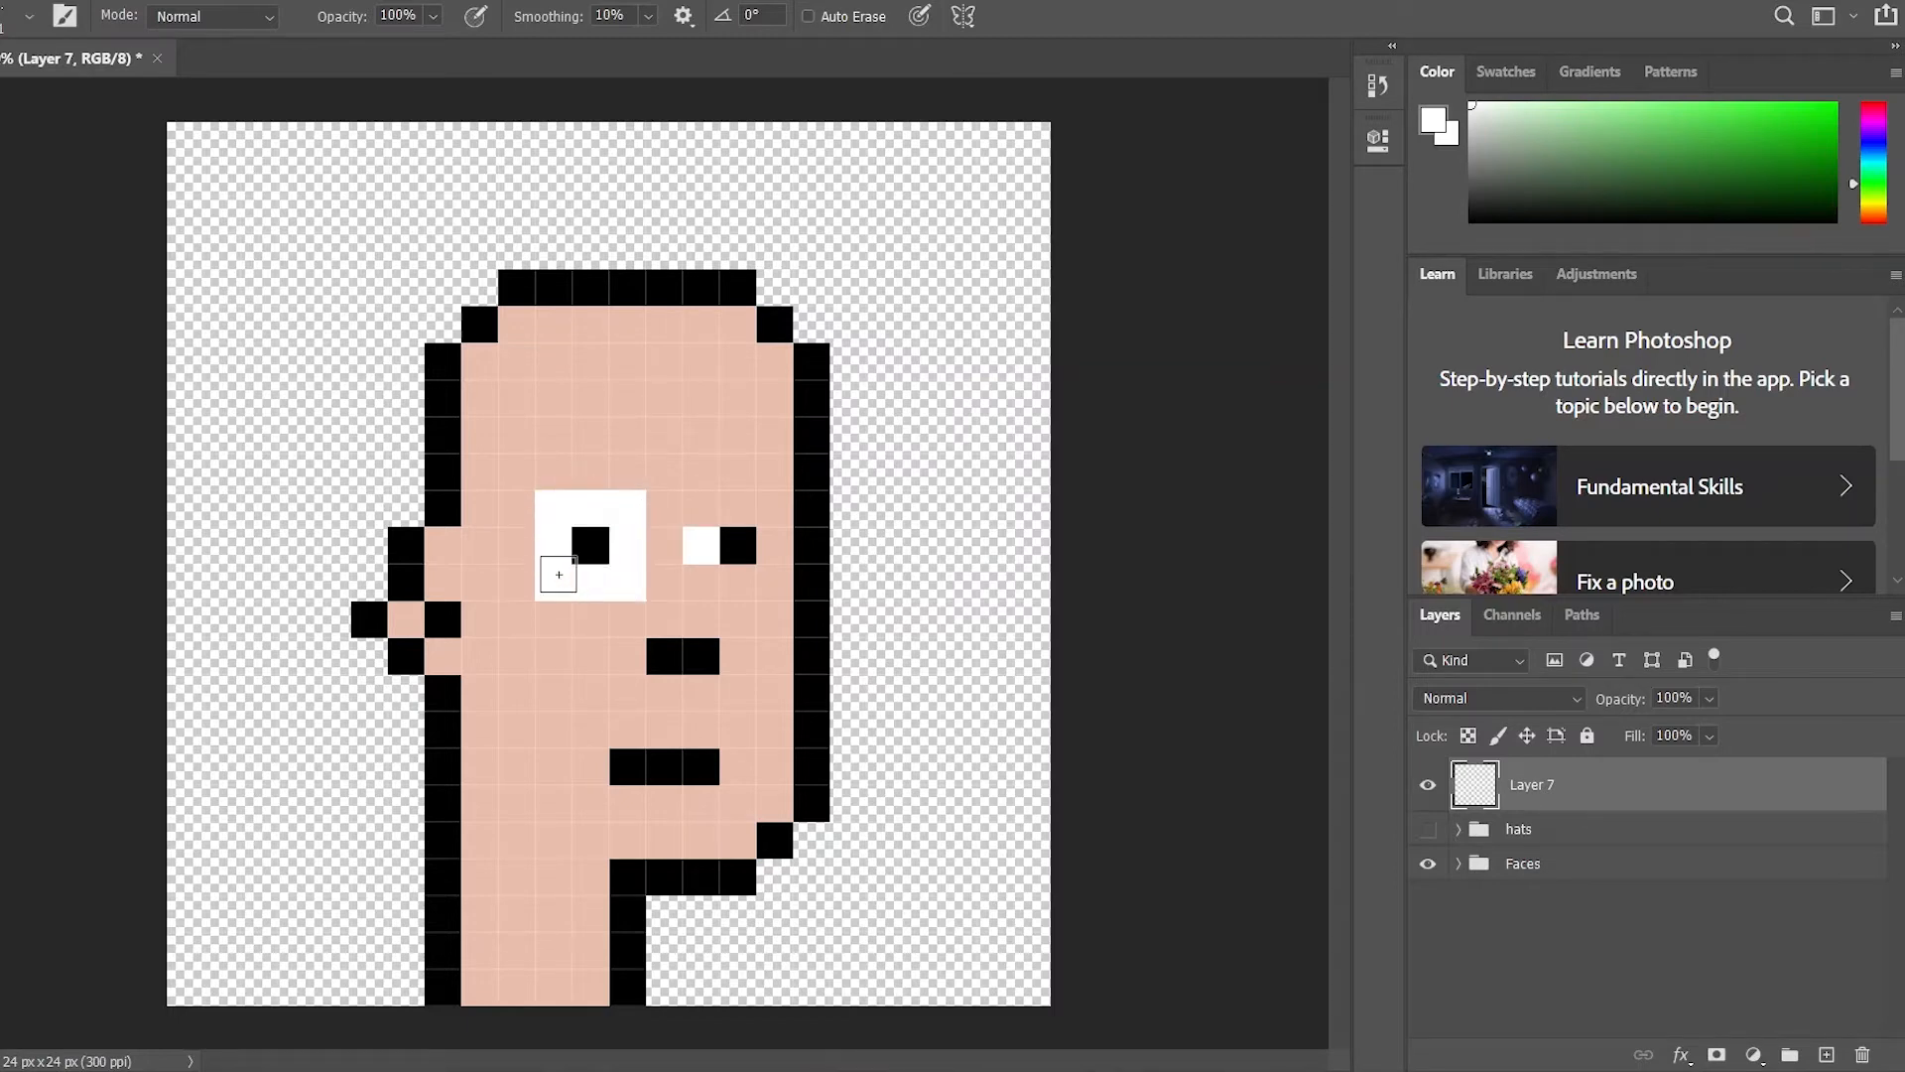
mouse_move(677, 546)
mouse_down()
mouse_move(698, 492)
mouse_move(778, 501)
mouse_move(770, 578)
mouse_move(698, 582)
mouse_up()
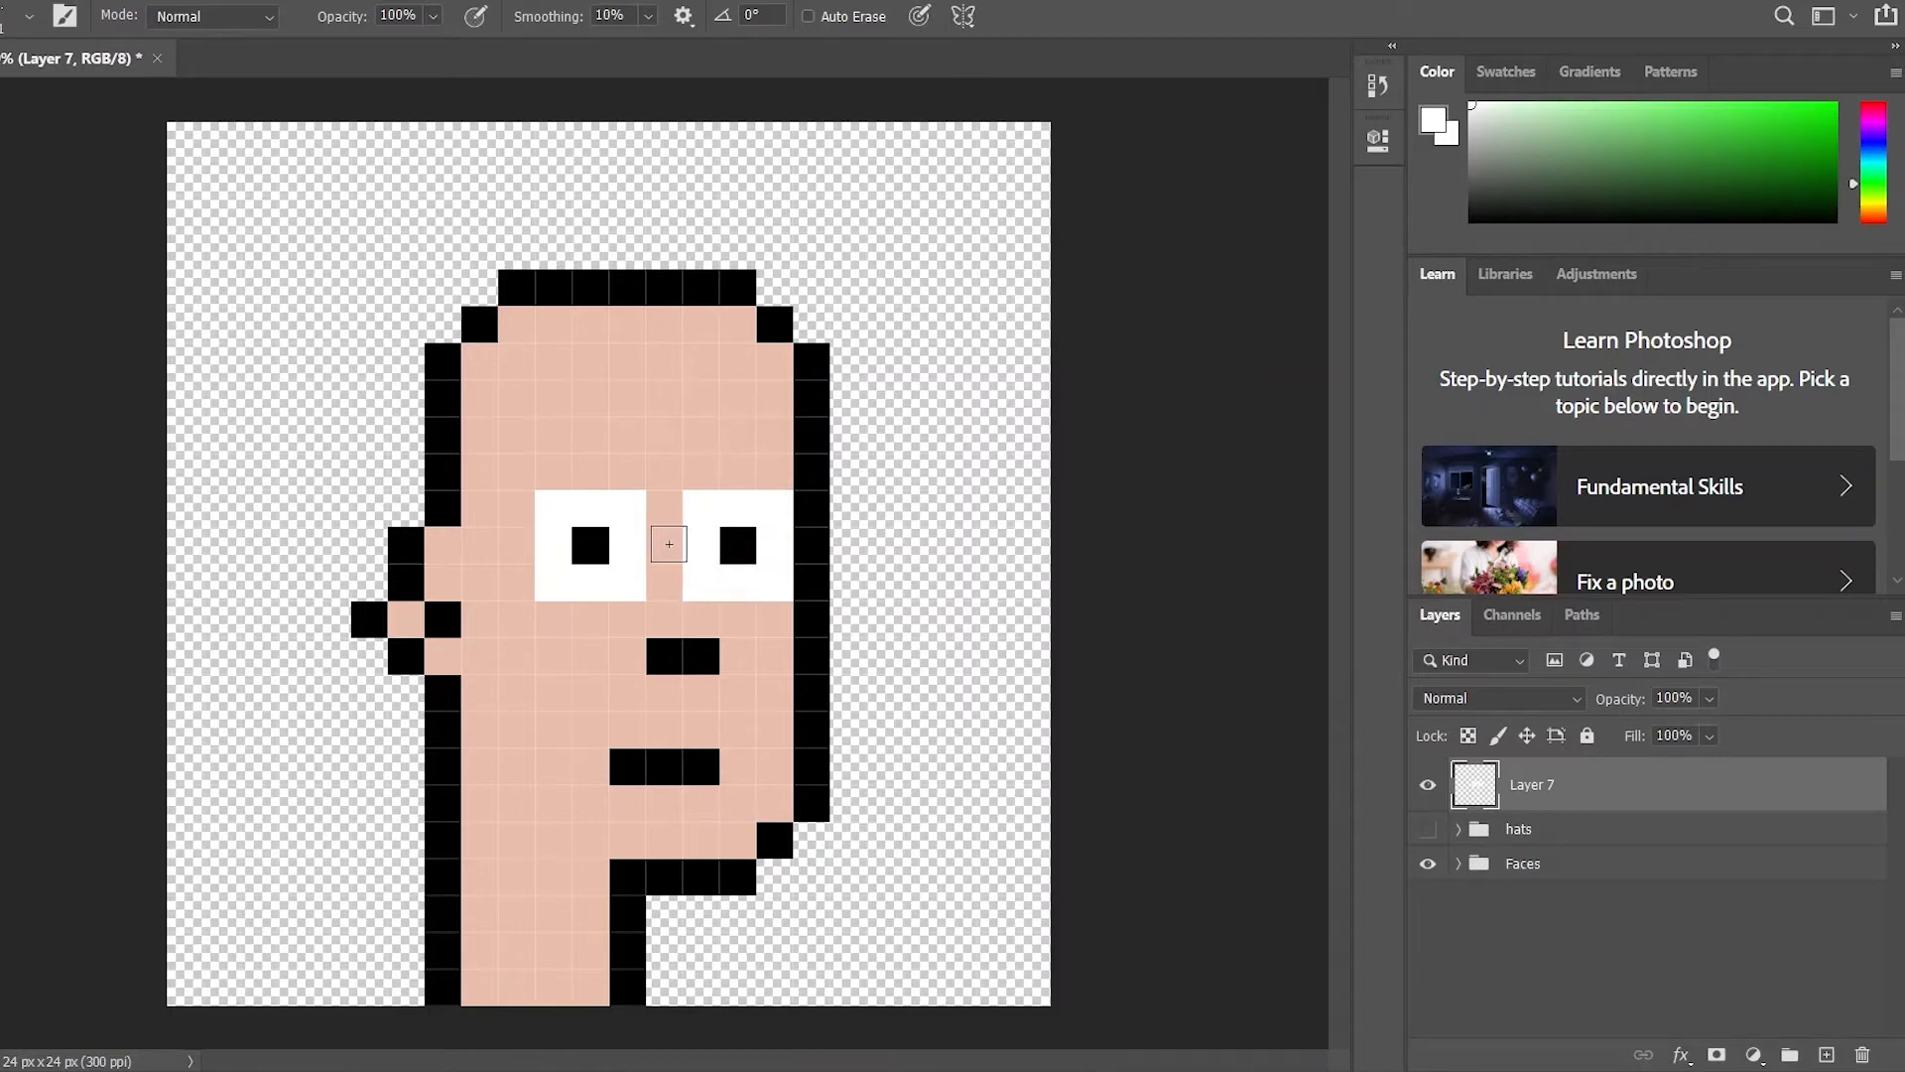
click(669, 544)
Add a white glasses arm reaching the back of the head, an extra row atop both frames and a second bridge pixel
mouse_move(523, 507)
mouse_down()
mouse_move(424, 506)
mouse_move(560, 518)
mouse_move(532, 504)
mouse_move(560, 465)
mouse_move(720, 498)
mouse_move(692, 488)
mouse_move(701, 467)
mouse_move(779, 467)
mouse_up()
key(ctrl+z)
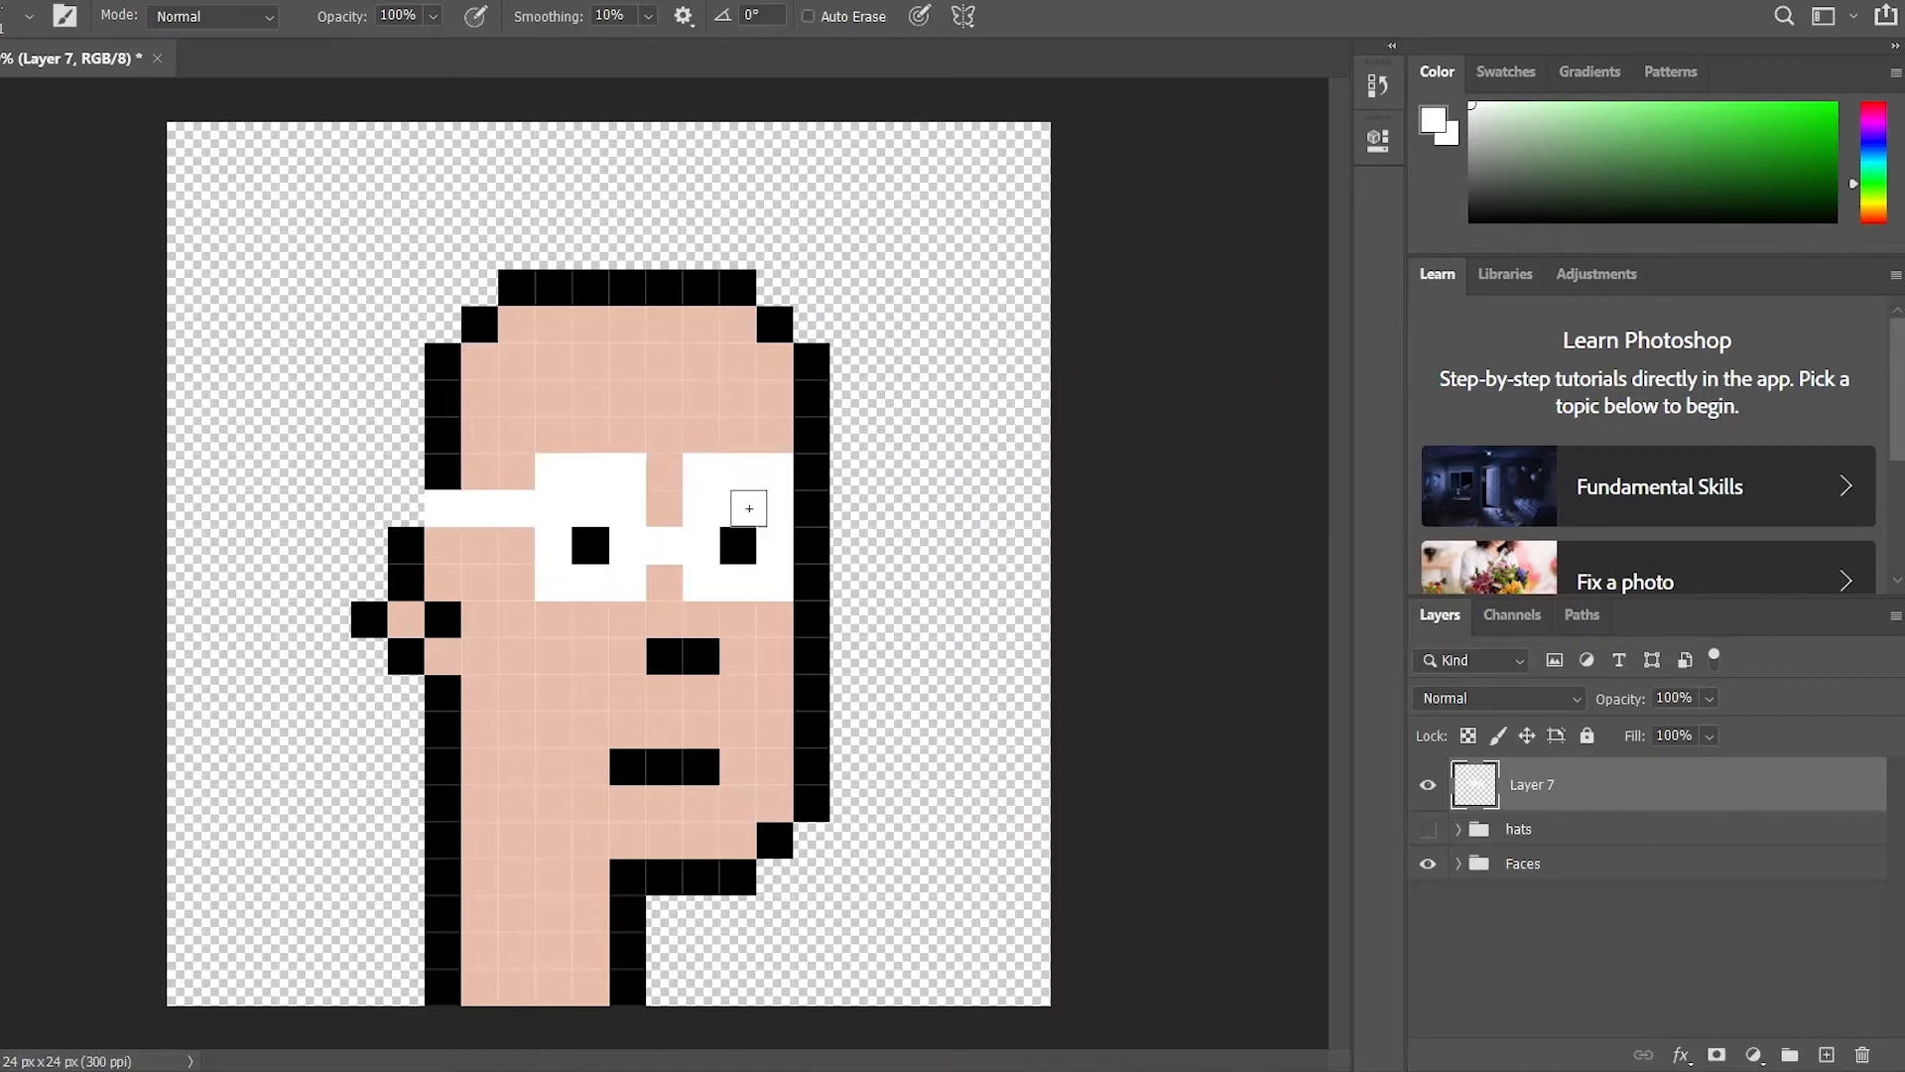
click(666, 507)
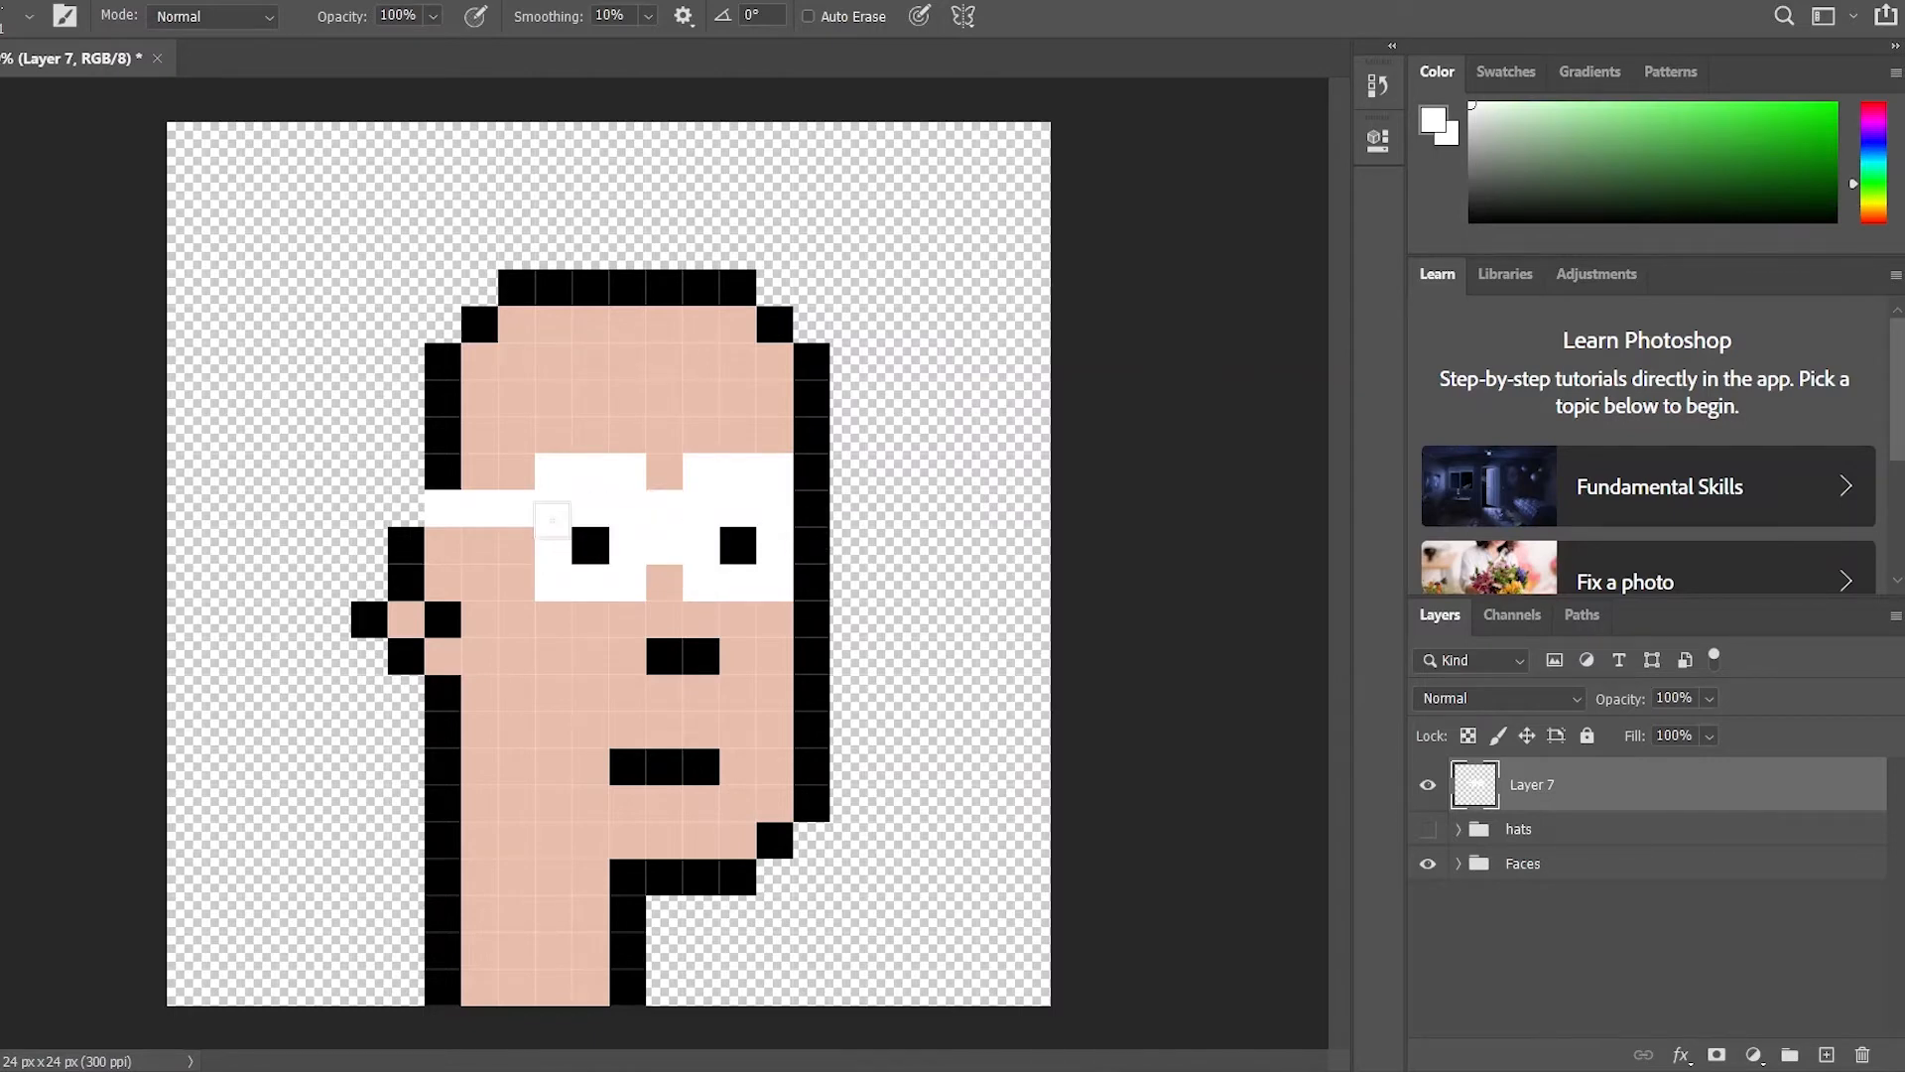
Try painting violet-blue lenses one pixel wide and two pixels tall in the middle of both white frames
click(1884, 137)
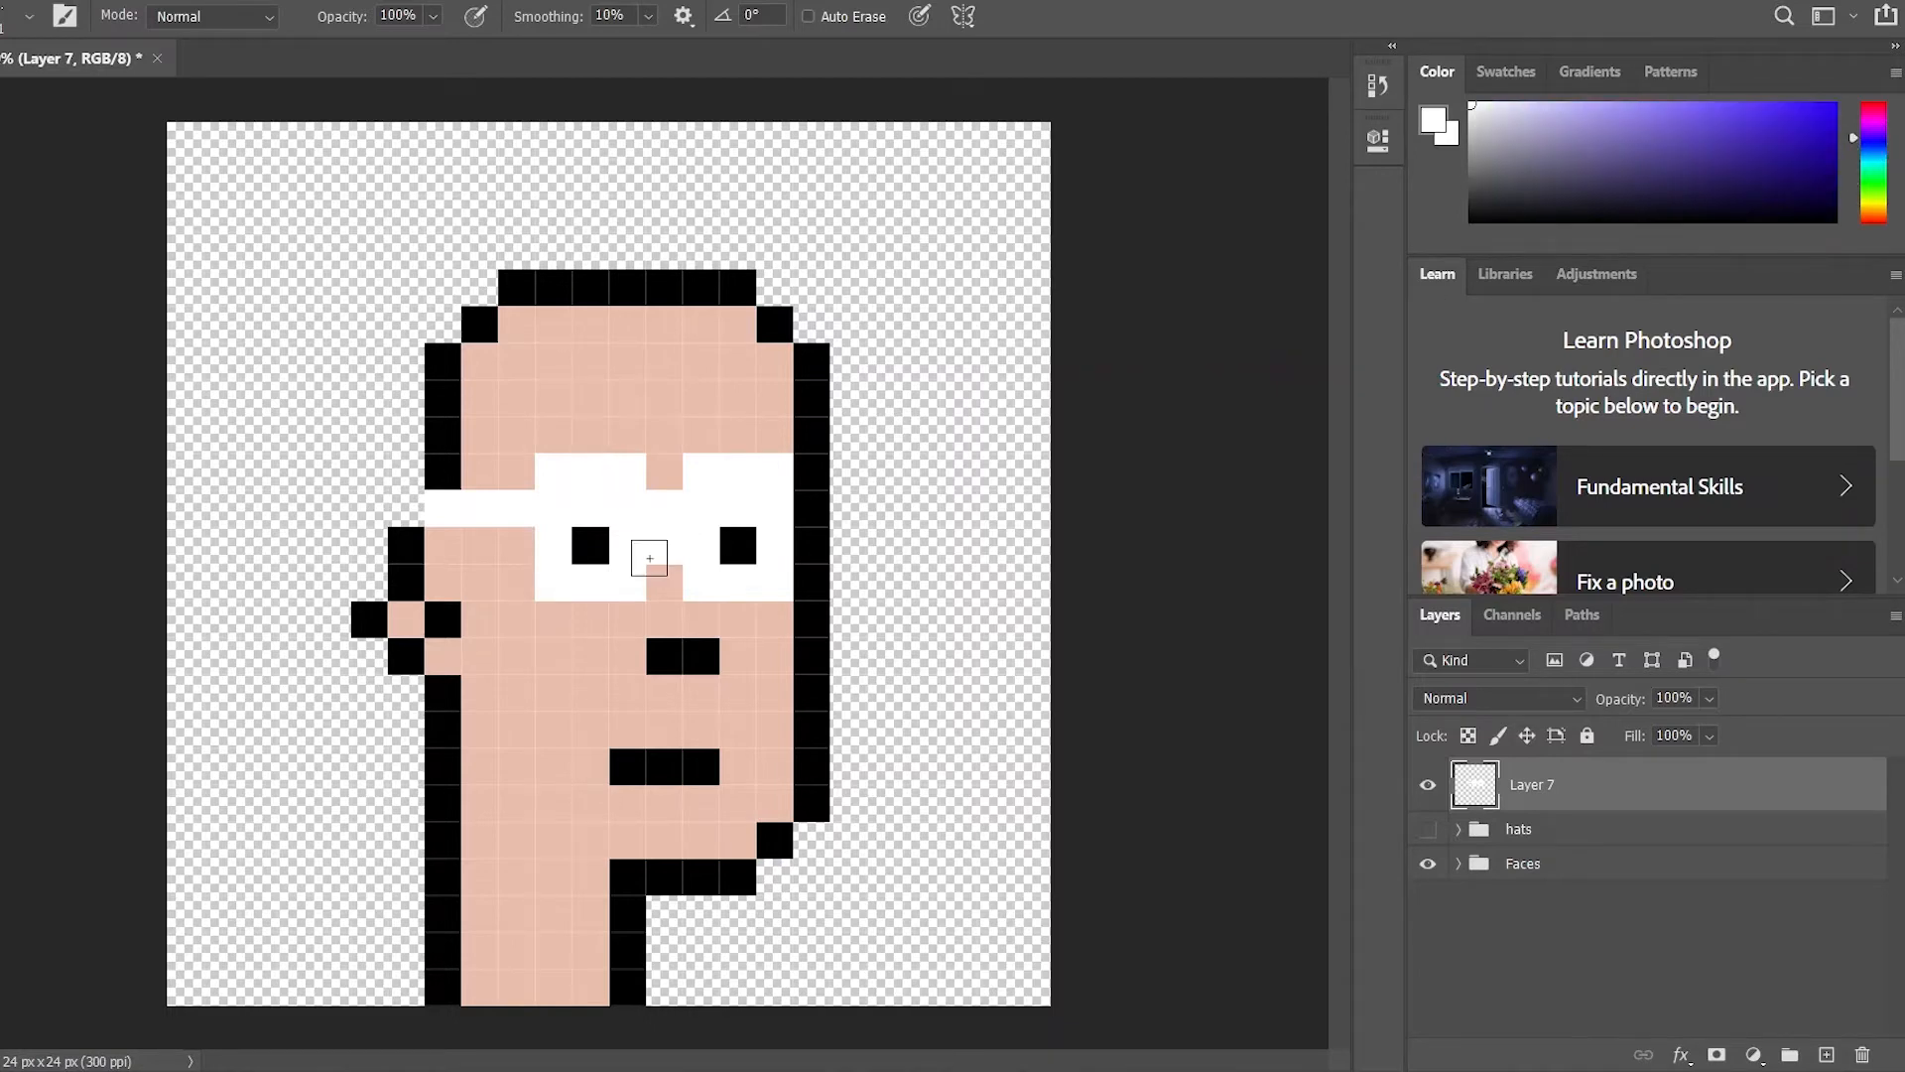
click(595, 542)
click(1834, 105)
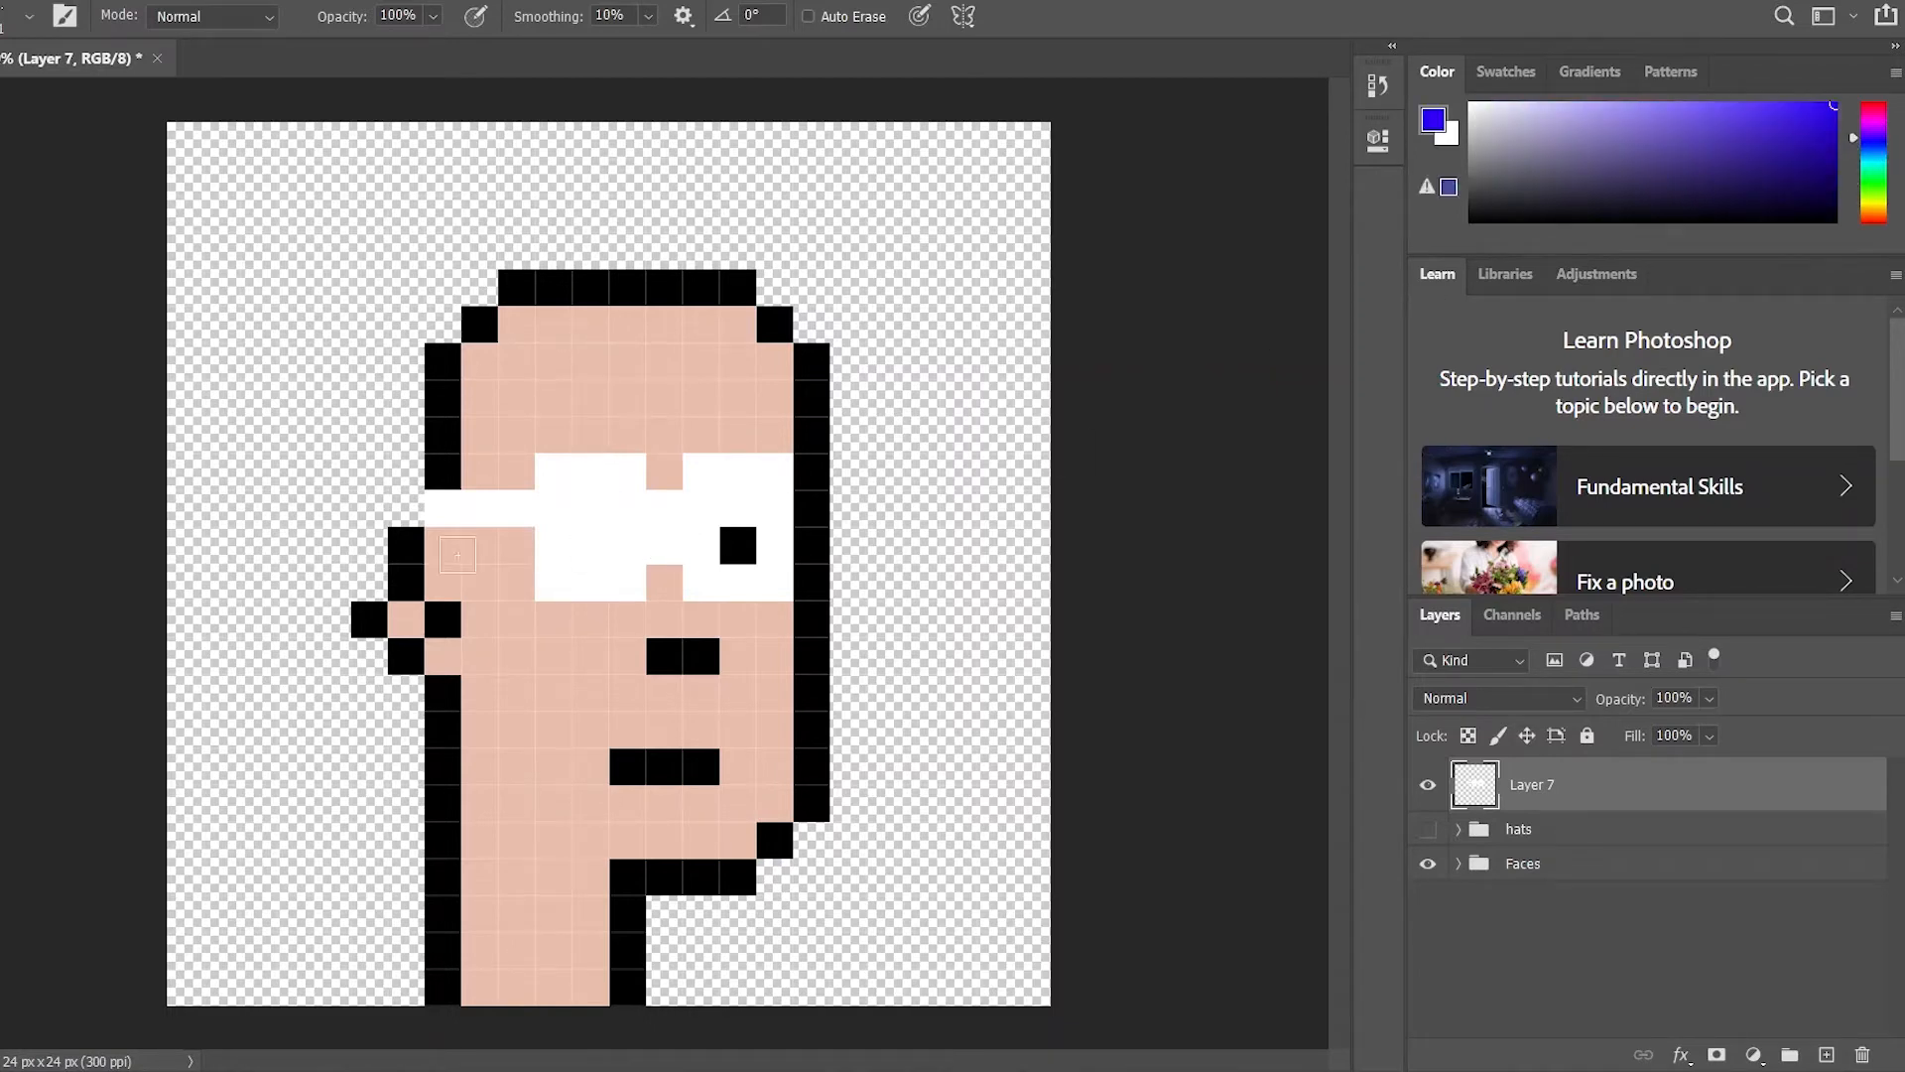
click(602, 552)
click(589, 506)
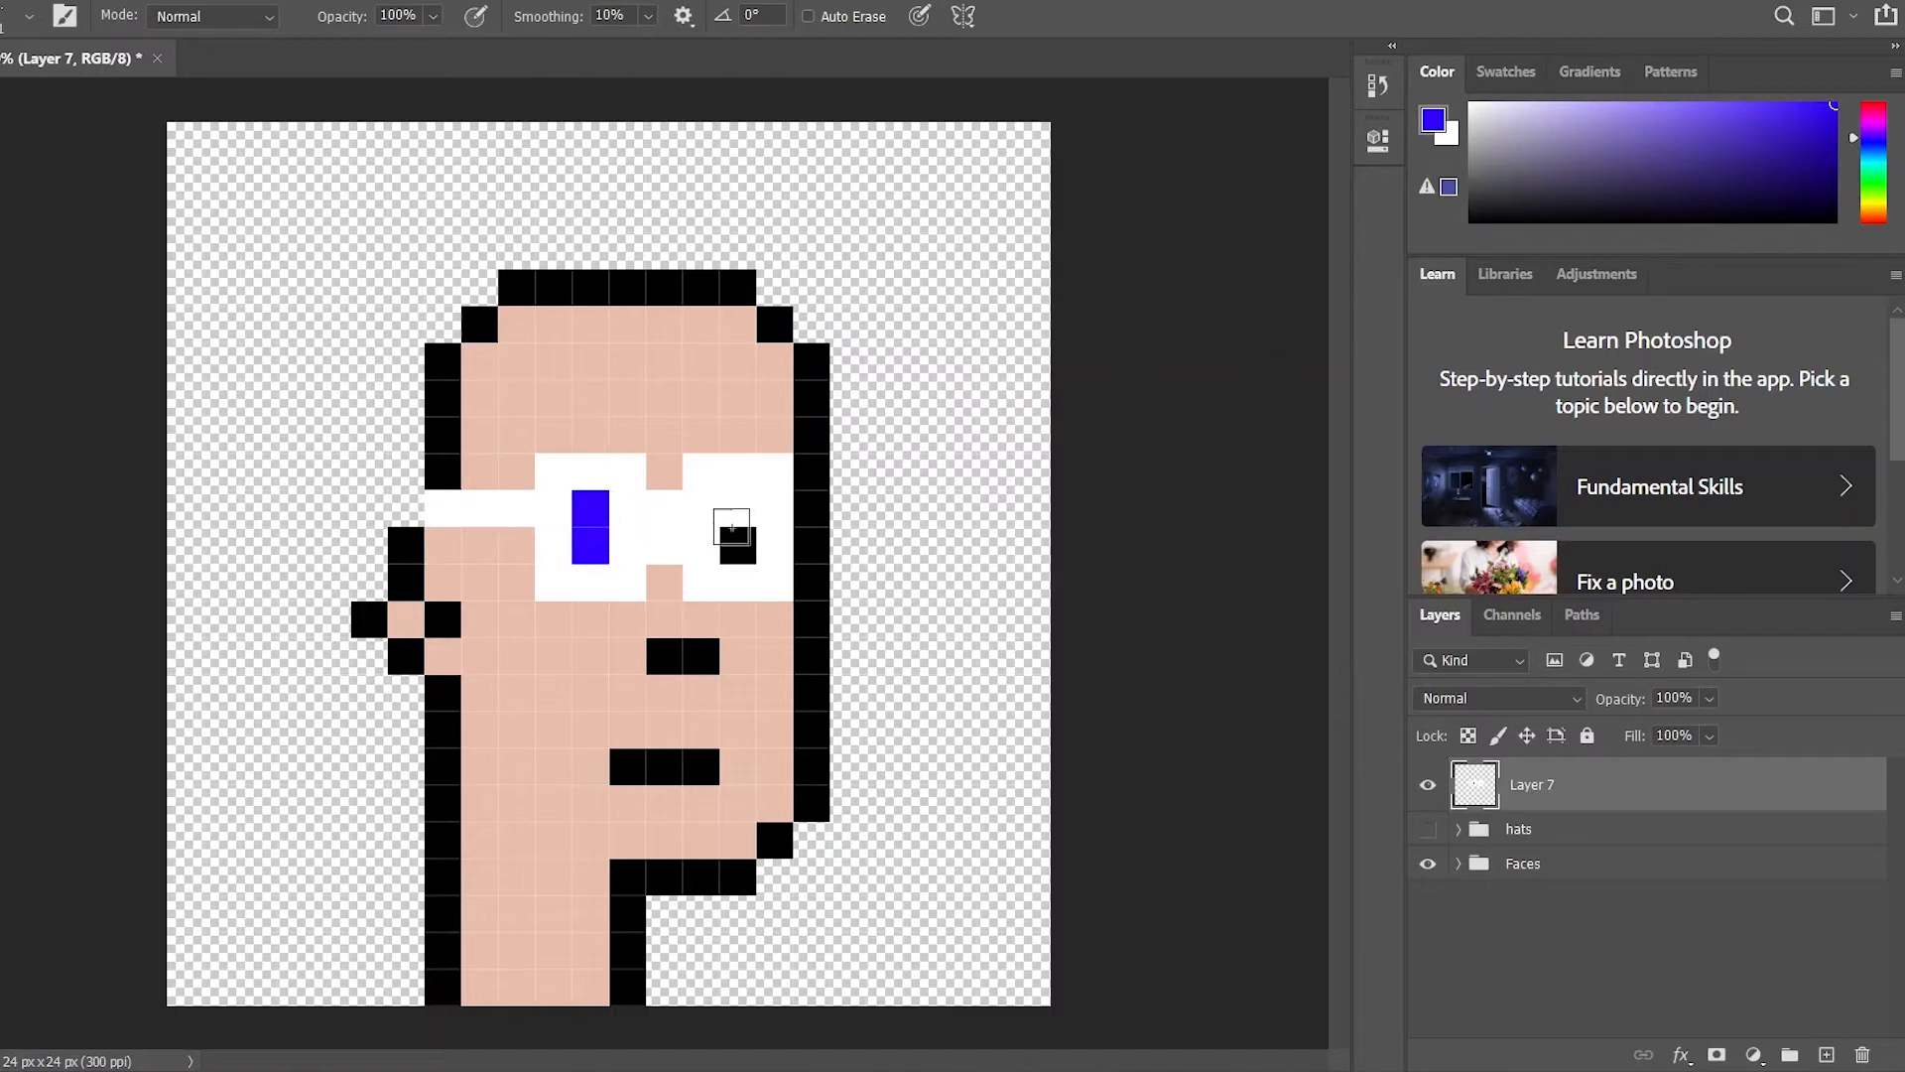
click(740, 510)
click(742, 547)
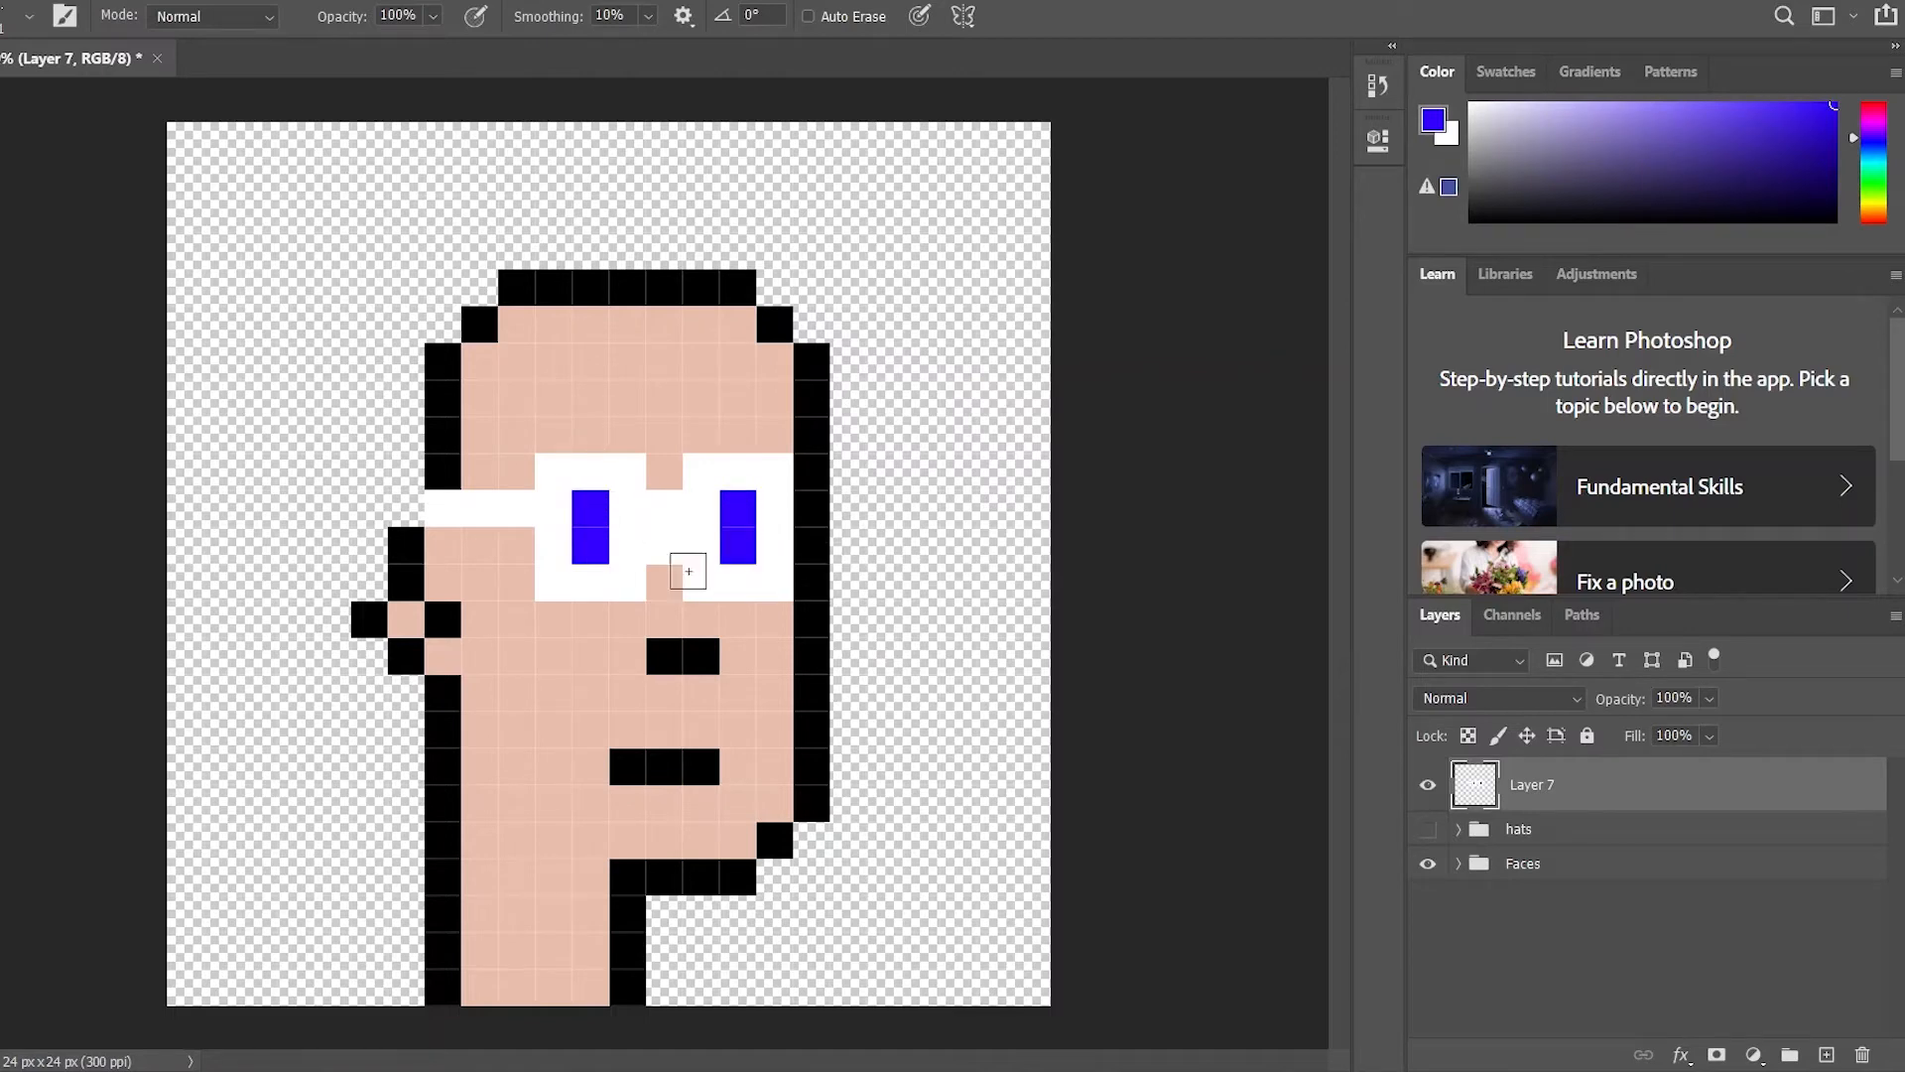
Undo the blue lens pixels, the second bridge pixel and the extra white row on top of the frames
key(ctrl+z)
key(ctrl+z)
key(ctrl+z)
key(ctrl+z)
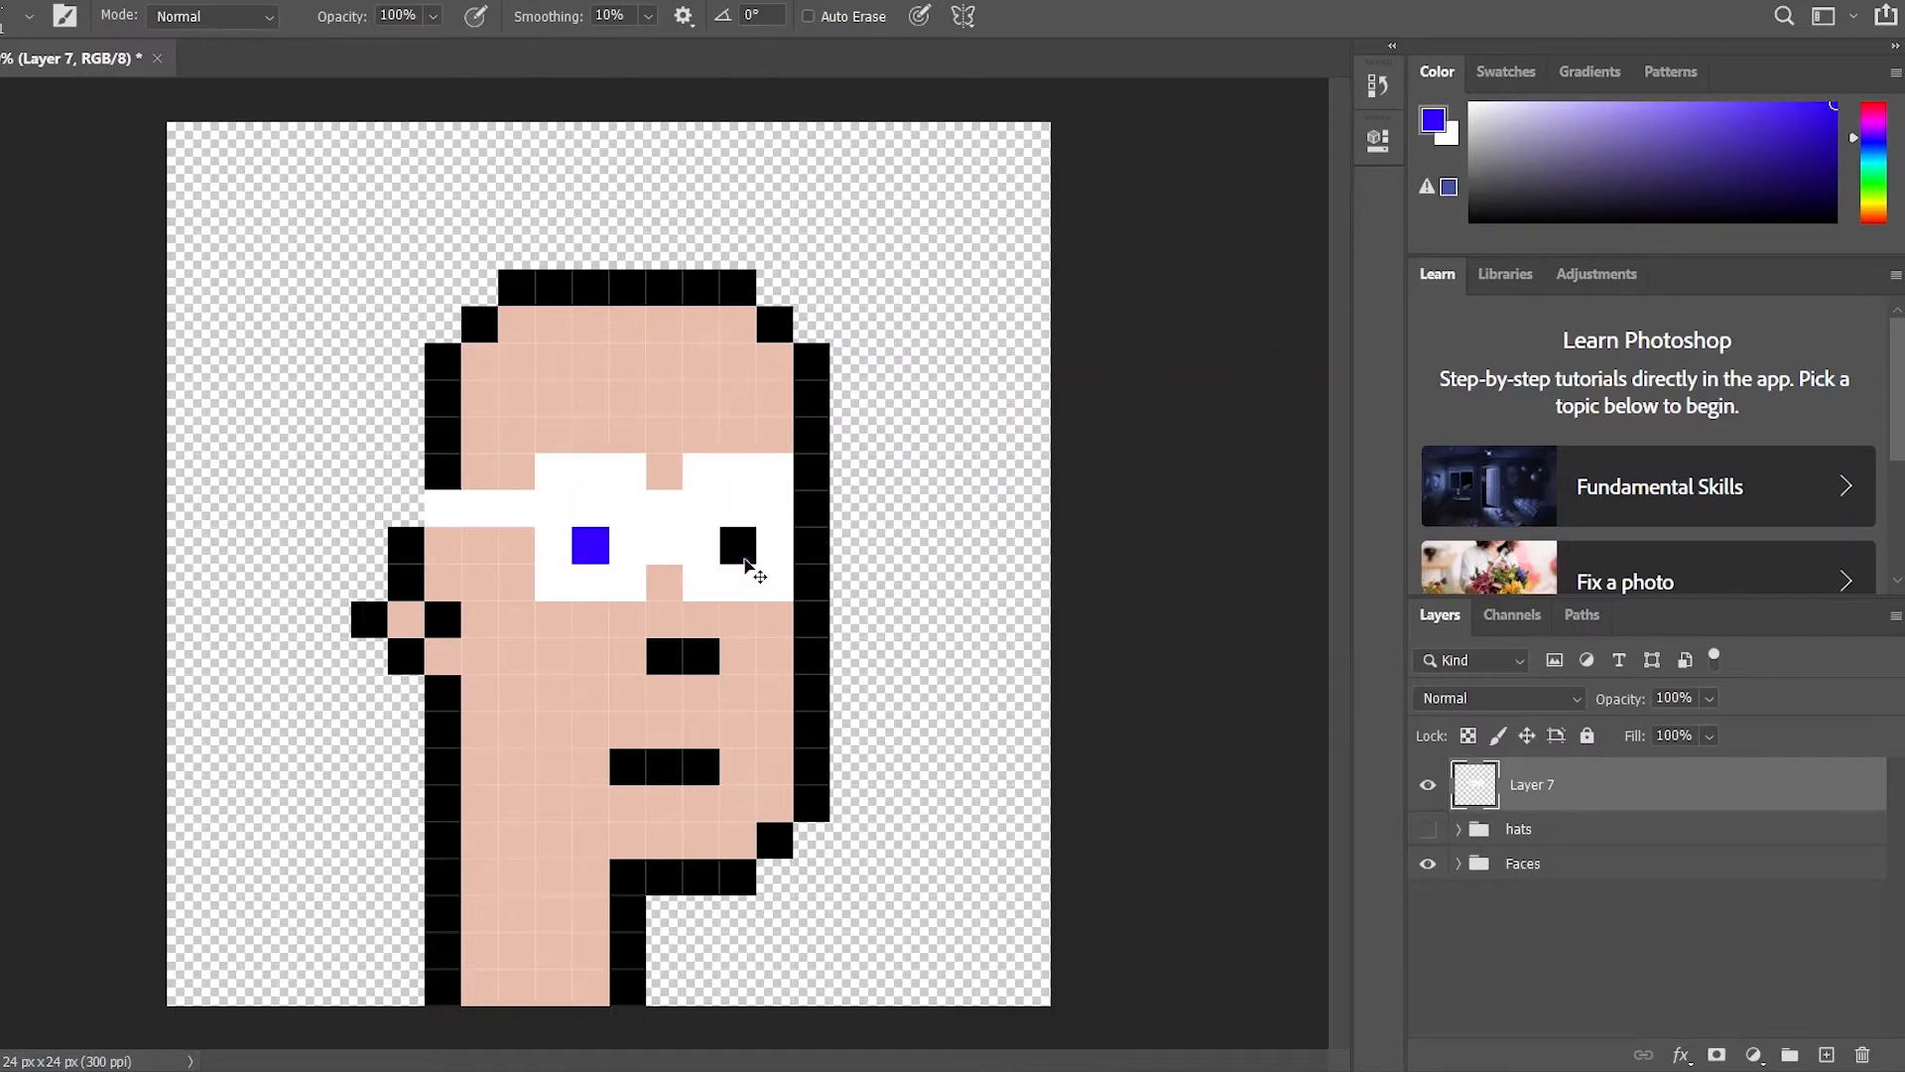
key(ctrl+z)
key(ctrl+z)
key(ctrl+z)
key(ctrl+z)
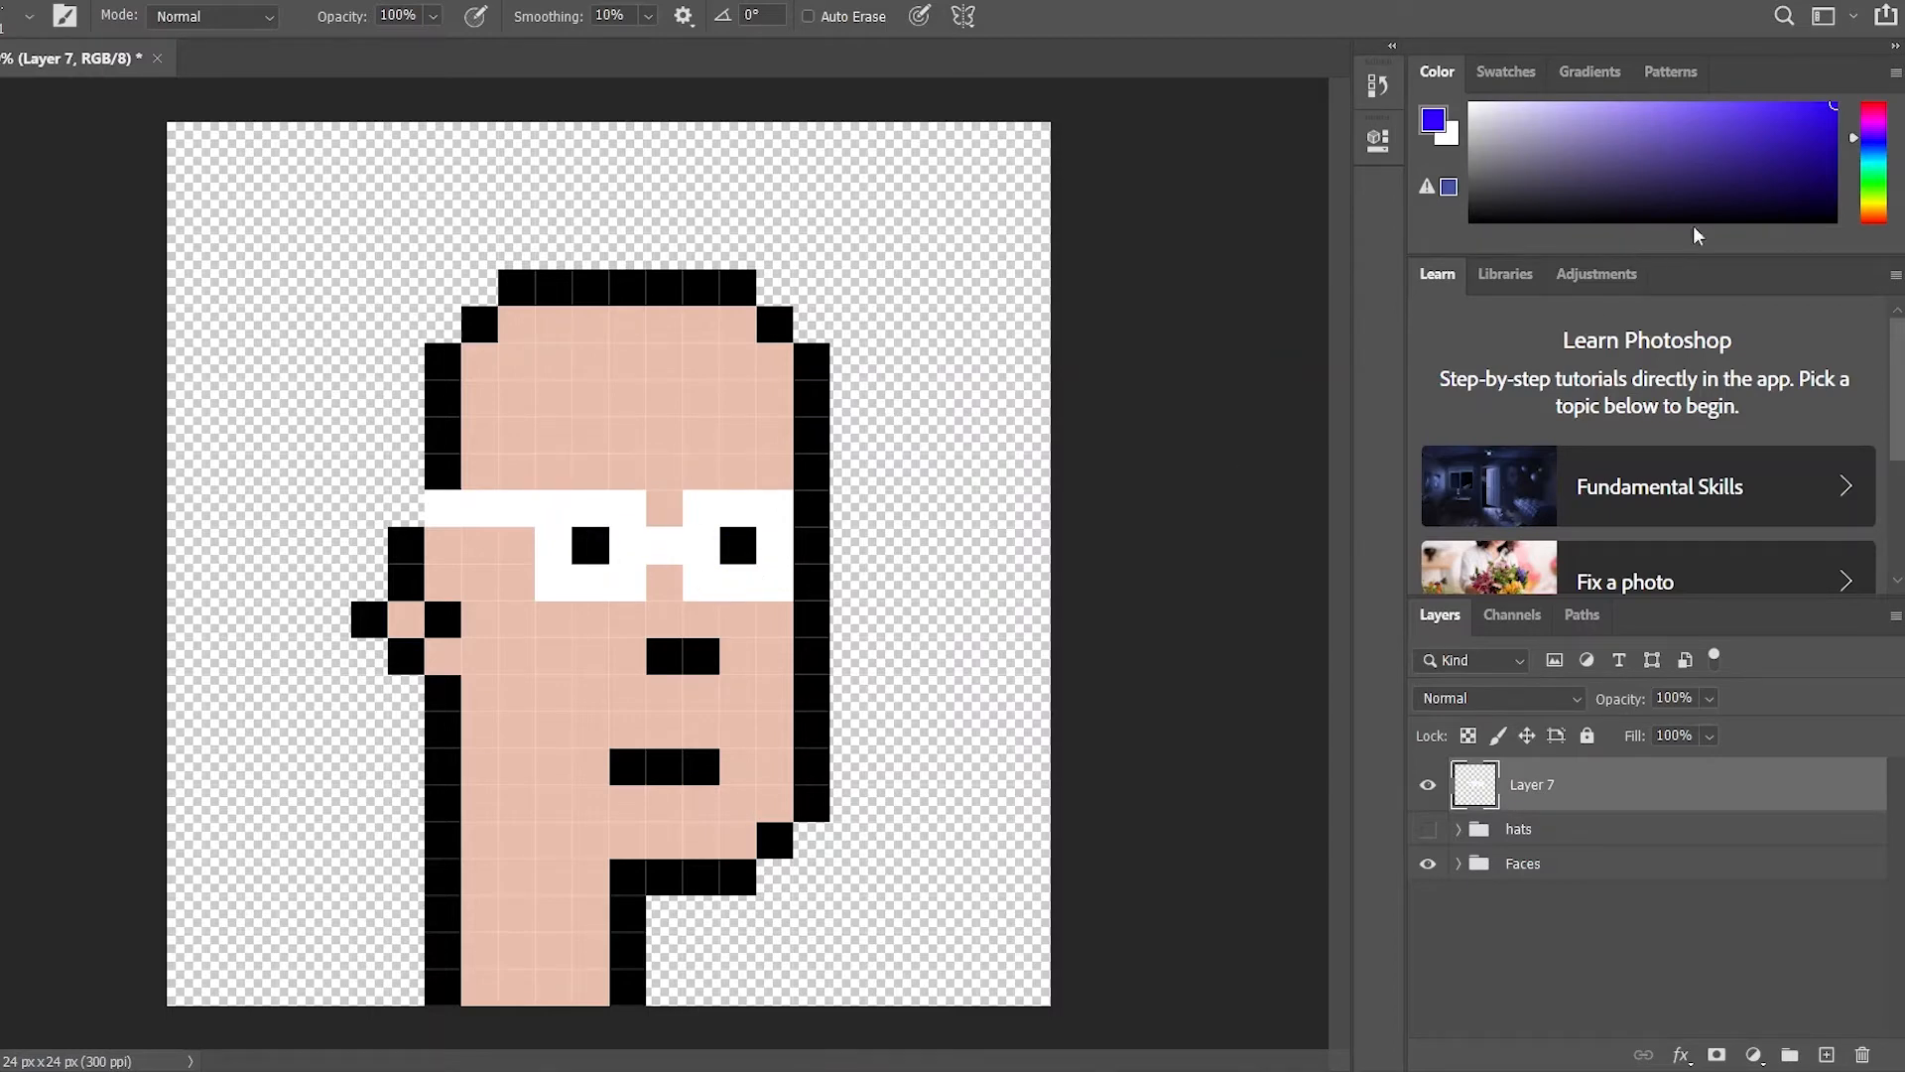
Paint a violet-blue pixel over each pupil and widen the white glasses by one pixel column on both outer sides
click(590, 543)
click(738, 544)
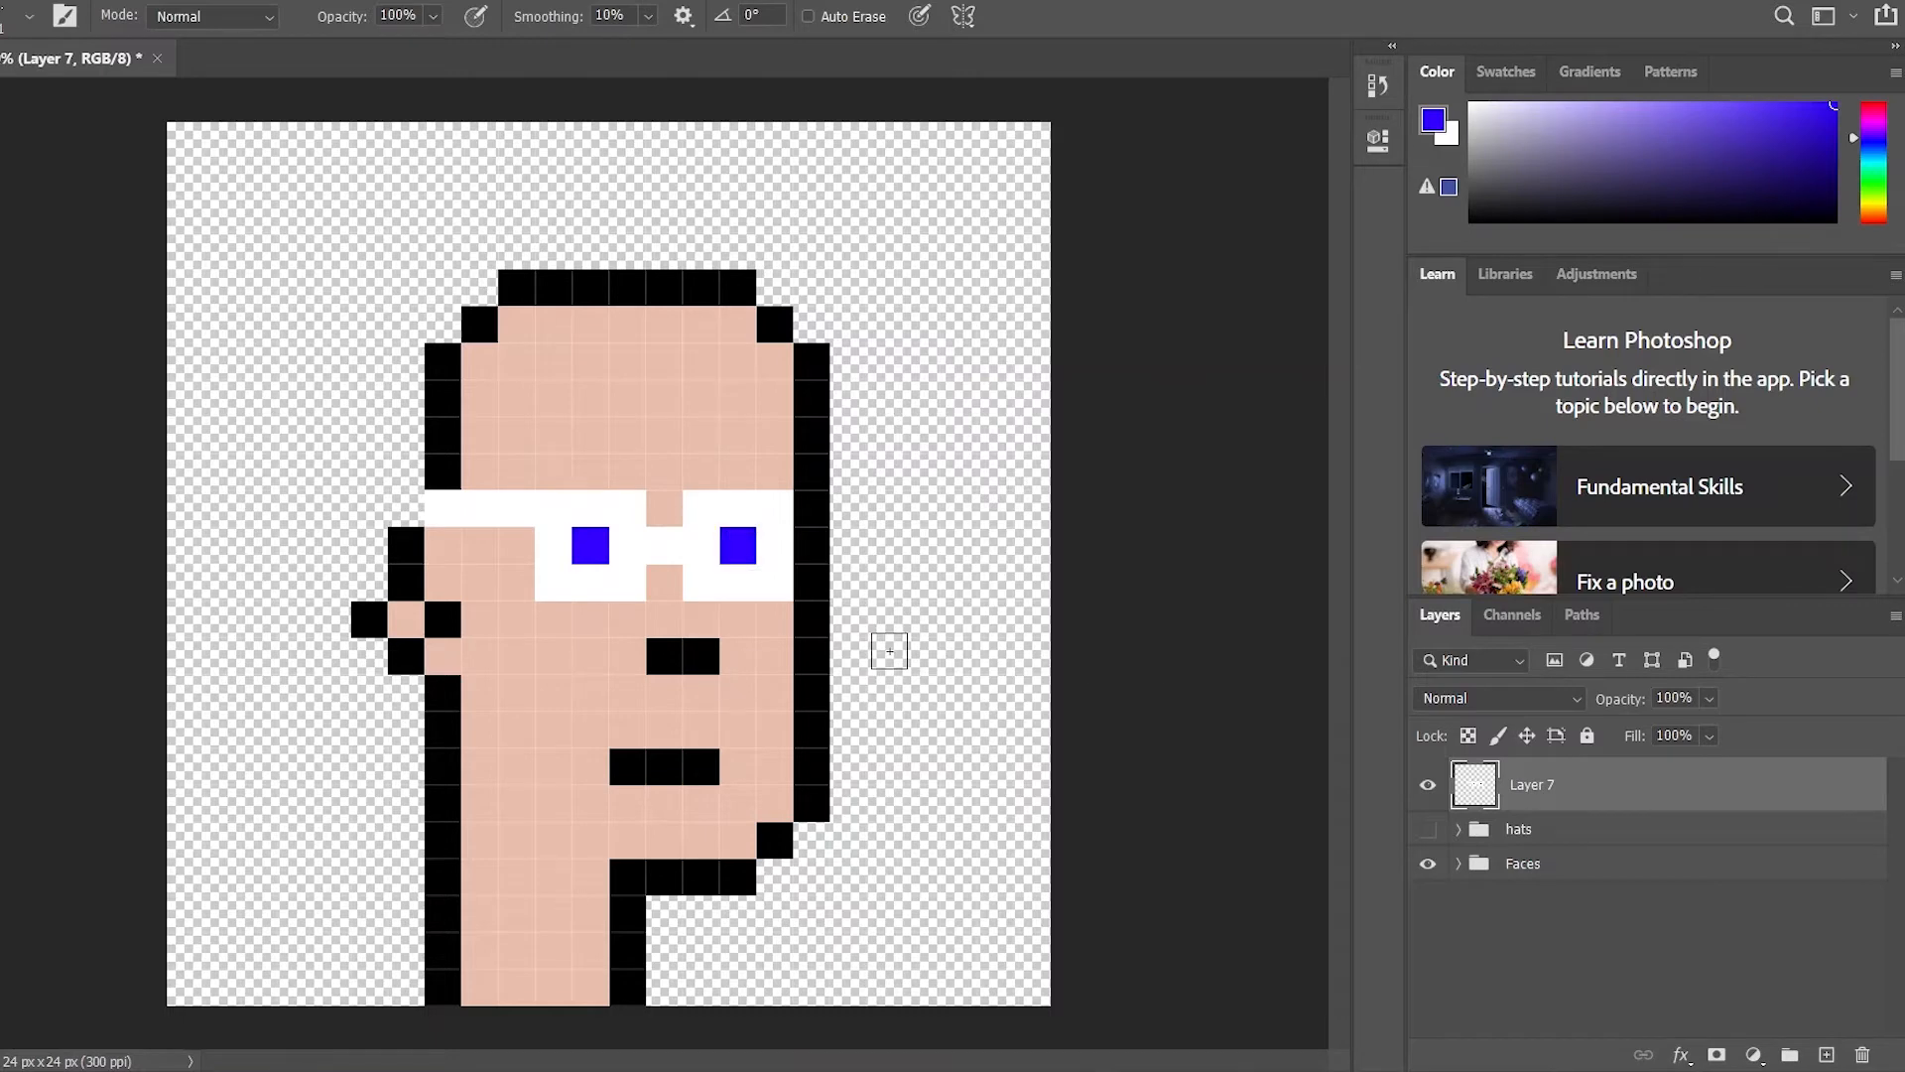
click(1528, 115)
click(1472, 104)
drag(516, 580, 526, 530)
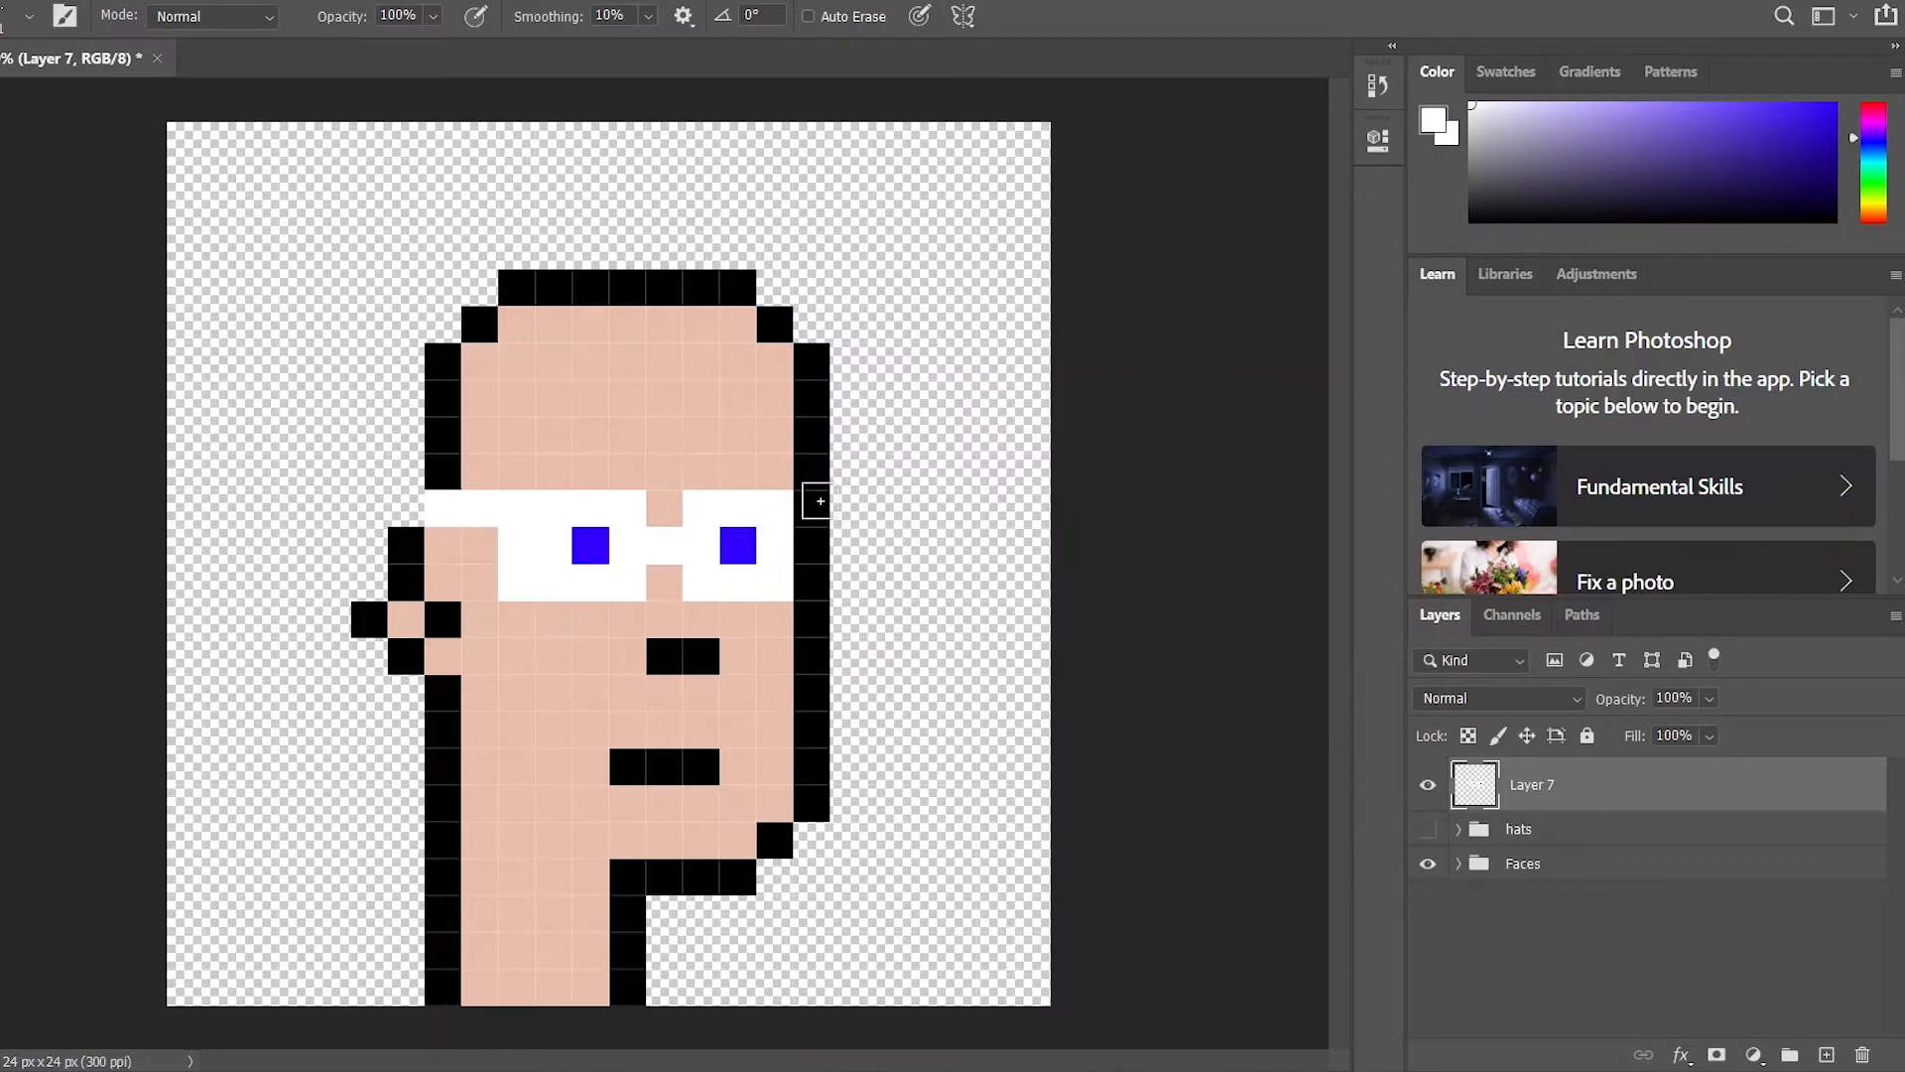
drag(819, 502, 814, 579)
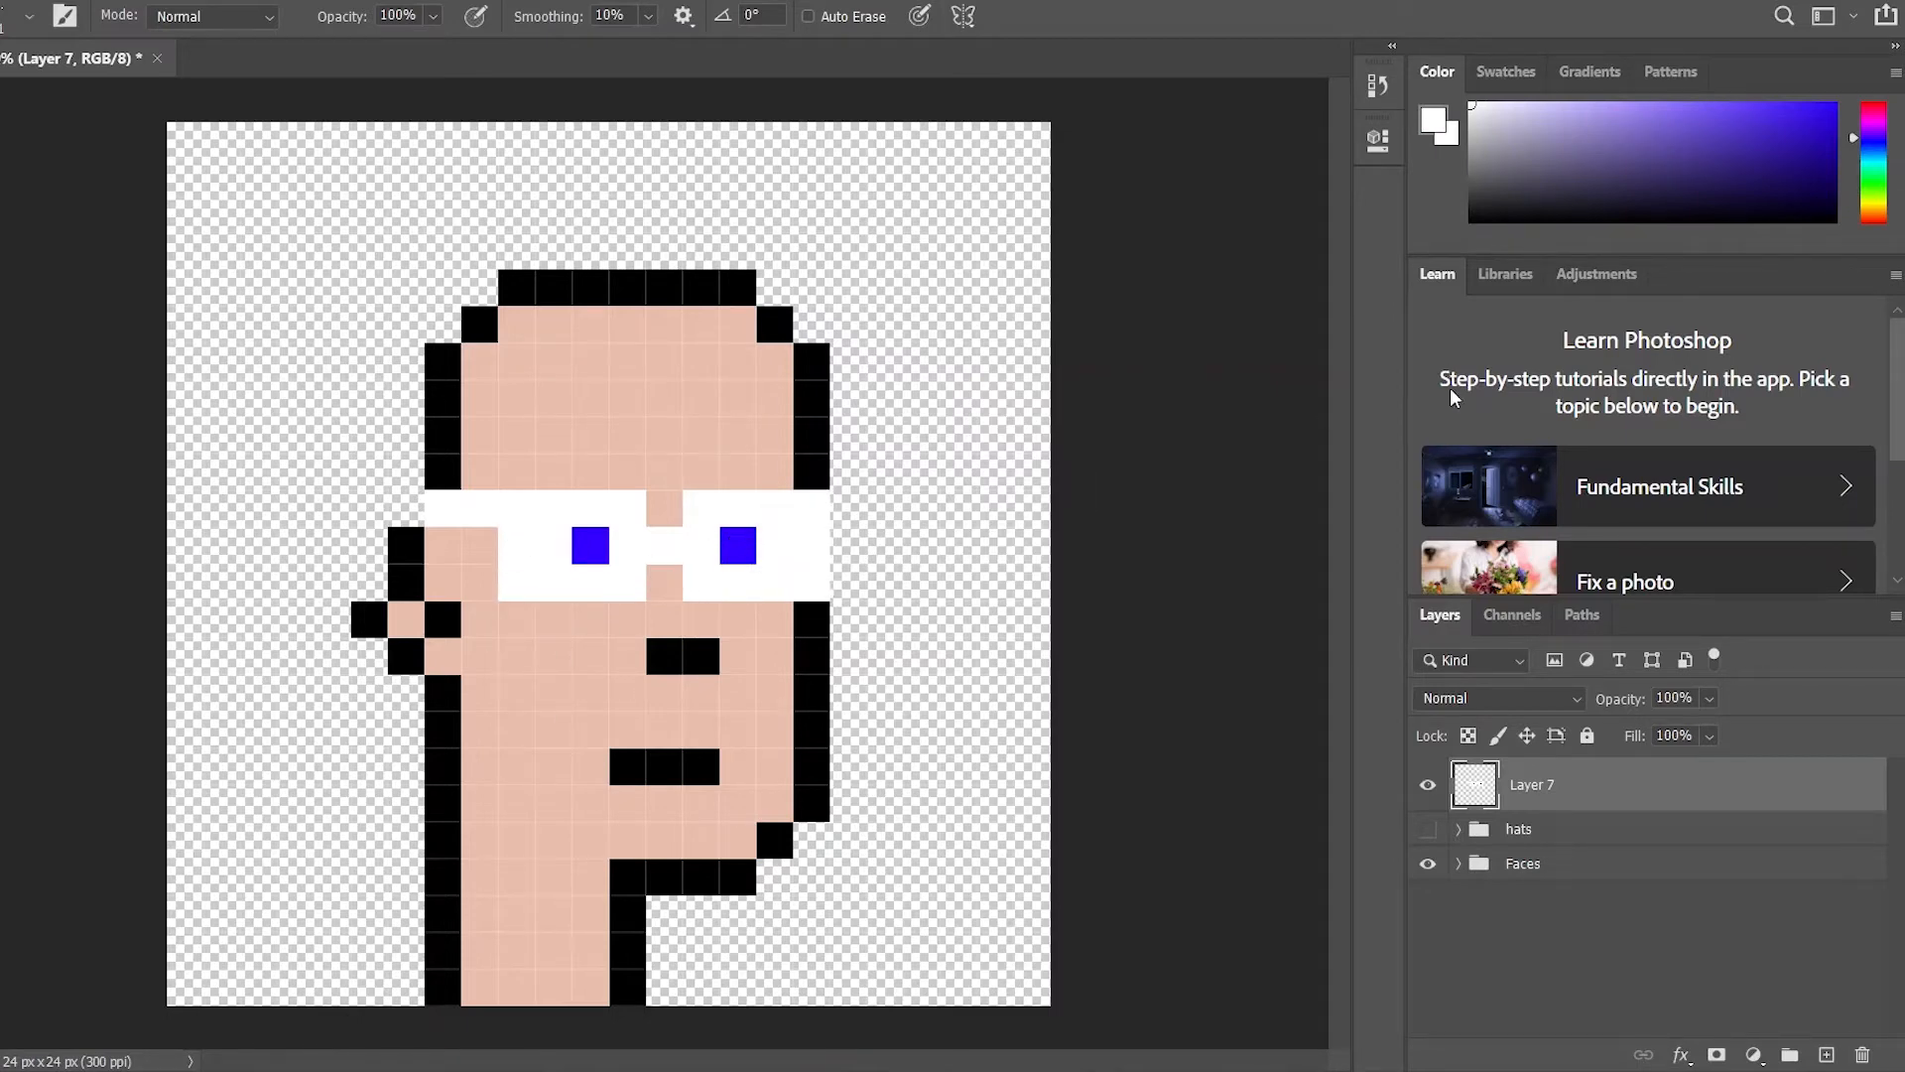
Paint bright blue lenses two by two pixels in both white glasses frames, covering the violet pupils
click(1879, 148)
drag(1744, 164, 1834, 103)
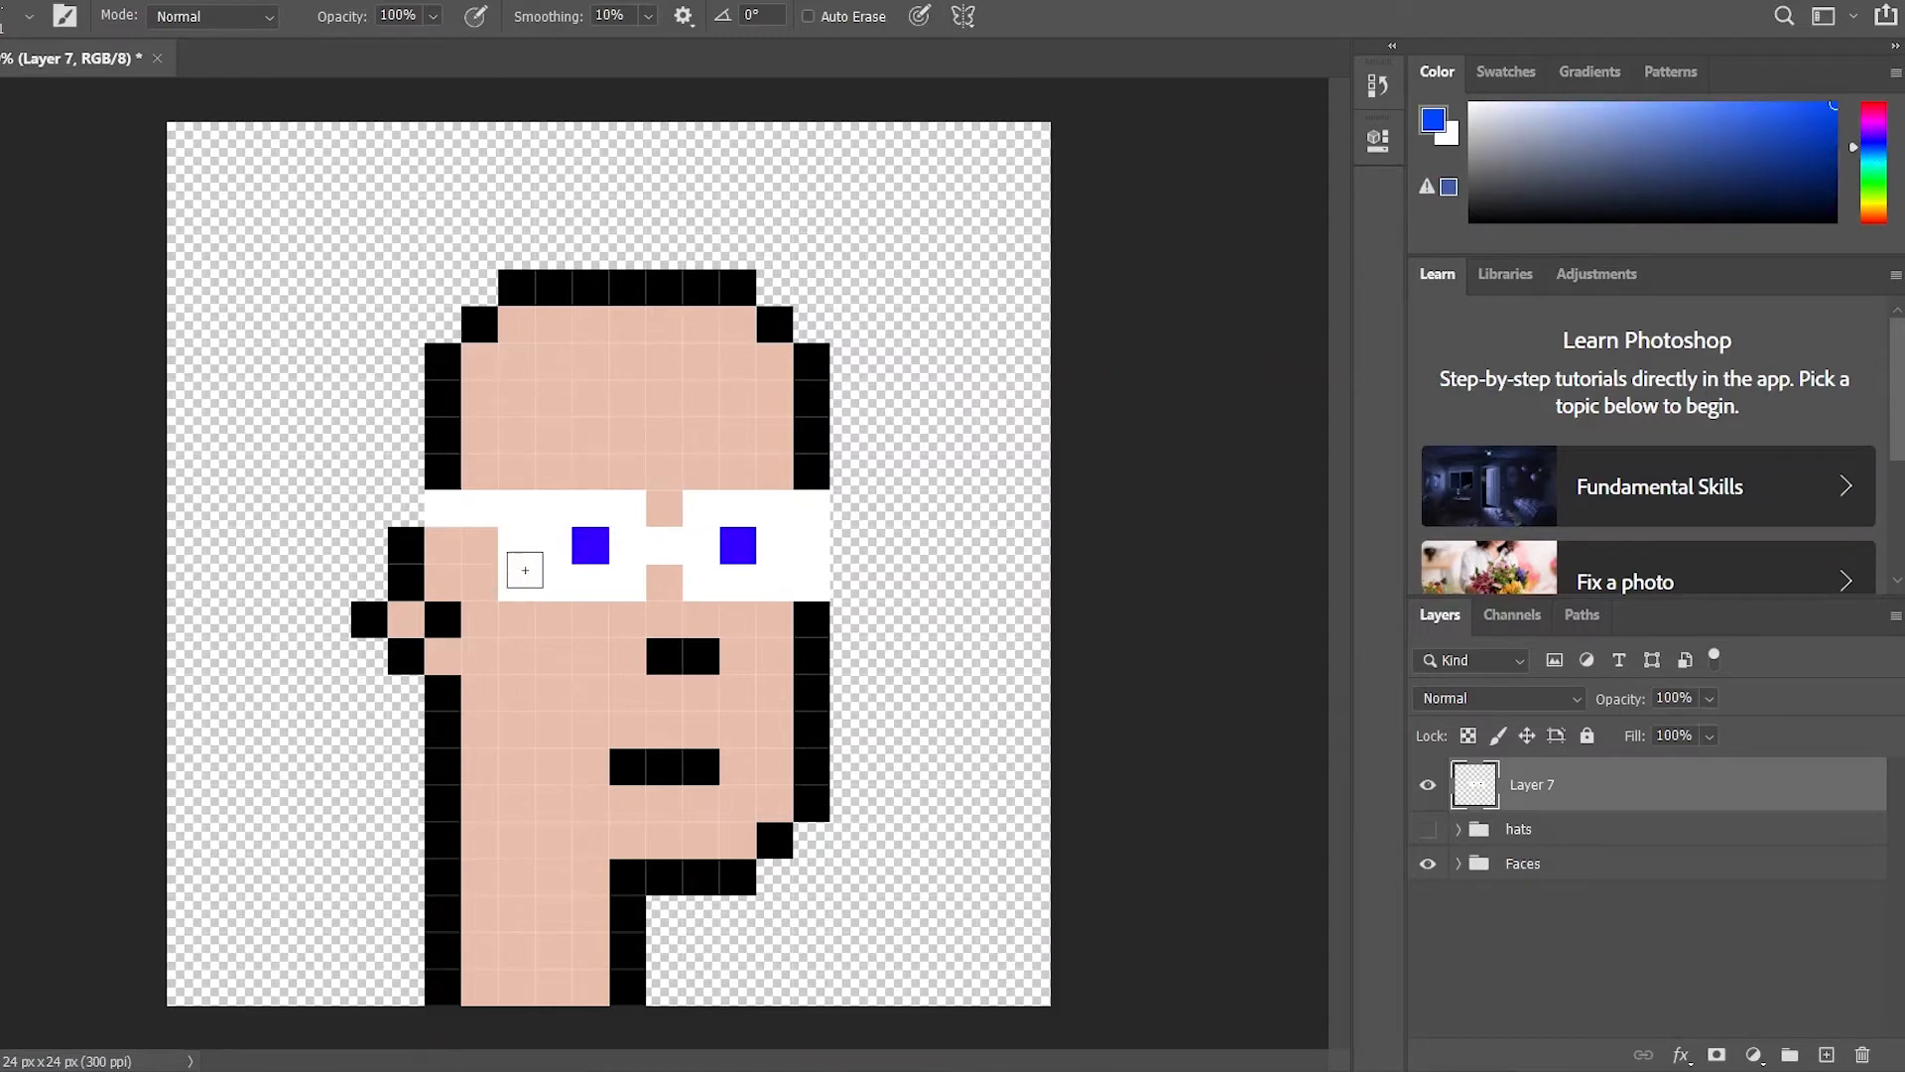
click(553, 544)
click(774, 545)
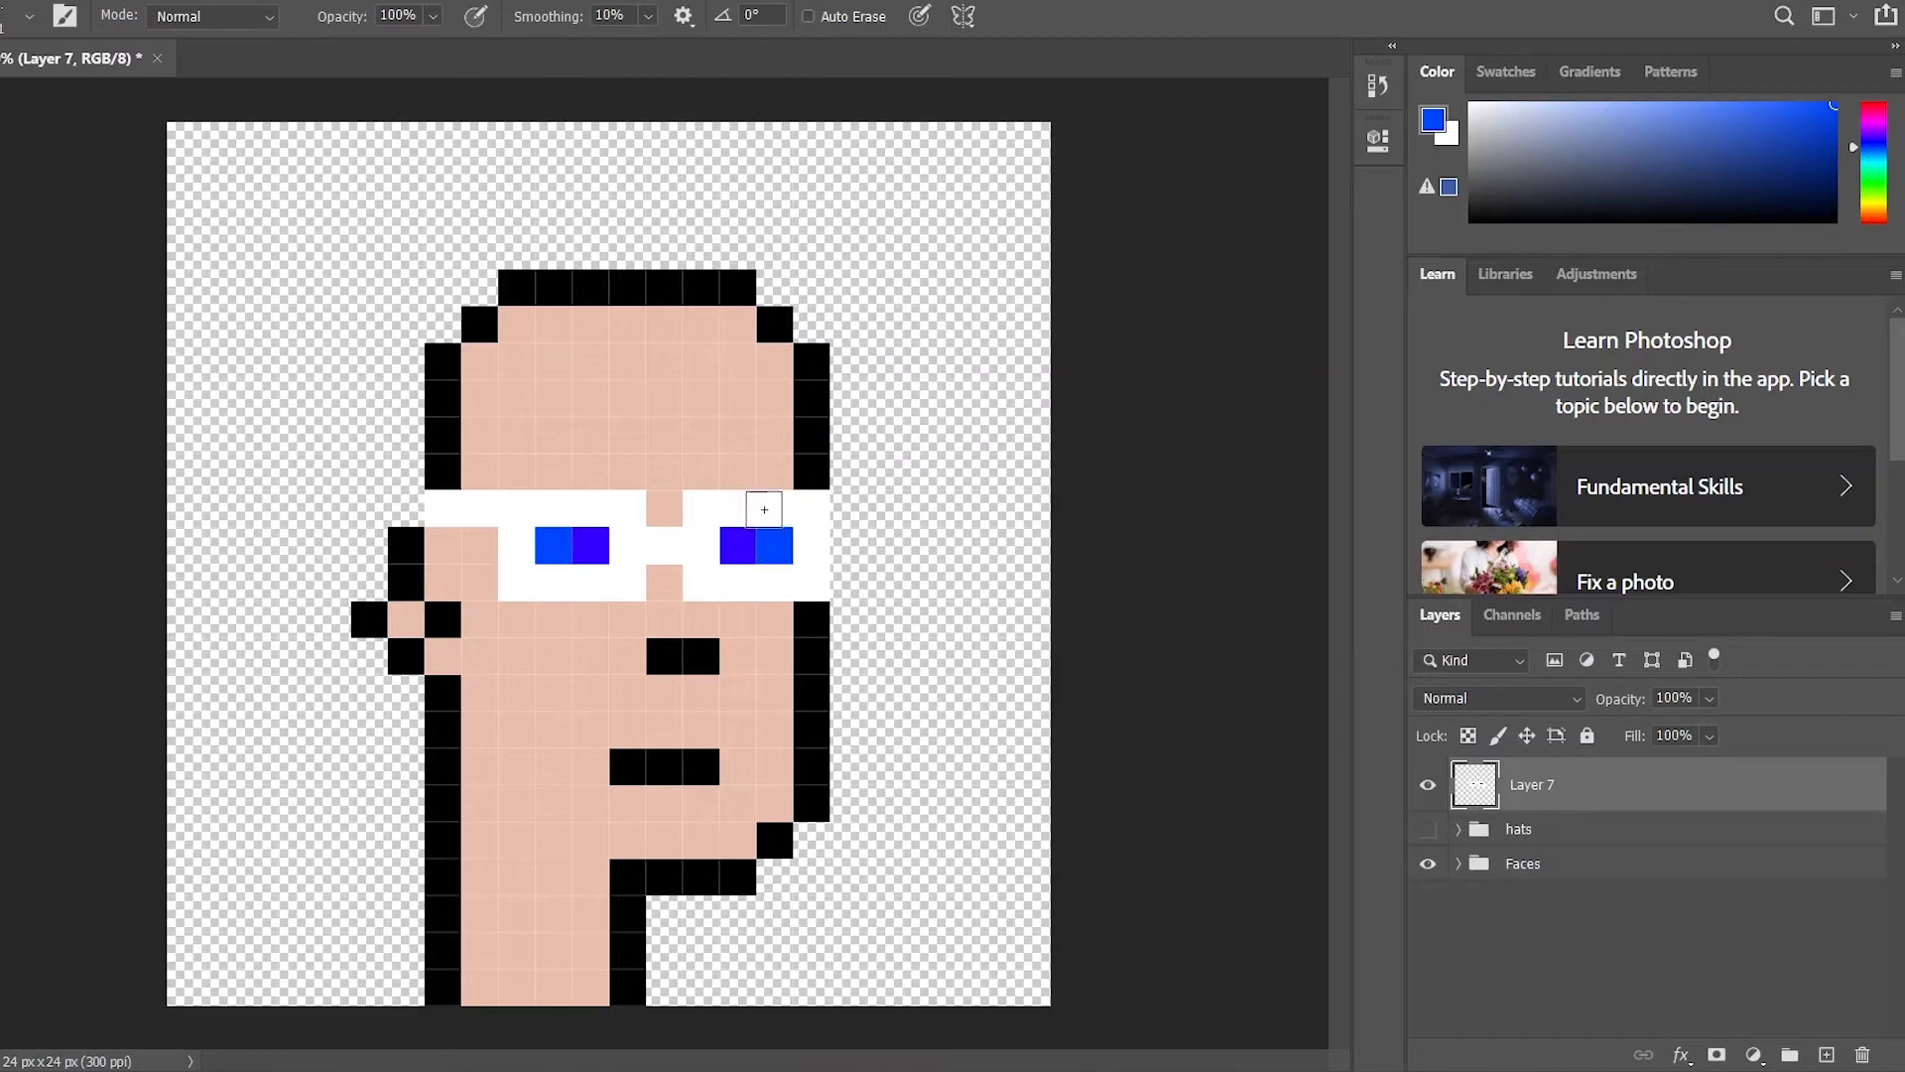
click(774, 507)
click(726, 504)
click(738, 543)
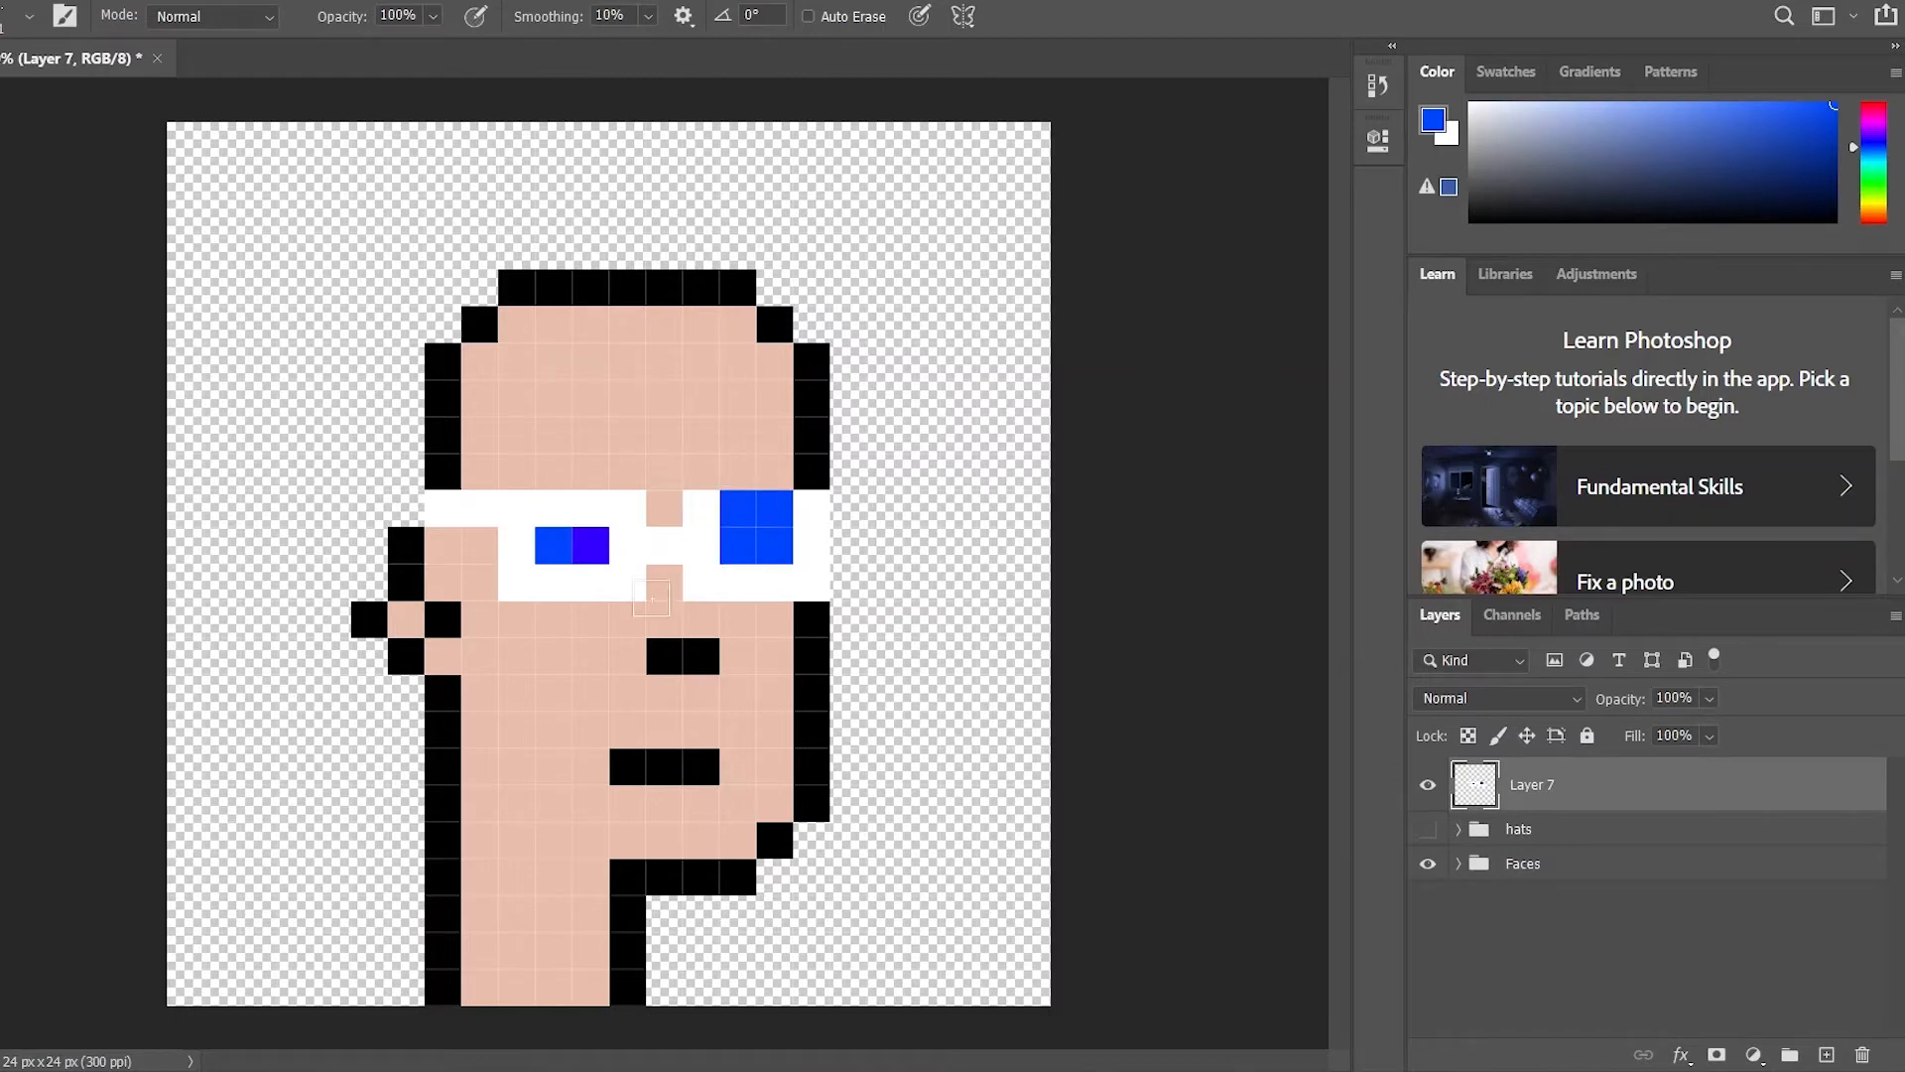
click(589, 543)
click(589, 508)
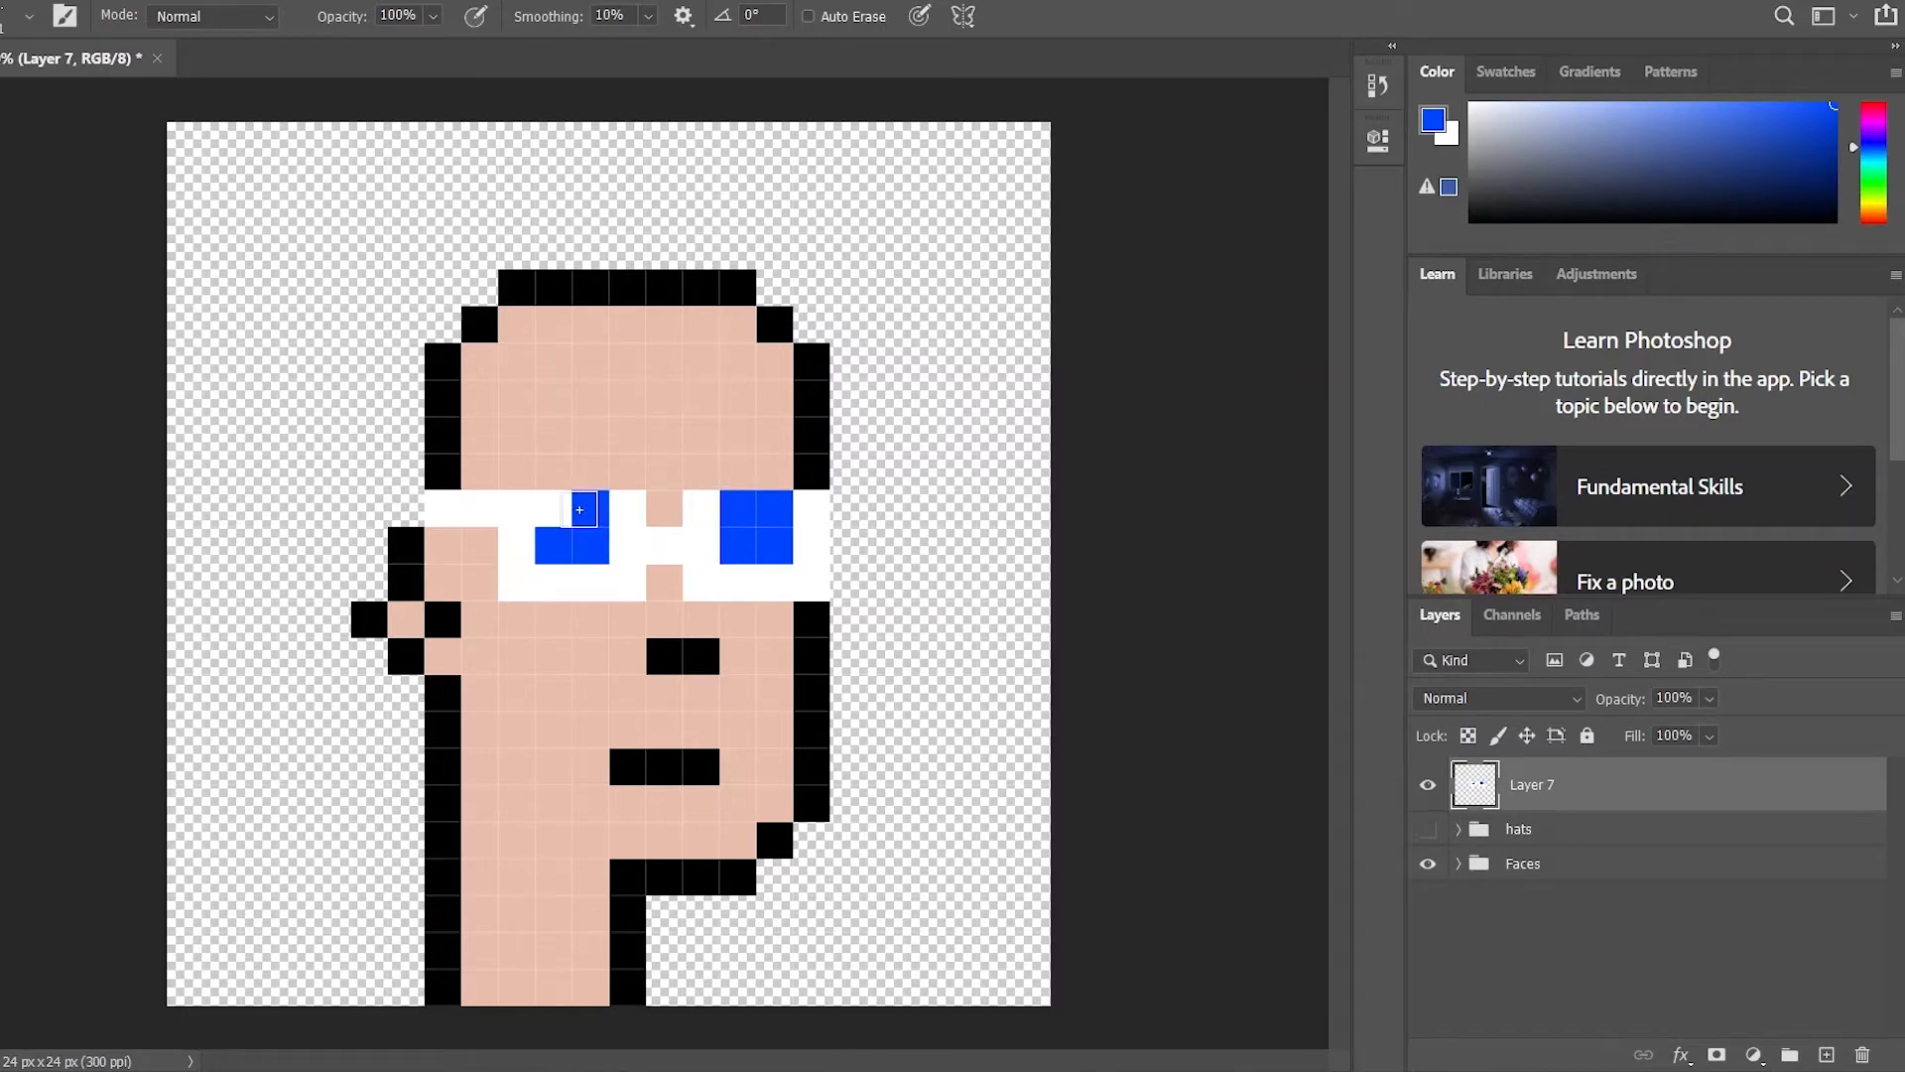
click(553, 508)
Add a white pixel row on top of both glasses frames
drag(1740, 166, 1472, 104)
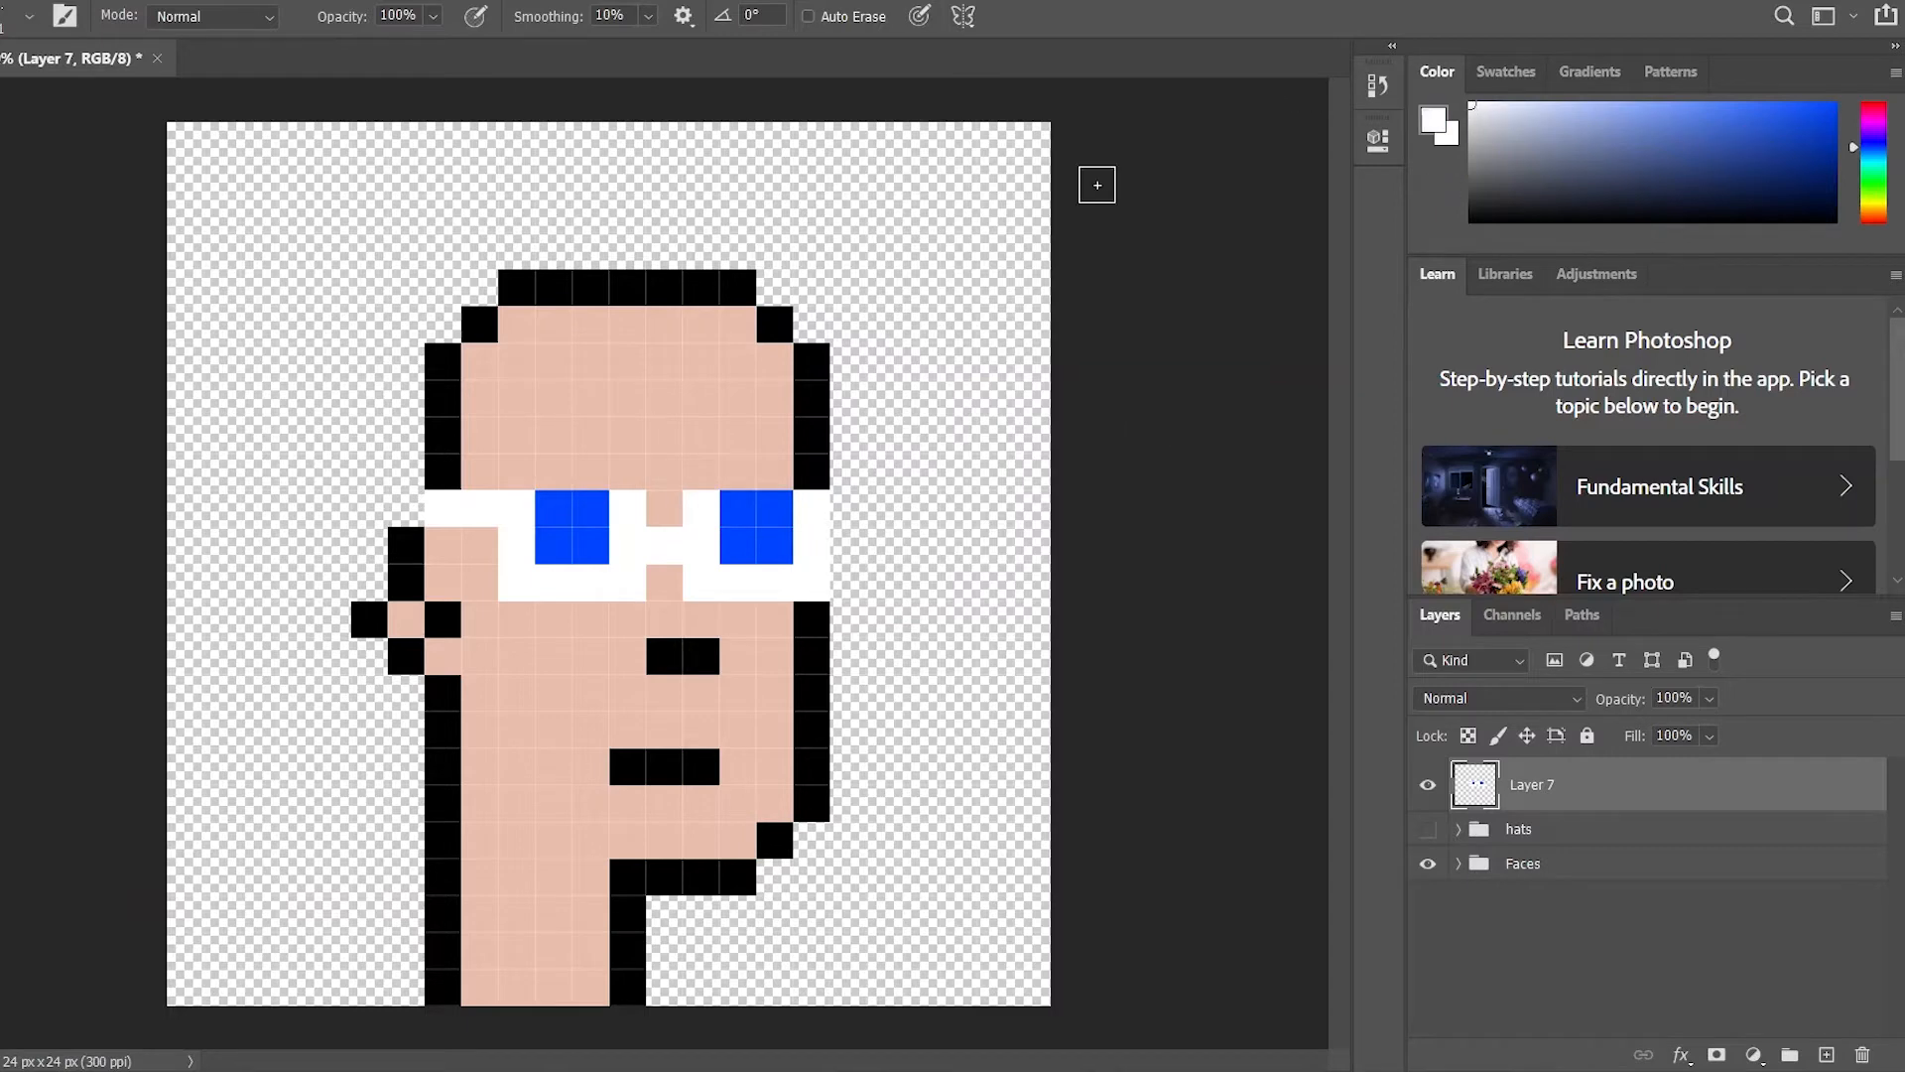
drag(530, 472, 812, 471)
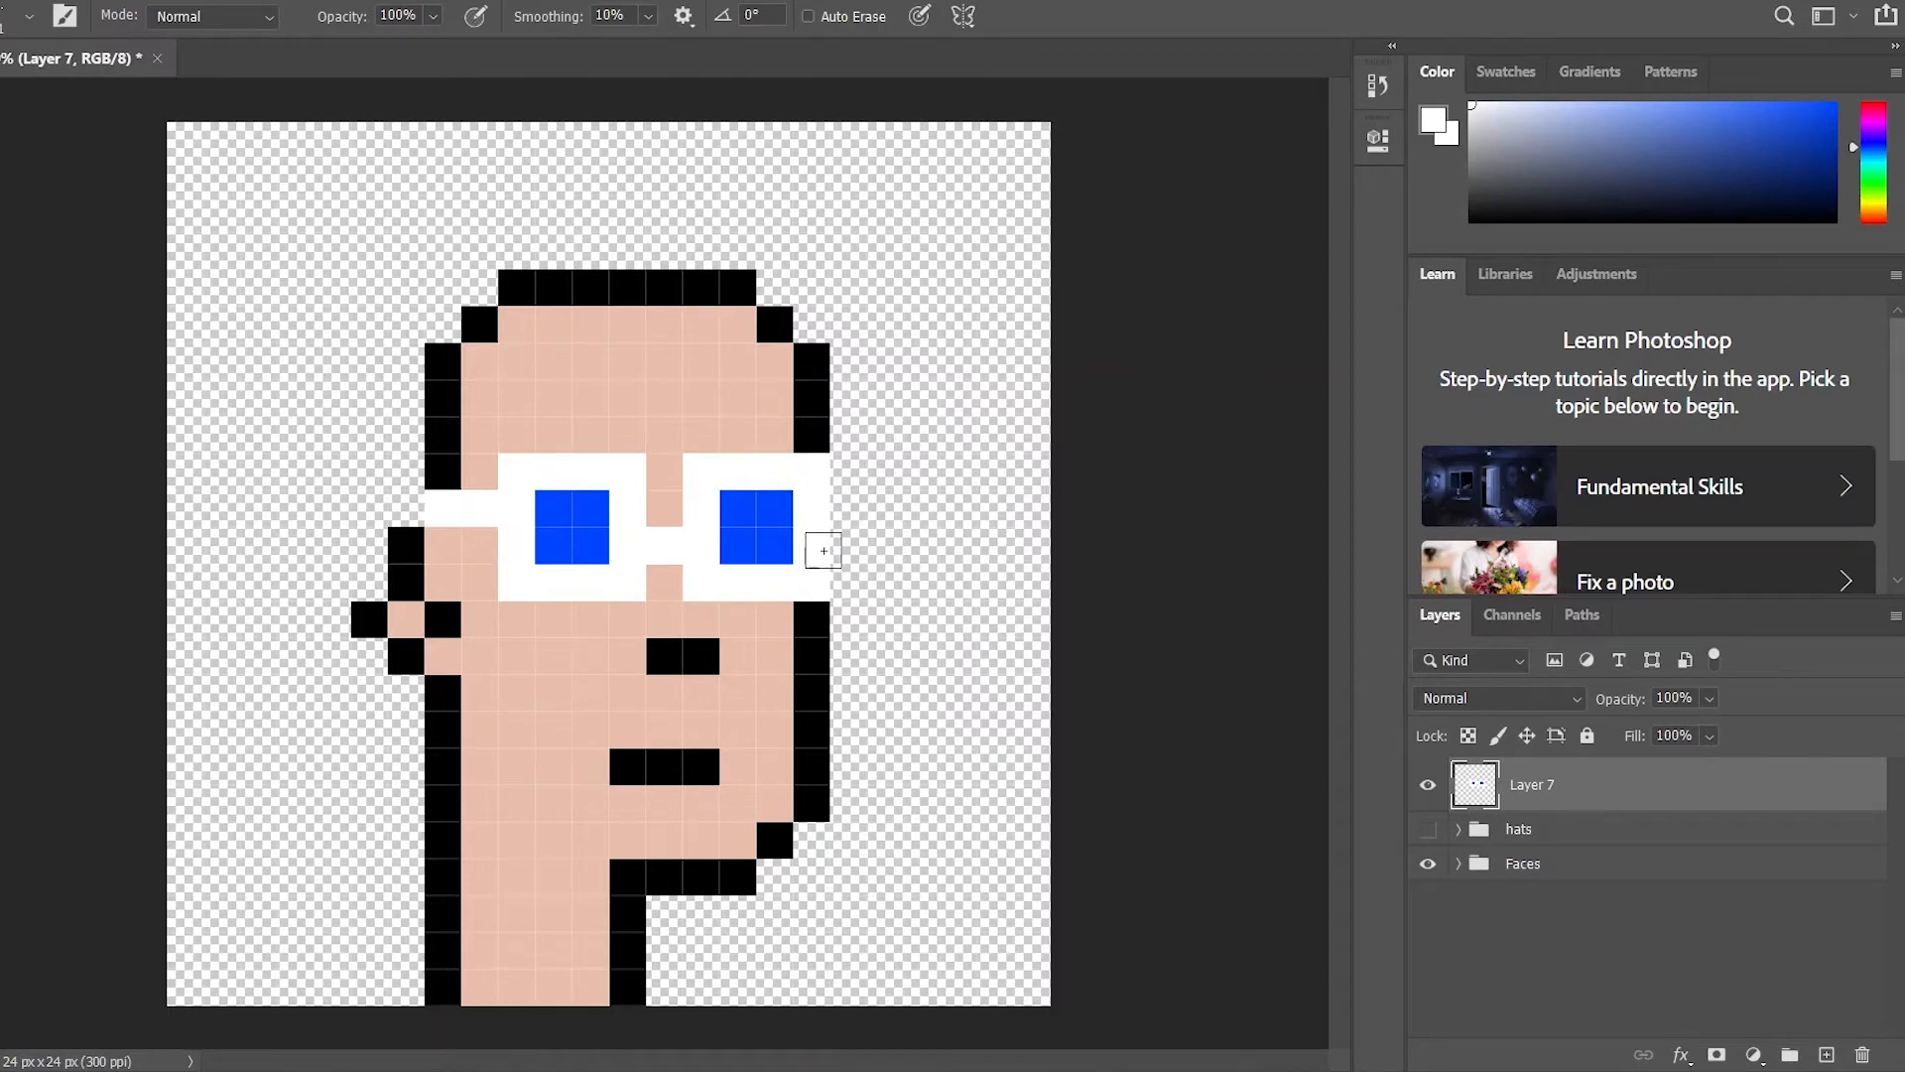
click(665, 508)
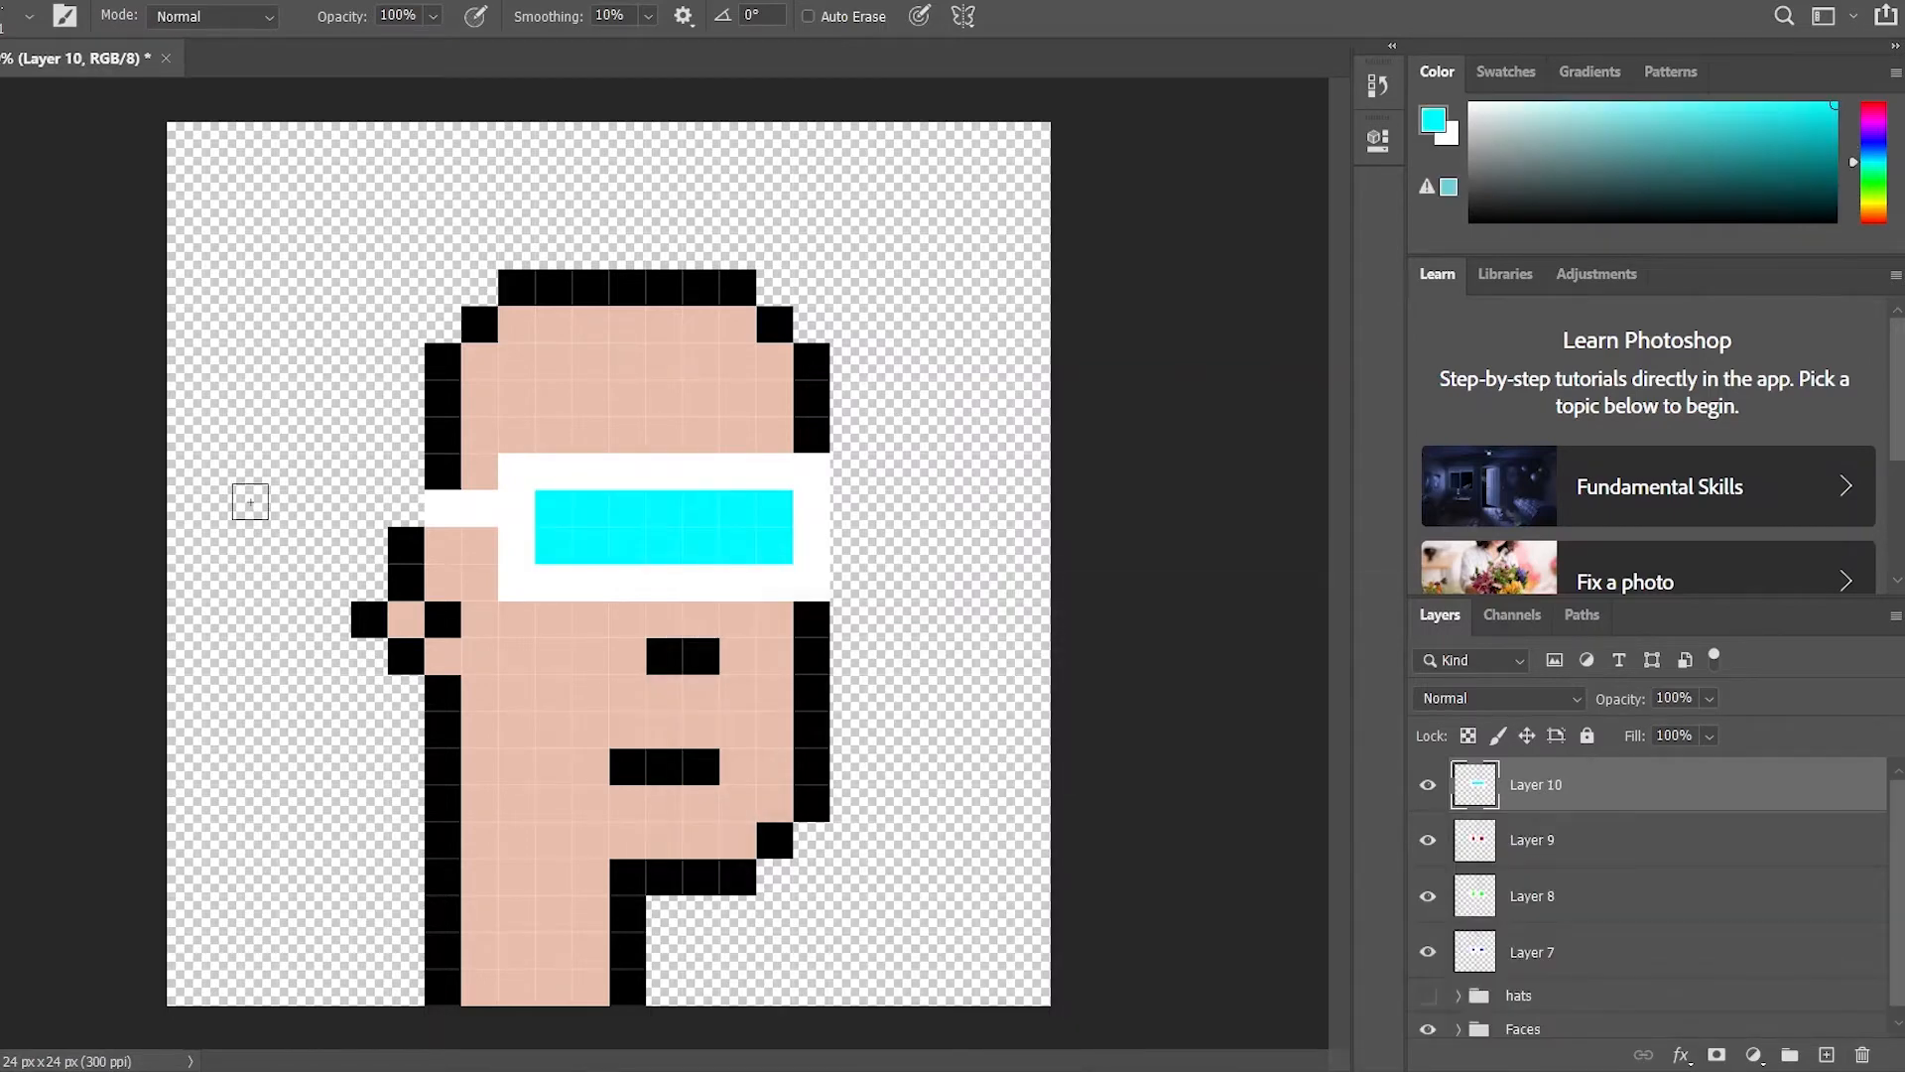
Preview the glasses variants by hiding Layers 10, 9, 8 and 7 and showing them again one by one
click(1428, 784)
click(1428, 839)
click(1428, 896)
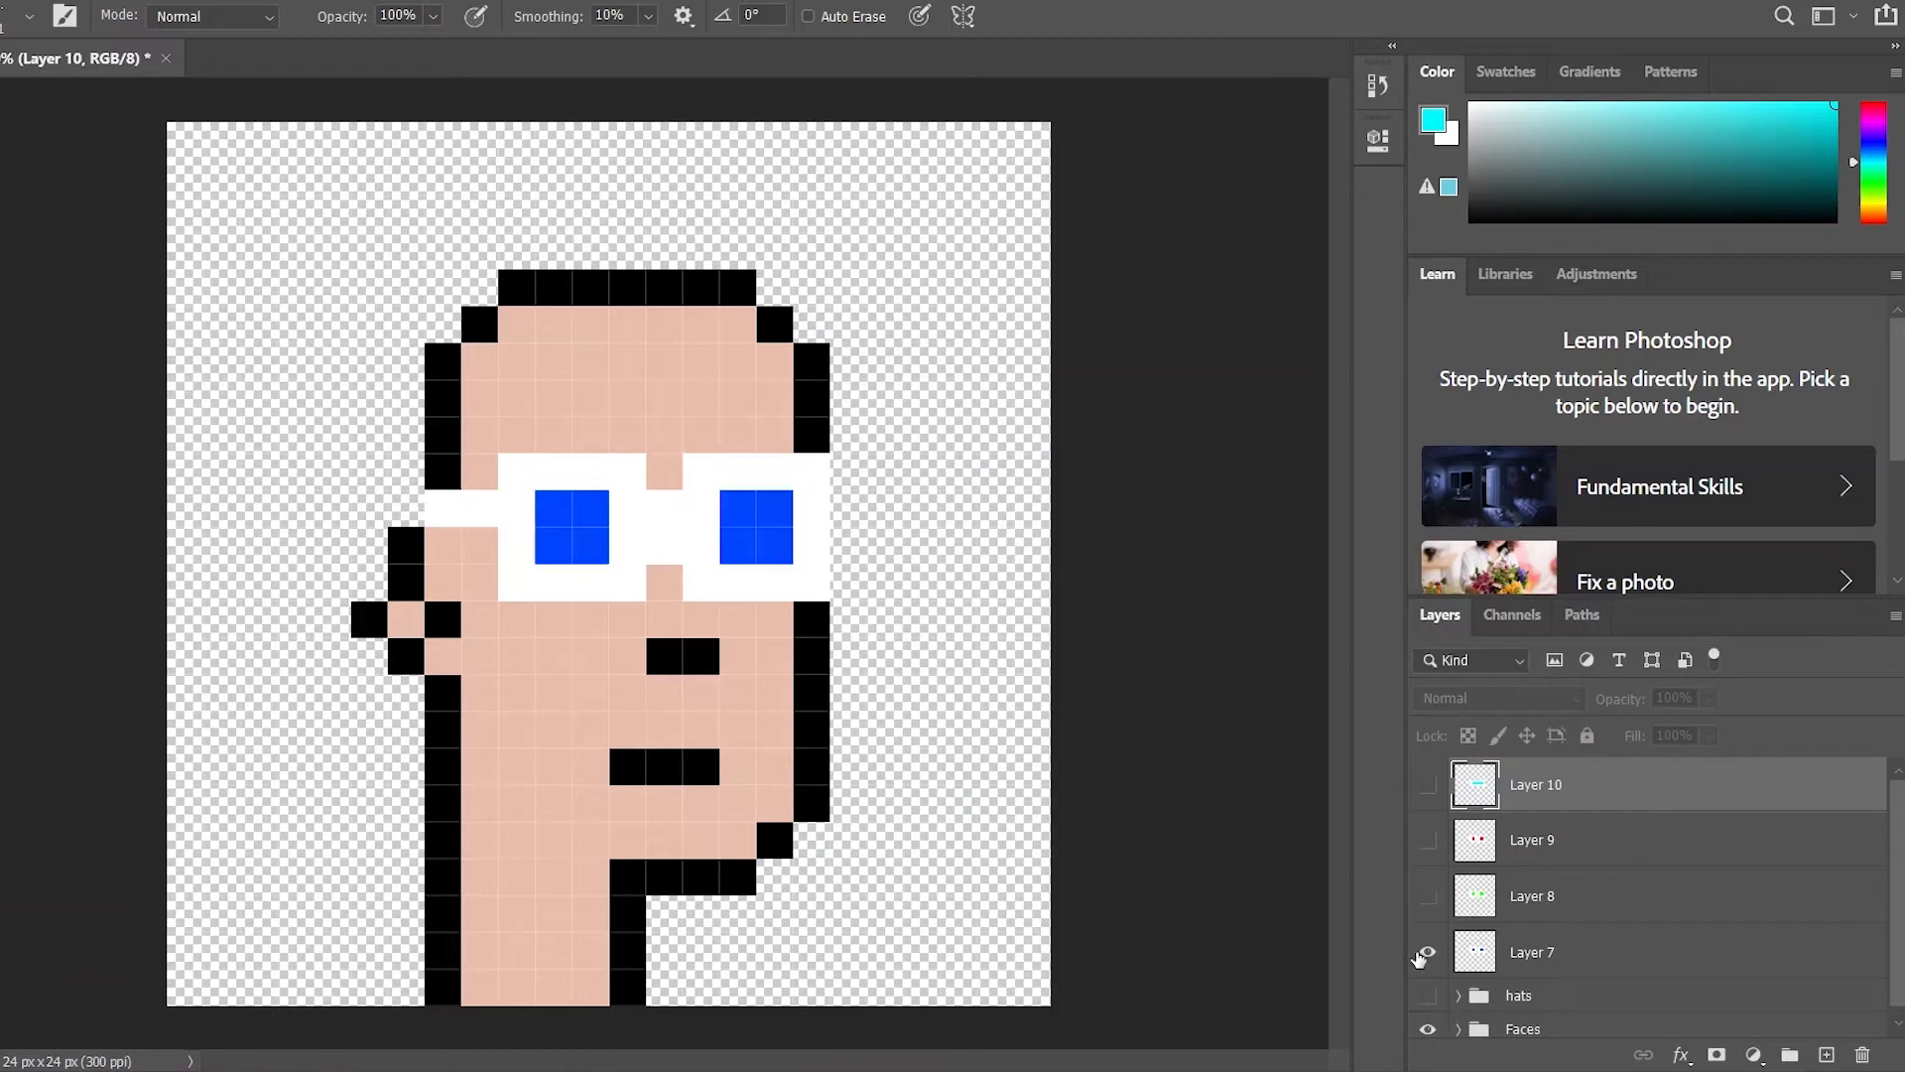
click(1428, 952)
click(1428, 951)
click(1428, 896)
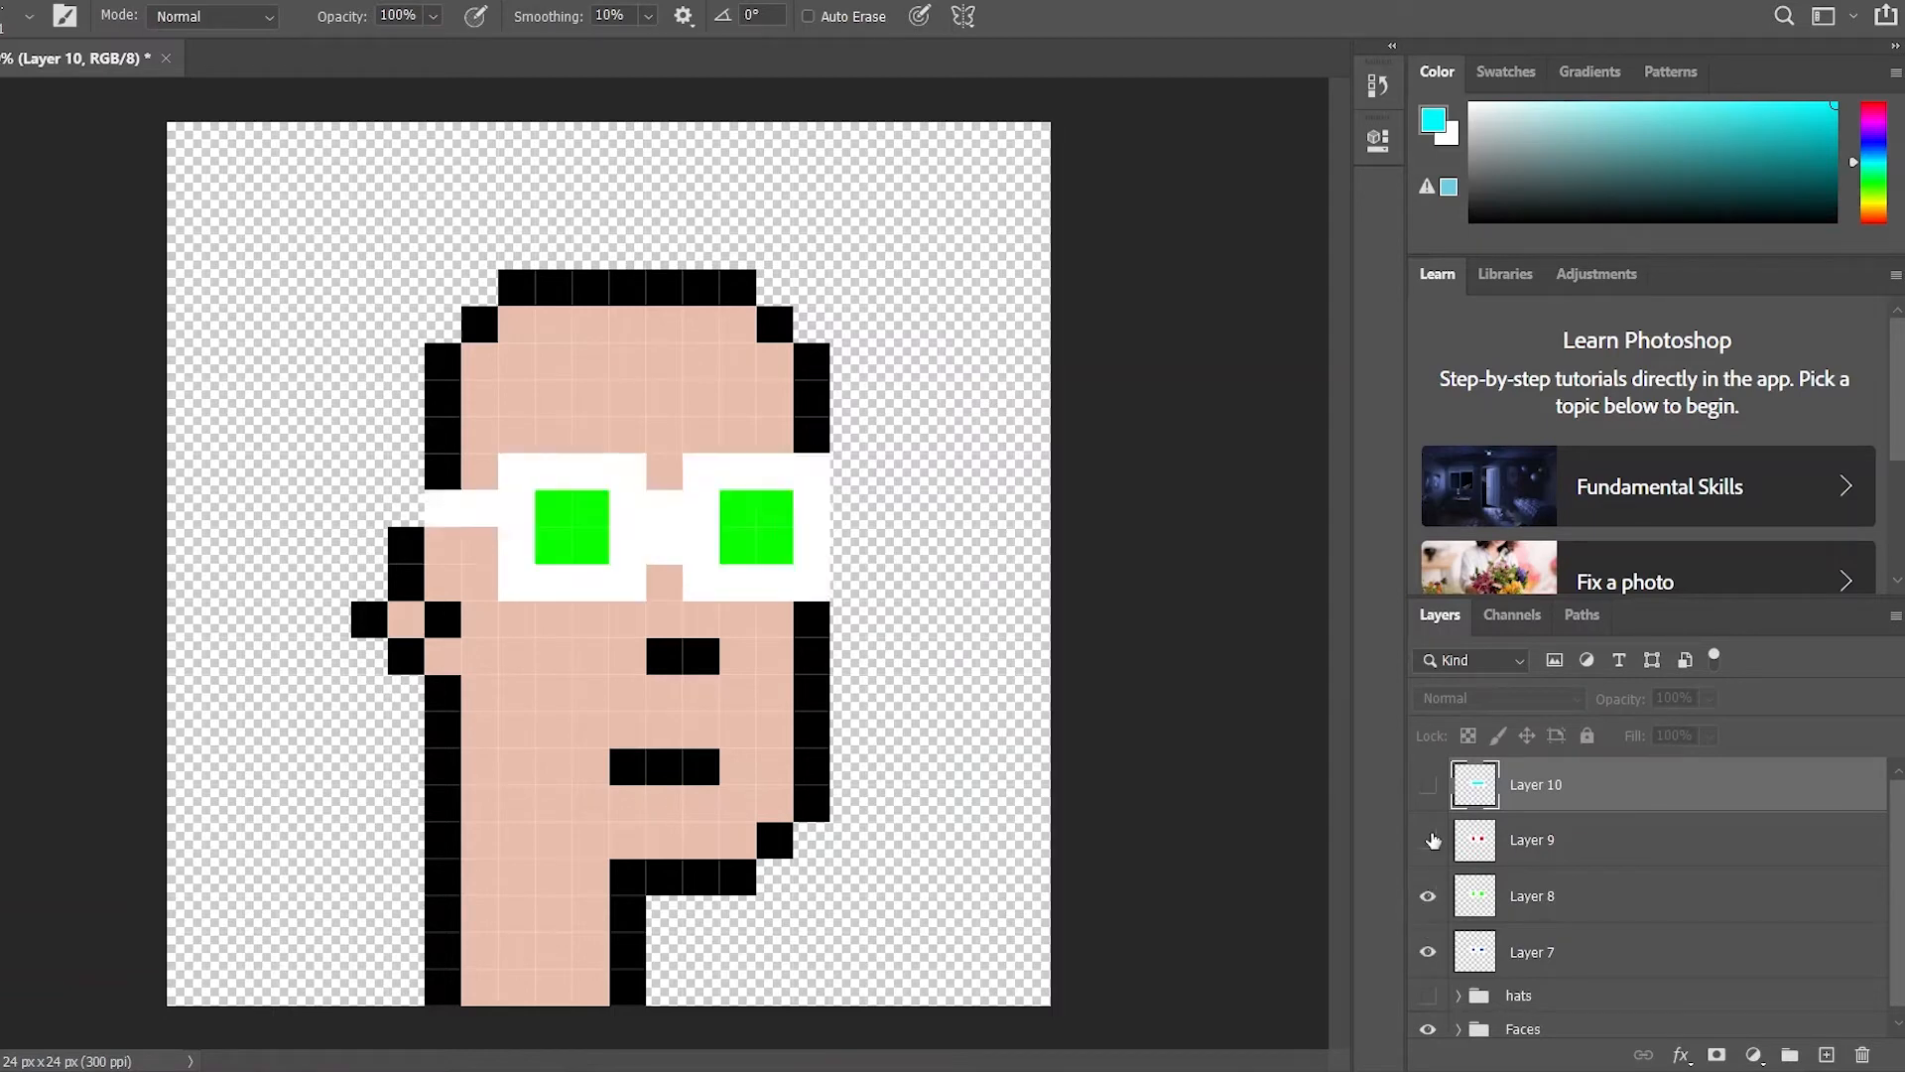
click(1428, 840)
click(1428, 784)
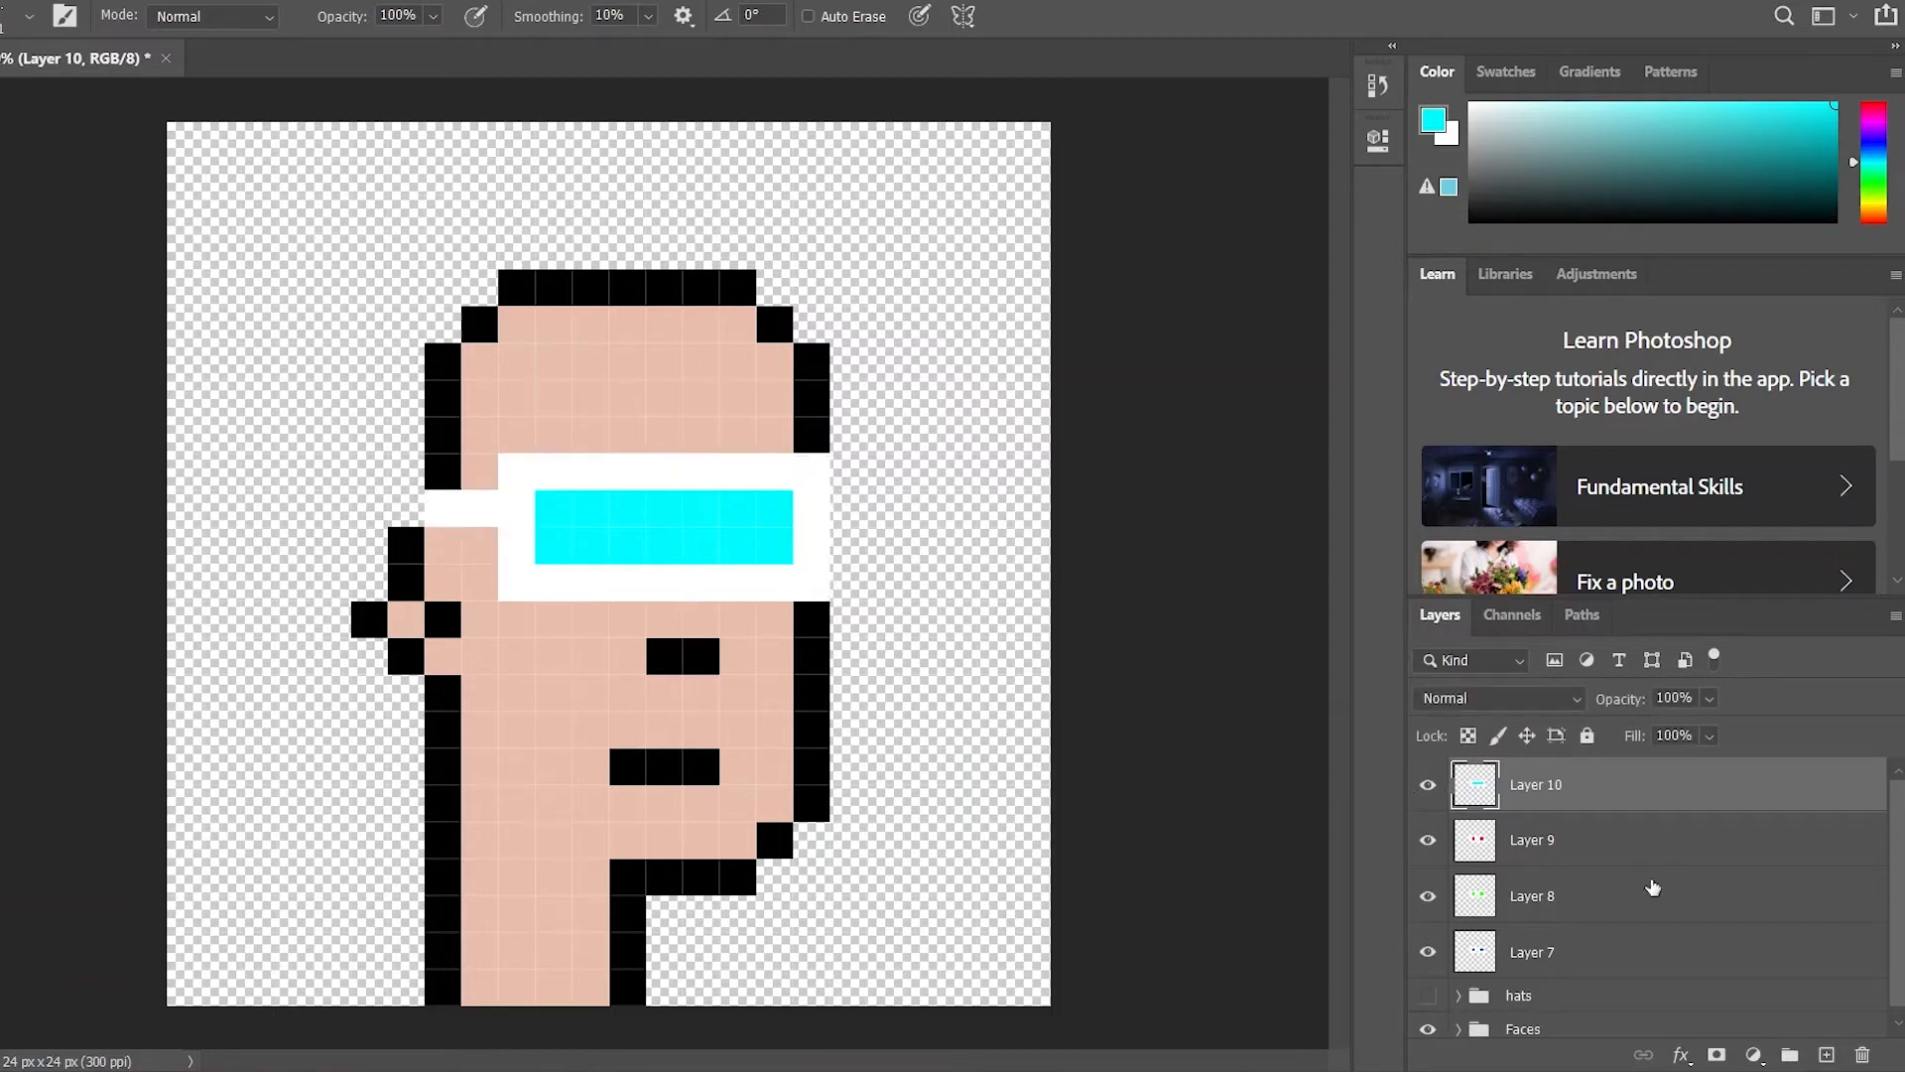
Create a new layer group named "eyes" above the glasses layers
click(1791, 1054)
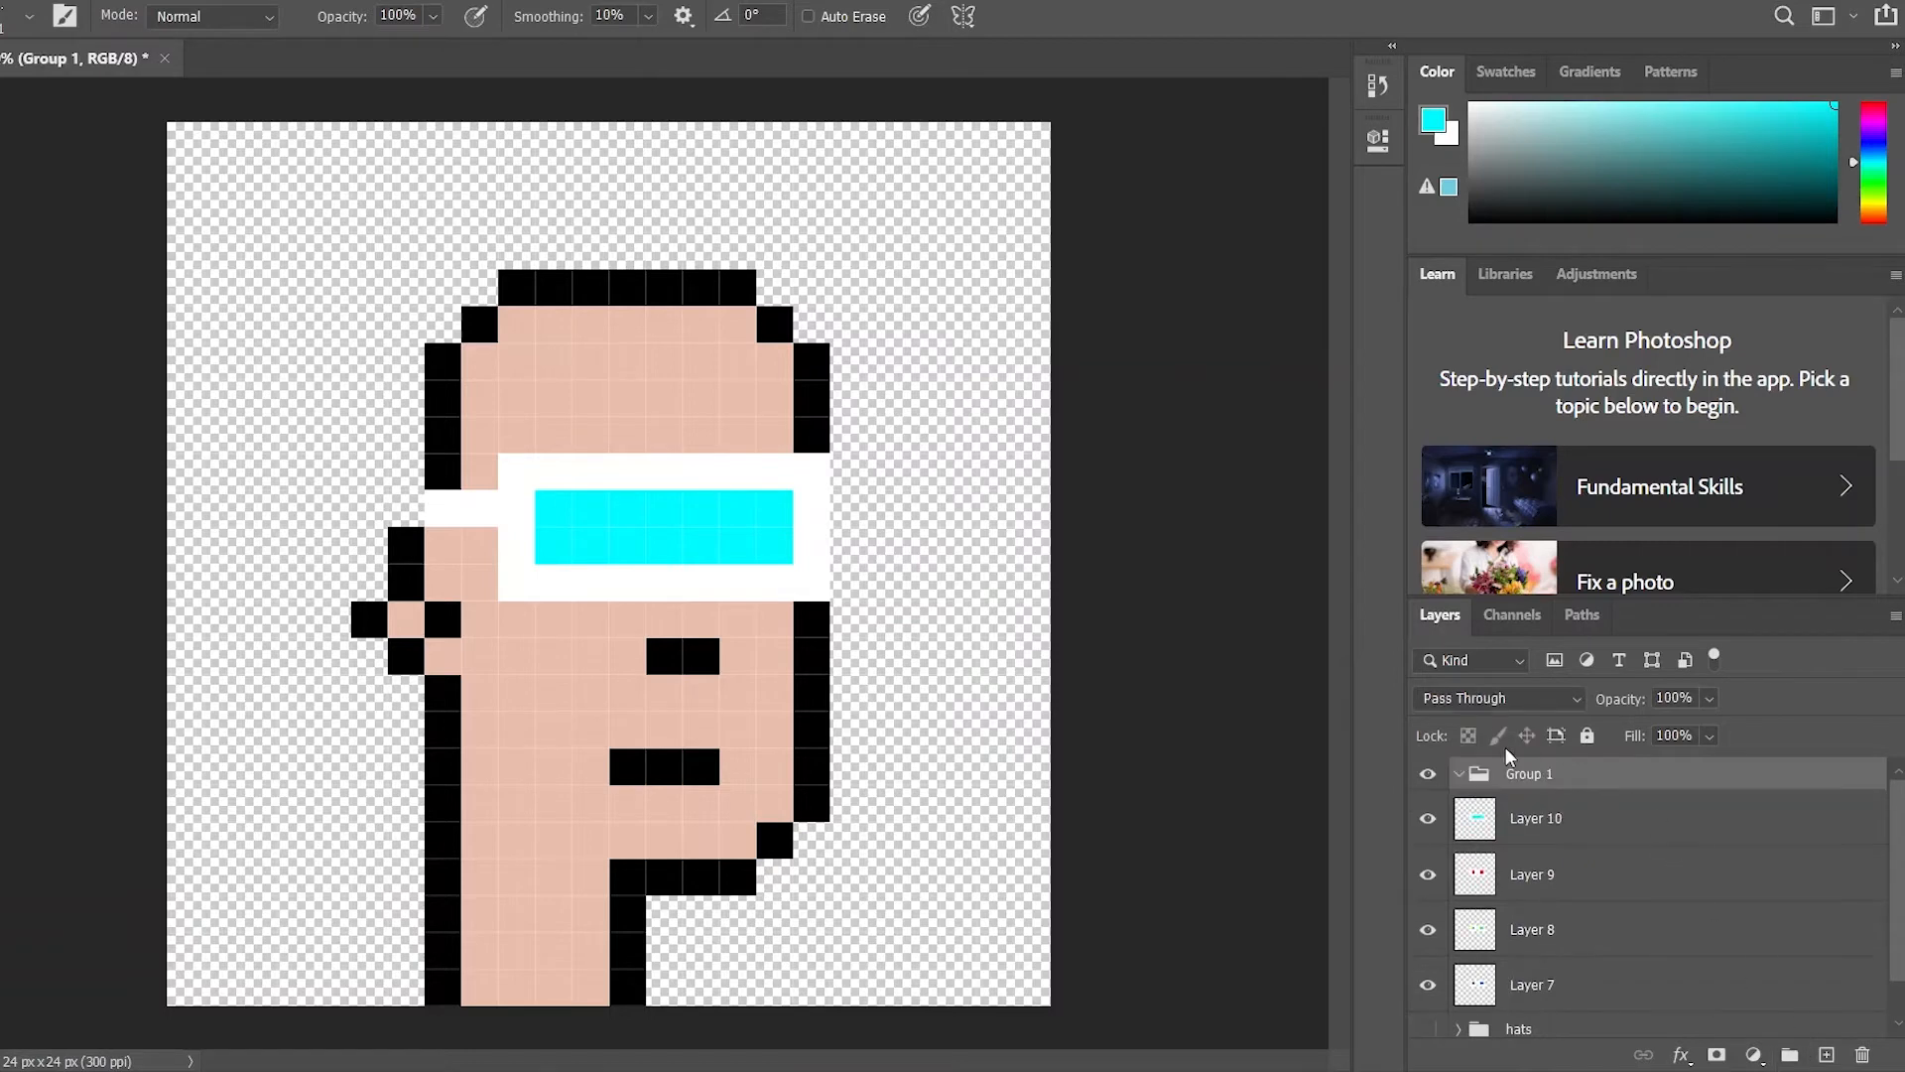
double_click(1524, 775)
text(eyes)
key(Return)
Move Layers 7 to 10 into the eyes group and make the hats group visible
click(1555, 830)
shift+click(1571, 891)
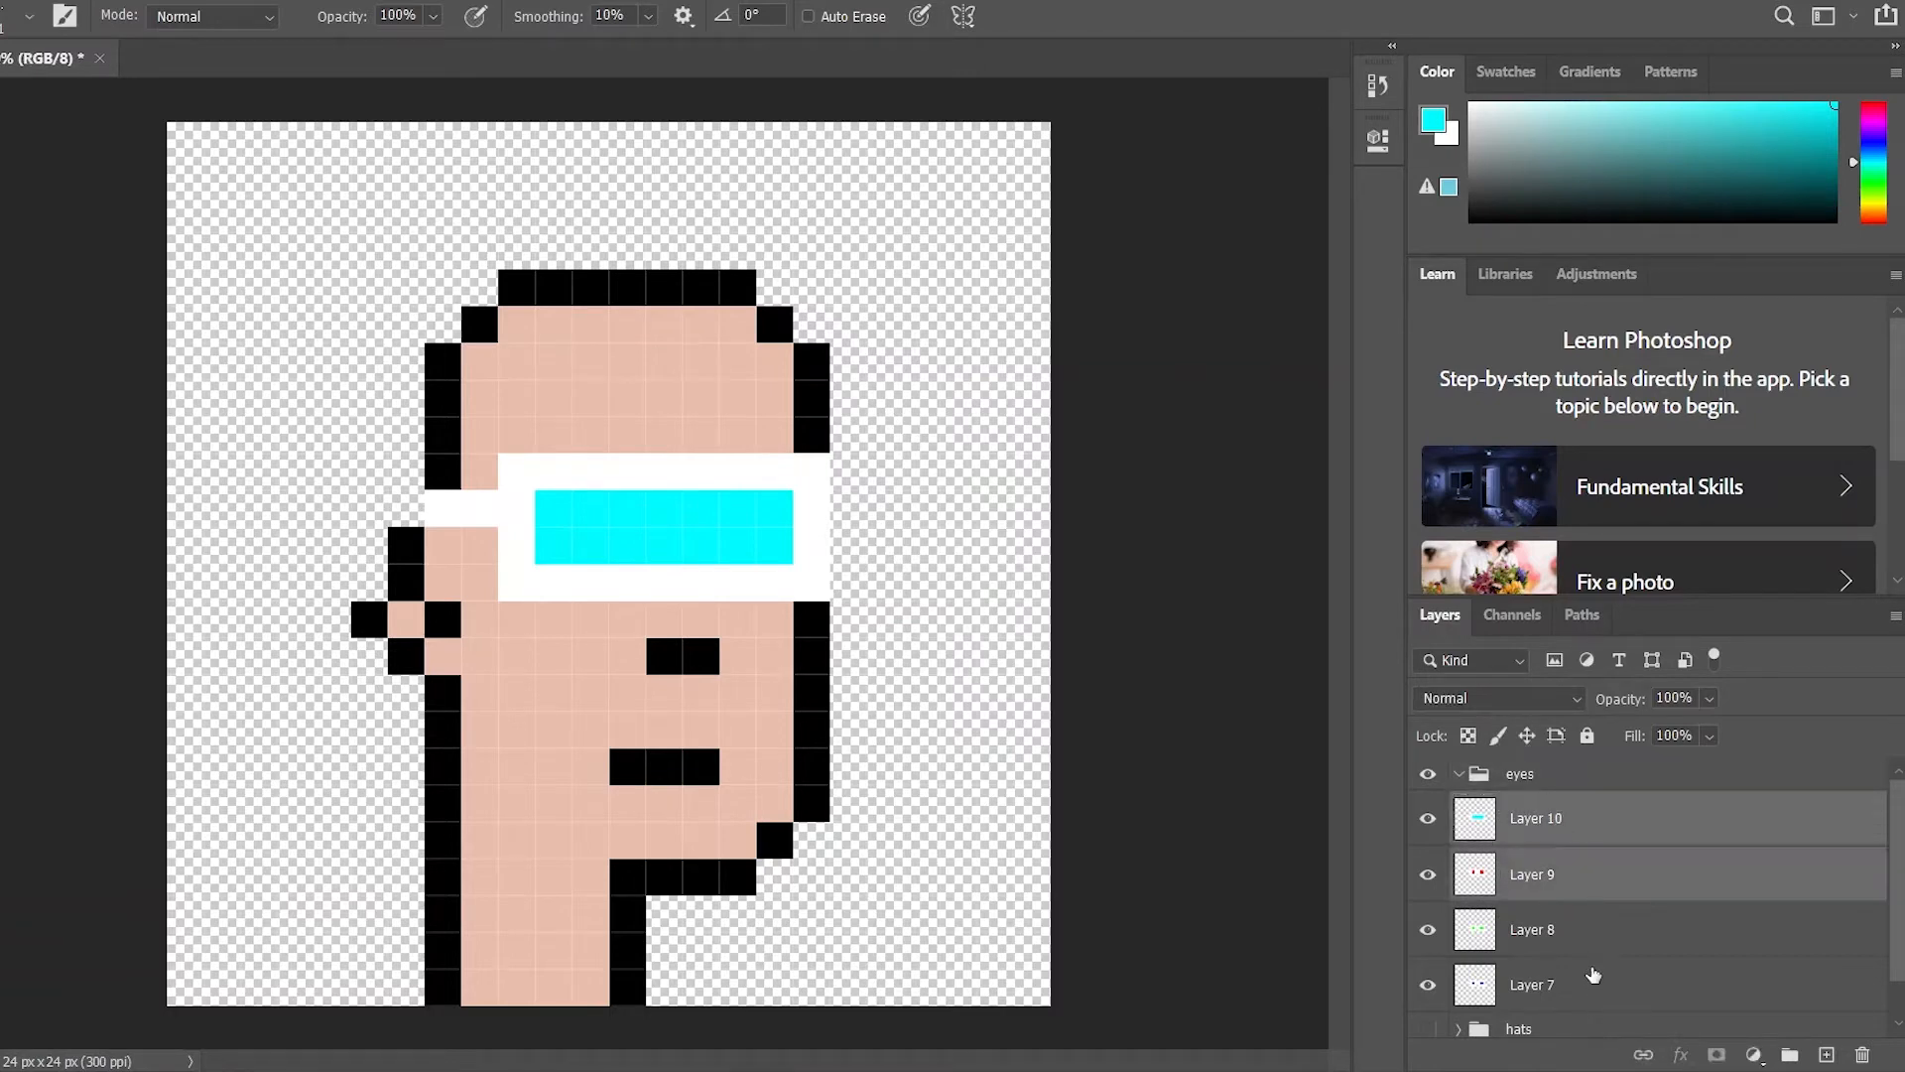
shift+click(1595, 916)
shift+click(1577, 978)
drag(1581, 962, 1554, 775)
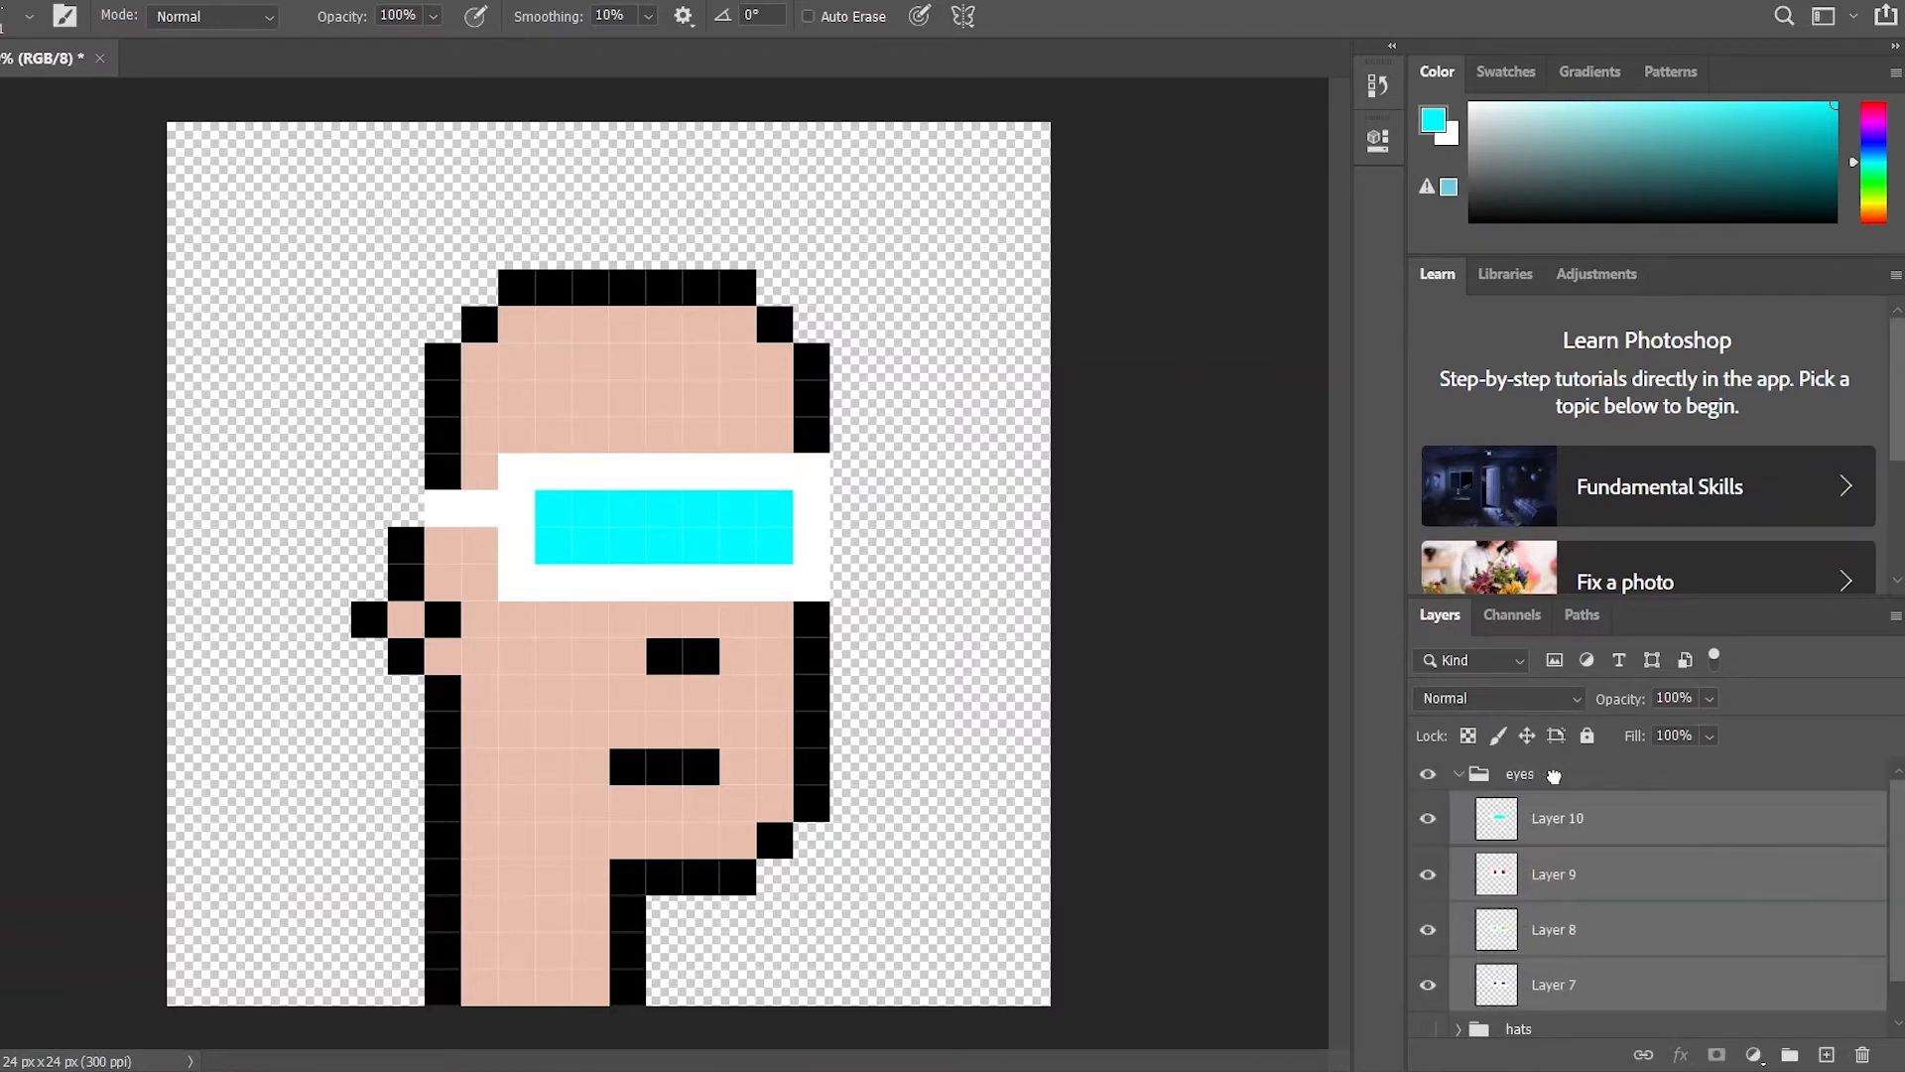
click(1458, 775)
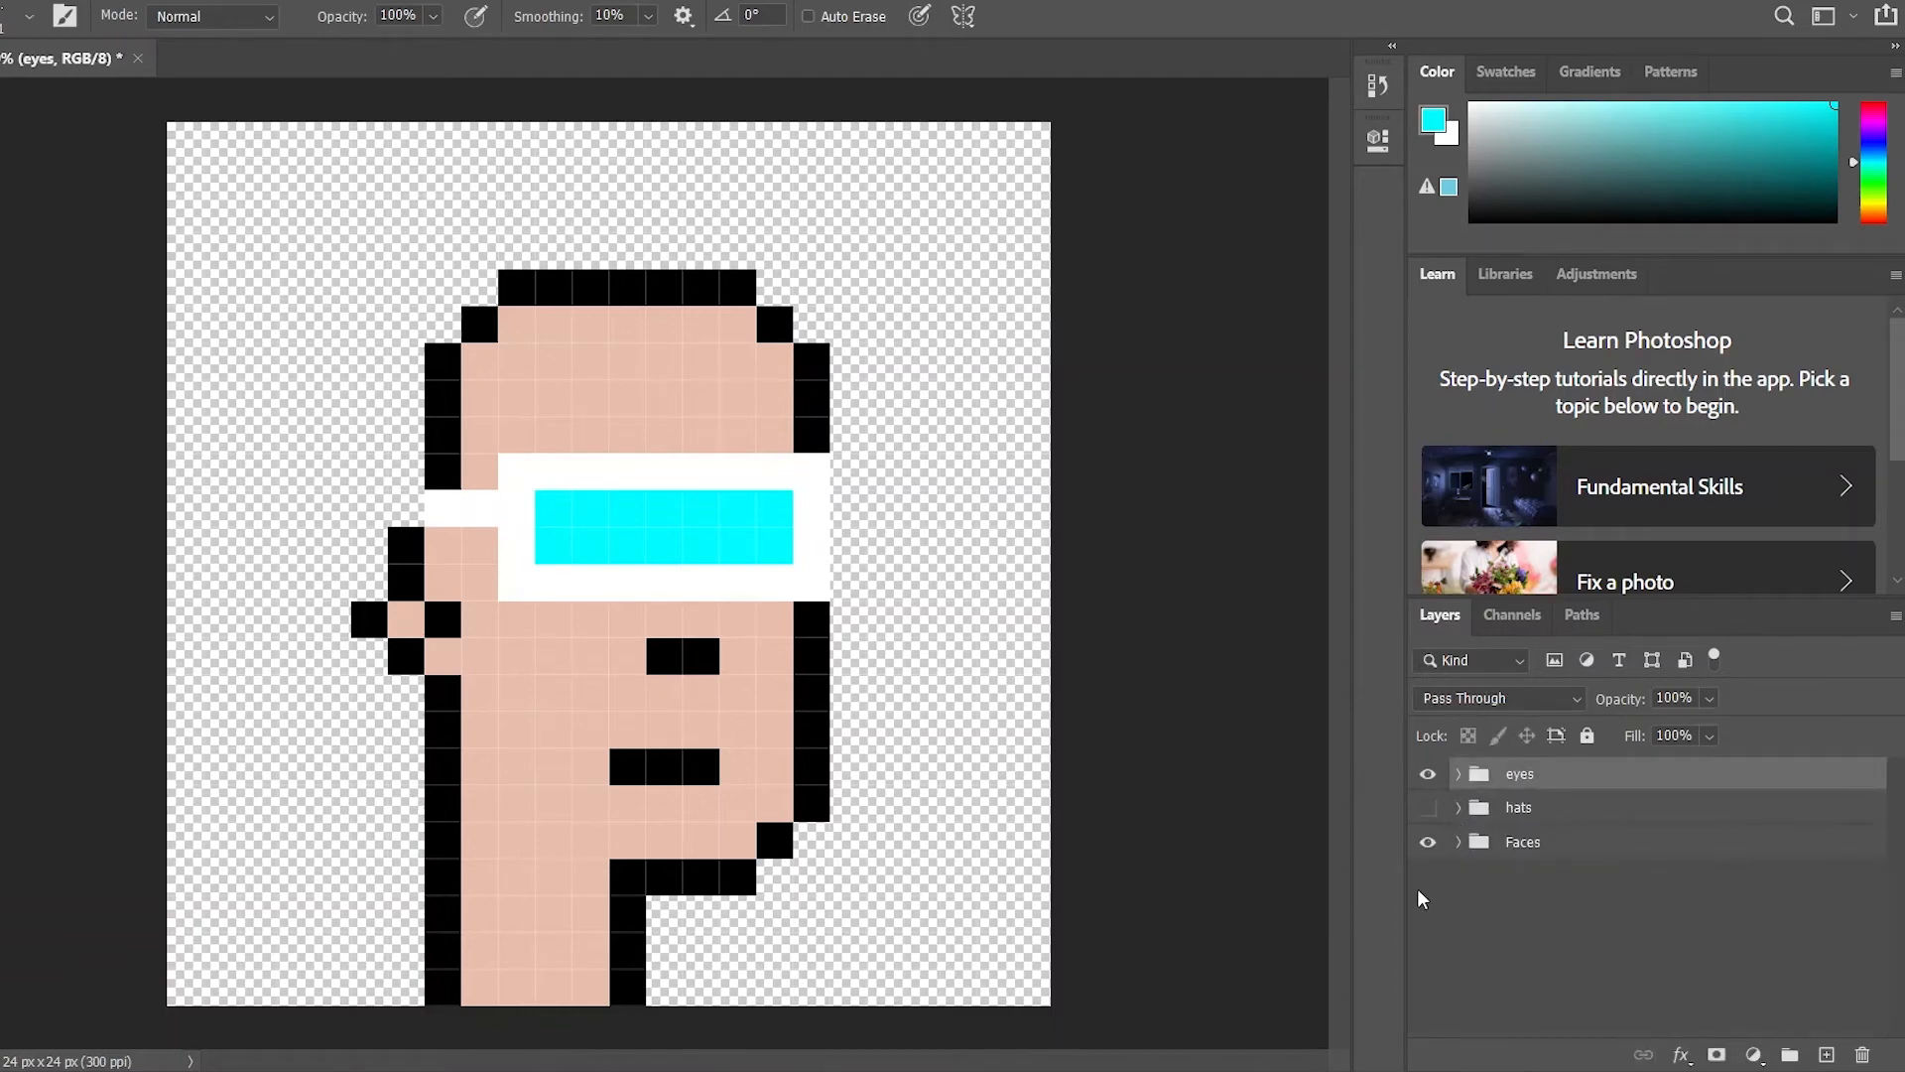
click(1430, 808)
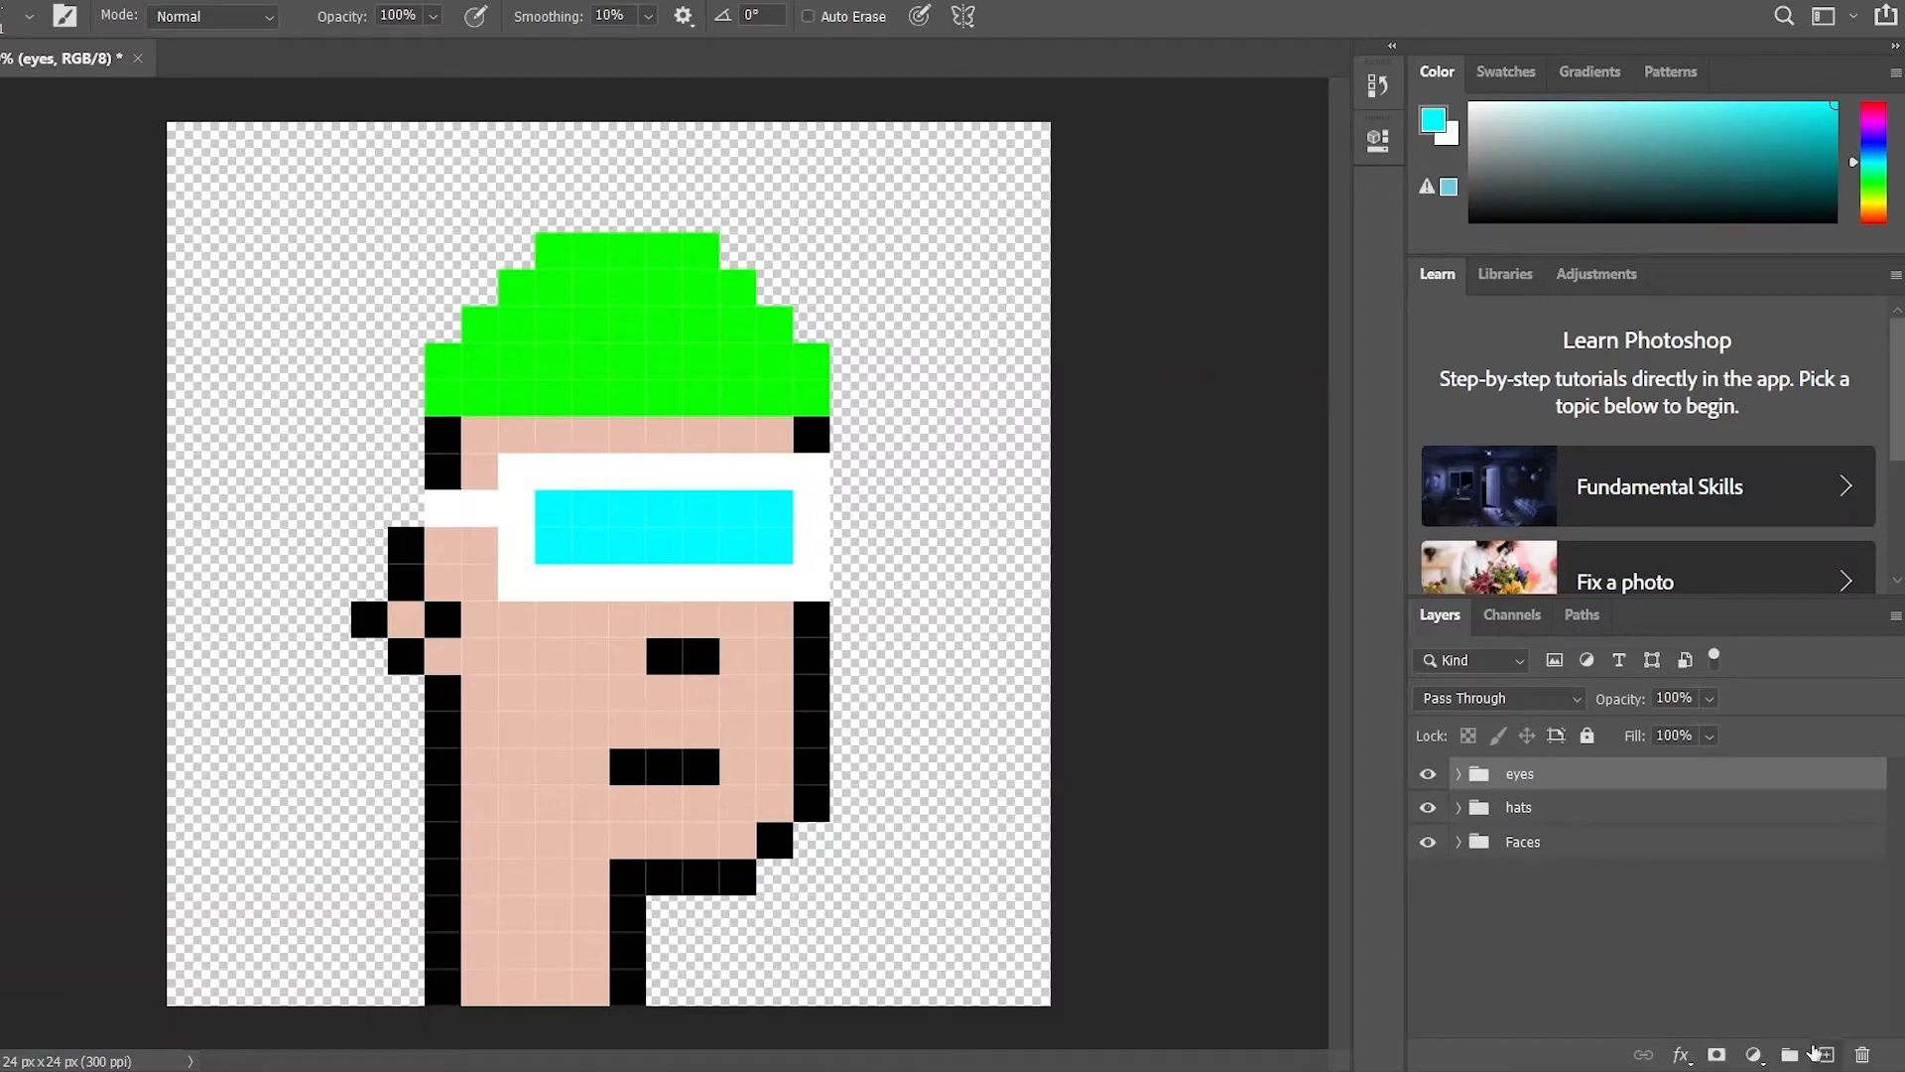
Add a new layer for the background and choose the Iridescent_15 preset for the Gradient tool
click(1818, 1053)
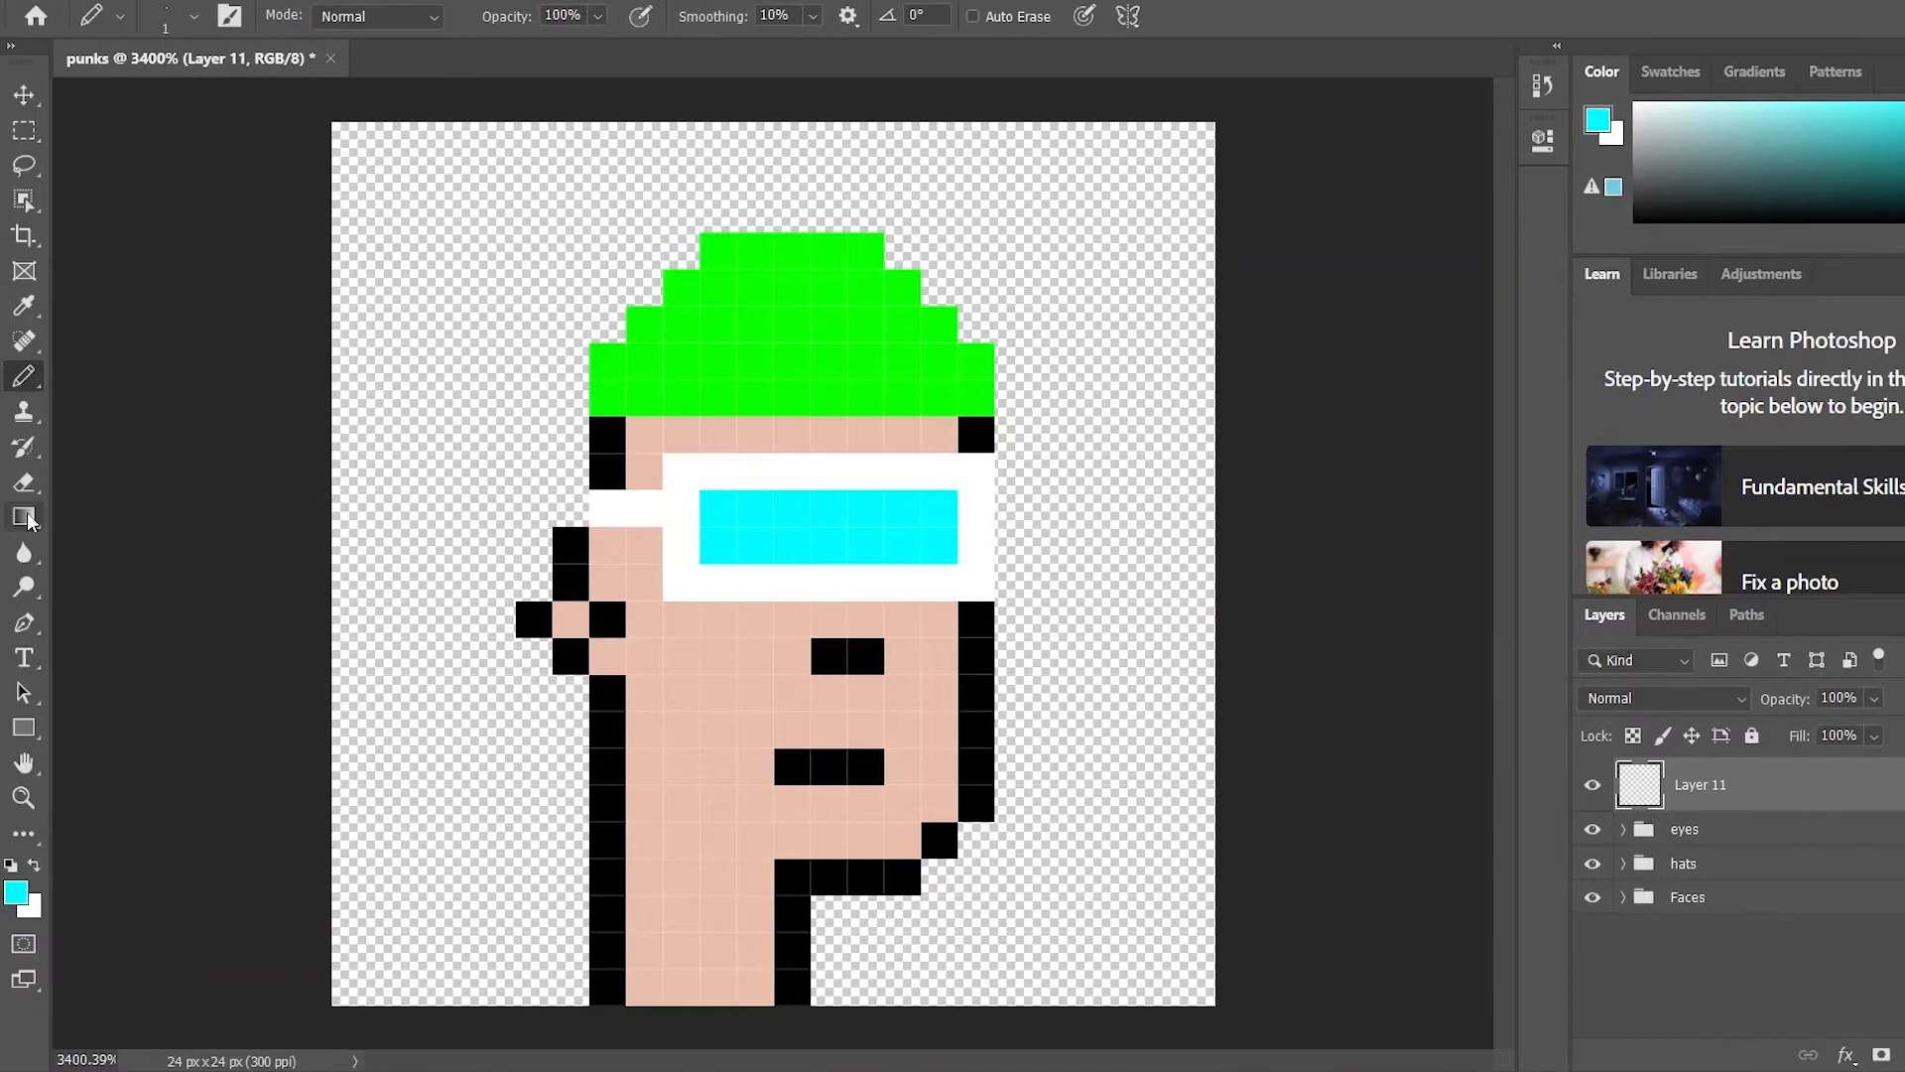
click(24, 517)
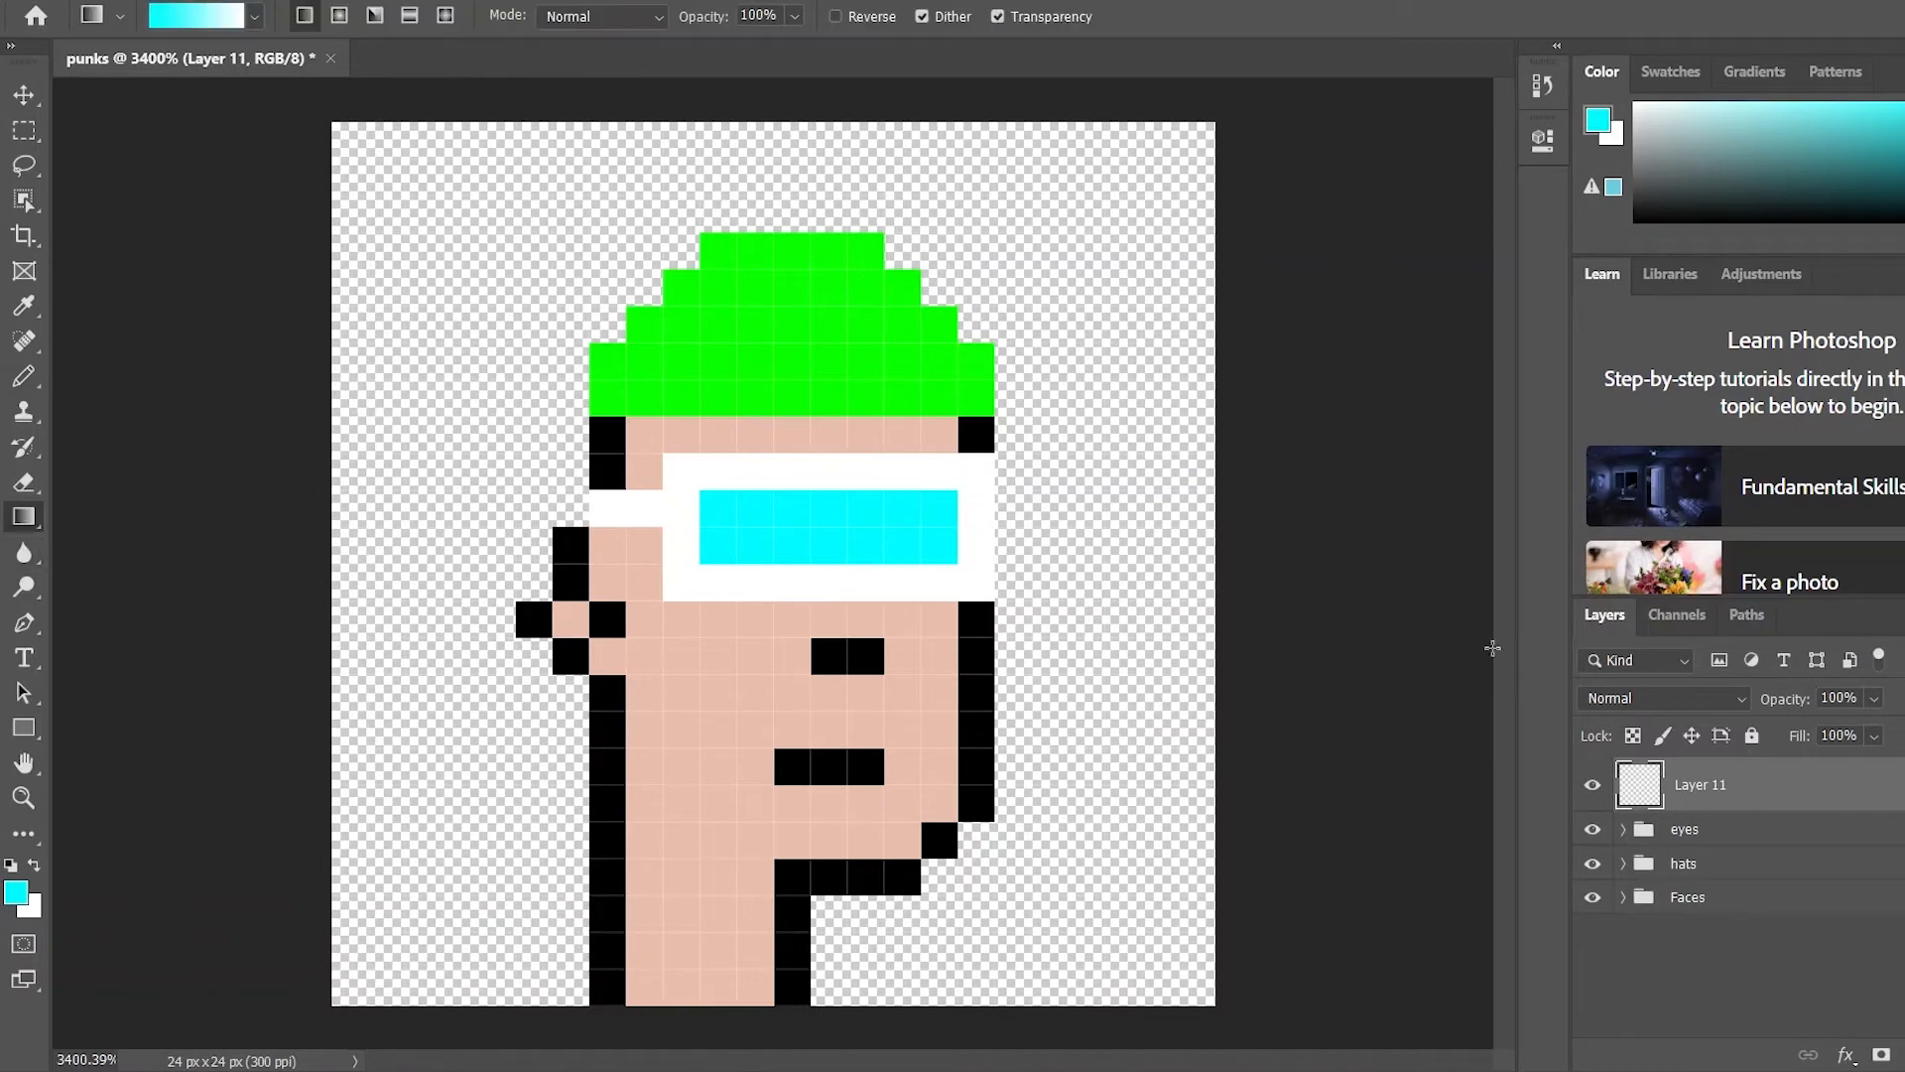
click(231, 16)
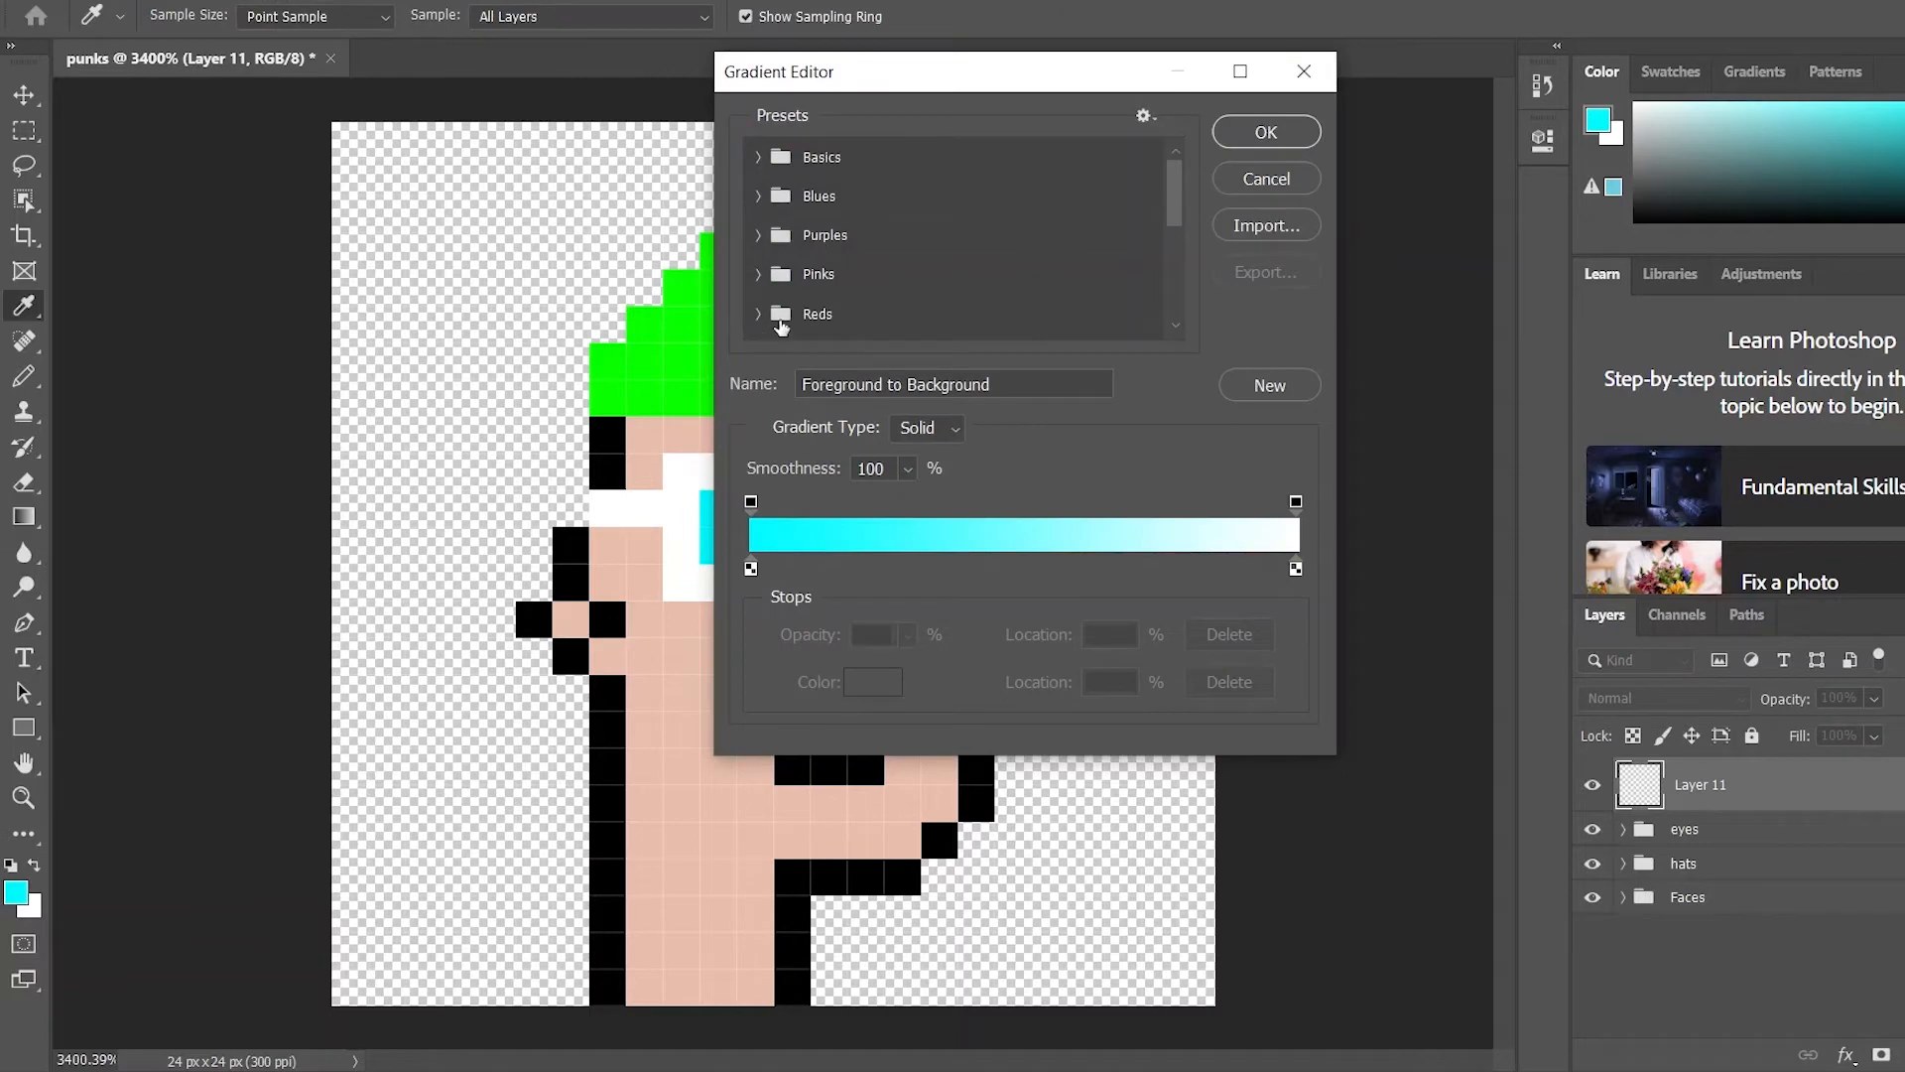
scroll(782, 327, down, 9)
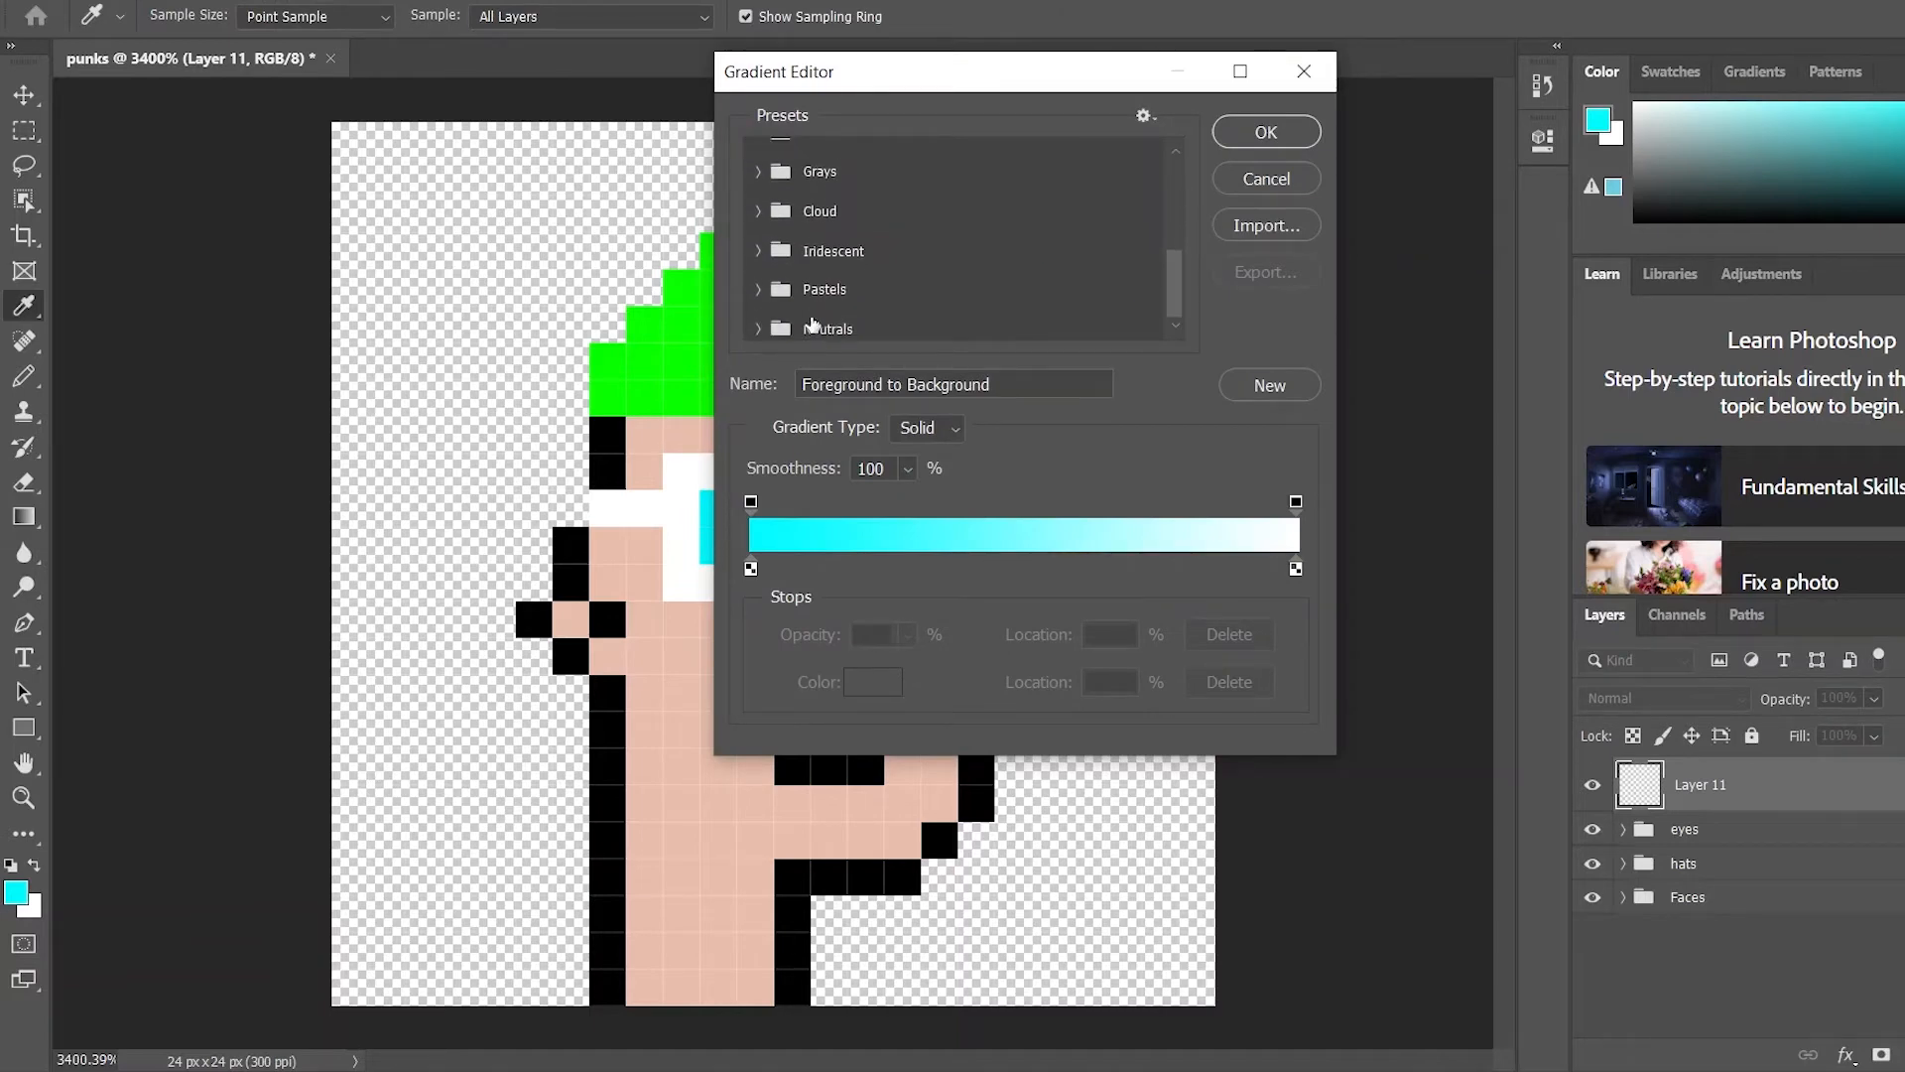
scroll(812, 324, down, 1)
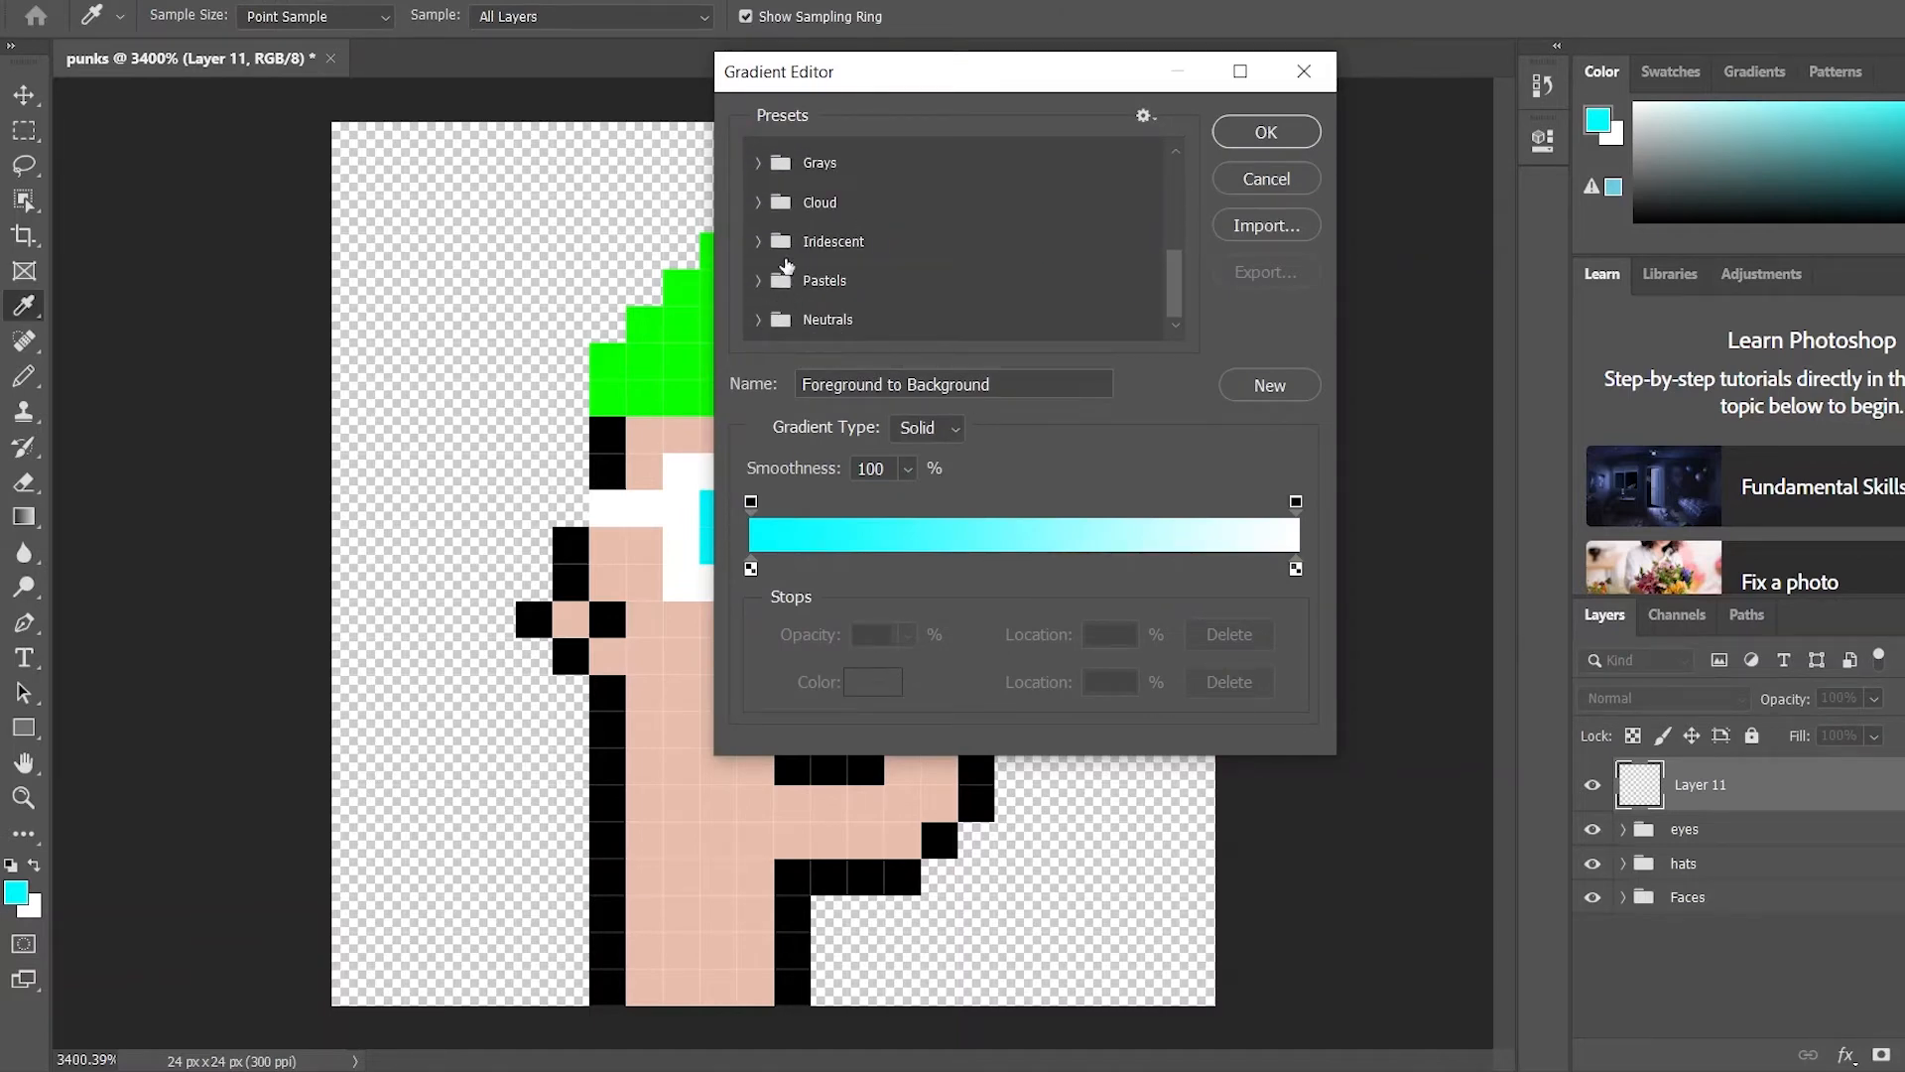
click(756, 244)
scroll(1052, 309, down, 2)
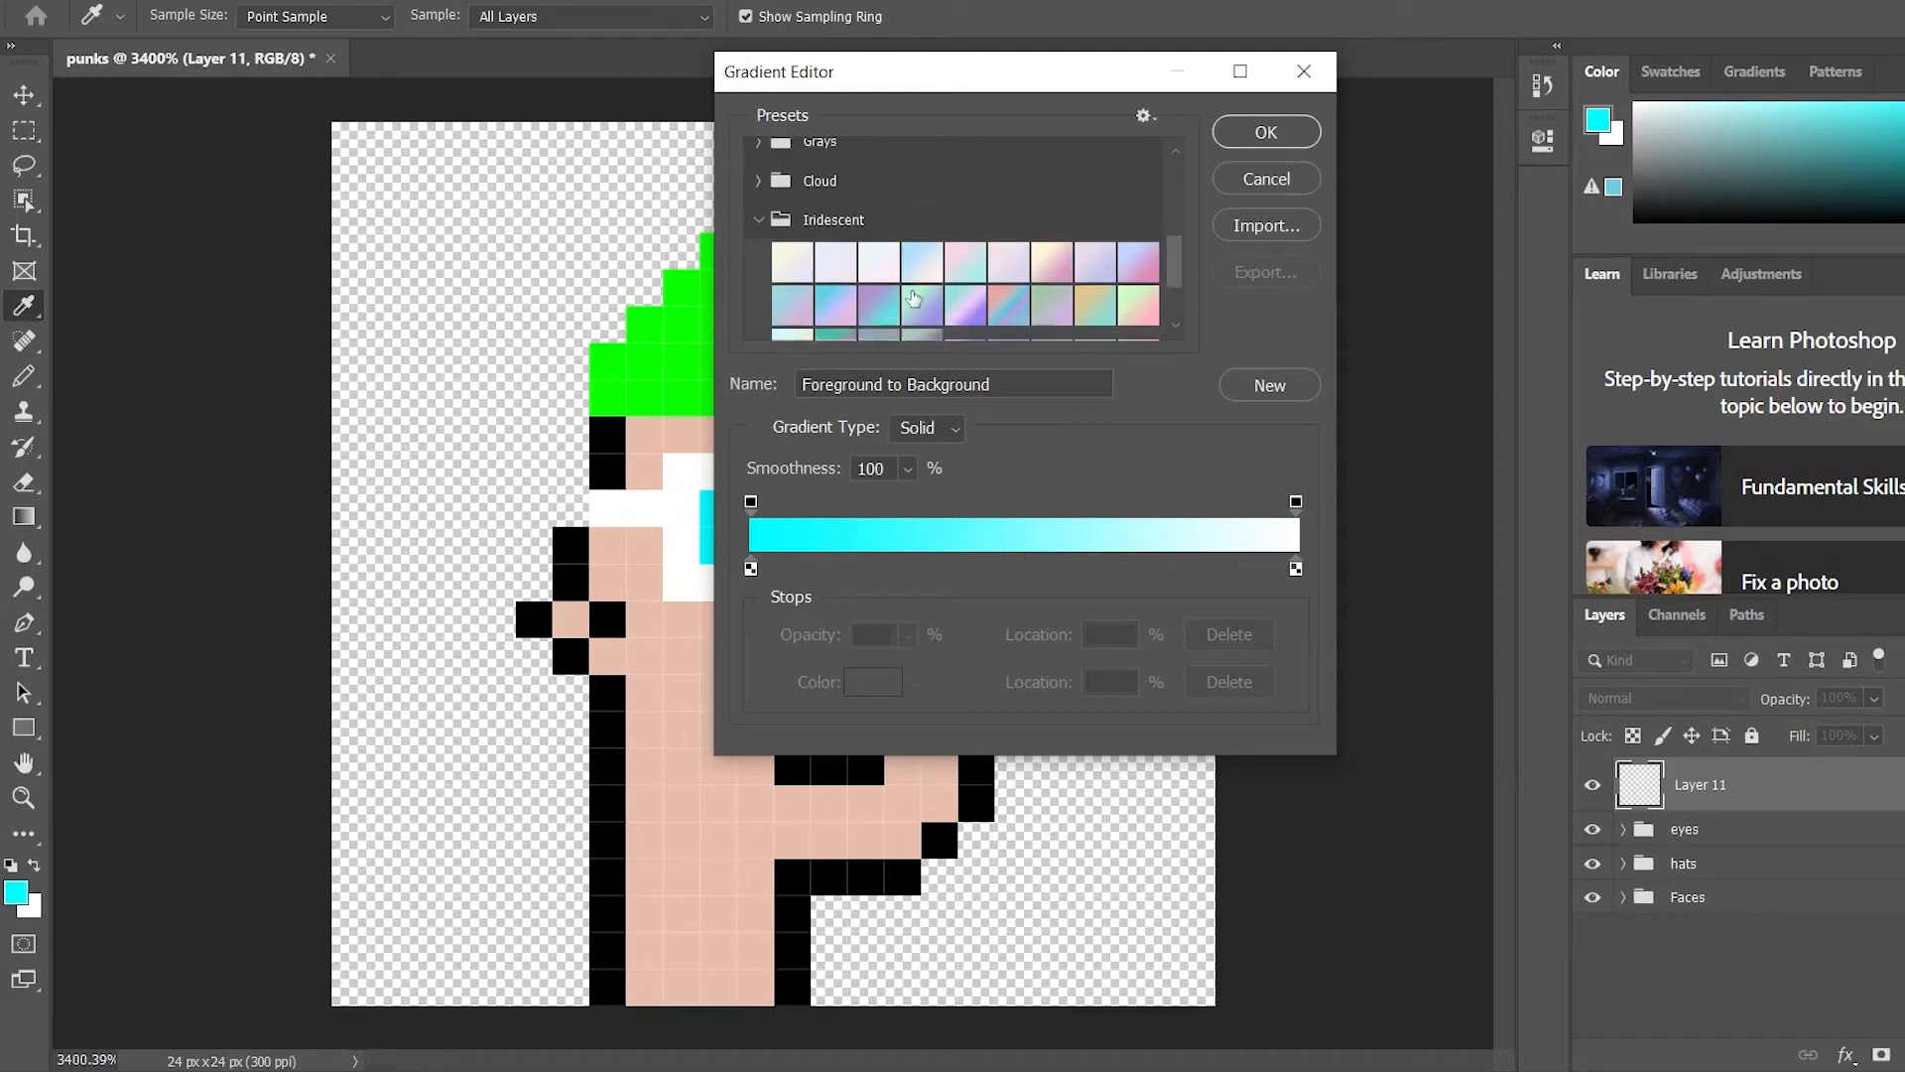
click(1010, 290)
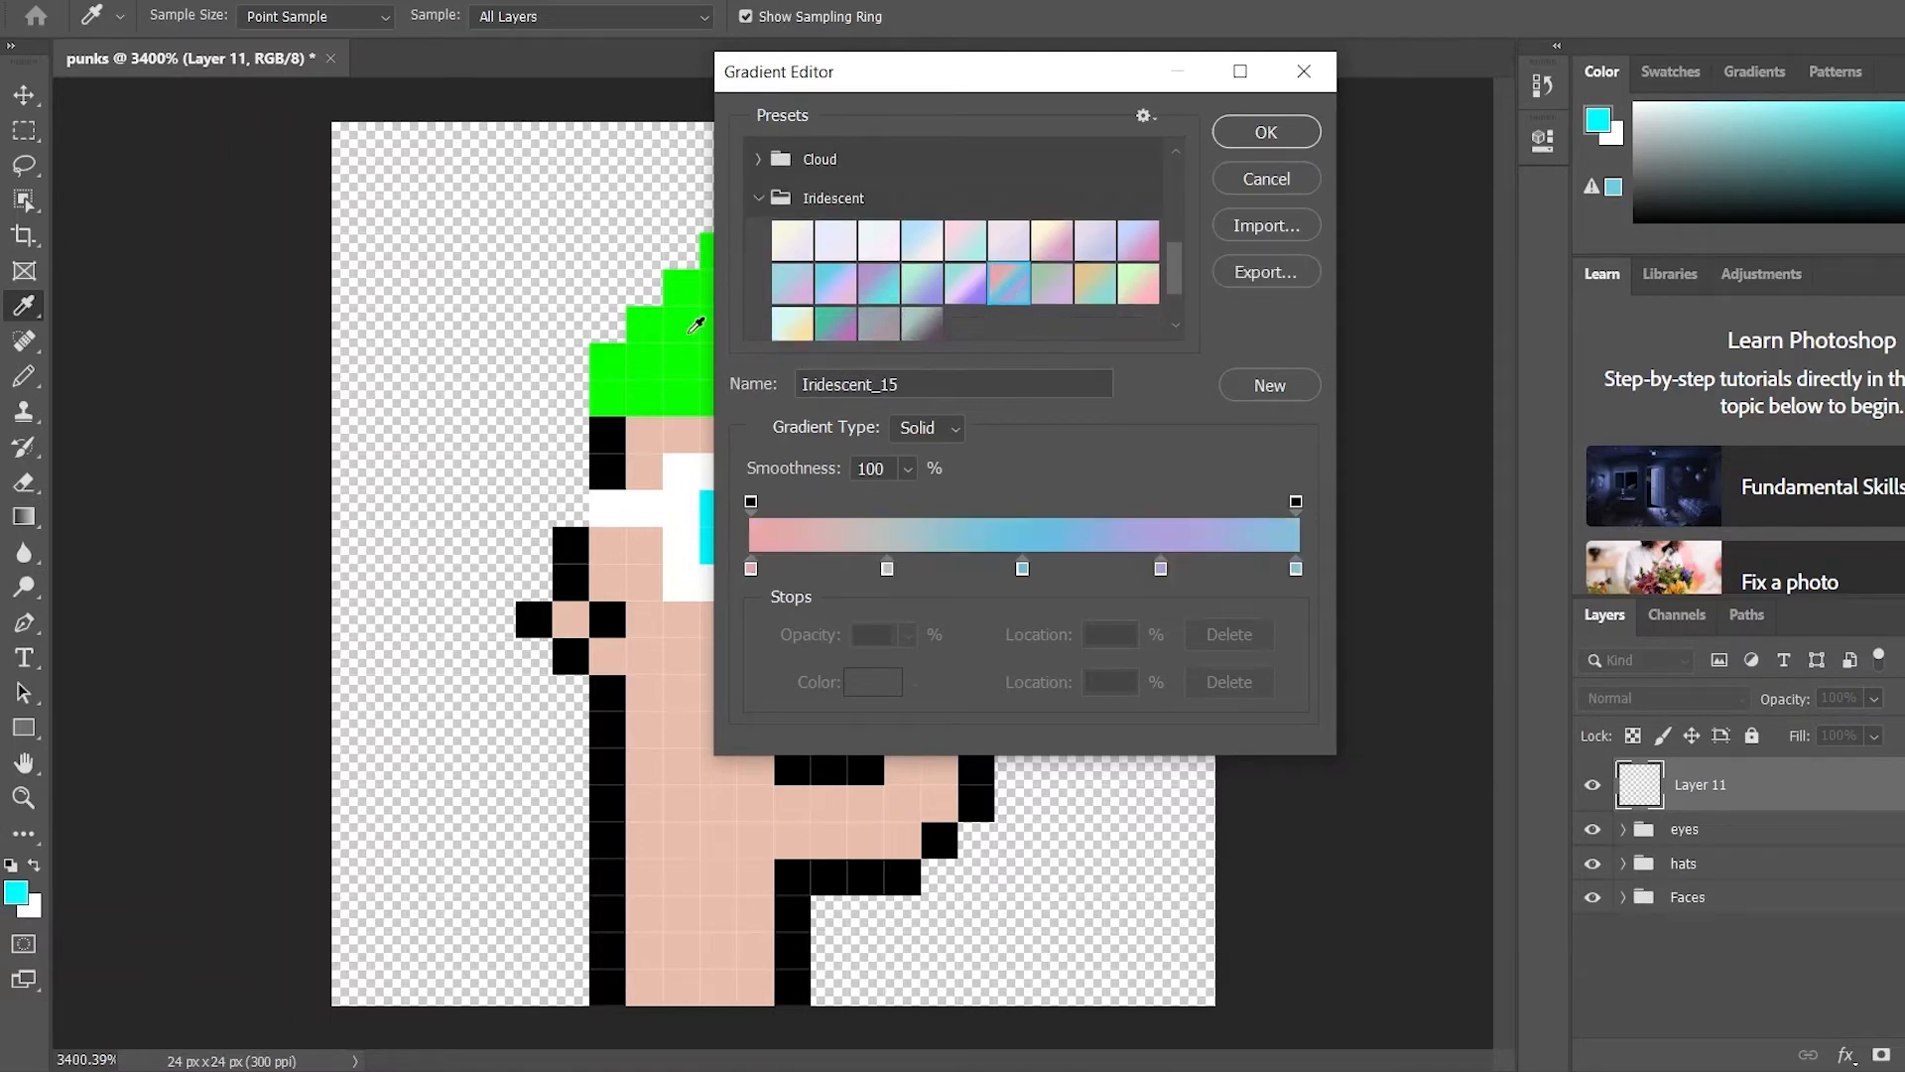
click(1266, 132)
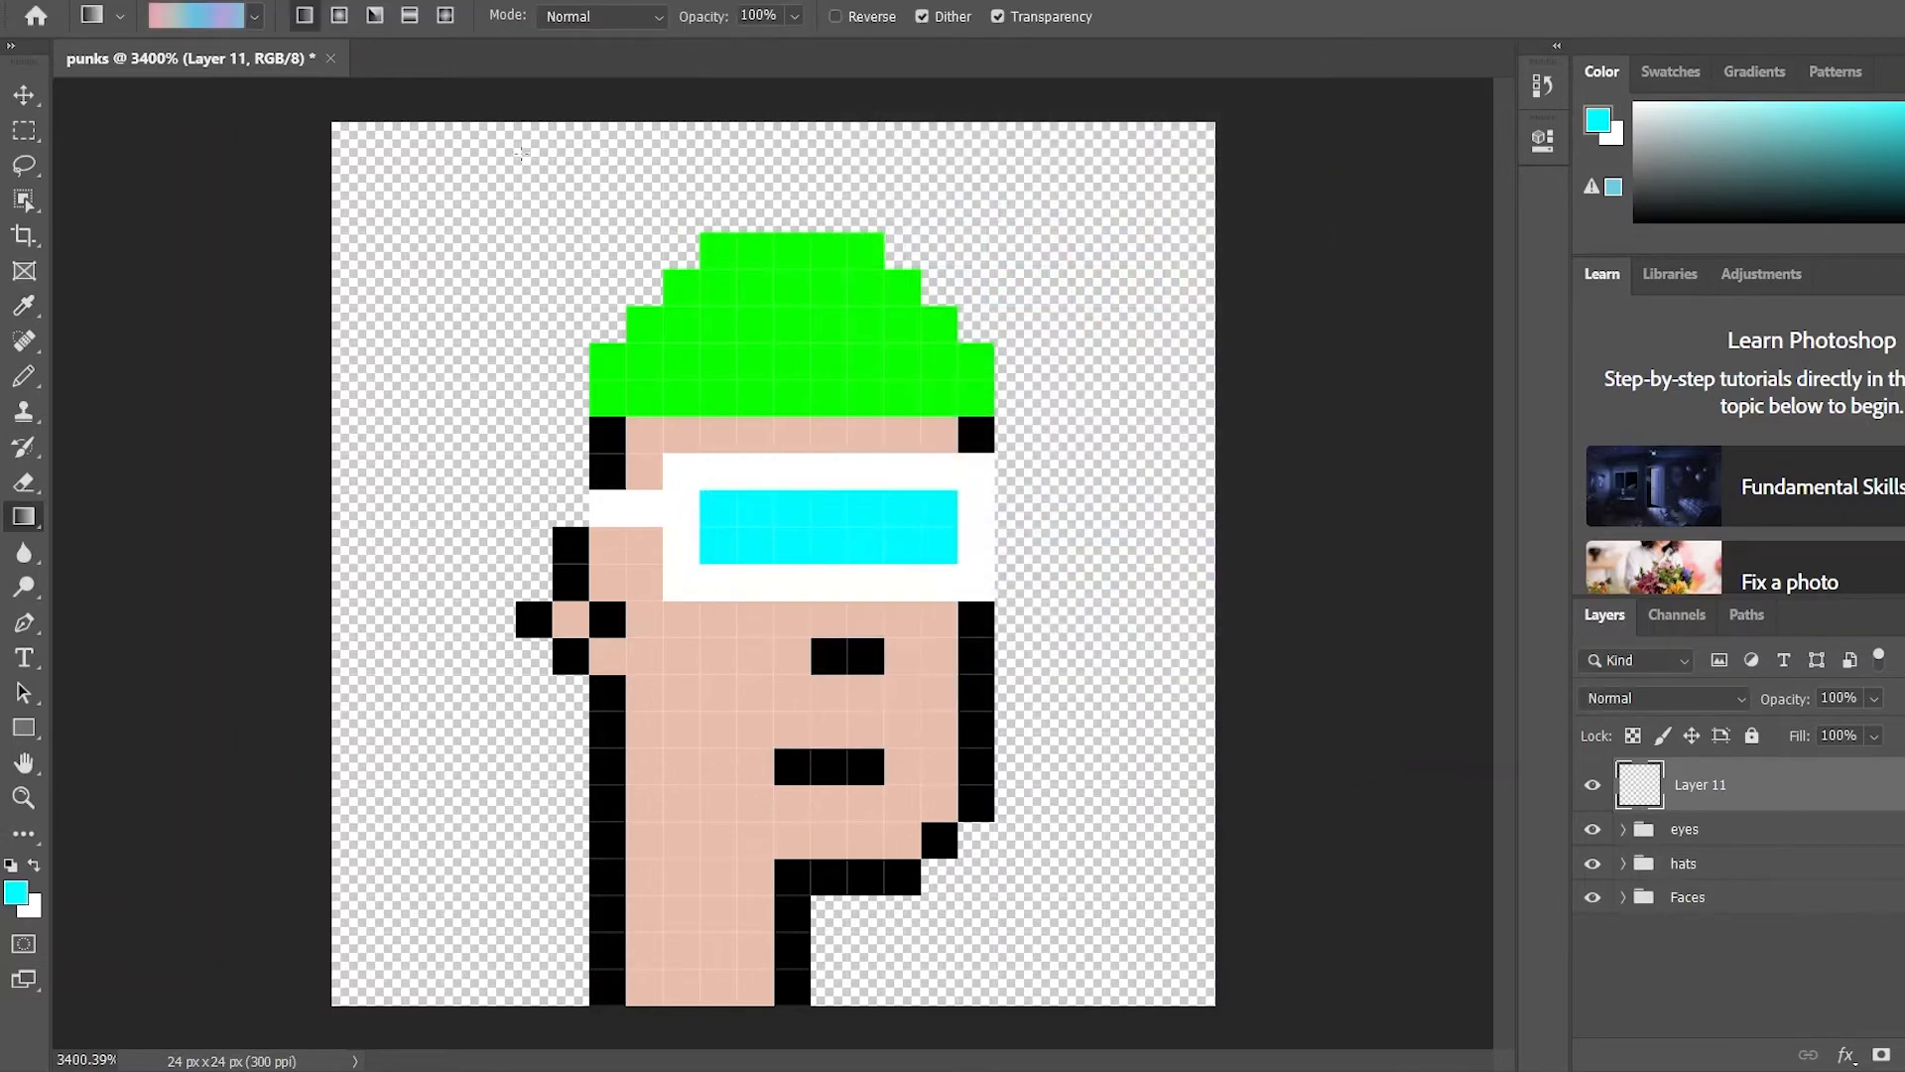
Fill Layer 11 with a diagonal gradient from the canvas's upper-left to lower-right corner and move it below the Faces group
drag(331, 123, 1215, 1011)
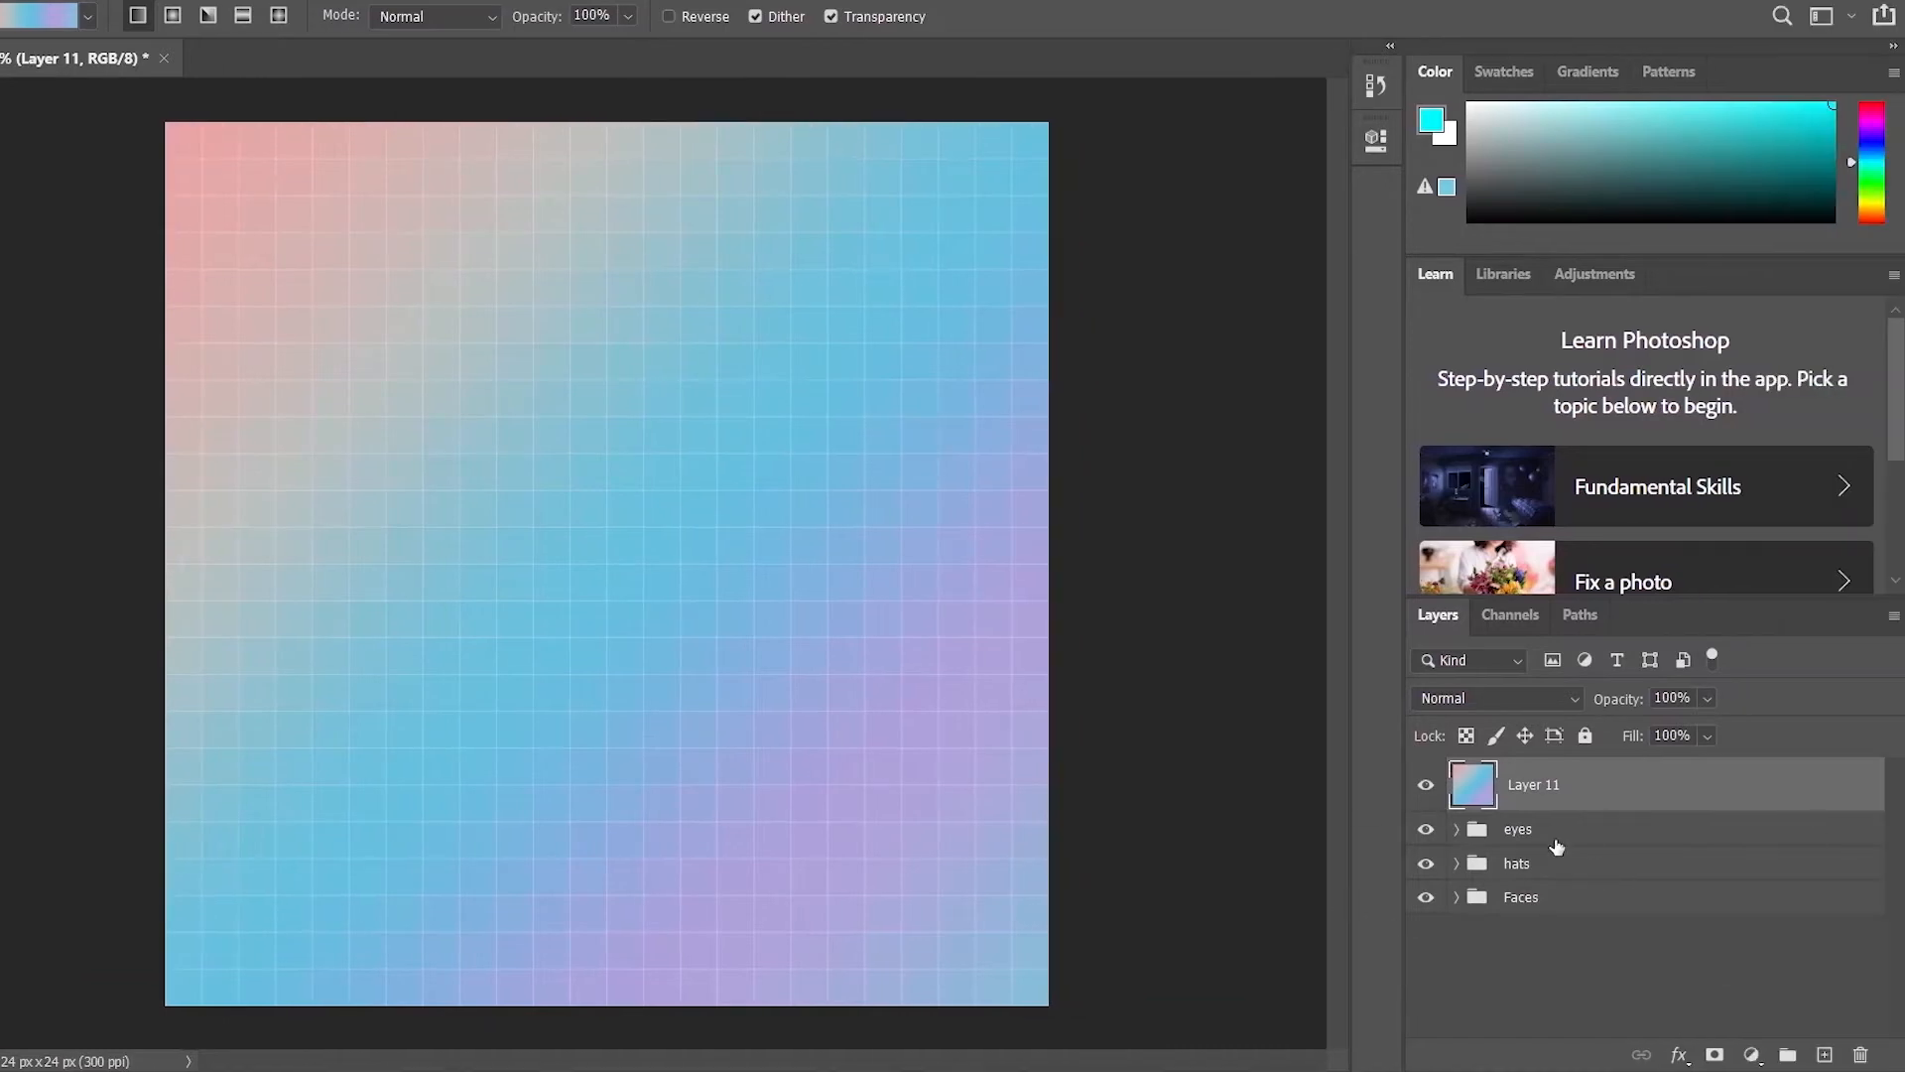
drag(1480, 796, 1482, 943)
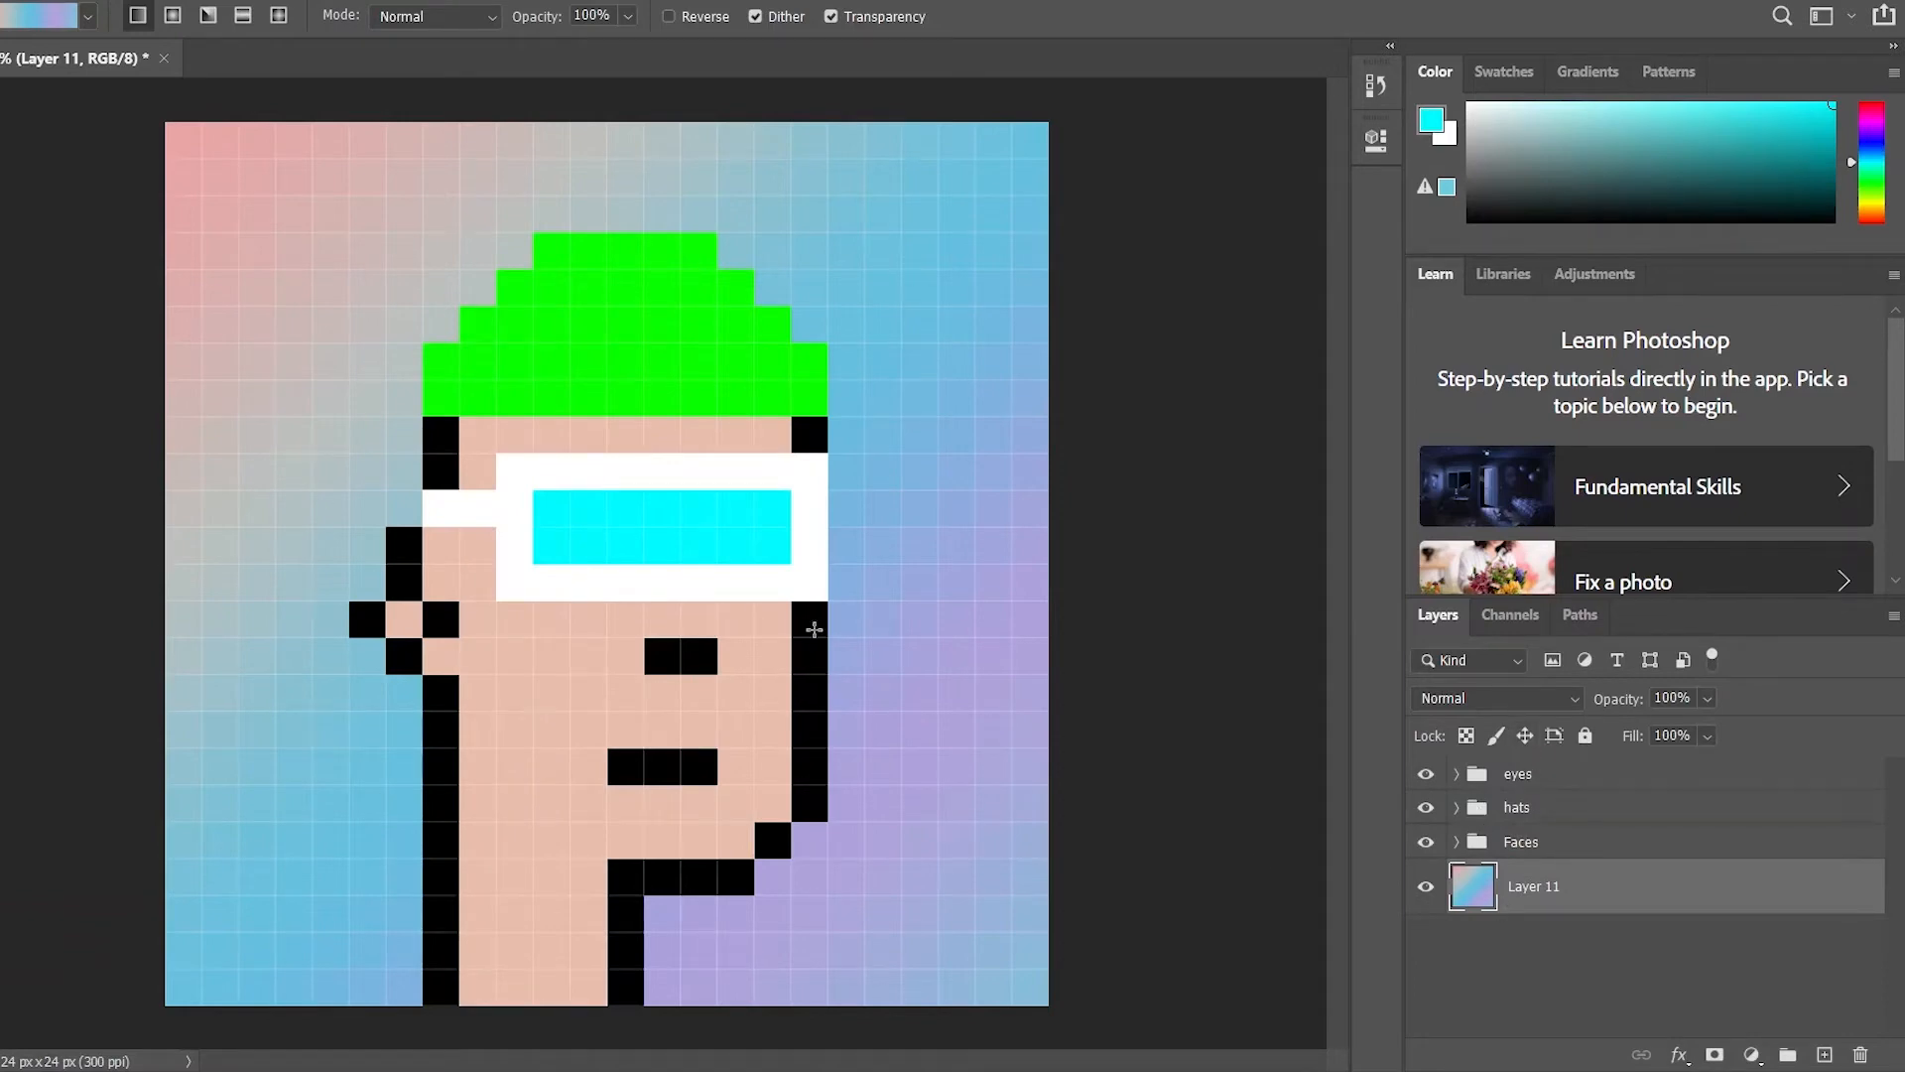
Add three empty layers and stack them between the Faces group and the iridescent background layer
click(1624, 956)
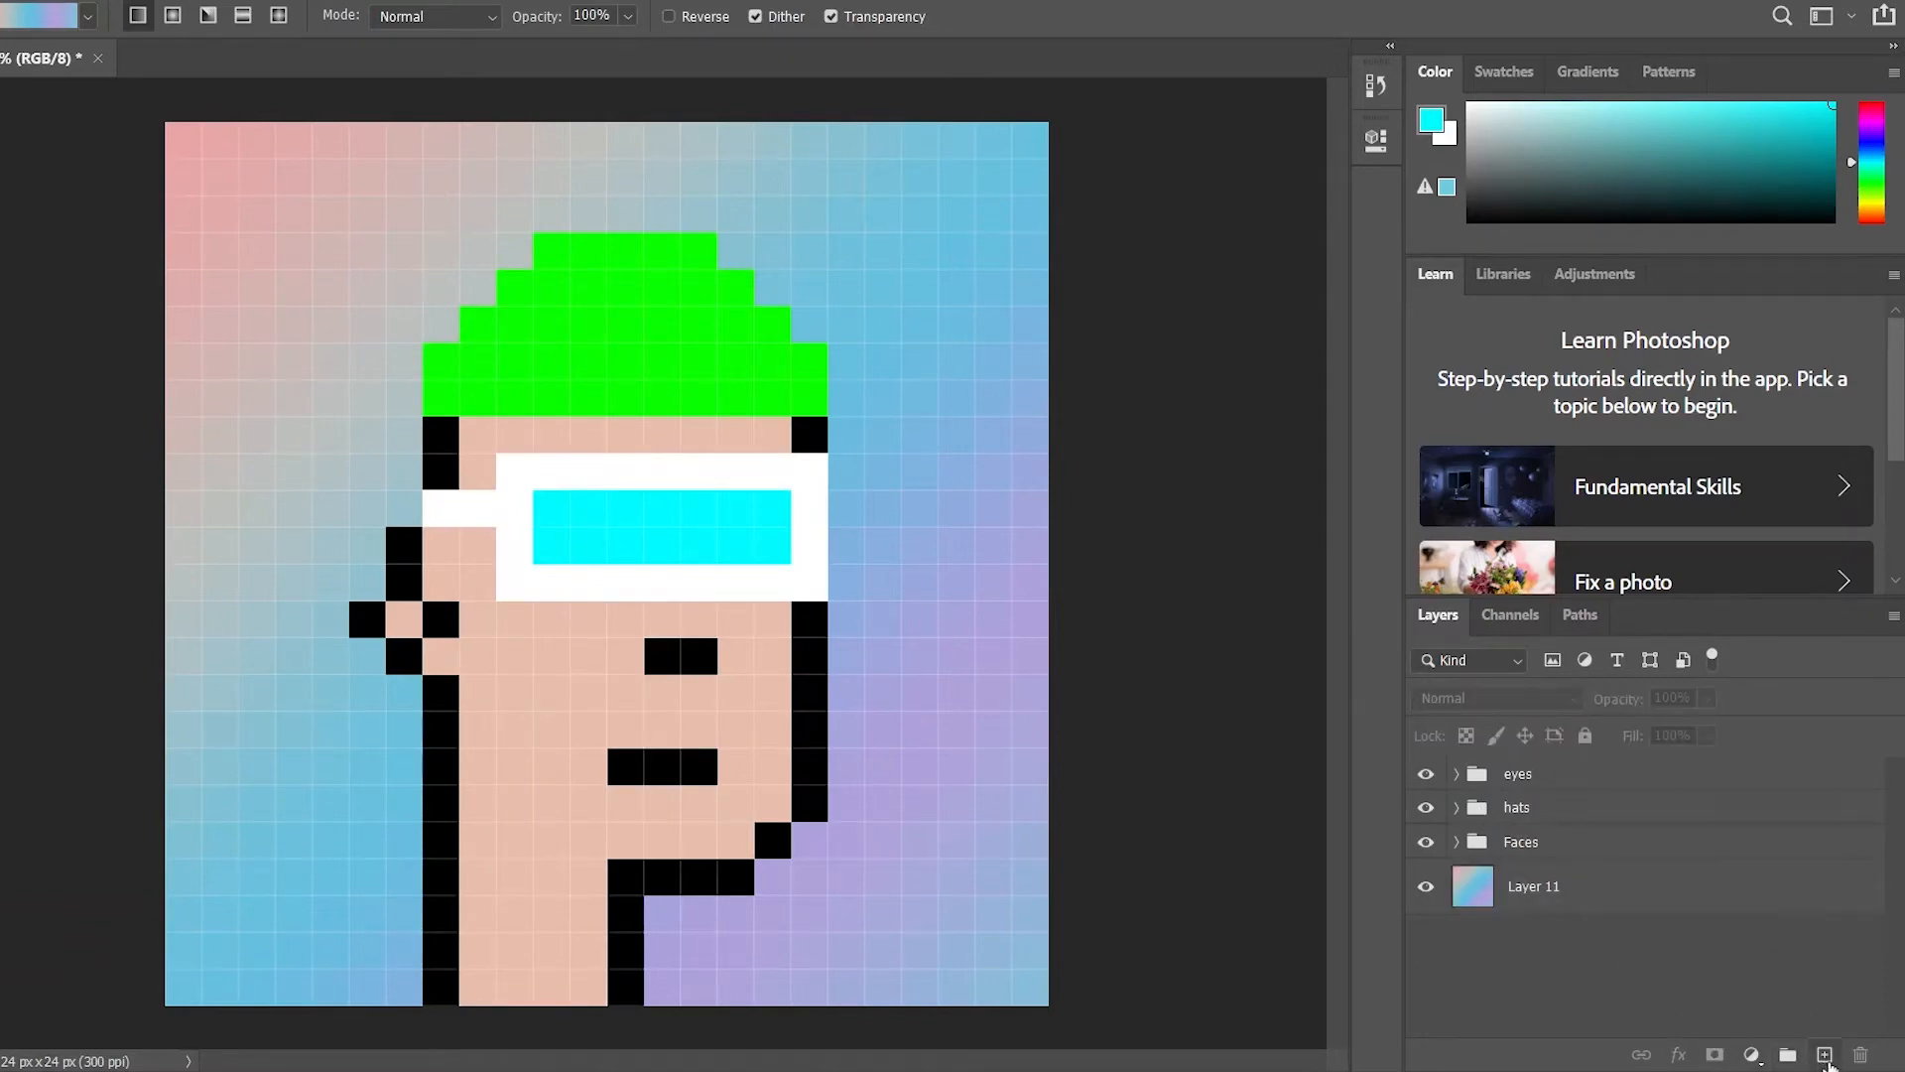
click(1826, 1055)
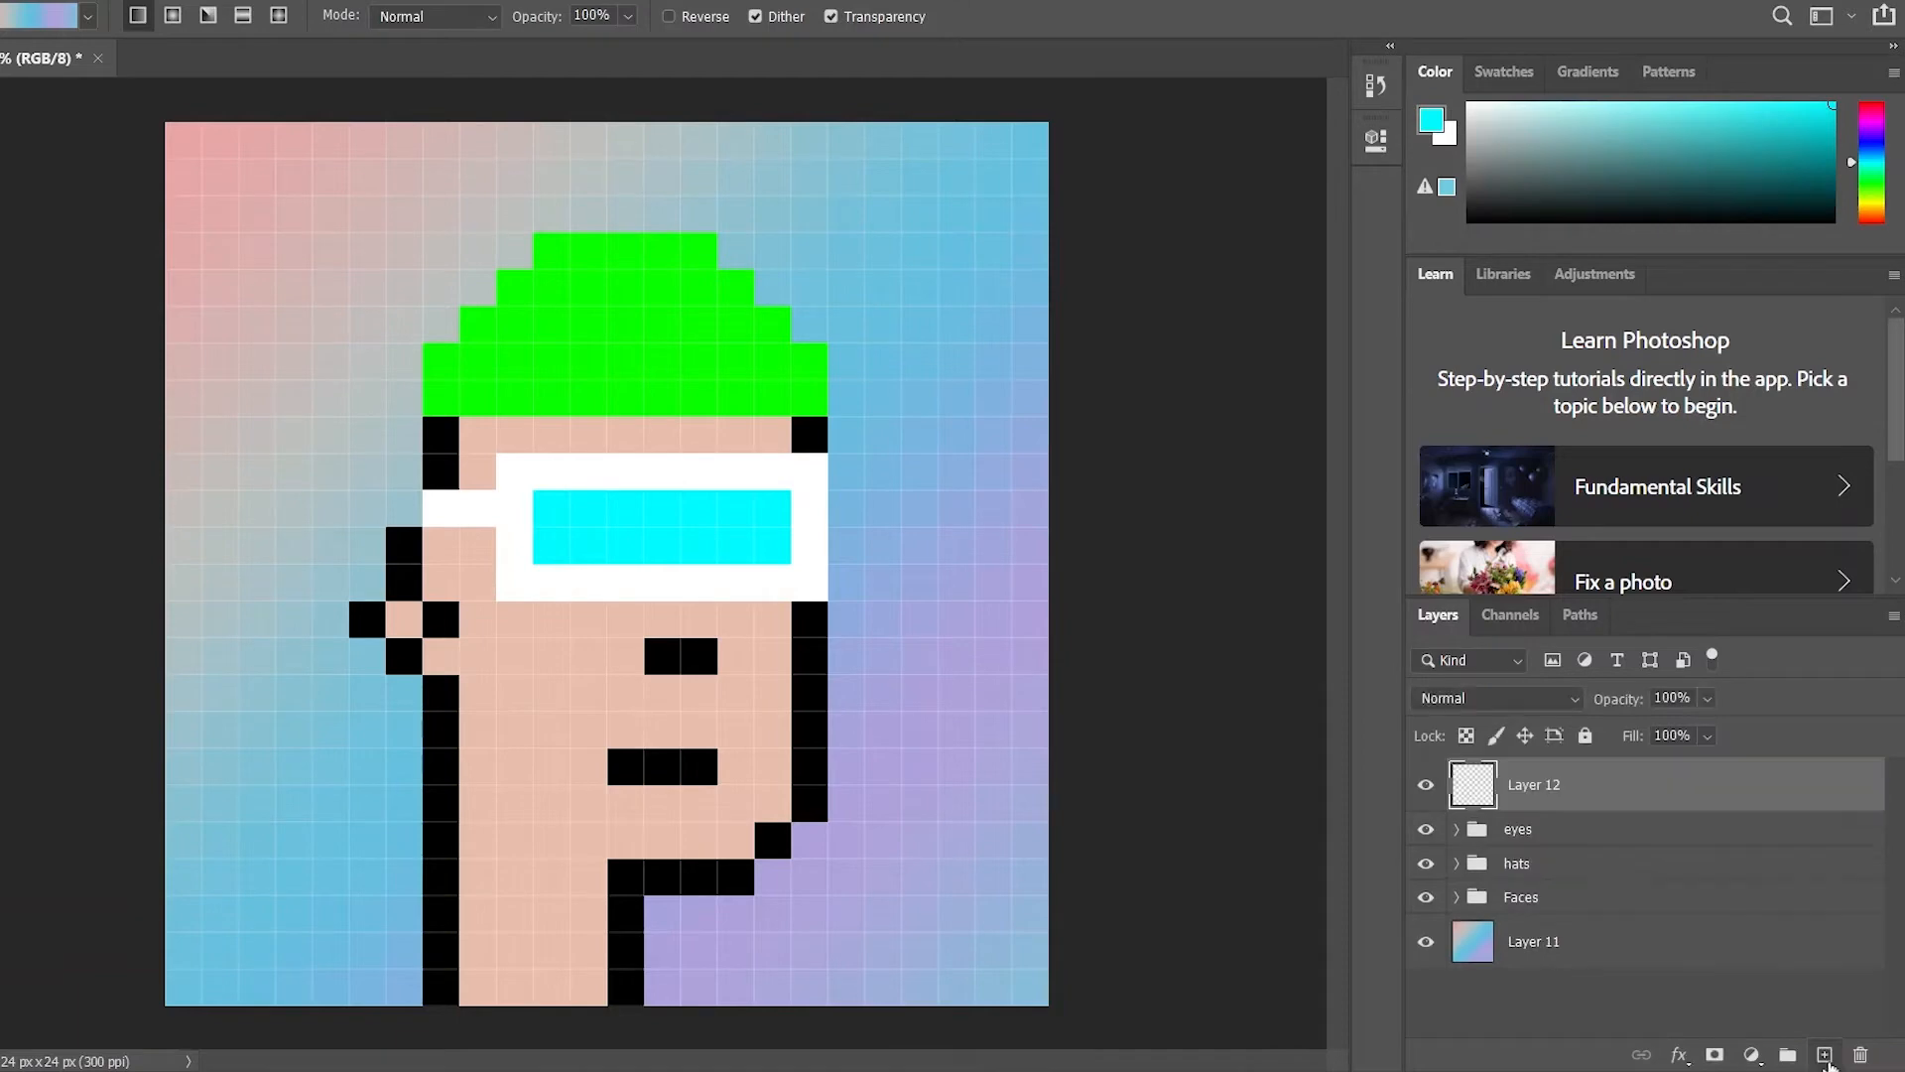
drag(1539, 792, 1551, 1012)
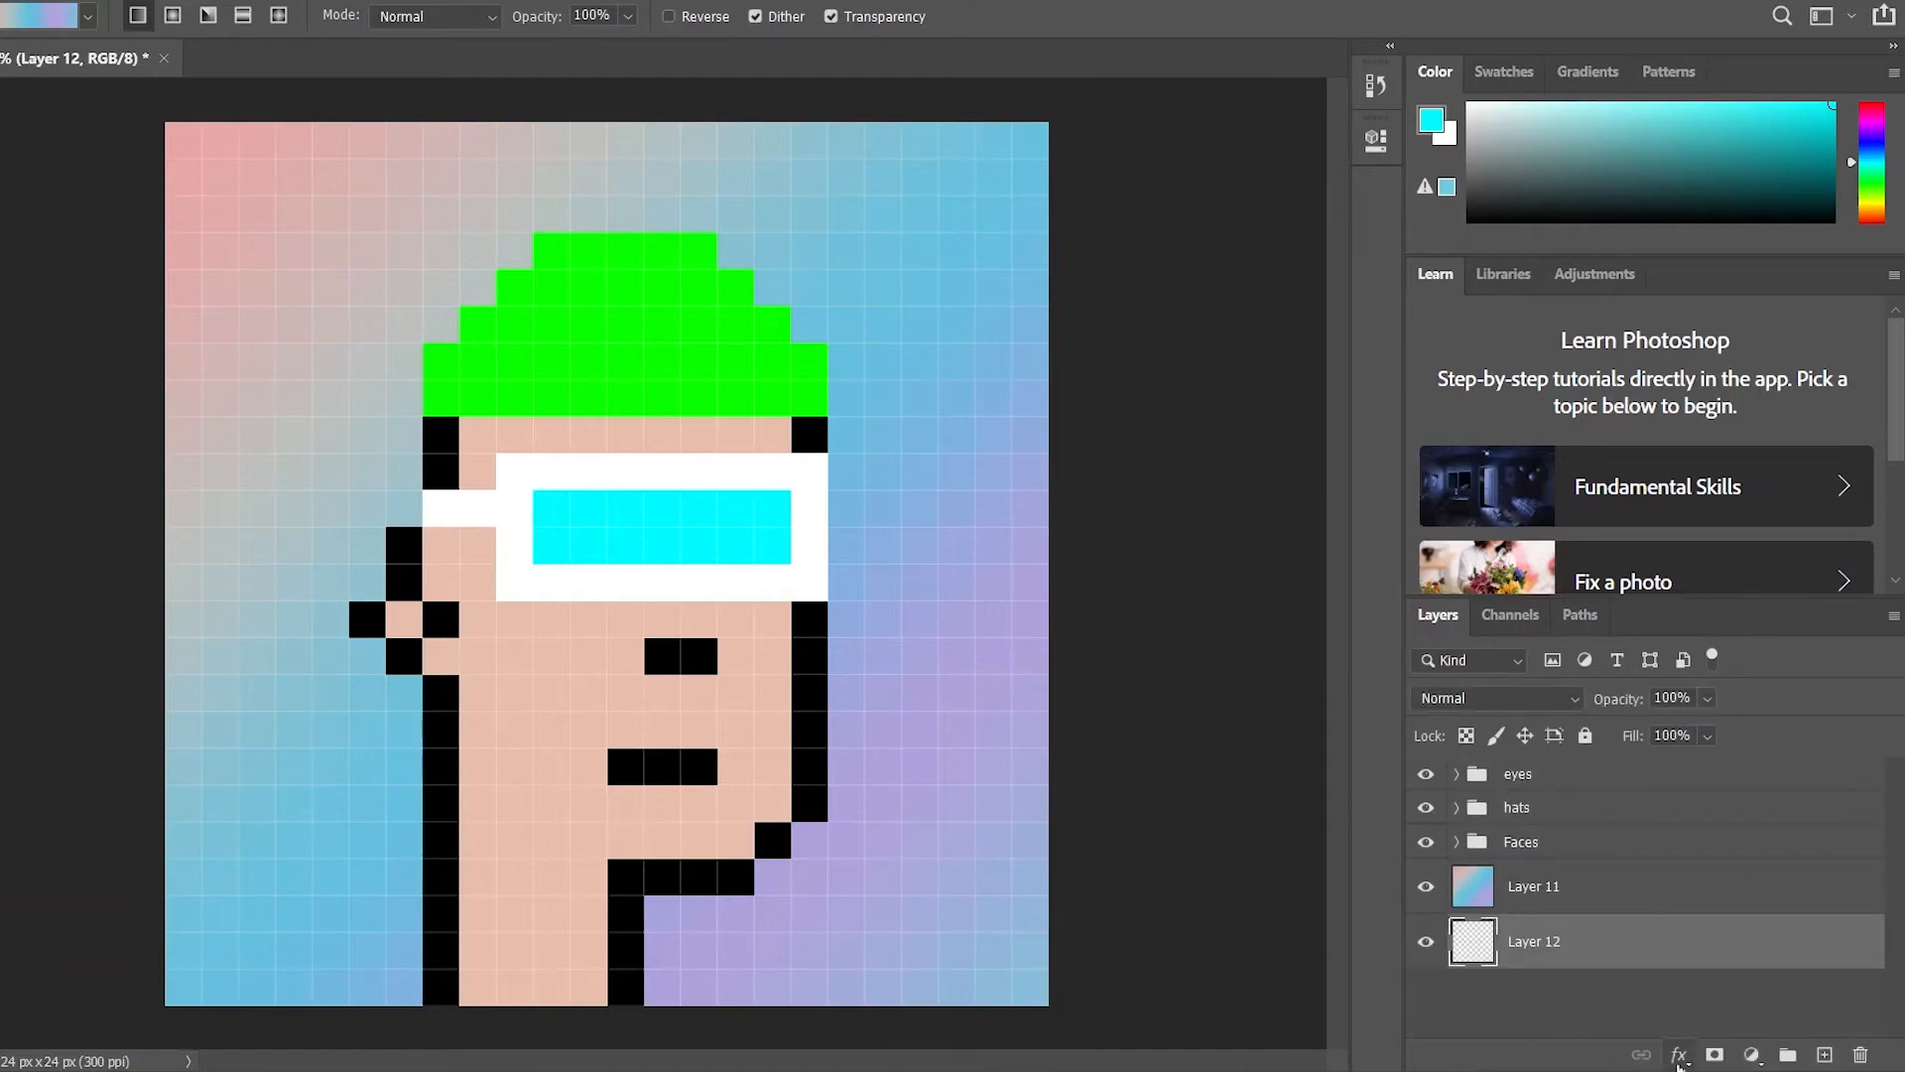
click(1826, 1054)
click(1824, 1055)
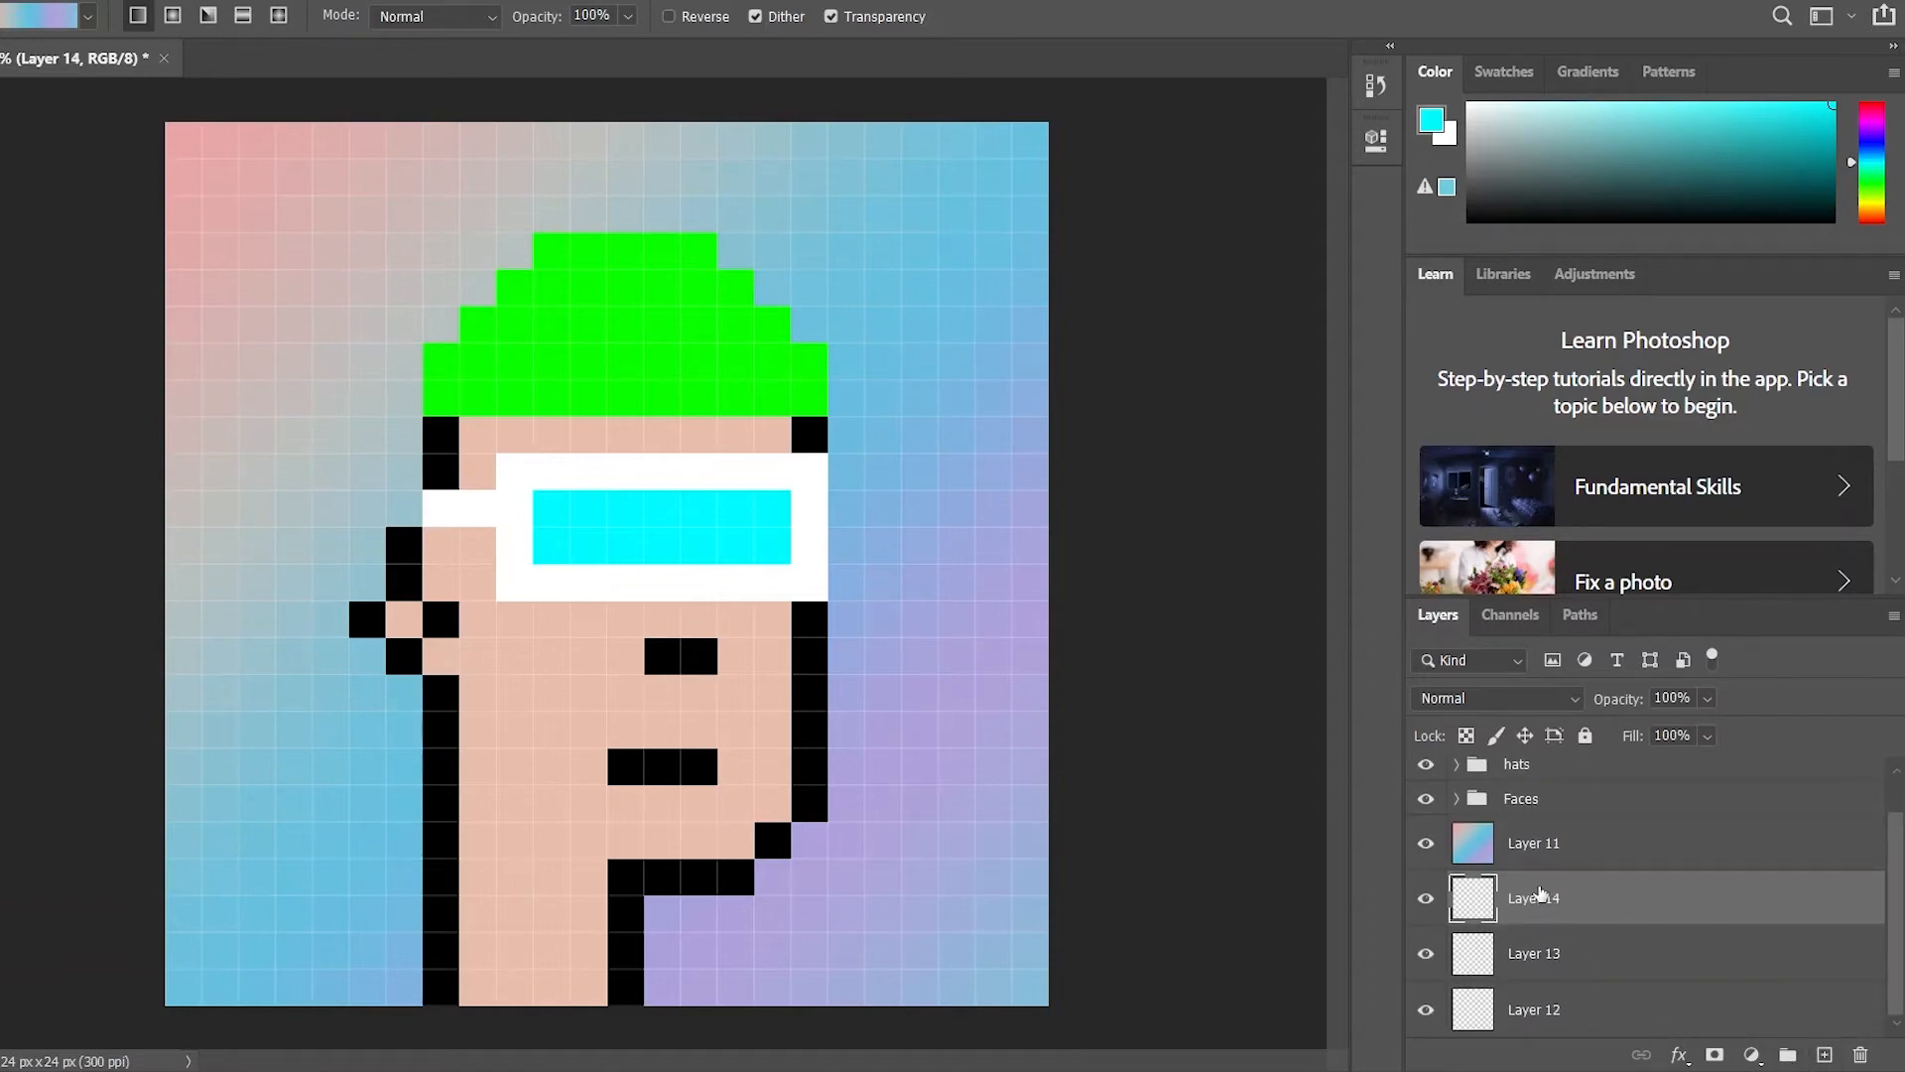
drag(1470, 843, 1479, 1042)
Select Layer 12 and choose the Red_07 preset for the Gradient tool
click(1534, 979)
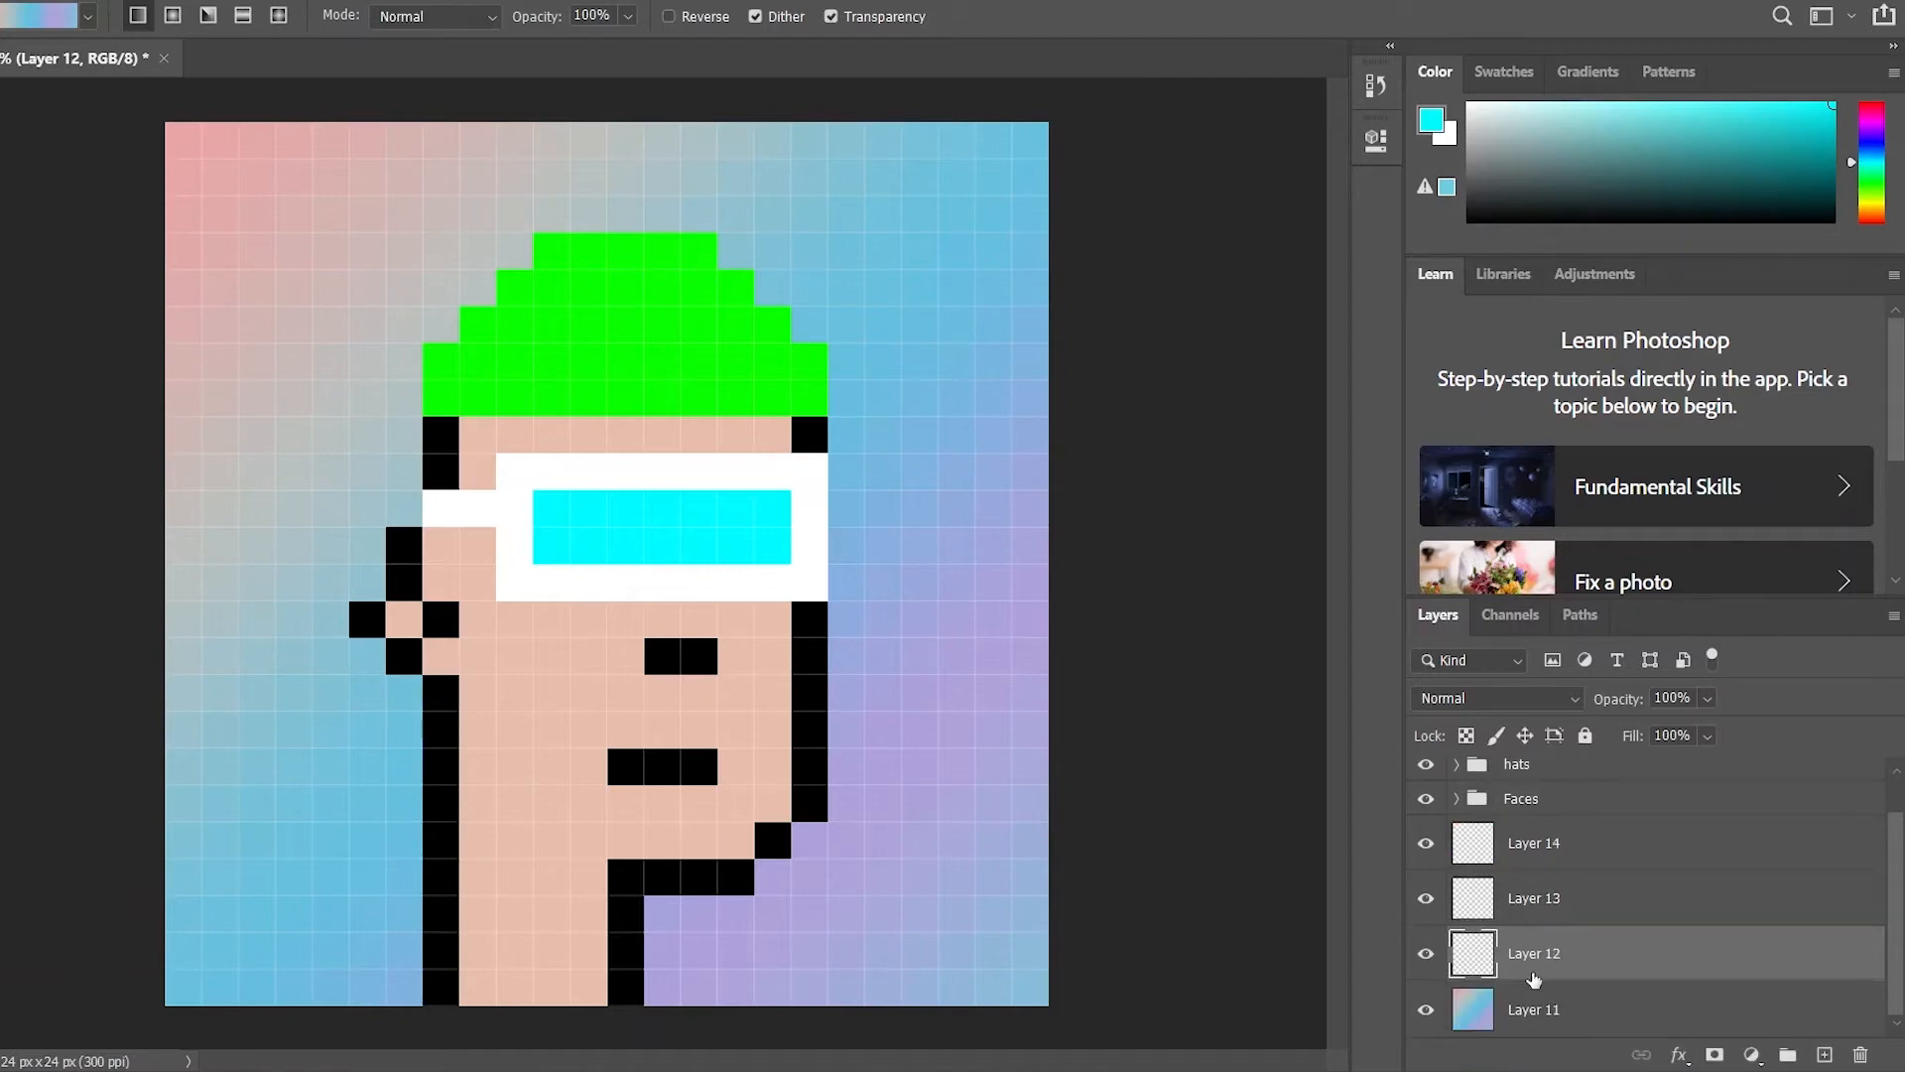
click(1479, 861)
click(1470, 965)
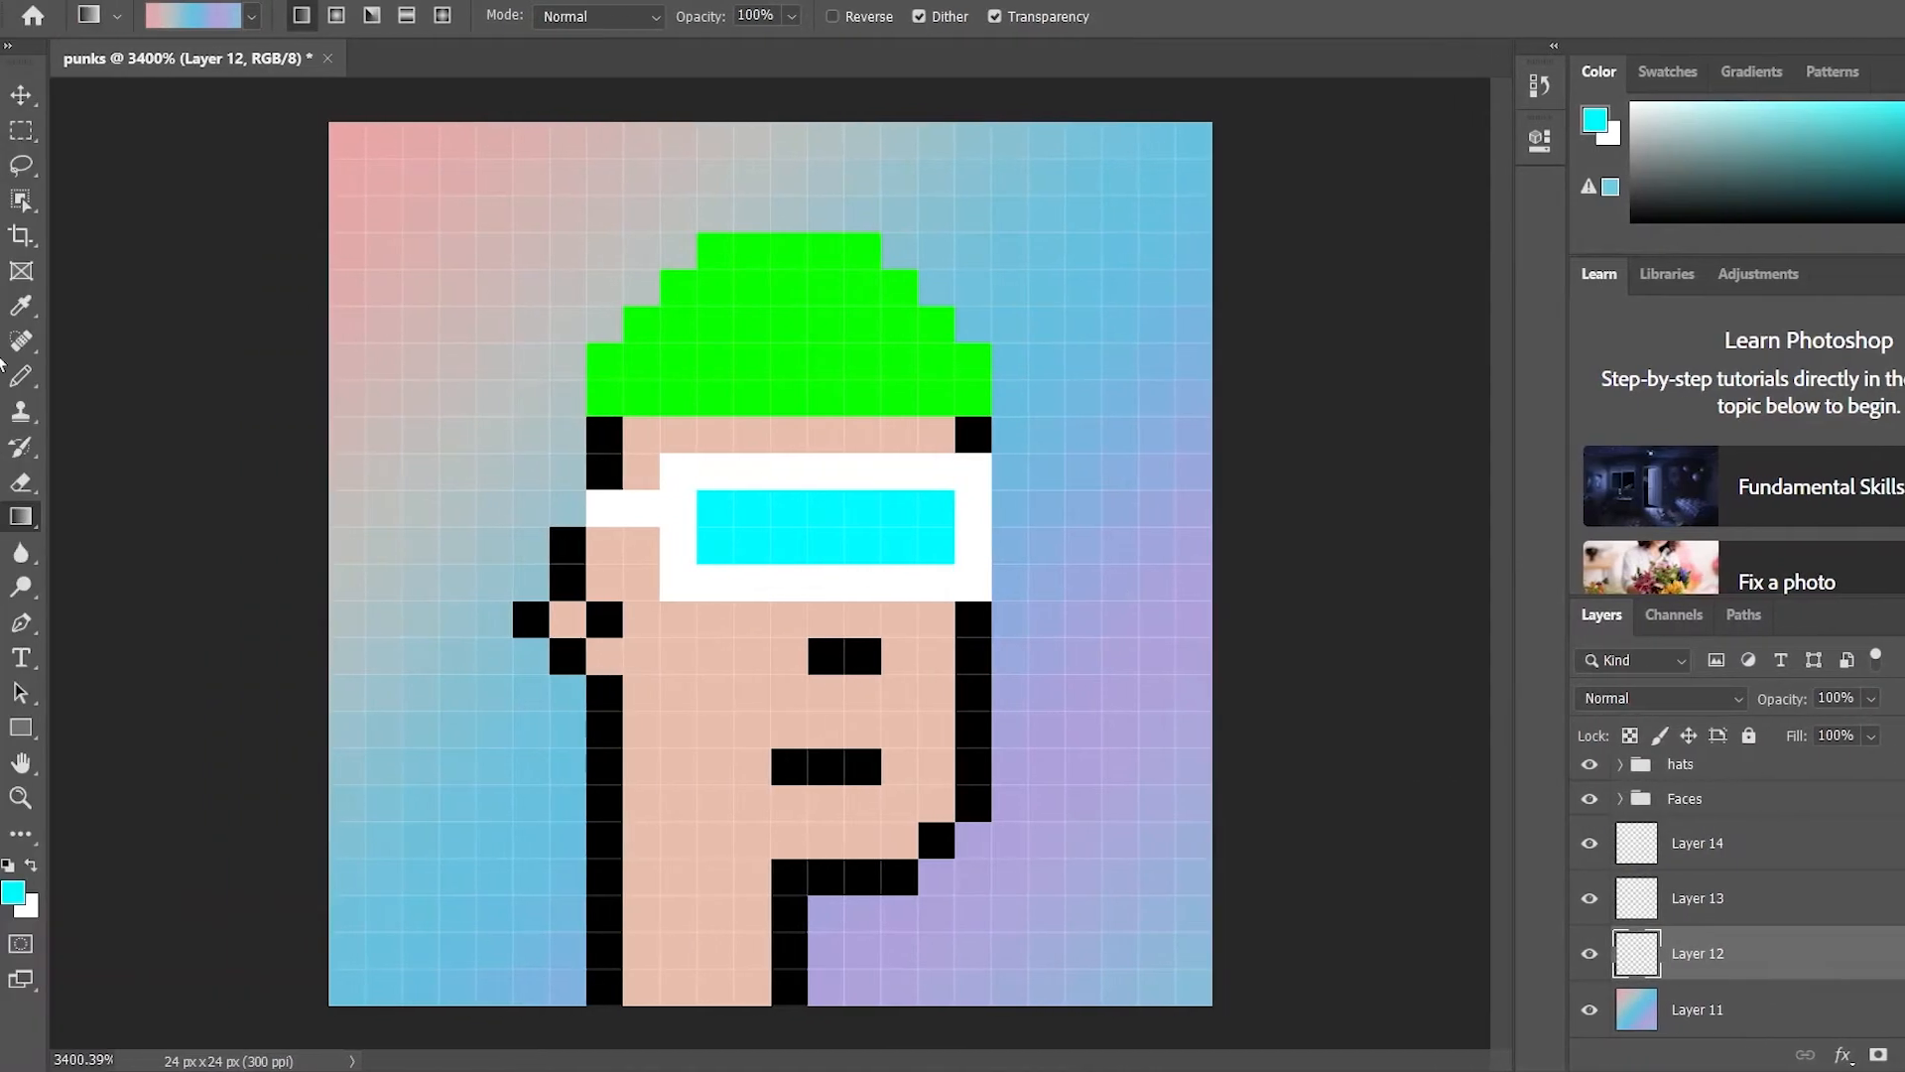
click(199, 28)
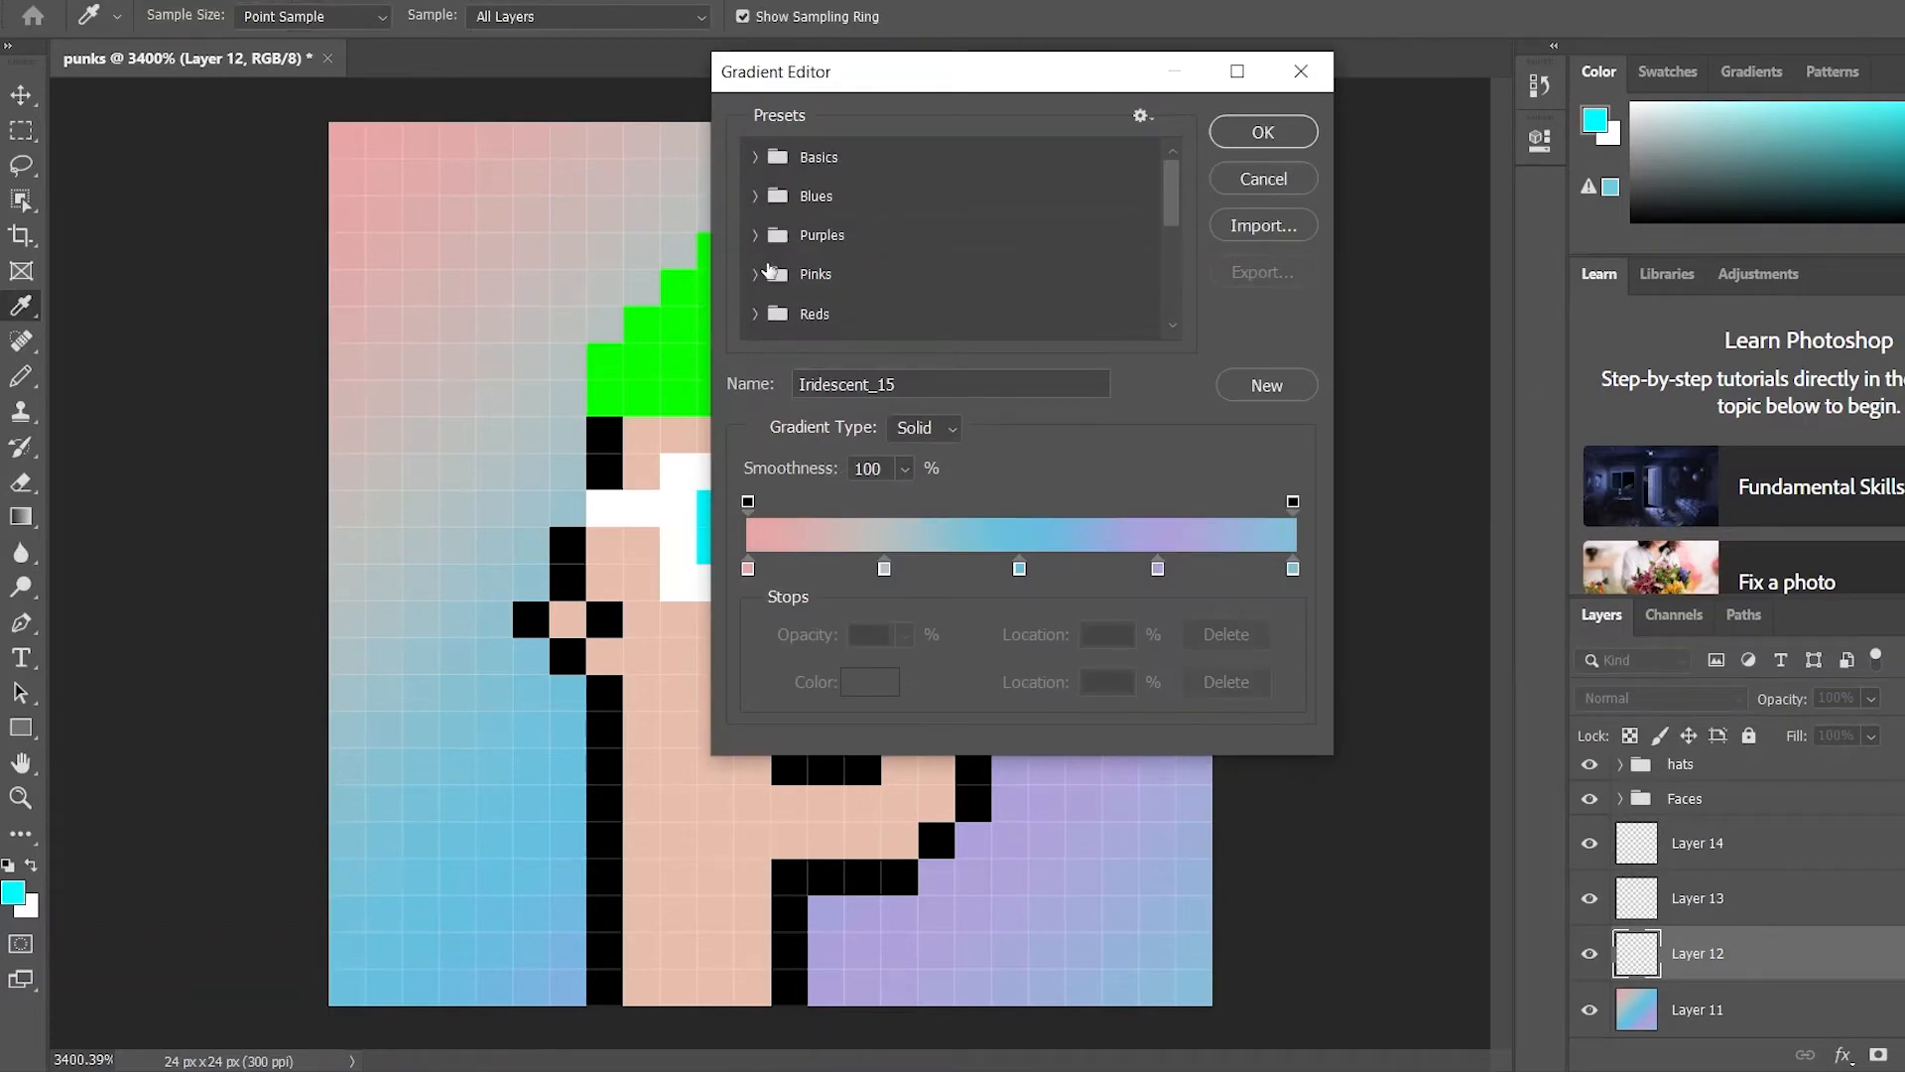
click(755, 313)
scroll(983, 319, down, 3)
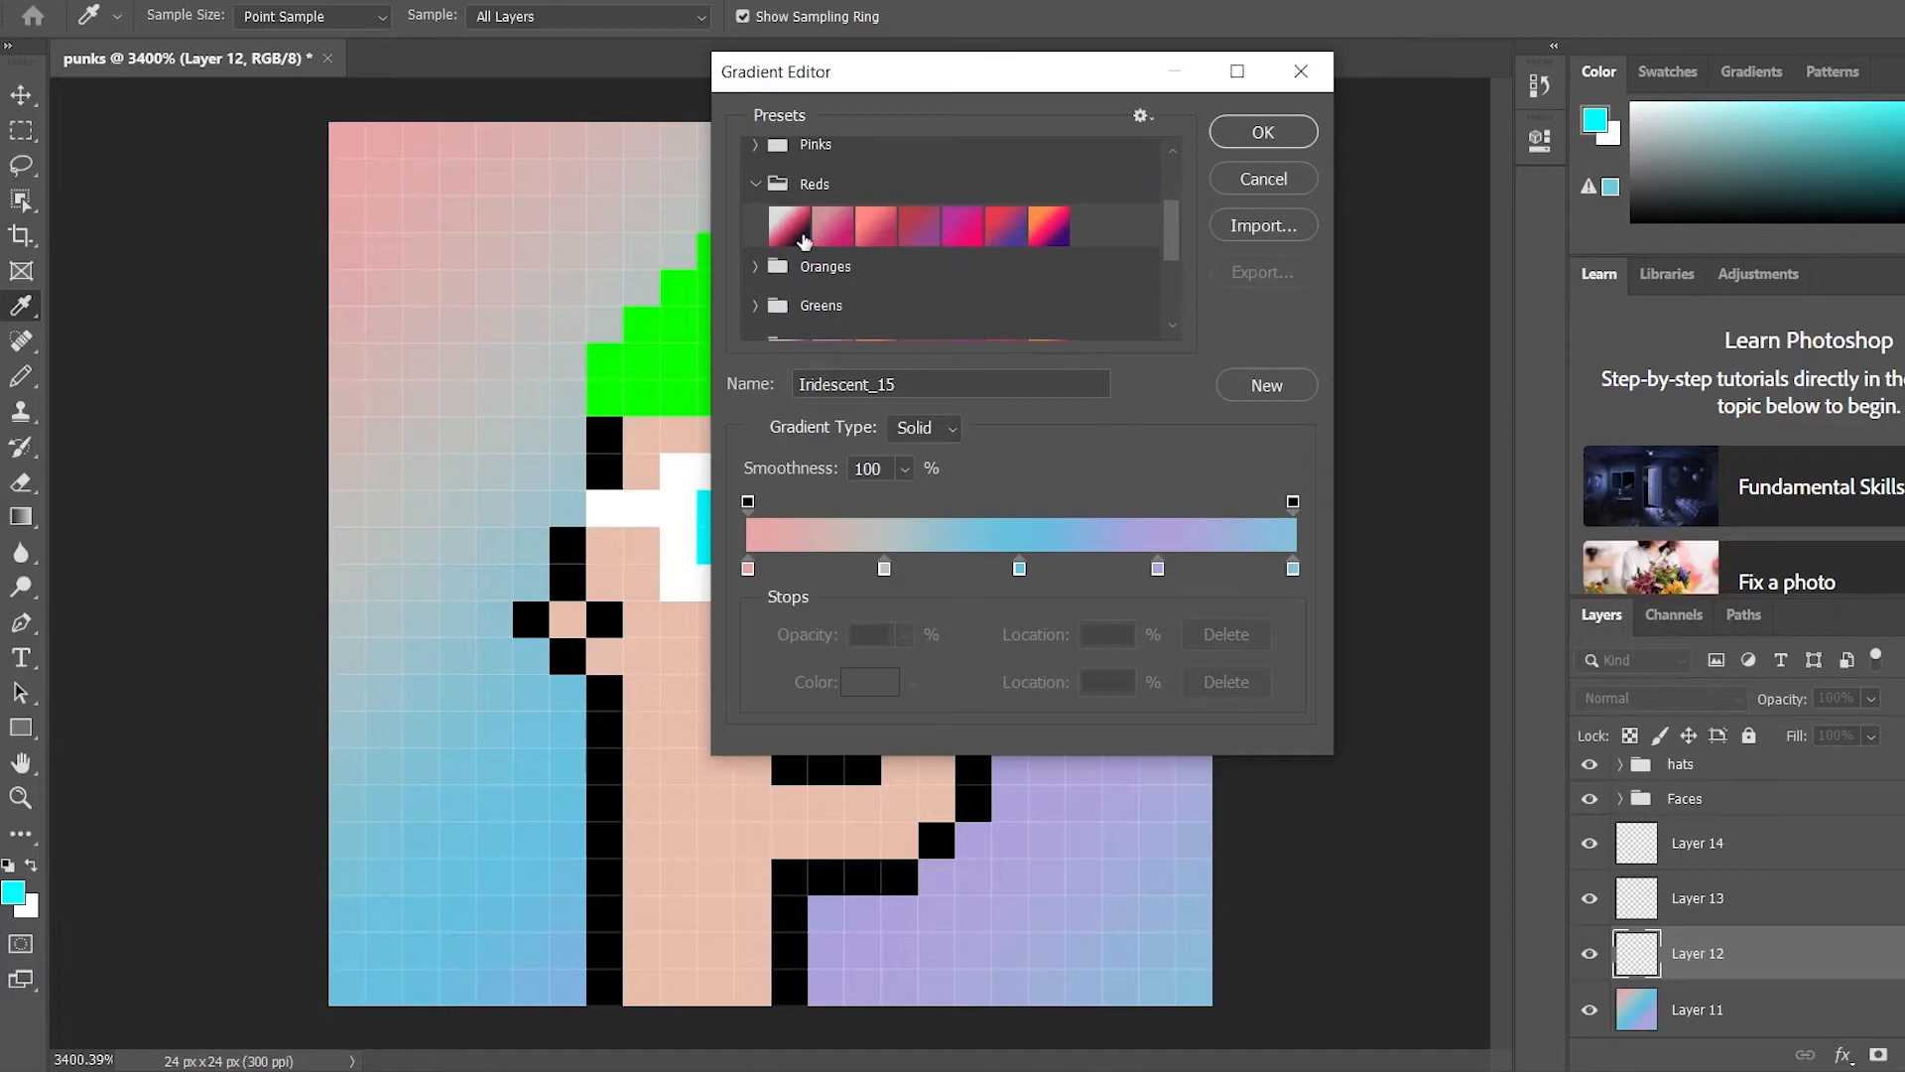
click(1059, 233)
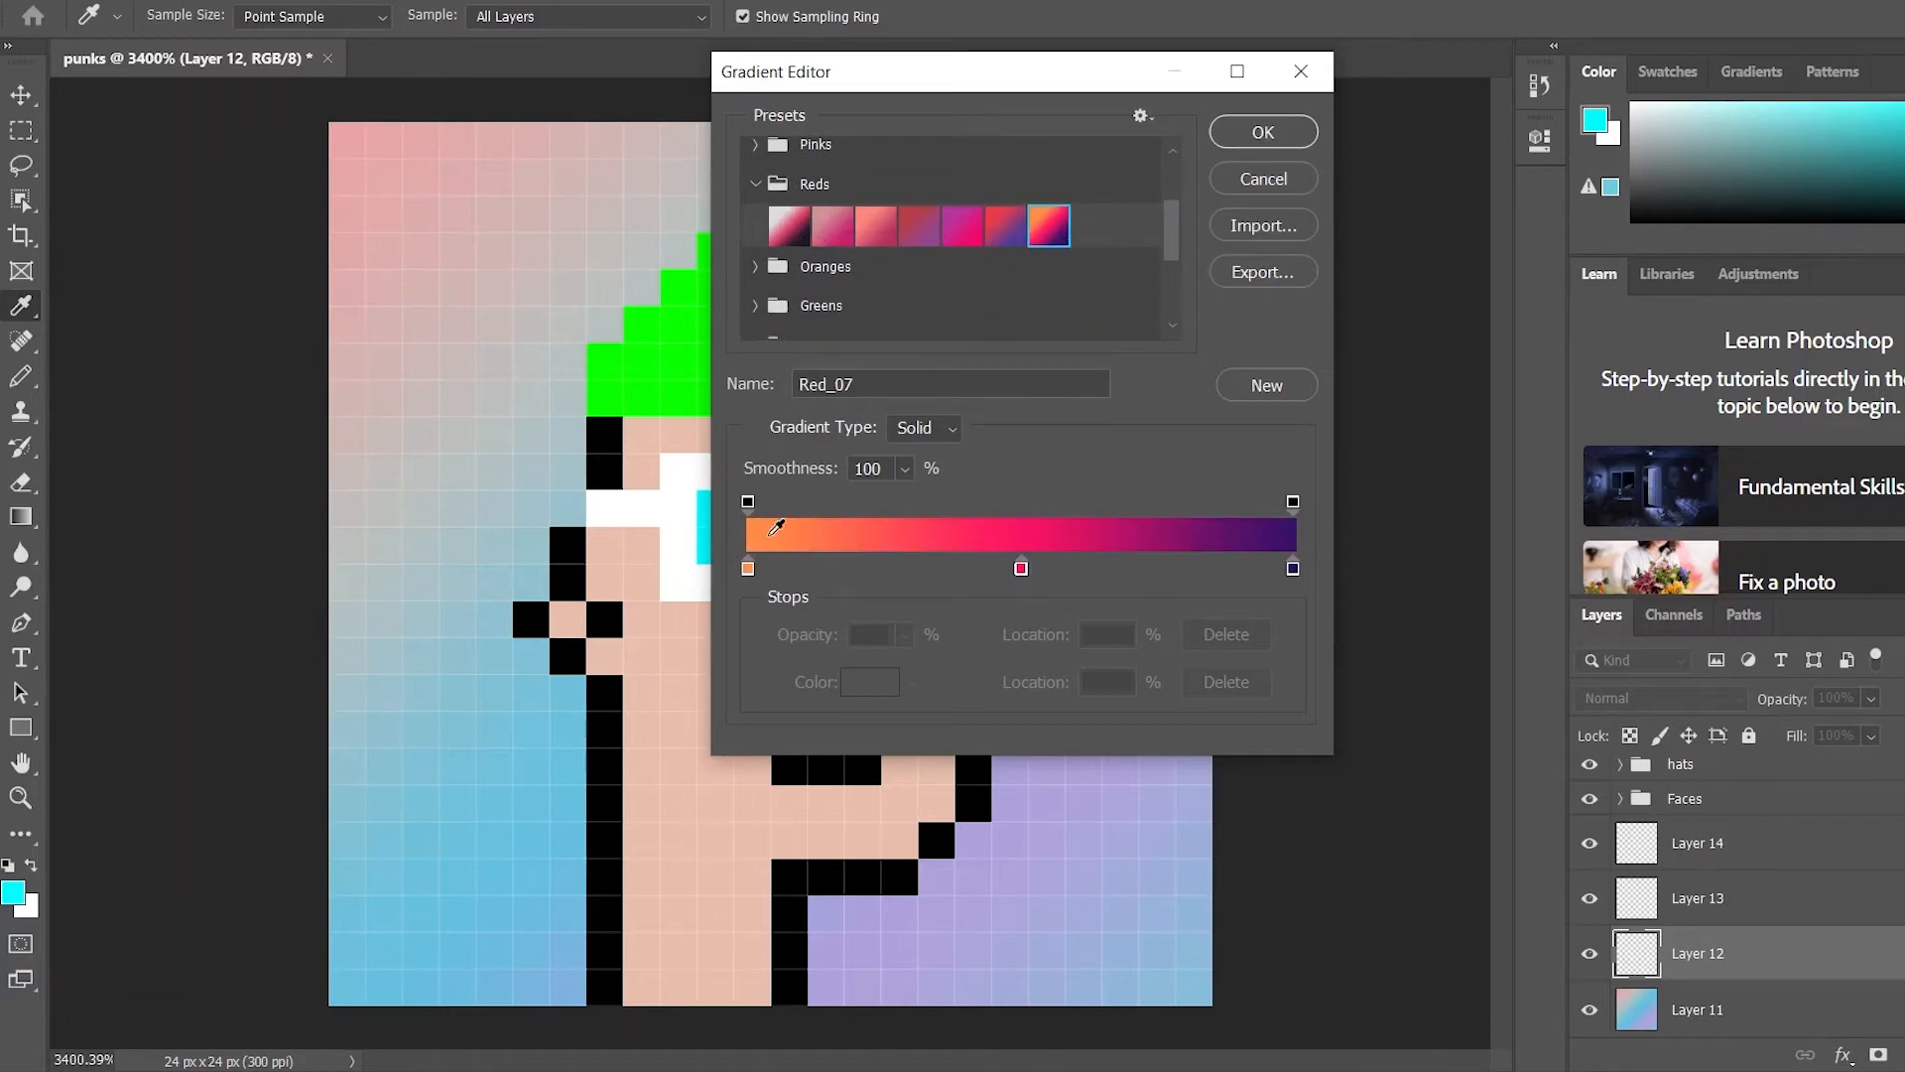
Change the gradient's orange starting colour stop to red ff4444
click(748, 569)
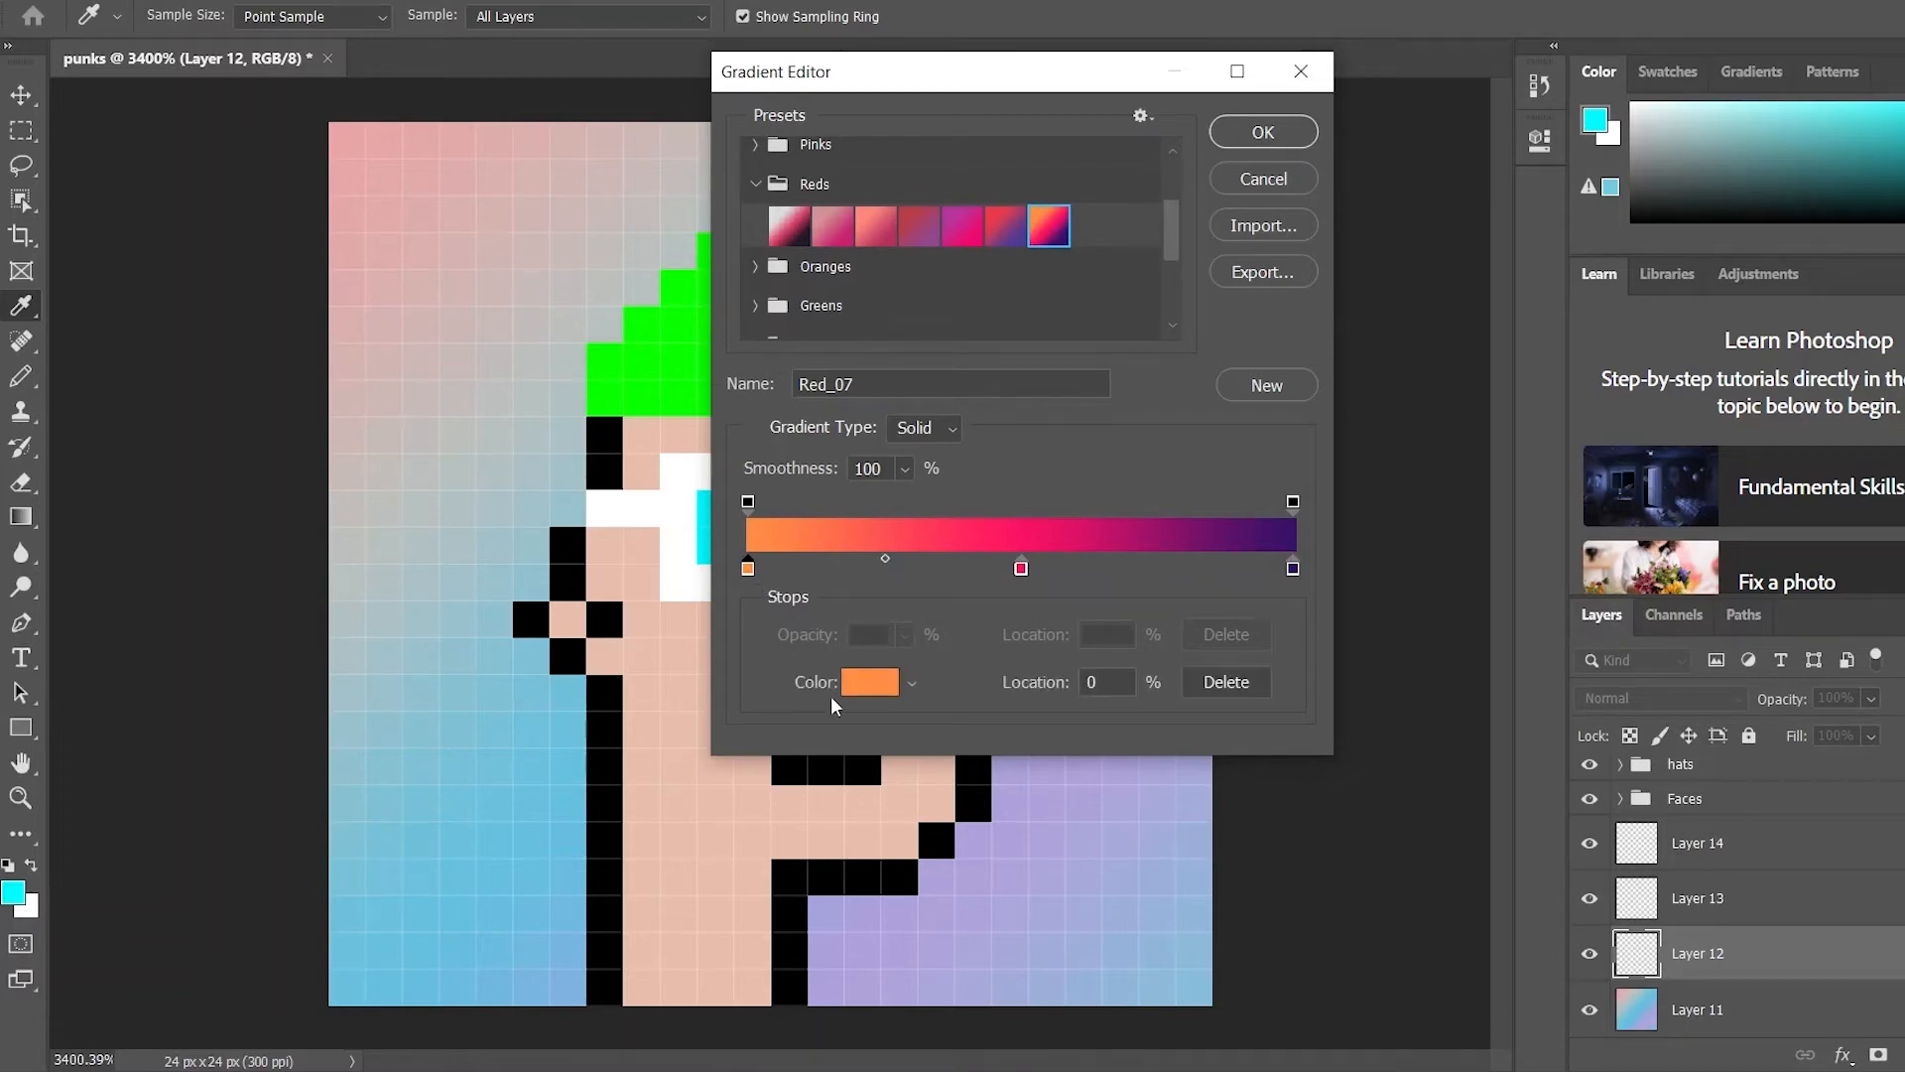
click(851, 692)
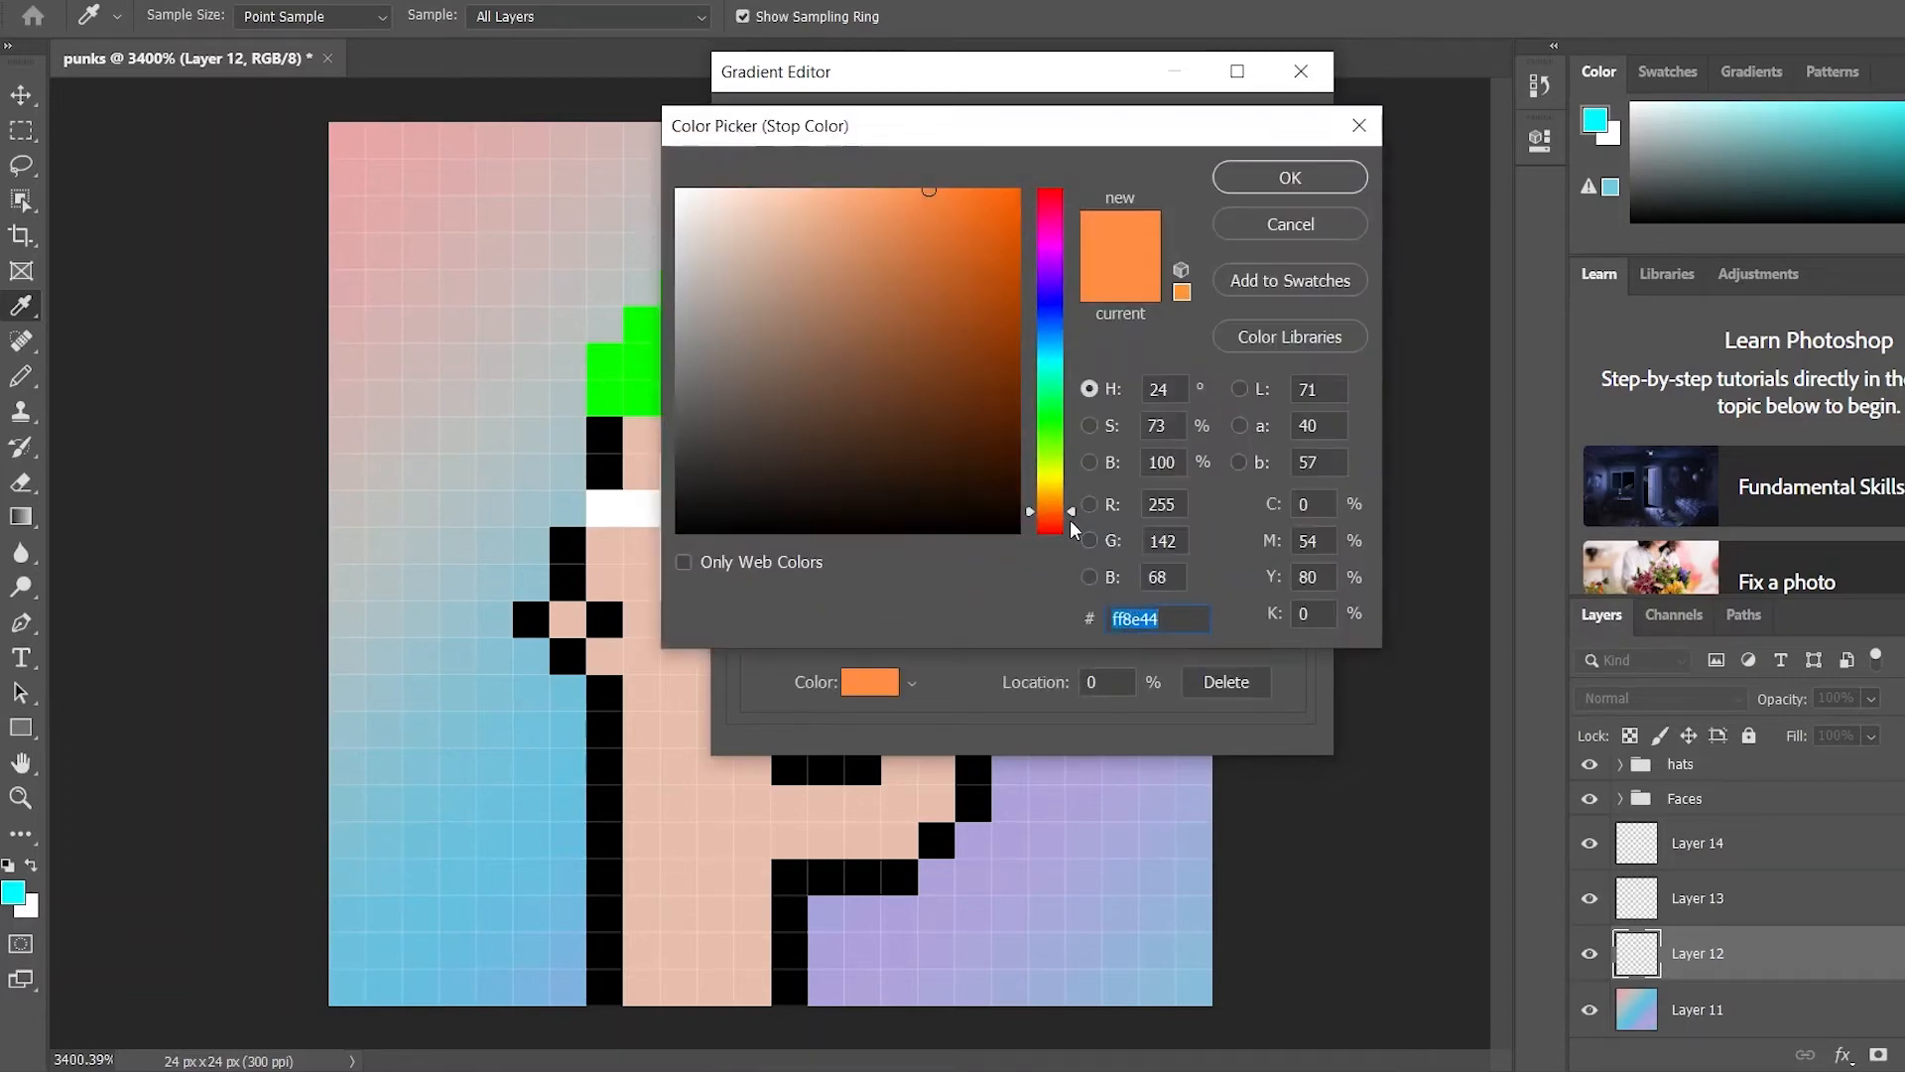
drag(1069, 510, 1070, 593)
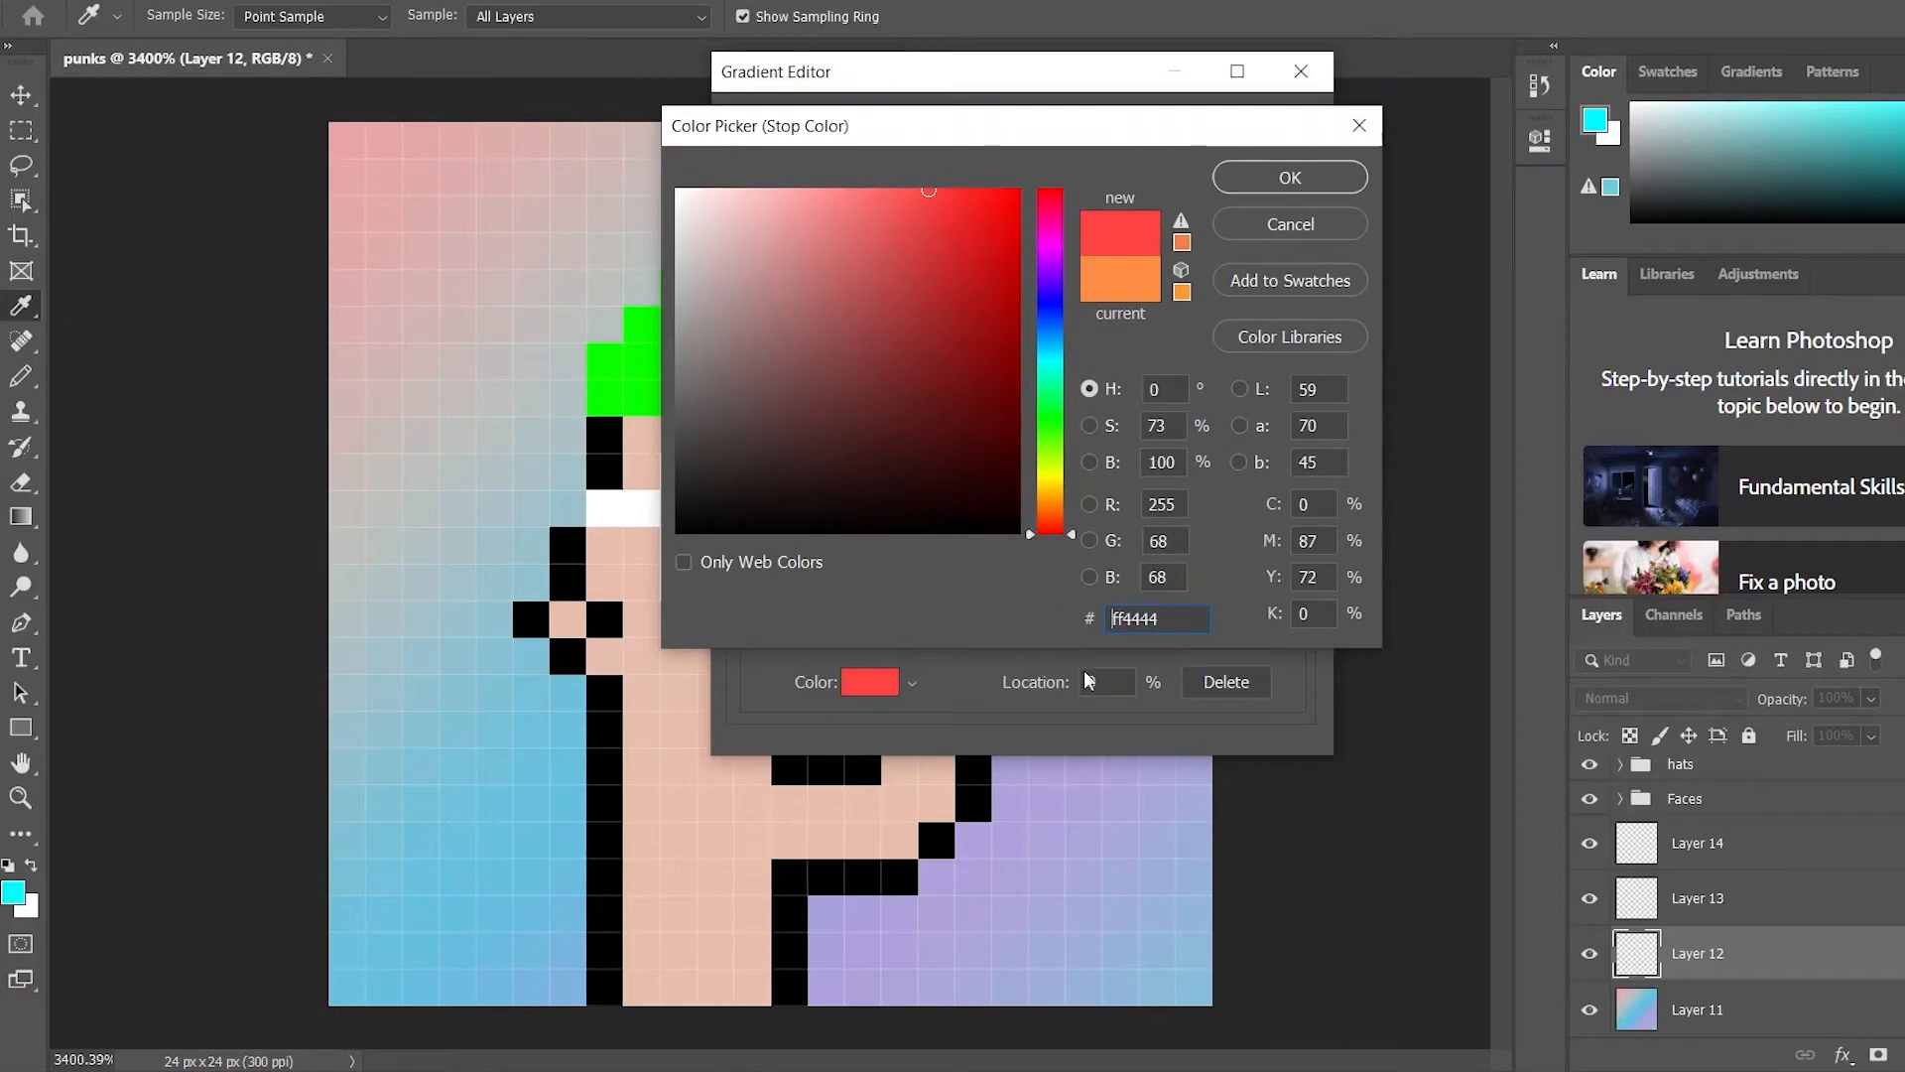
click(1325, 175)
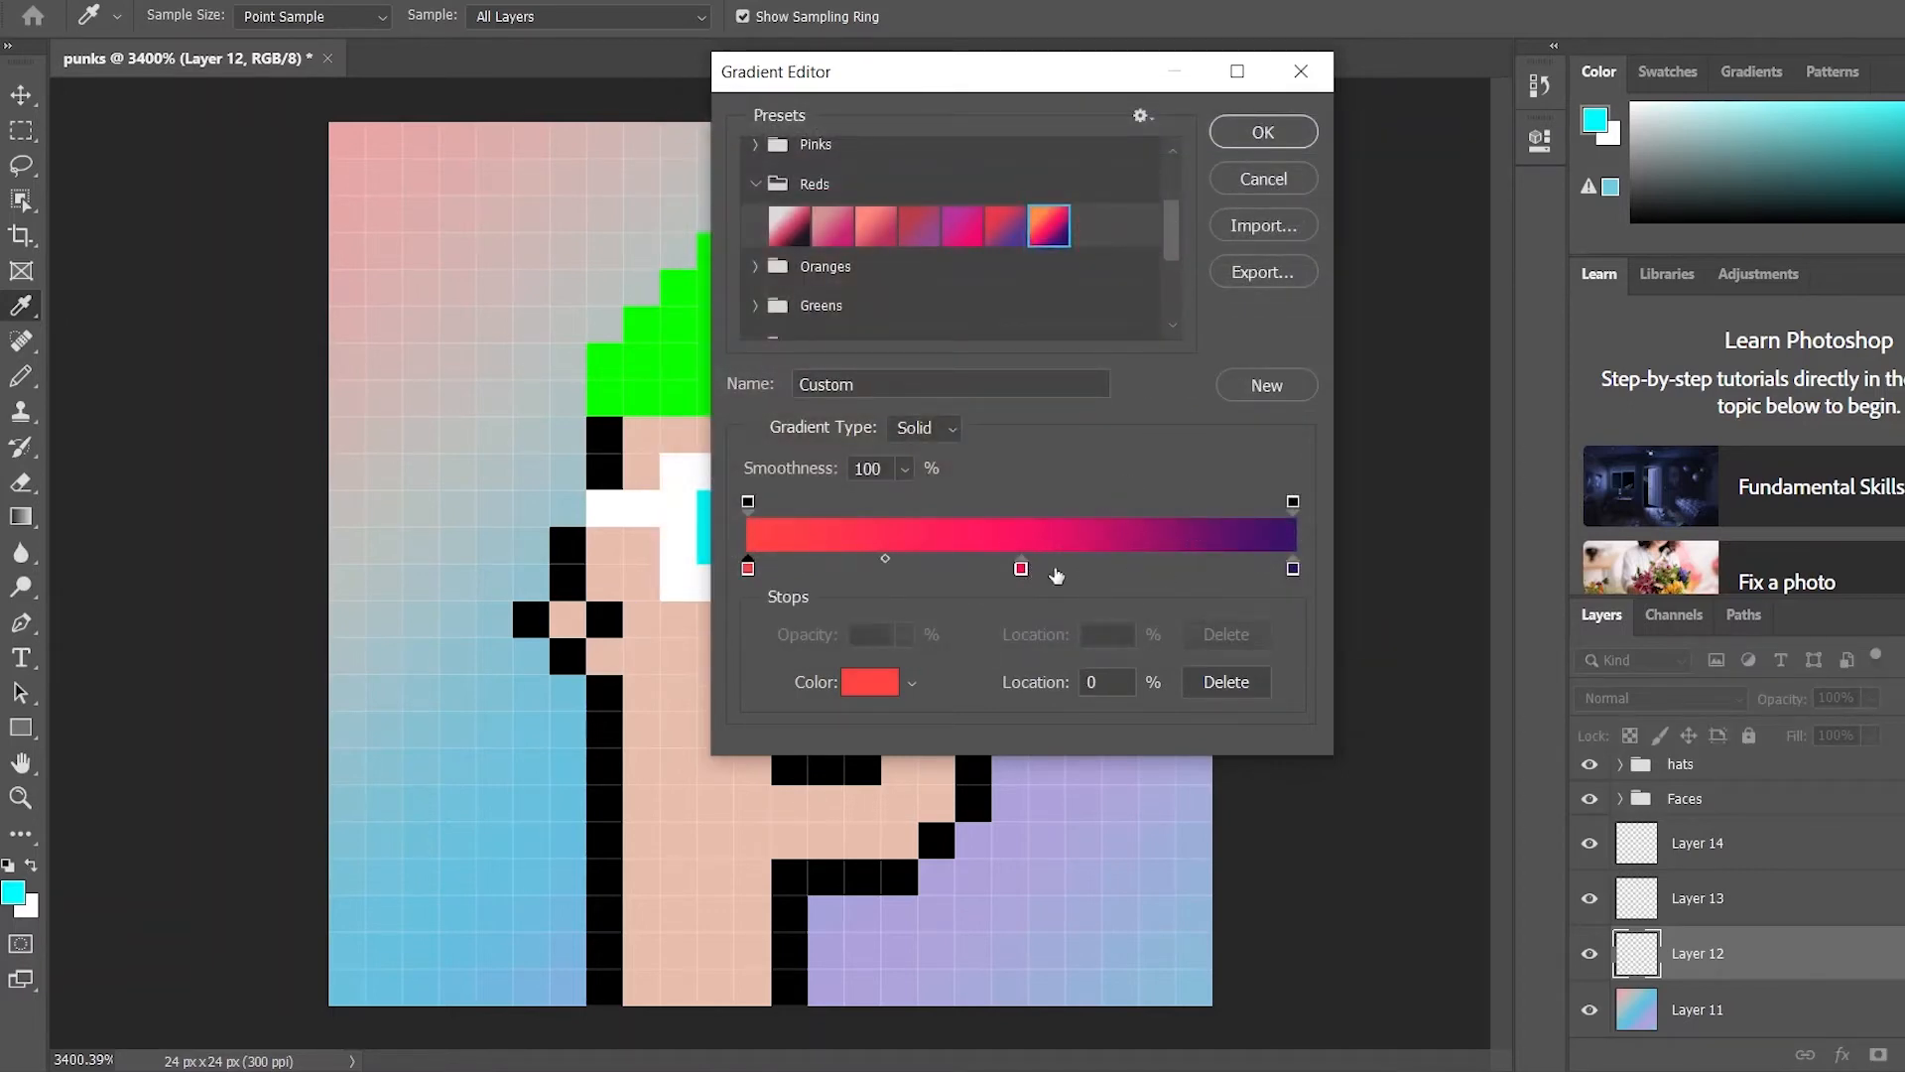
Set the gradient's starting stop to ff5a44 and fill Layer 12 diagonally from the canvas's upper-left to lower-right corner
click(751, 574)
click(870, 682)
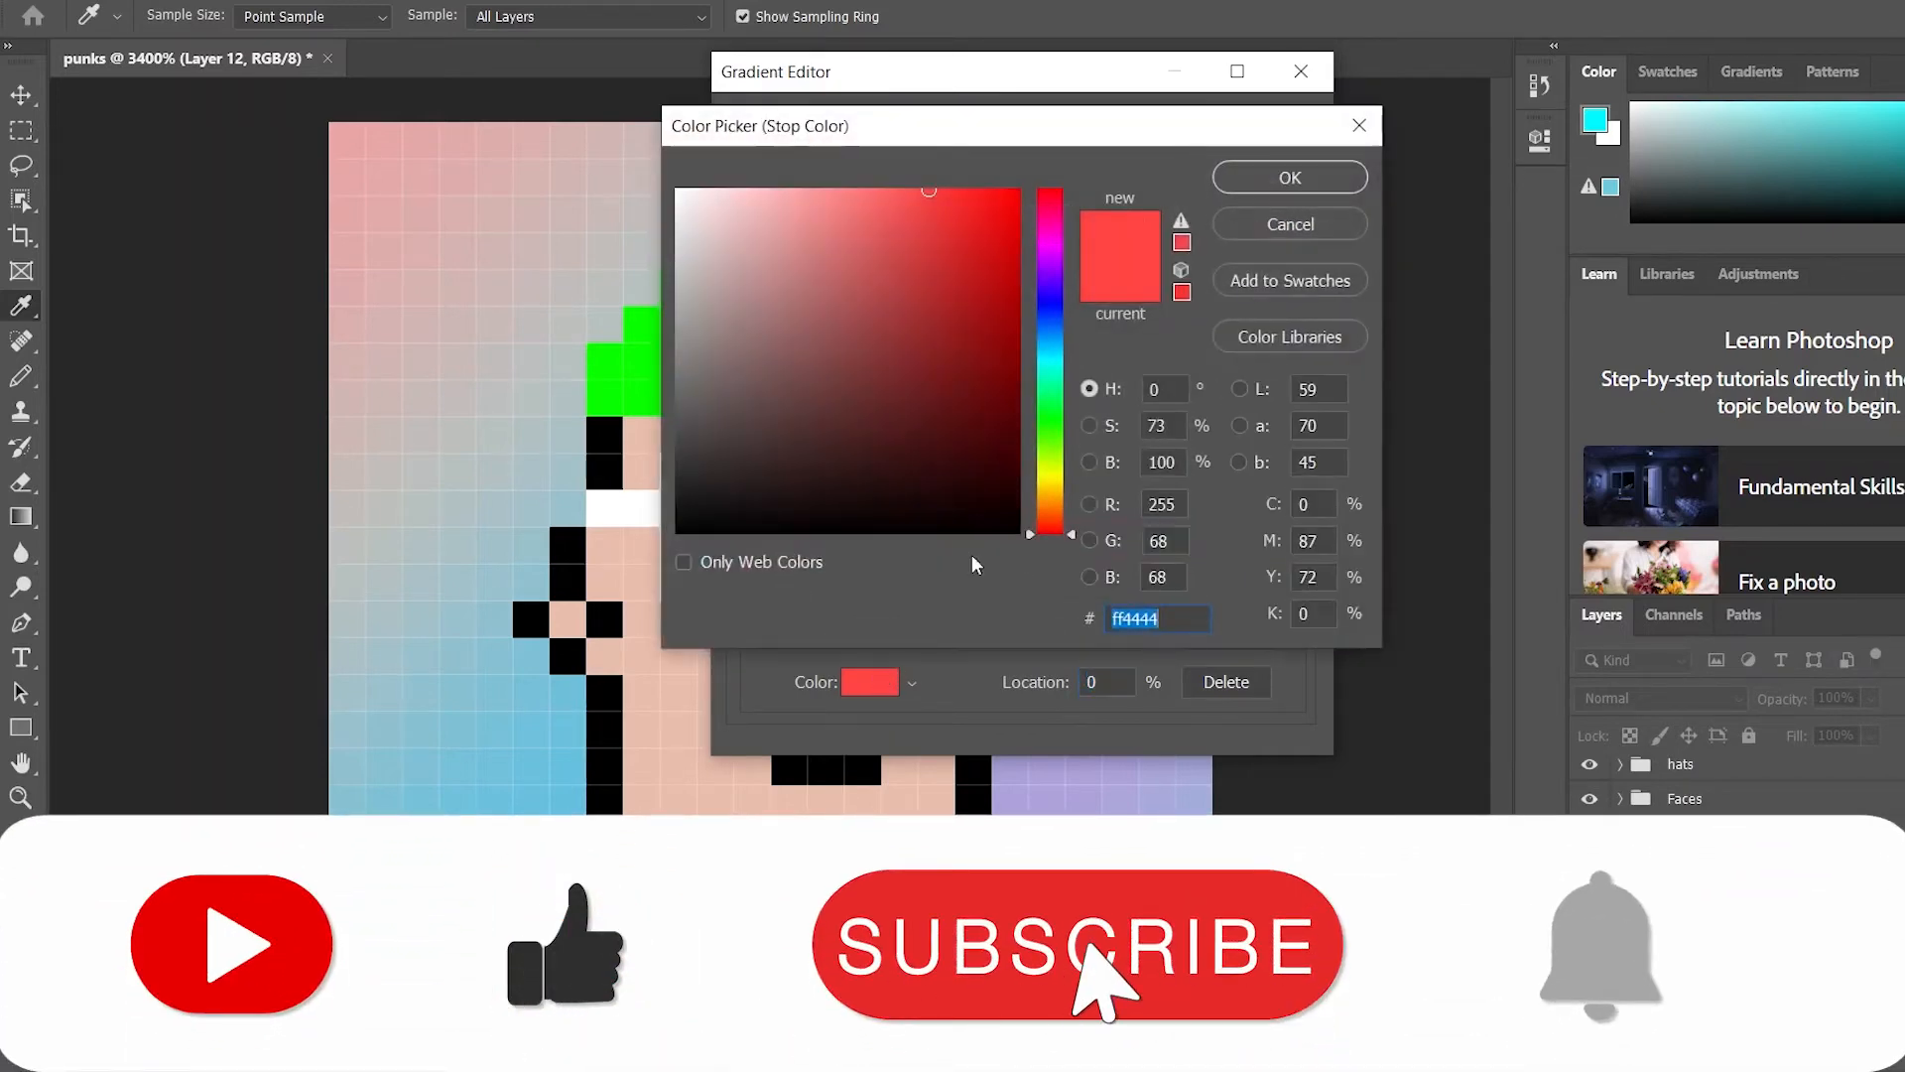
drag(1048, 307, 1062, 208)
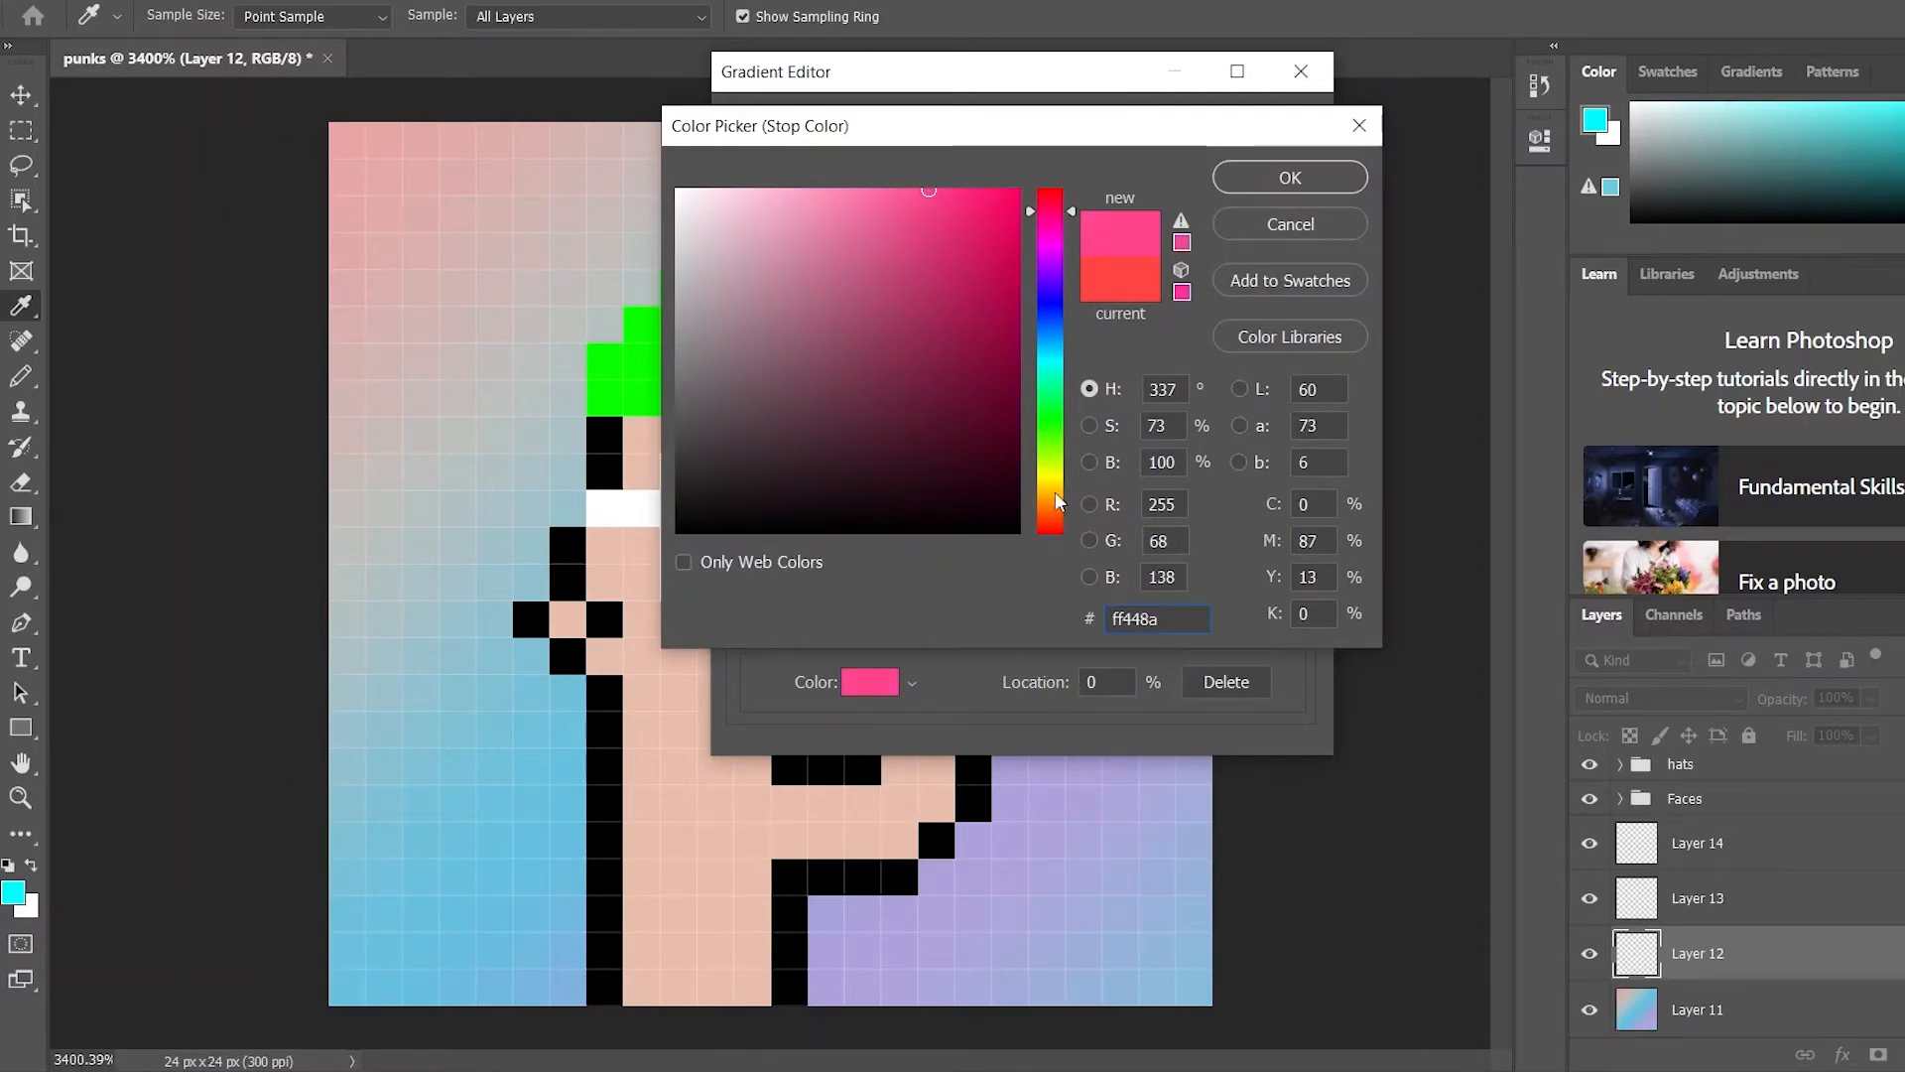
drag(1056, 496, 1054, 531)
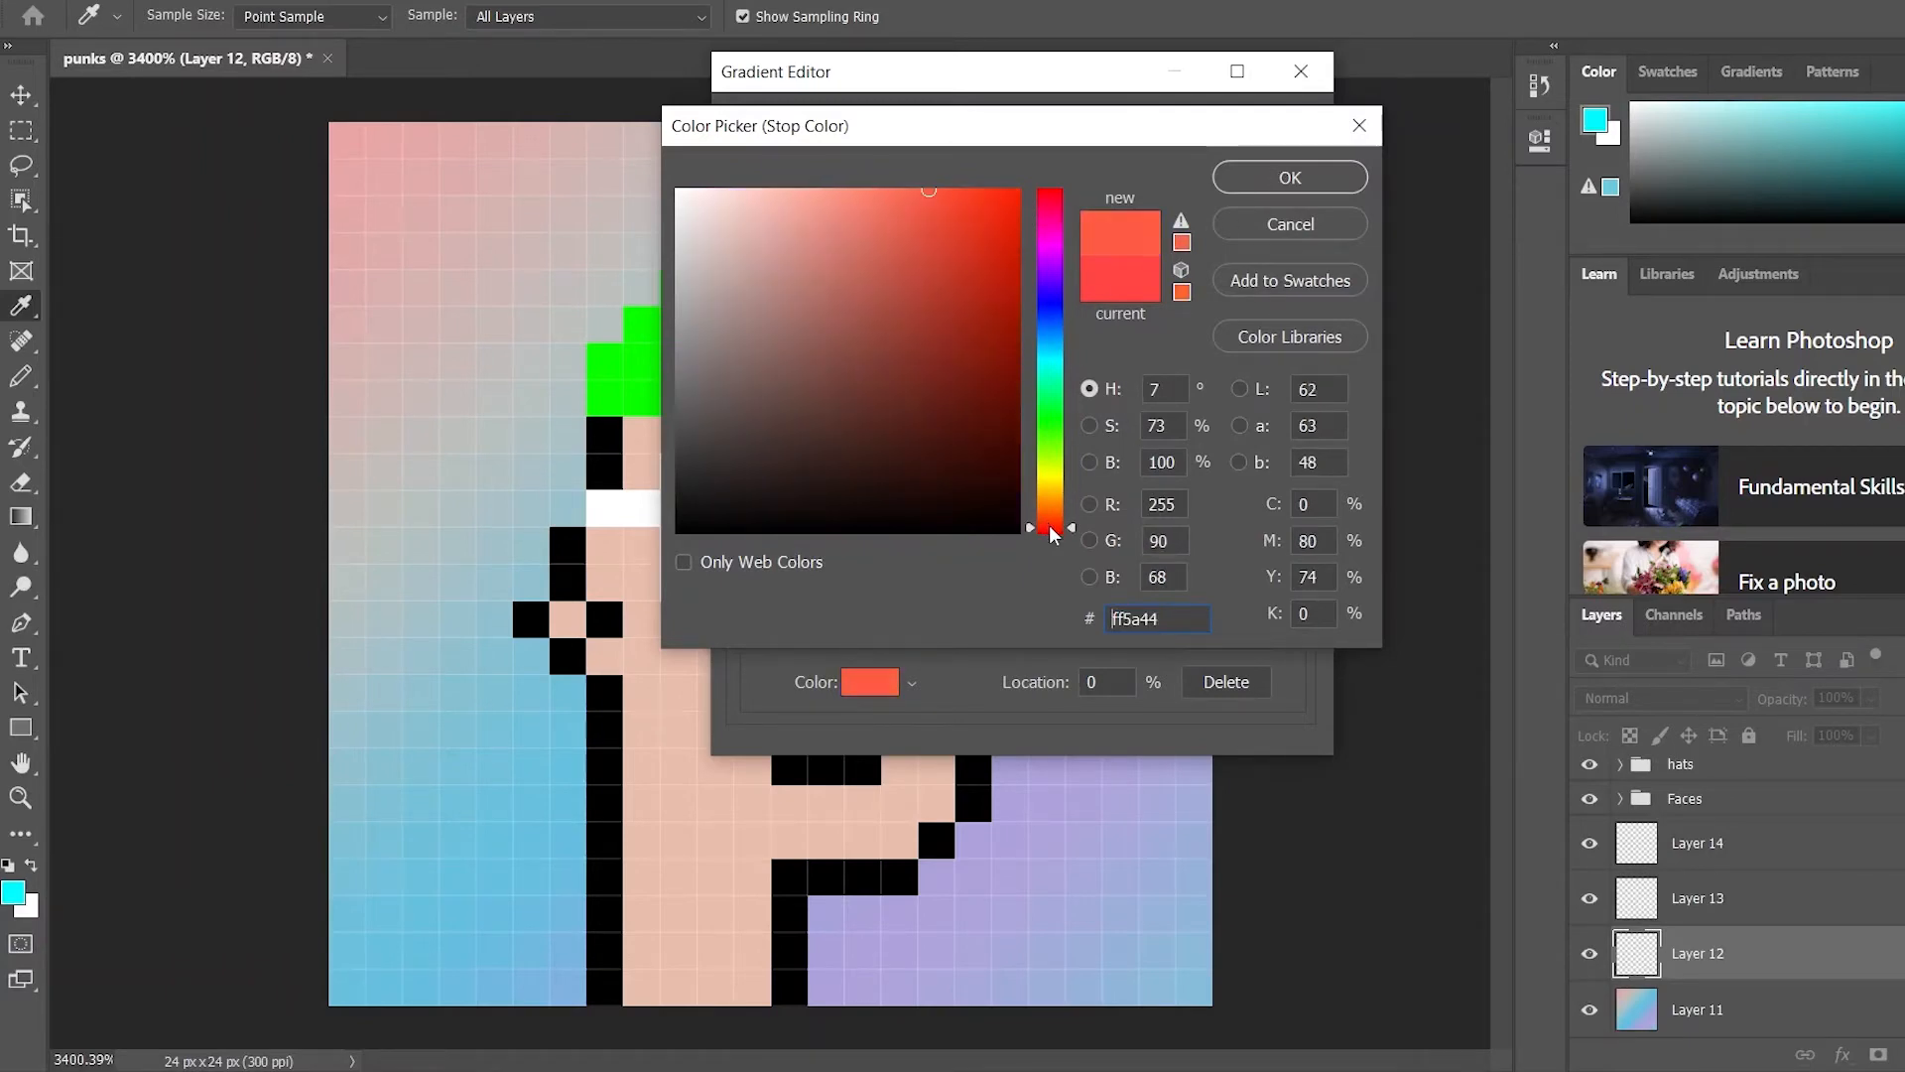
click(1264, 175)
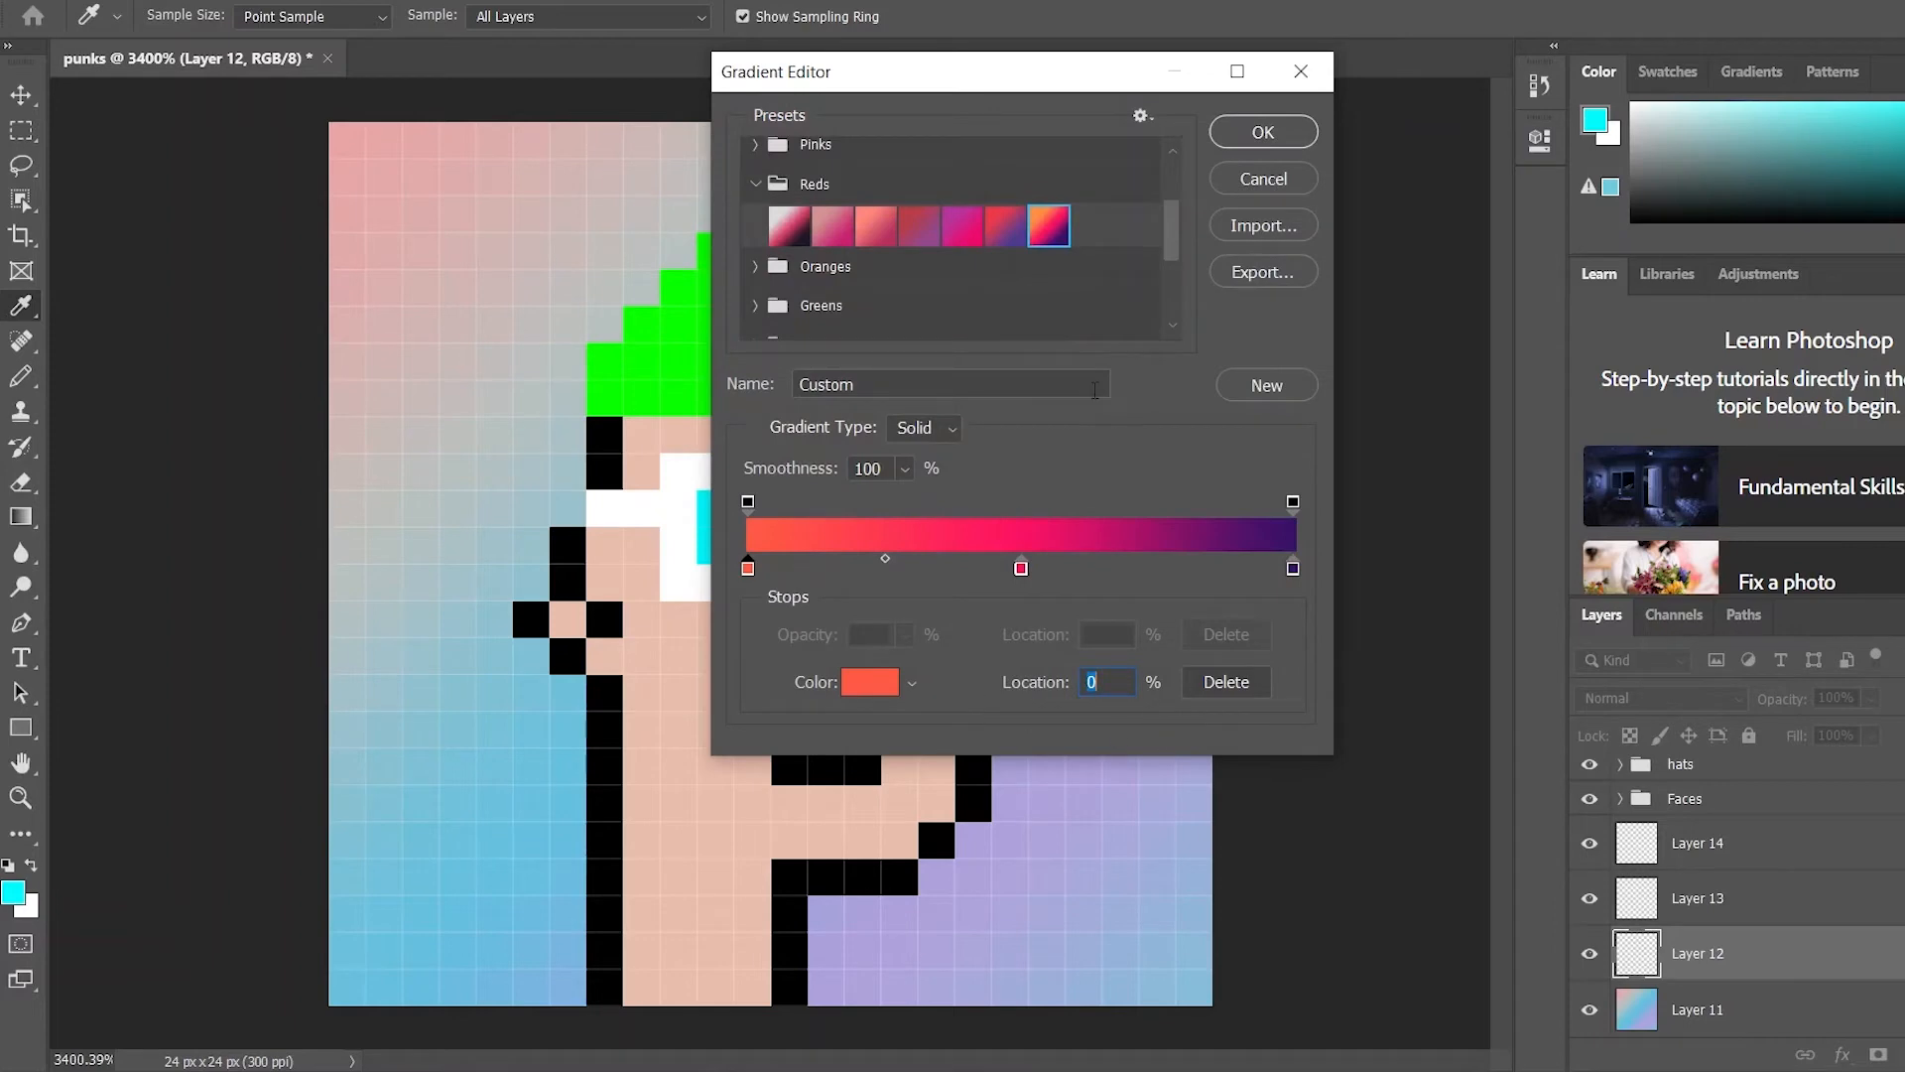
click(1286, 130)
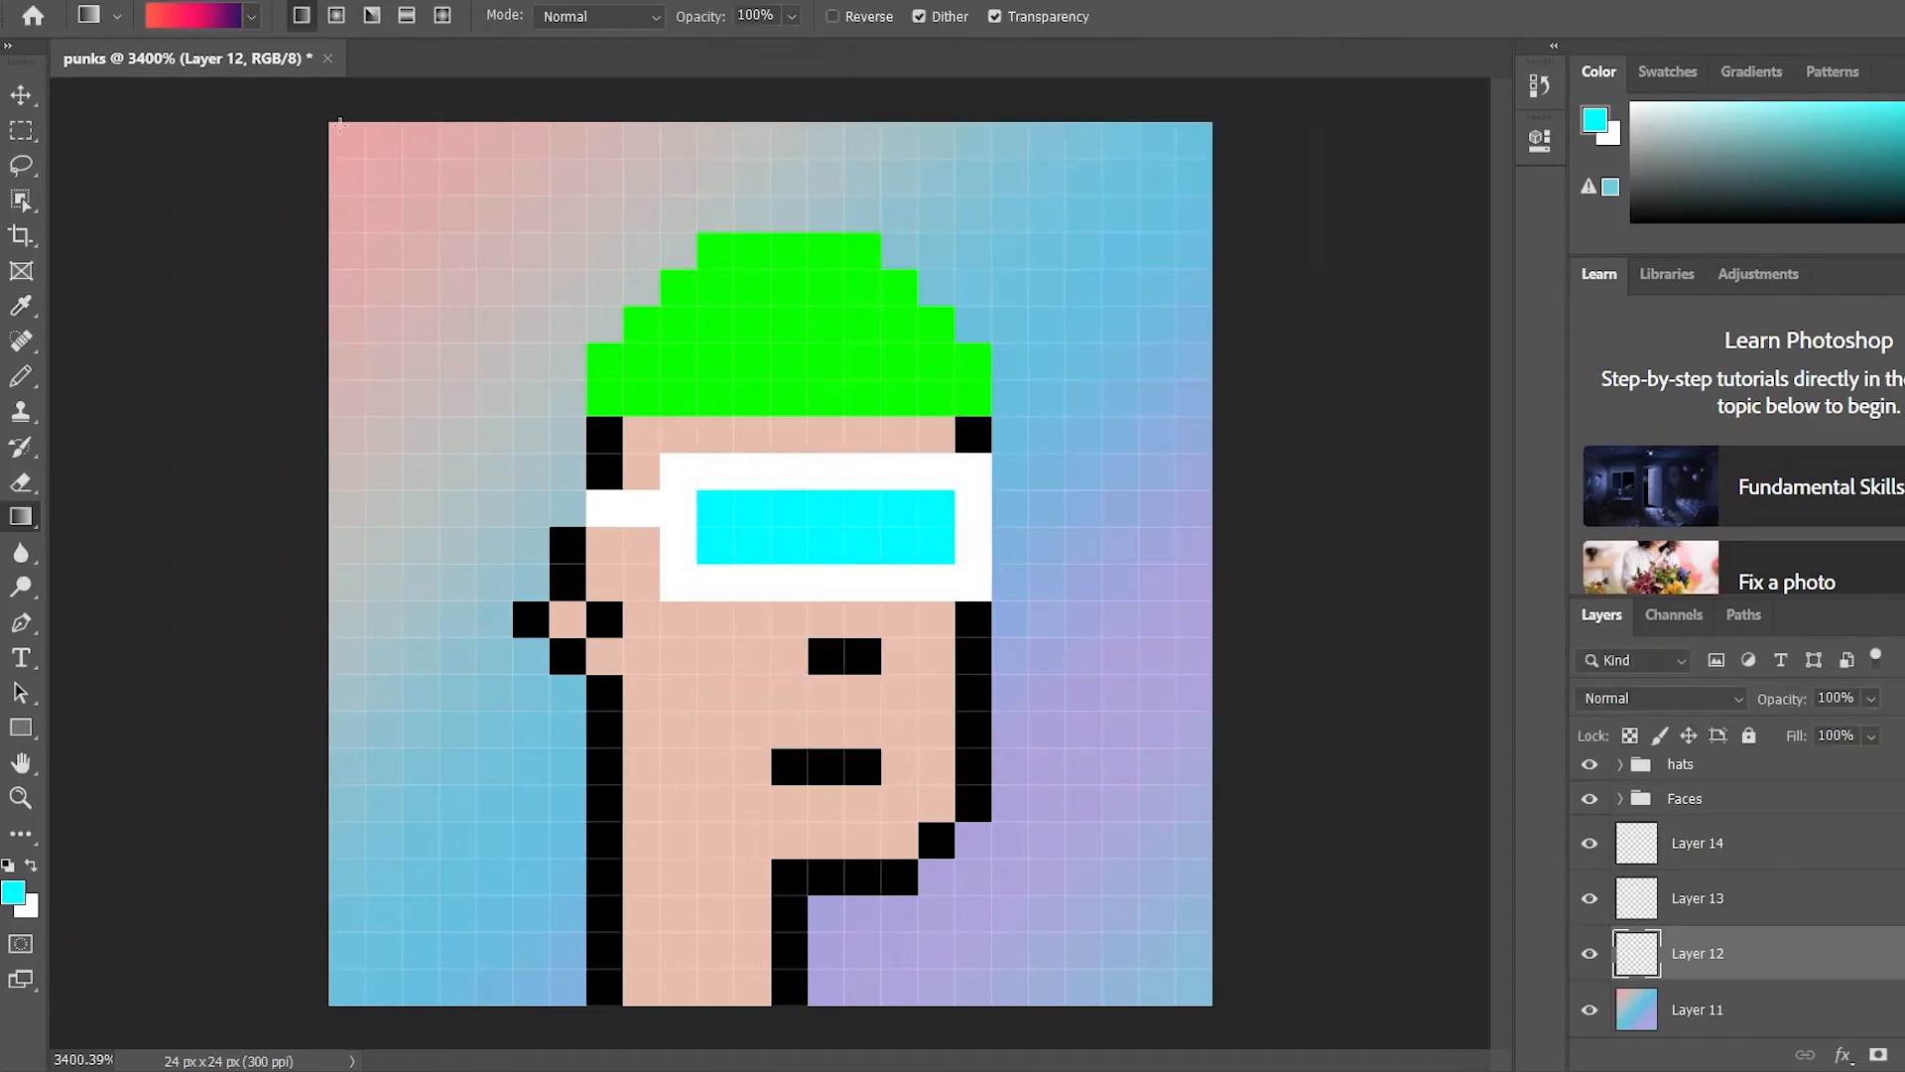
drag(327, 125, 1211, 1005)
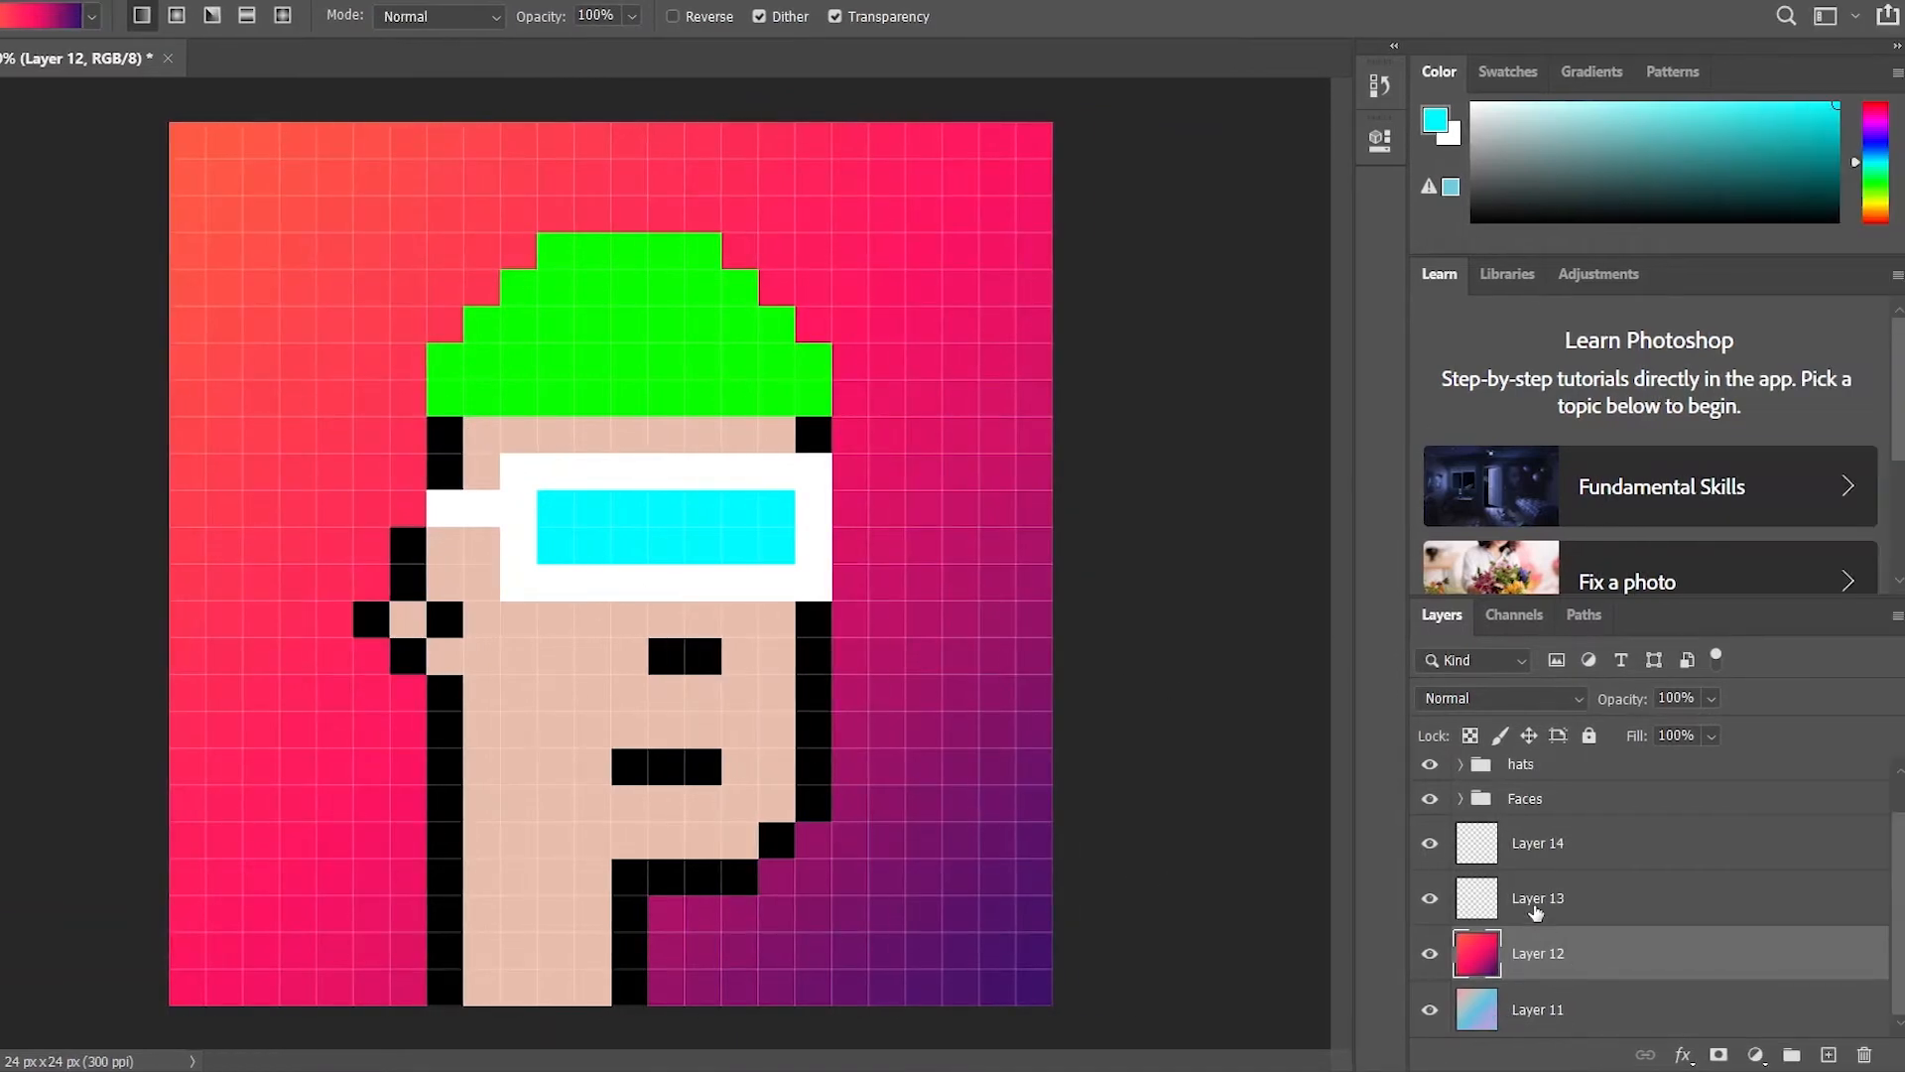
Fill Layer 13 with the Pastels_09 gradient, running diagonally towards the canvas's lower-right corner
click(1536, 908)
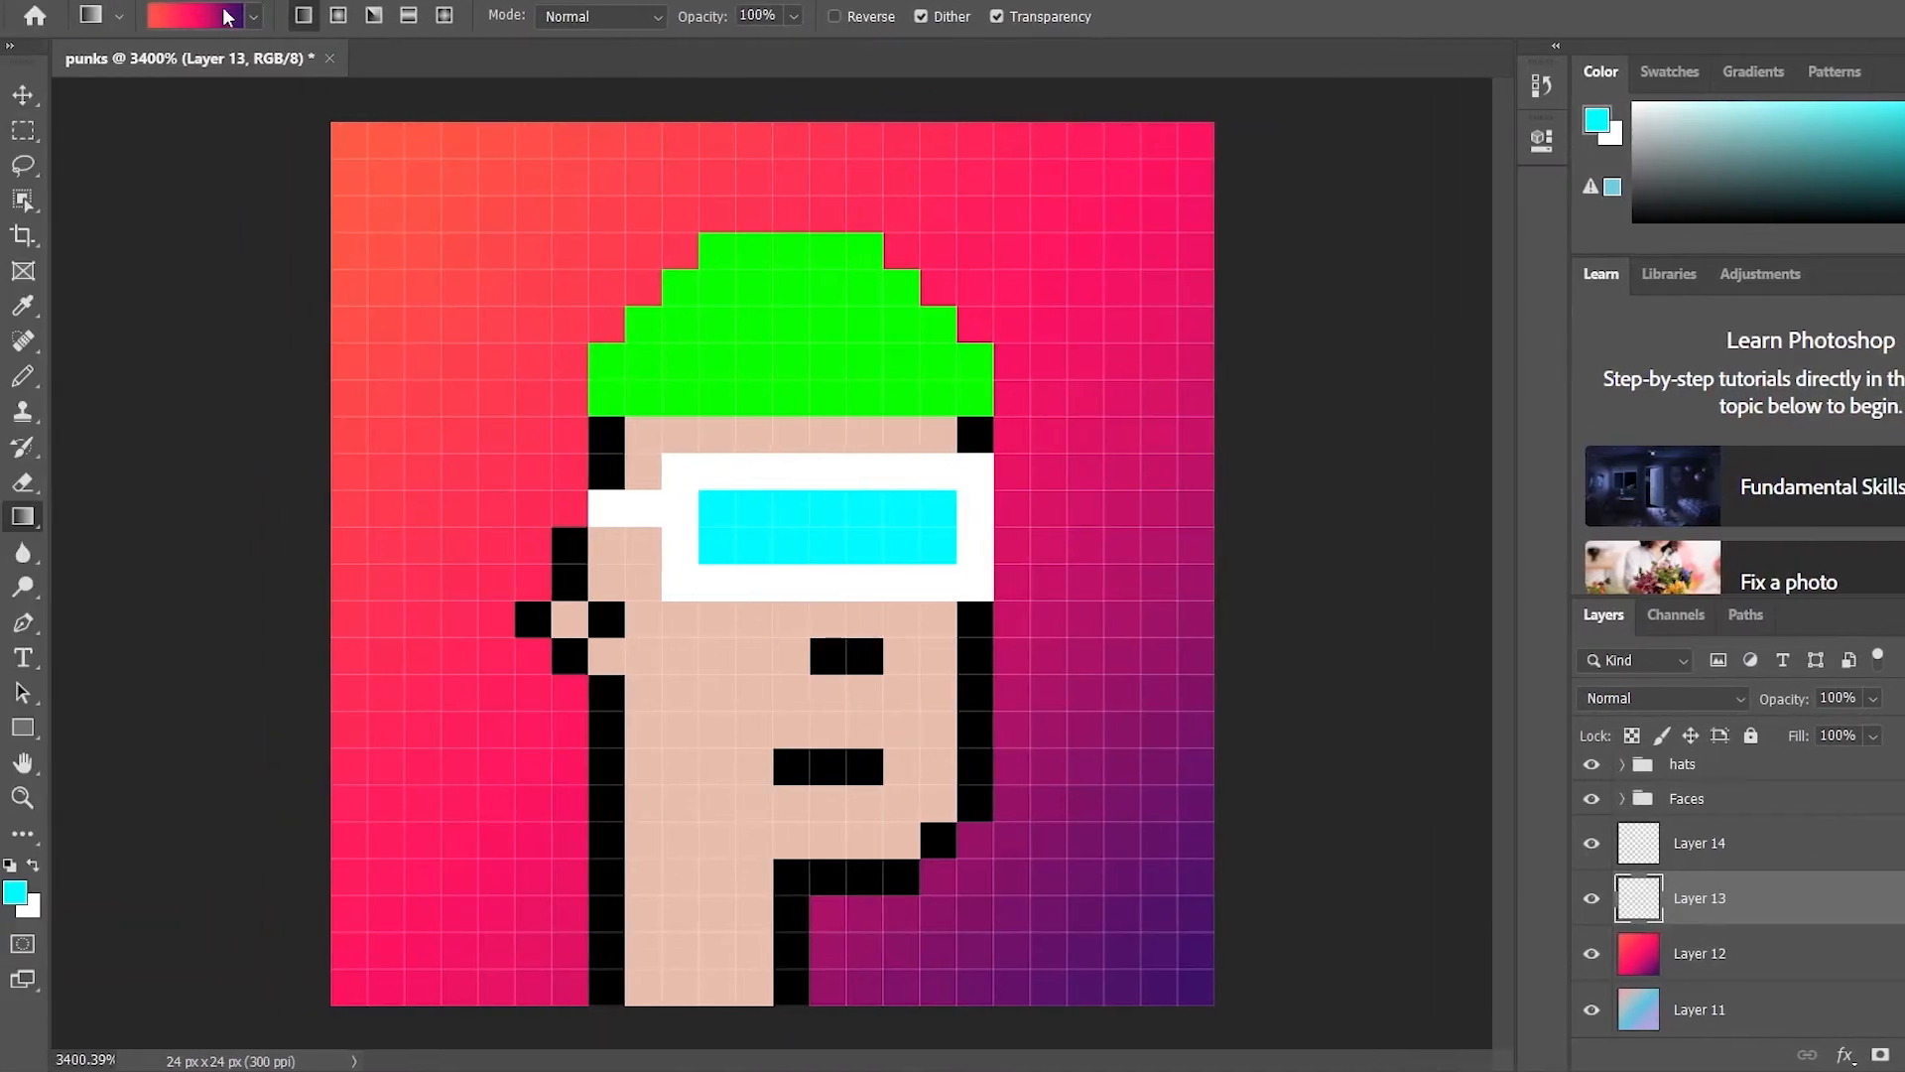
click(220, 20)
scroll(794, 319, down, 1)
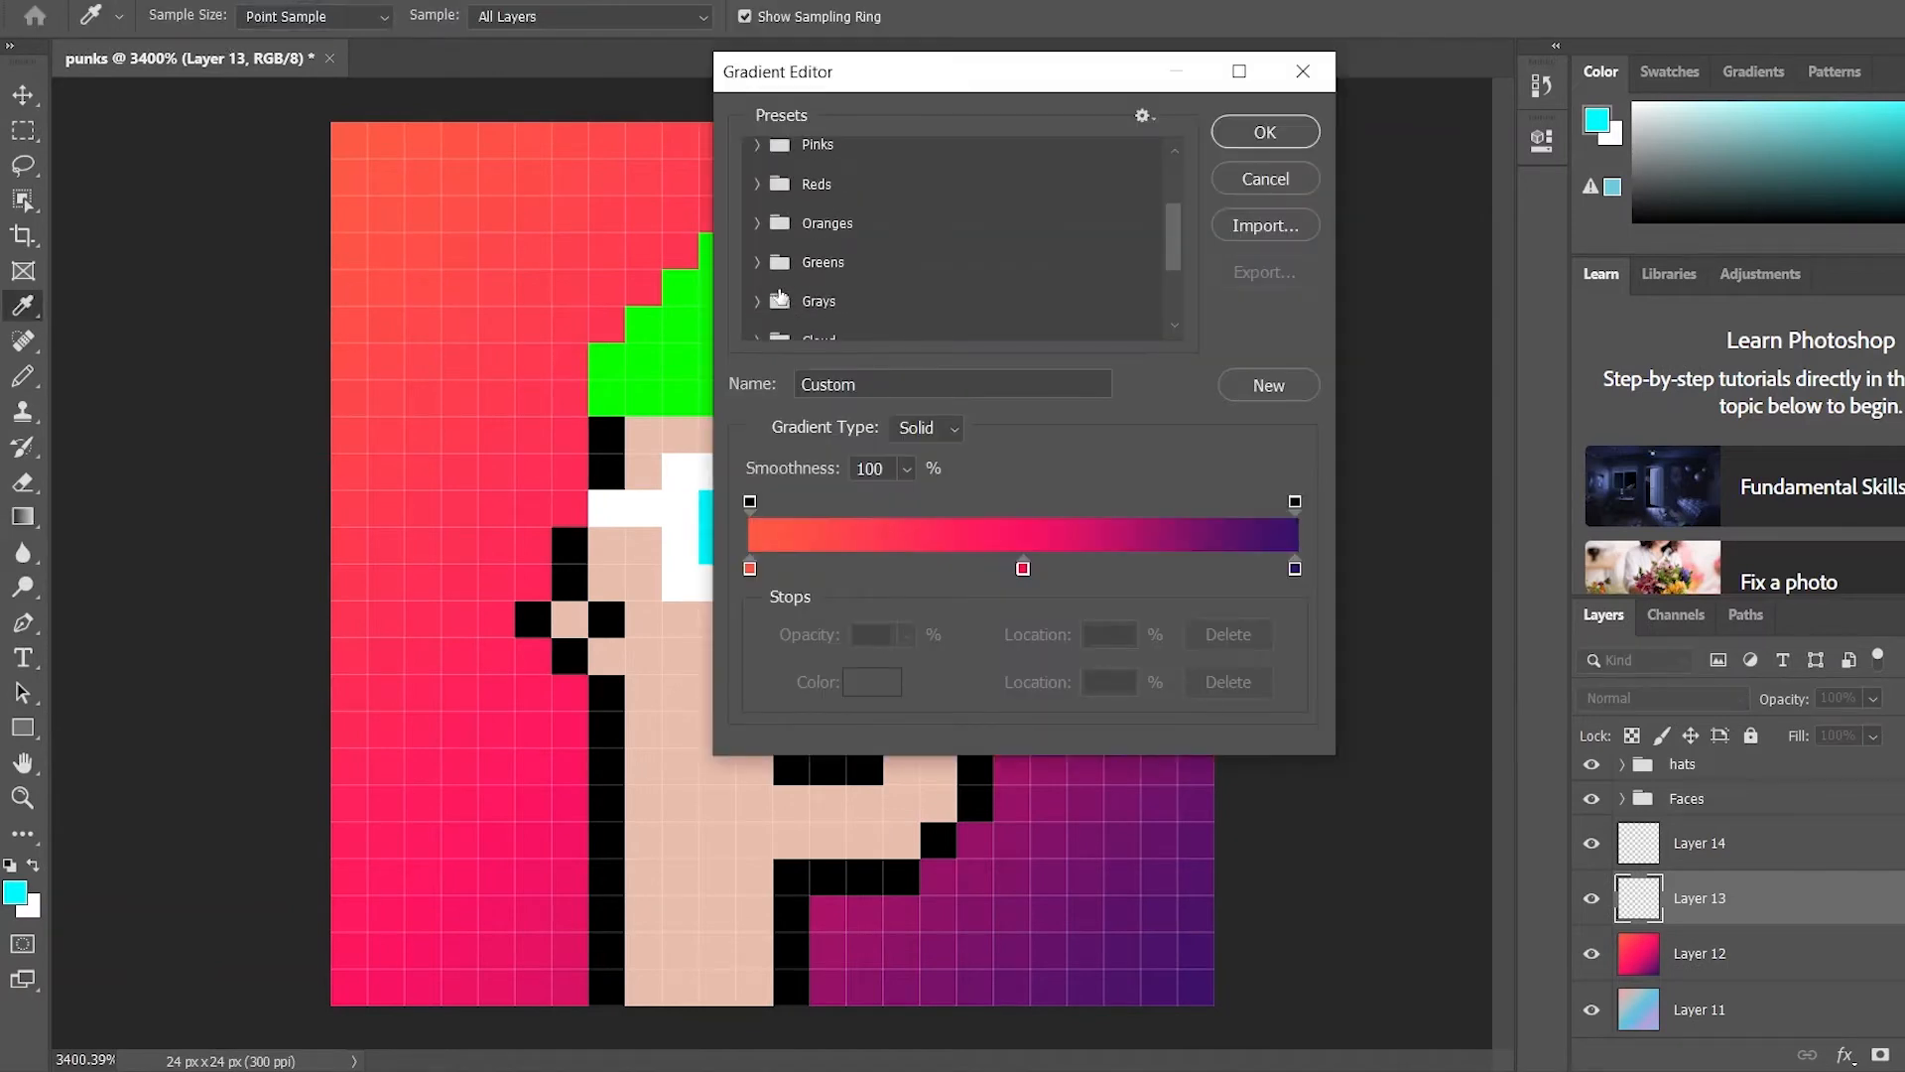
click(758, 304)
scroll(756, 287, down, 3)
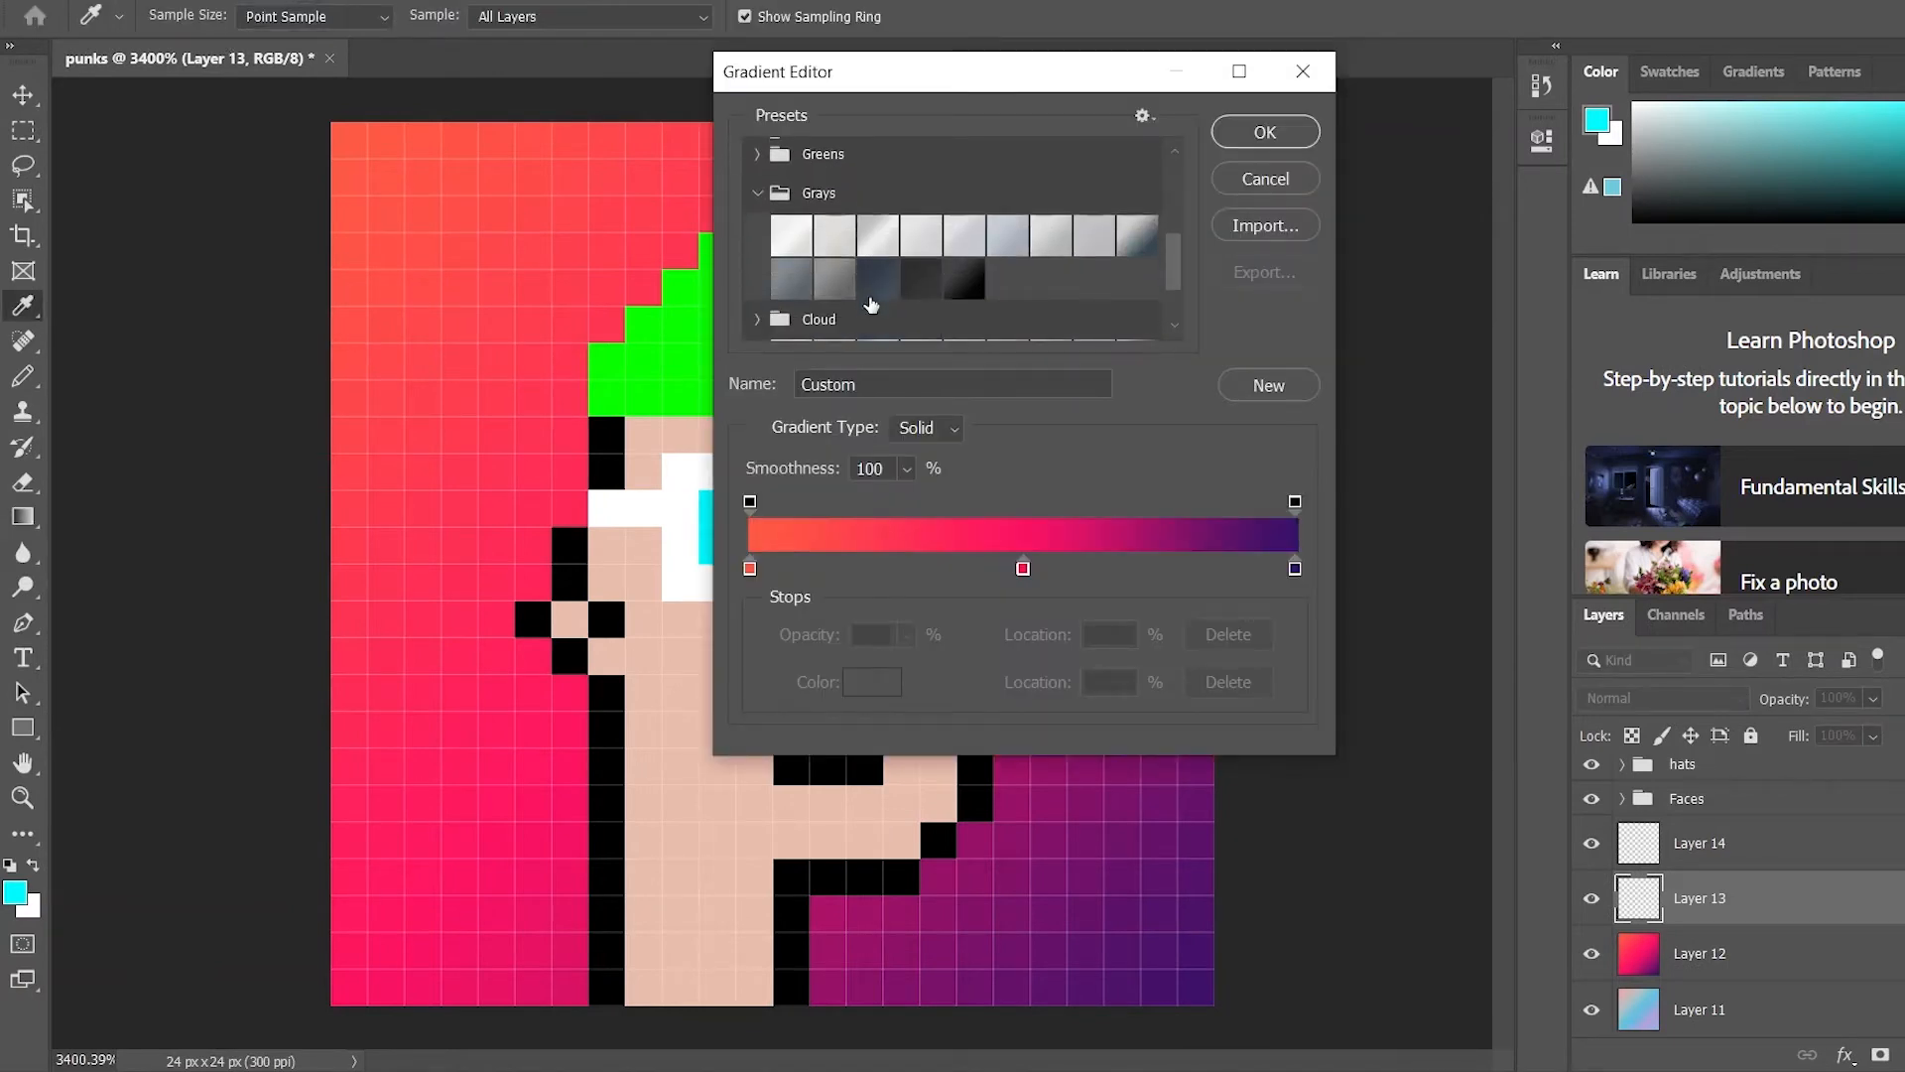
click(759, 270)
scroll(777, 265, down, 2)
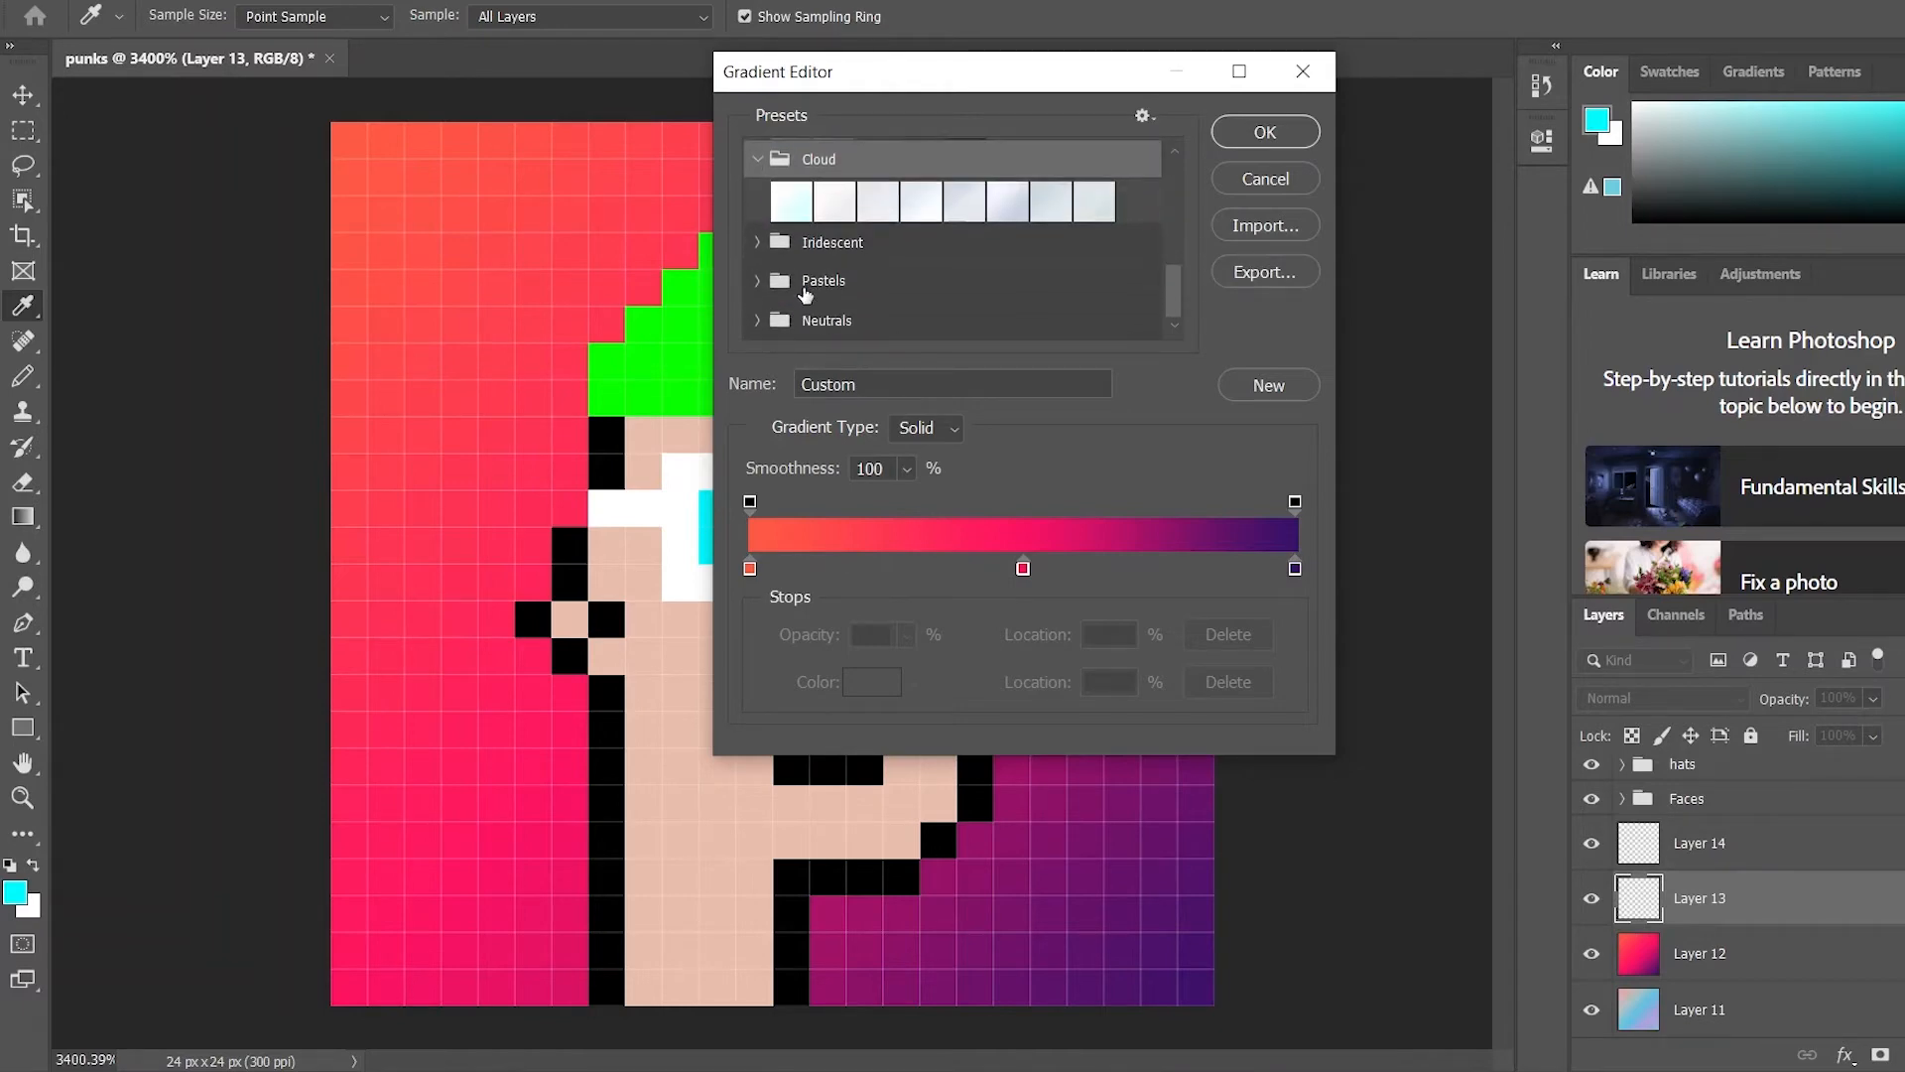
click(756, 281)
scroll(1092, 288, down, 1)
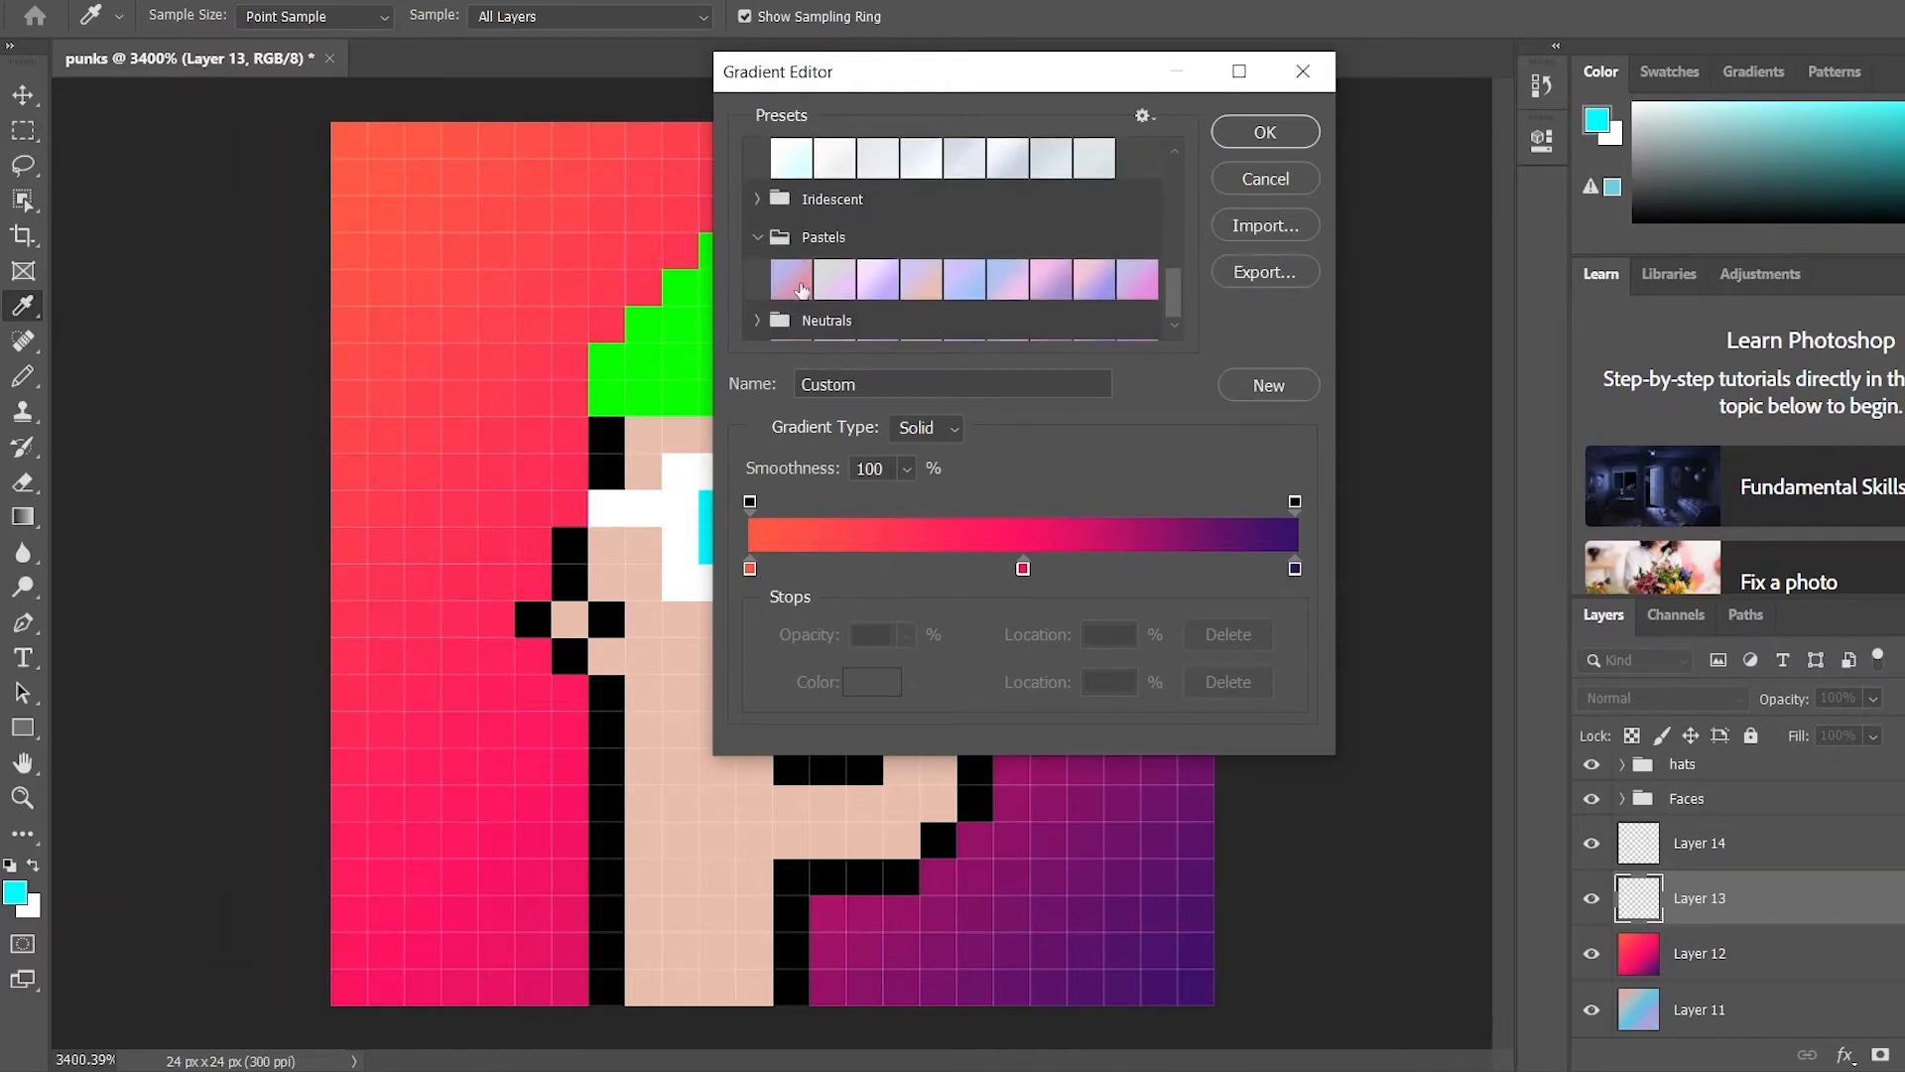
click(1130, 286)
click(1265, 132)
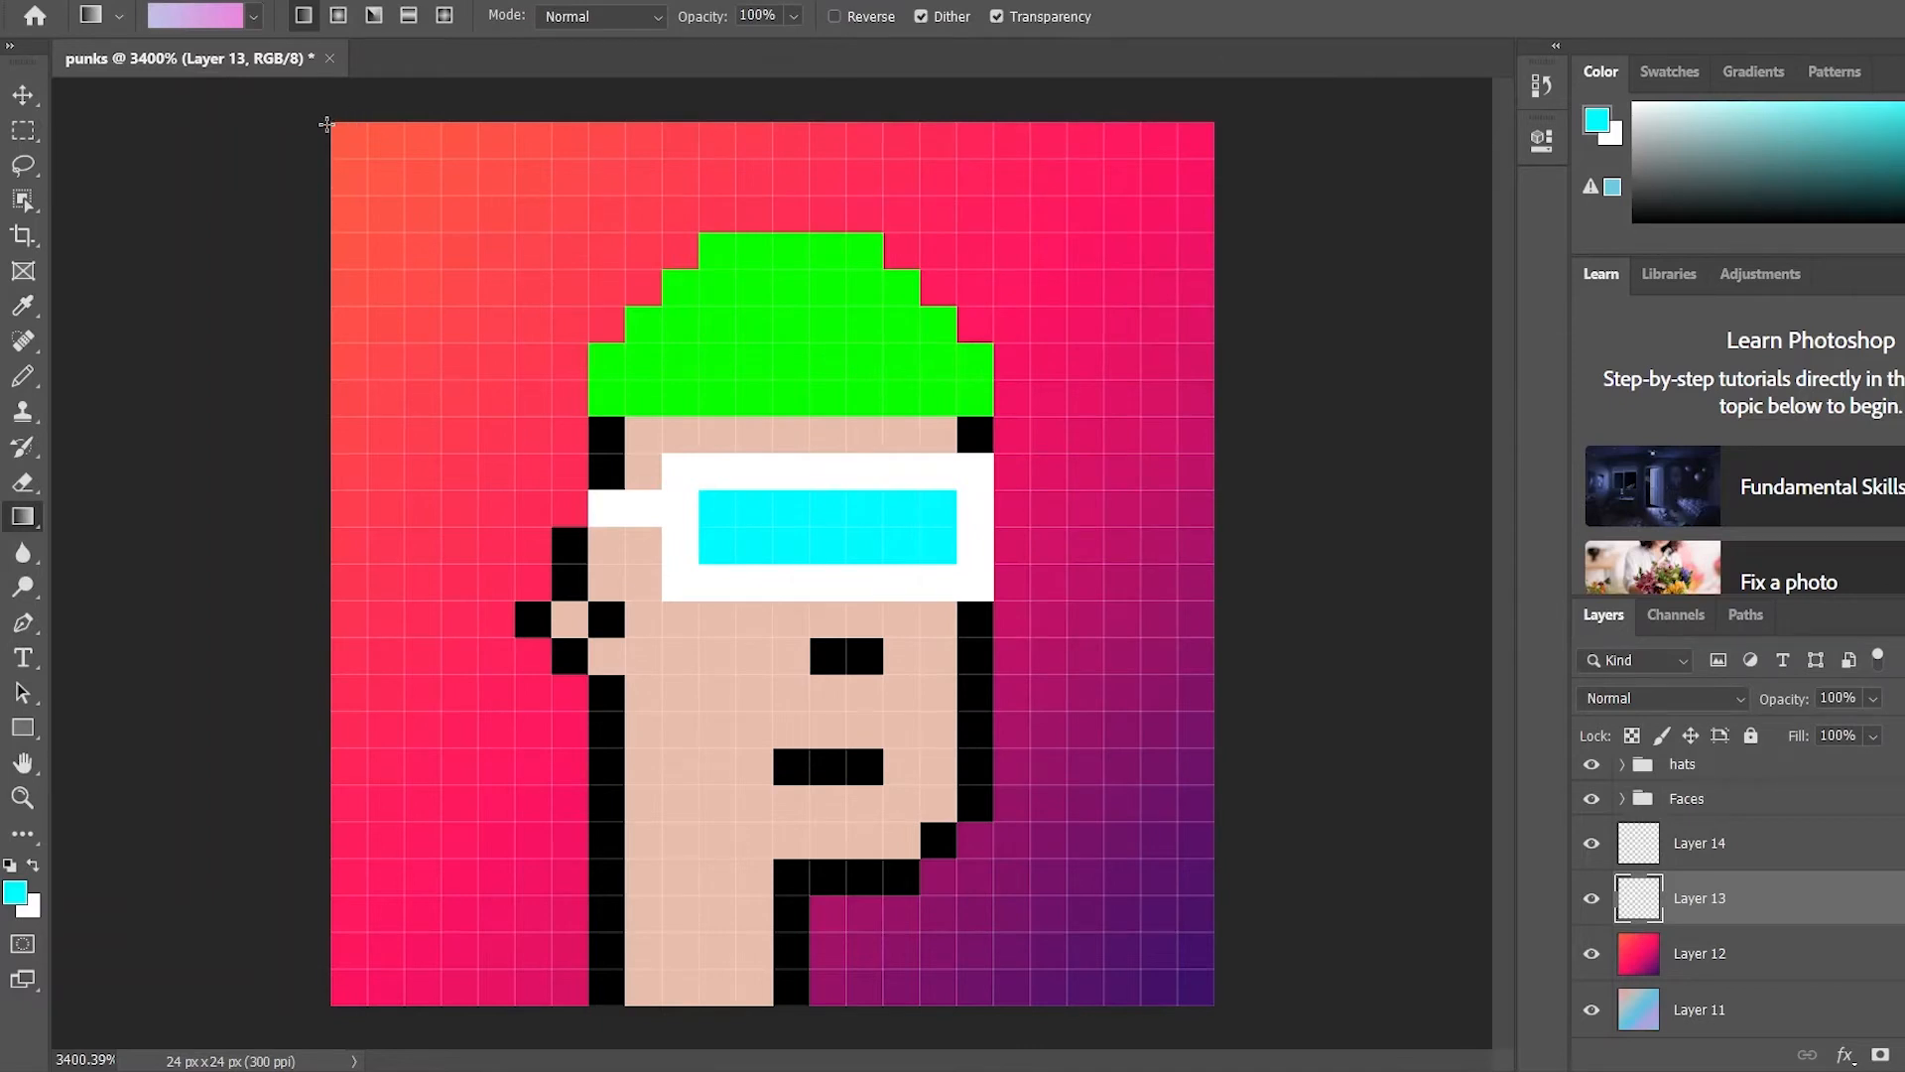
drag(686, 578, 1220, 1011)
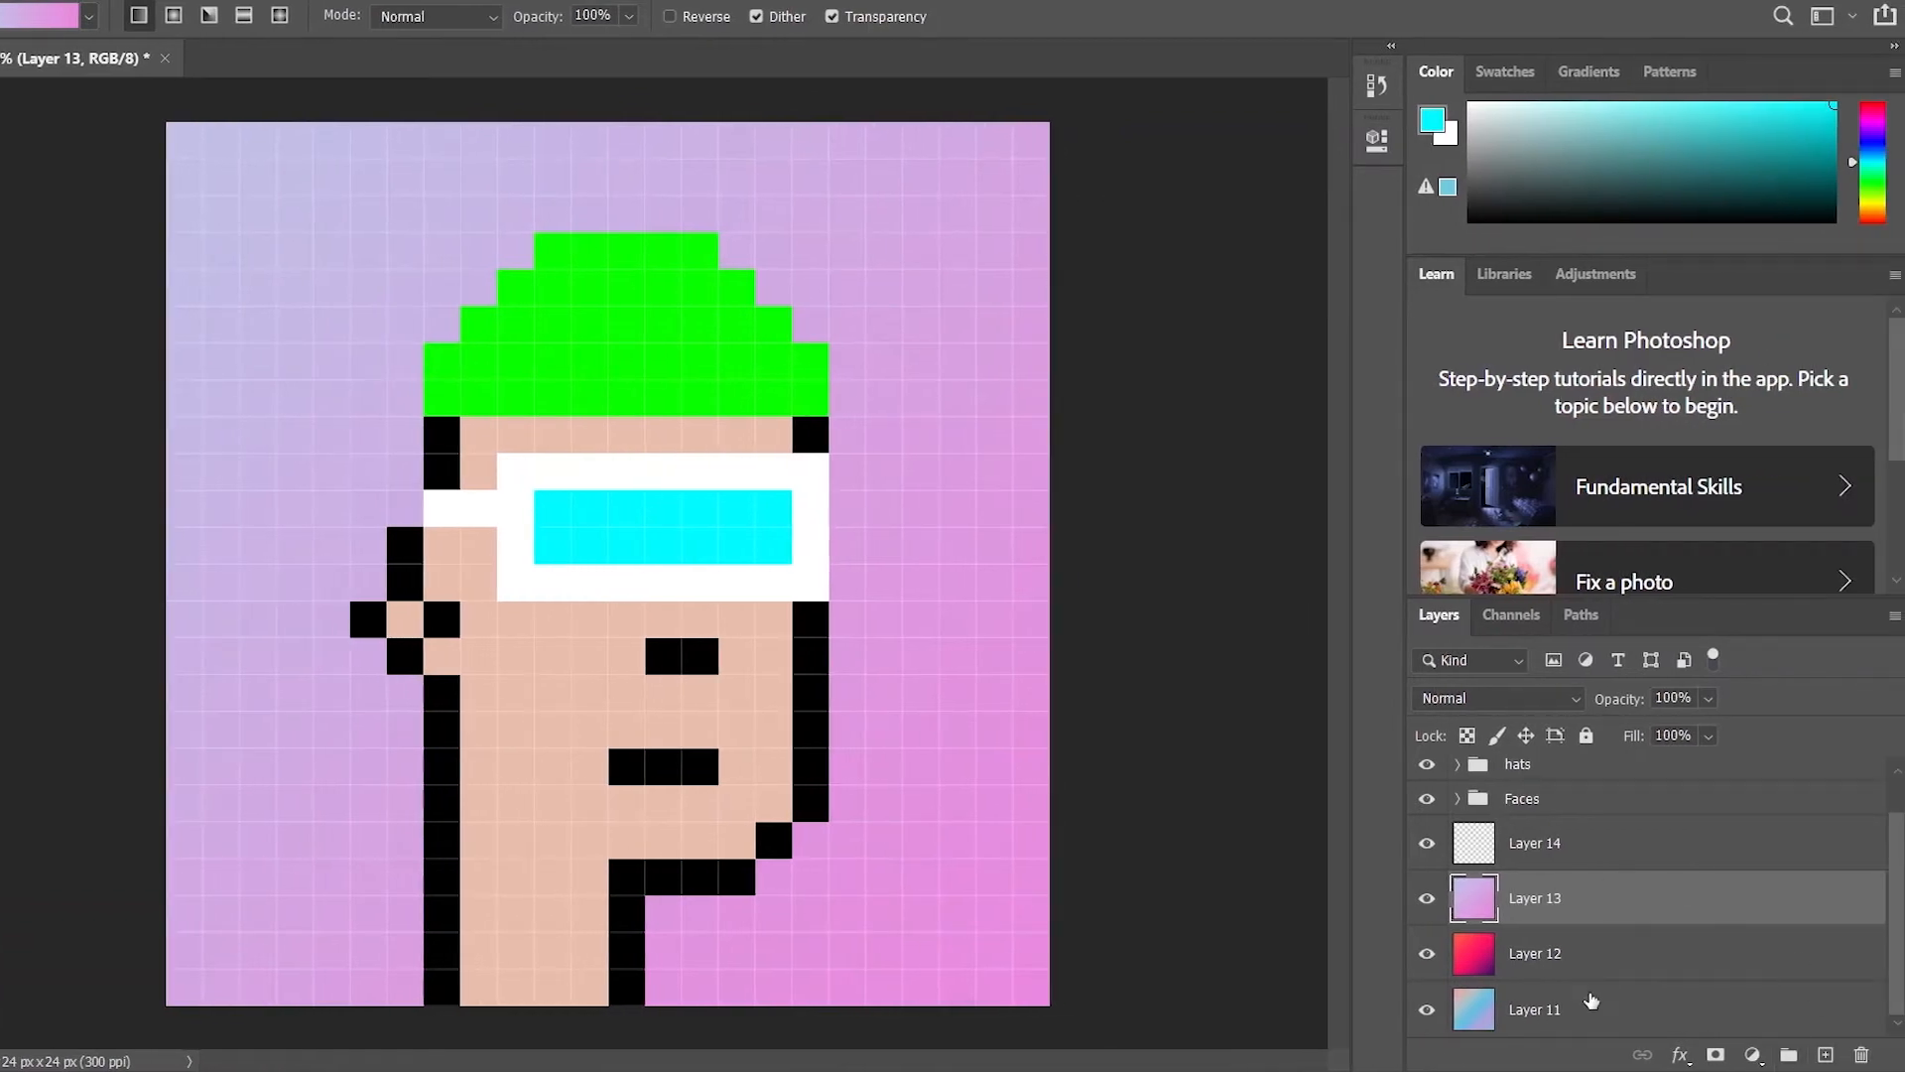
Fill Layer 14 with the Purple_02 gradient, running diagonally from the canvas's upper-left to lower-right corner
click(1489, 854)
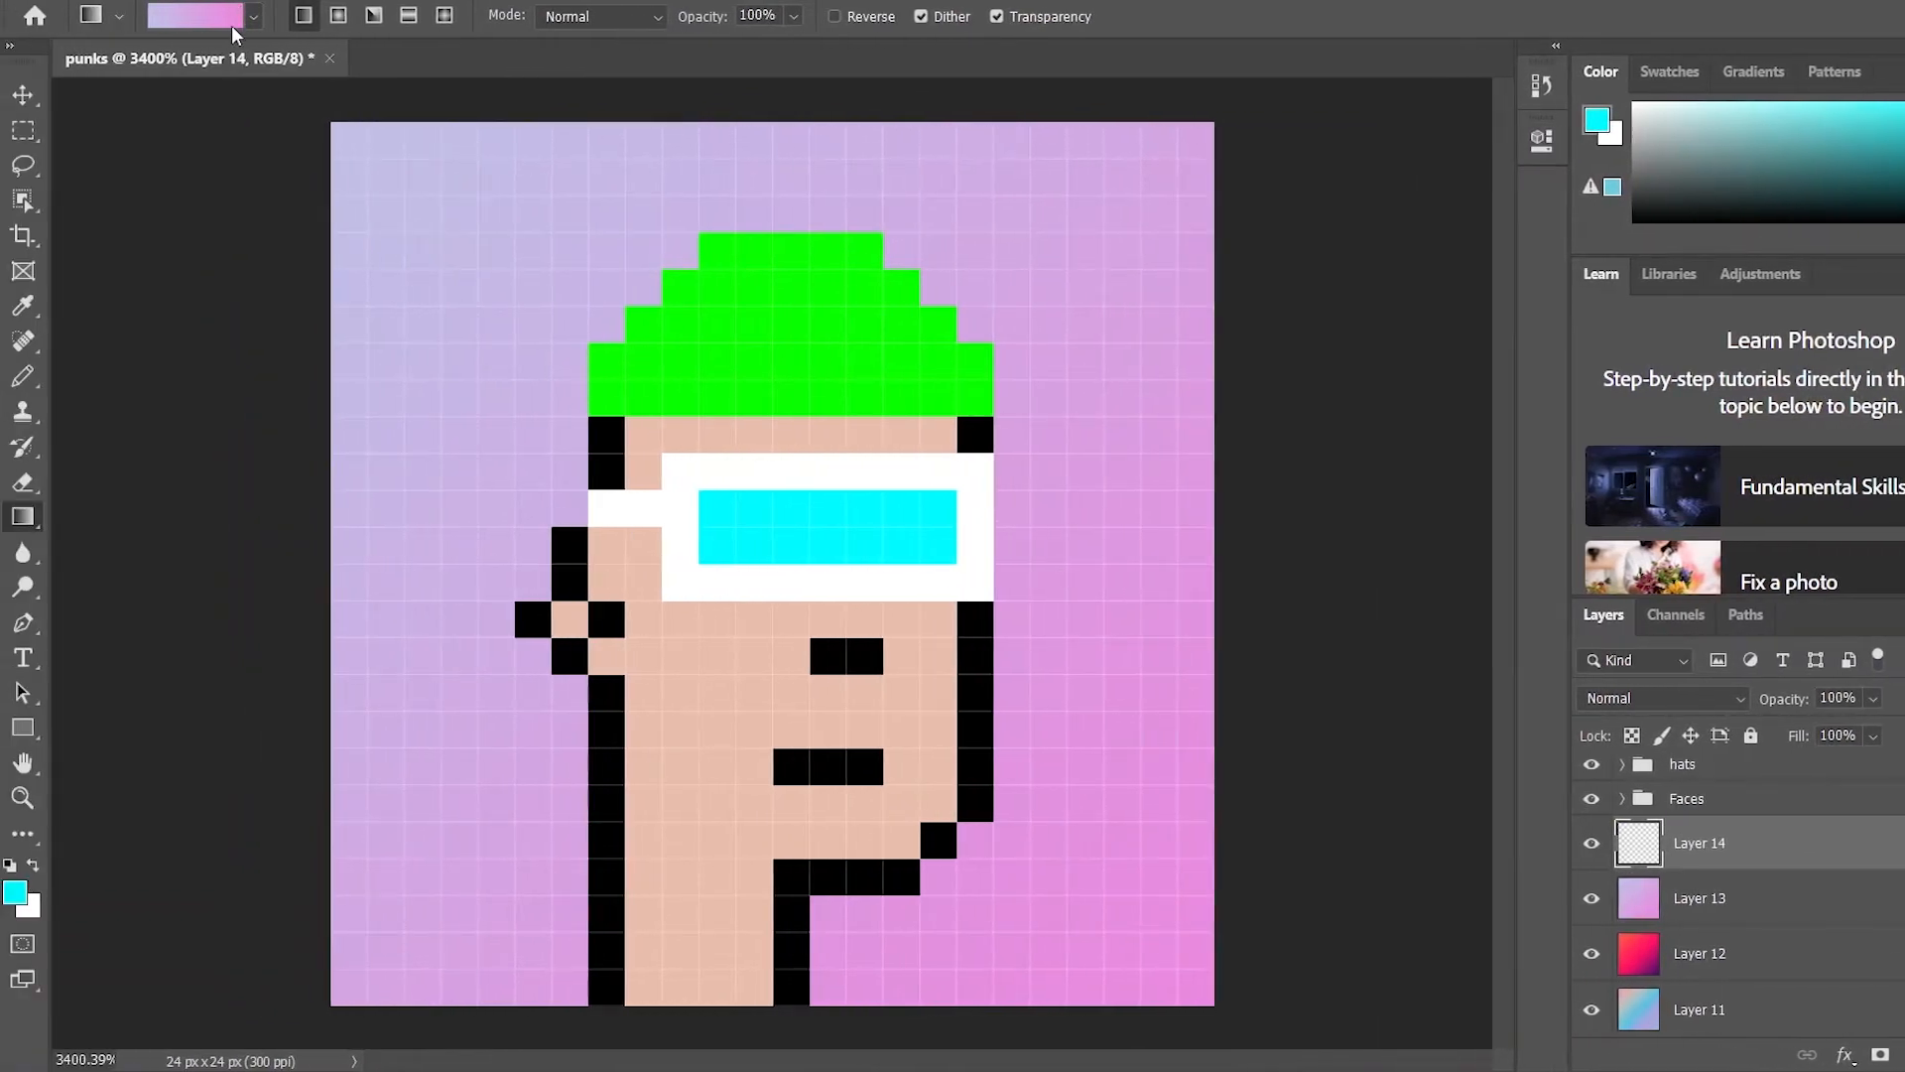
click(232, 23)
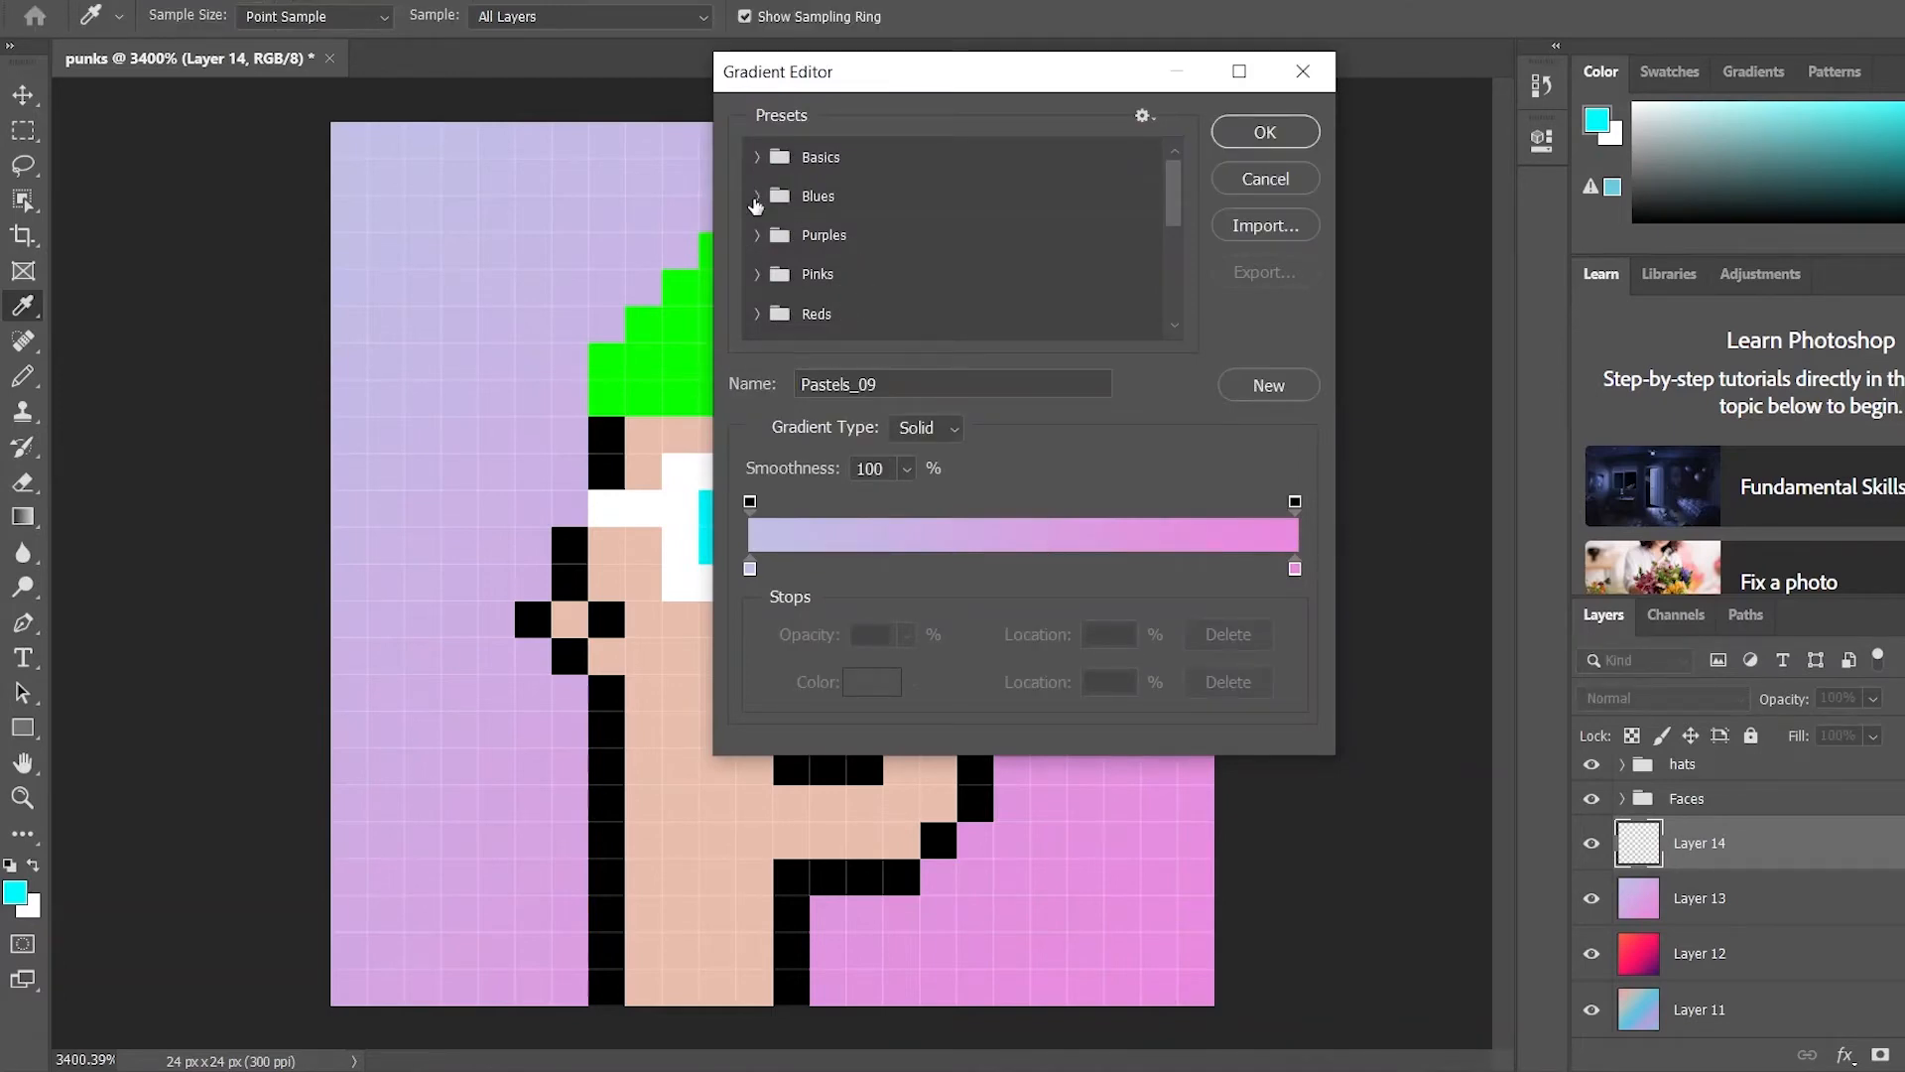
click(756, 198)
scroll(1037, 266, down, 2)
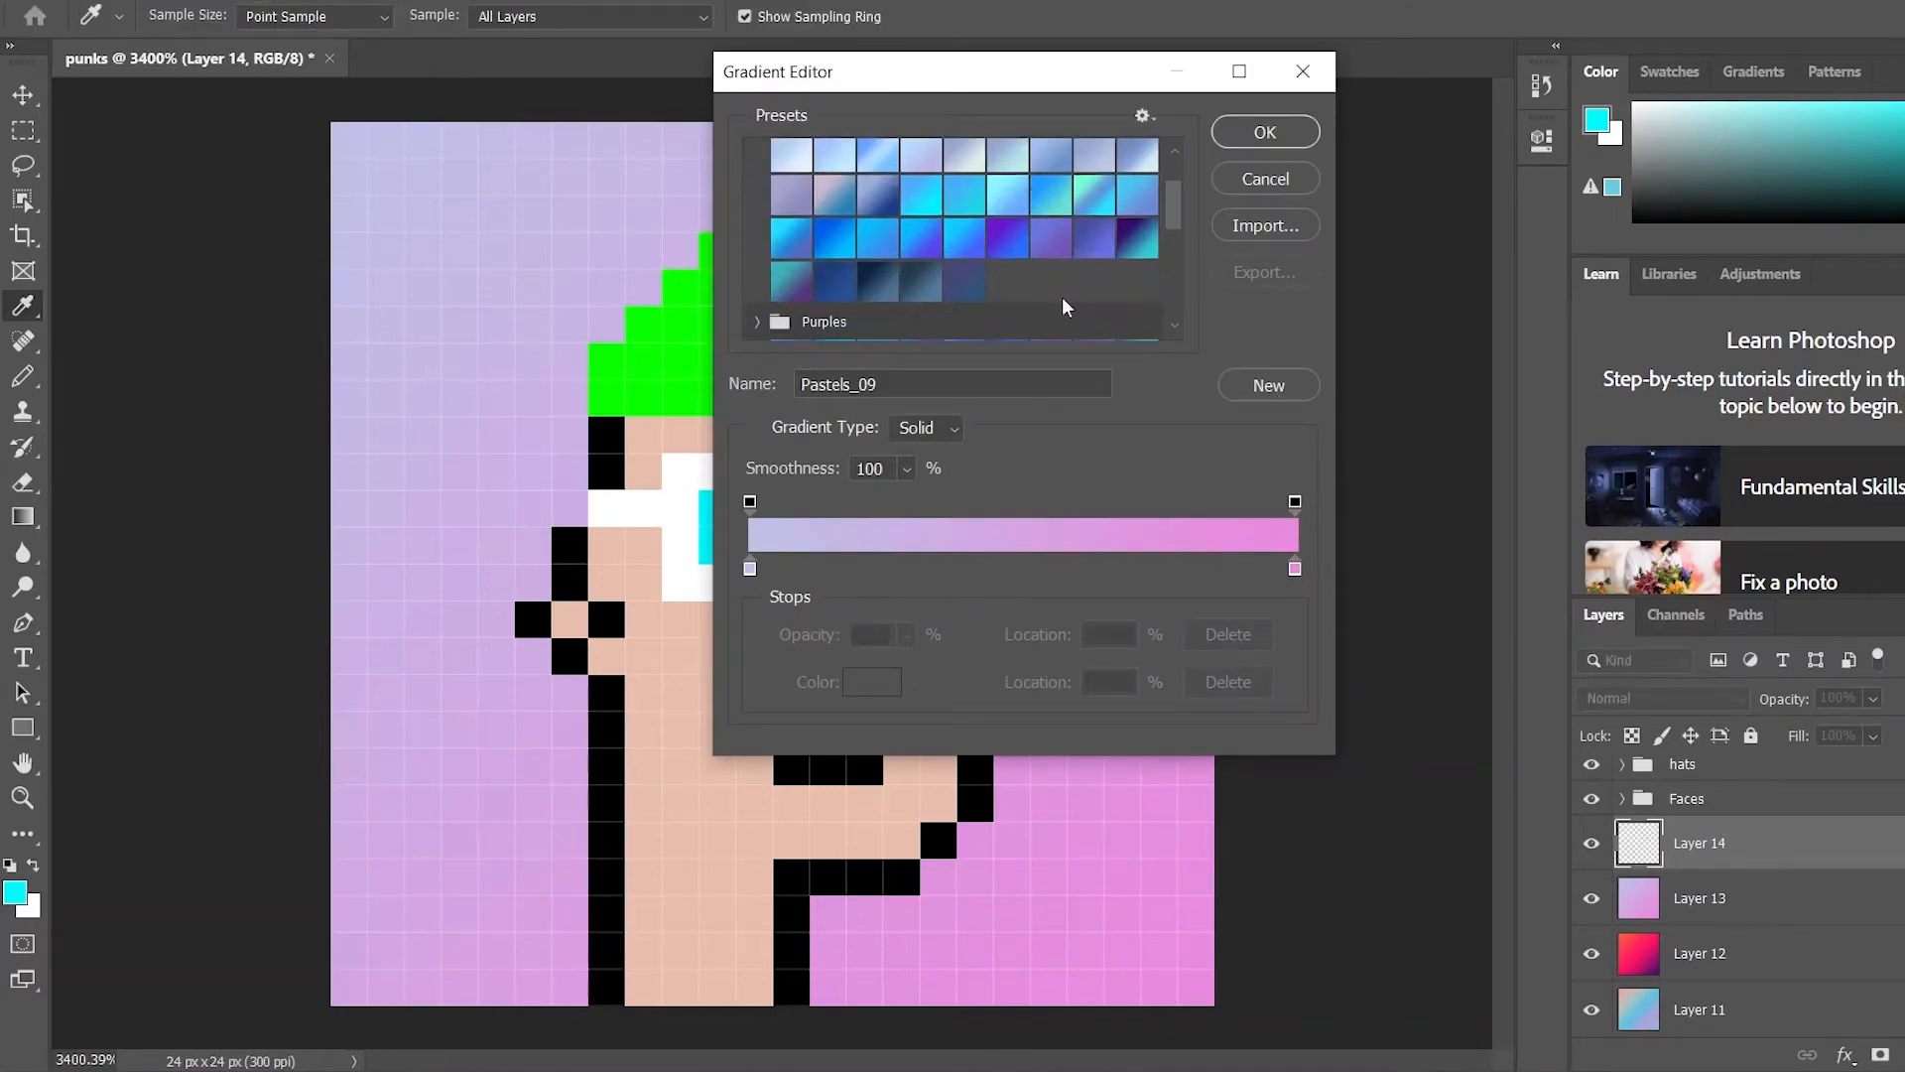
scroll(1064, 297, up, 2)
scroll(1092, 302, down, 2)
scroll(958, 253, down, 1)
click(757, 282)
scroll(977, 270, down, 3)
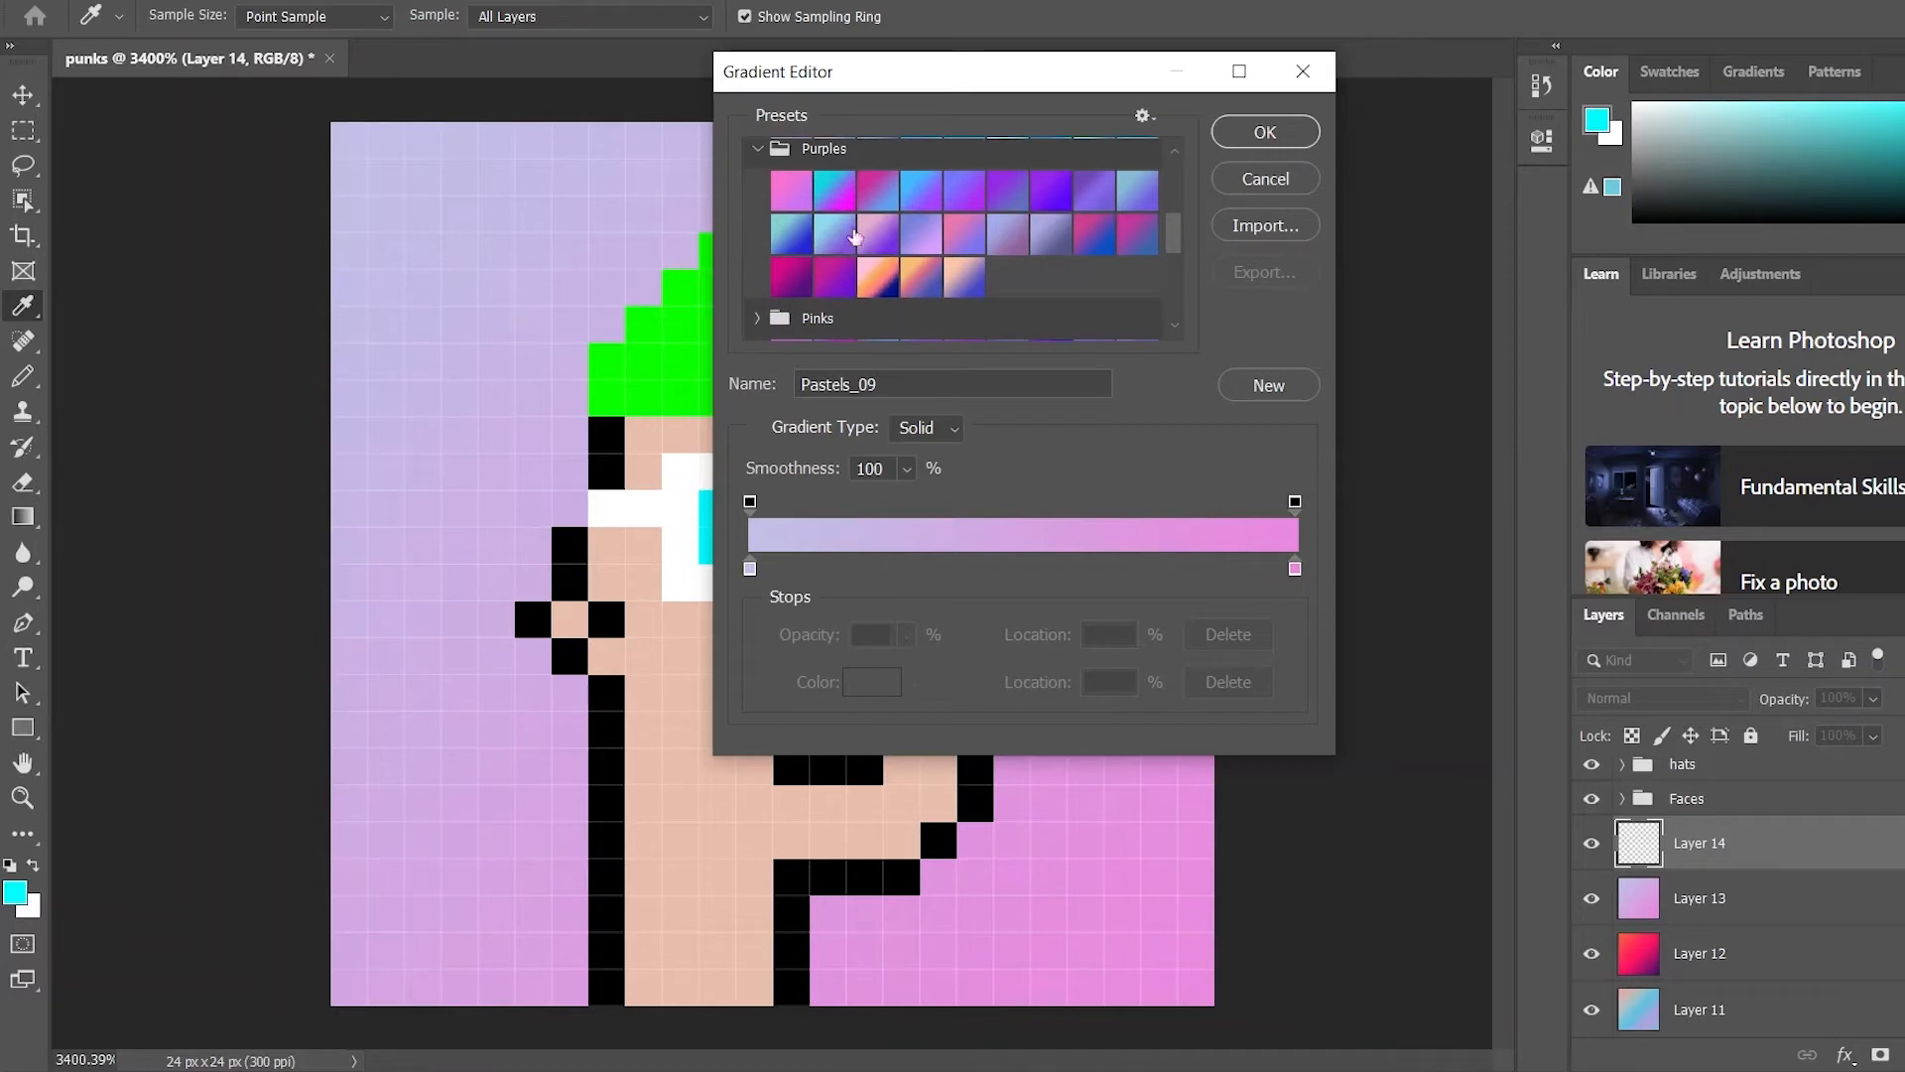
click(835, 192)
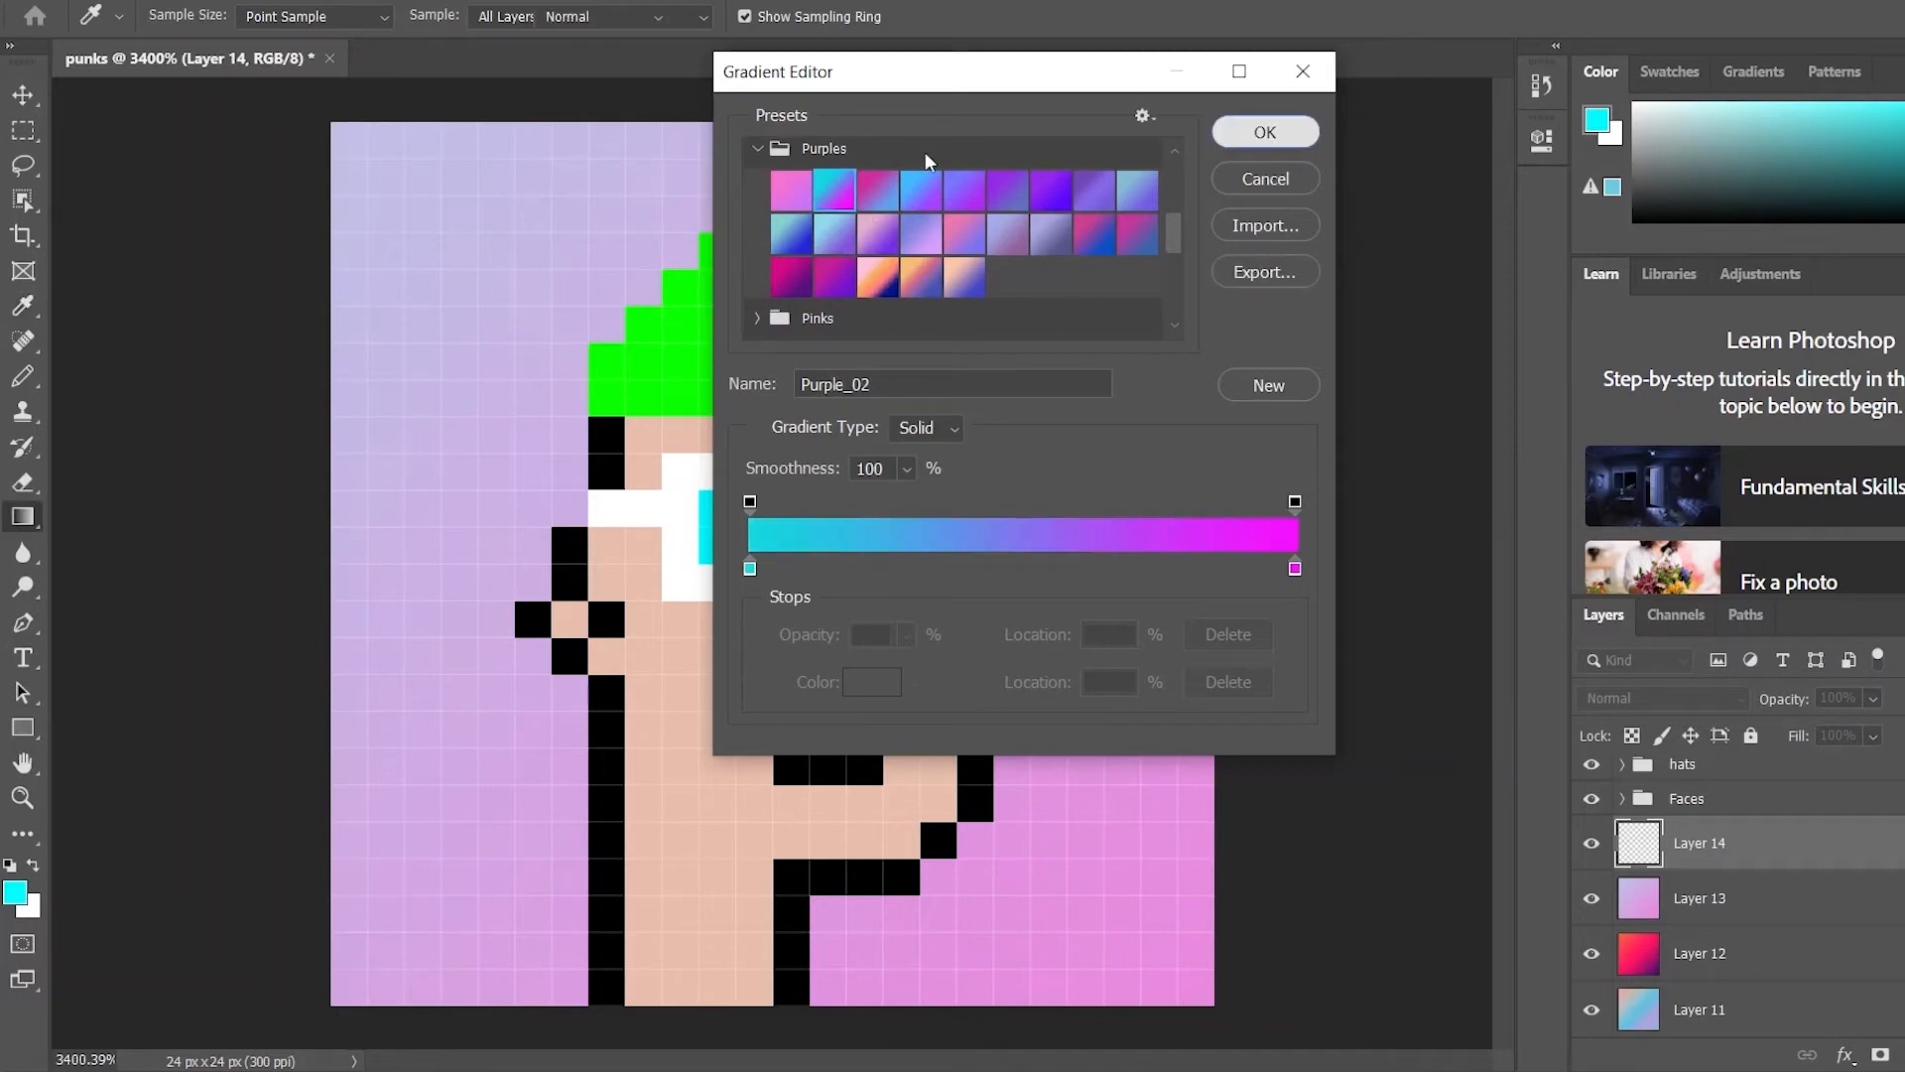
key(Return)
drag(328, 122, 1216, 1010)
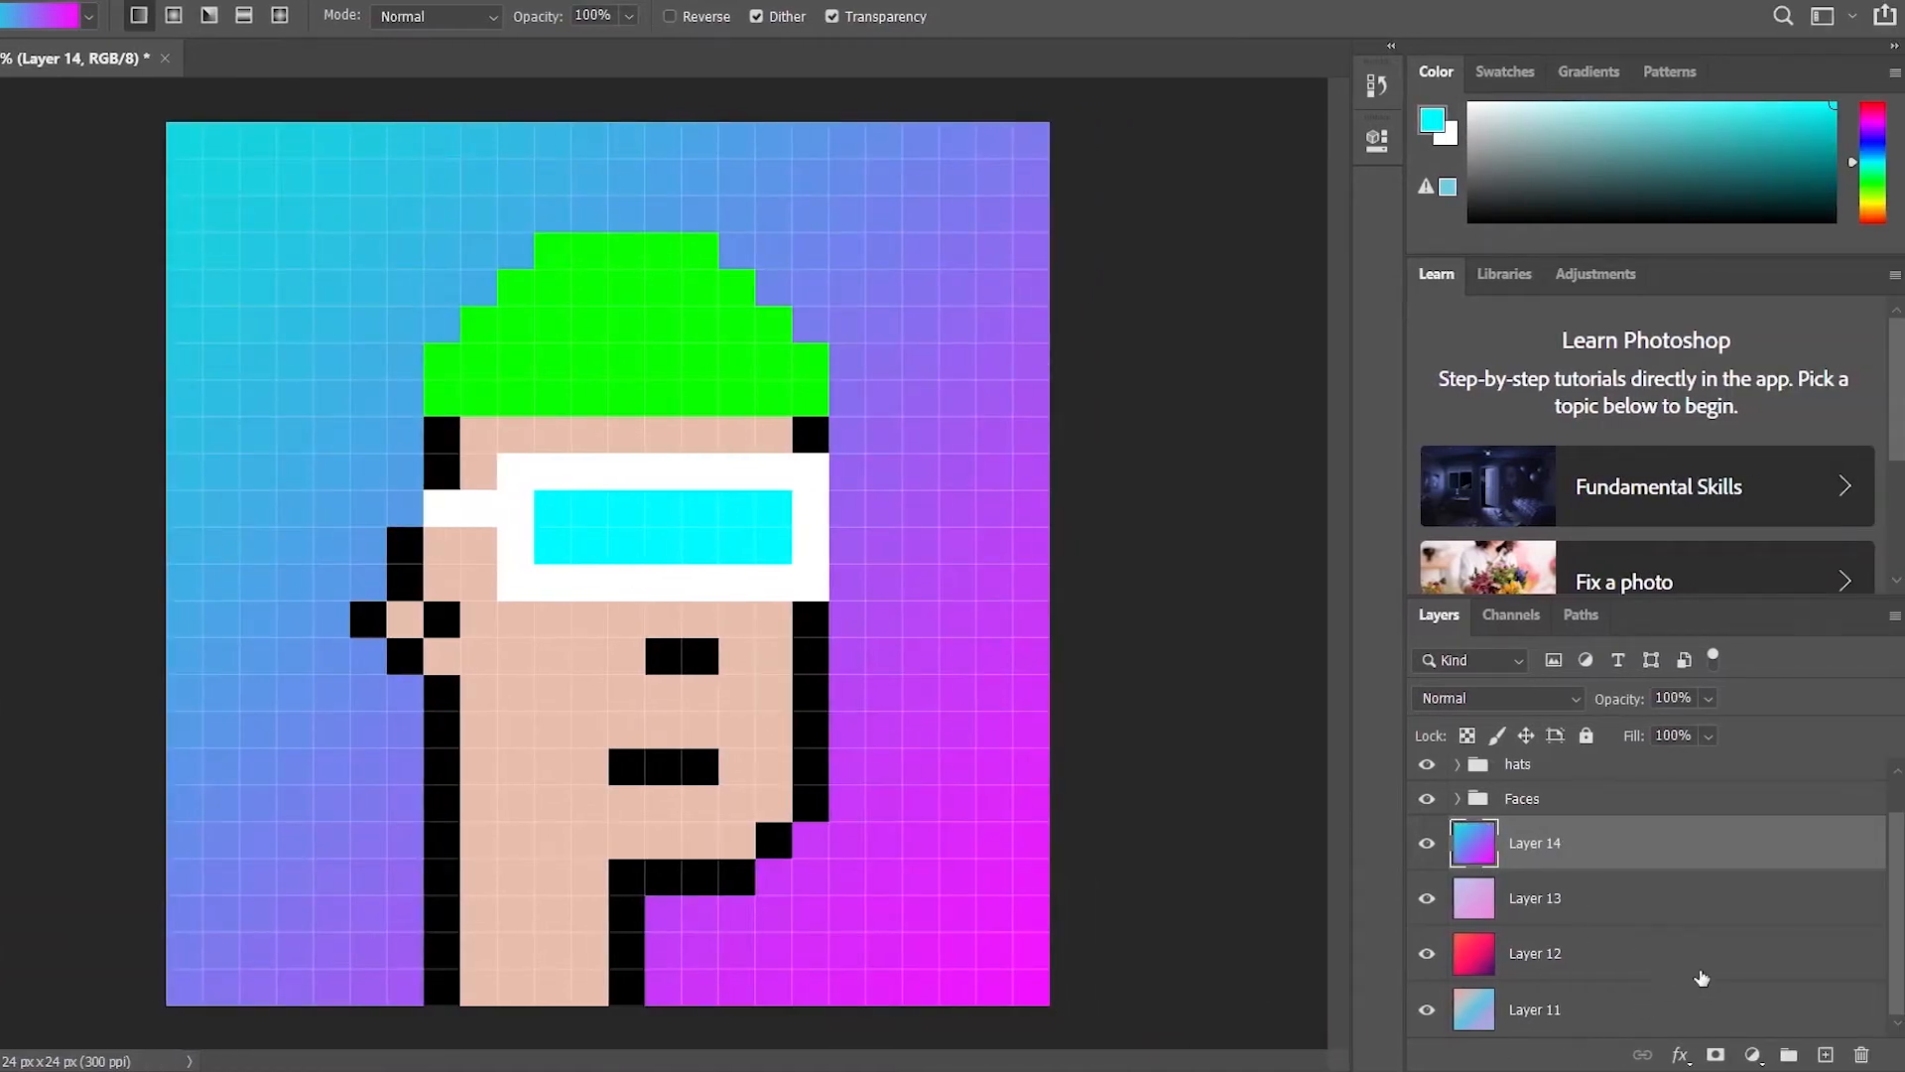
Create a layer group named backgrounds above Layer 14
click(1786, 1056)
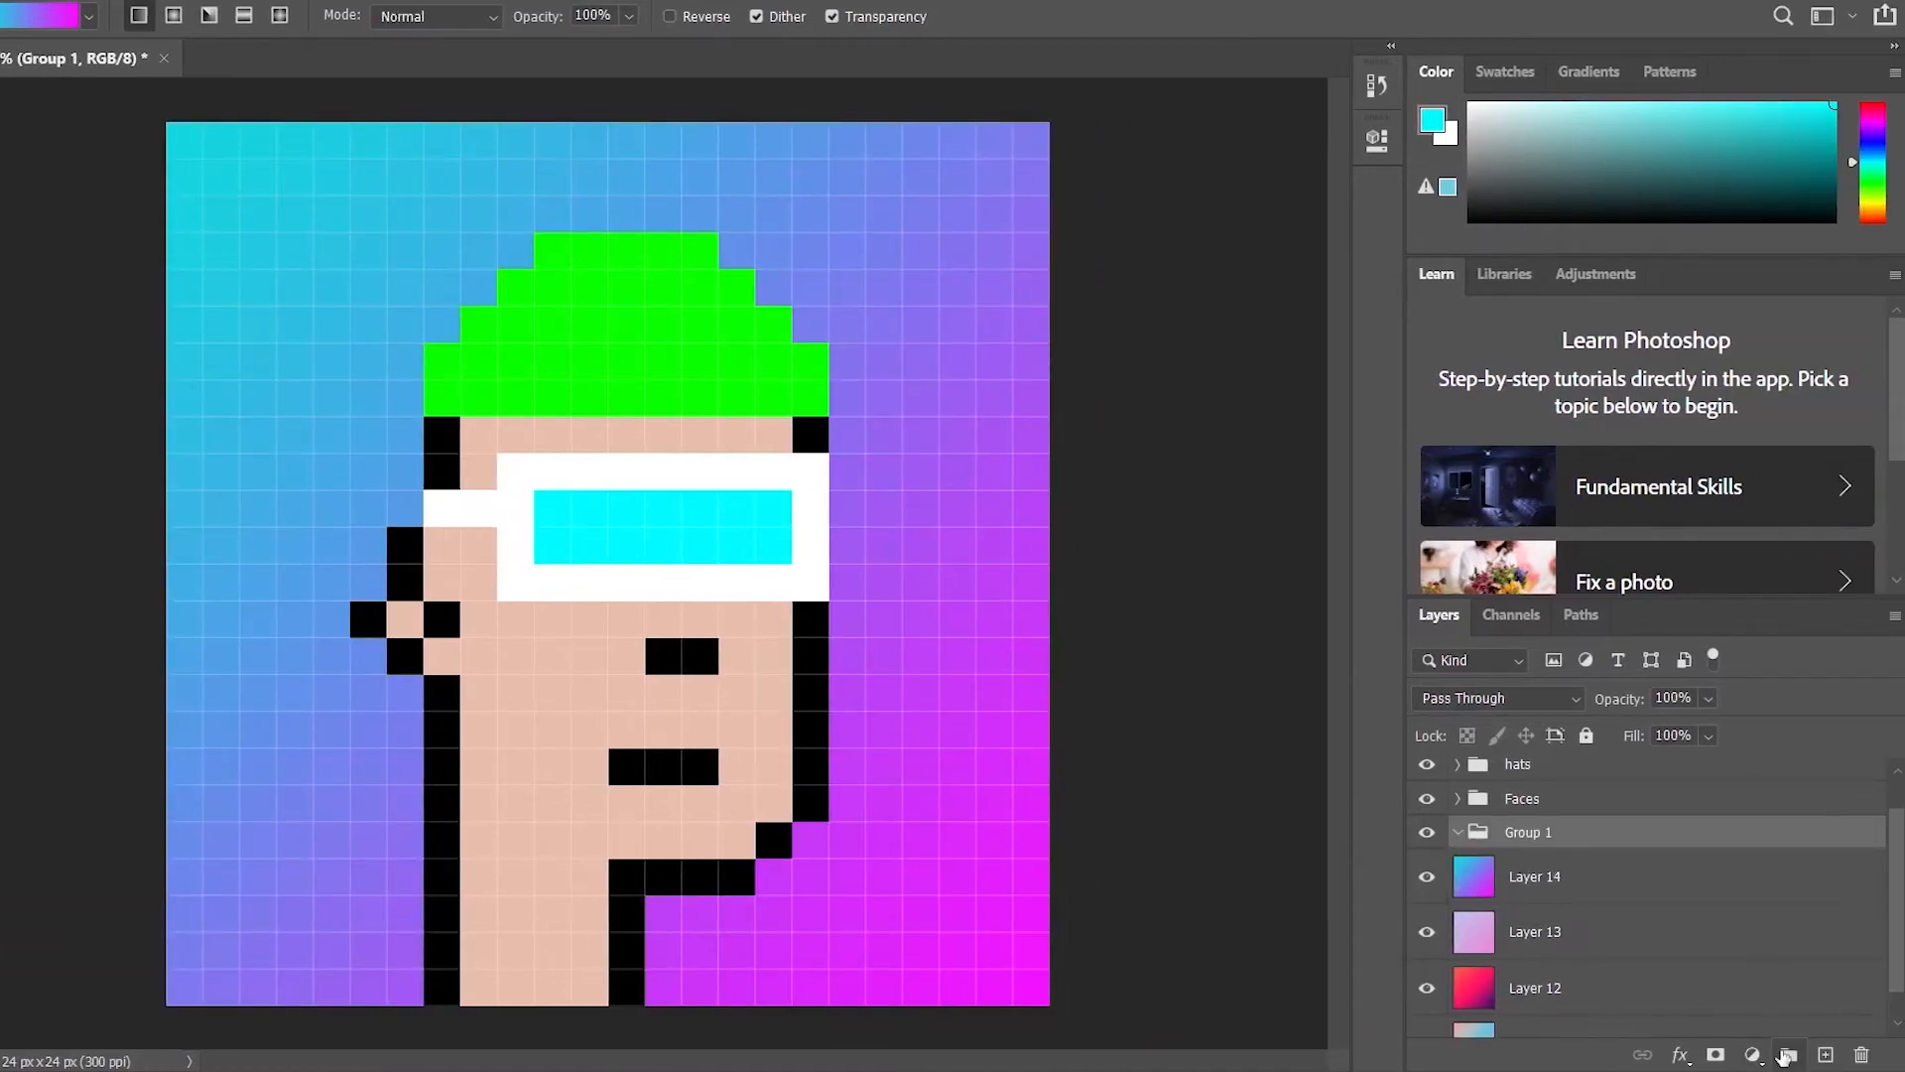
double_click(1525, 833)
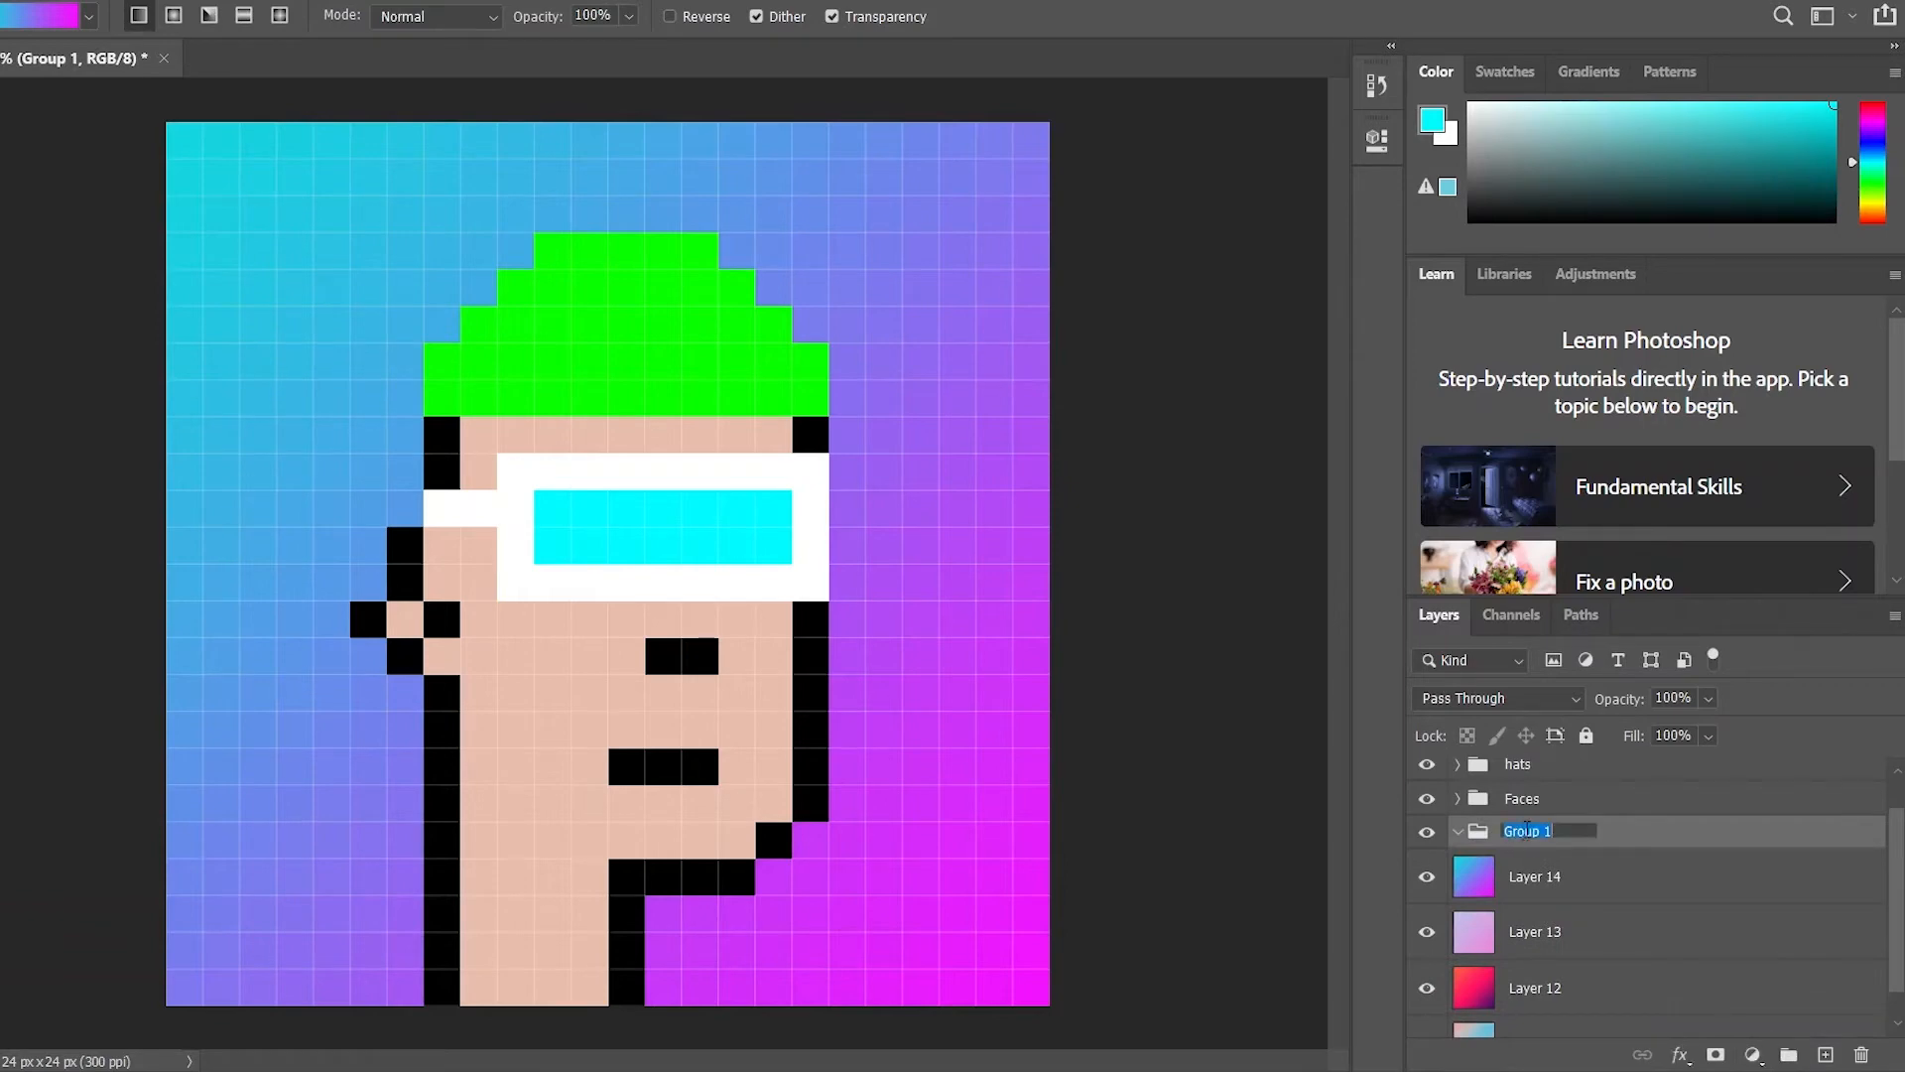
text(backgrounds)
Move Layers 11 to 14 into the backgrounds group and collapse the group
click(1564, 895)
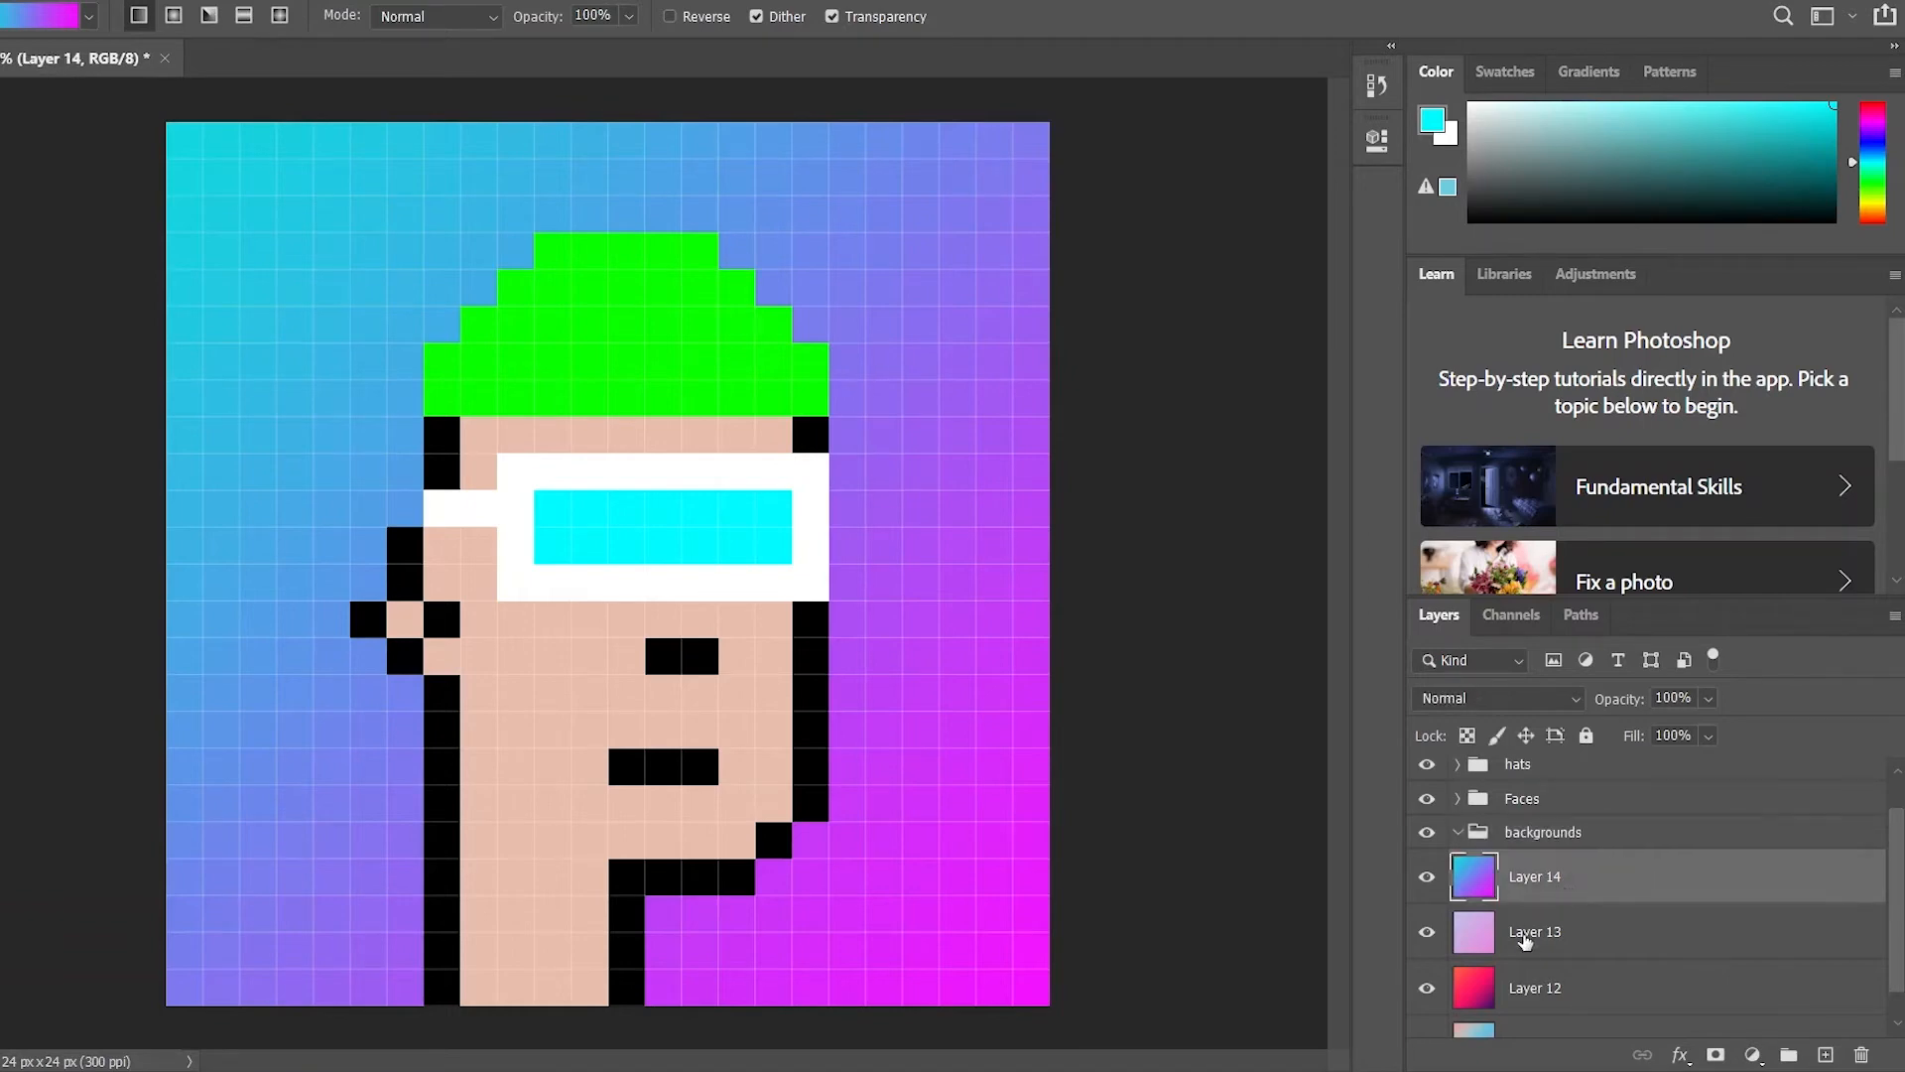
ctrl+click(1529, 943)
ctrl+click(1528, 1005)
ctrl+click(1526, 1030)
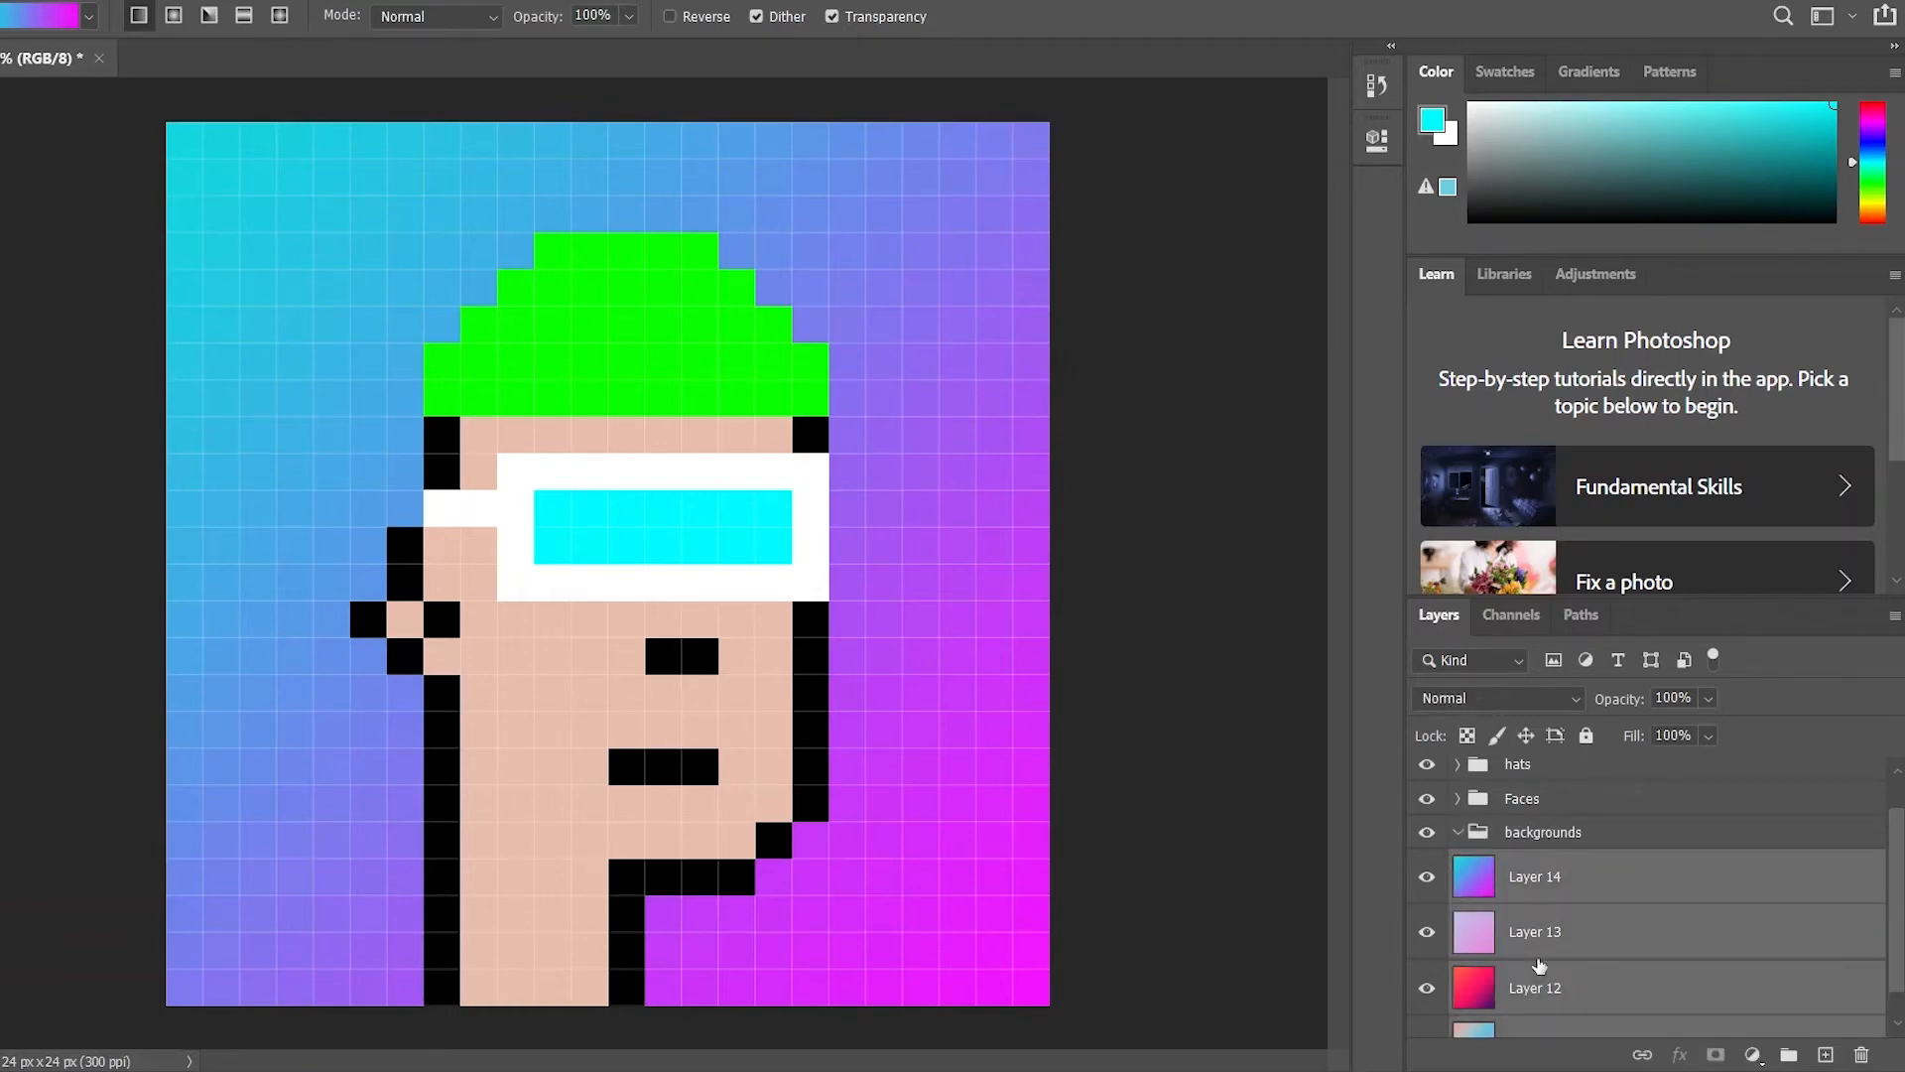
drag(1548, 876, 1556, 838)
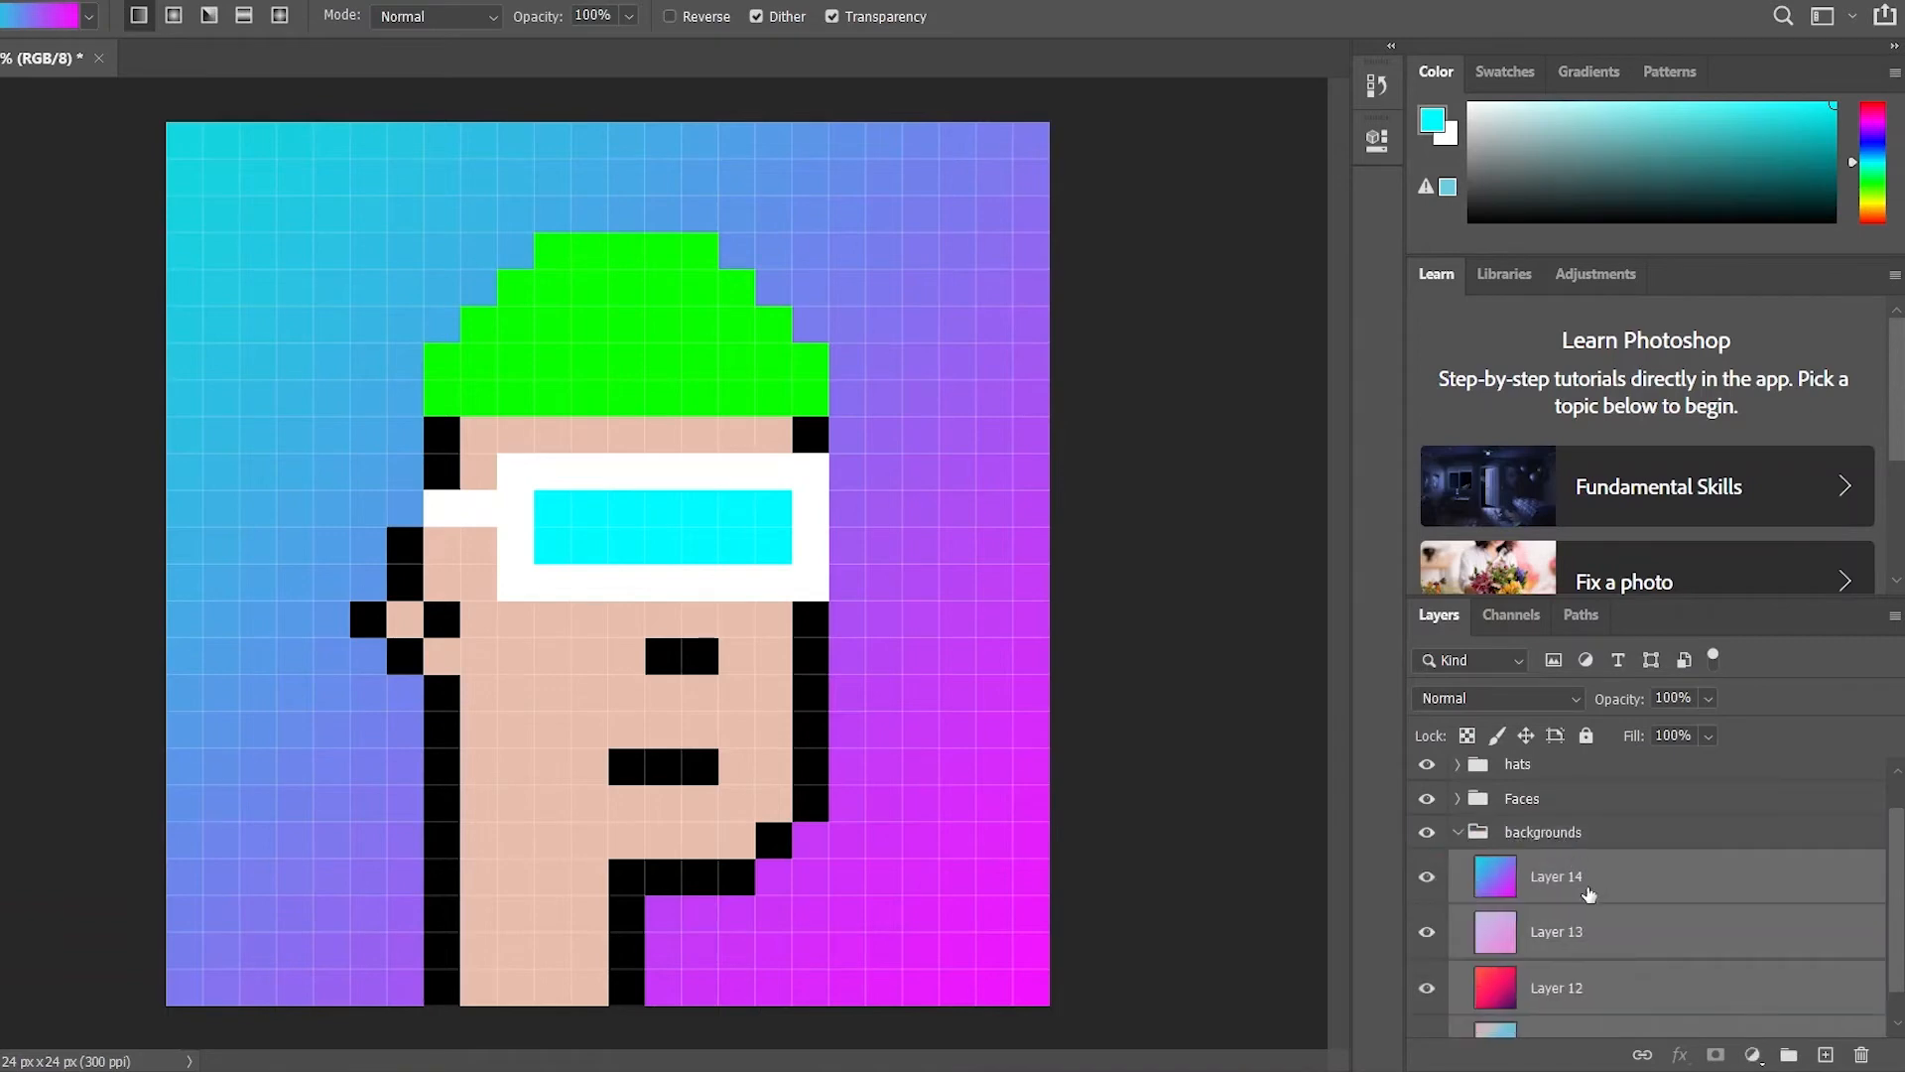
click(1456, 833)
click(1499, 882)
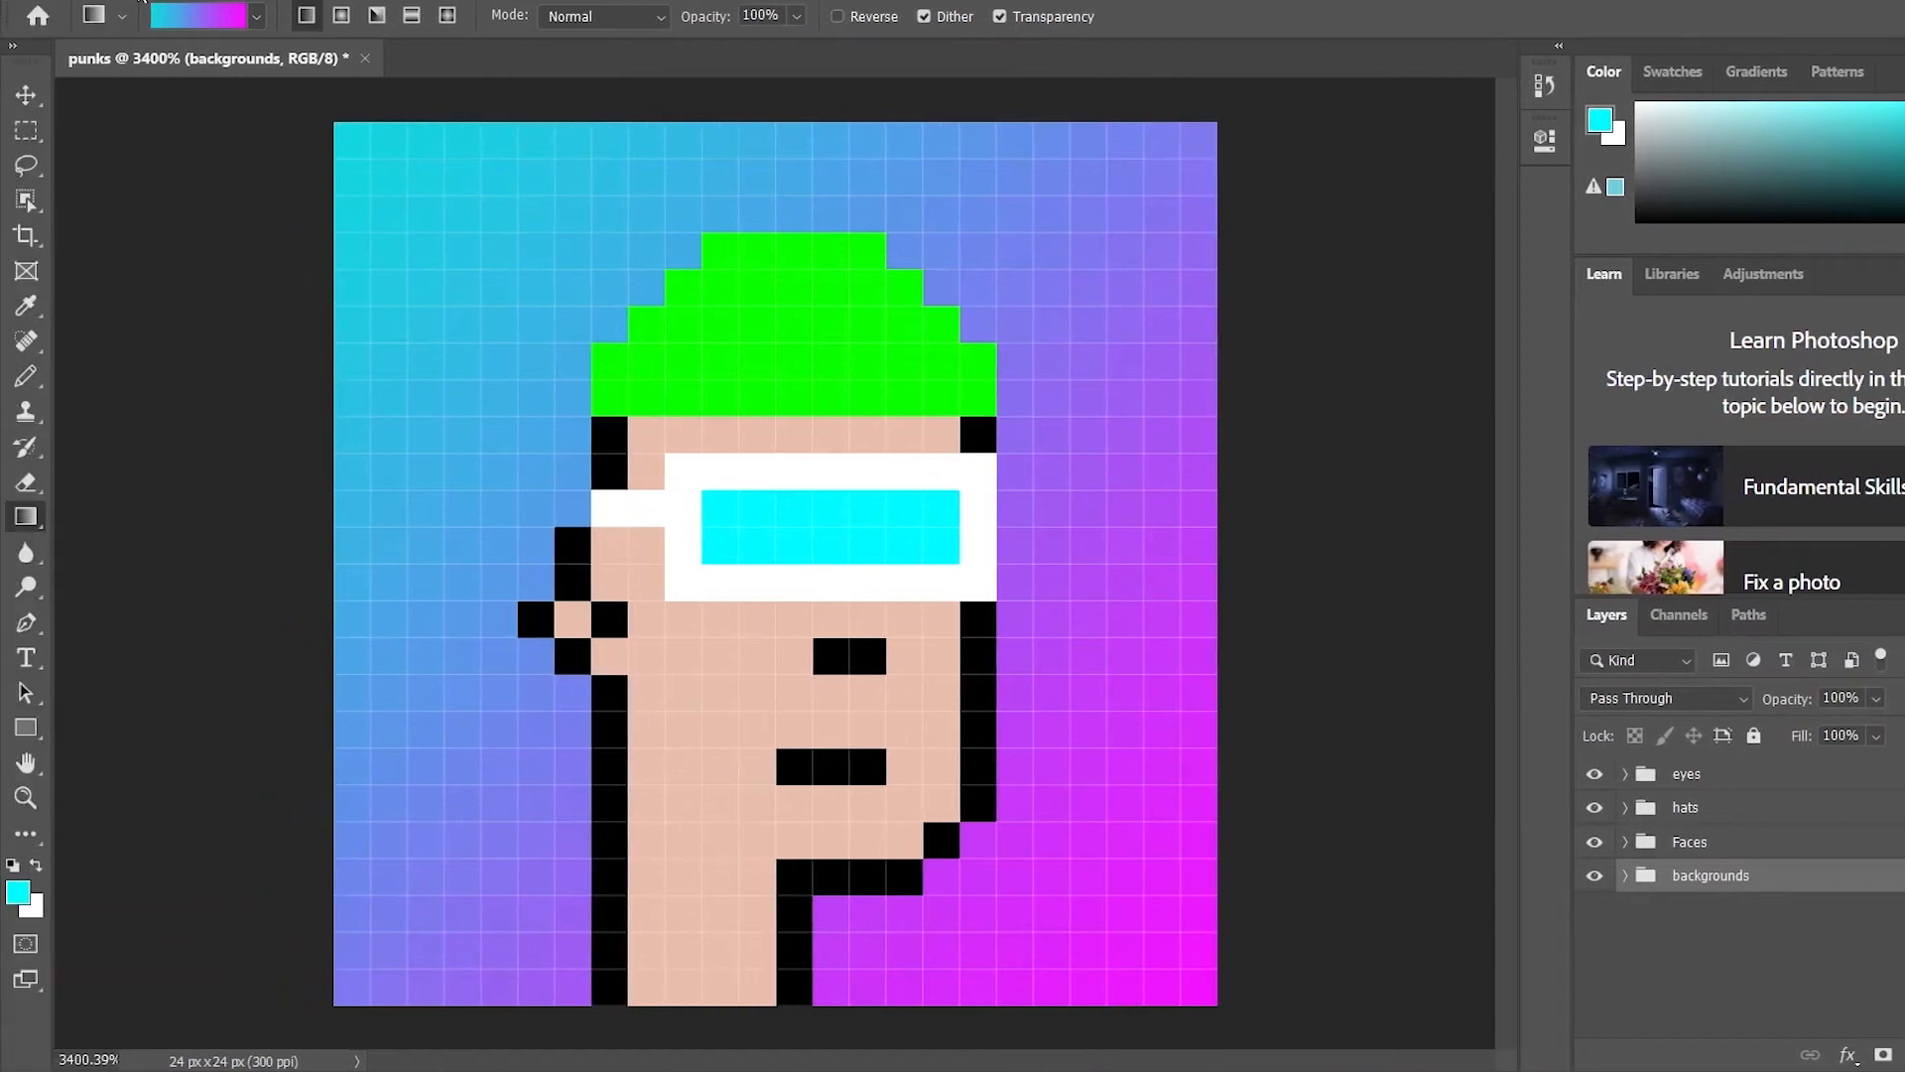
Set the image size to 1000 pixels wide and 1000 pixels high
click(146, 0)
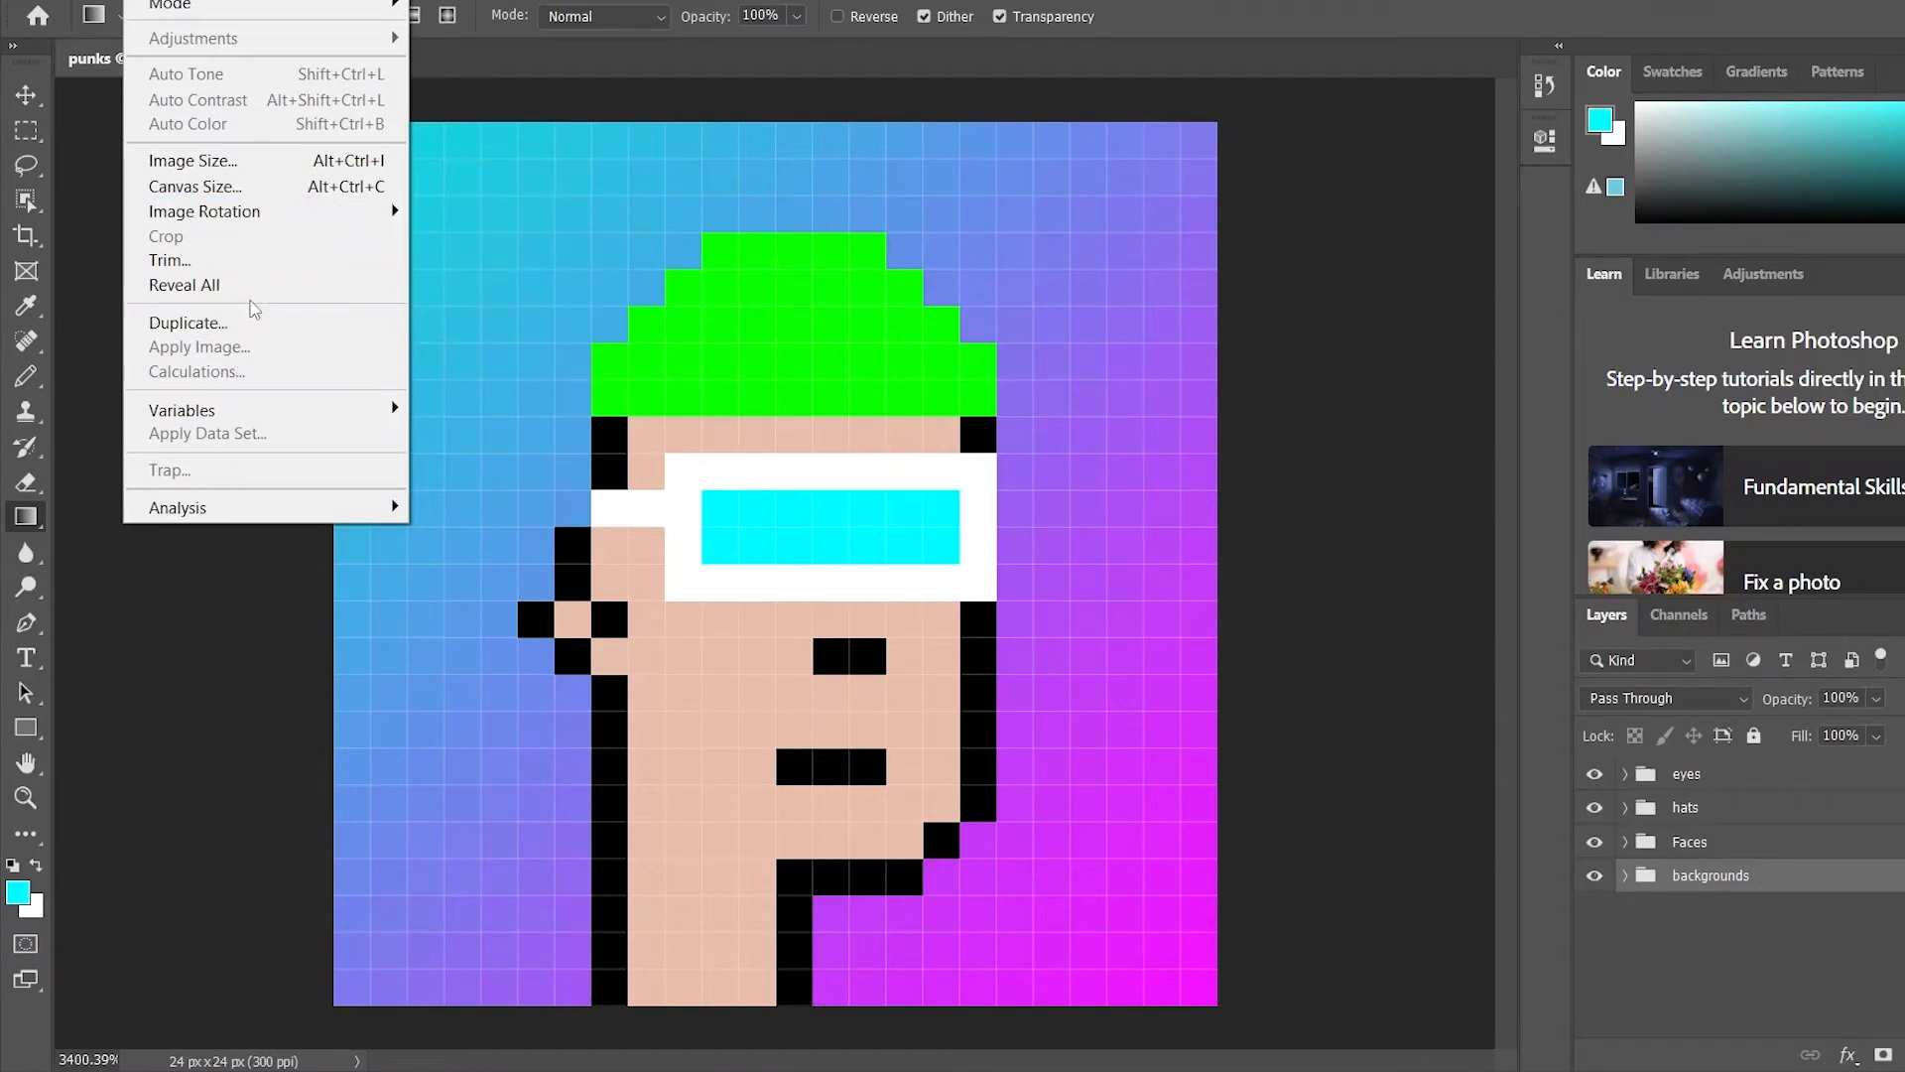
click(250, 162)
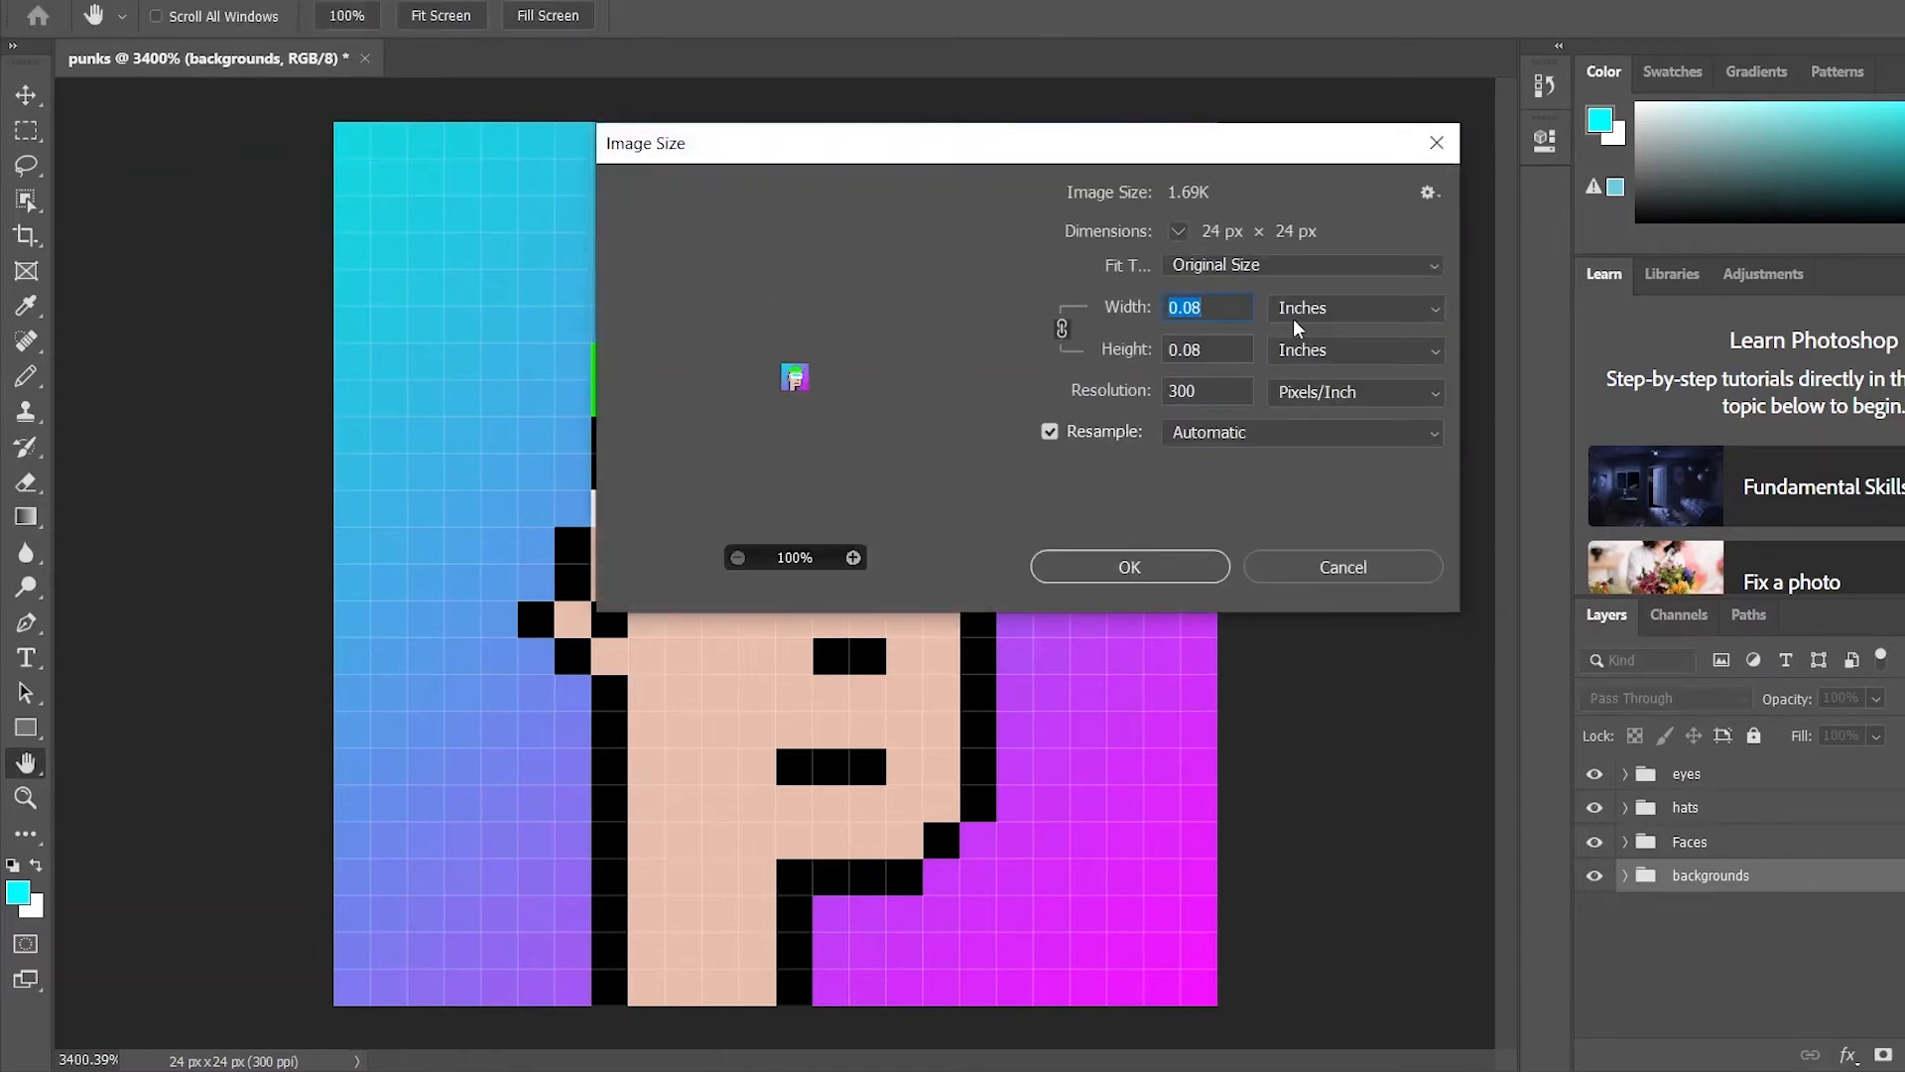
click(1308, 310)
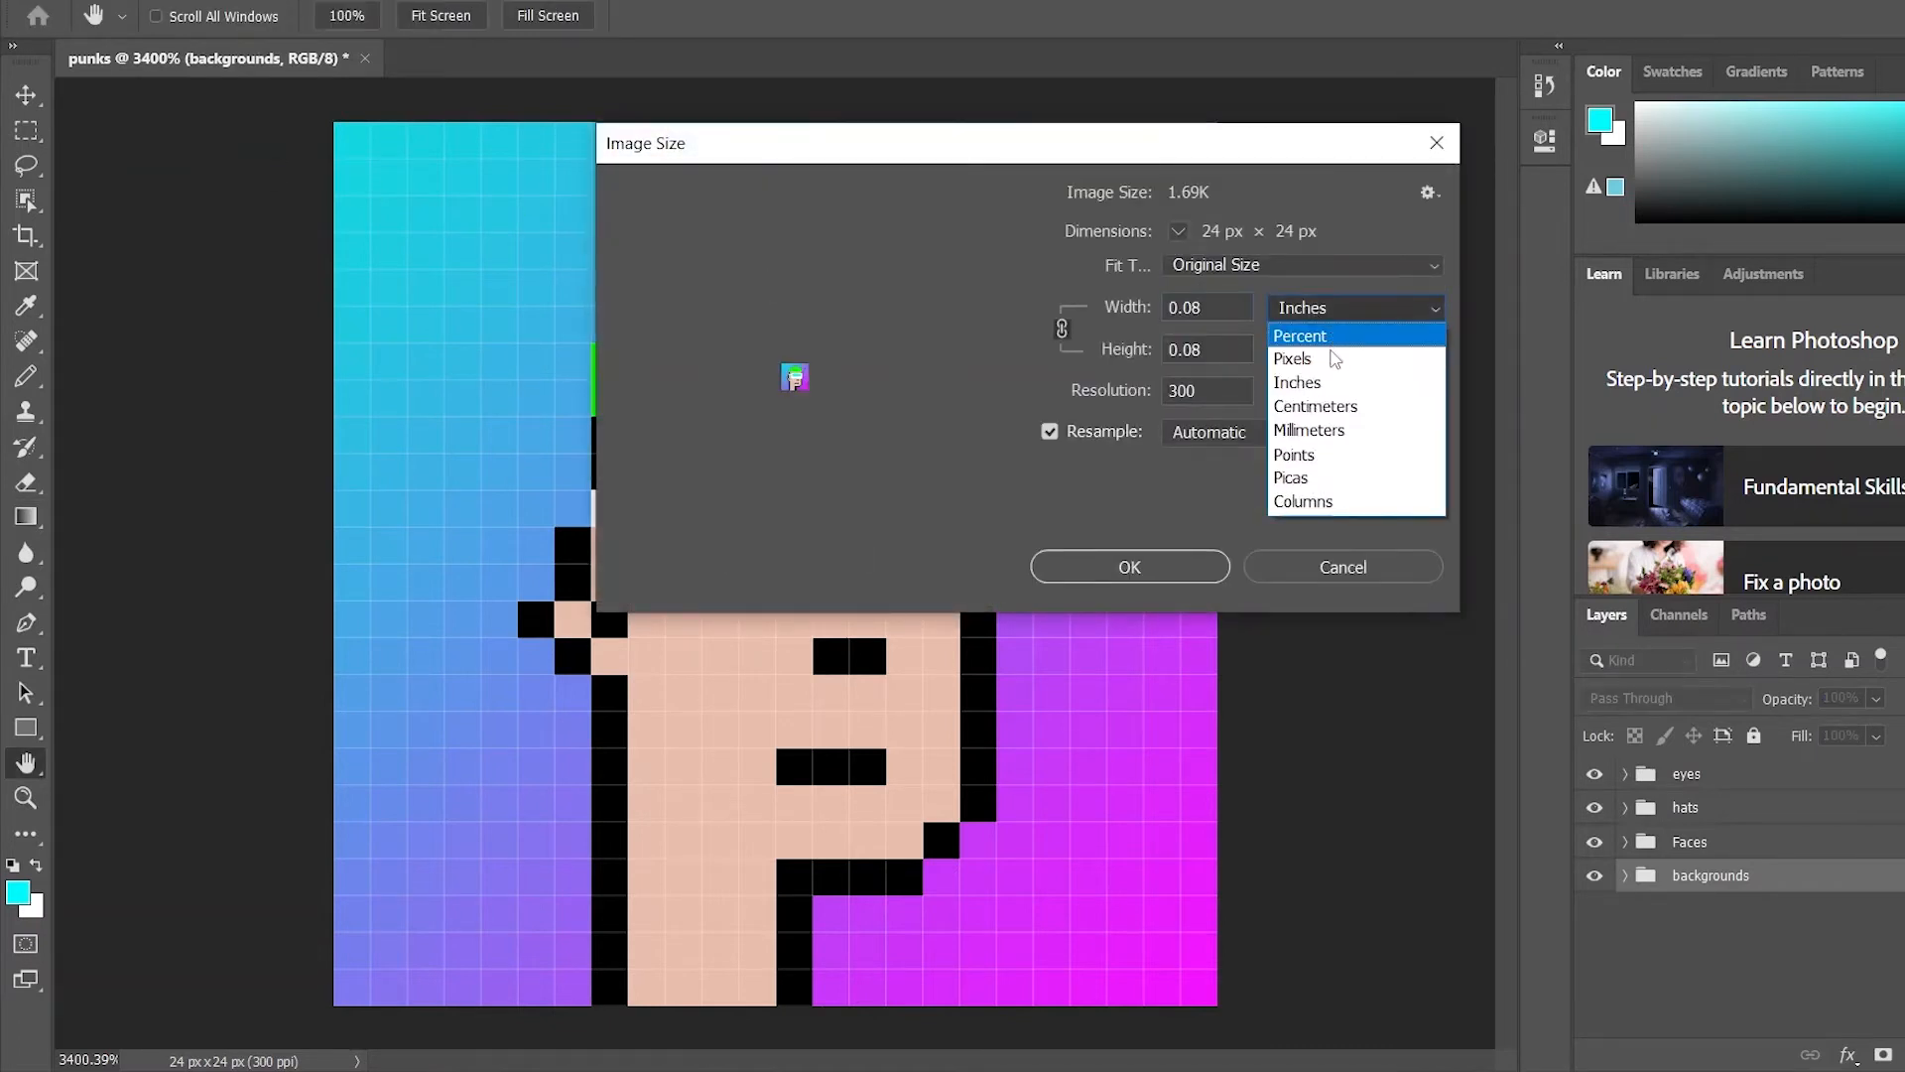
click(1336, 360)
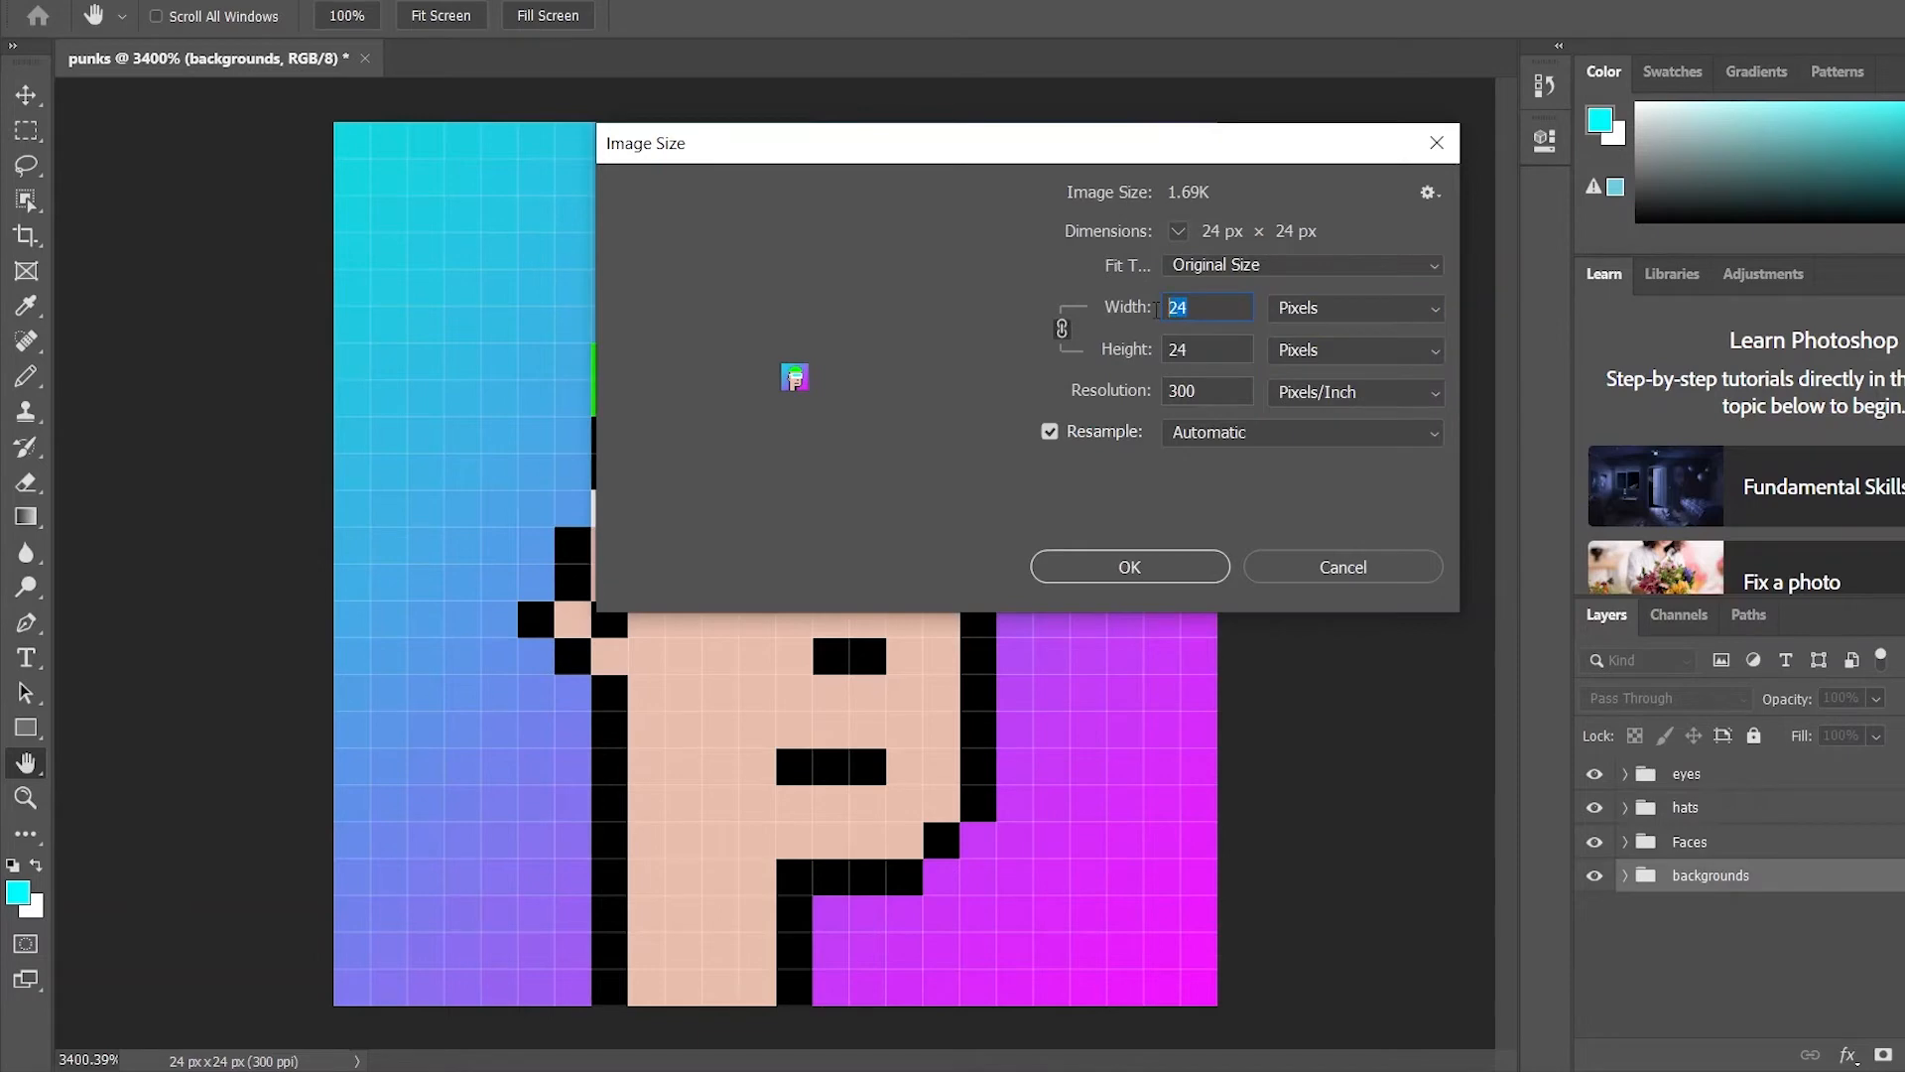
text(1000)
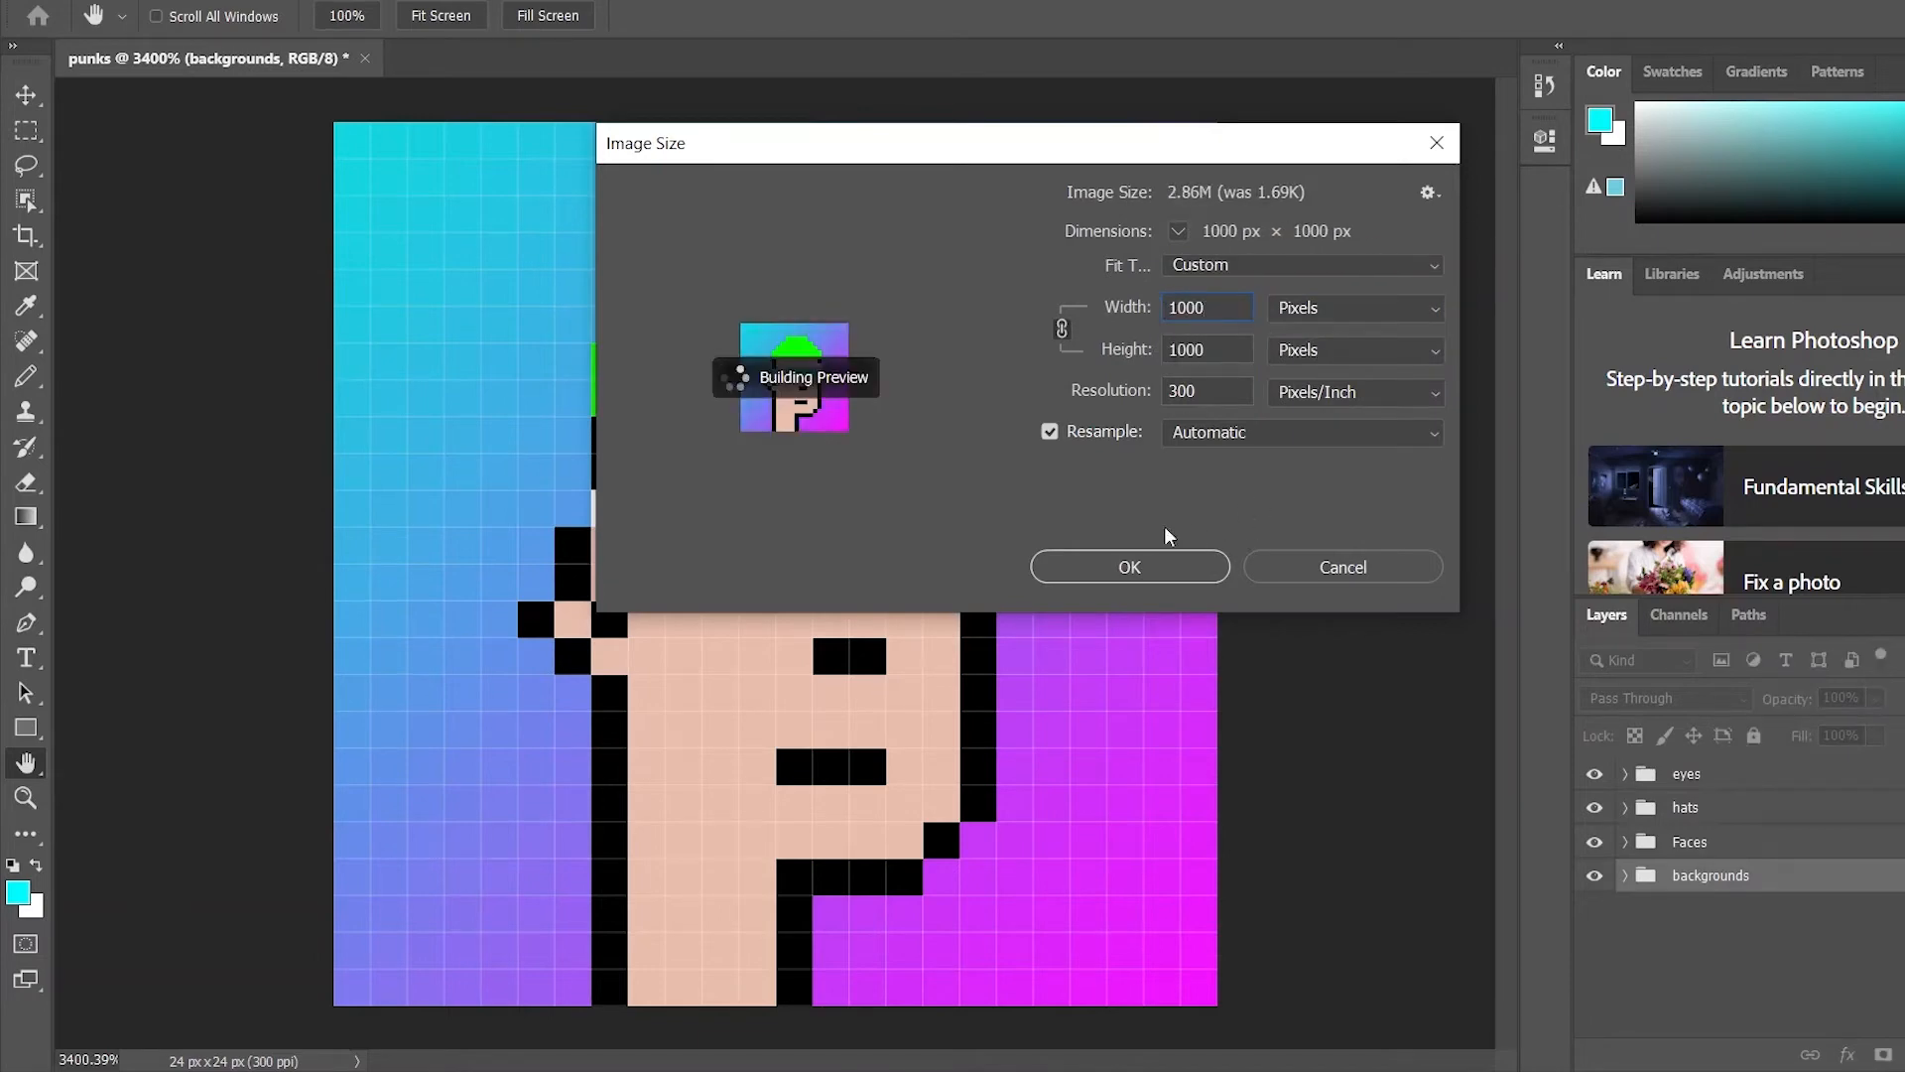
Set the resampling method to Nearest Neighbor (hard edges) and apply the resize
mouse_move(780, 388)
click(984, 705)
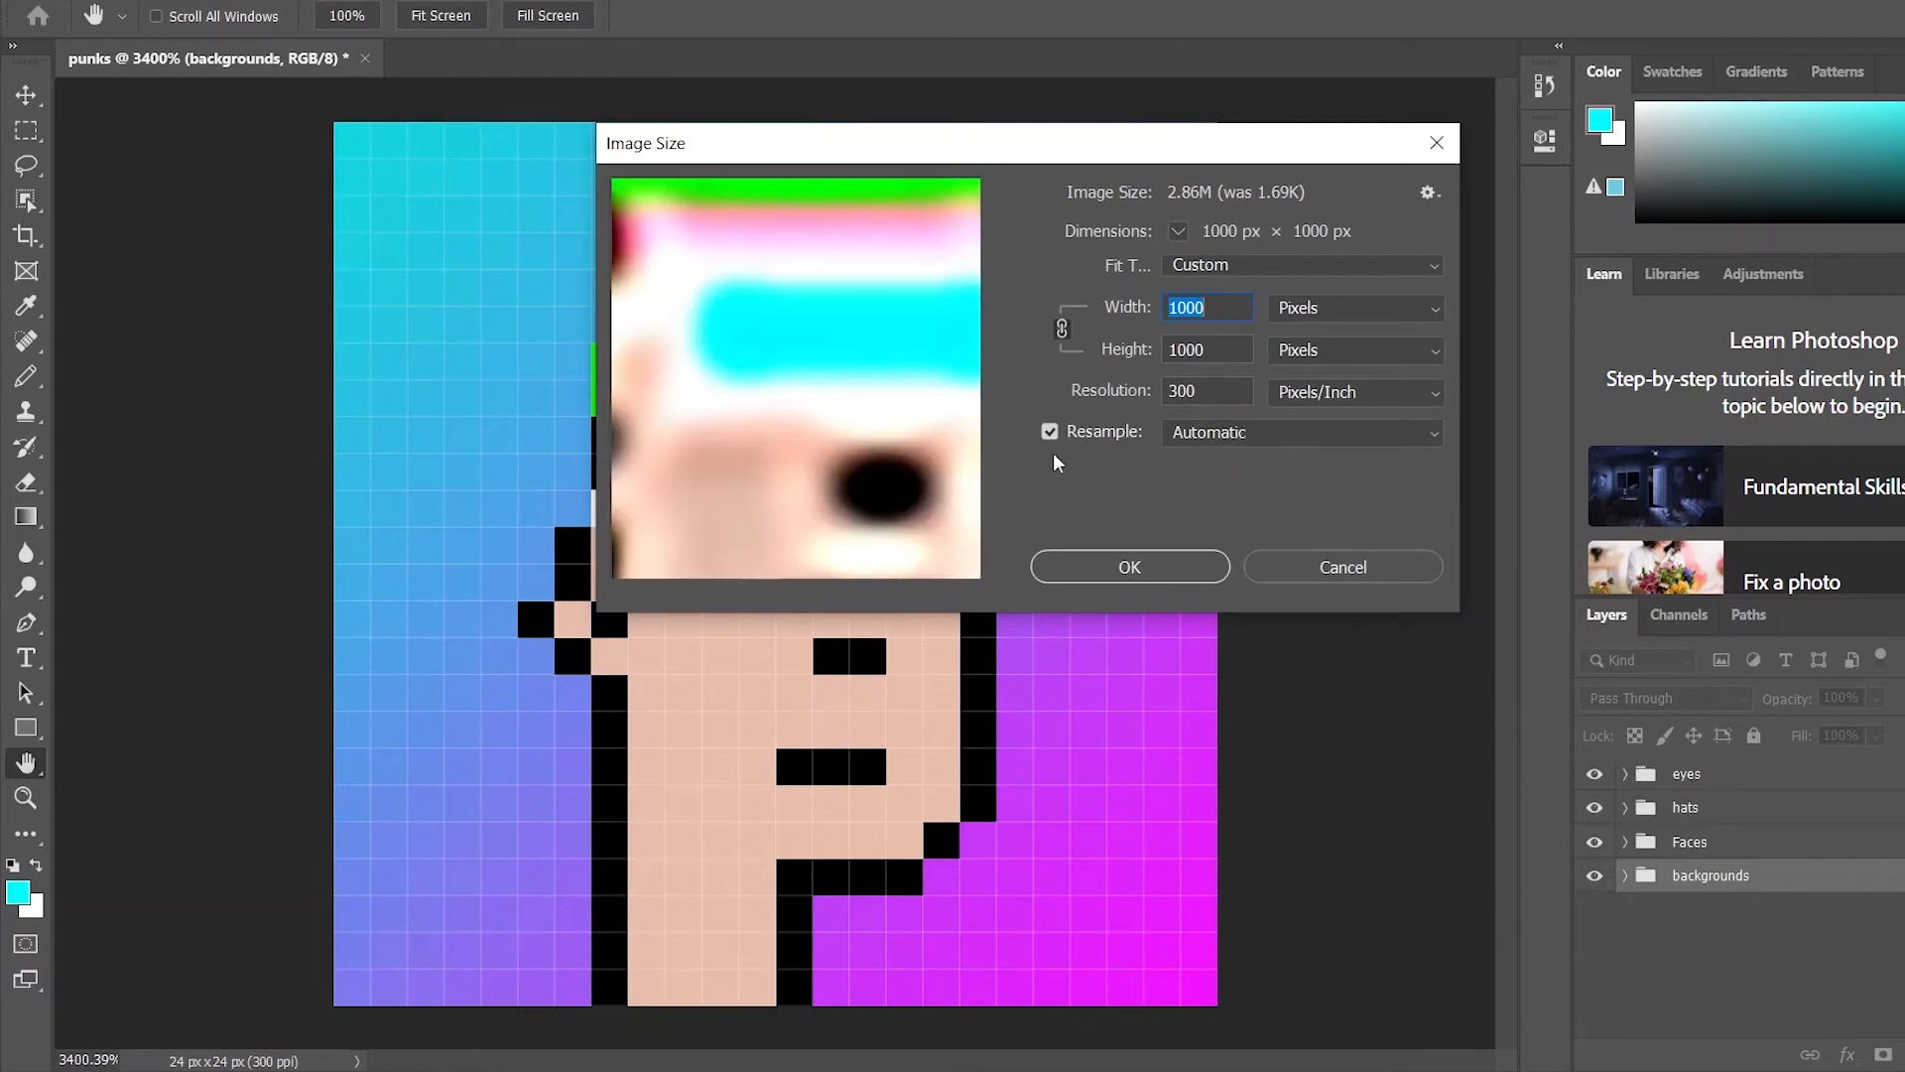
mouse_move(798, 519)
click(738, 556)
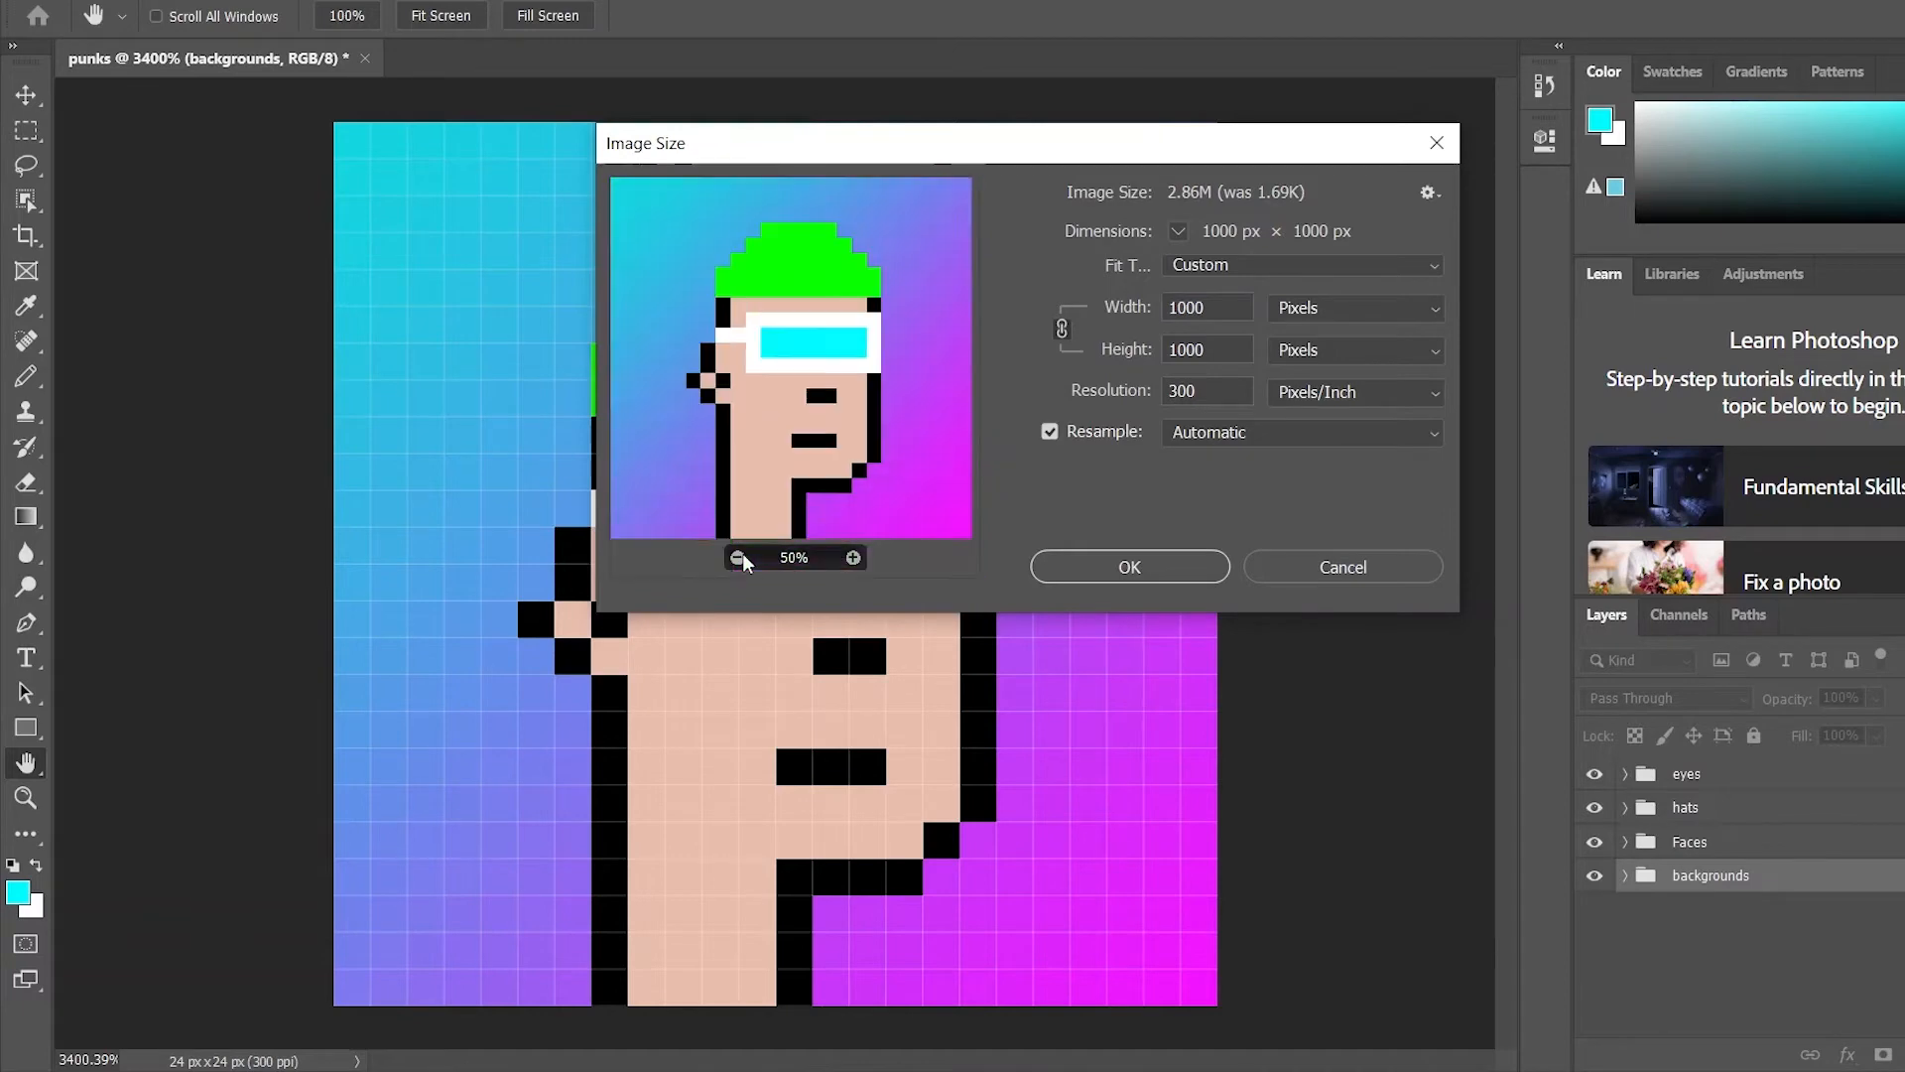
click(738, 555)
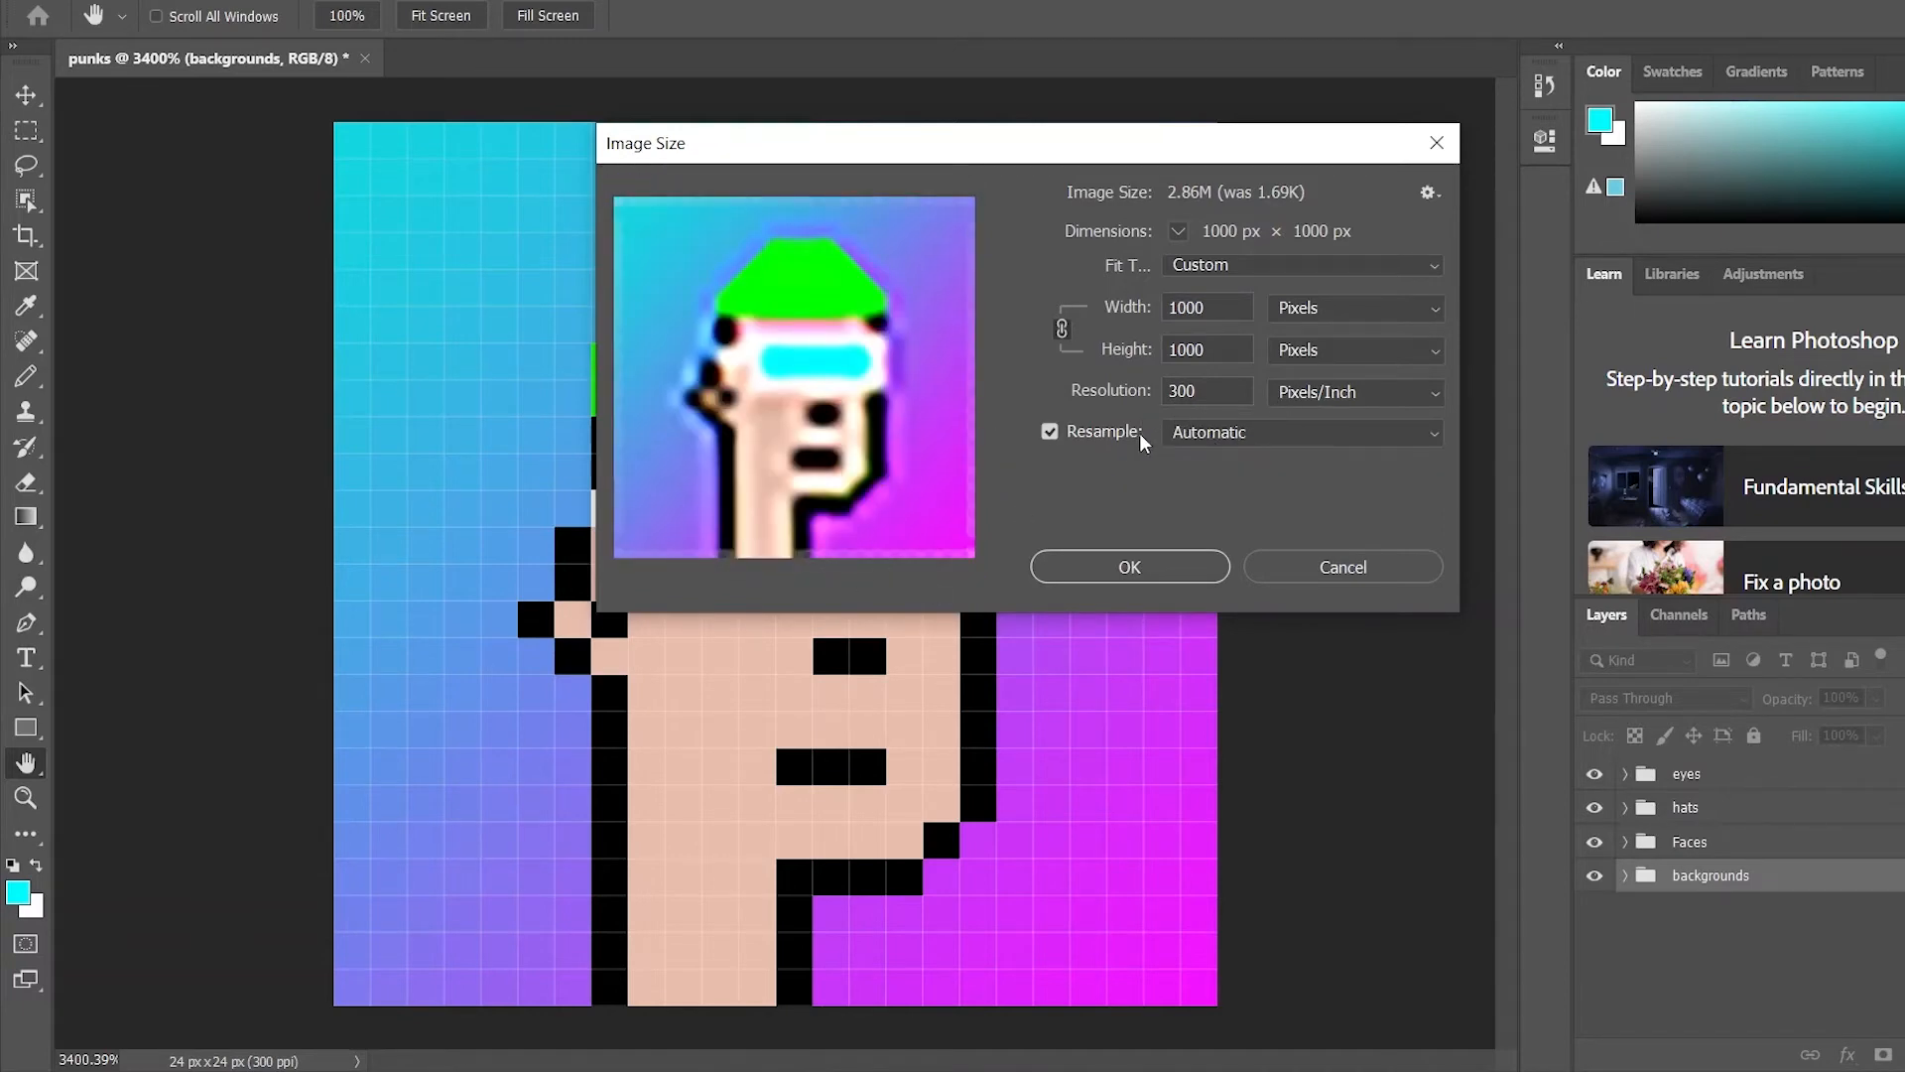
click(1219, 431)
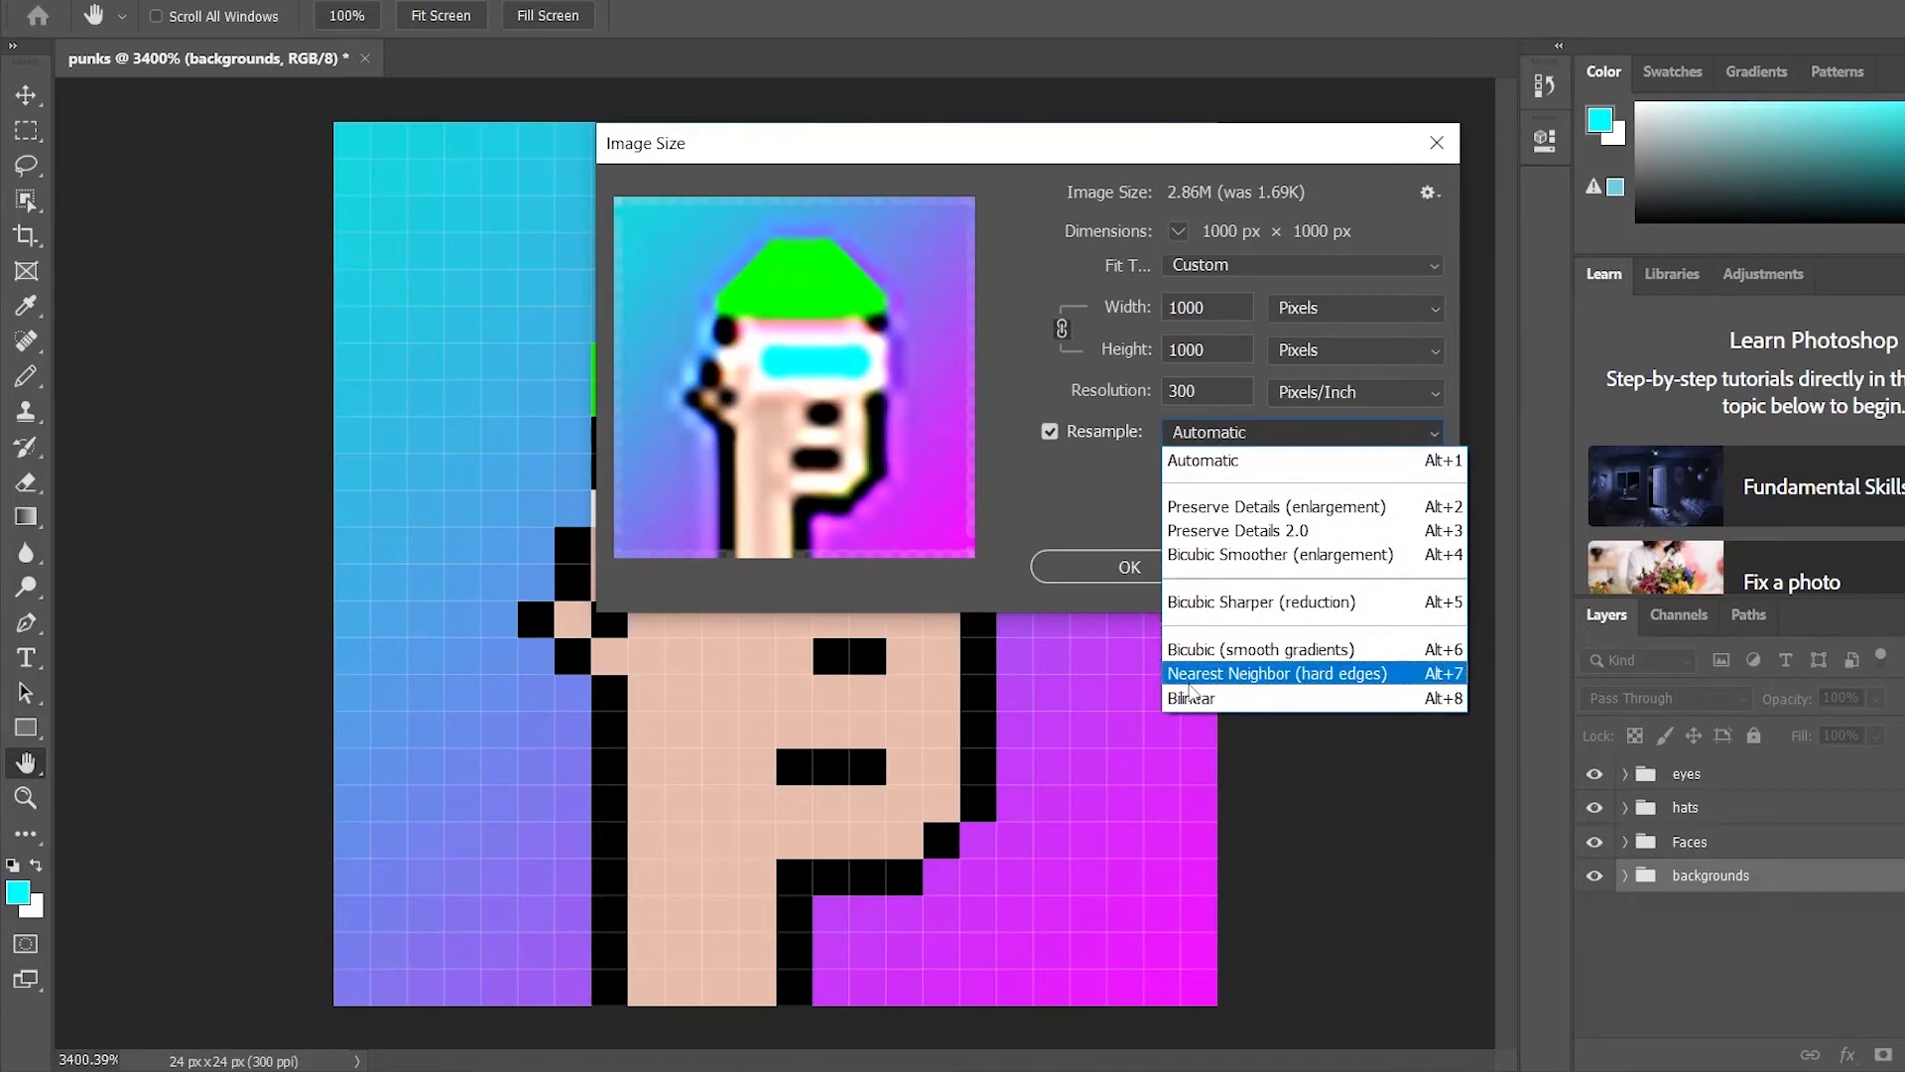
click(1277, 681)
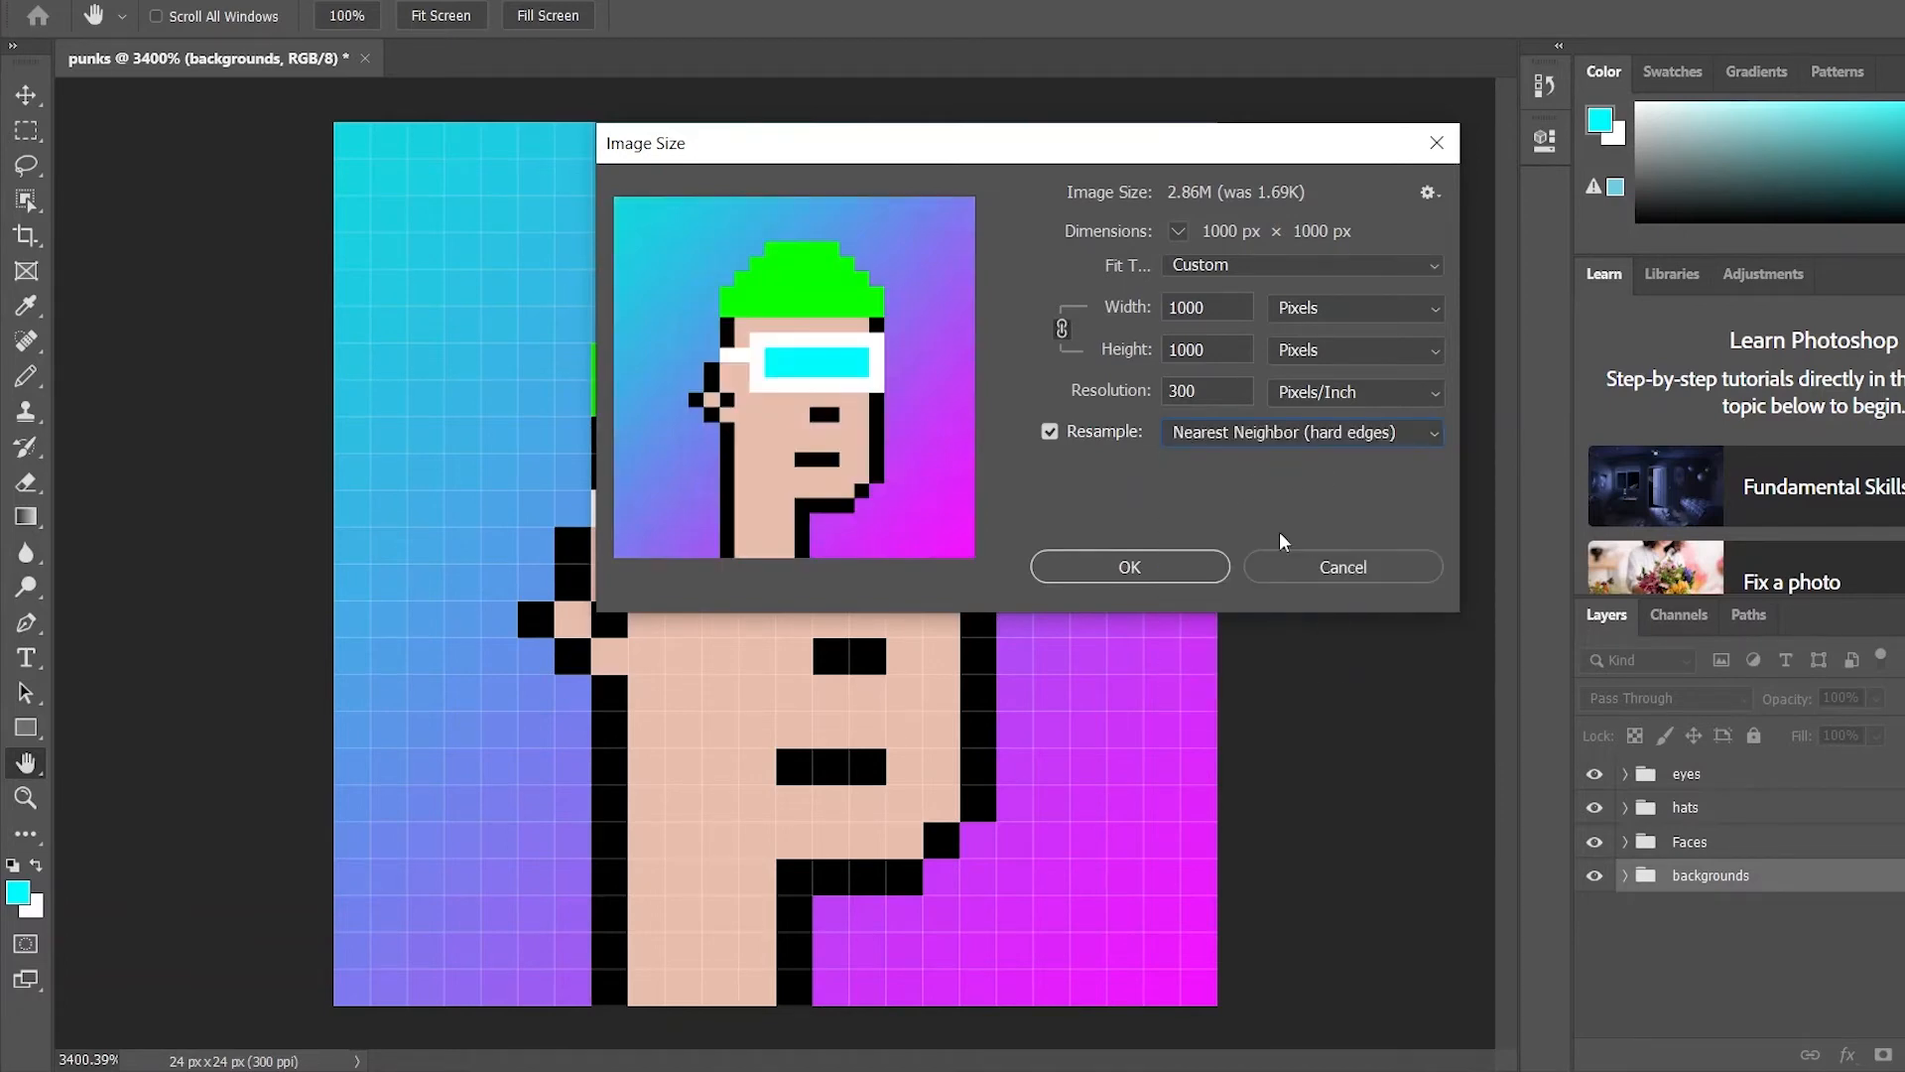
click(1184, 573)
key(g)
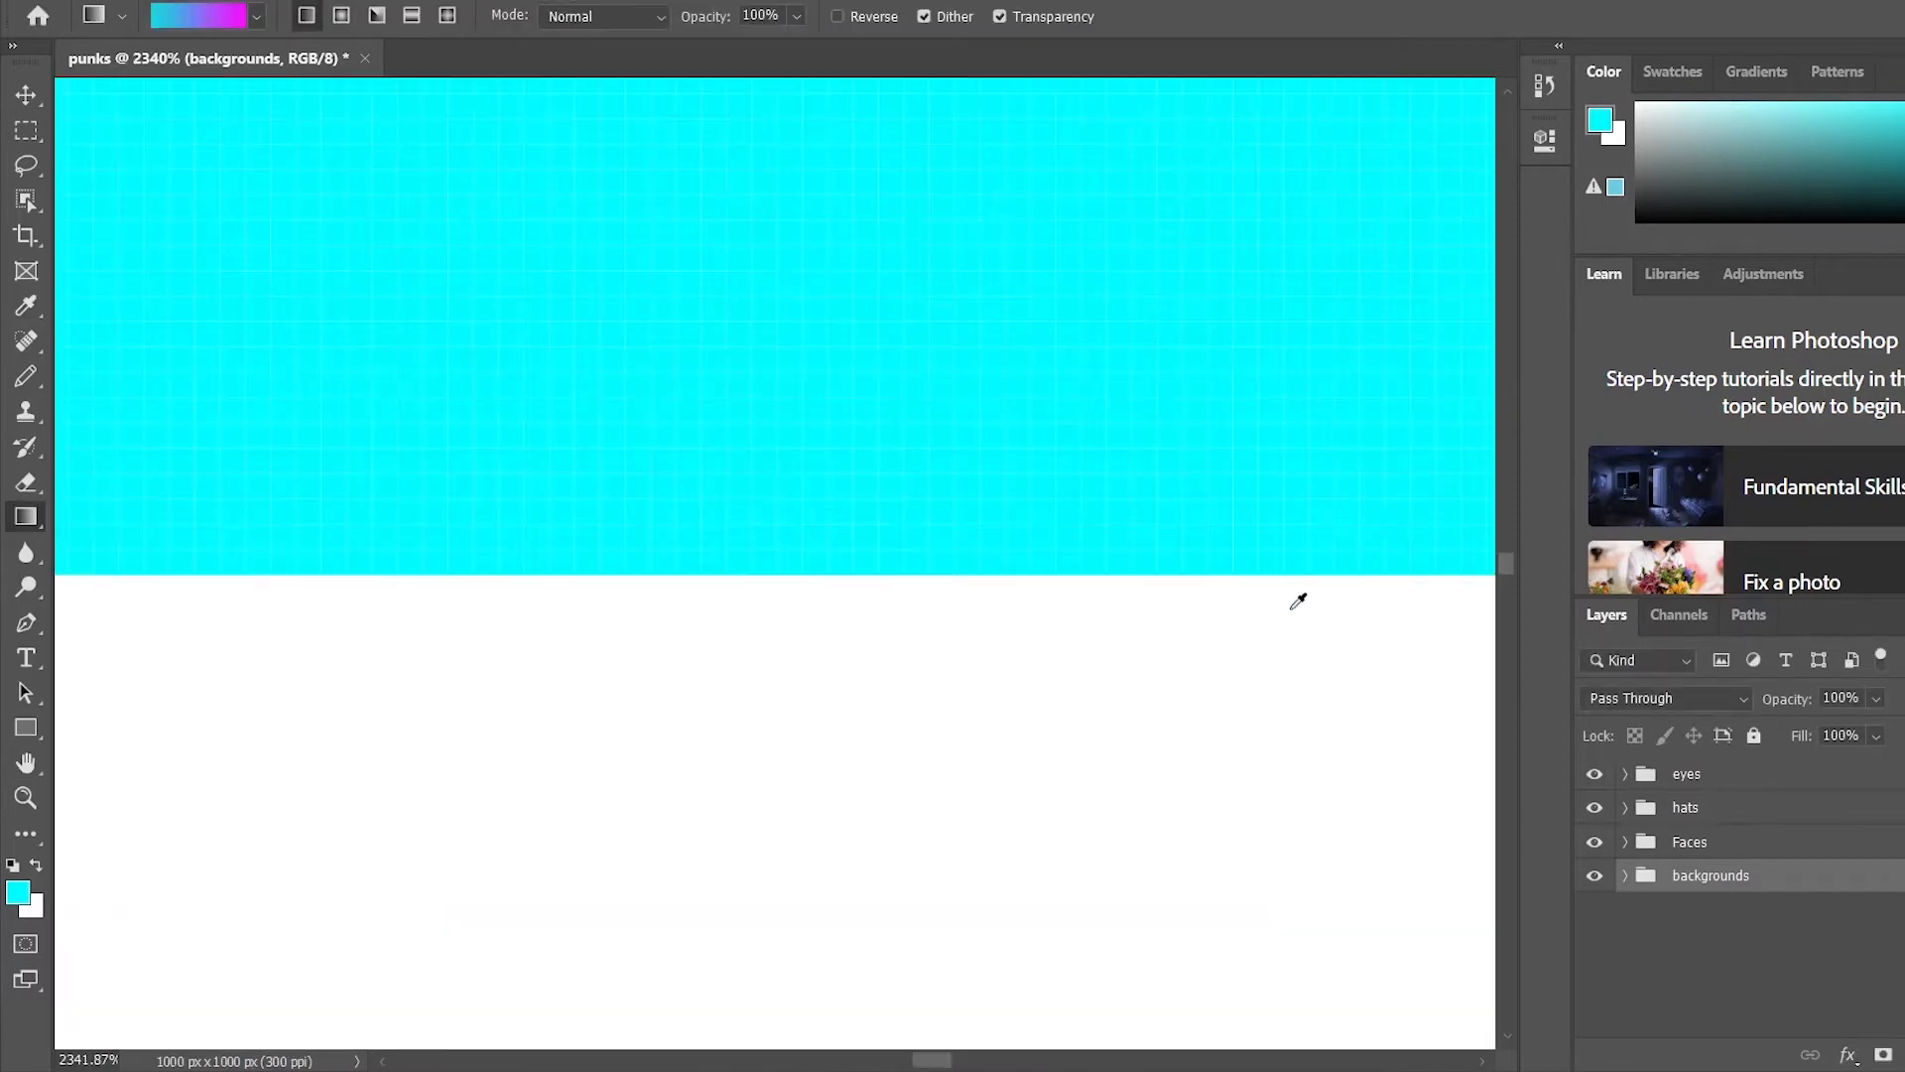
scroll(1285, 595, down, 5)
scroll(1267, 651, down, 5)
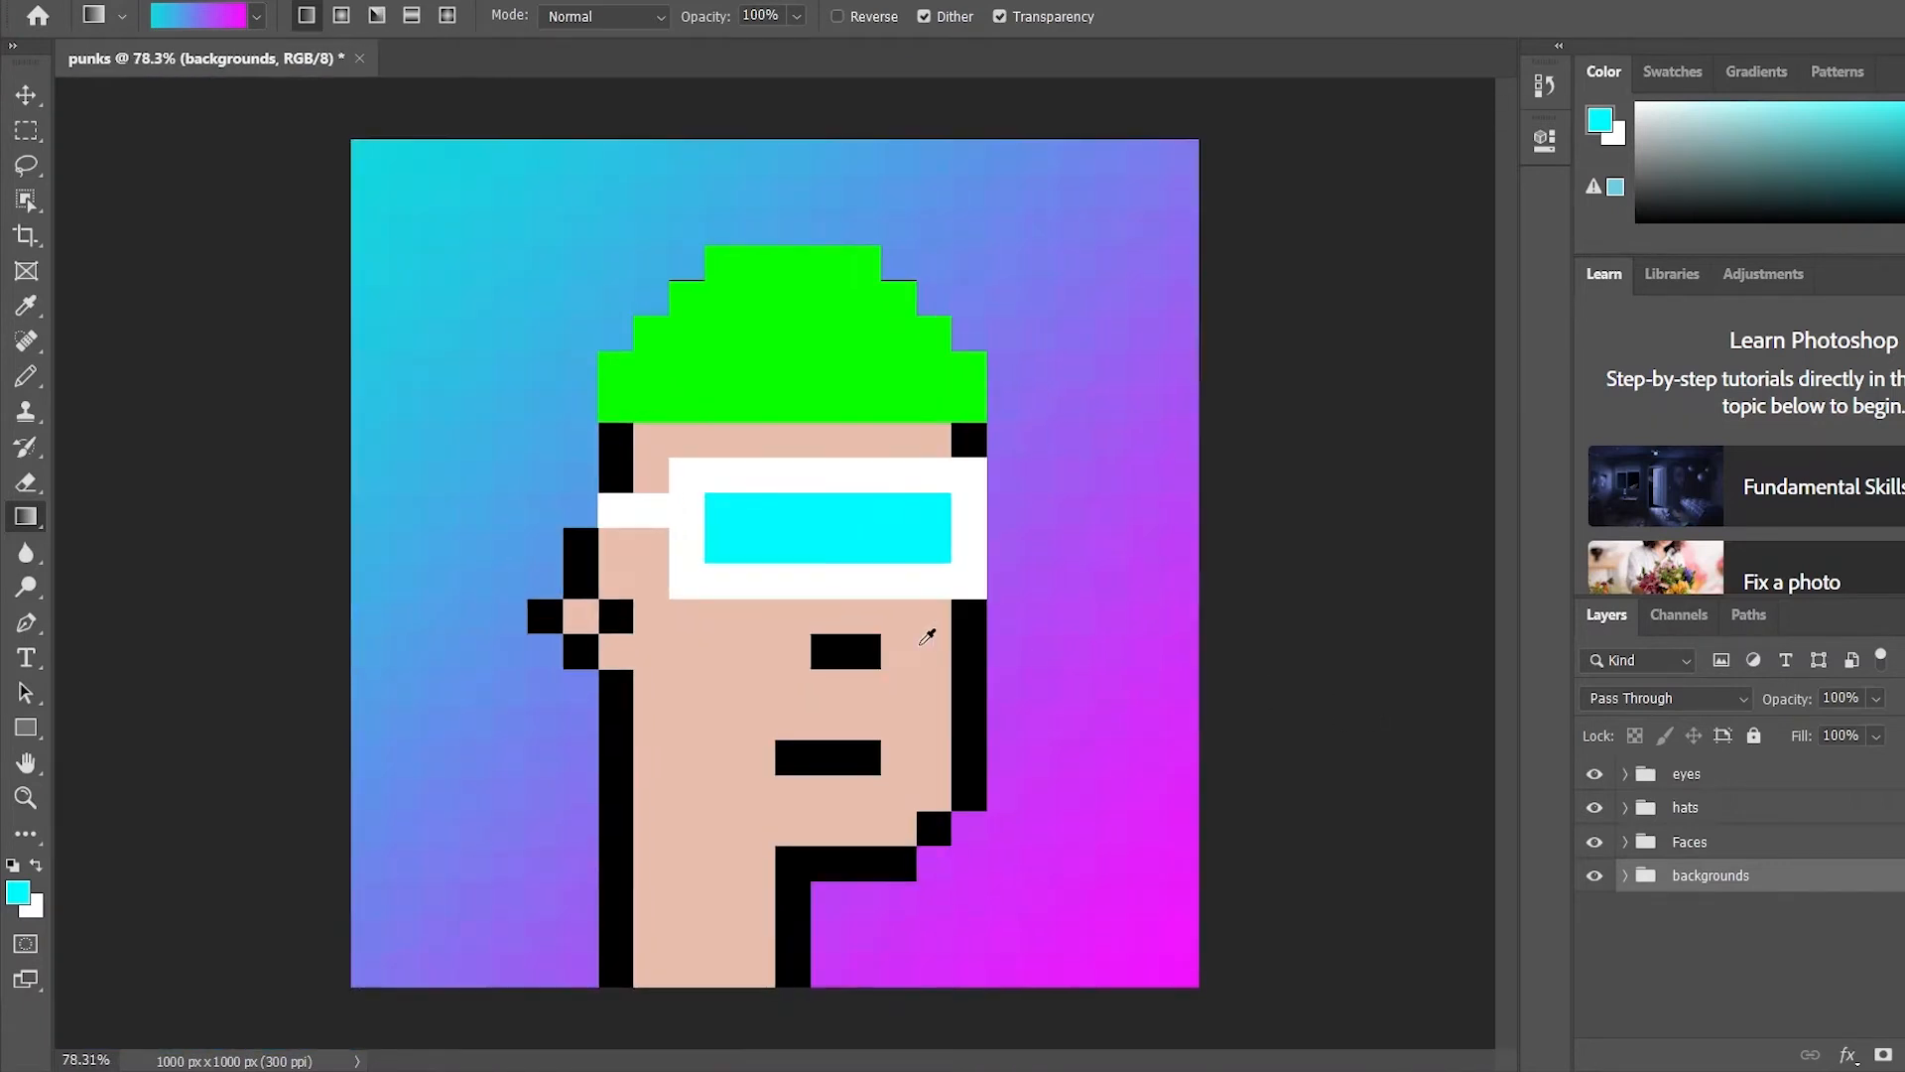
scroll(898, 651, up, 1)
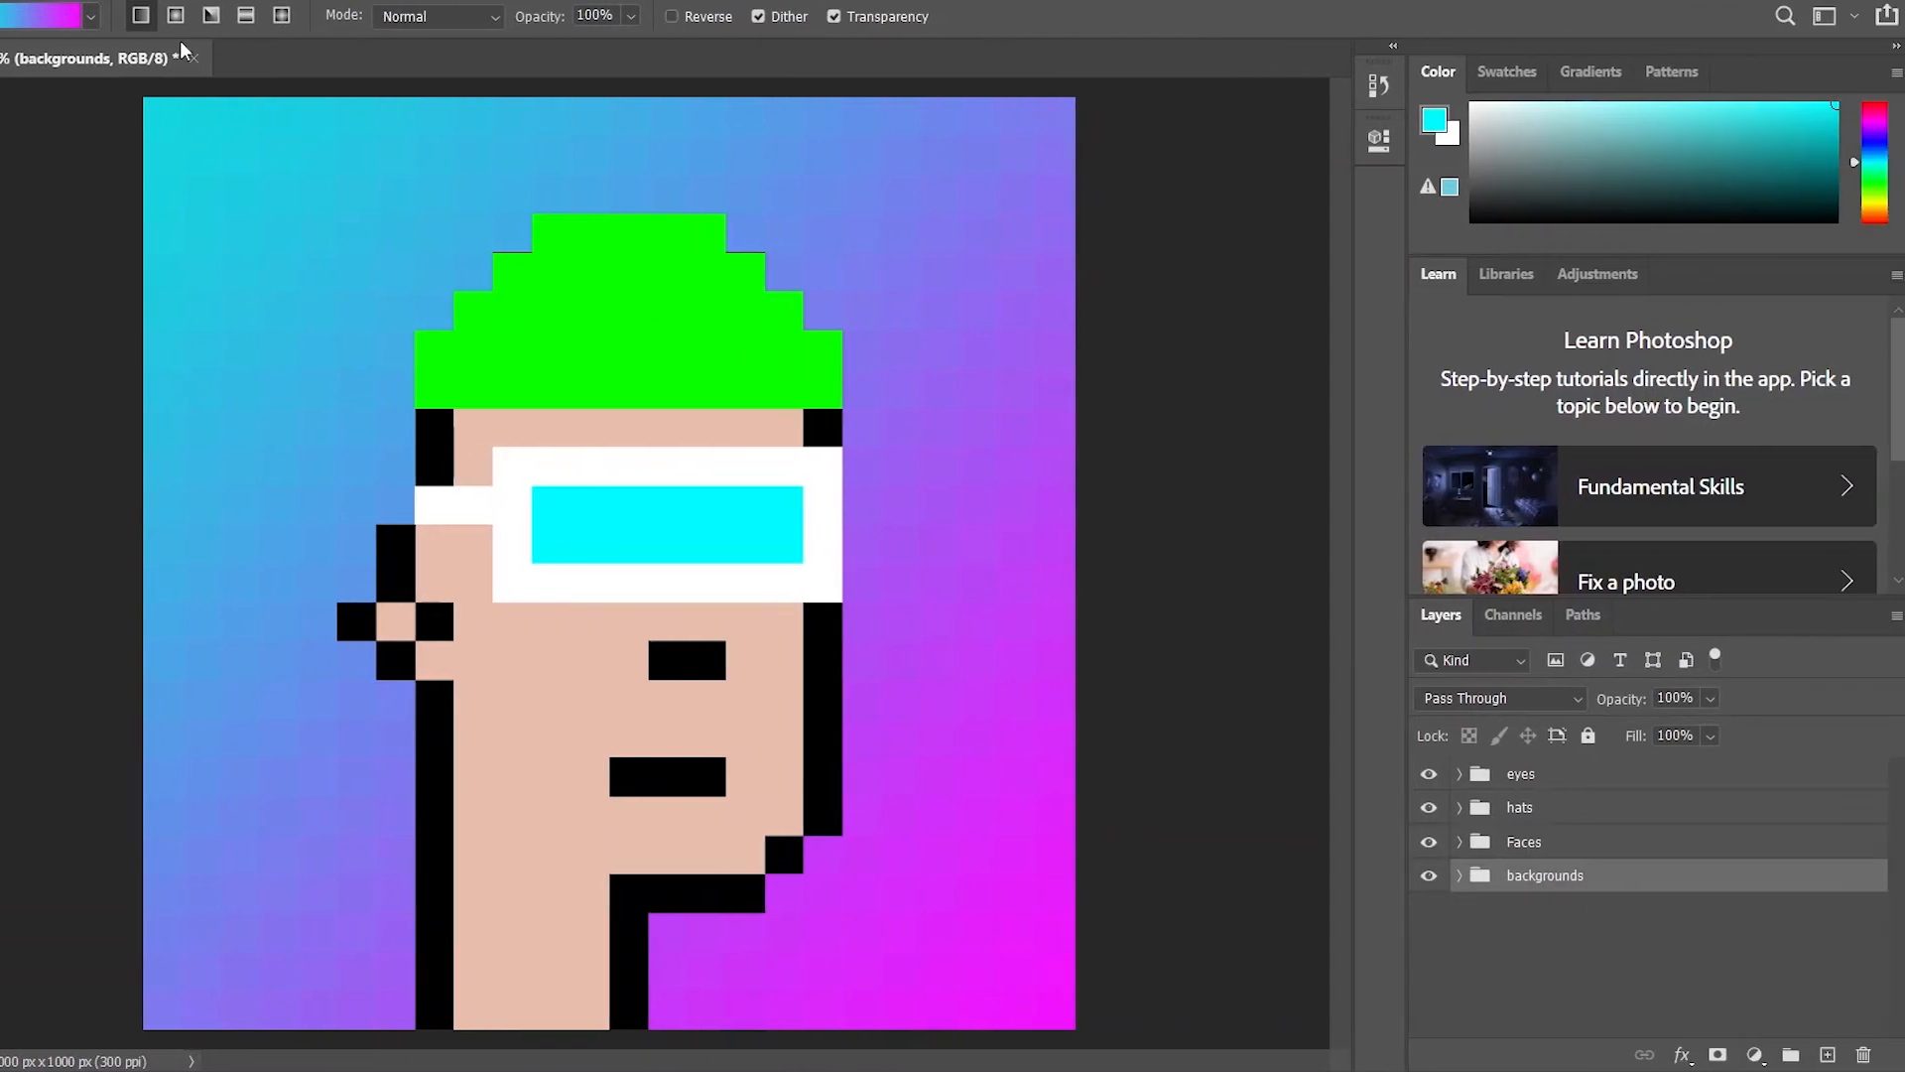
Duplicate the eyes group into a new document named eye
click(1536, 774)
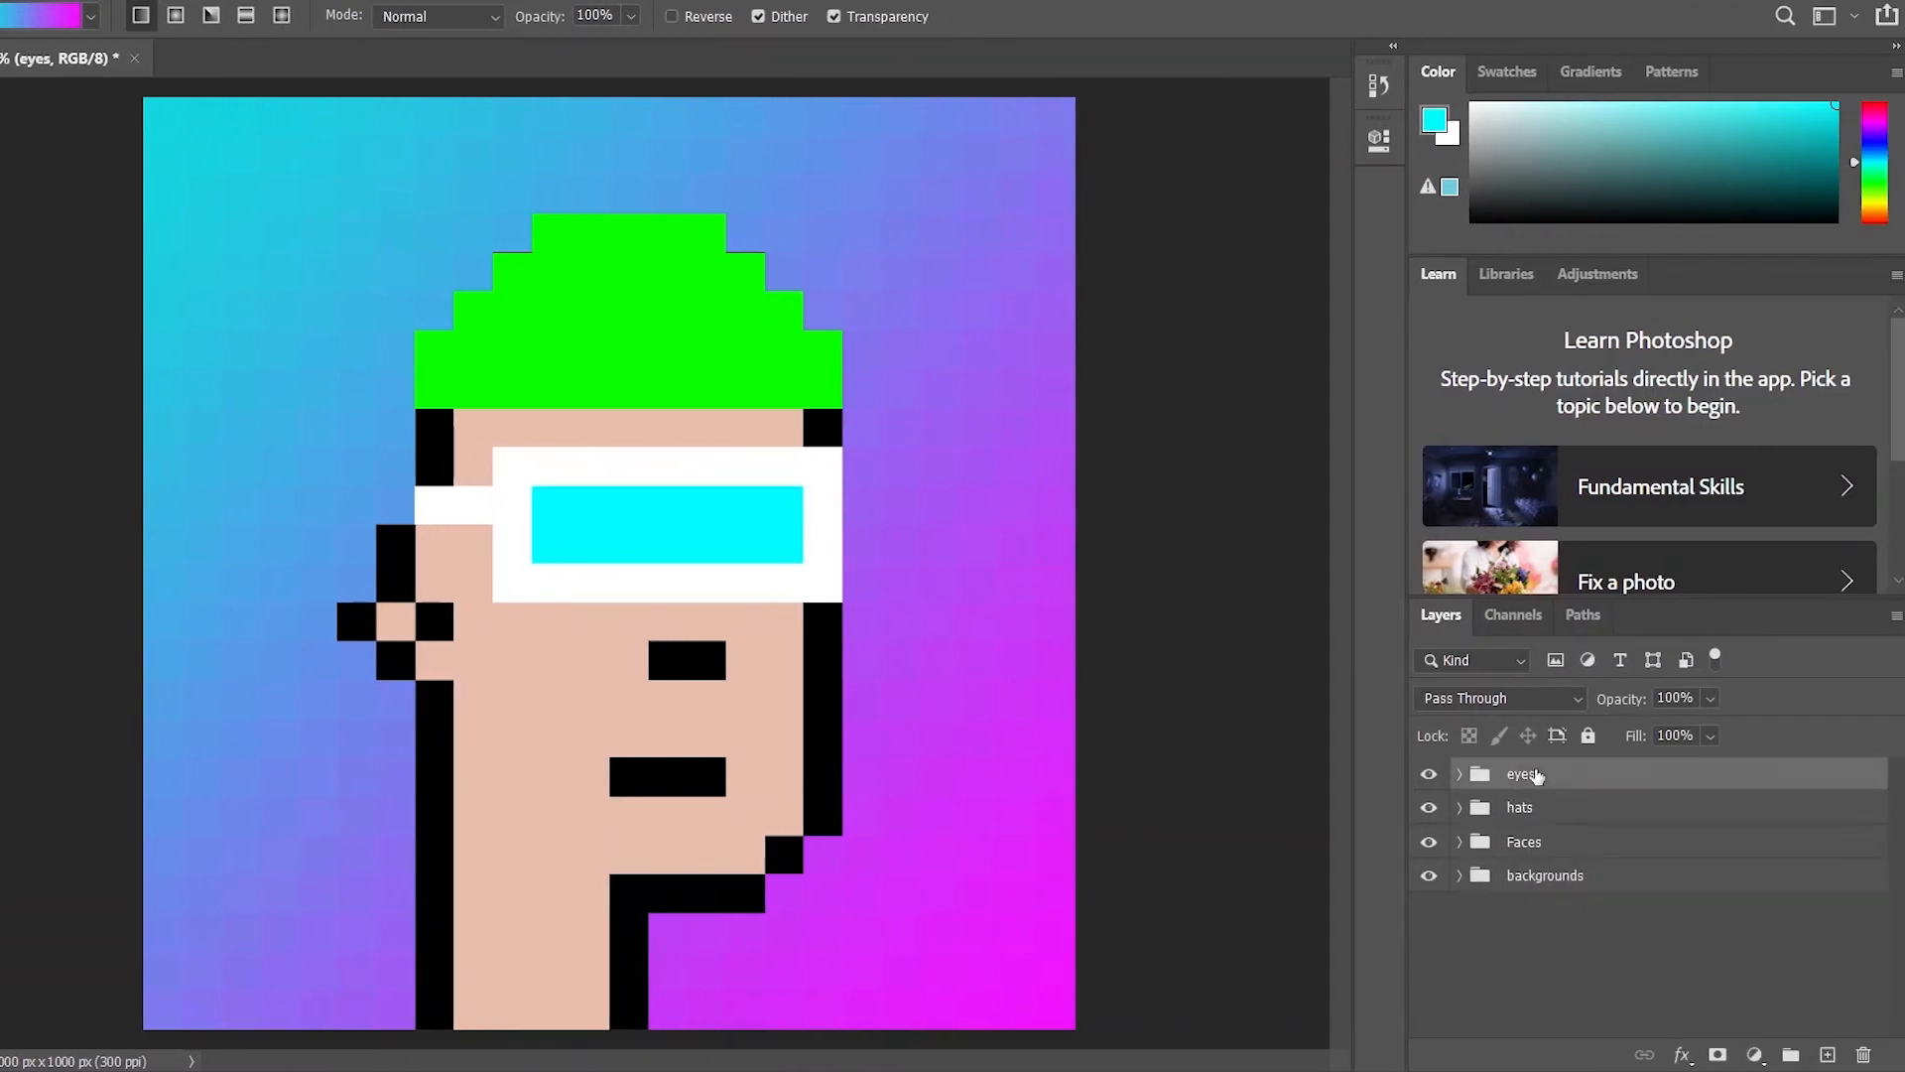
right_click(1565, 789)
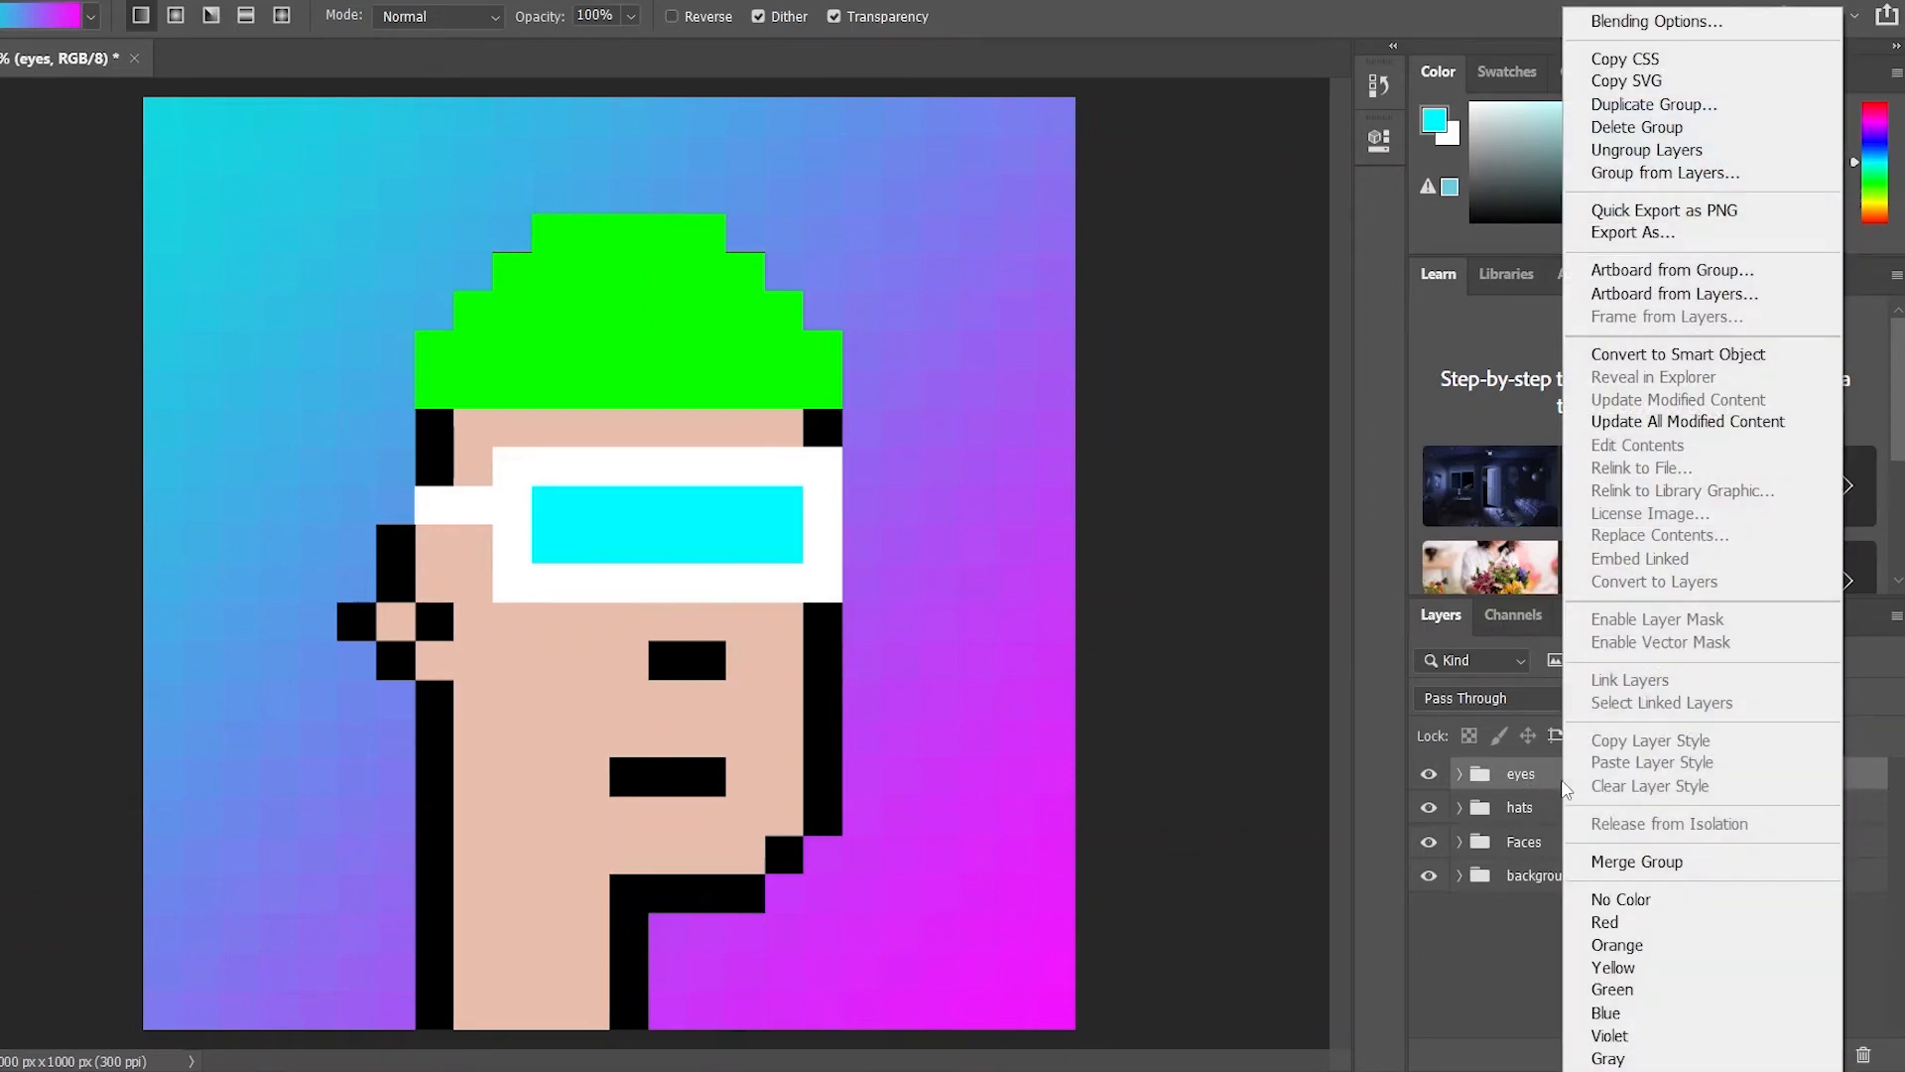
click(1654, 104)
click(794, 350)
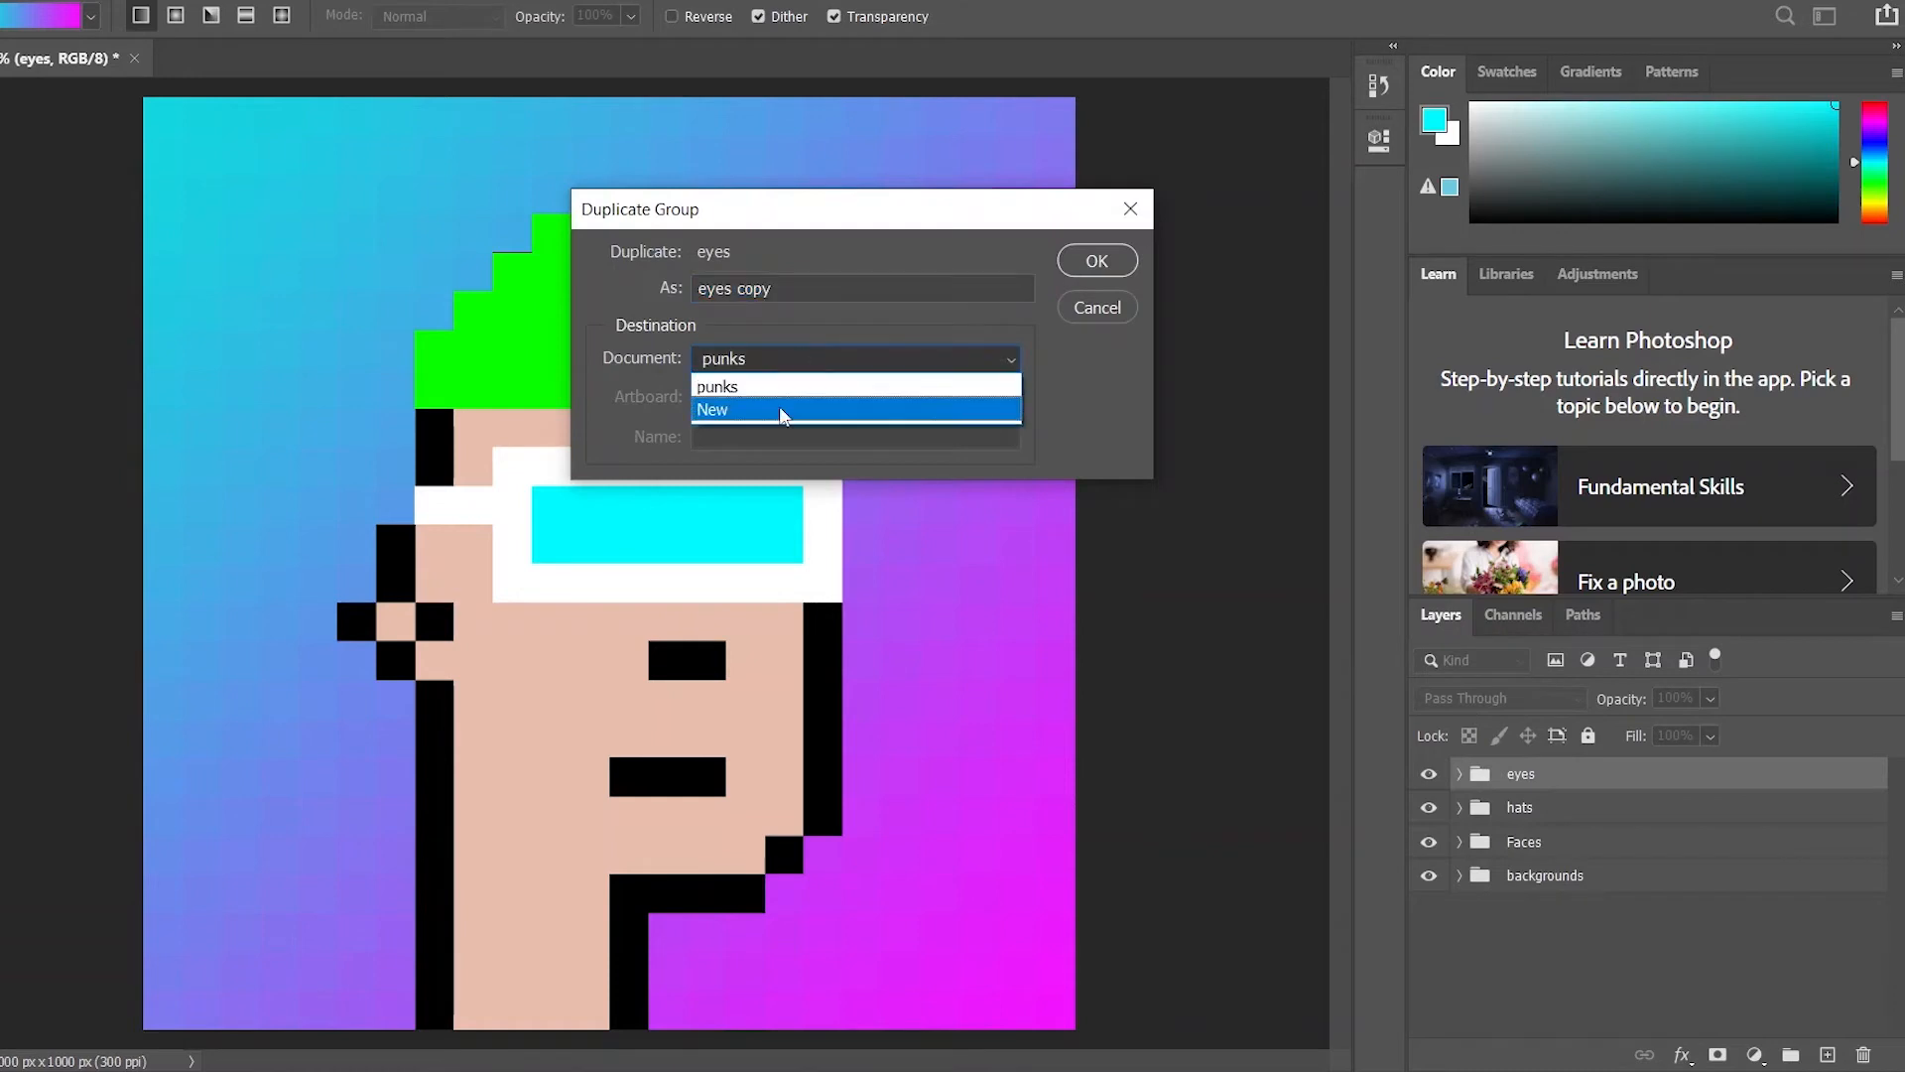
click(736, 410)
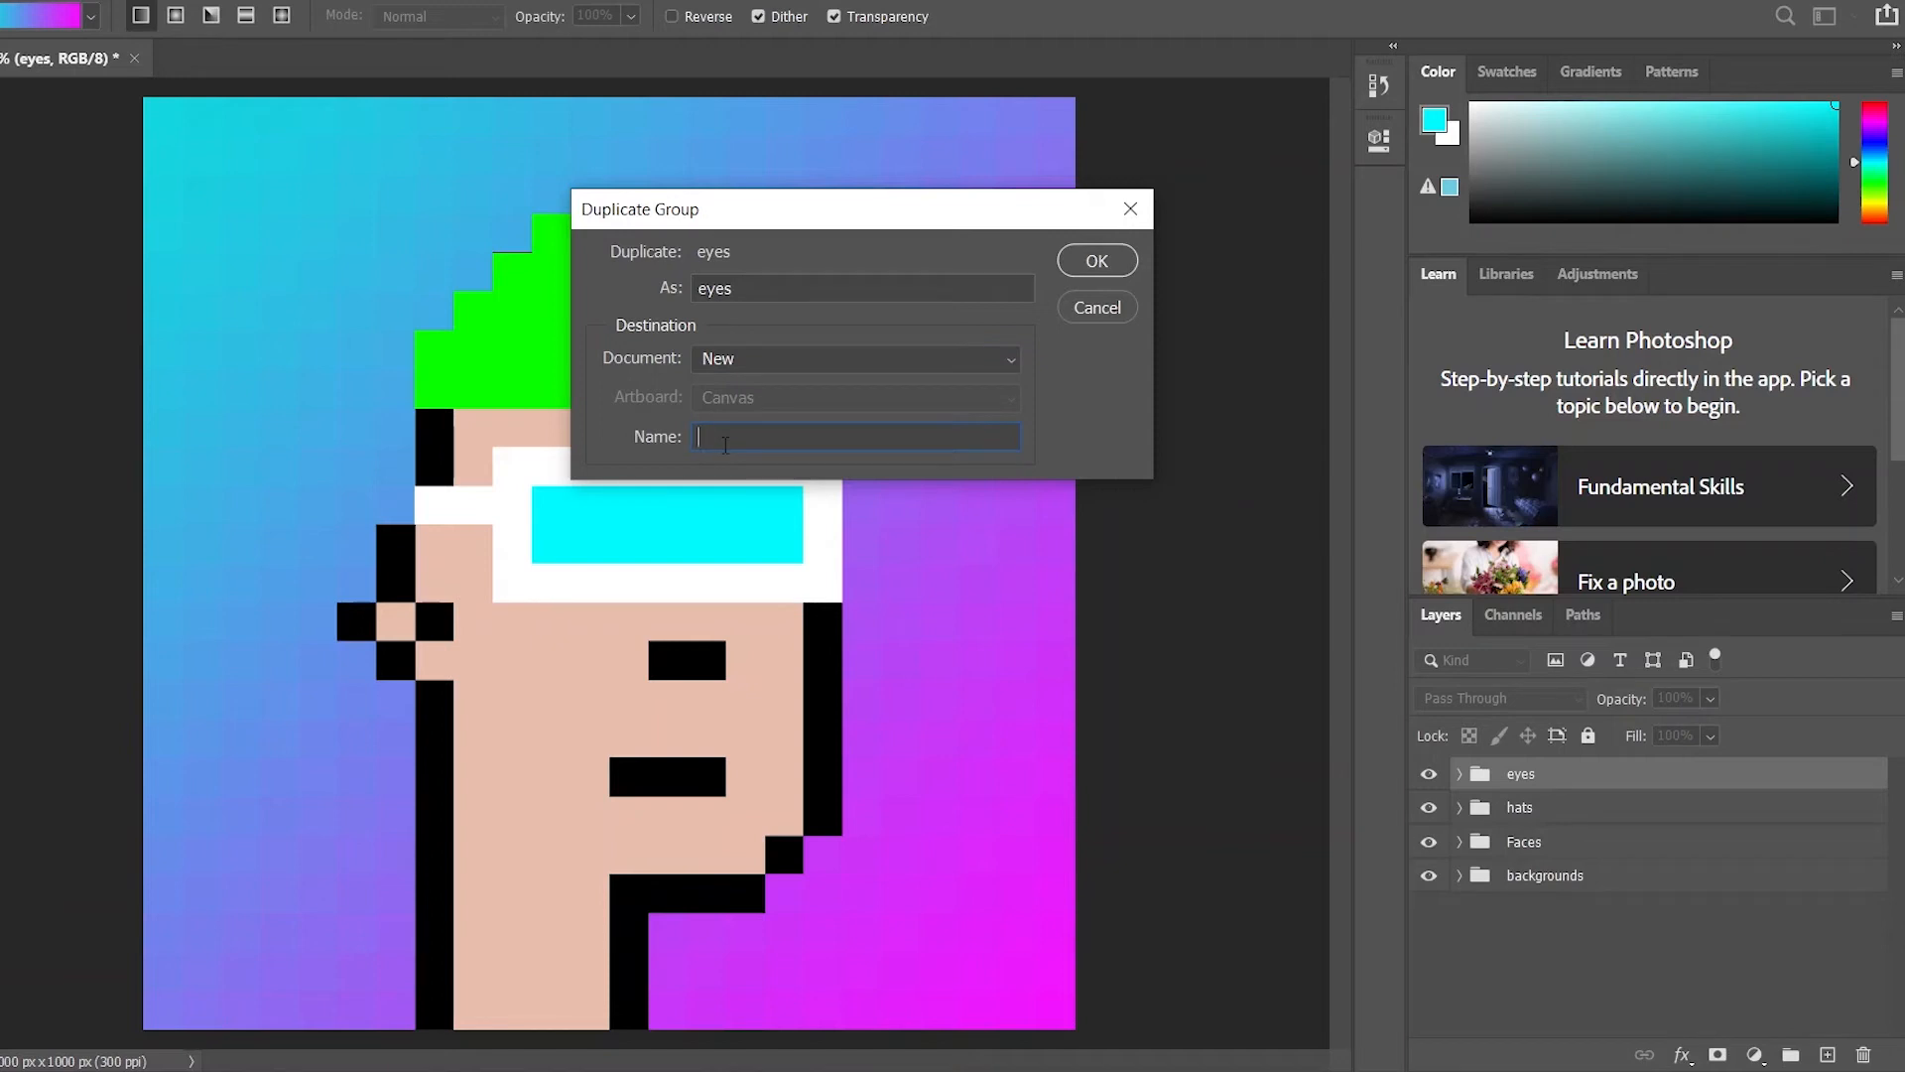
text(eye)
click(1100, 261)
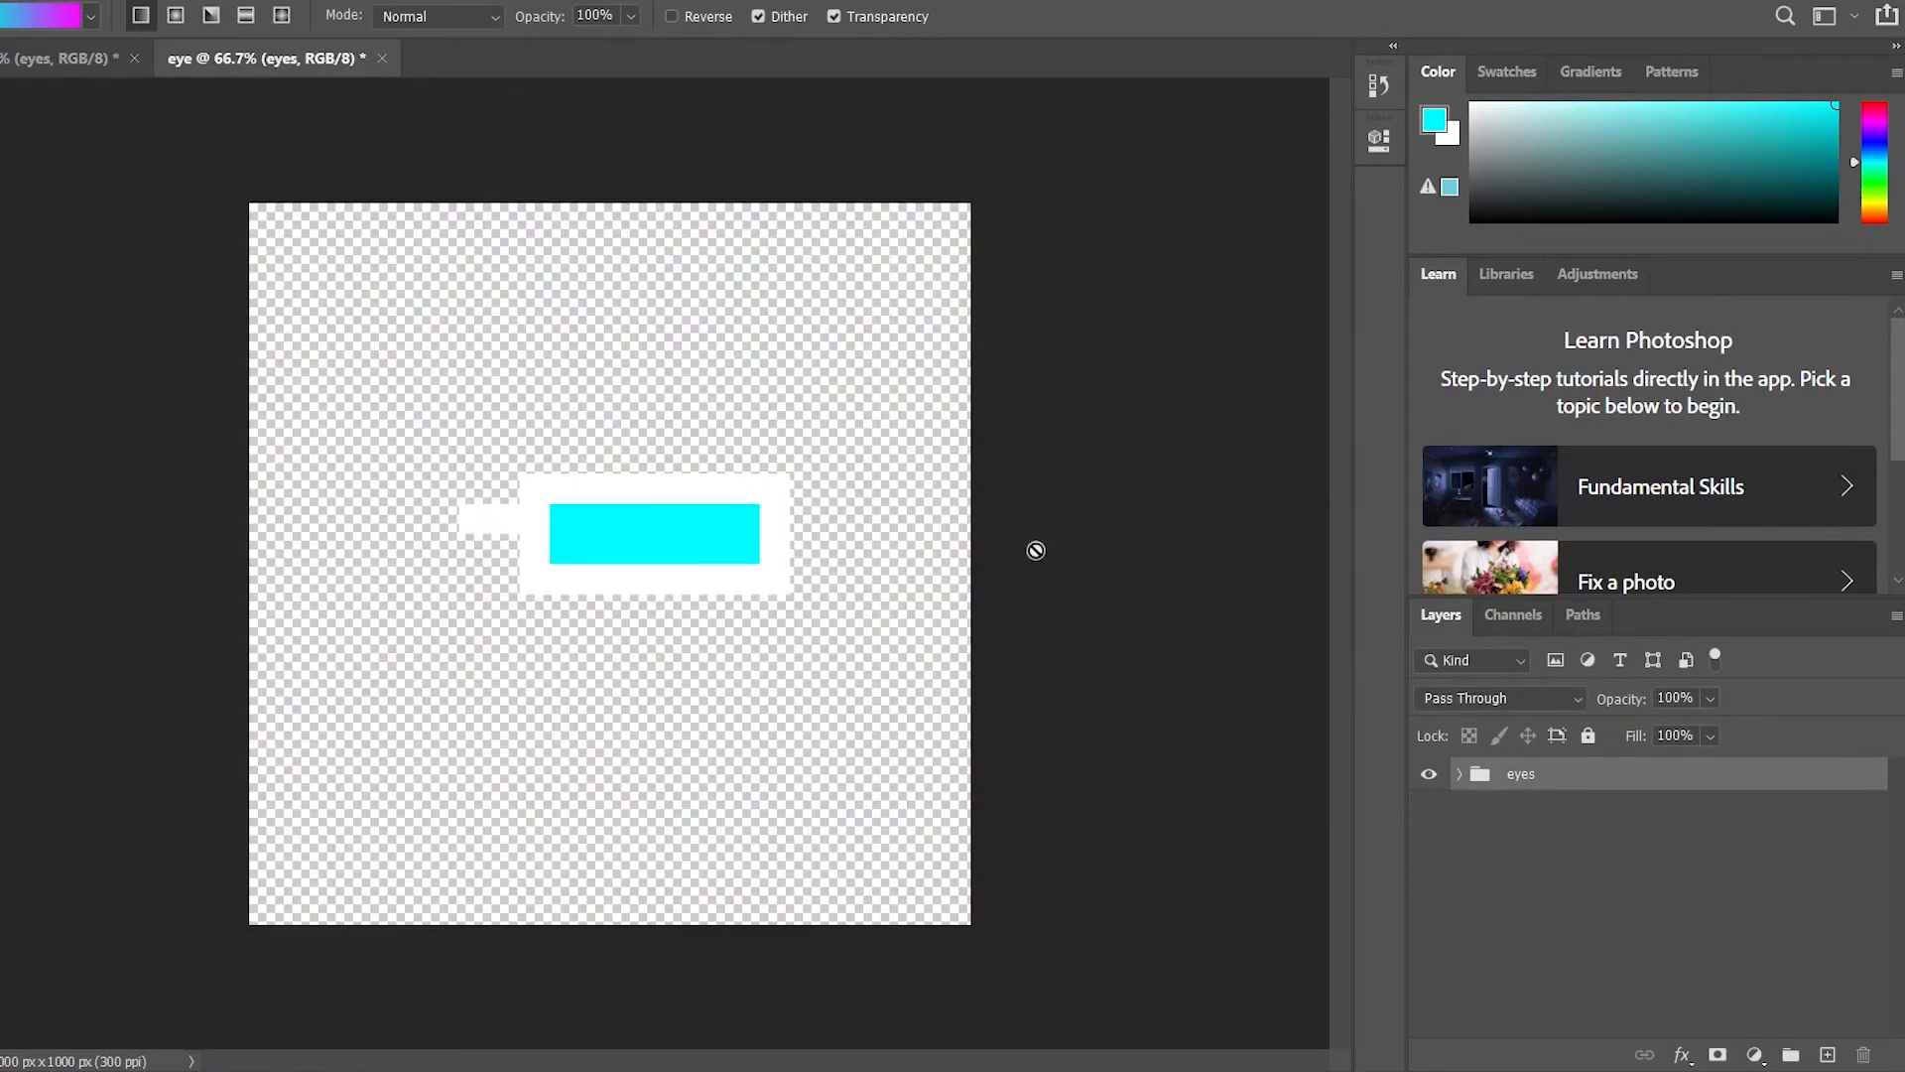
Return to the punks document and duplicate its hats group into a new document named hats
click(43, 60)
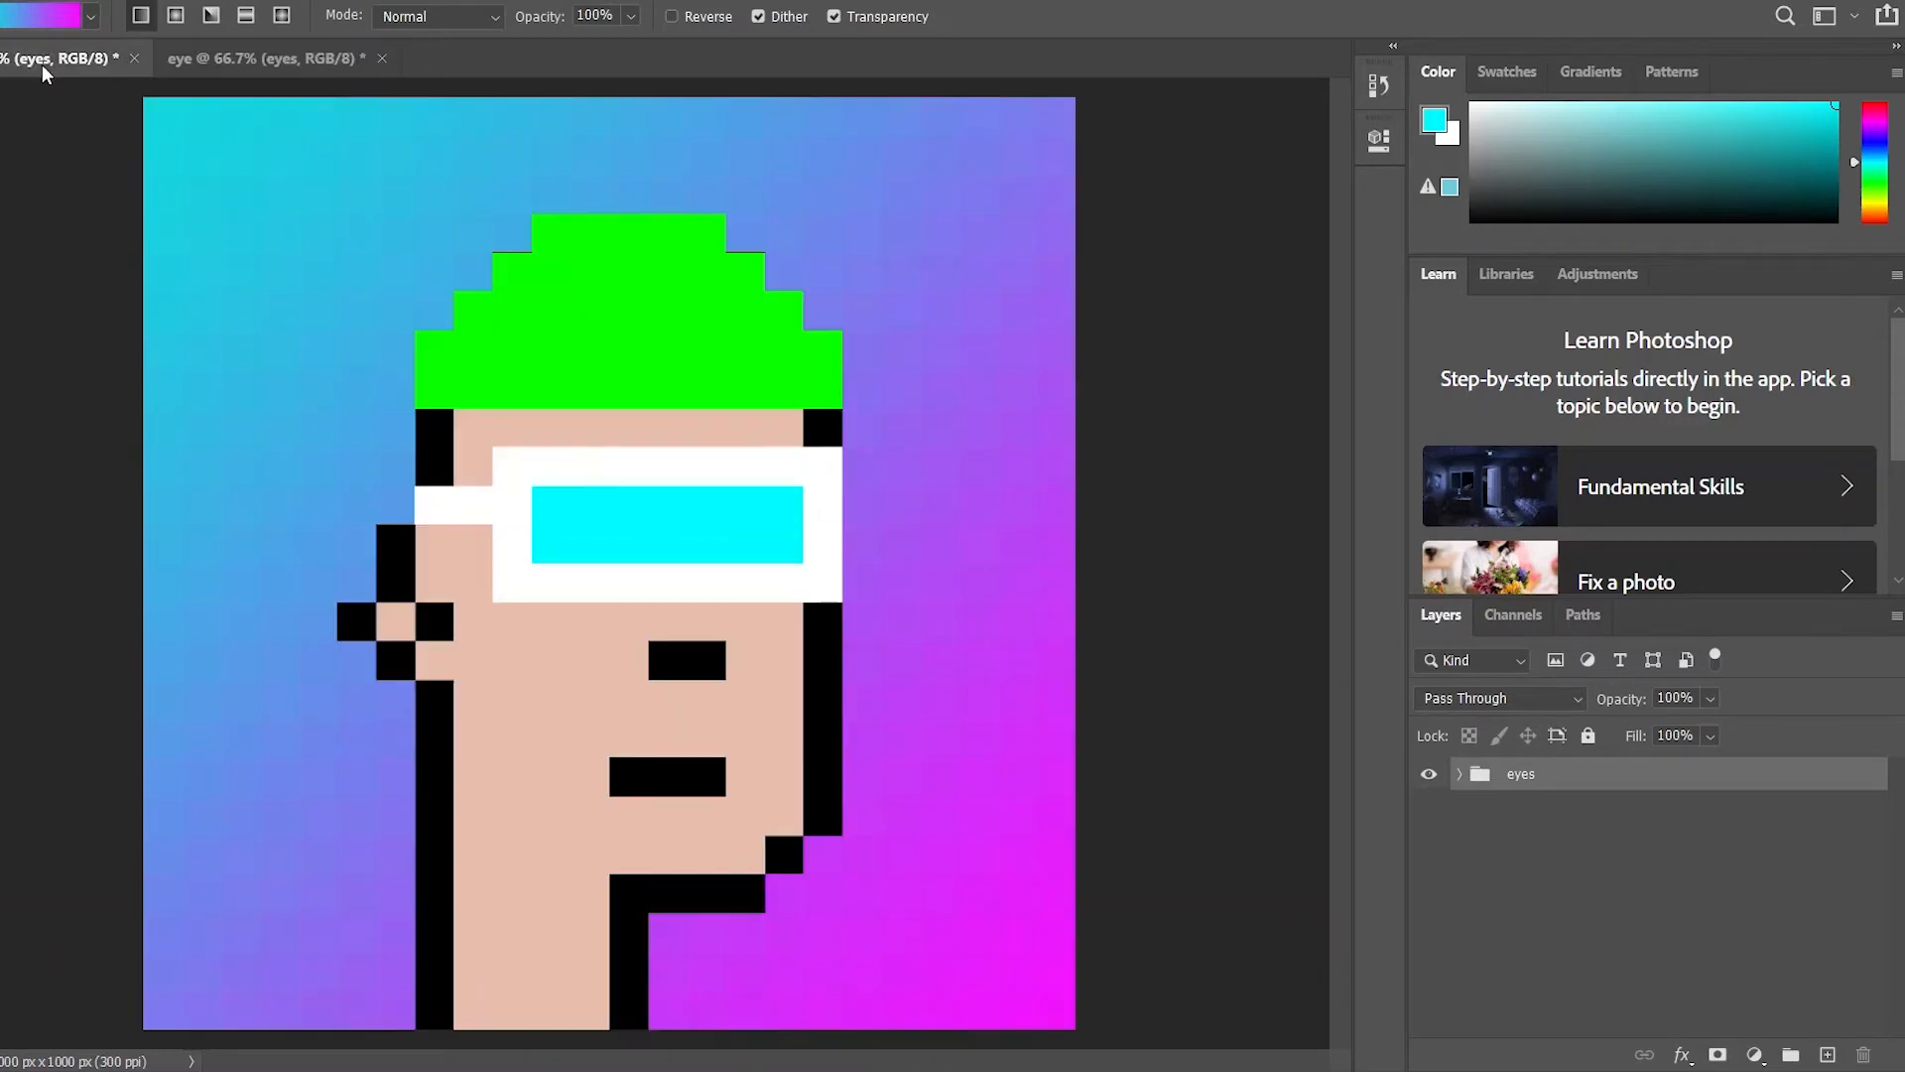
click(1506, 811)
right_click(1506, 811)
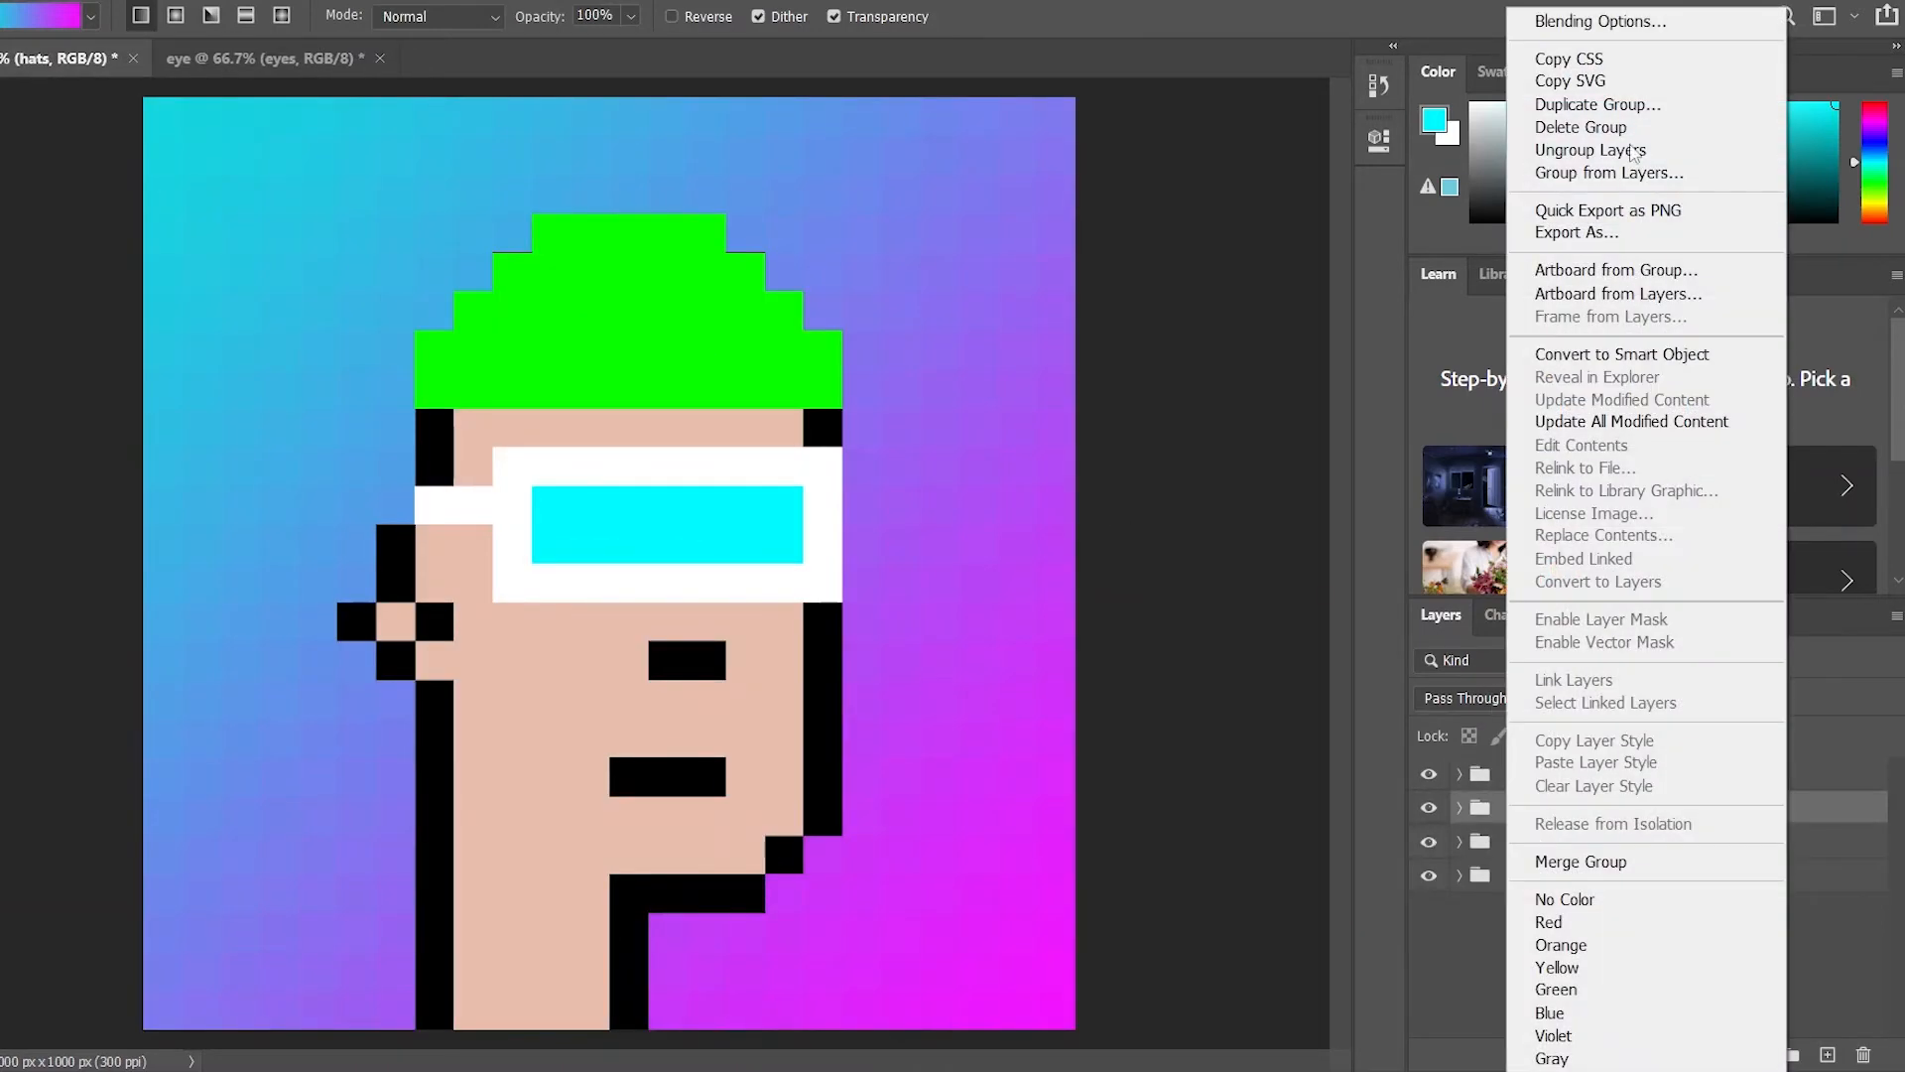
click(1596, 106)
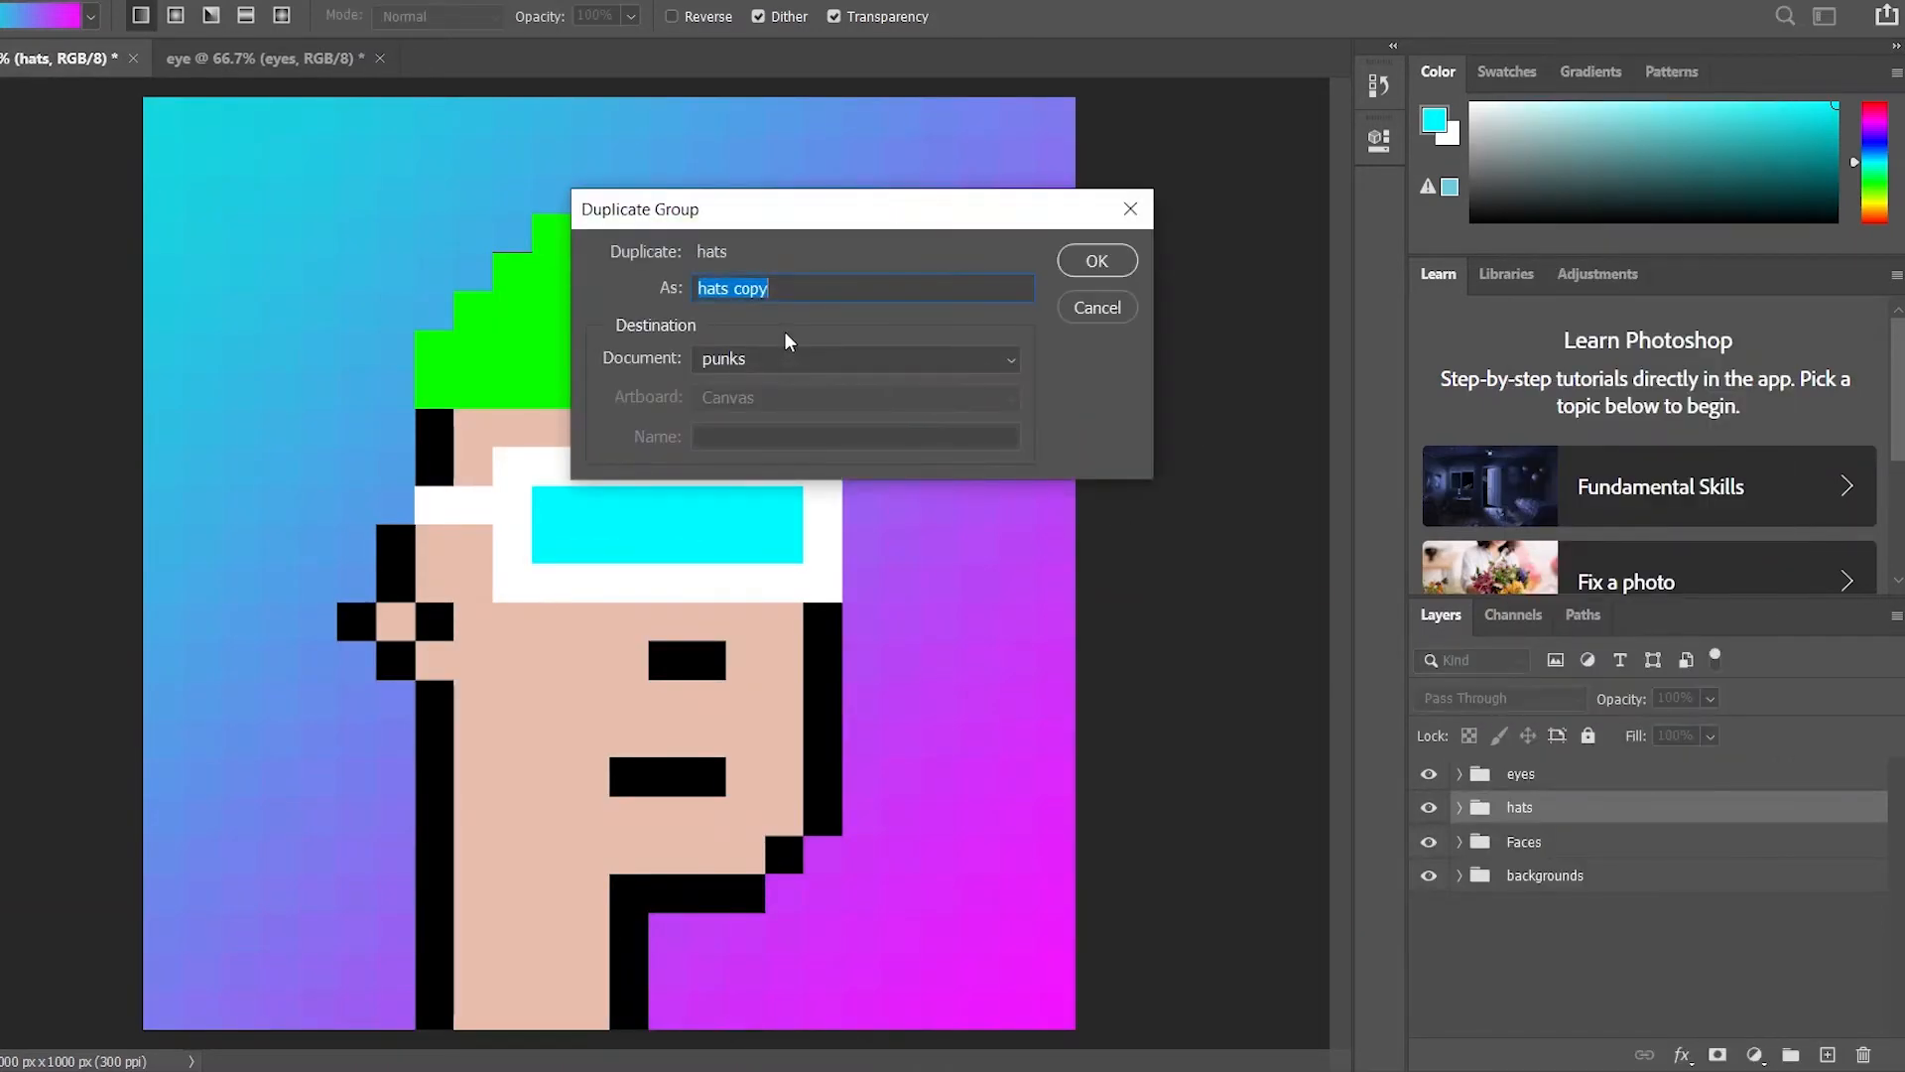
click(765, 359)
click(756, 434)
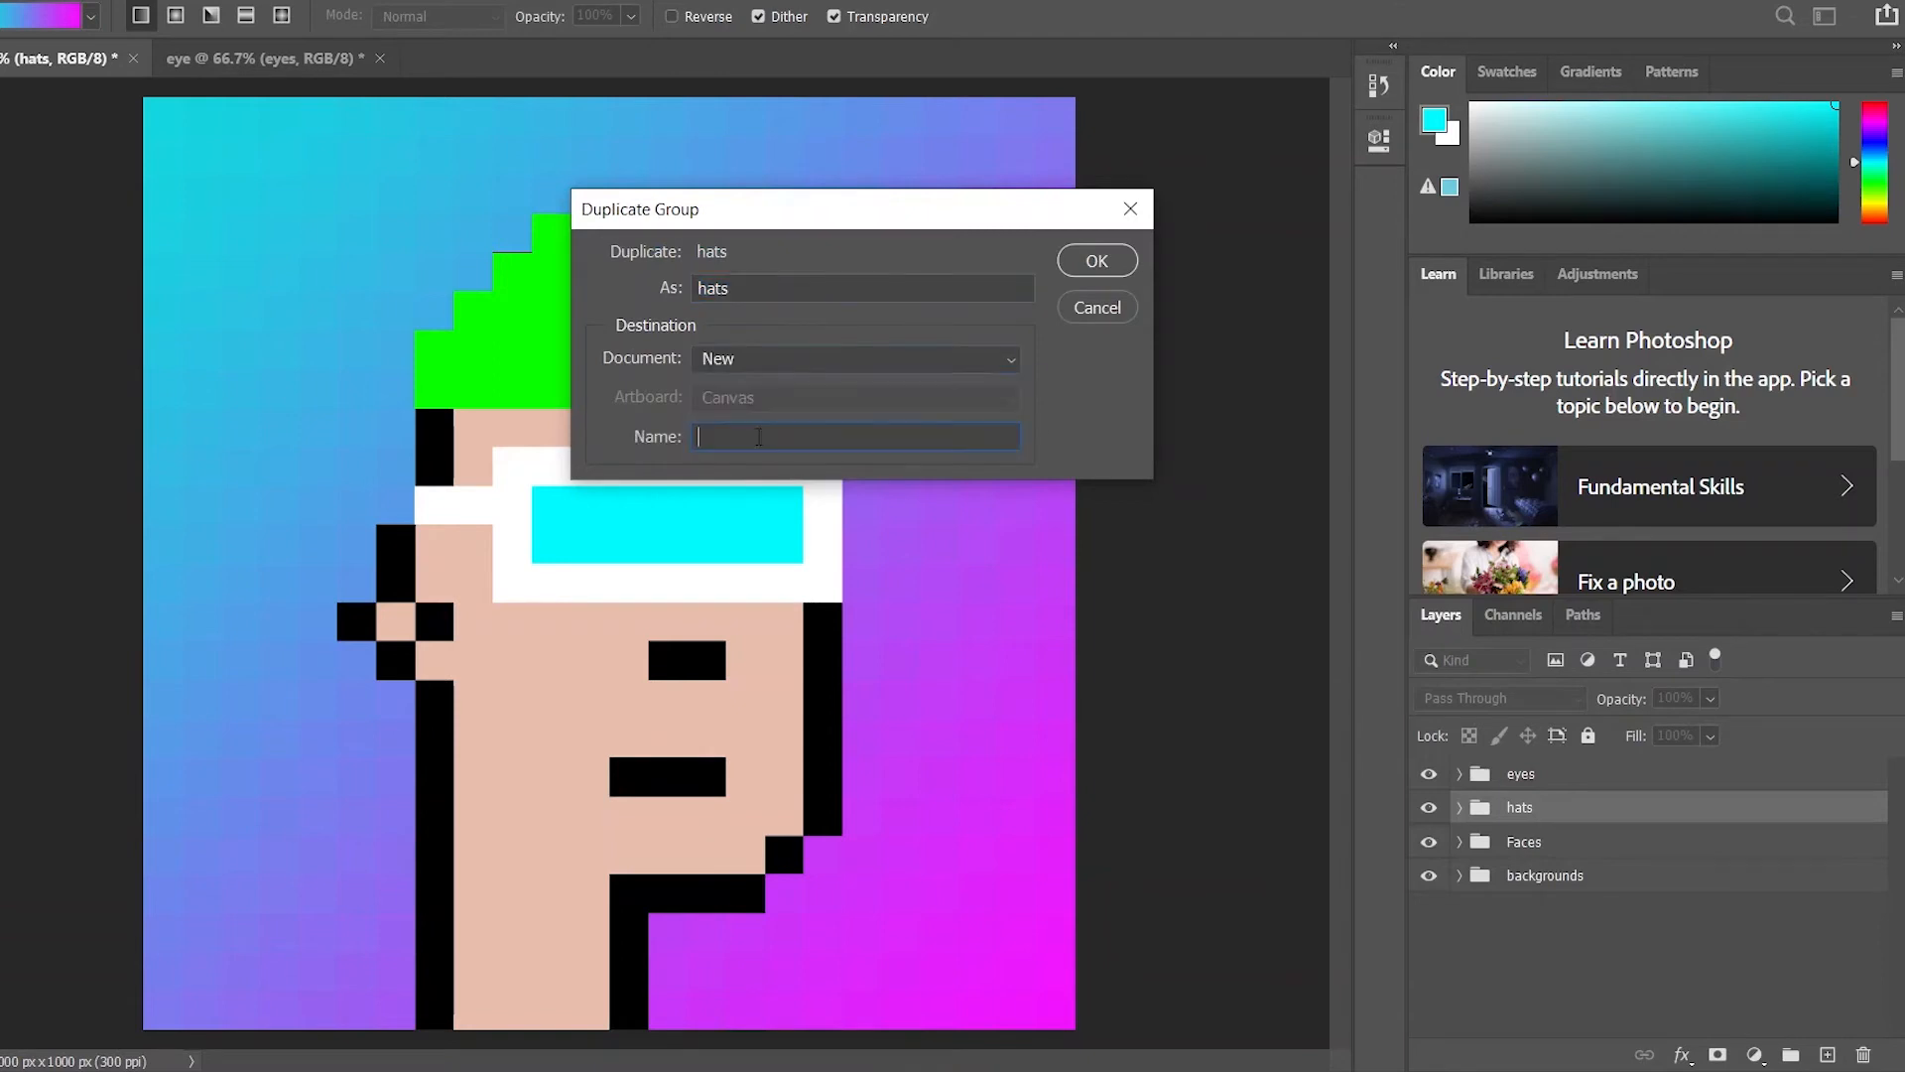
click(758, 437)
click(1128, 264)
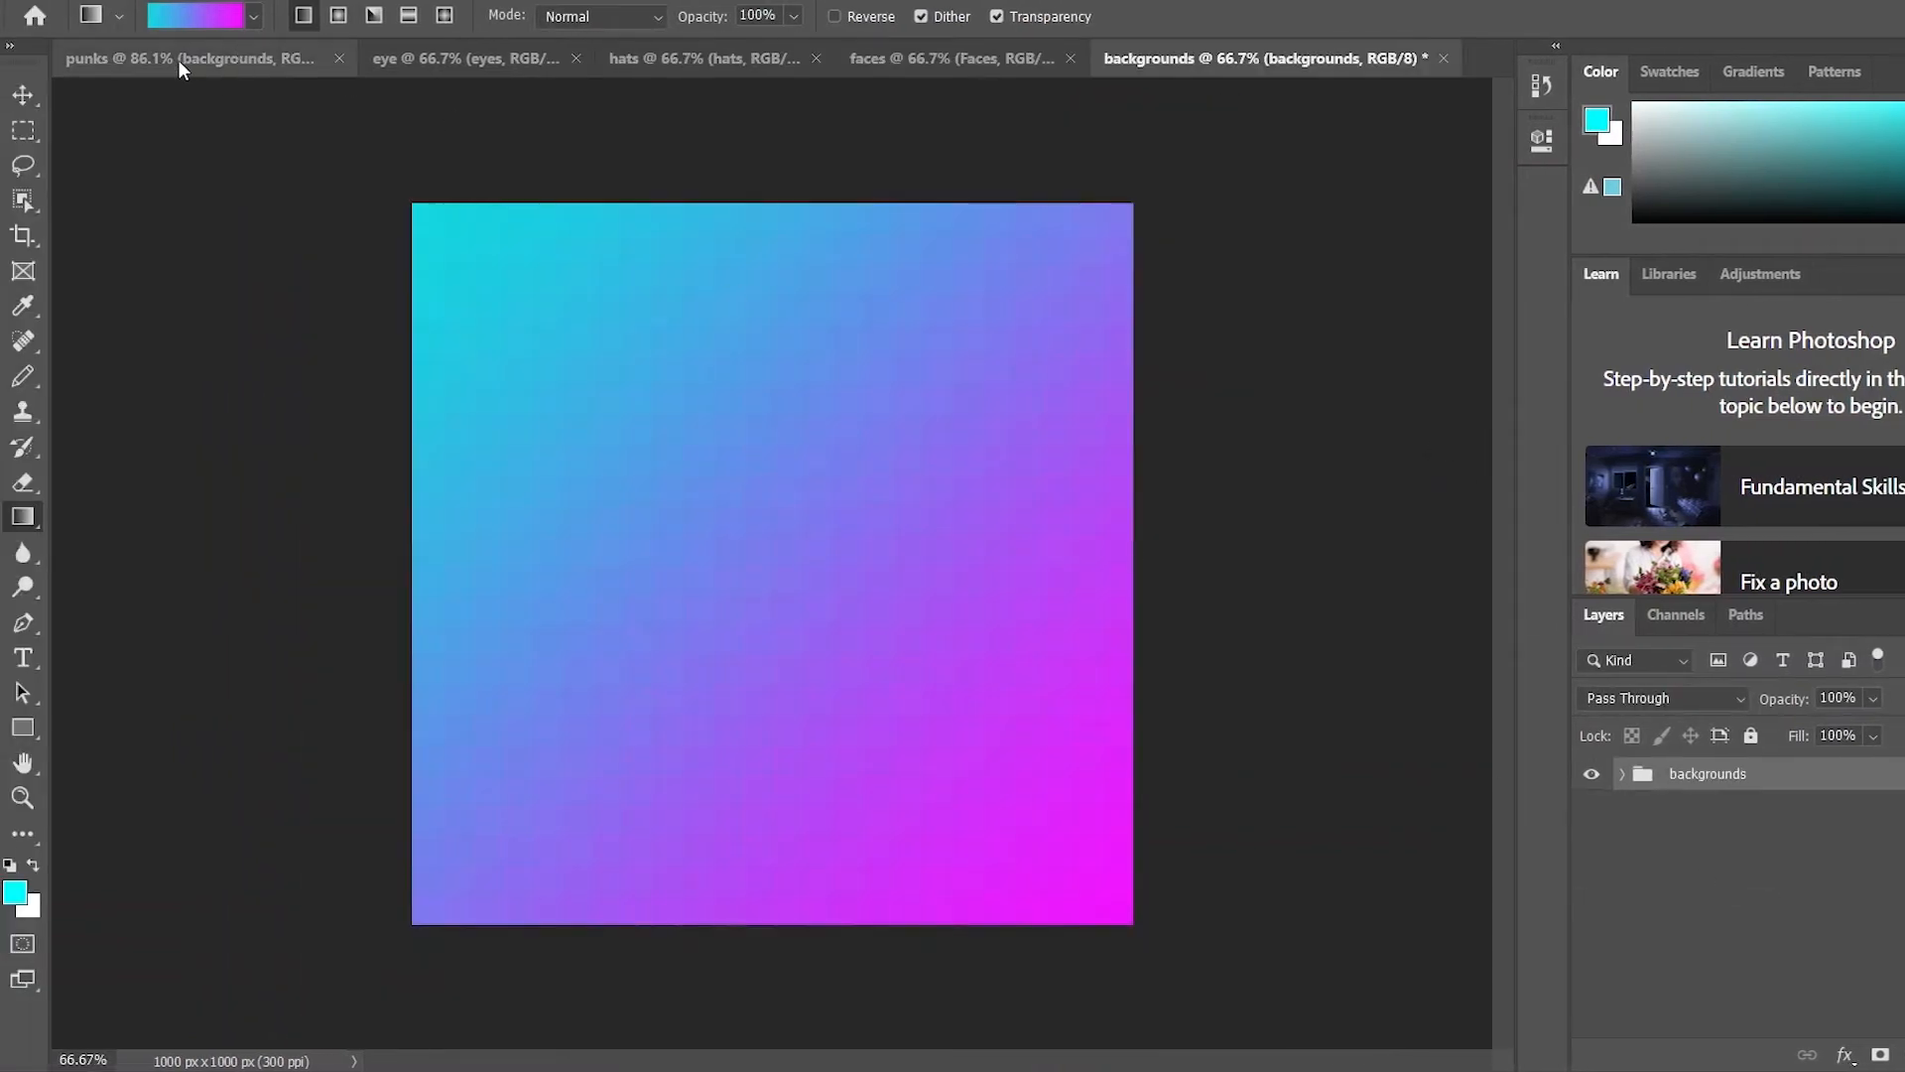
Switch to the eye document and open the export of its layers to files
click(179, 59)
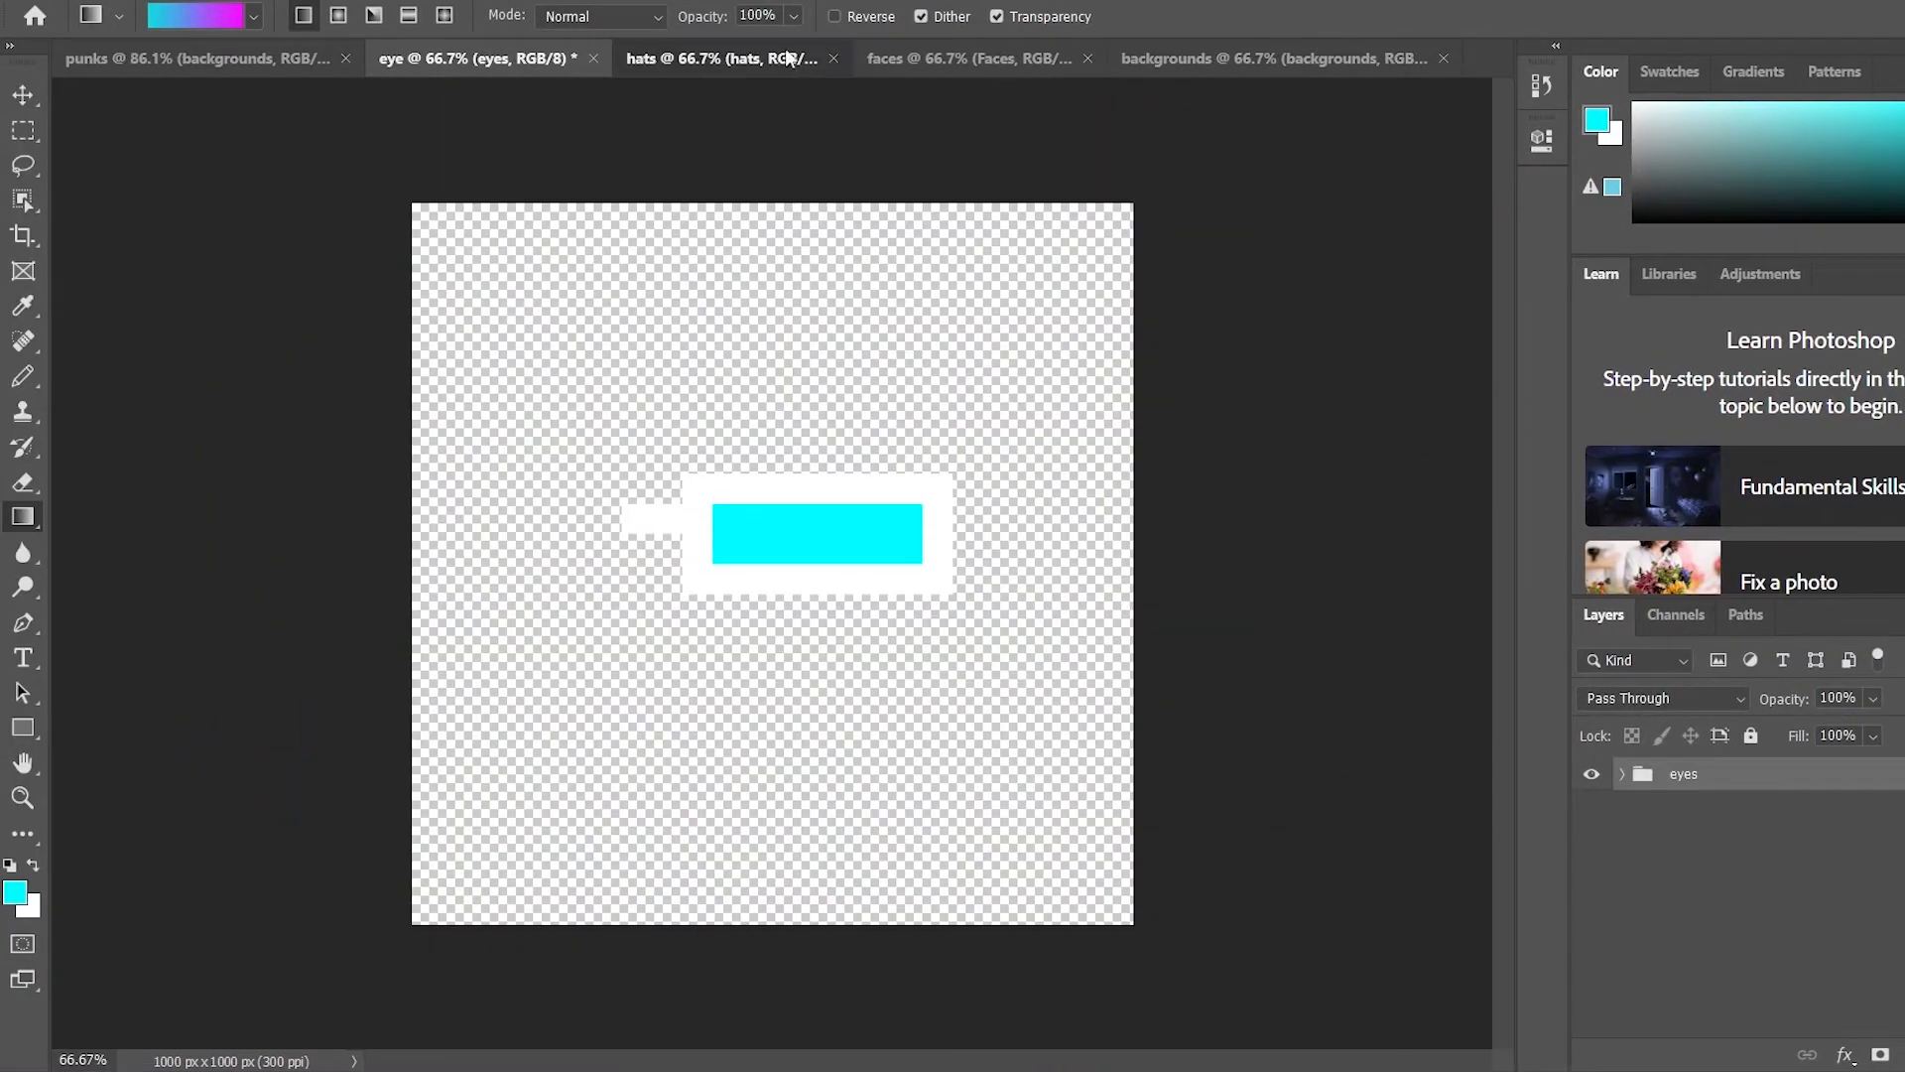
click(718, 66)
click(1032, 66)
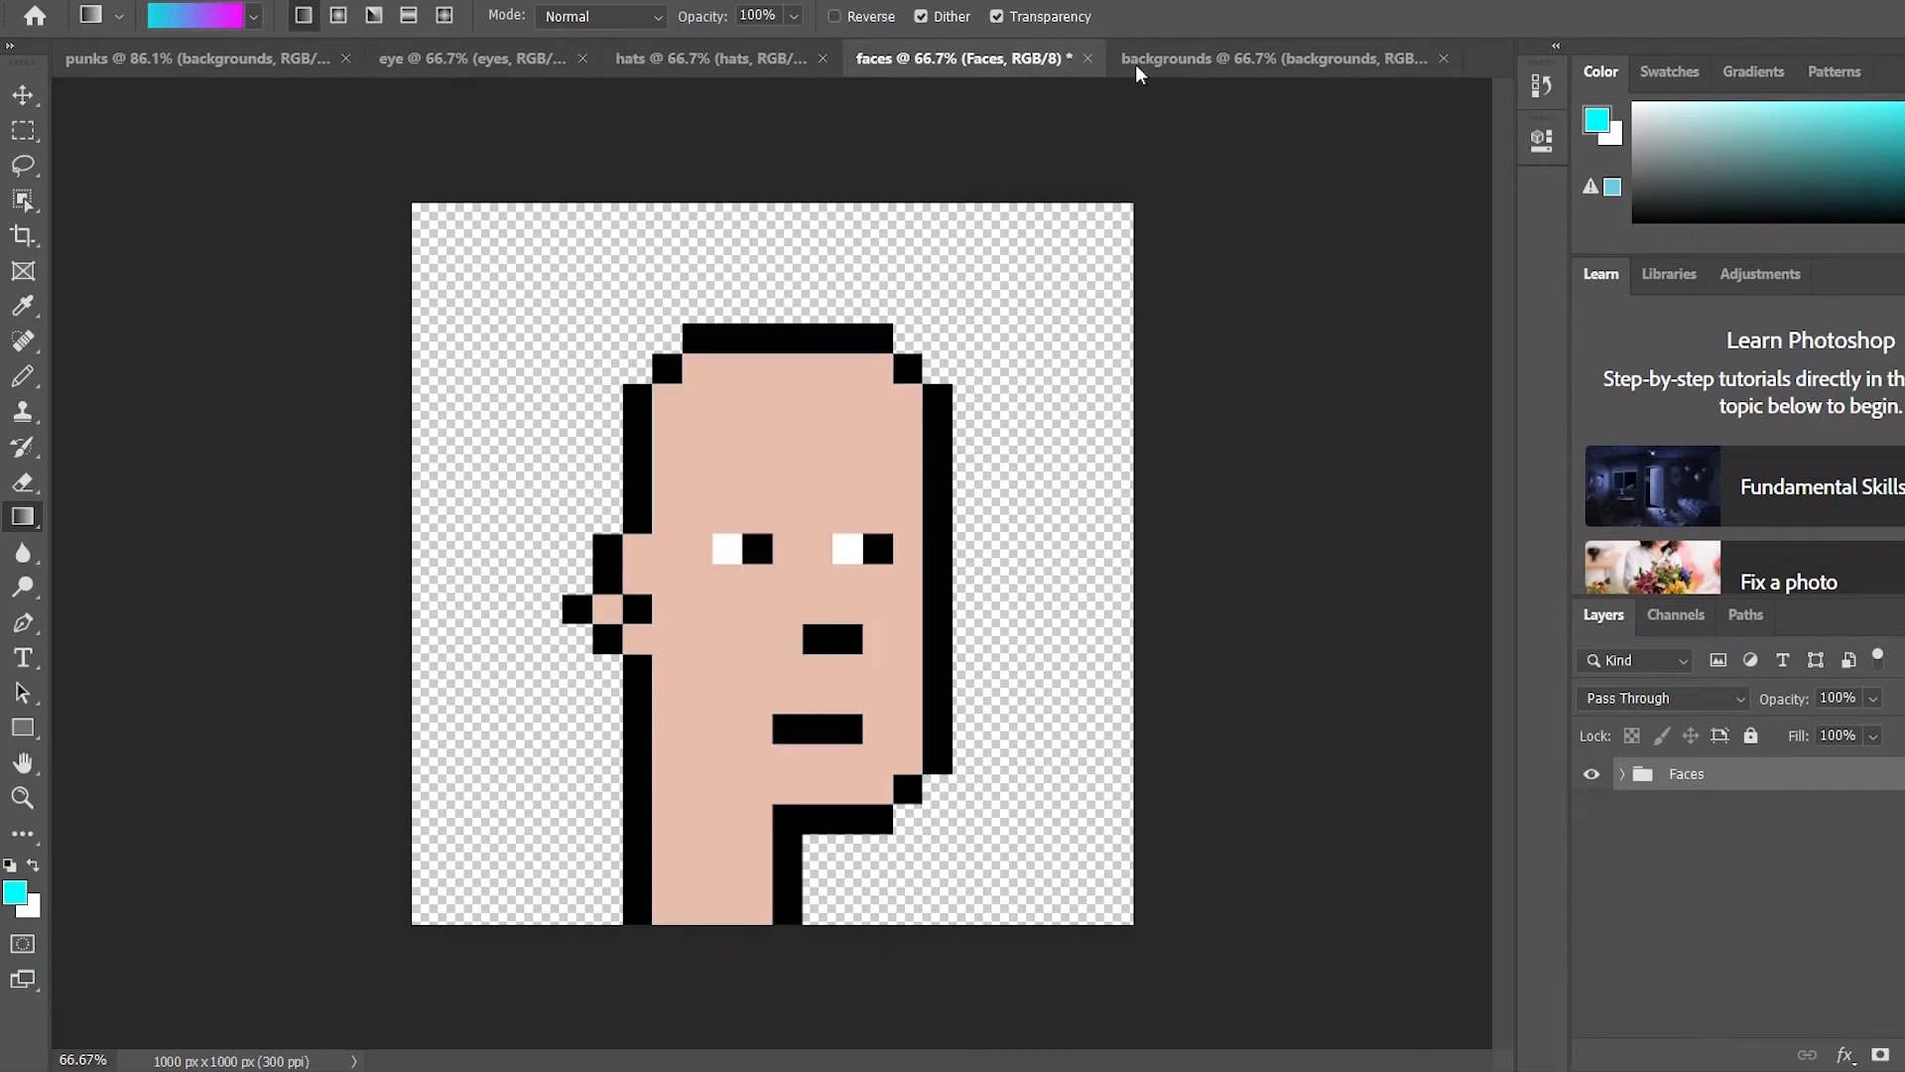
click(1136, 63)
click(456, 61)
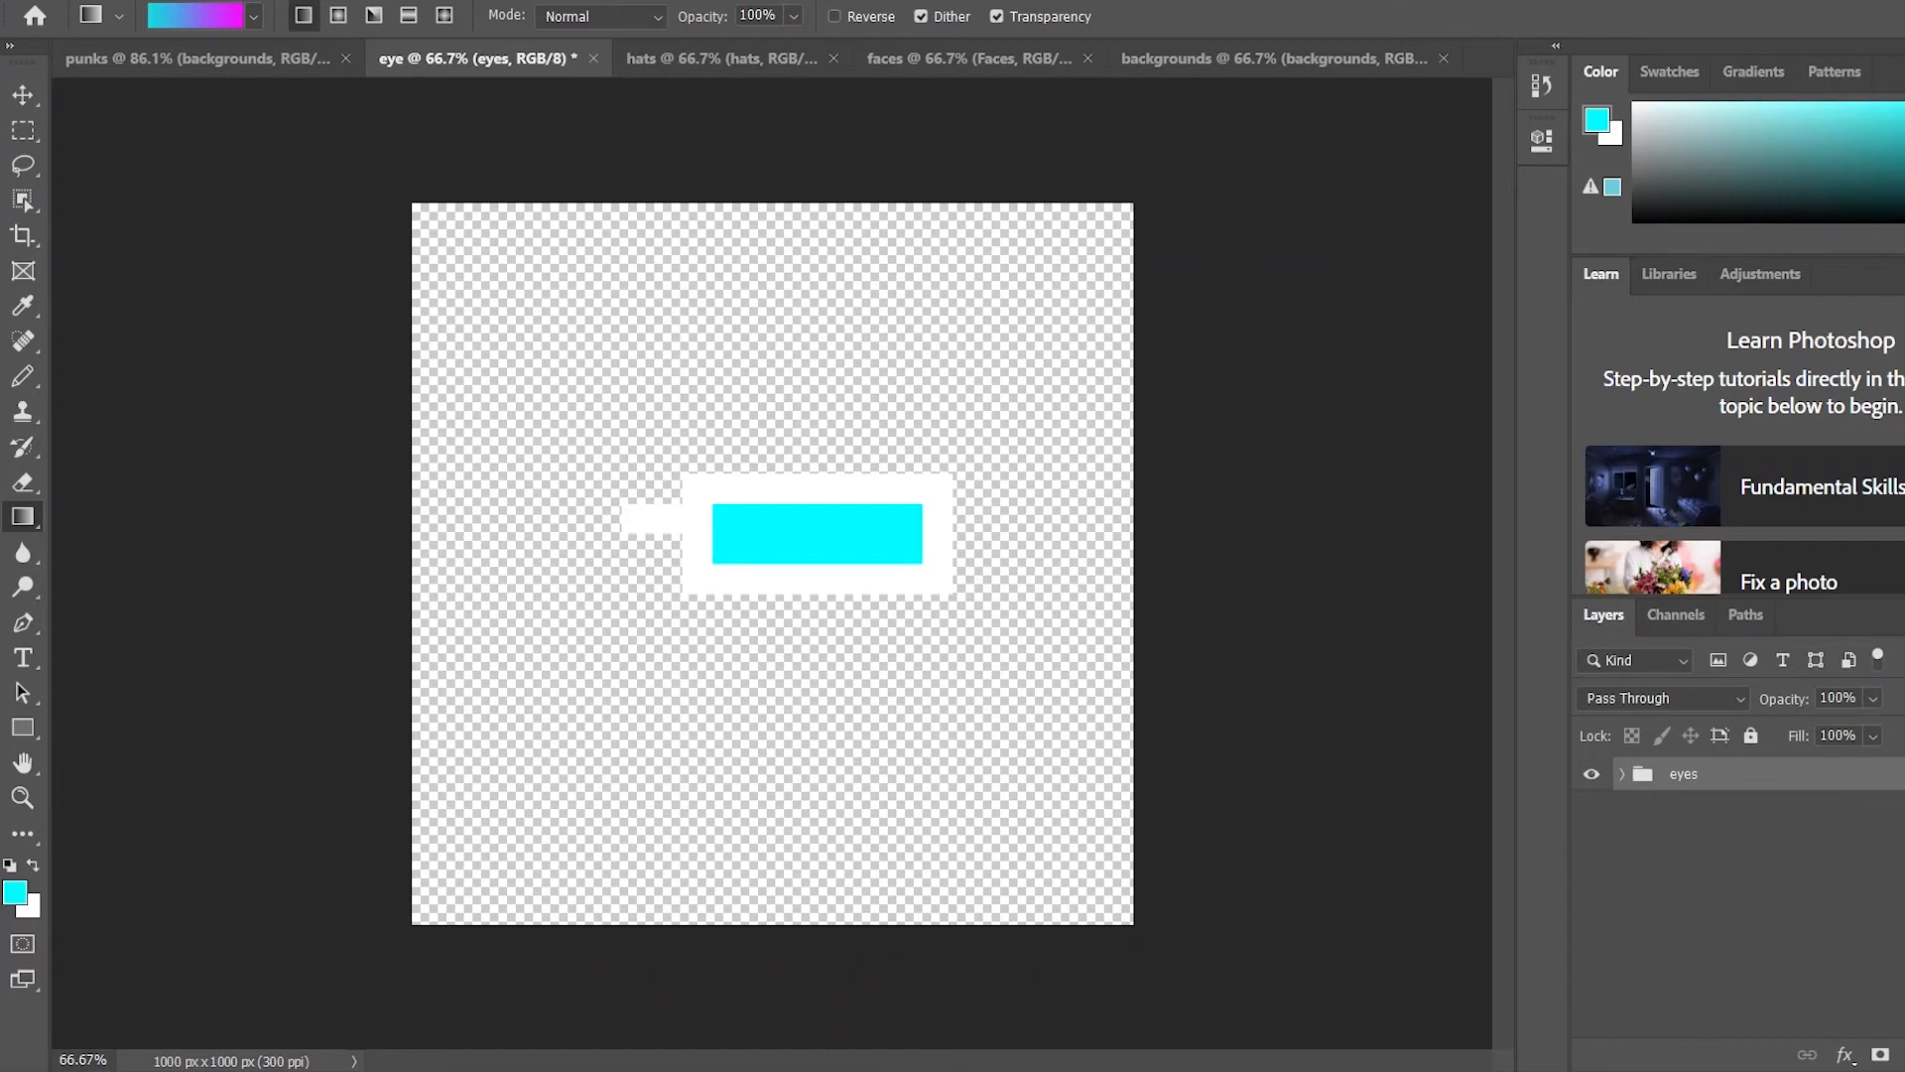
click(79, 5)
mouse_move(140, 353)
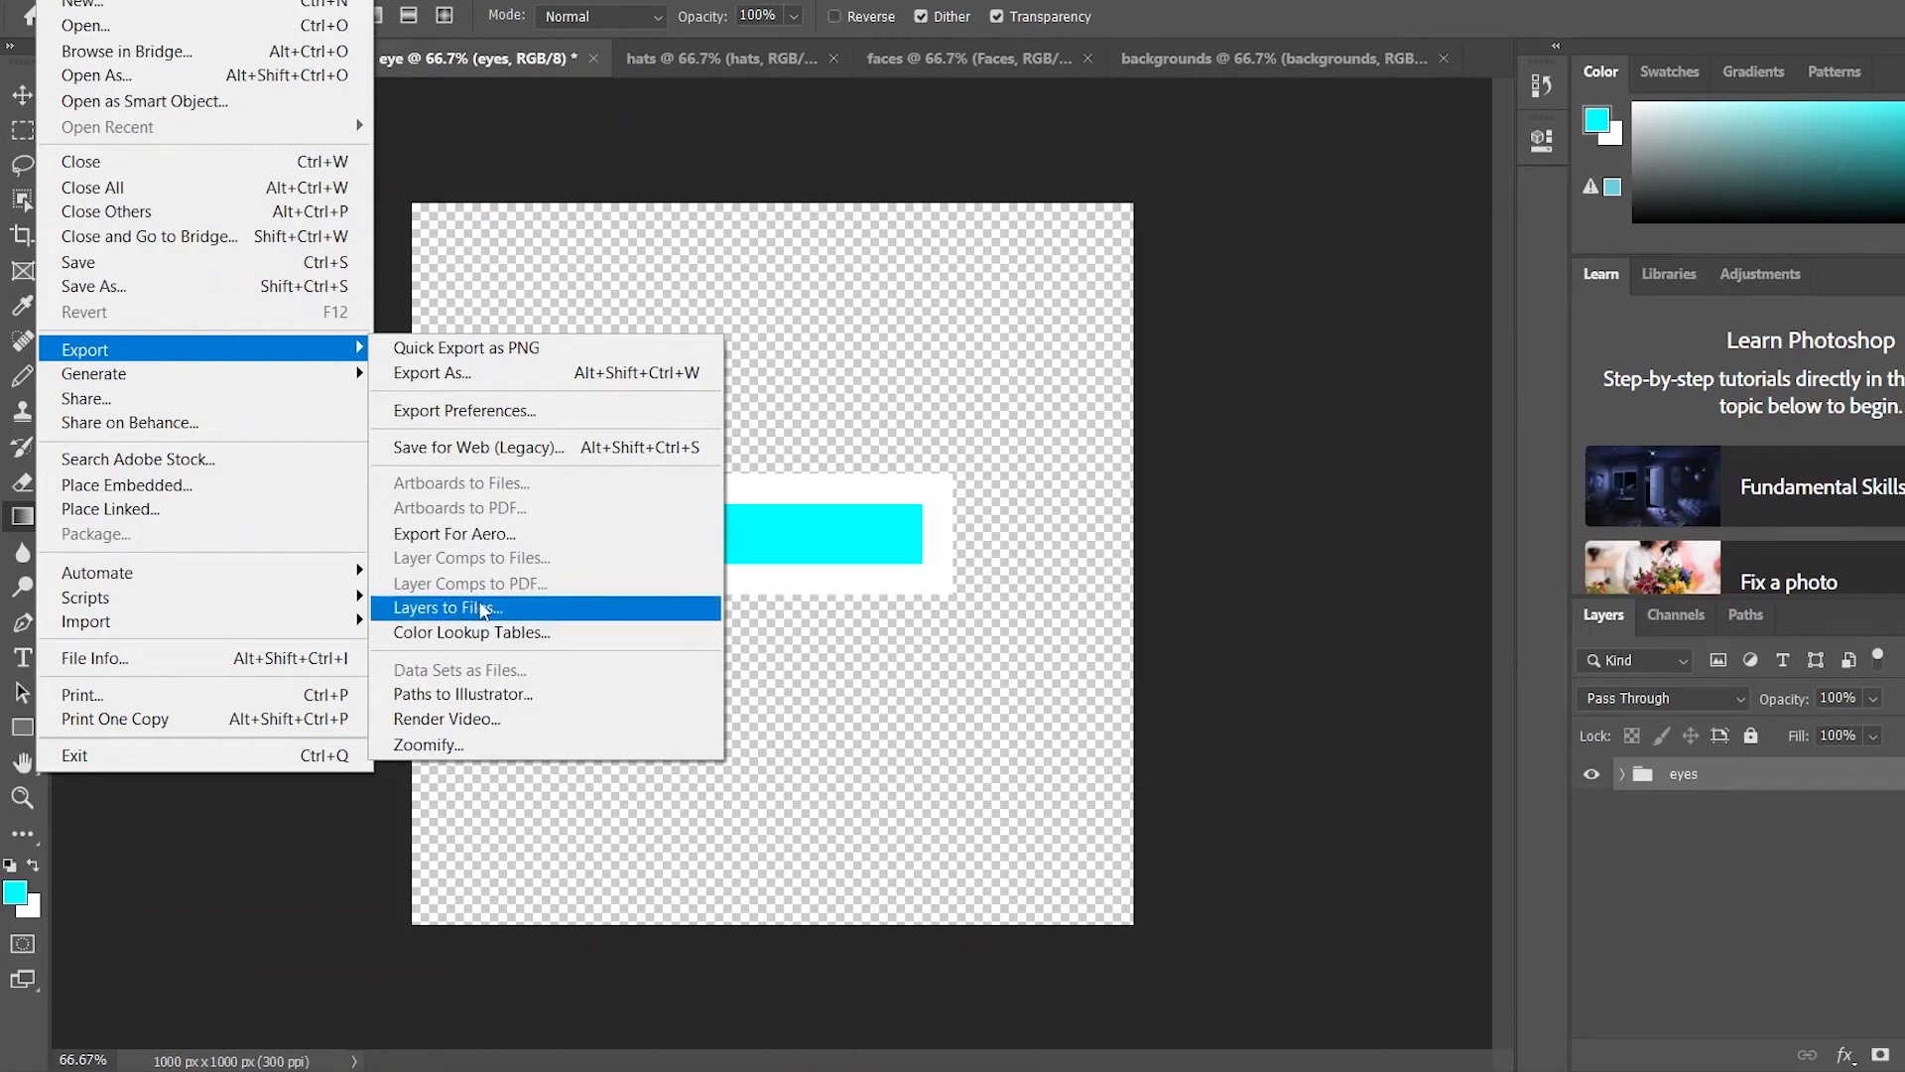
click(483, 609)
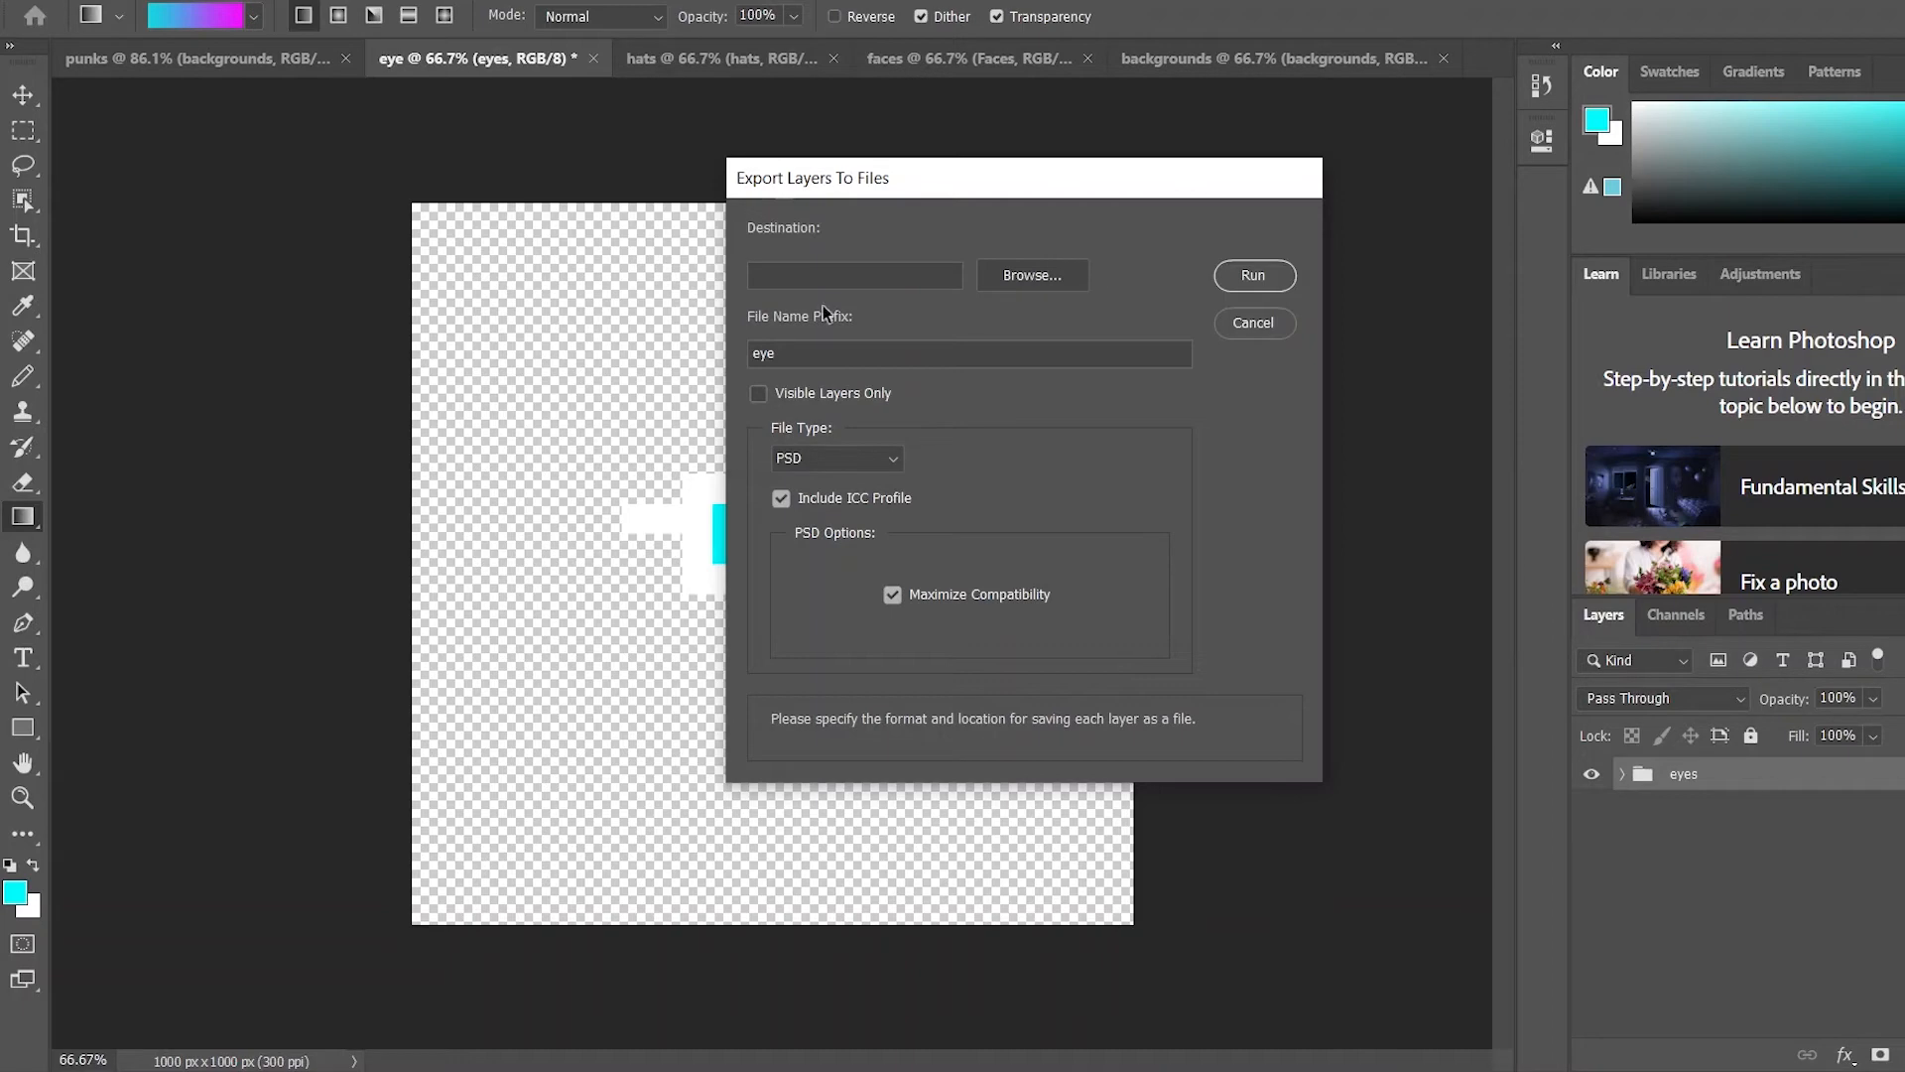
Create a folder named NFTs on the Apps & Games (E:) drive and open it while choosing the export destination
click(1022, 278)
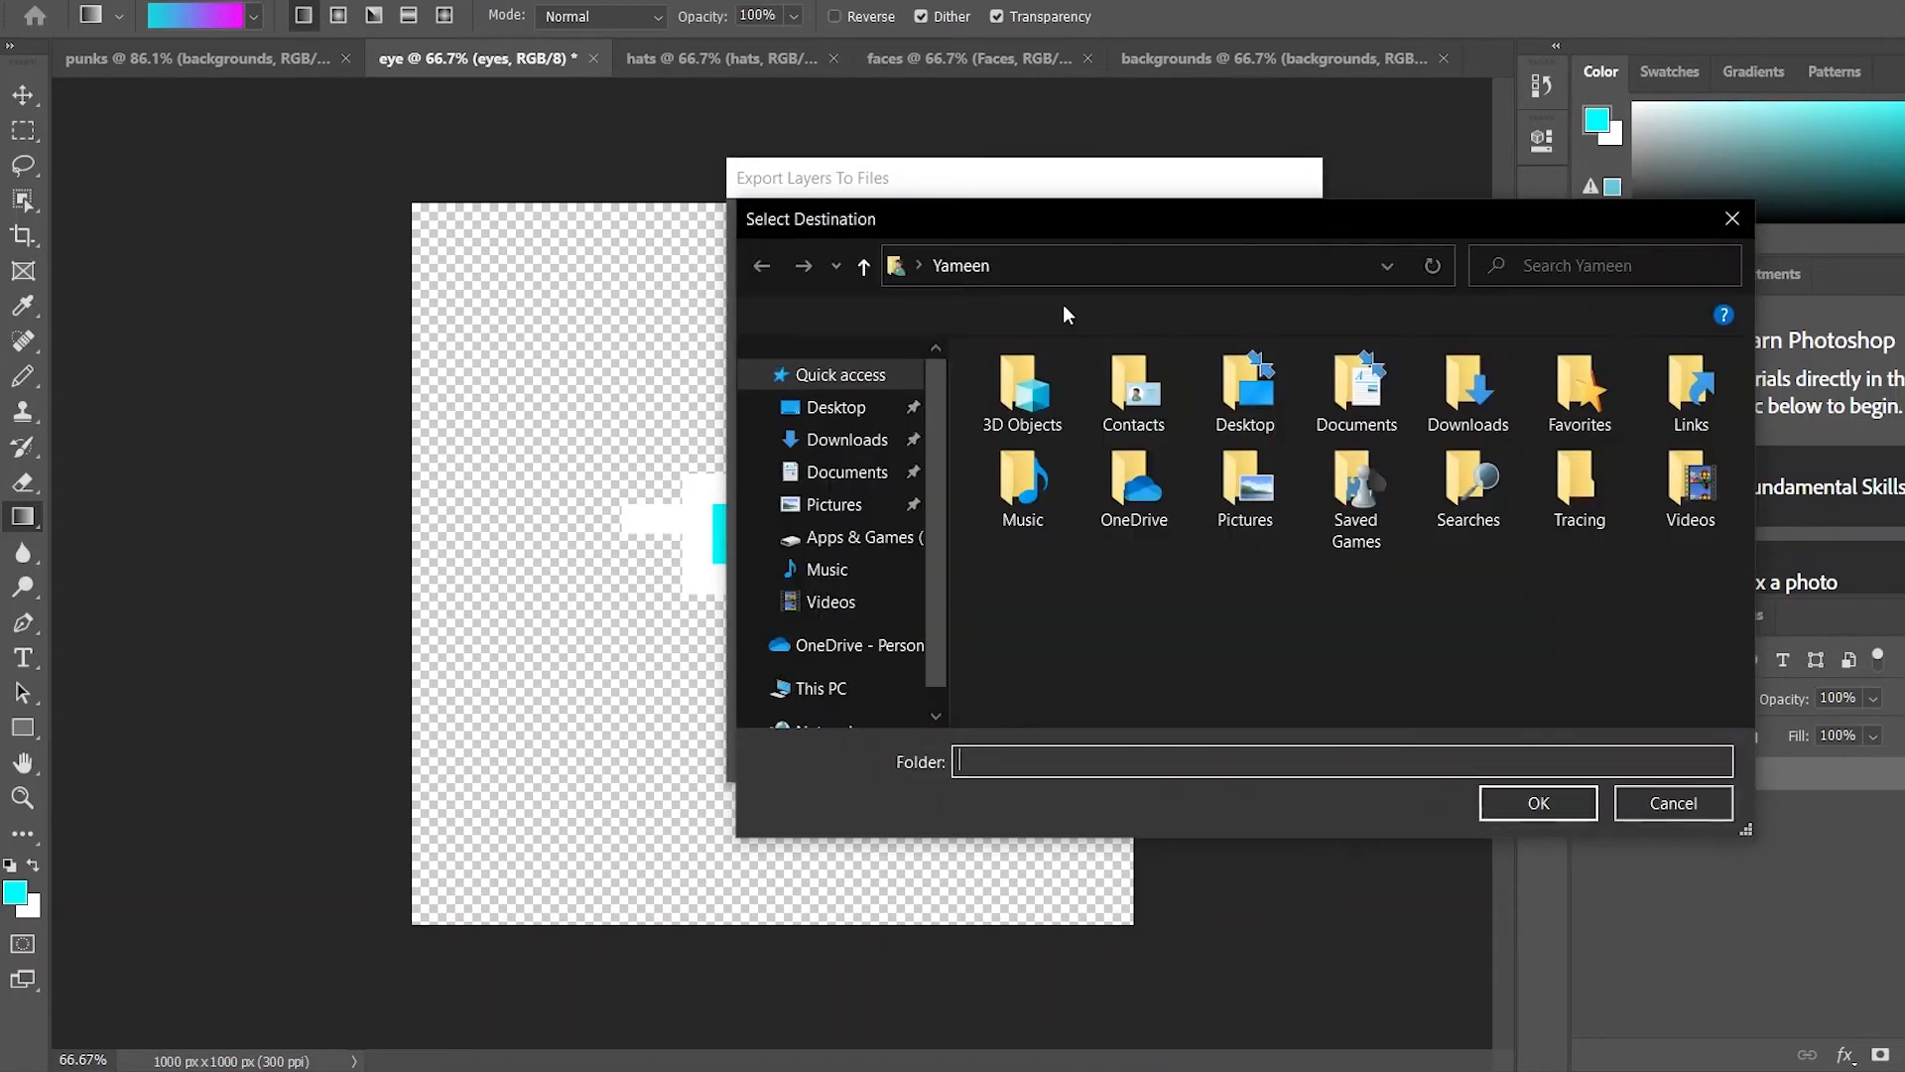
scroll(925, 669, down, 1)
click(821, 634)
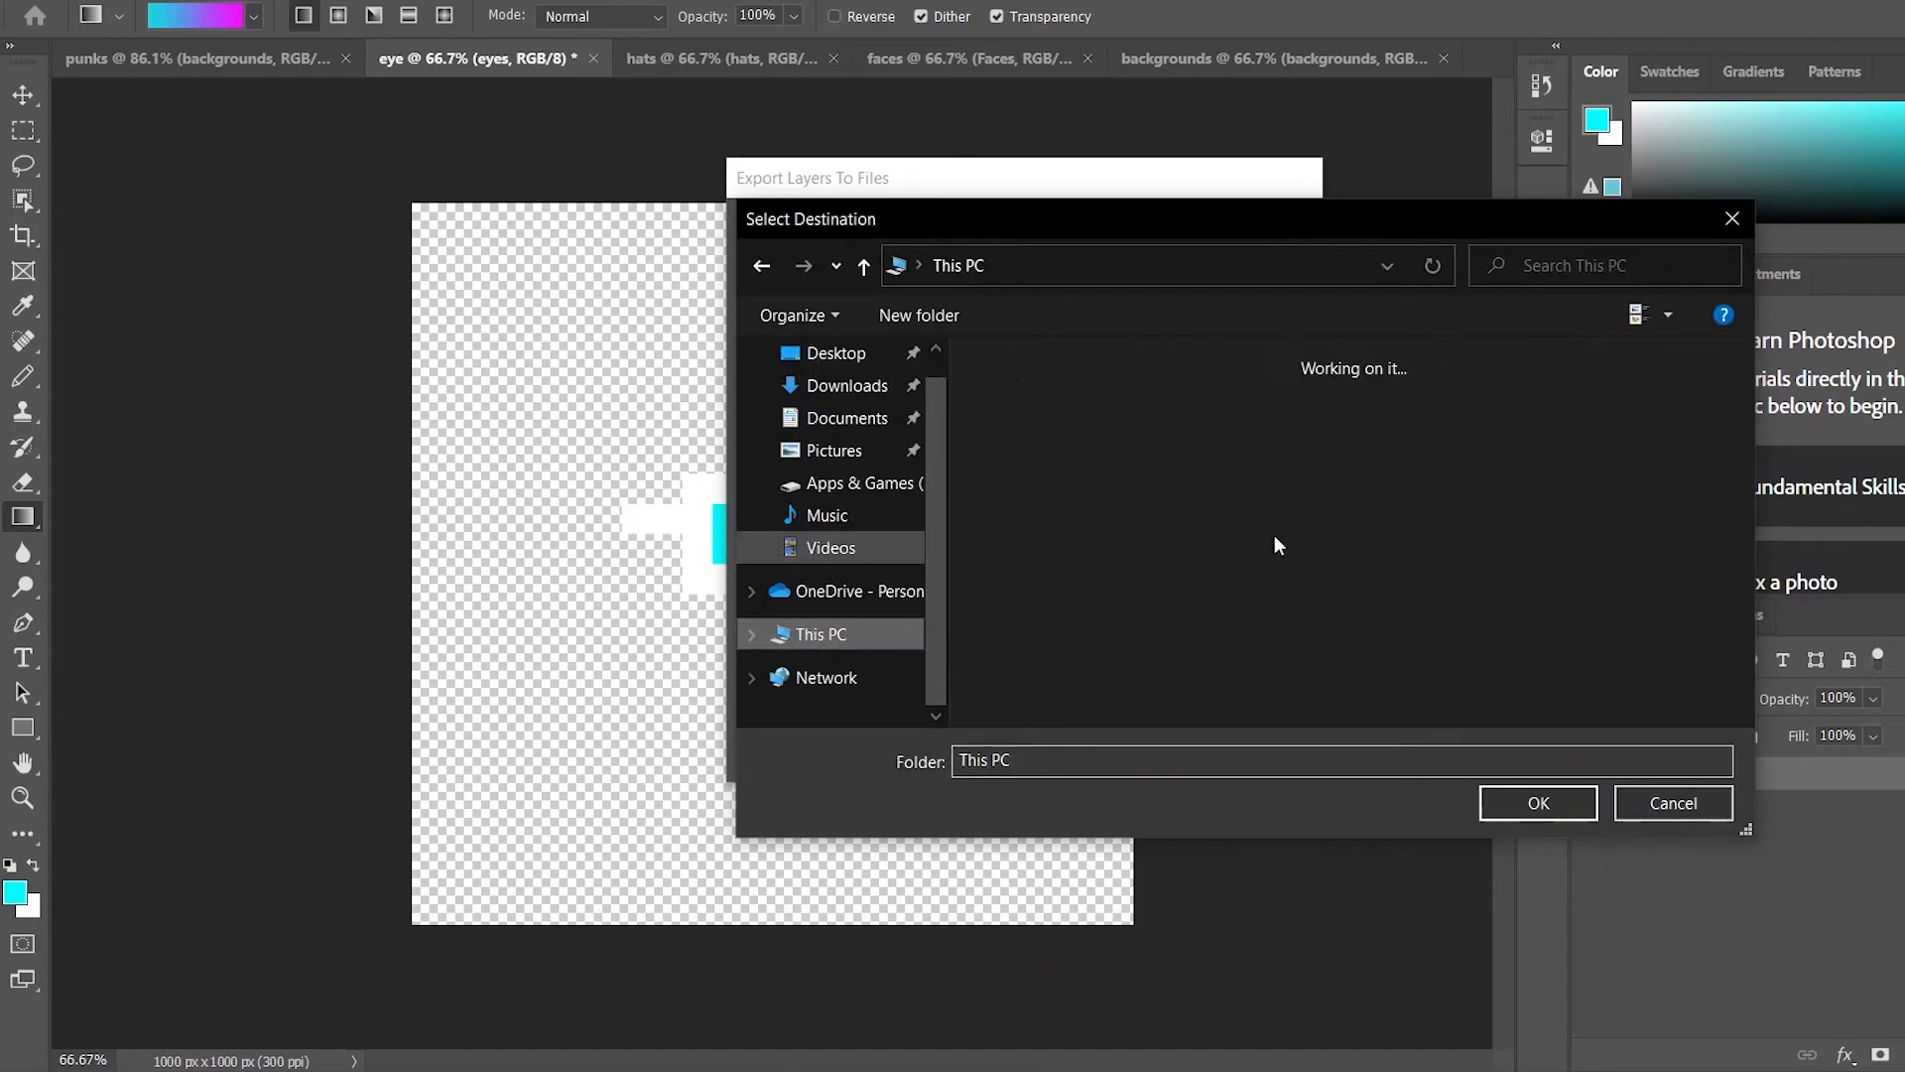
scroll(1426, 692, down, 1)
double_click(1426, 691)
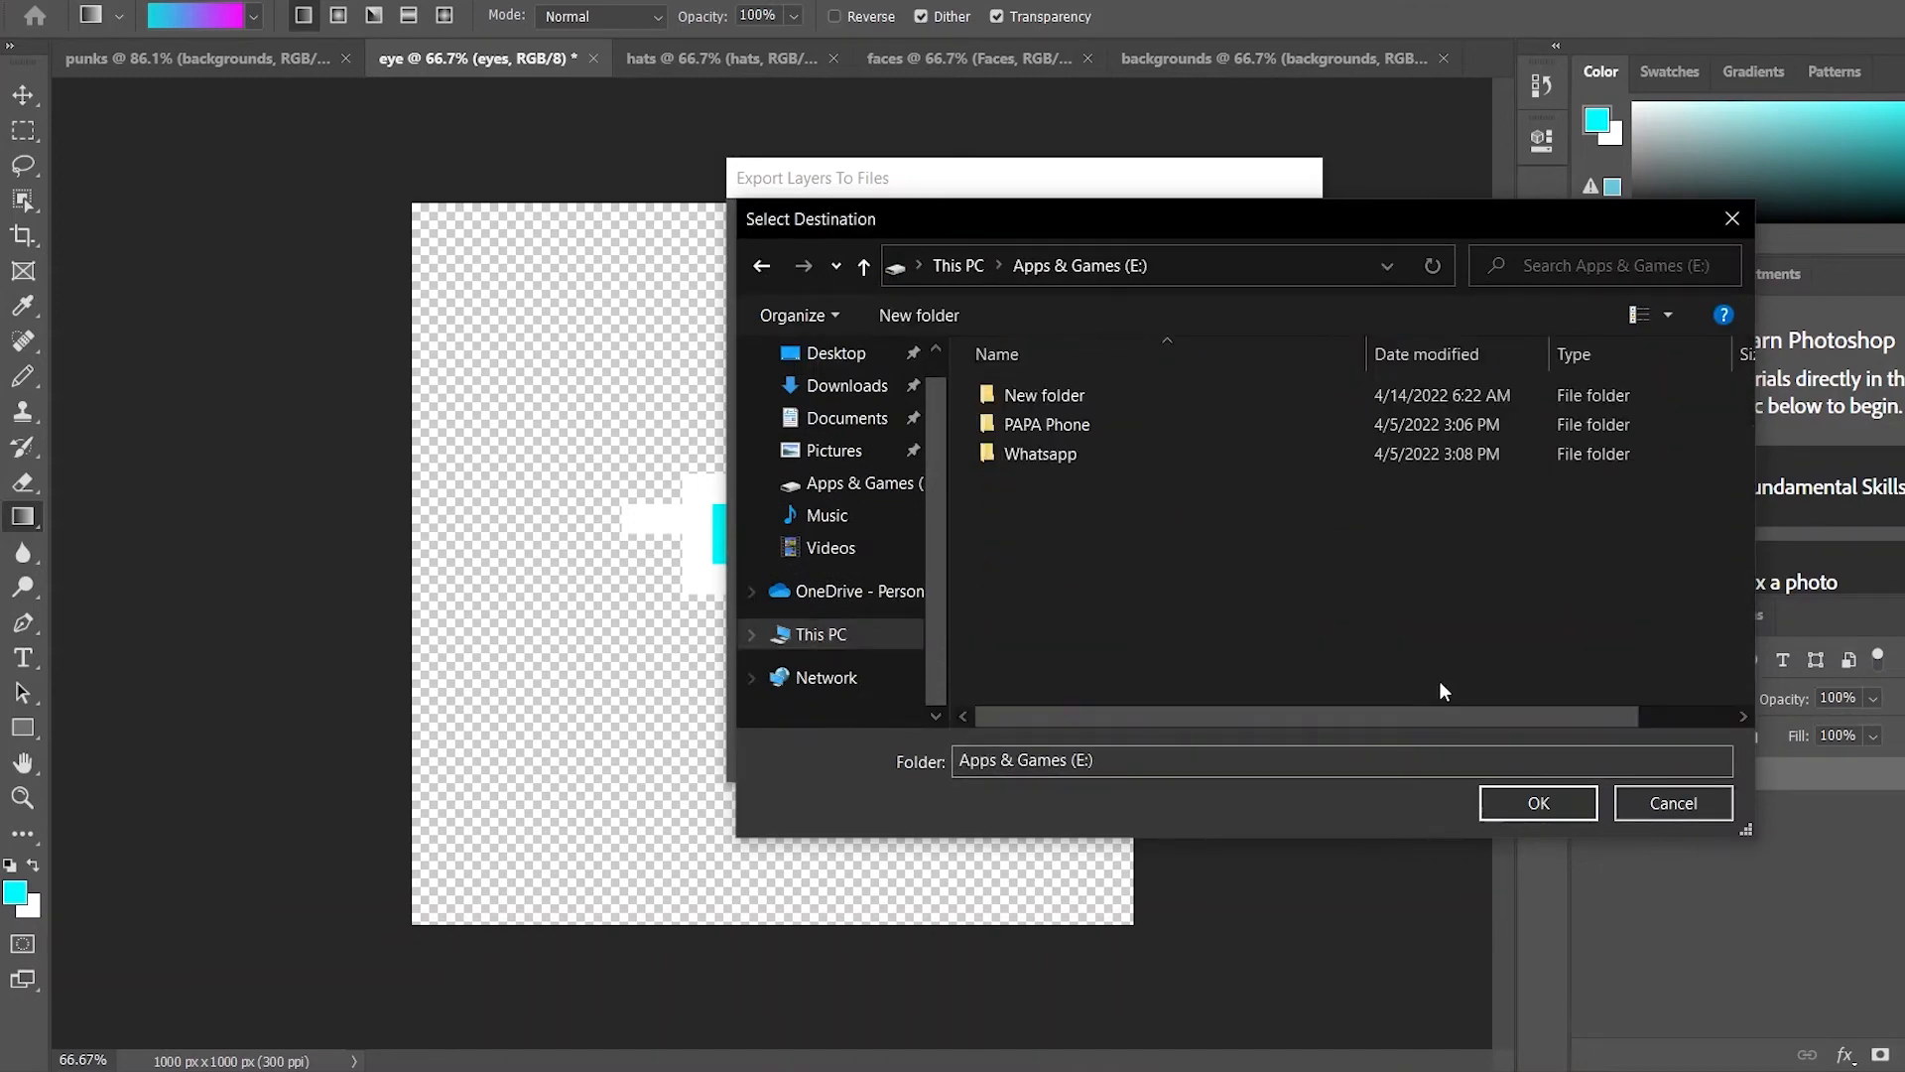
right_click(1145, 536)
mouse_move(1276, 804)
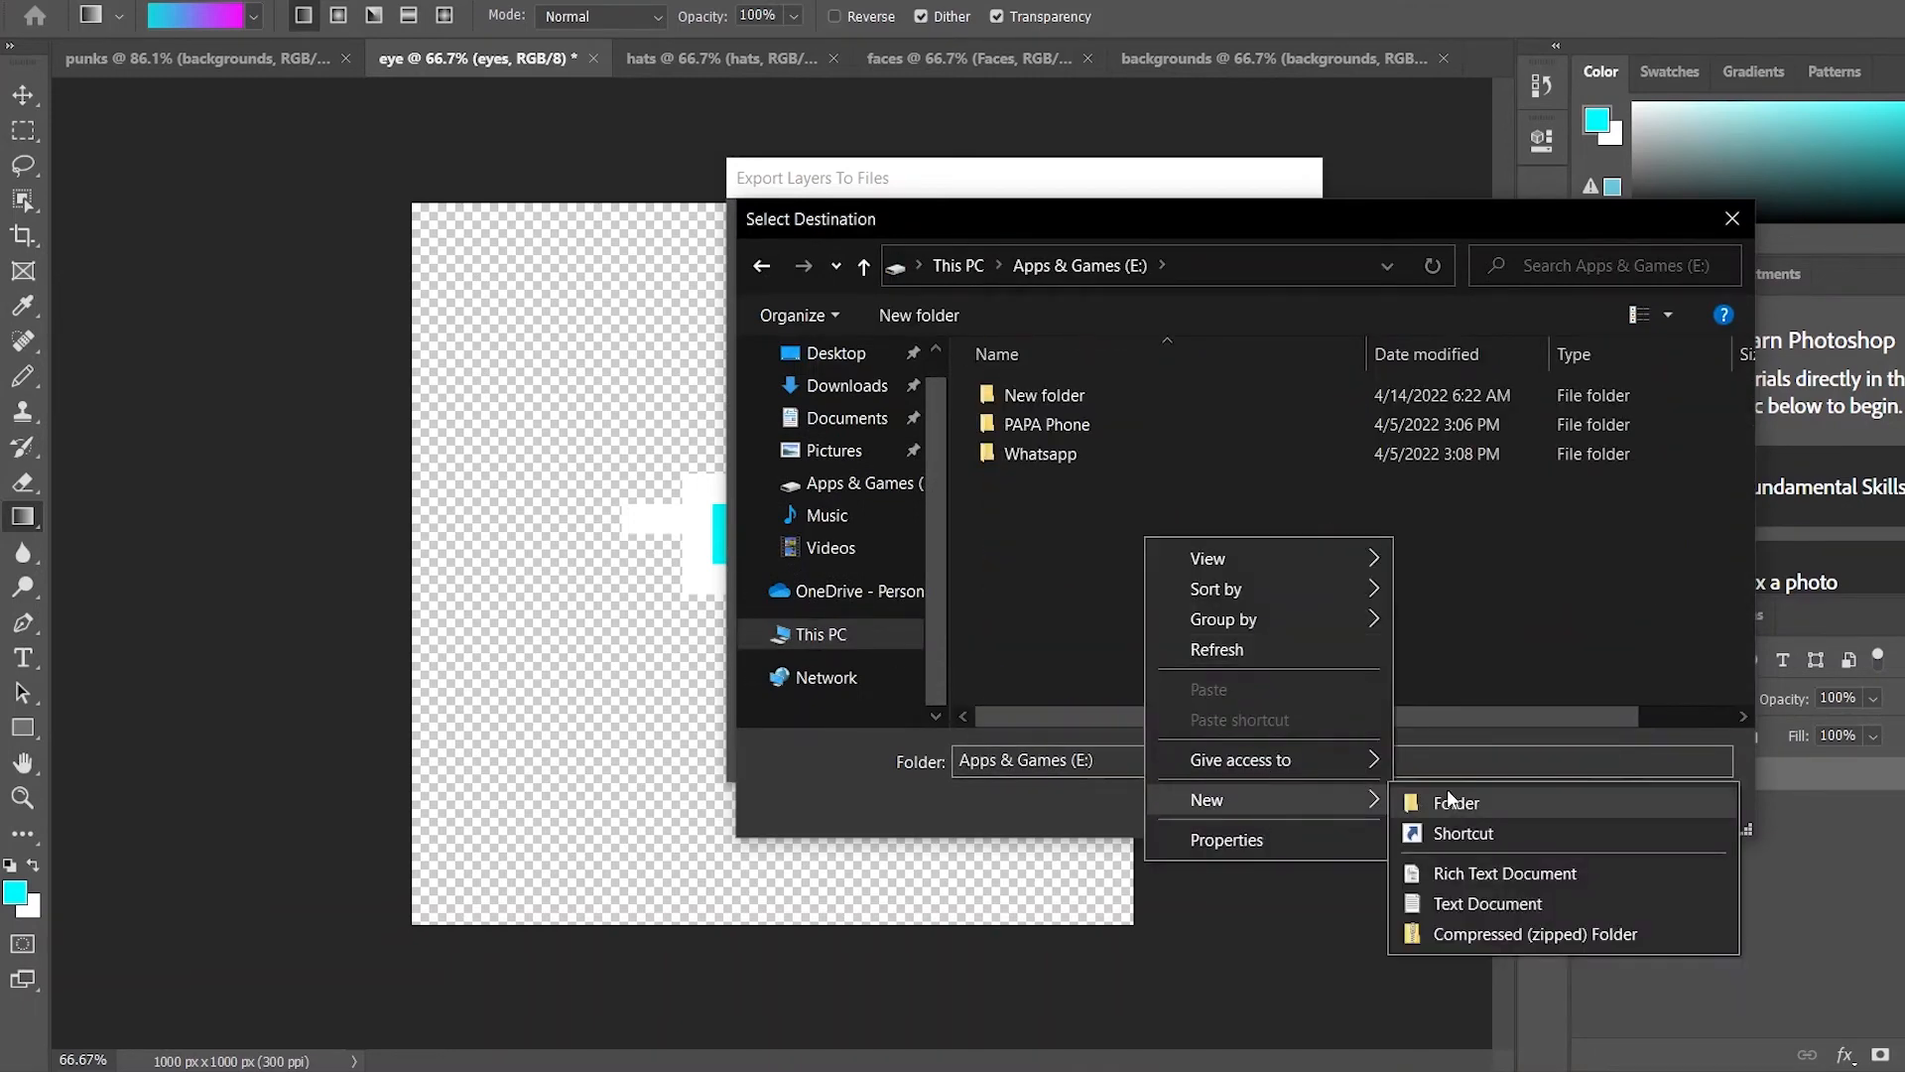
click(1567, 794)
text(NFTs)
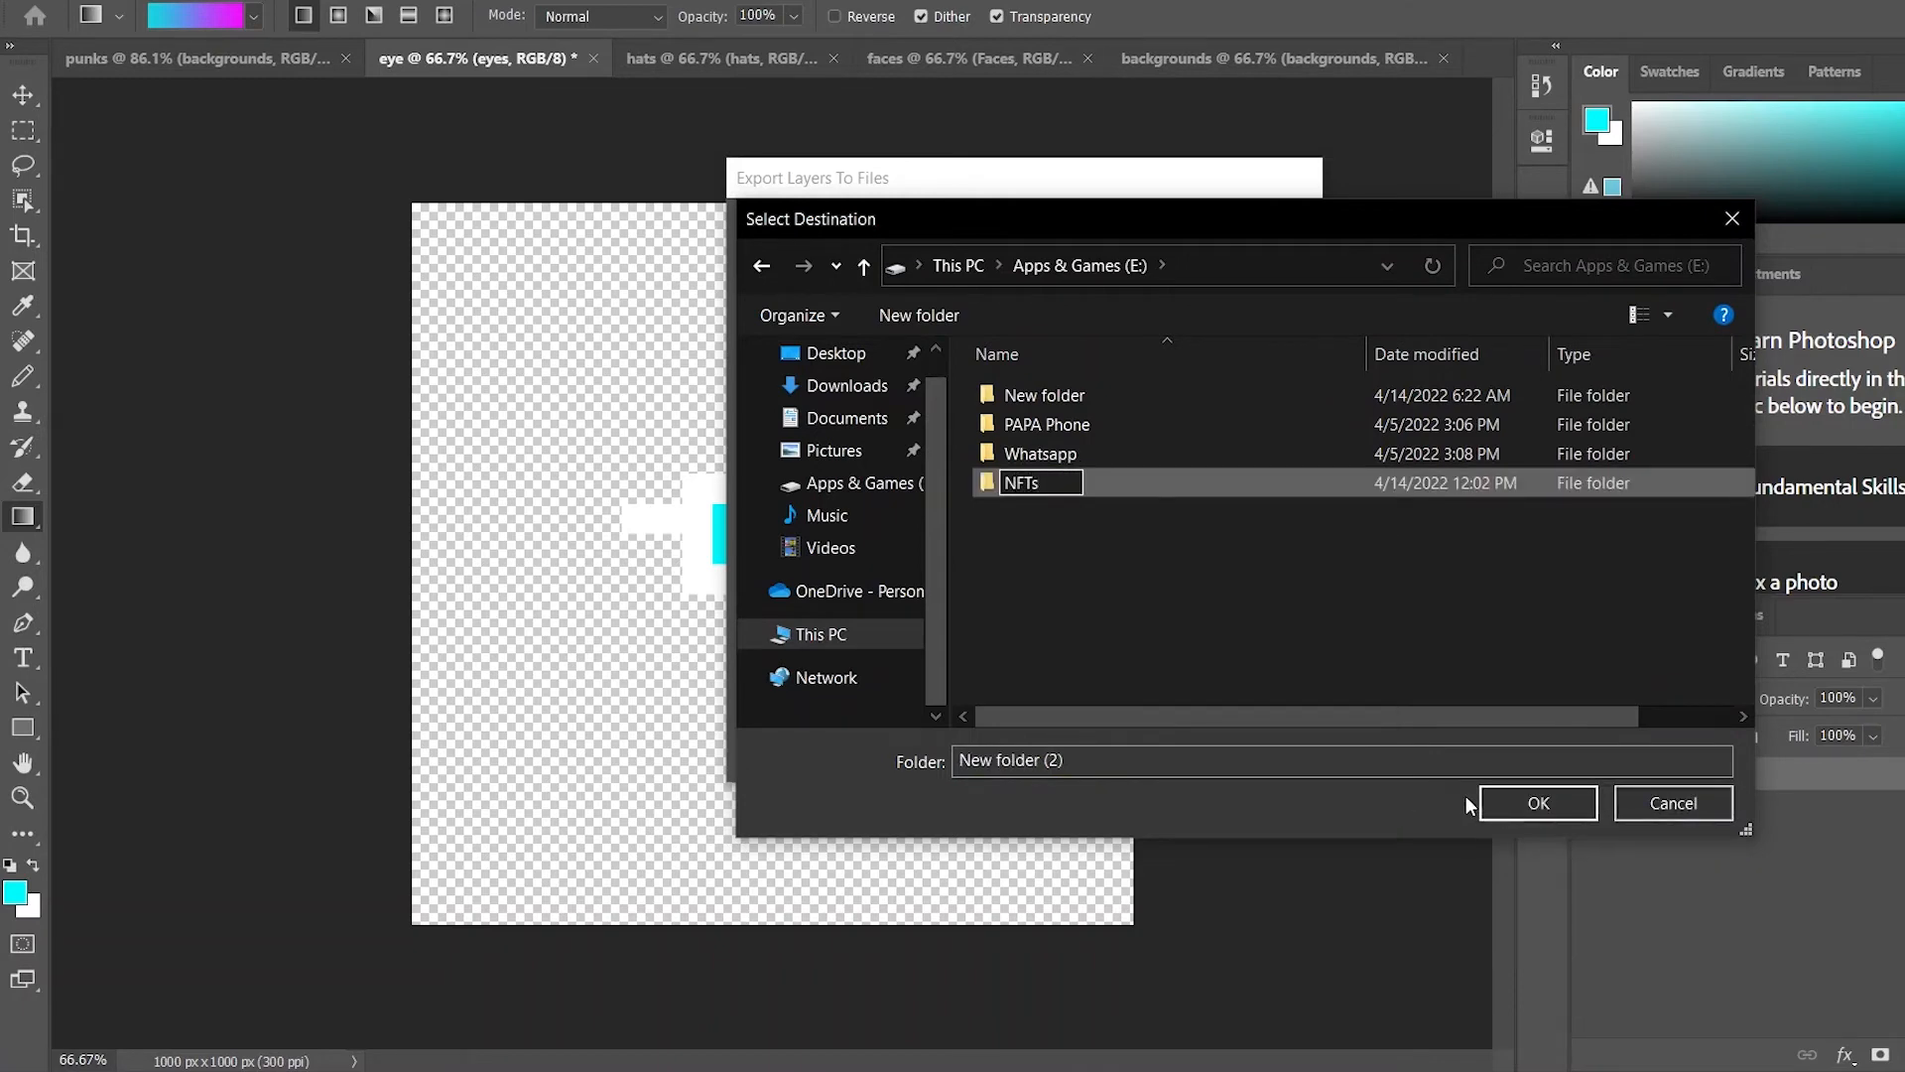
key(Return)
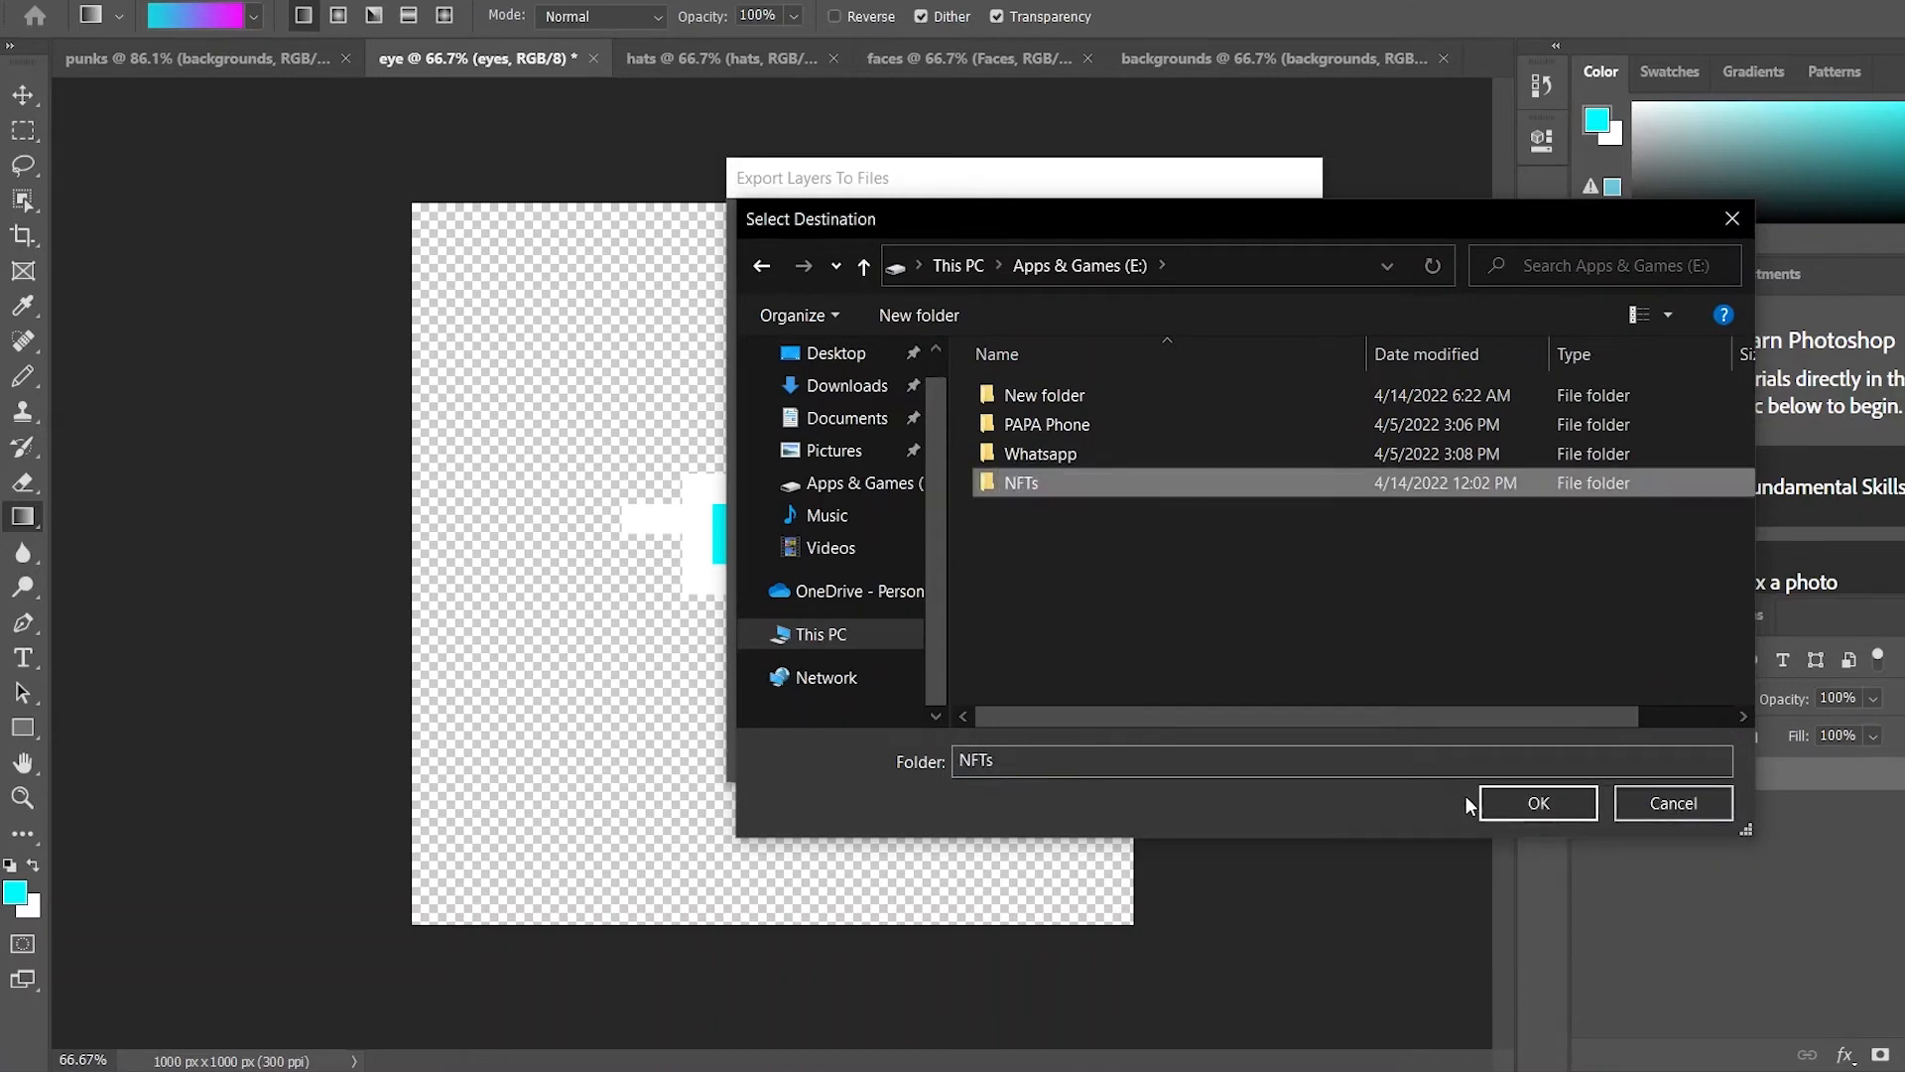
key(Return)
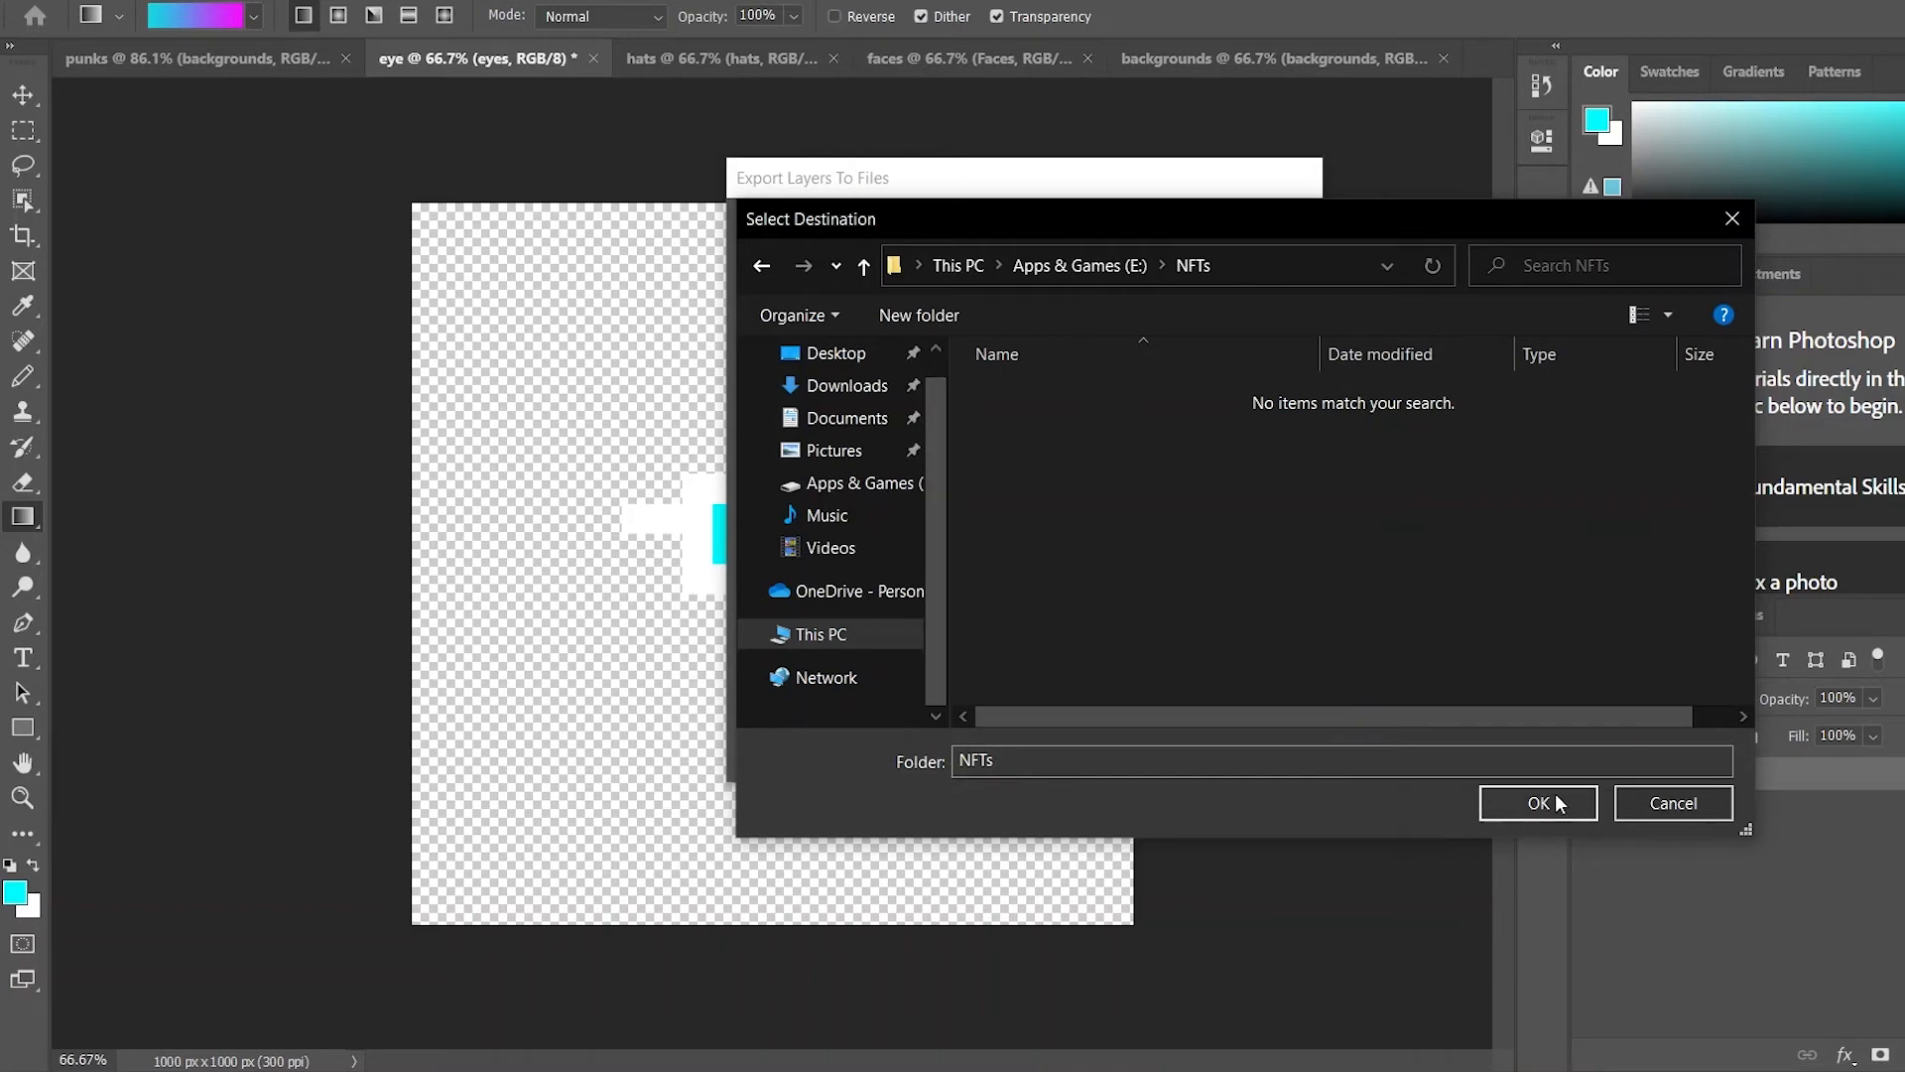
Create a folder named eyes inside the NFTs folder and choose it as the export destination
right_click(1317, 582)
mouse_move(1410, 875)
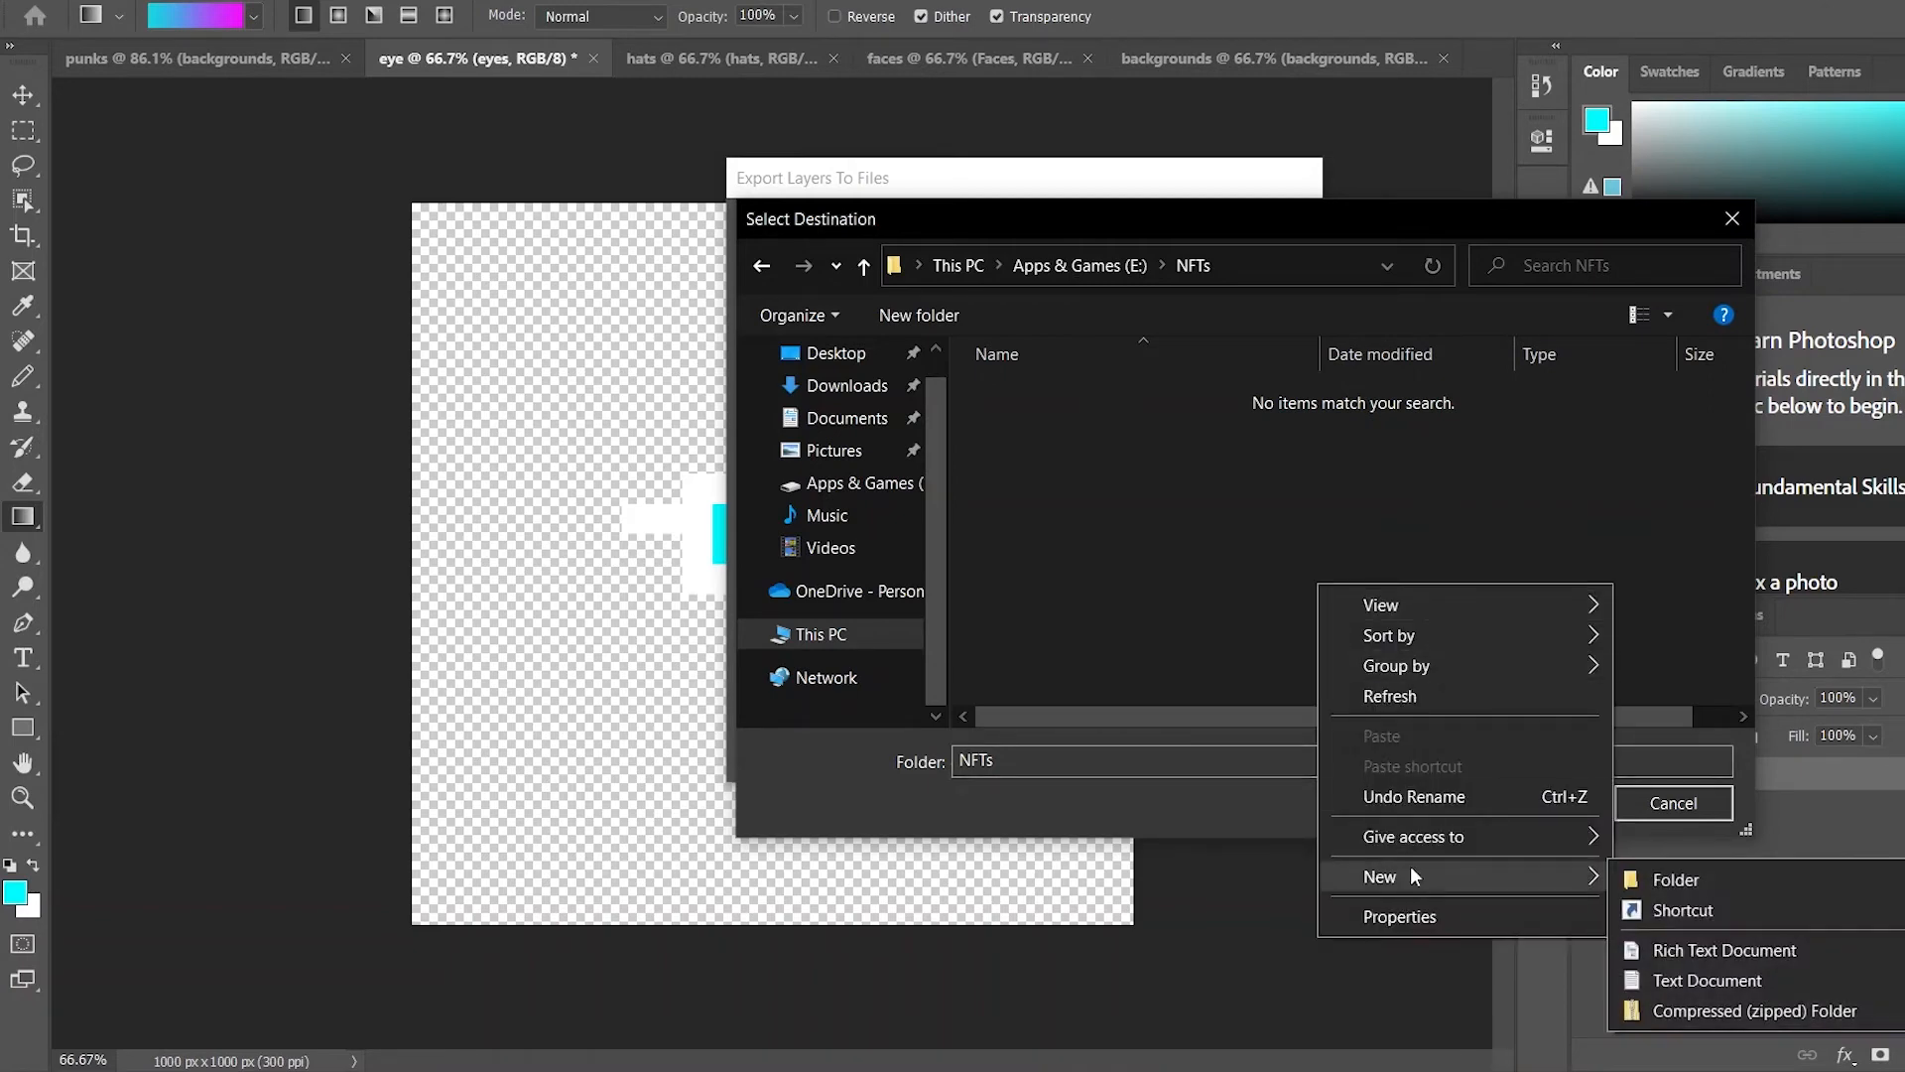
click(1685, 878)
text(eyes)
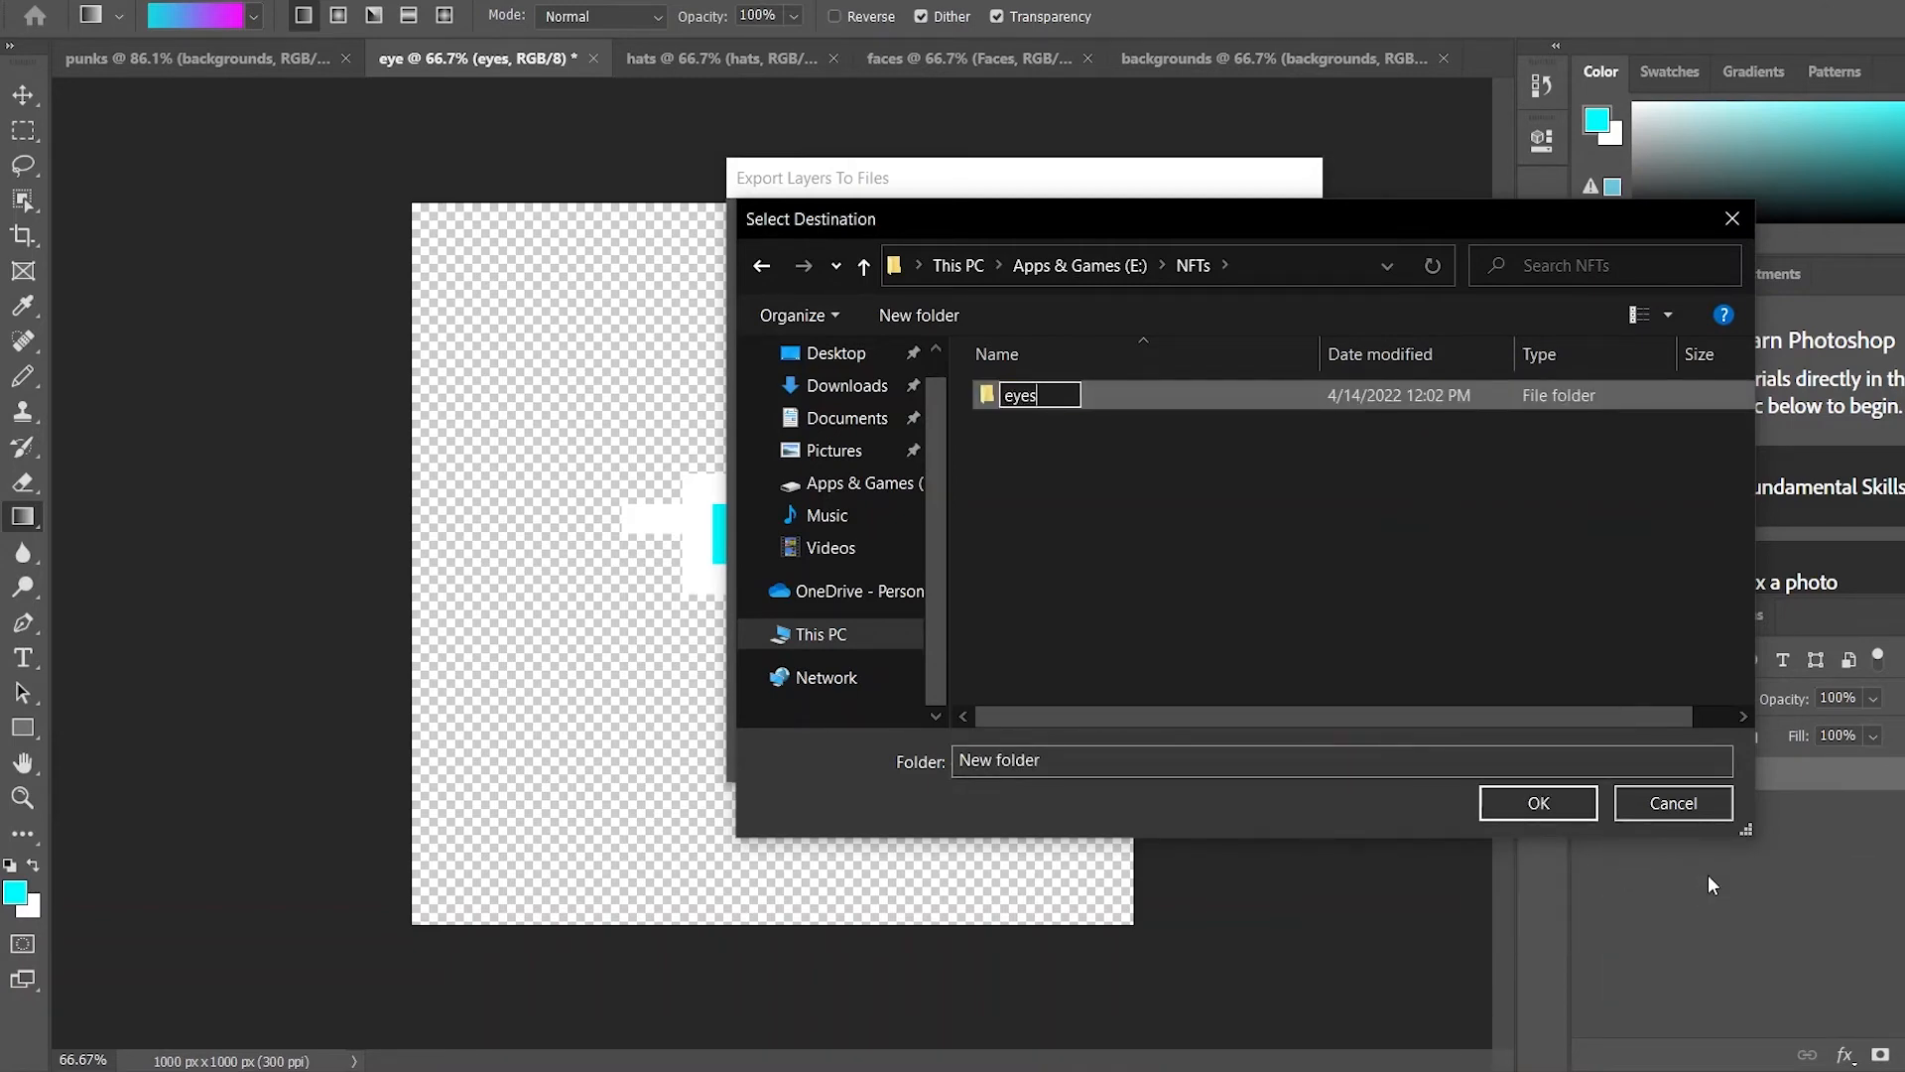
key(Return)
click(1582, 818)
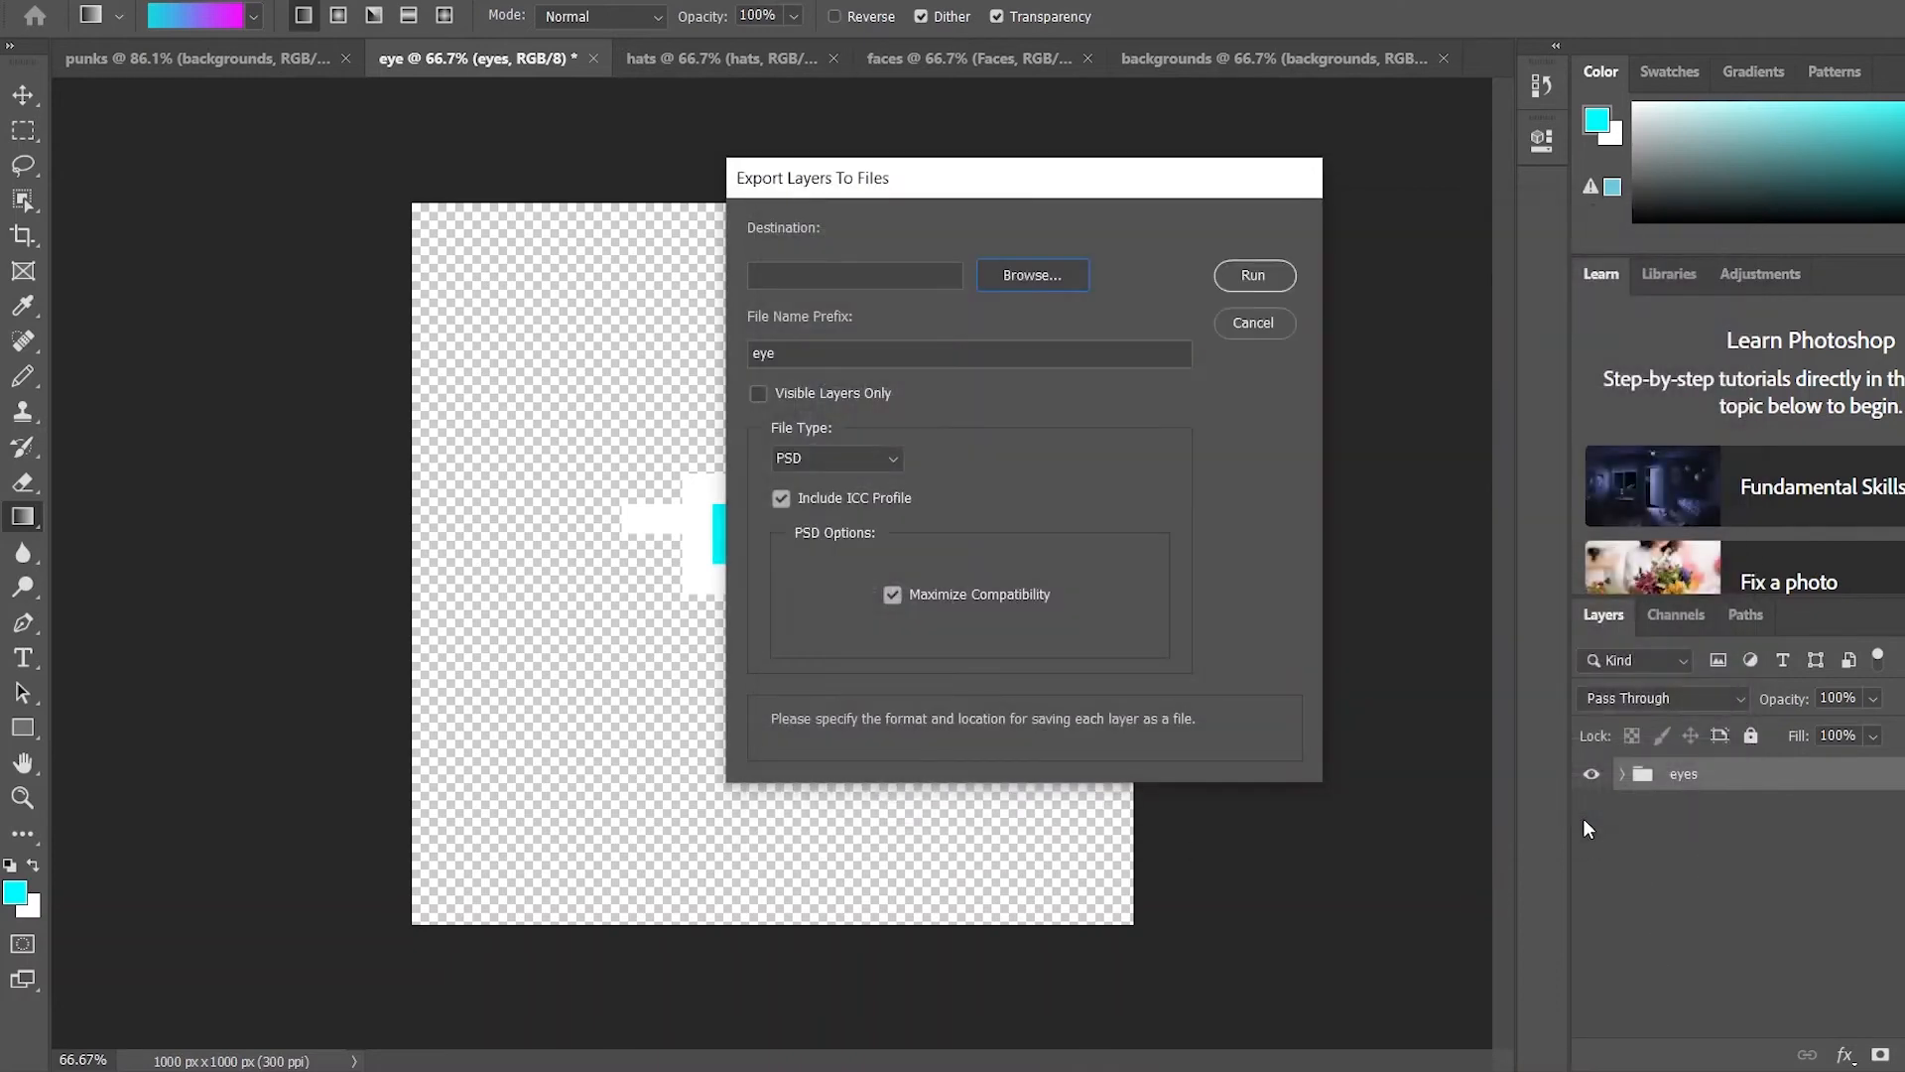
Set the export file type to PNG-24 with transparency on and layer trimming off, and run the export
click(842, 465)
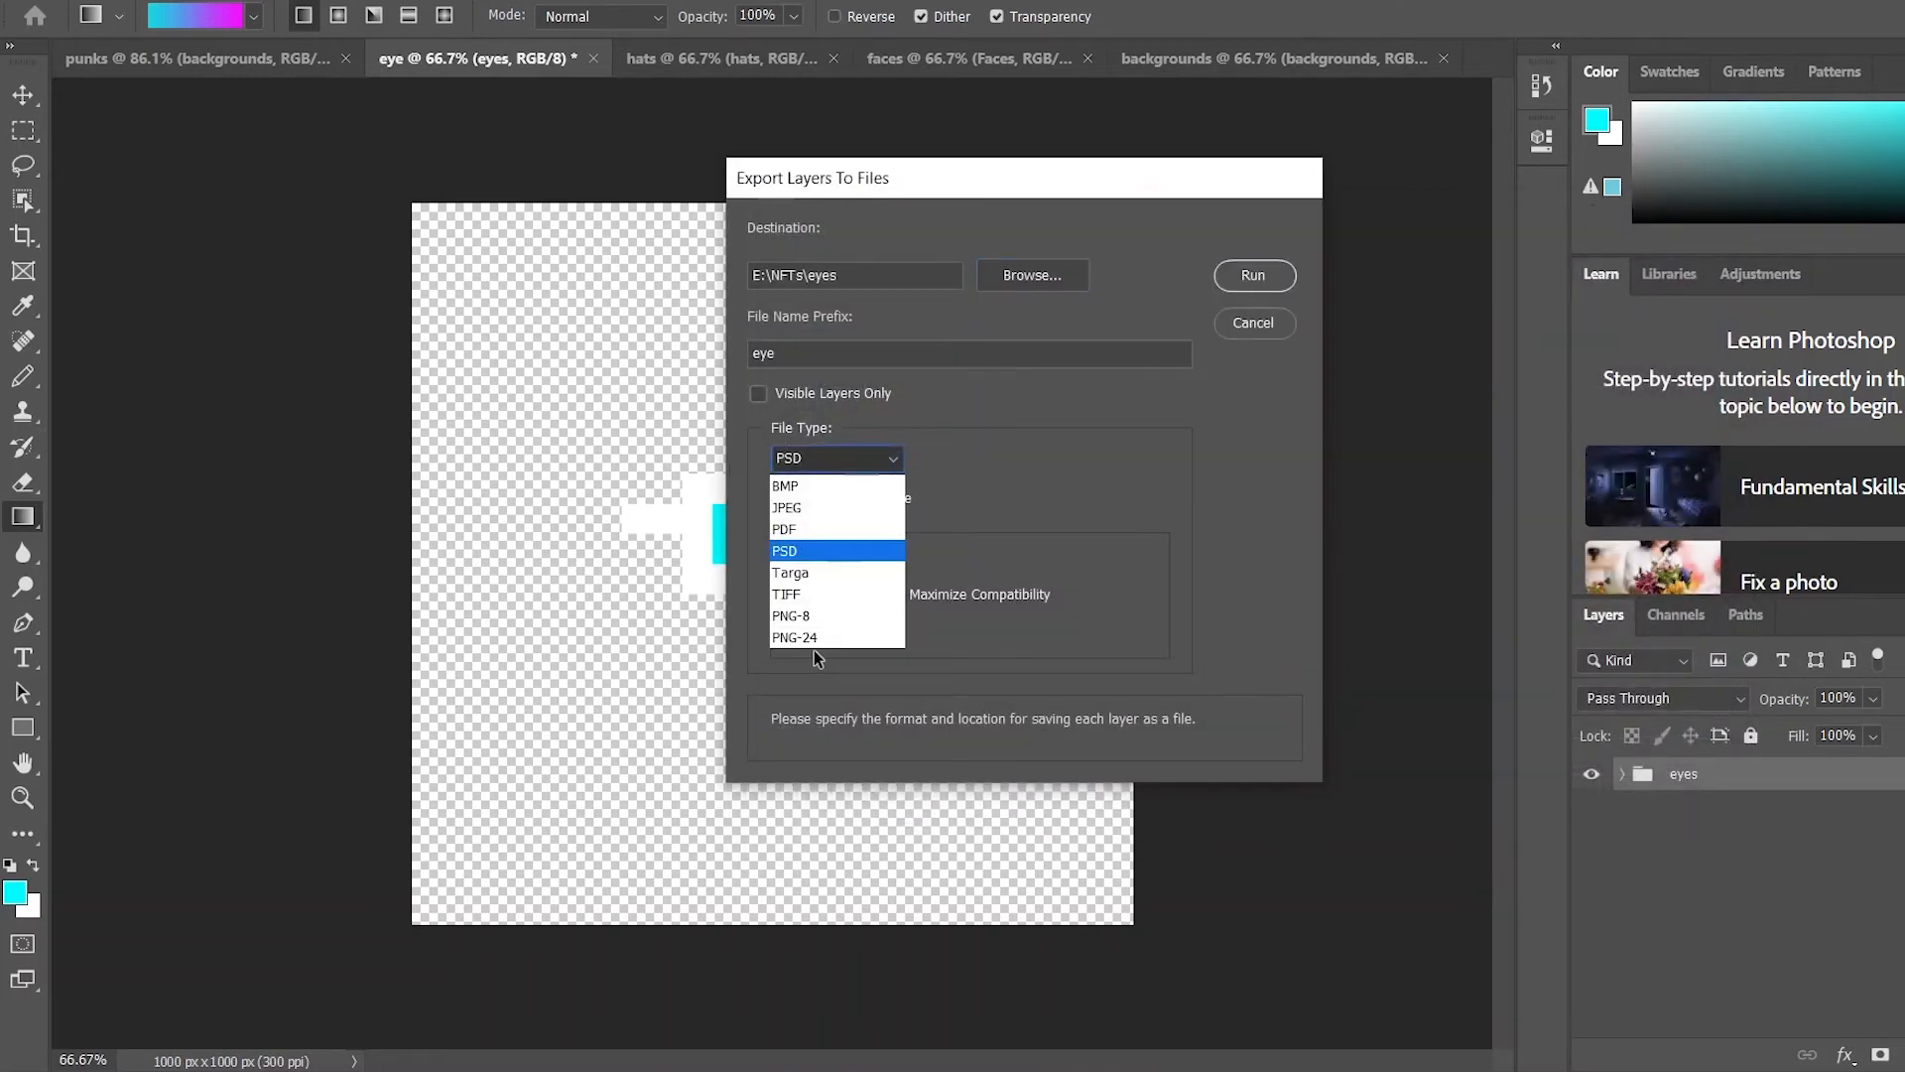
click(811, 640)
click(837, 458)
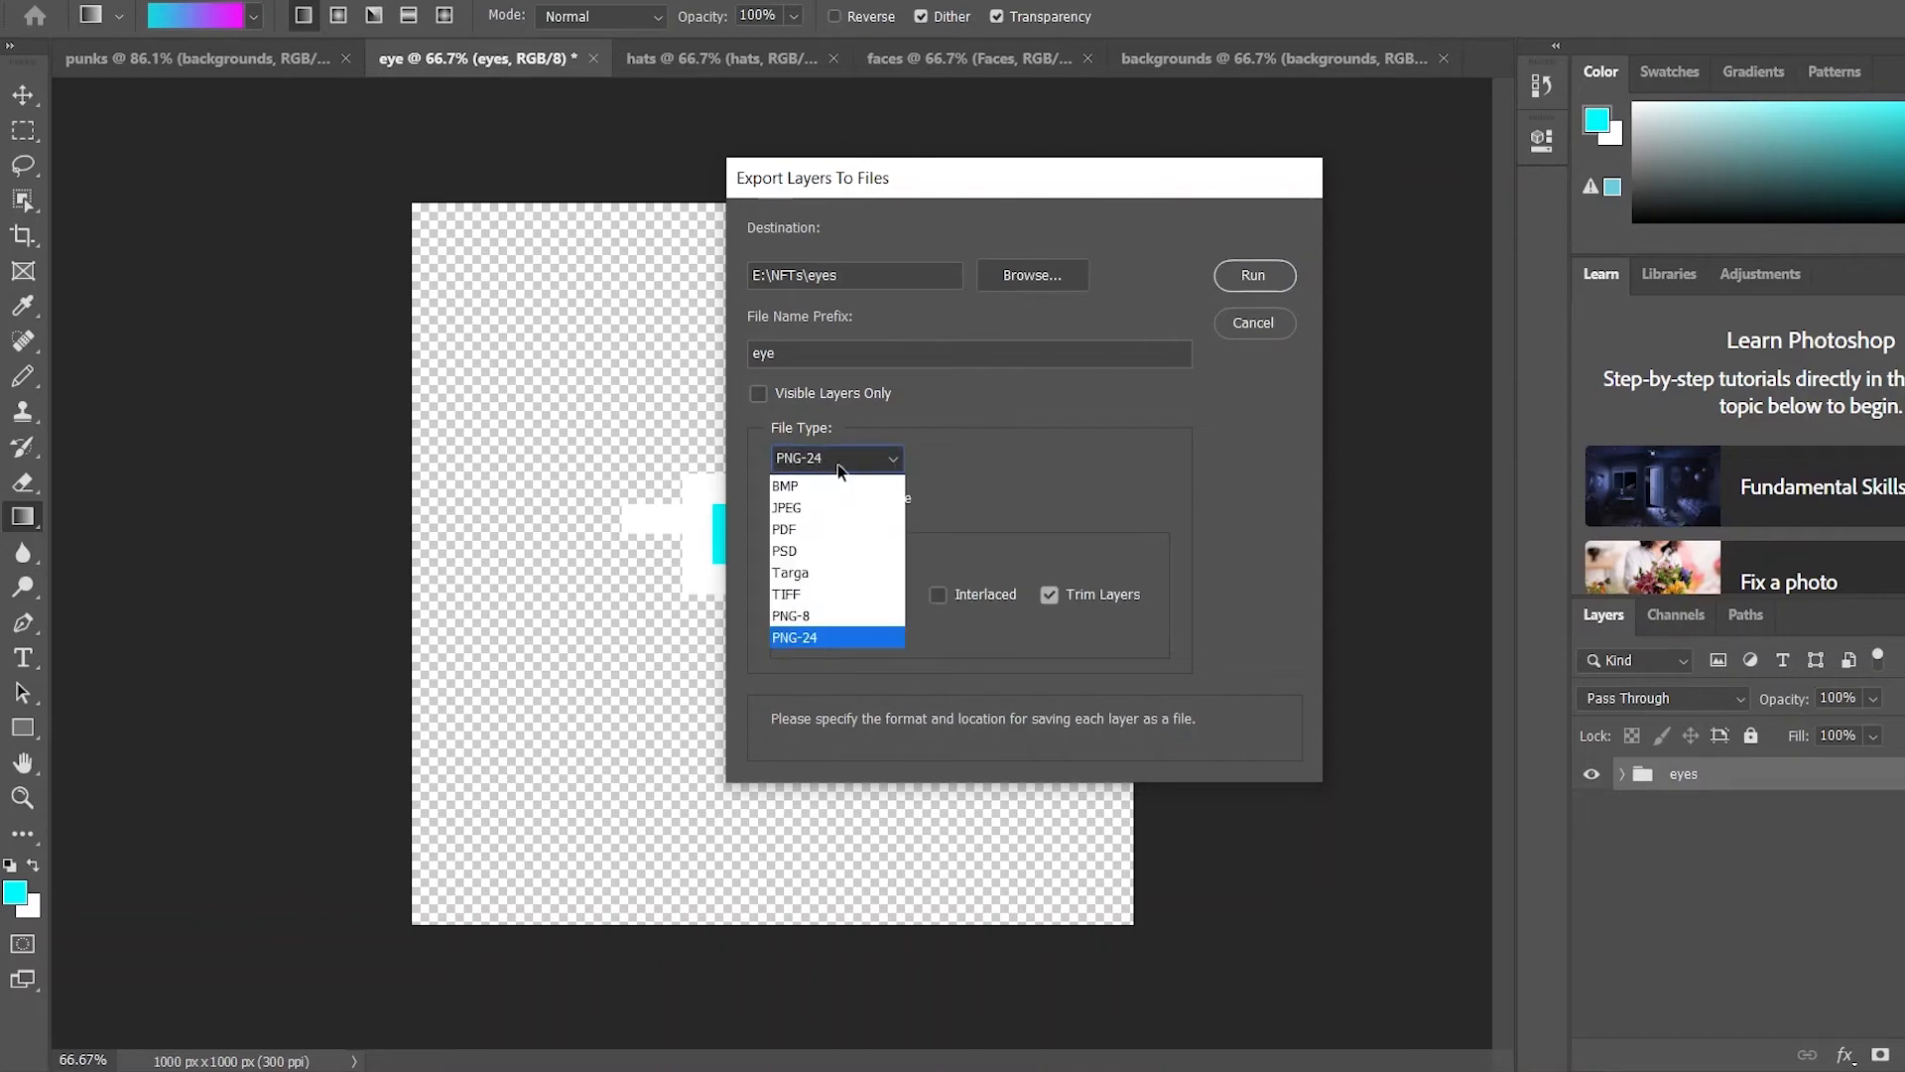
click(818, 641)
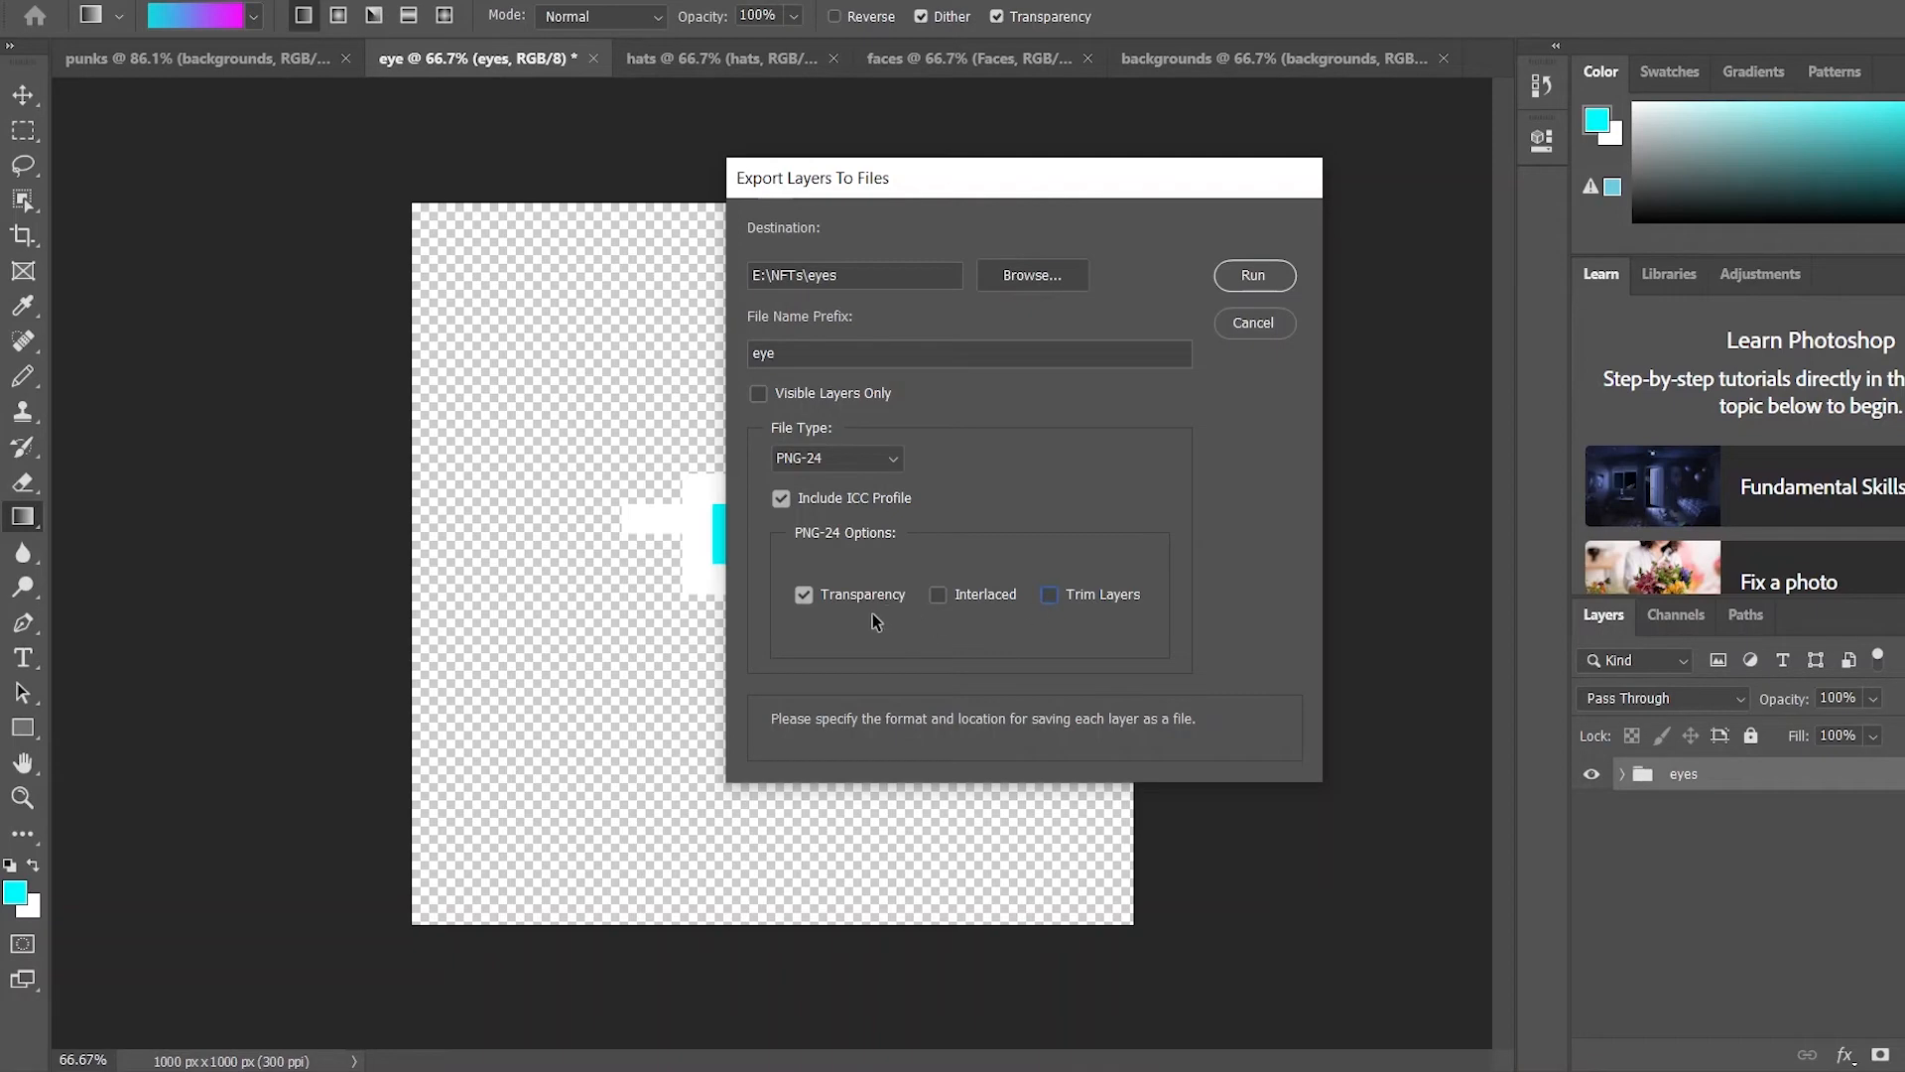
click(1244, 277)
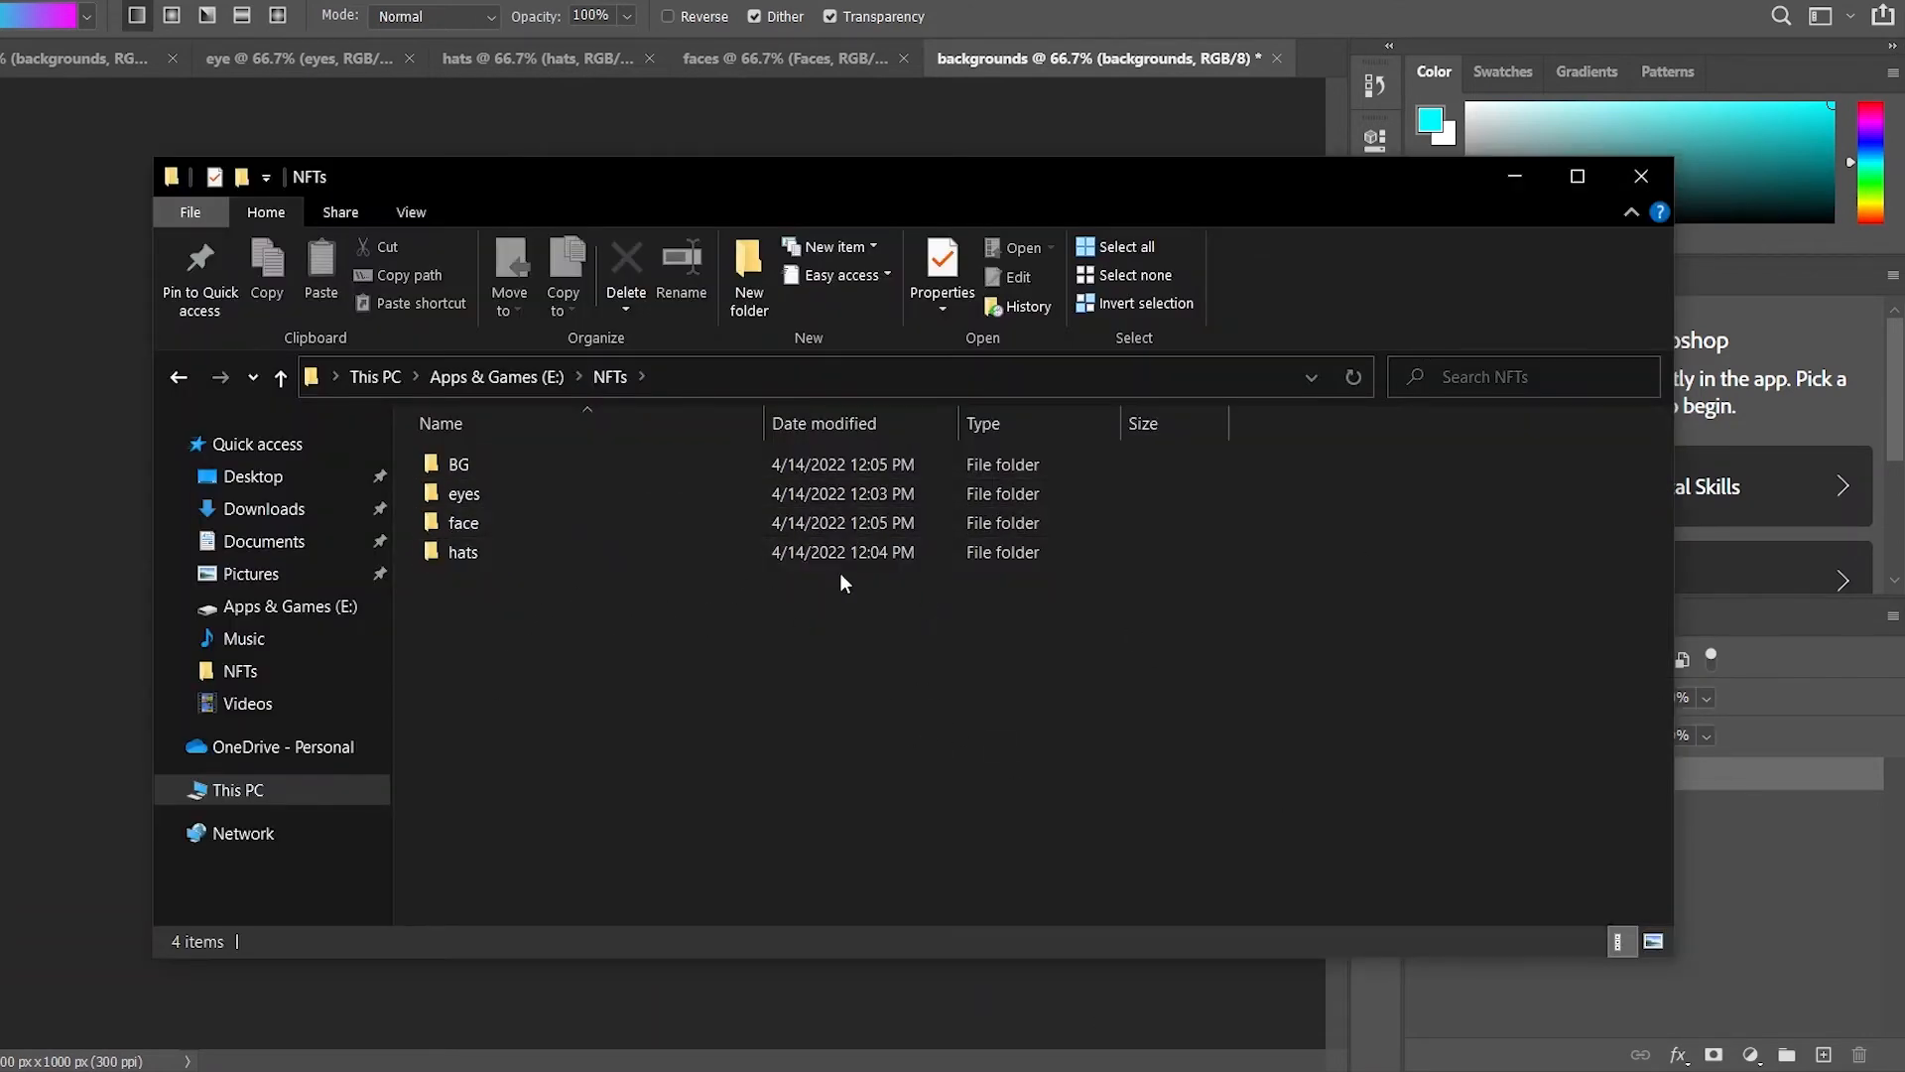
In File Explorer, check the exported images in the hats, face, eyes and BG folders, and minimize the window
double_click(496, 556)
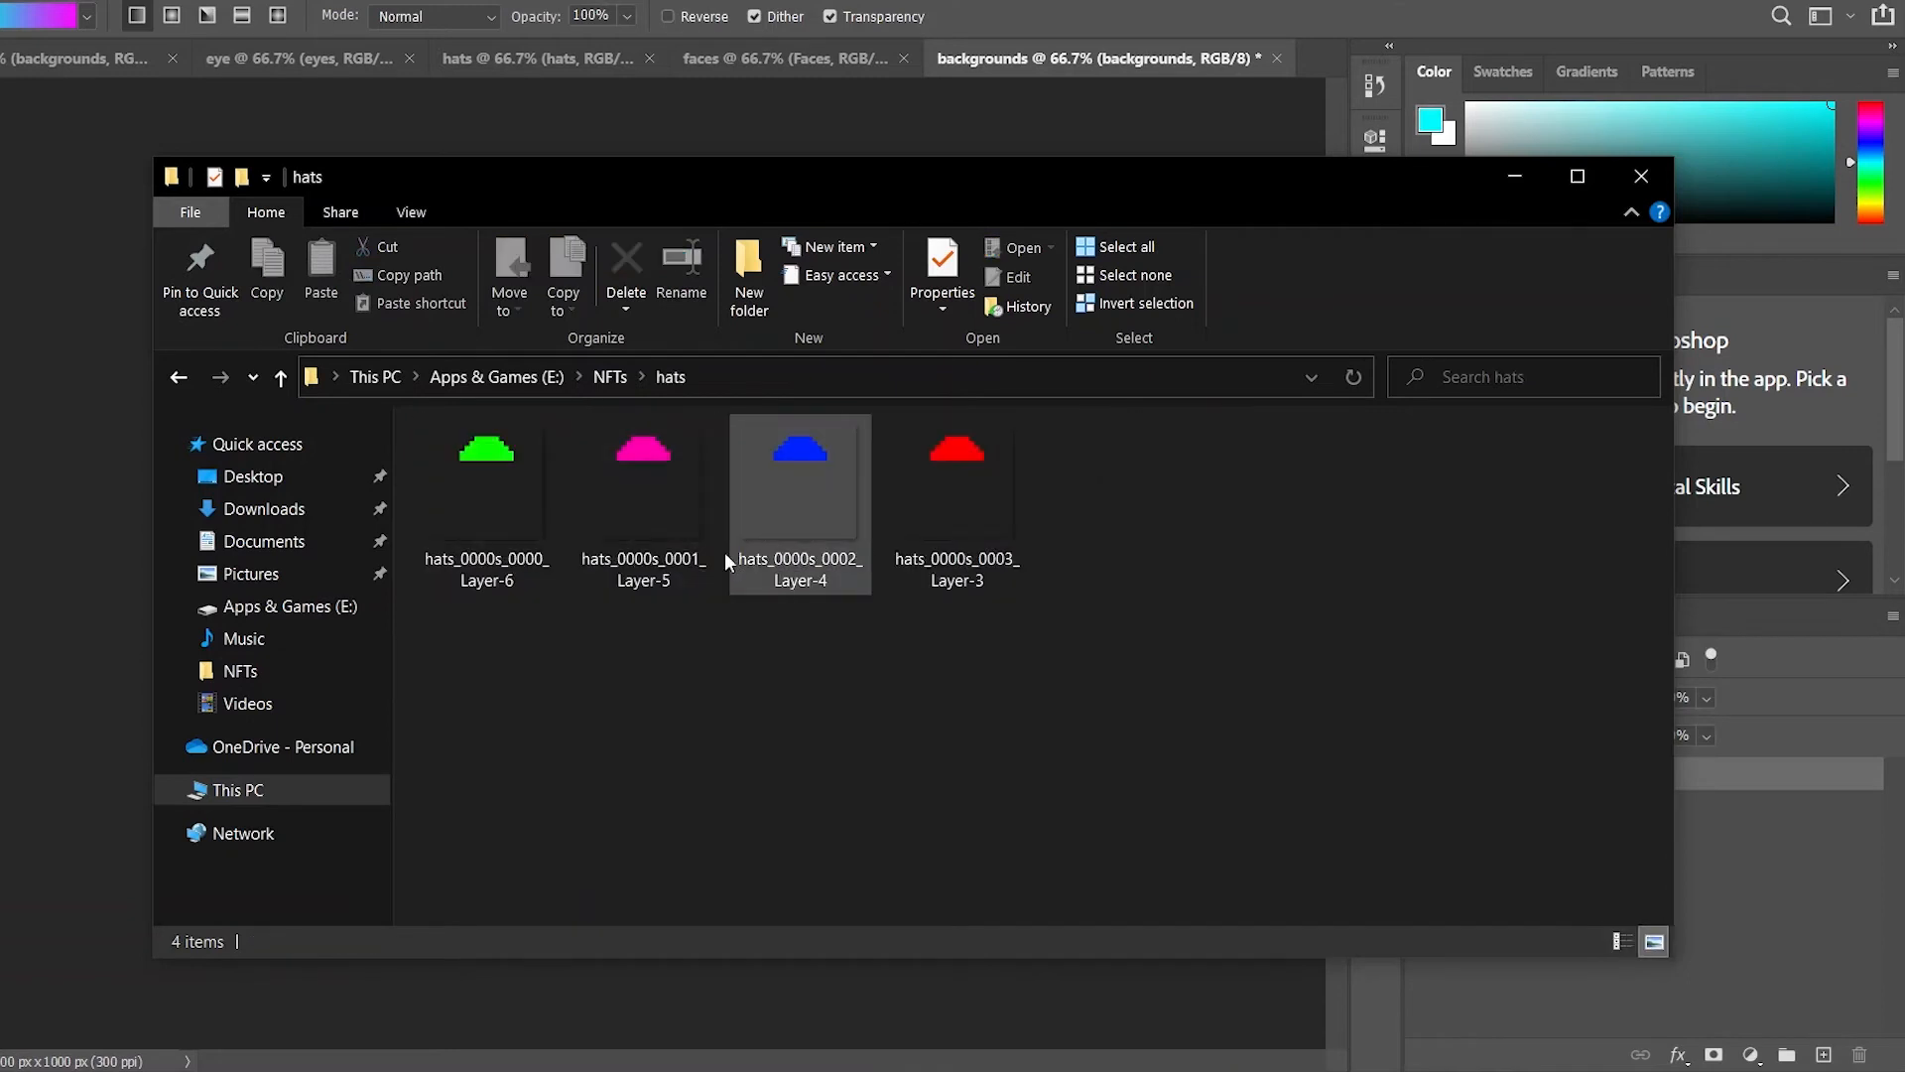
click(608, 380)
double_click(635, 523)
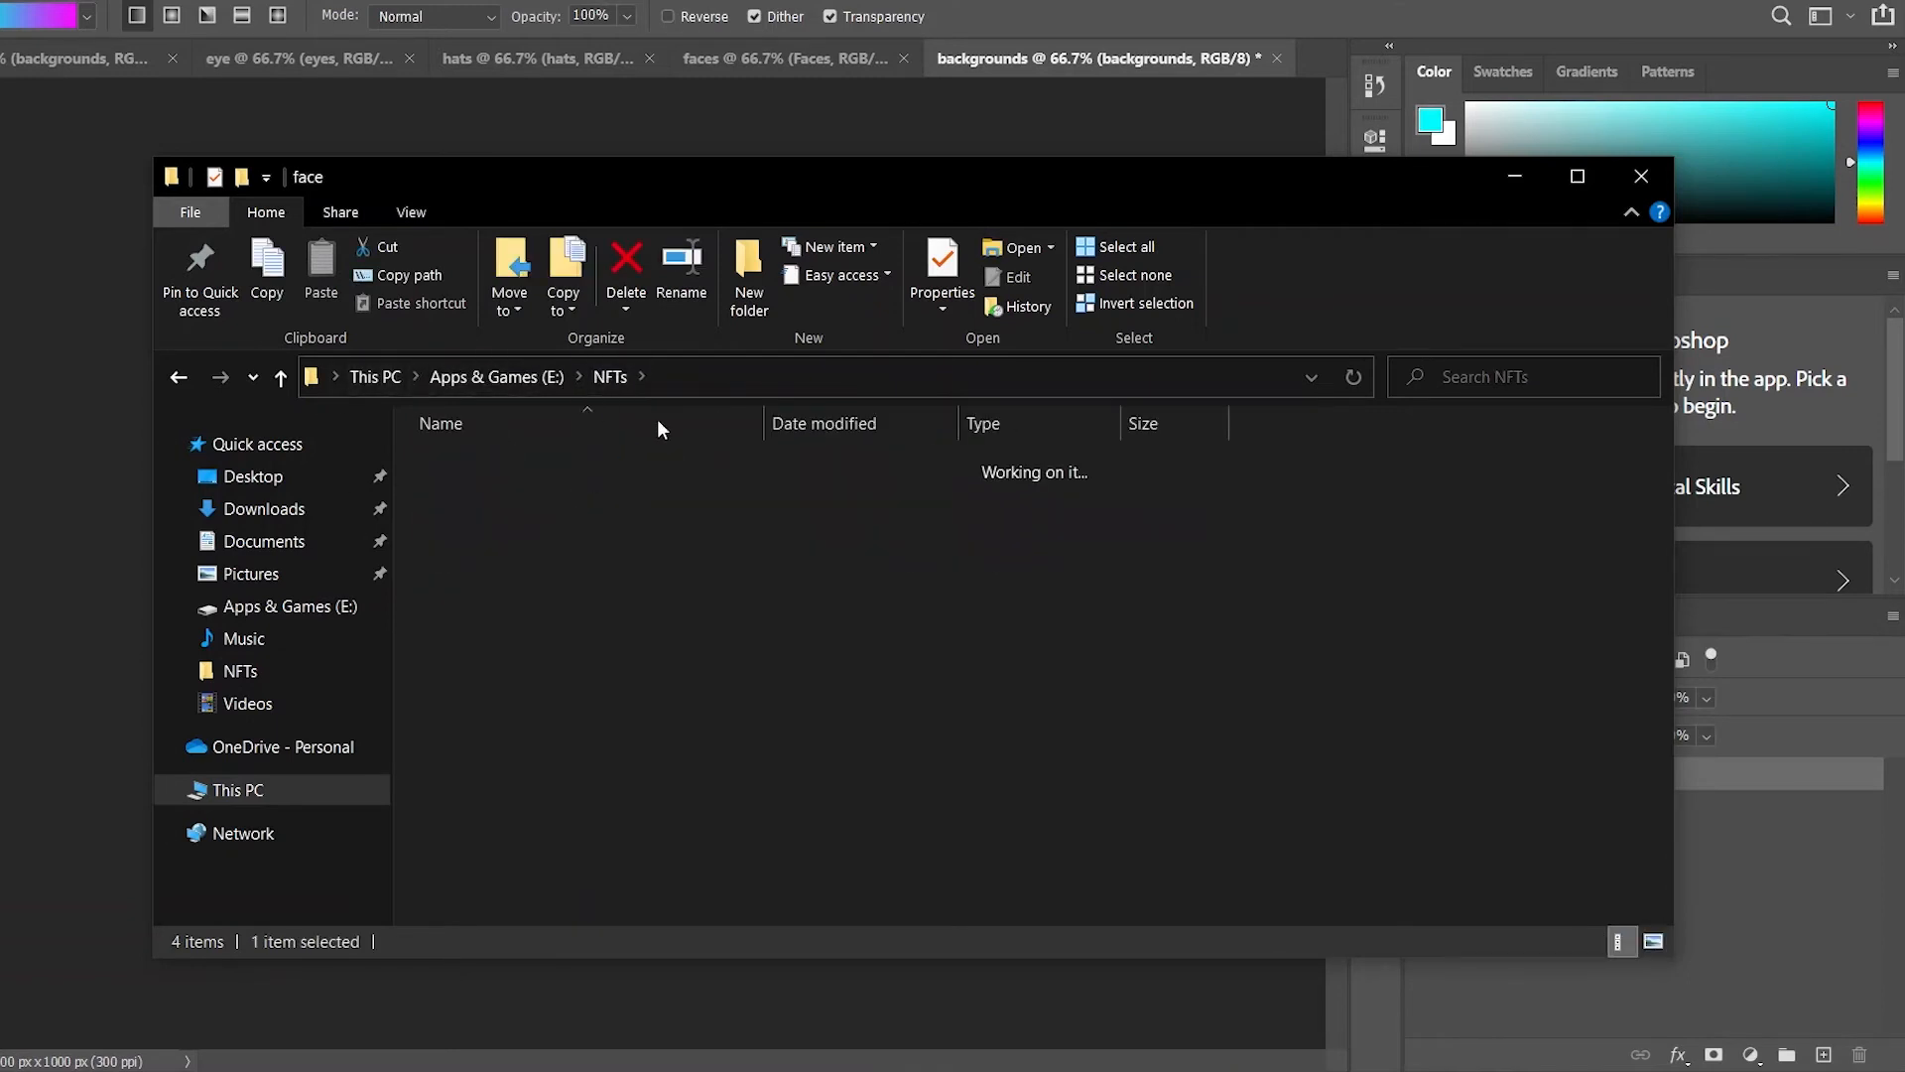
click(616, 376)
double_click(526, 490)
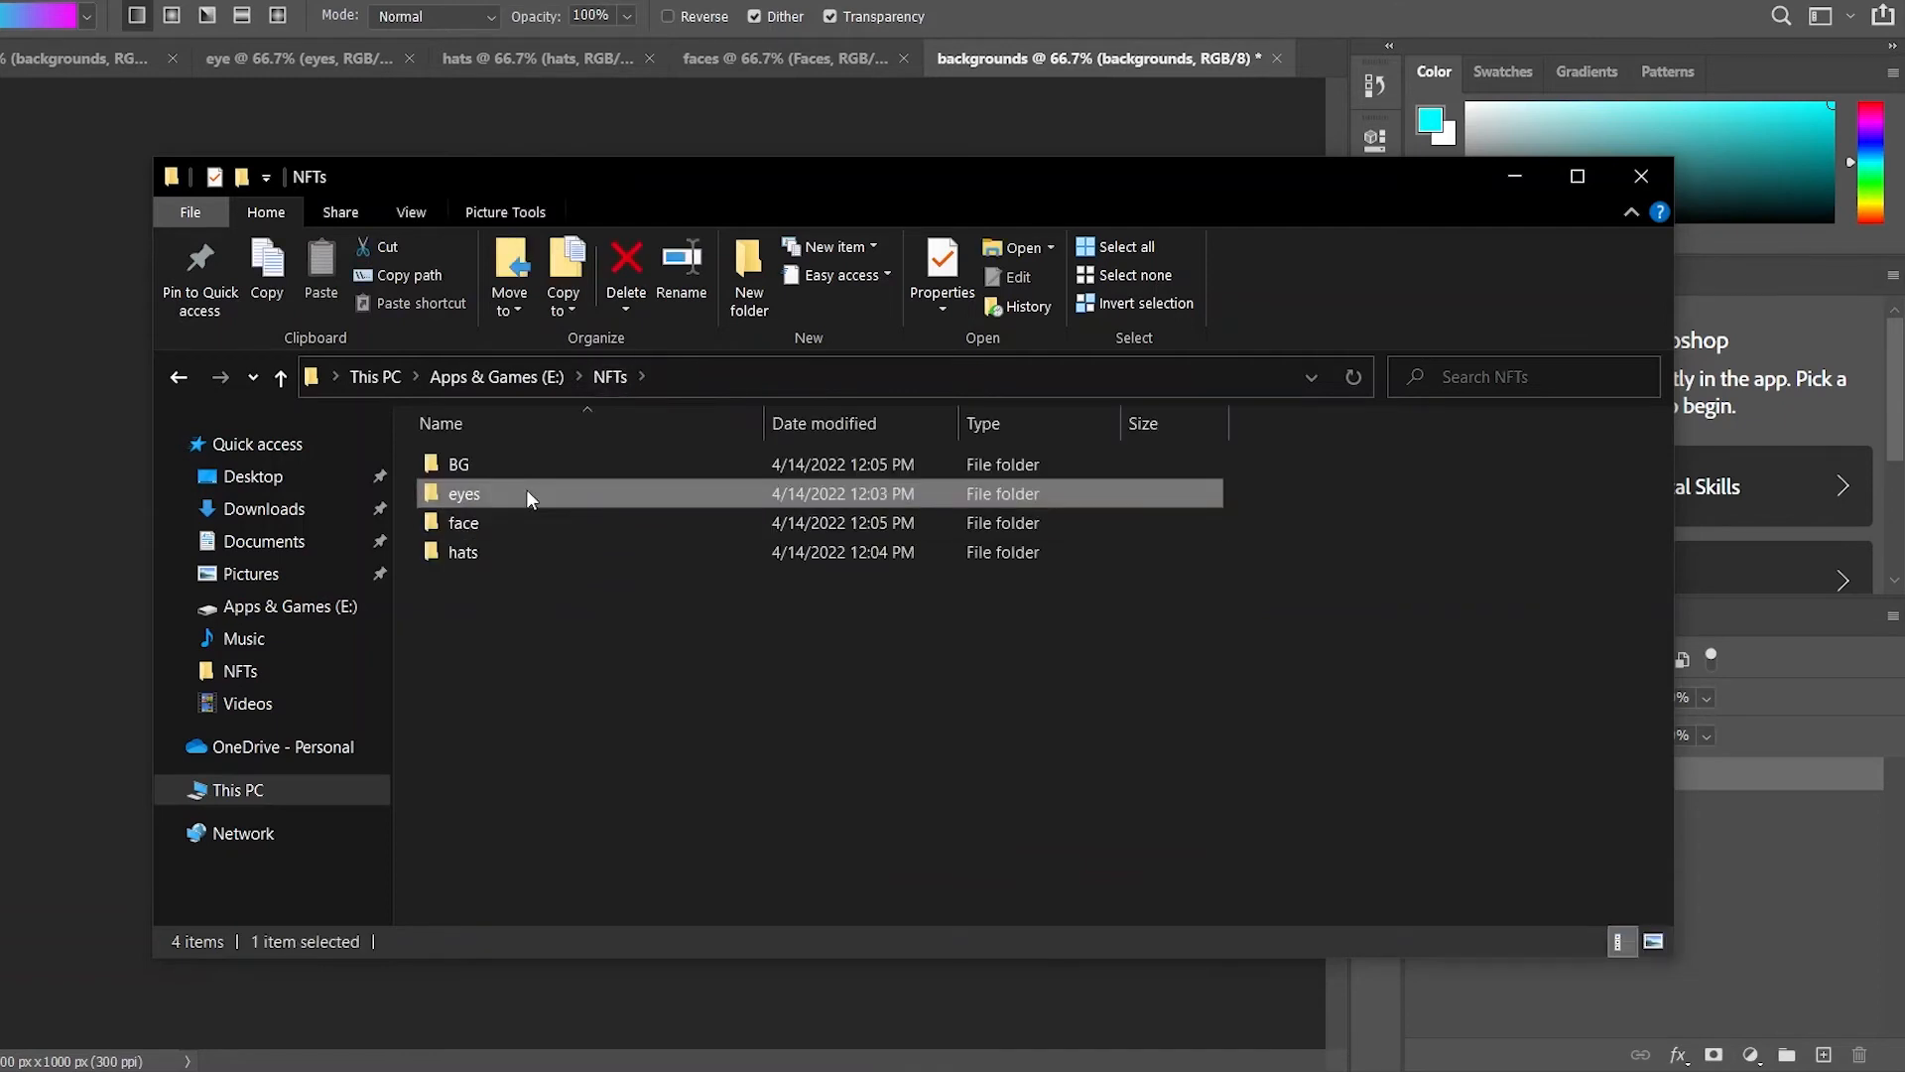
click(610, 377)
double_click(514, 466)
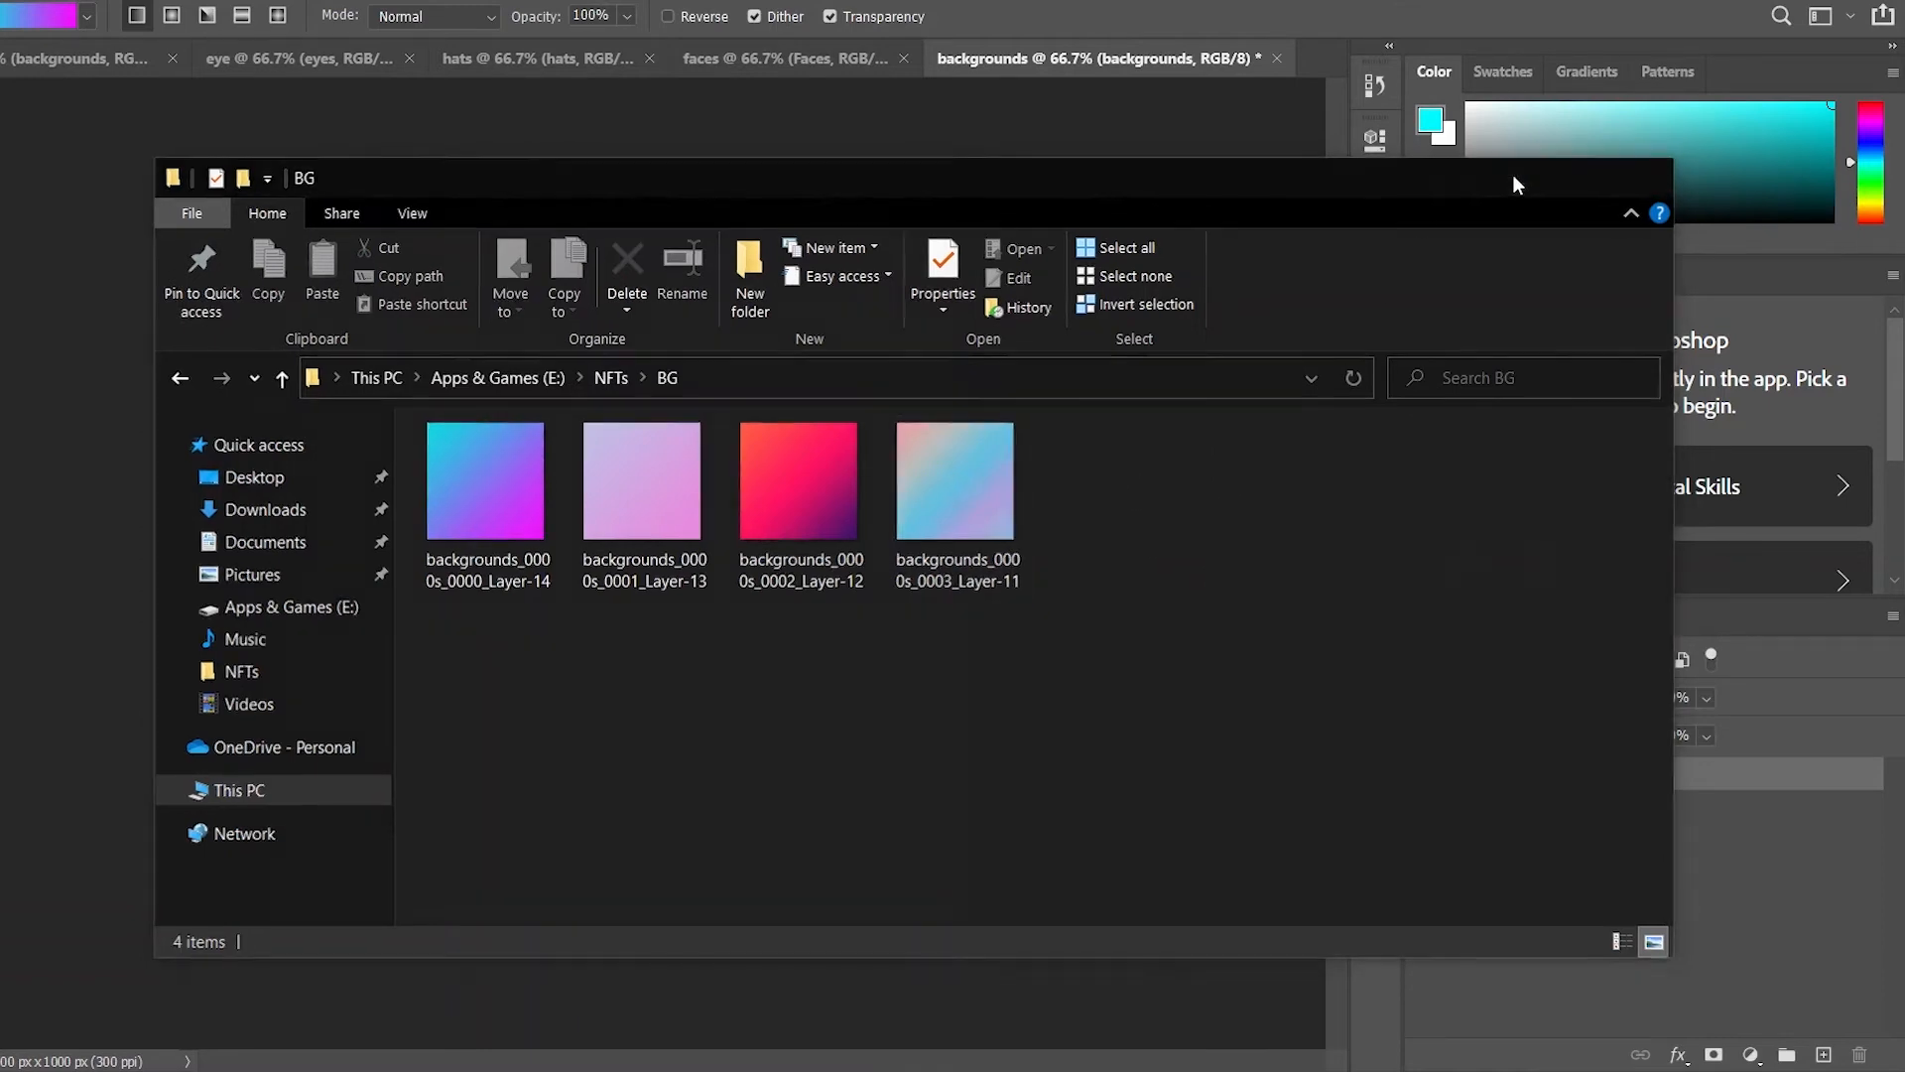
click(1512, 174)
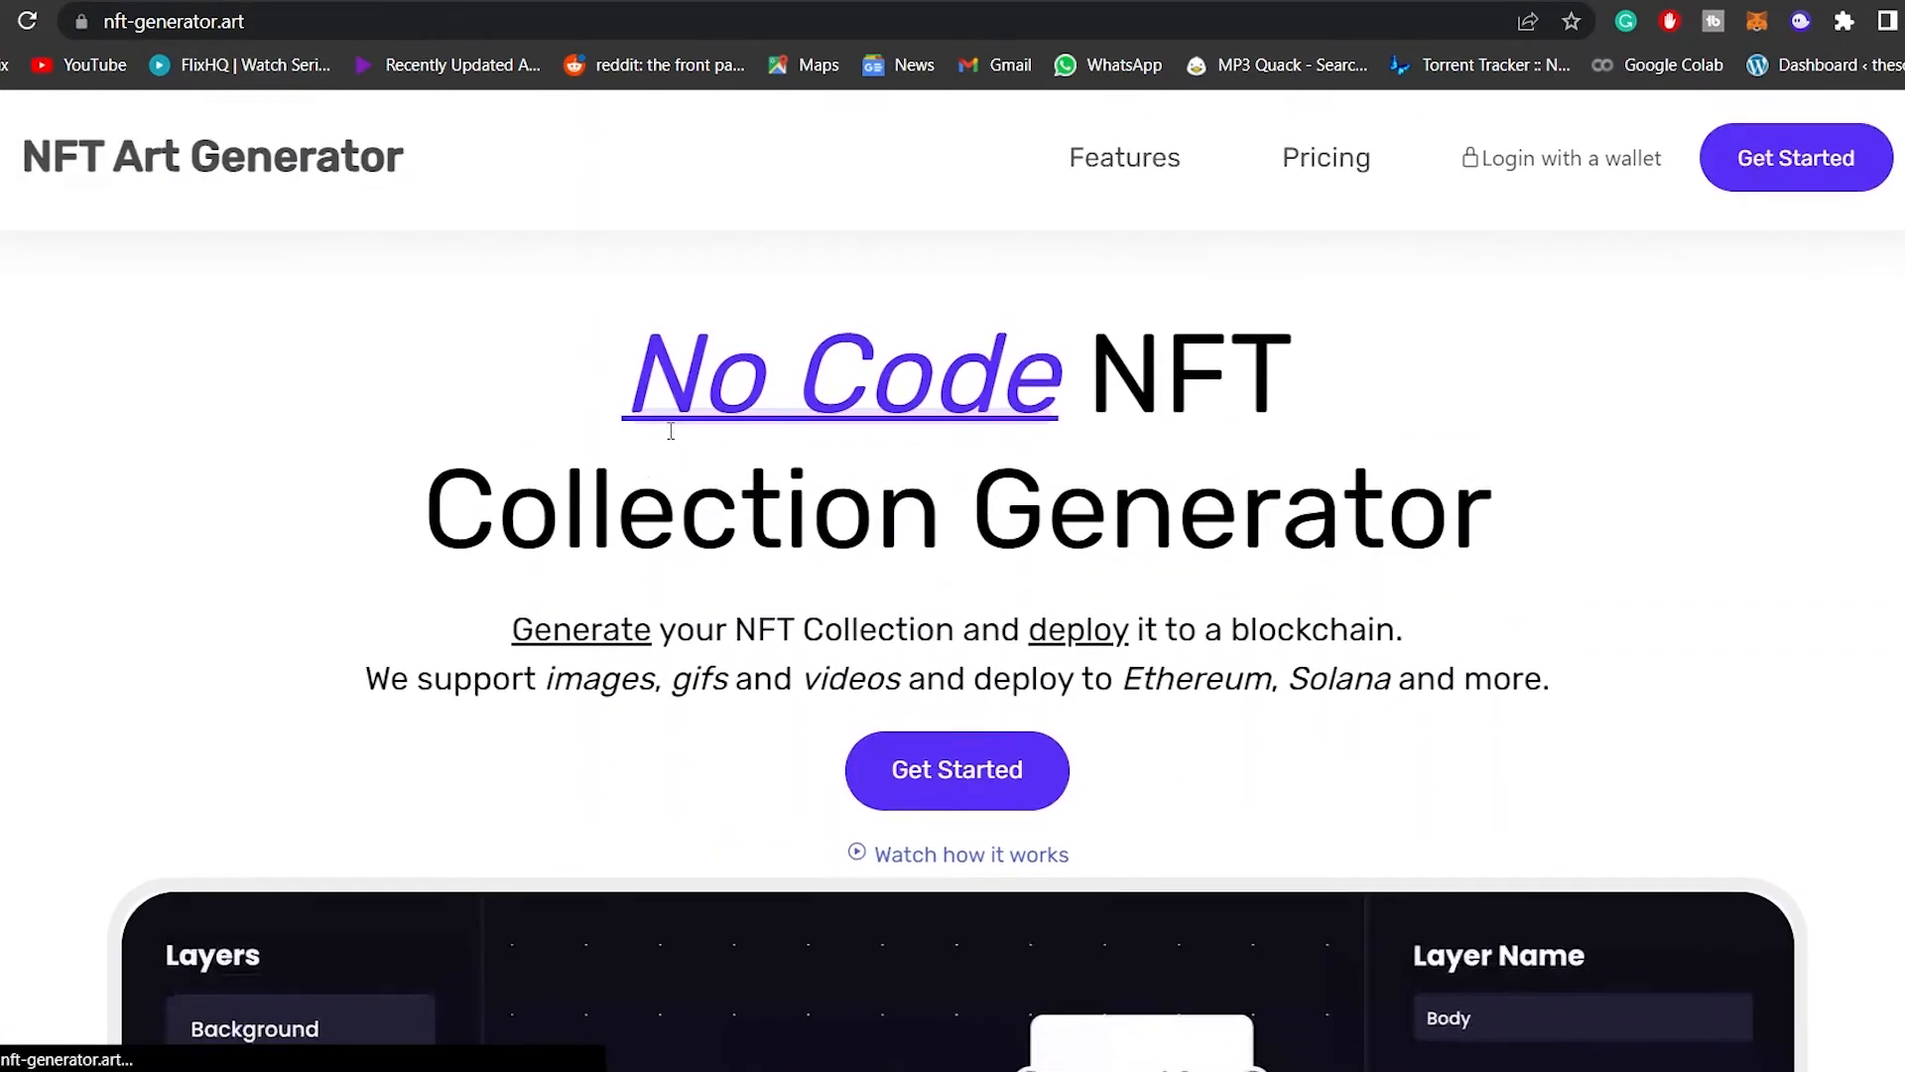
Look over the NFT Art Generator home page in the browser and open its collection generator
drag(627, 401, 1090, 398)
click(1206, 418)
scroll(1208, 537, down, 8)
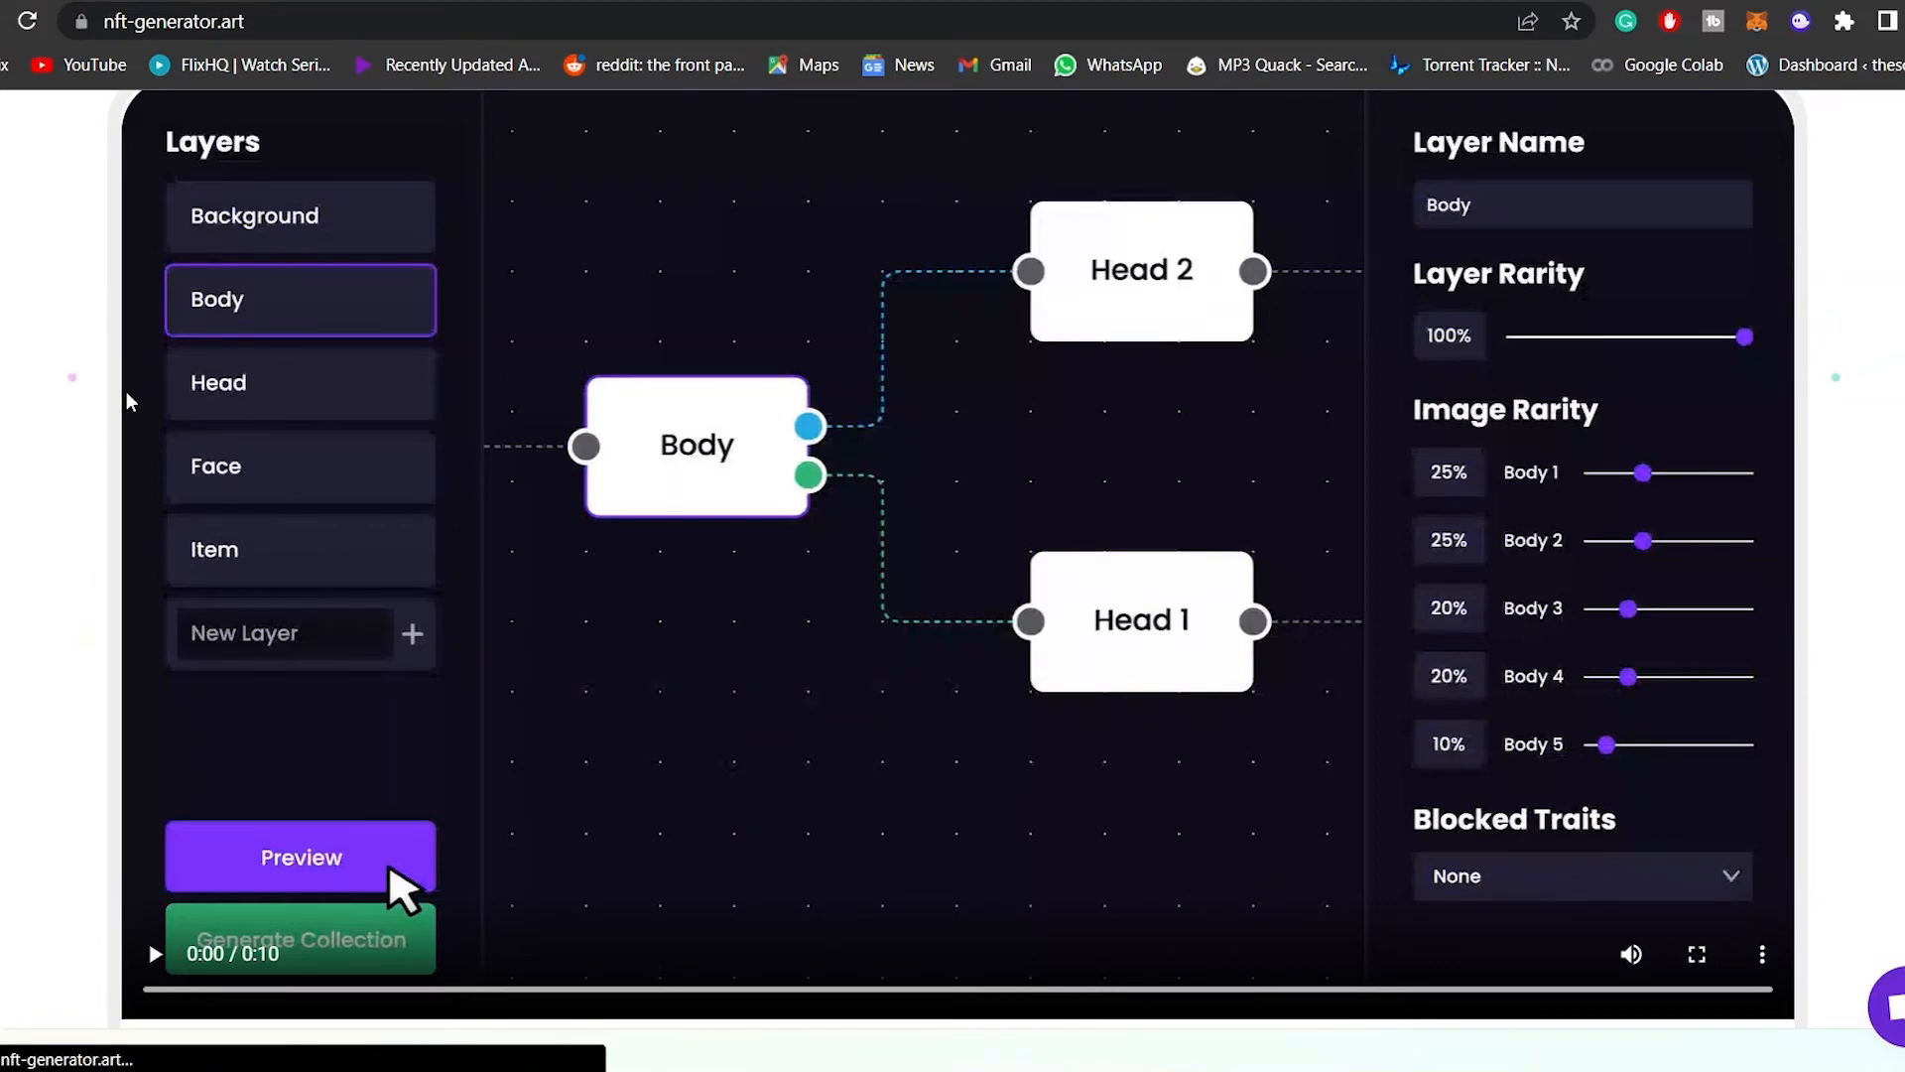
scroll(611, 734, down, 1)
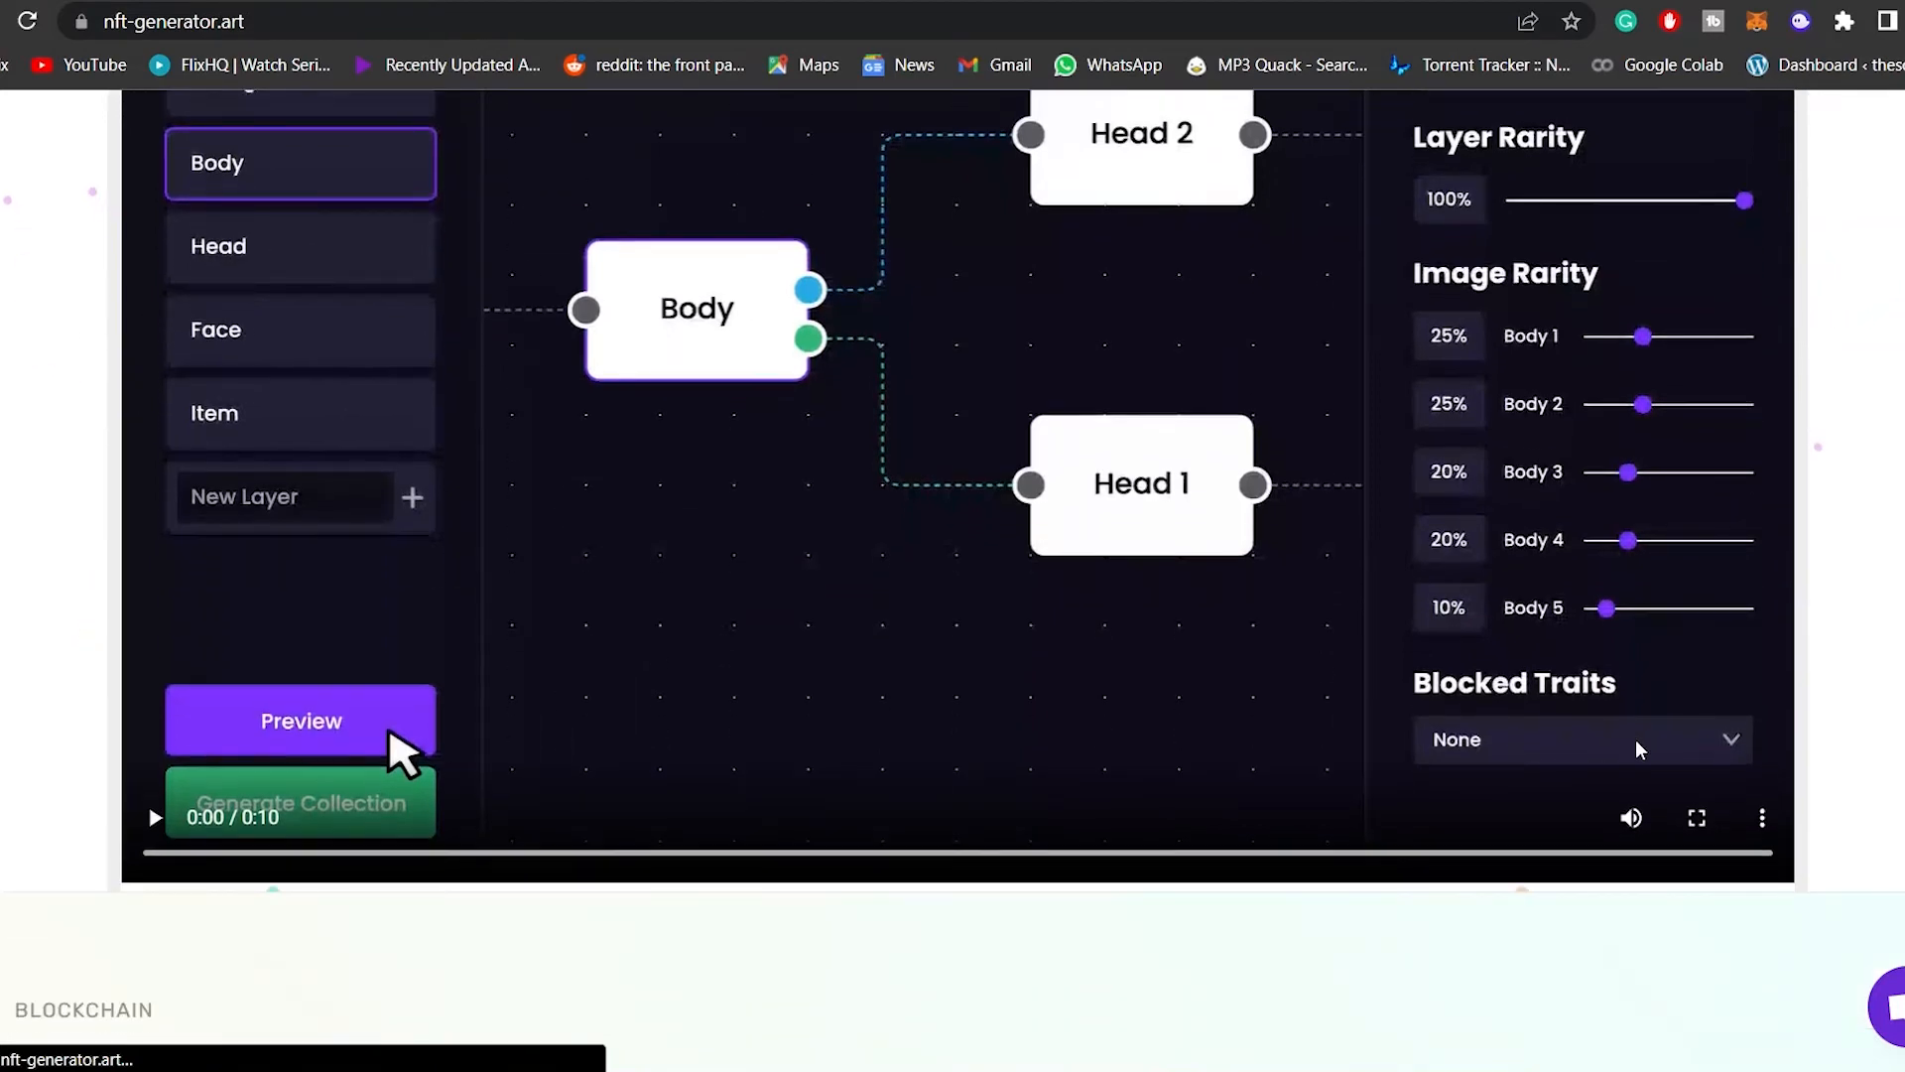
scroll(1639, 749, up, 7)
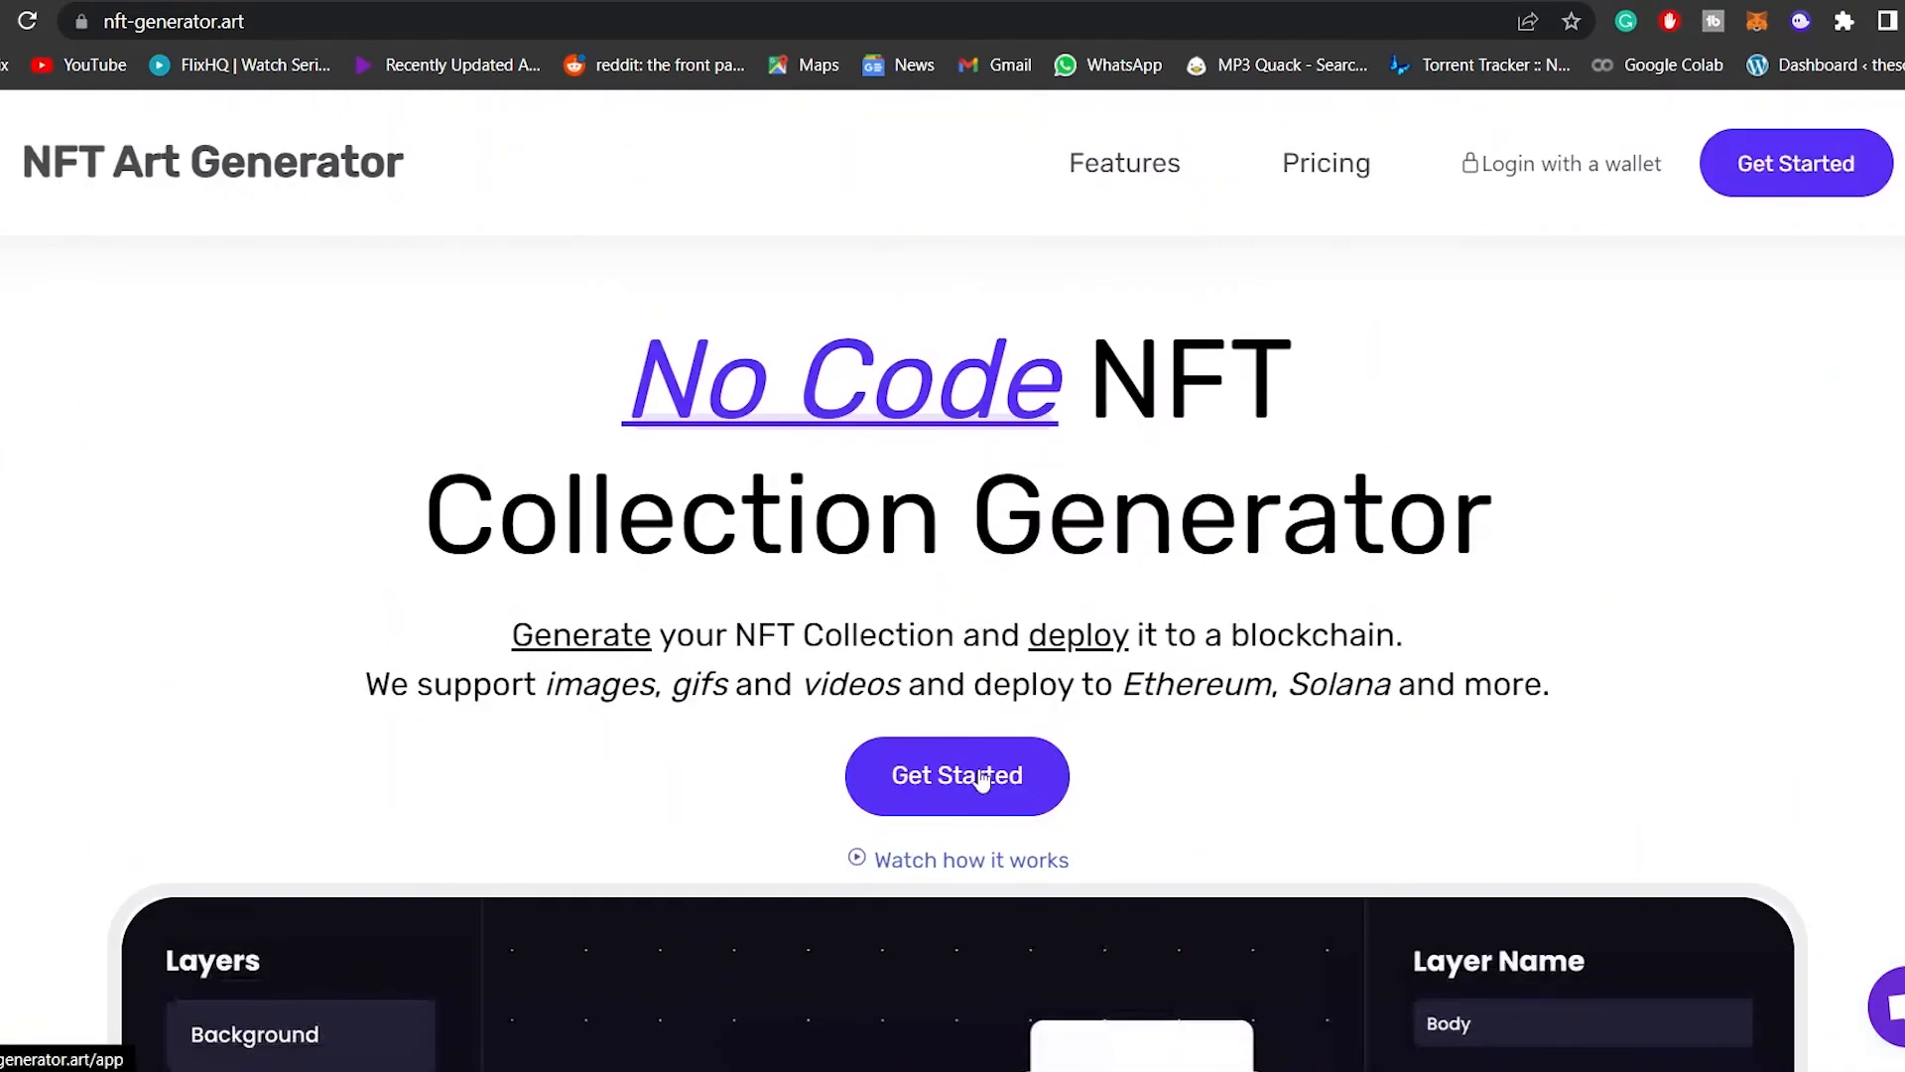
click(958, 774)
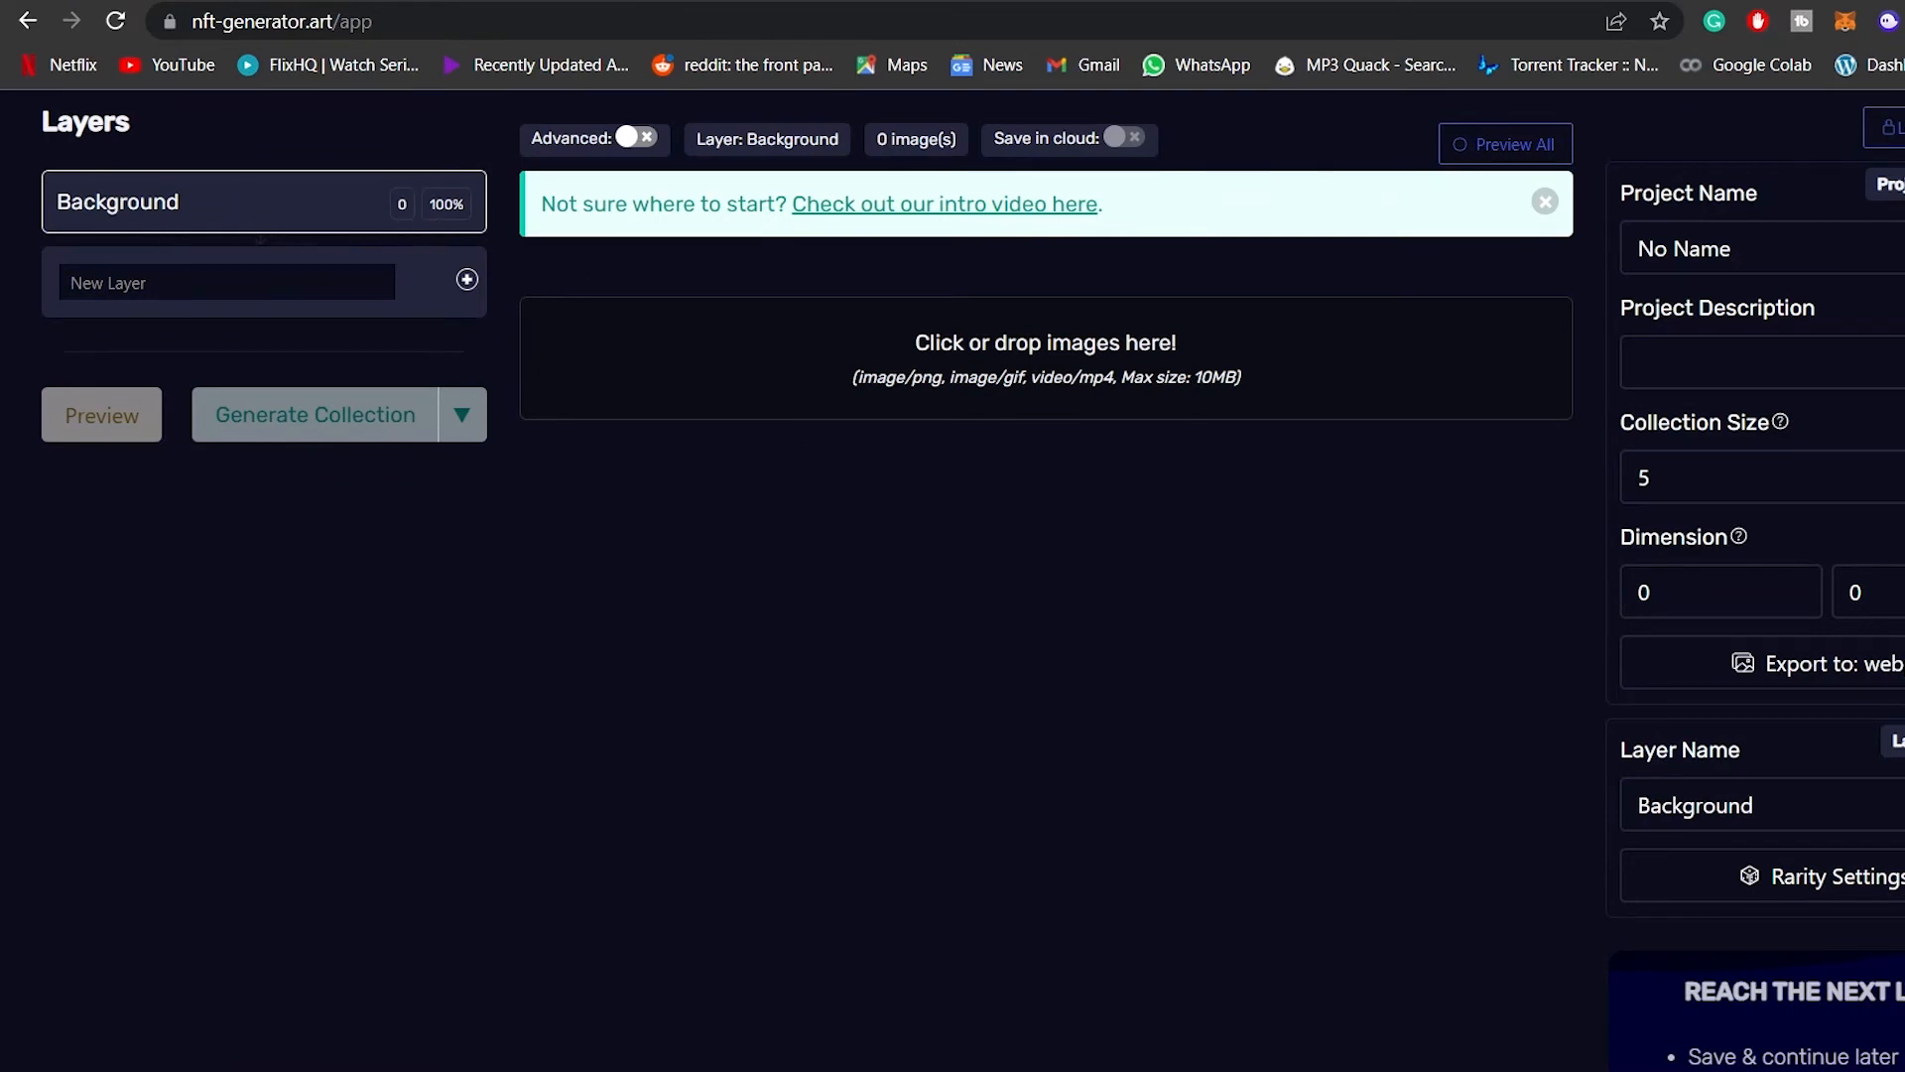
Upload the four gradient images from the BG folder in File Explorer to the generator's Background layer
key(alt+Tab)
drag(1426, 676, 635, 433)
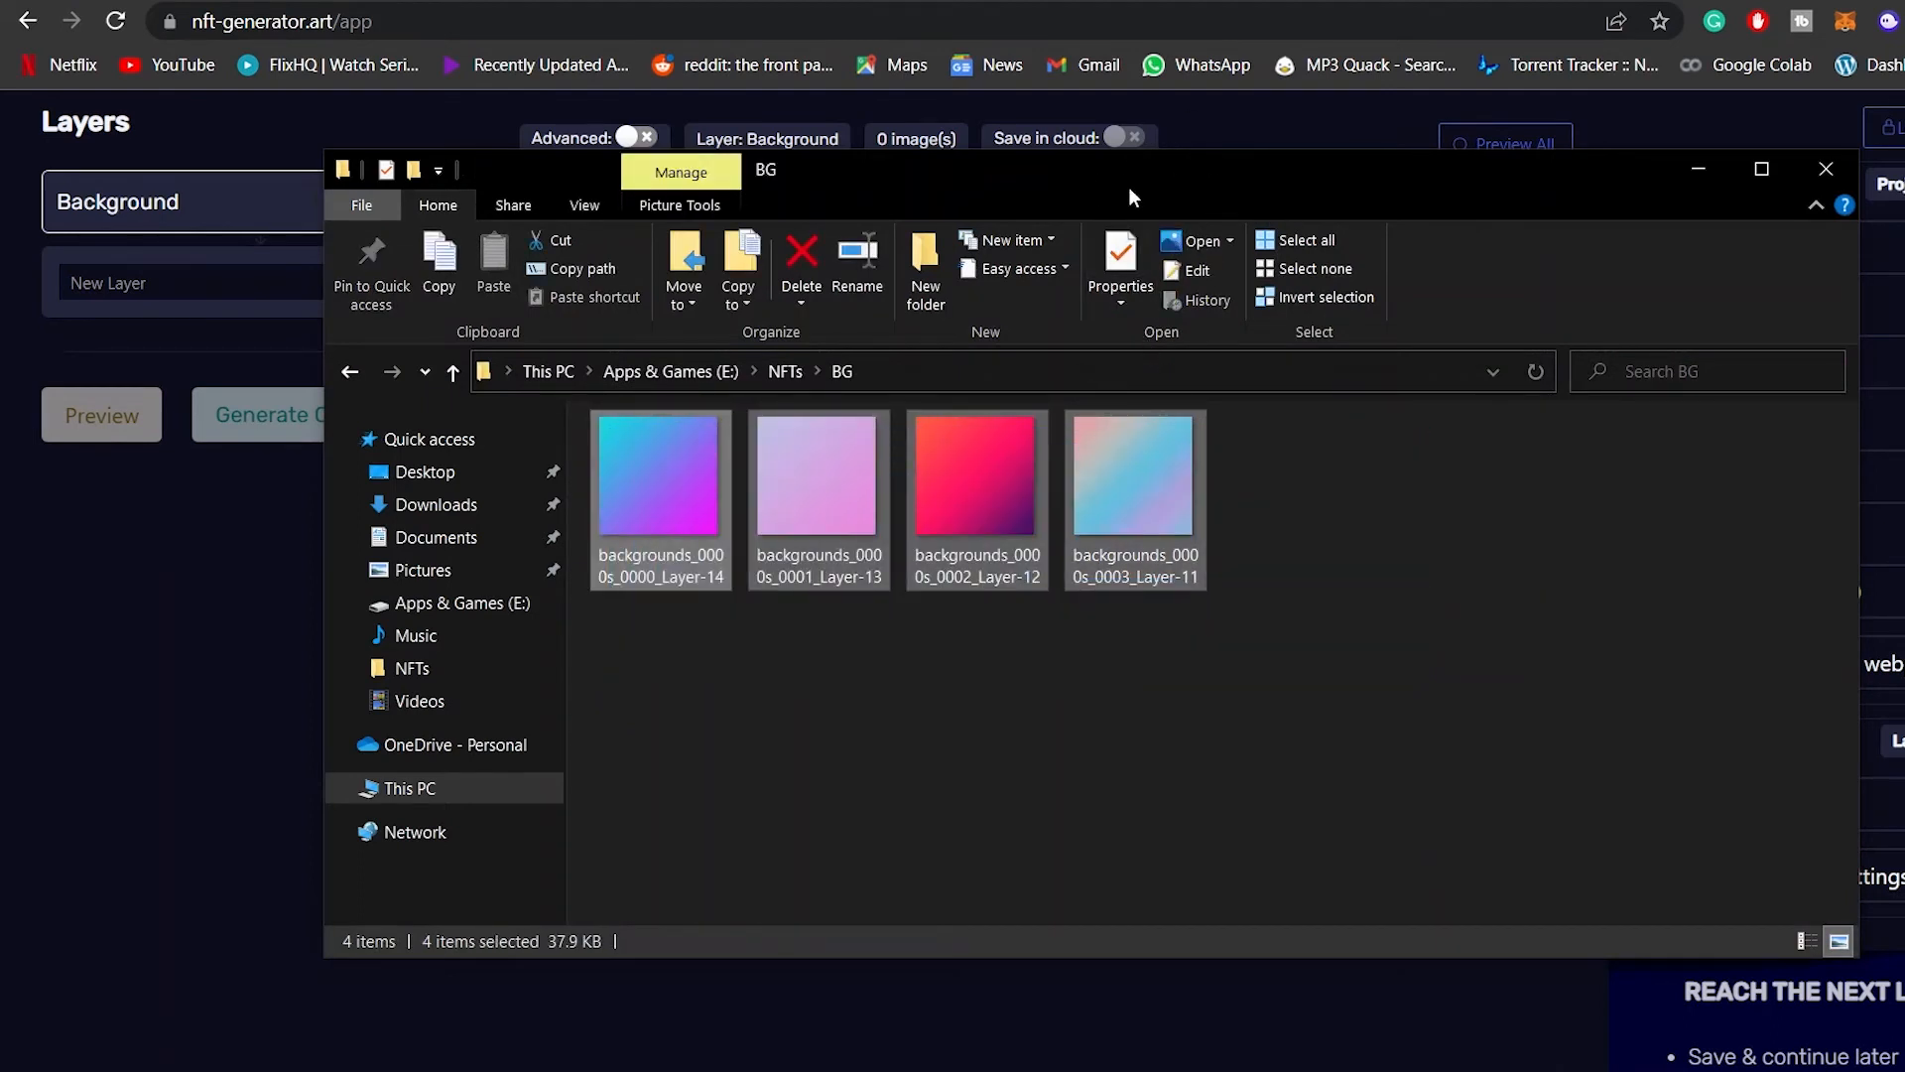
drag(1128, 187, 1505, 406)
drag(1352, 694, 794, 318)
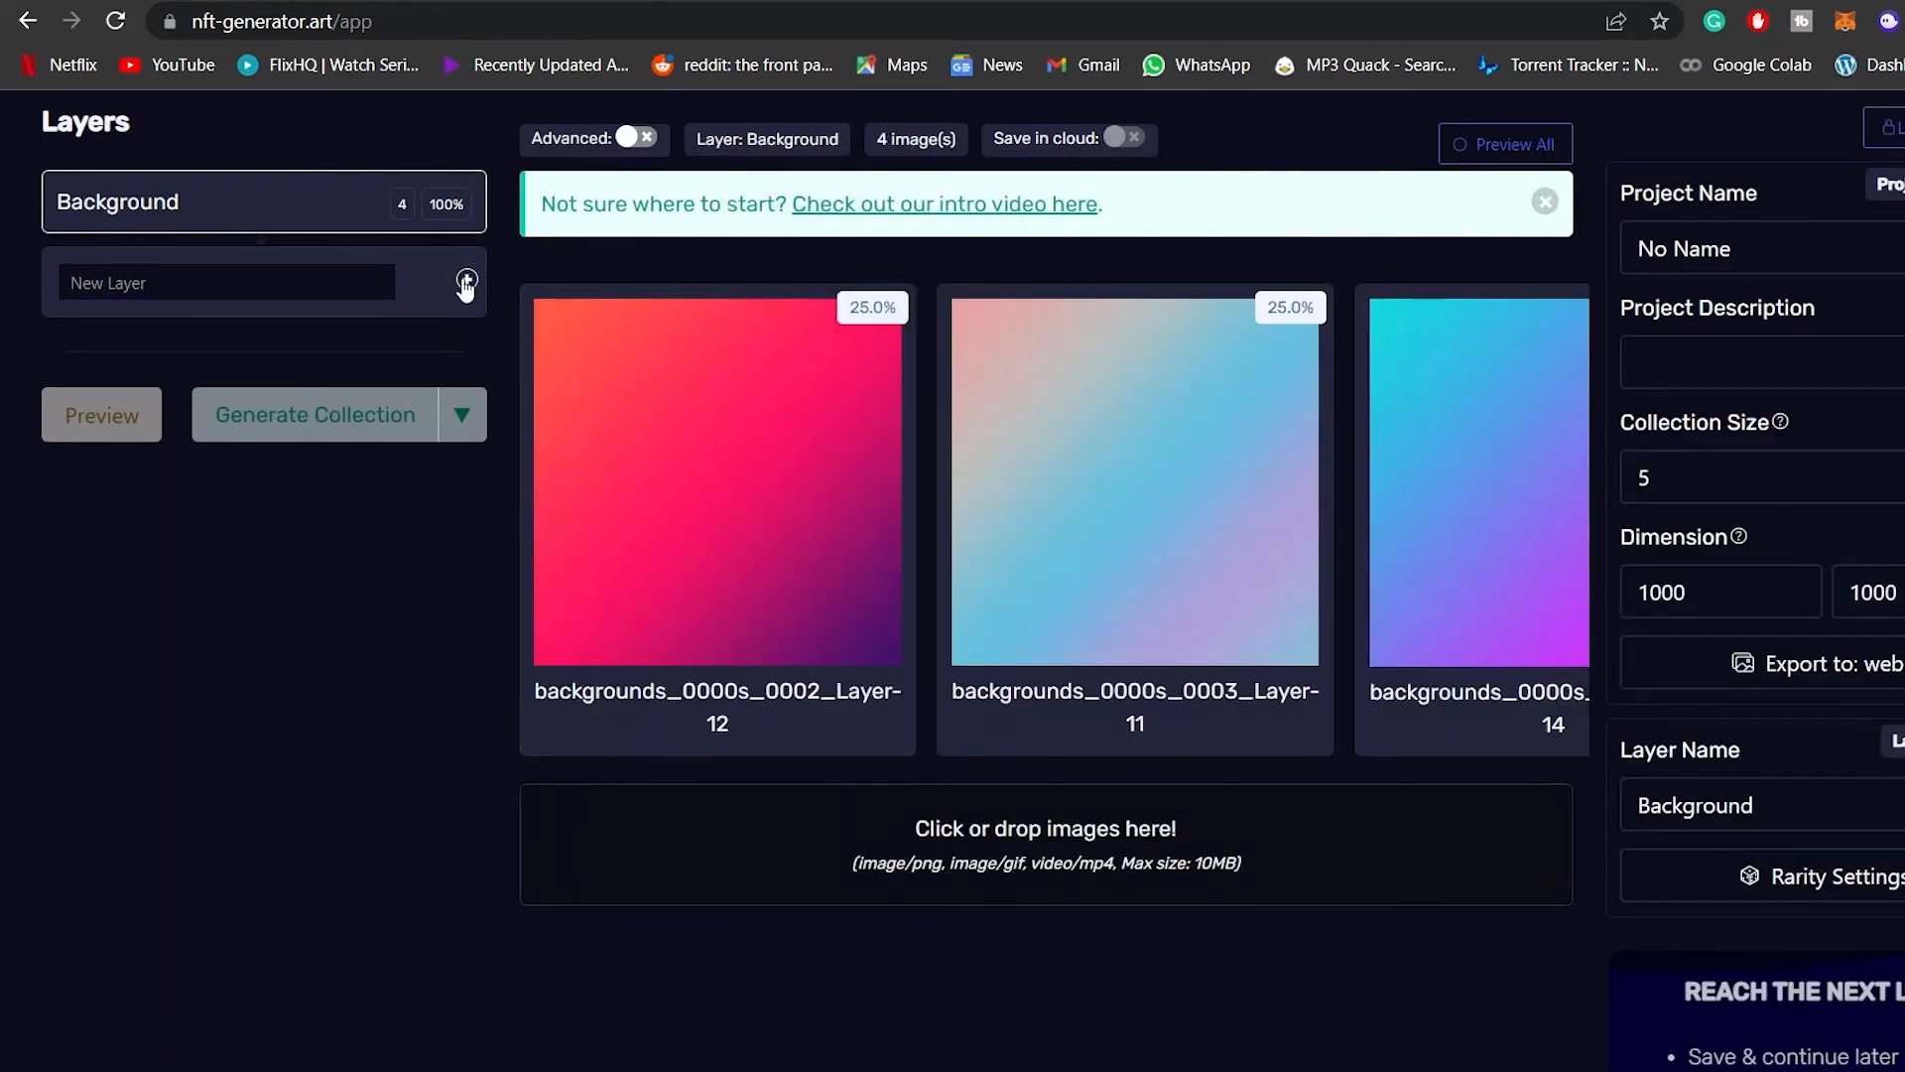
Add a new layer named face to the collection
click(226, 283)
text(eyes)
key(BackSpace)
key(BackSpace)
key(BackSpace)
key(BackSpace)
text(face)
key(Return)
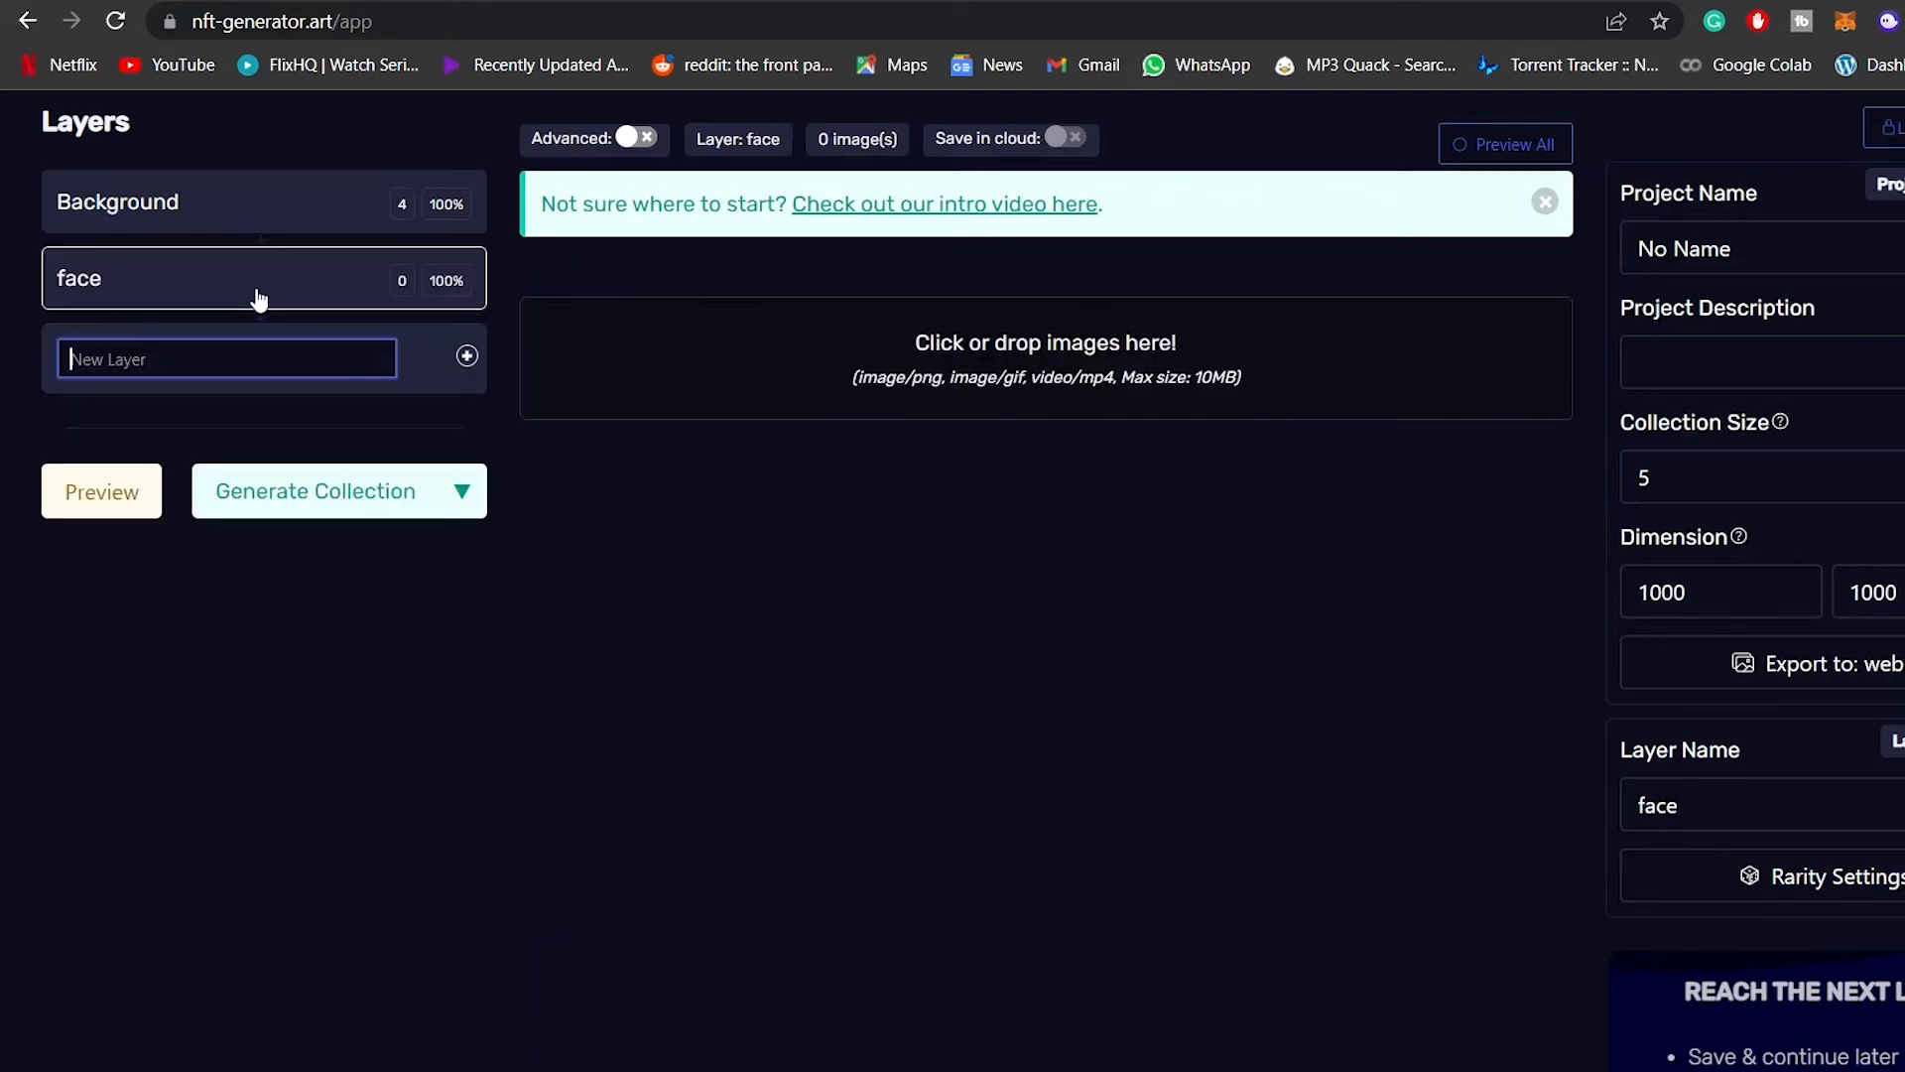
Add layers named eyes and hats, and reorder the layer list to eyes, hats, face, Background
text(eyes)
key(Return)
text(hats)
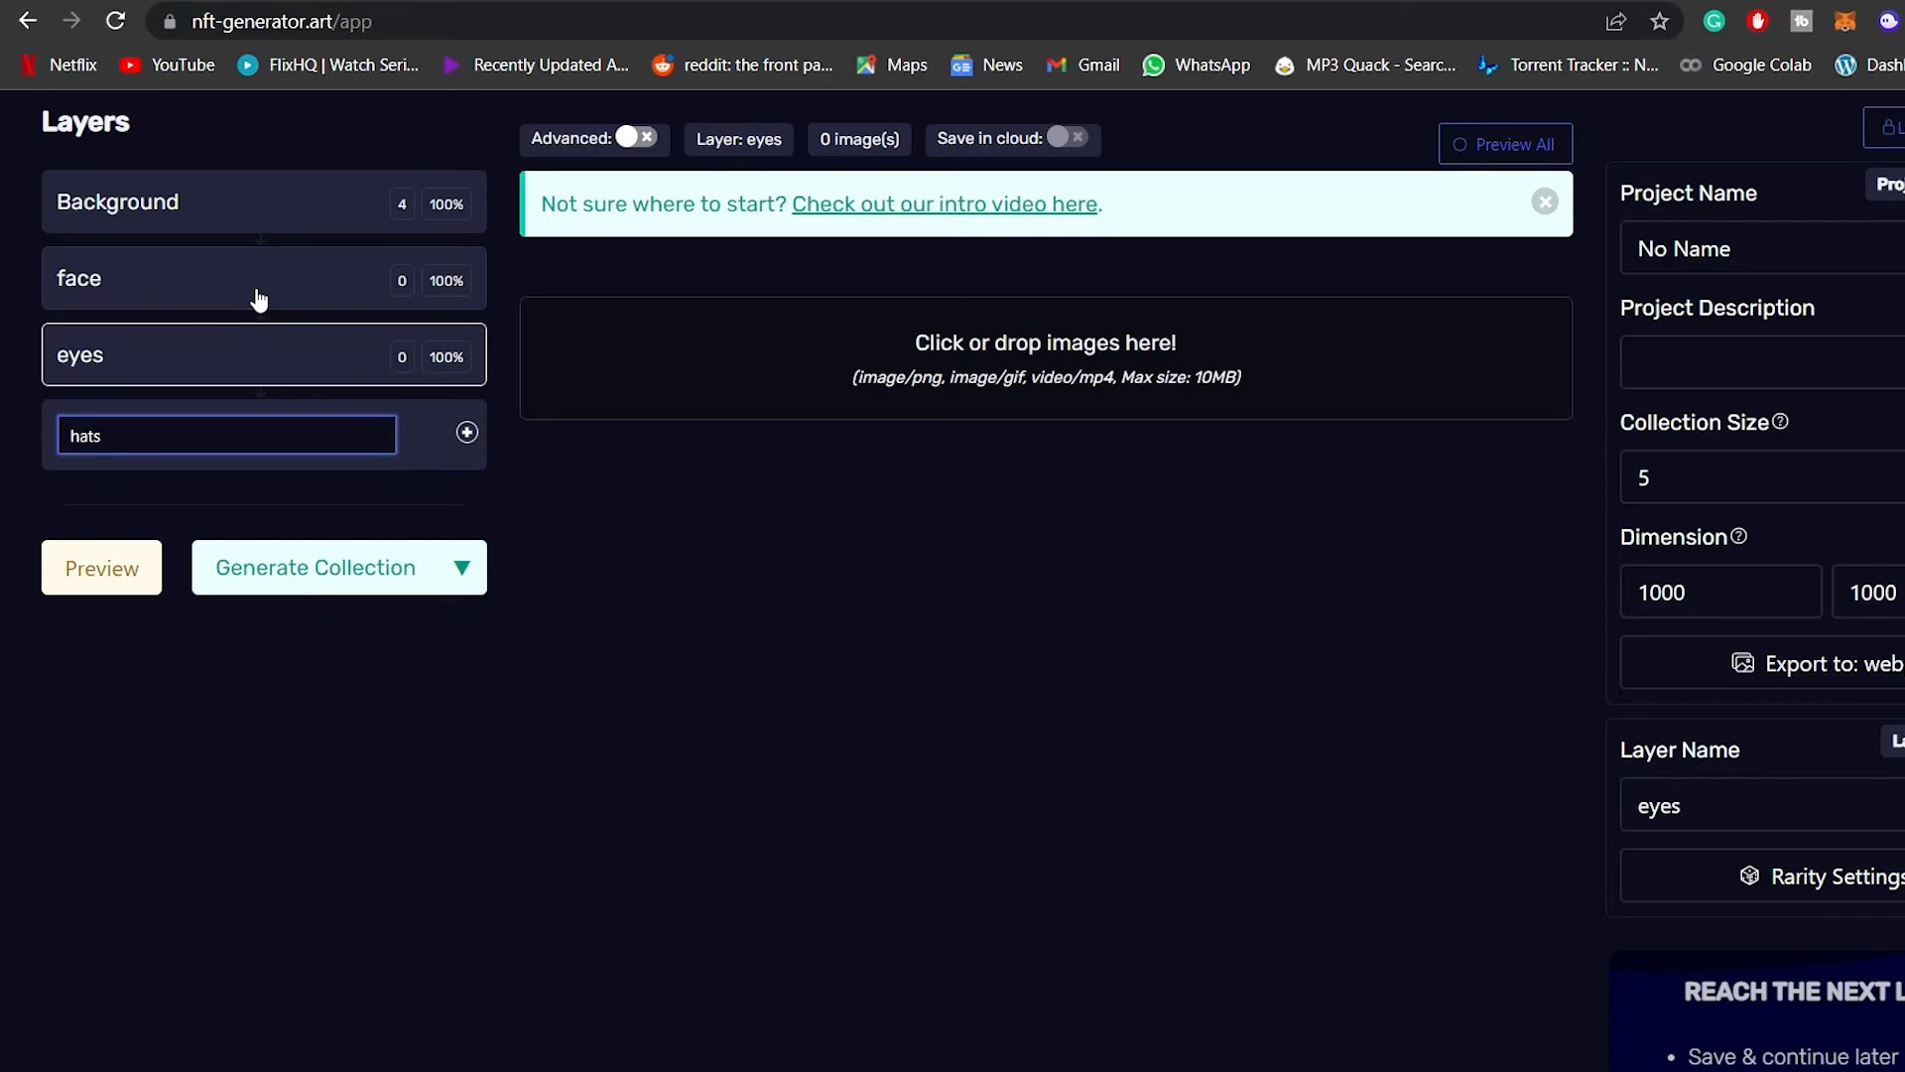
key(Return)
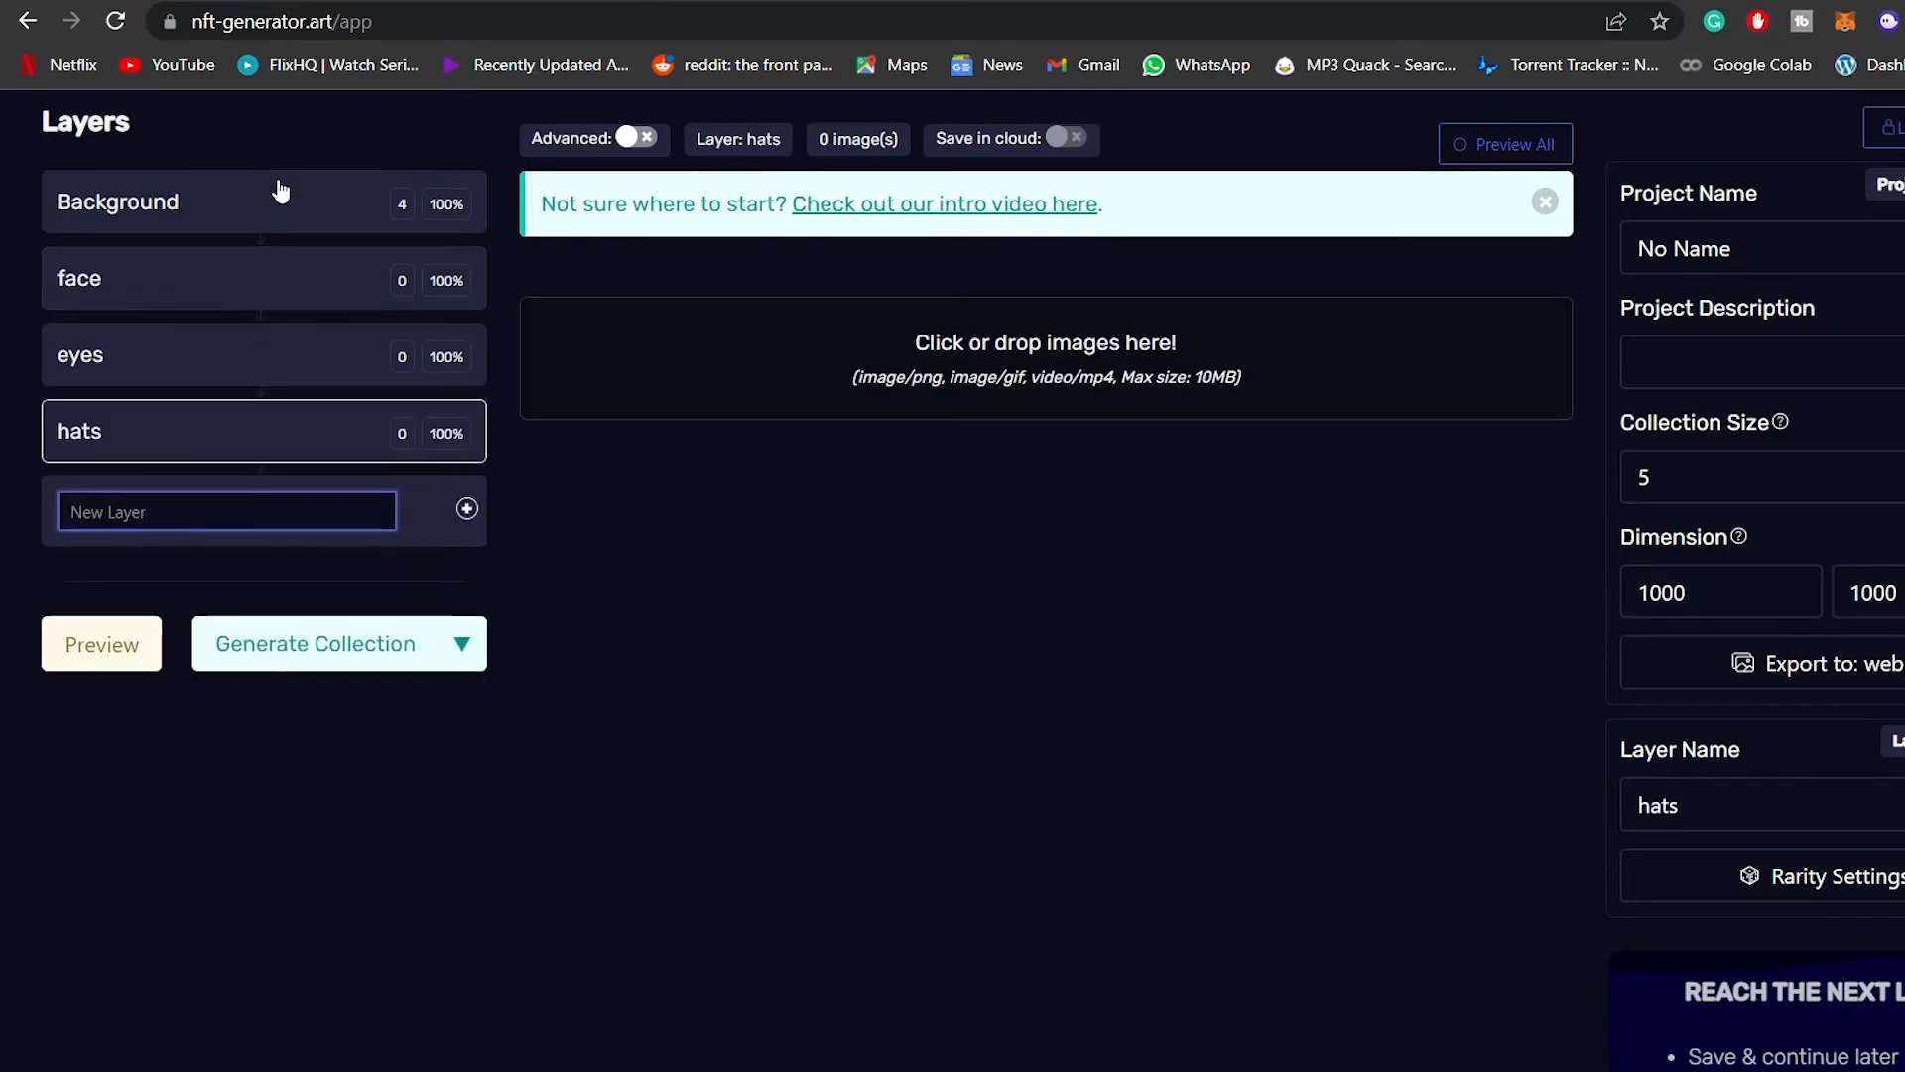
drag(277, 198, 273, 427)
drag(247, 220, 246, 313)
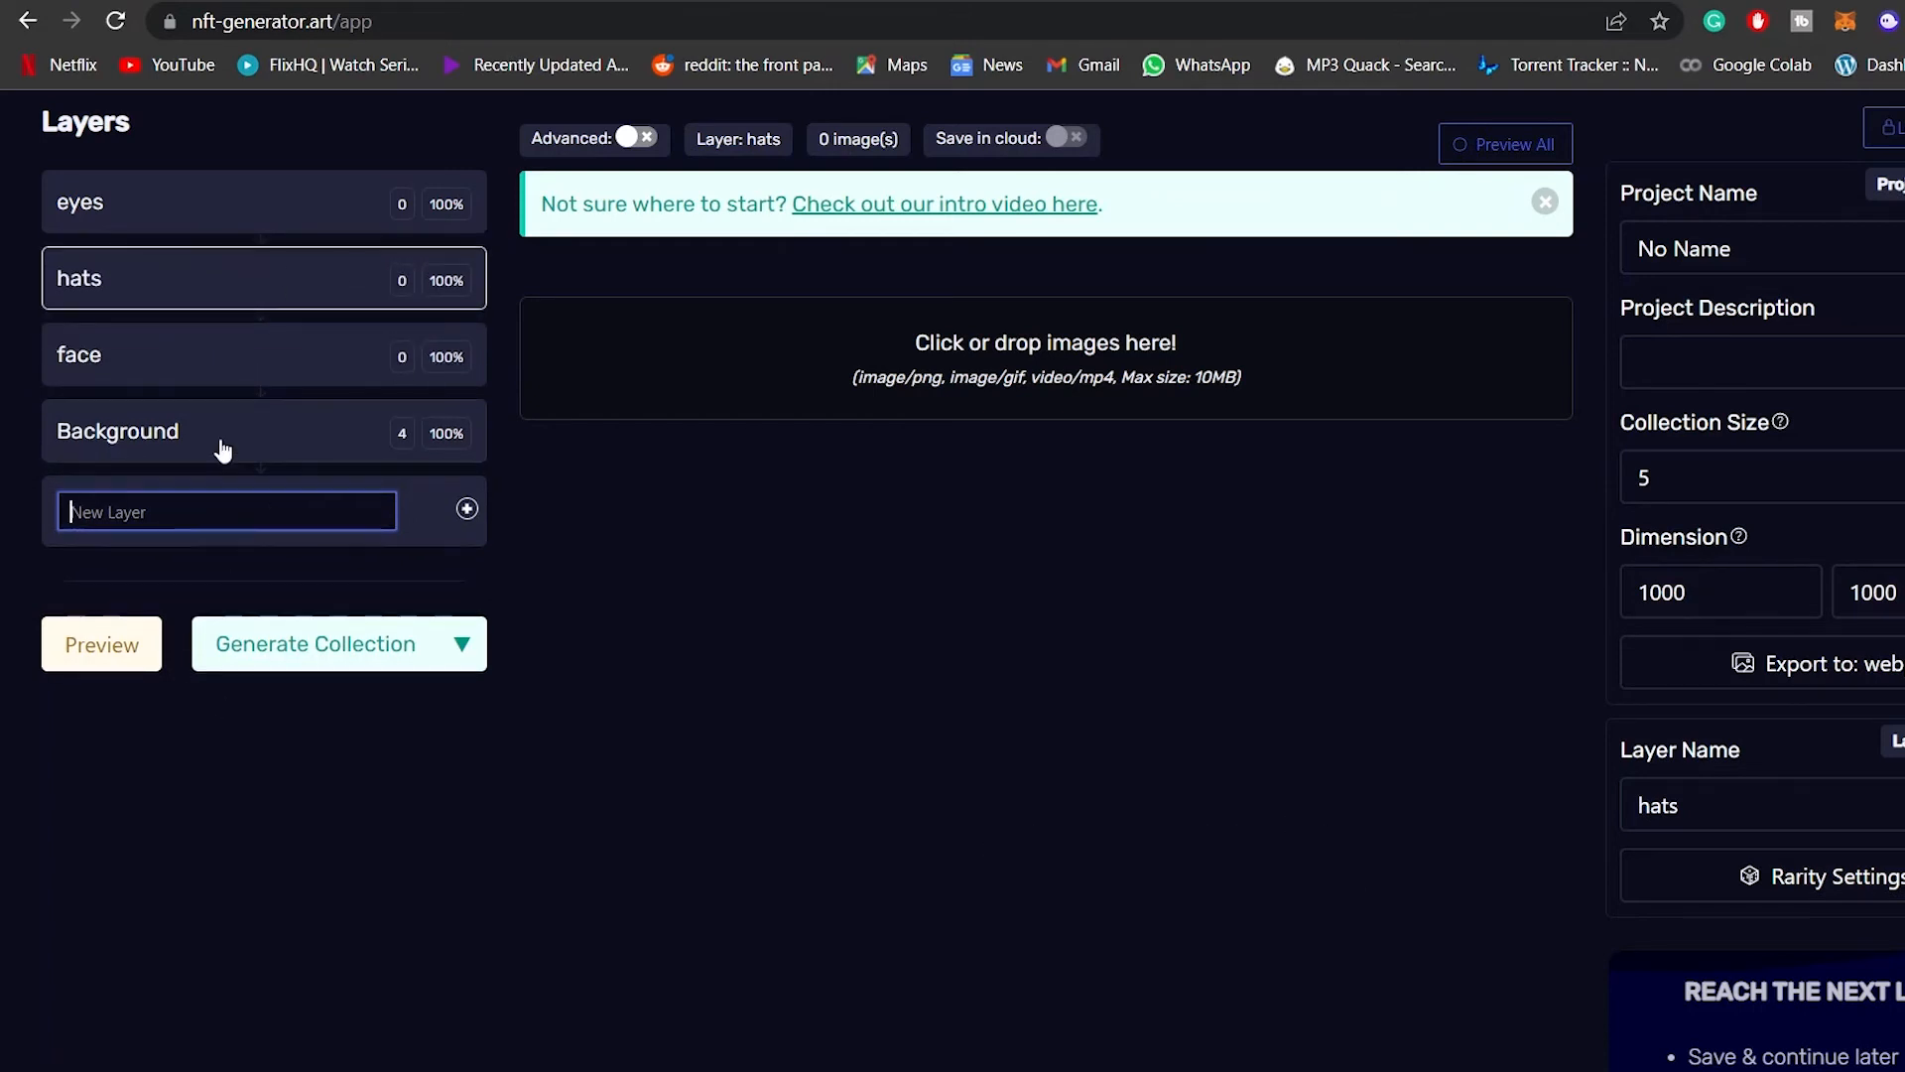
Upload the exported face image to the face layer and the four hat images to the hats layer
click(206, 380)
key(alt+Tab)
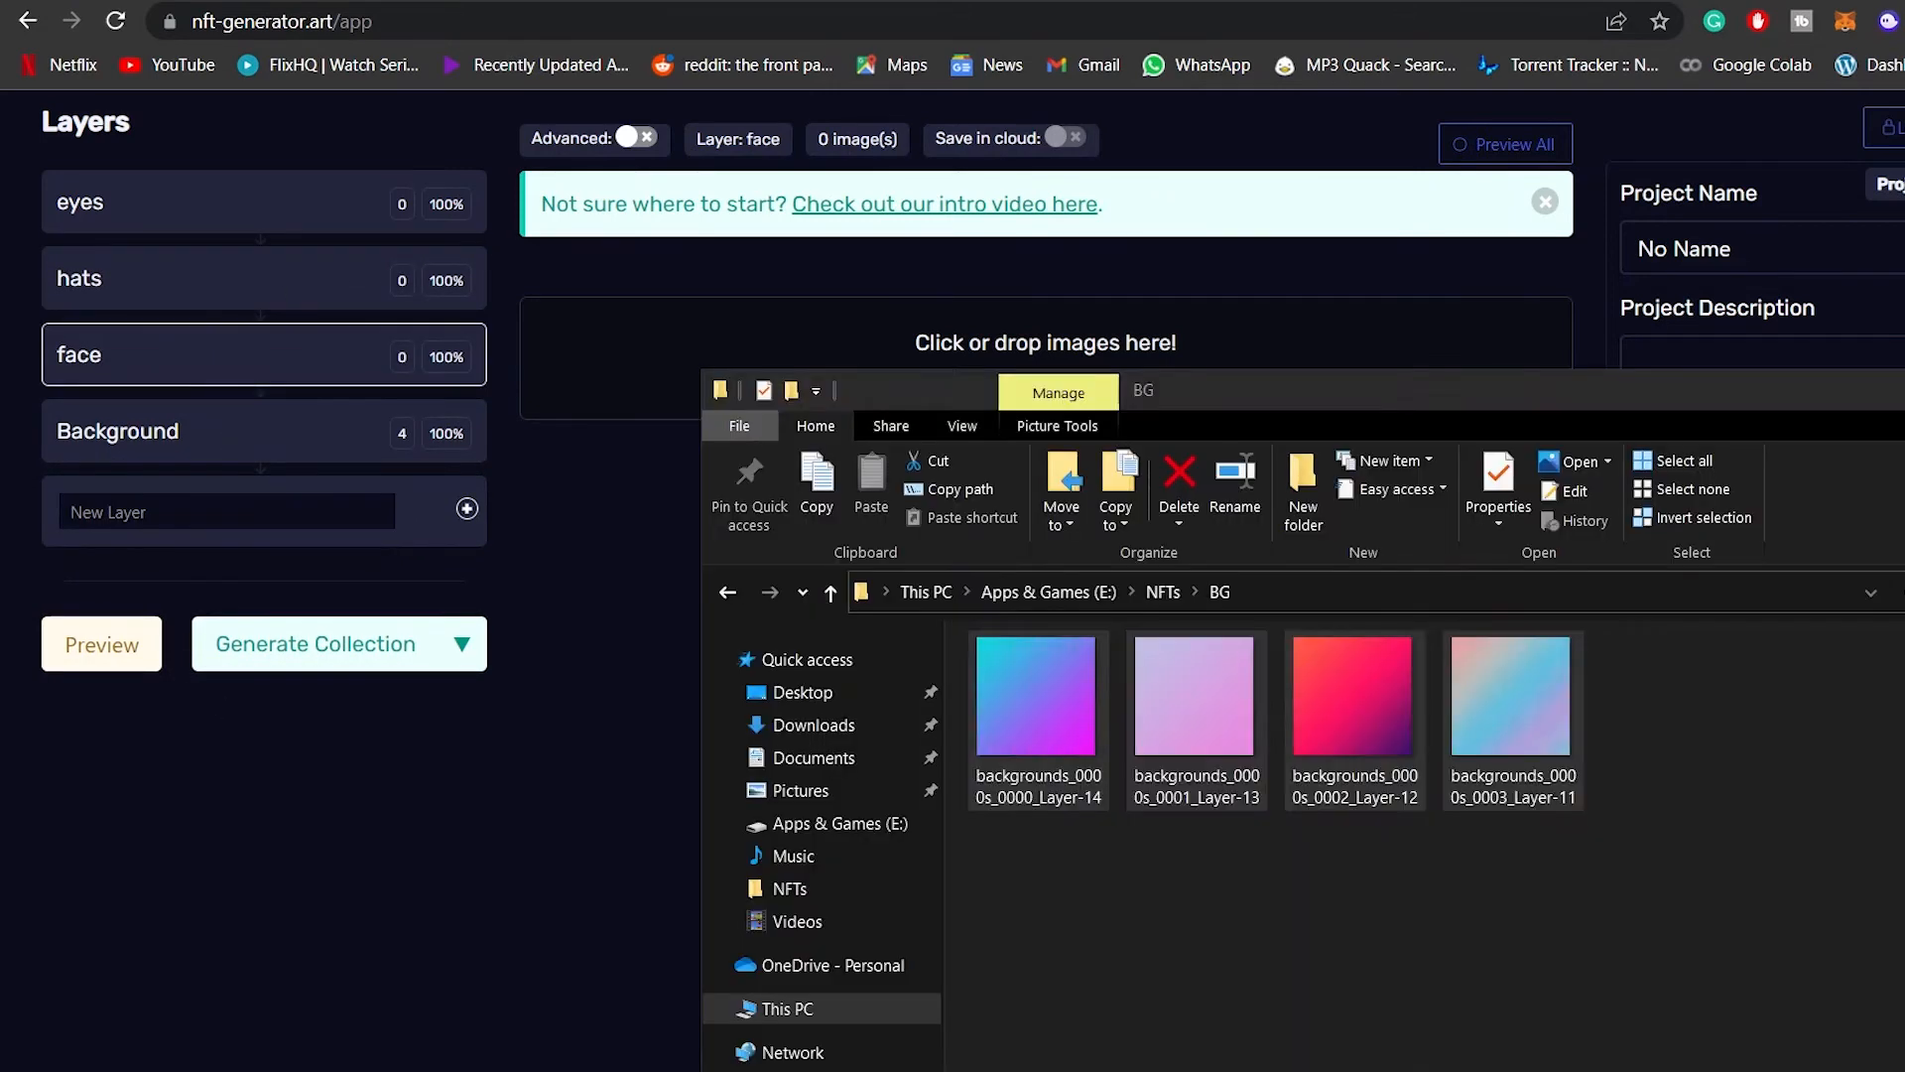
click(1171, 605)
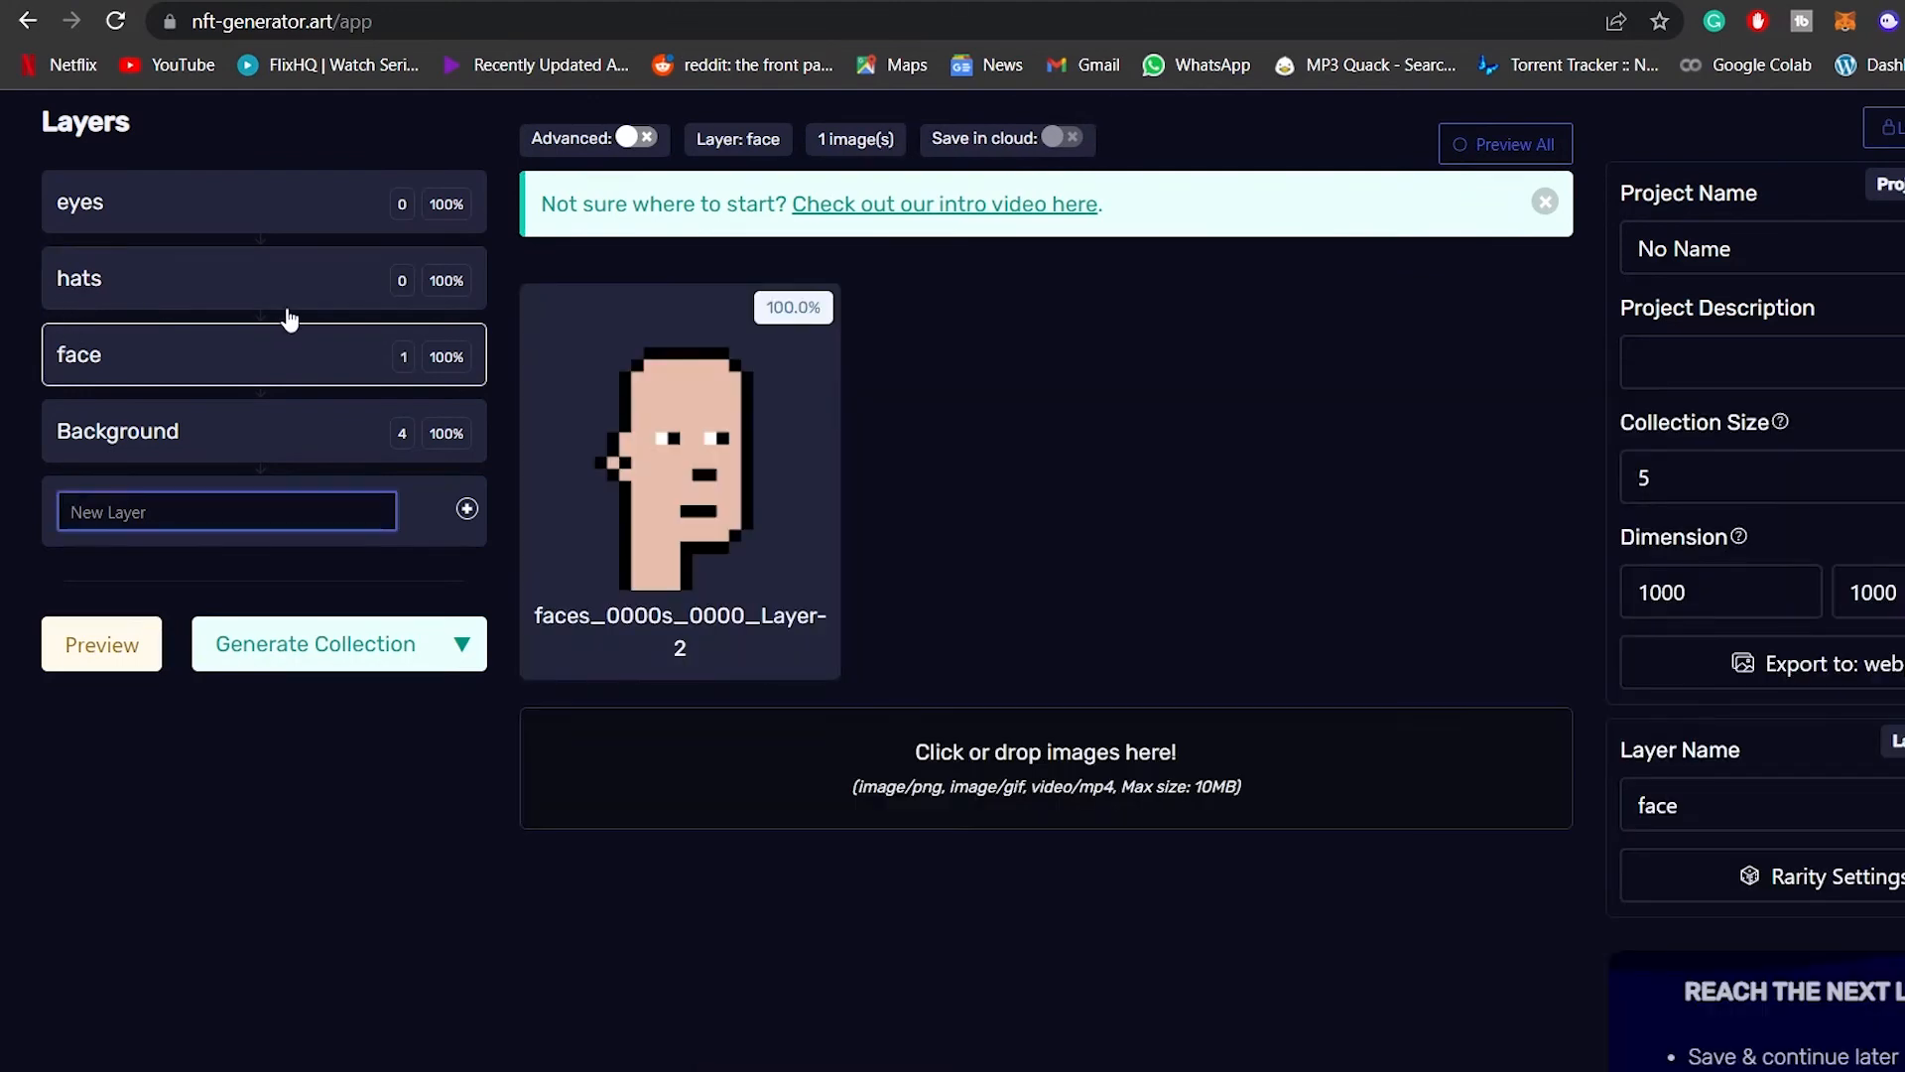
click(224, 282)
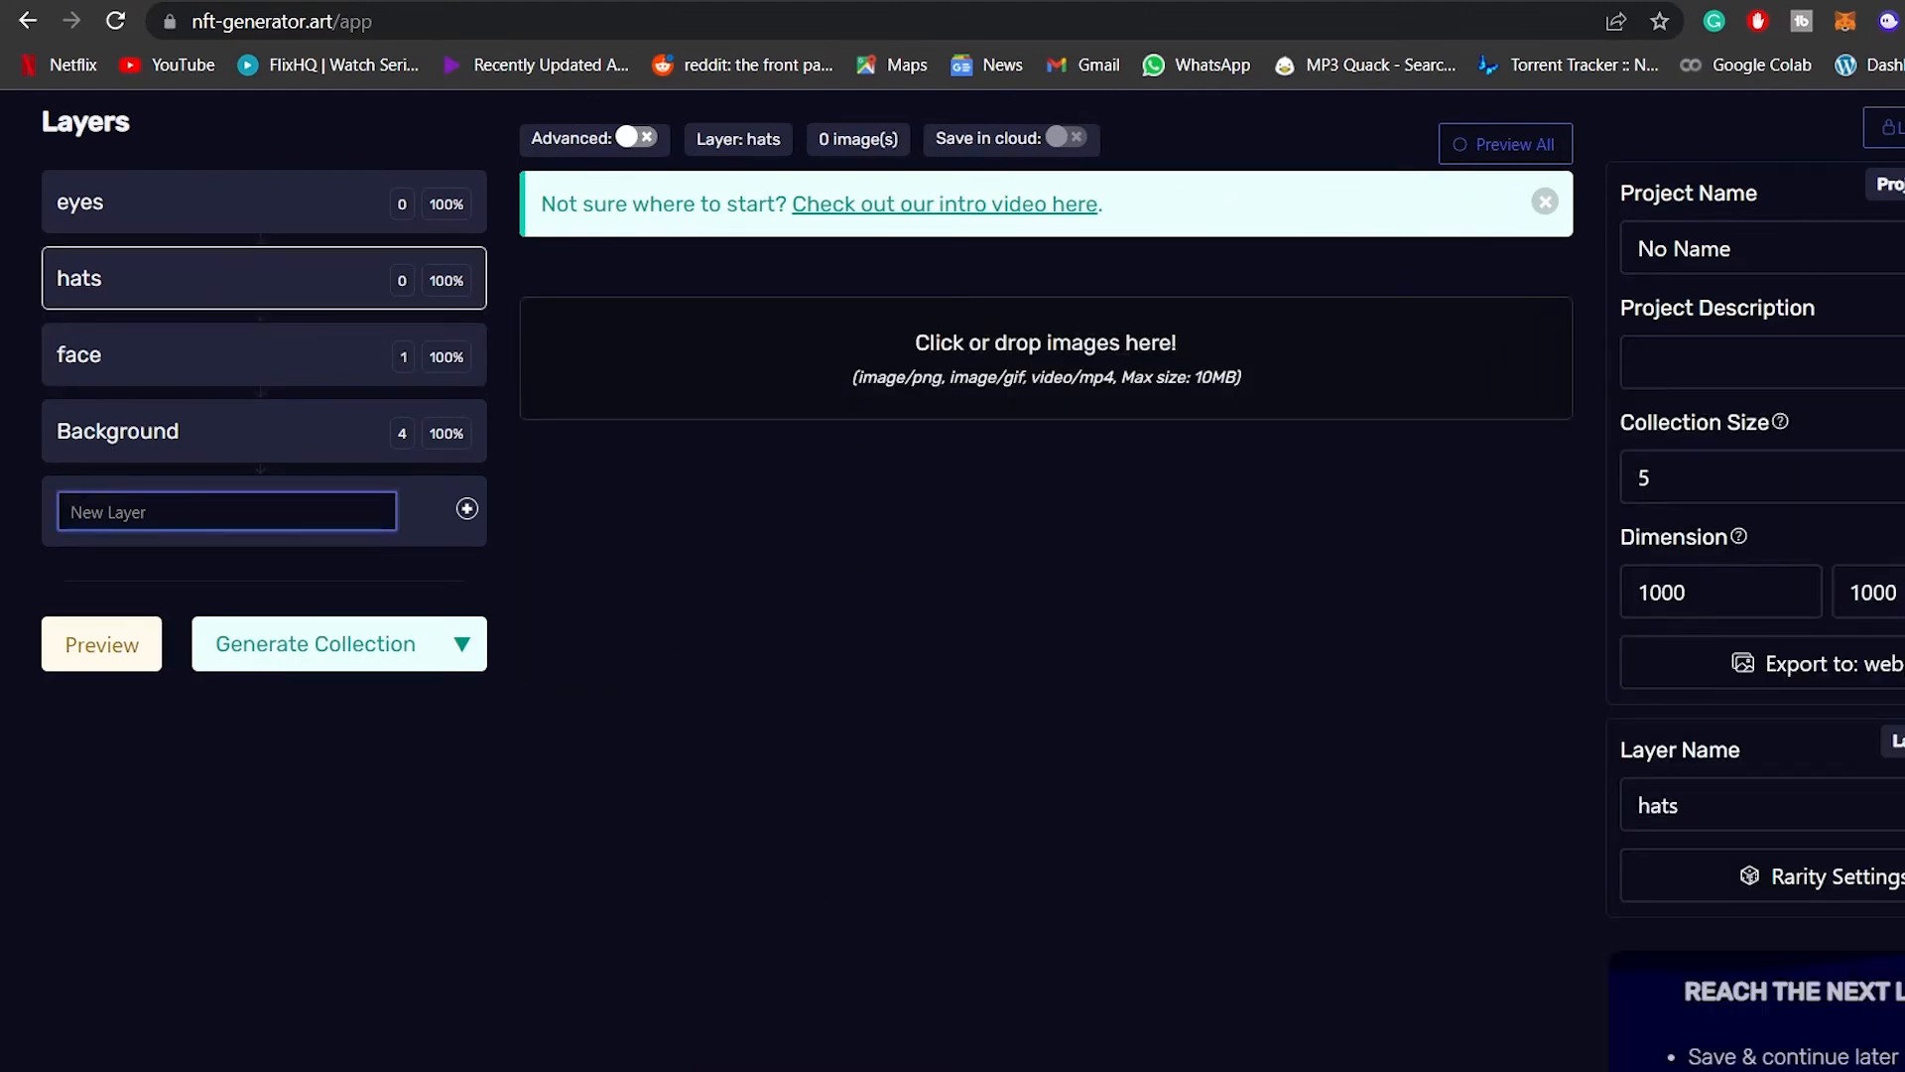
click(1171, 599)
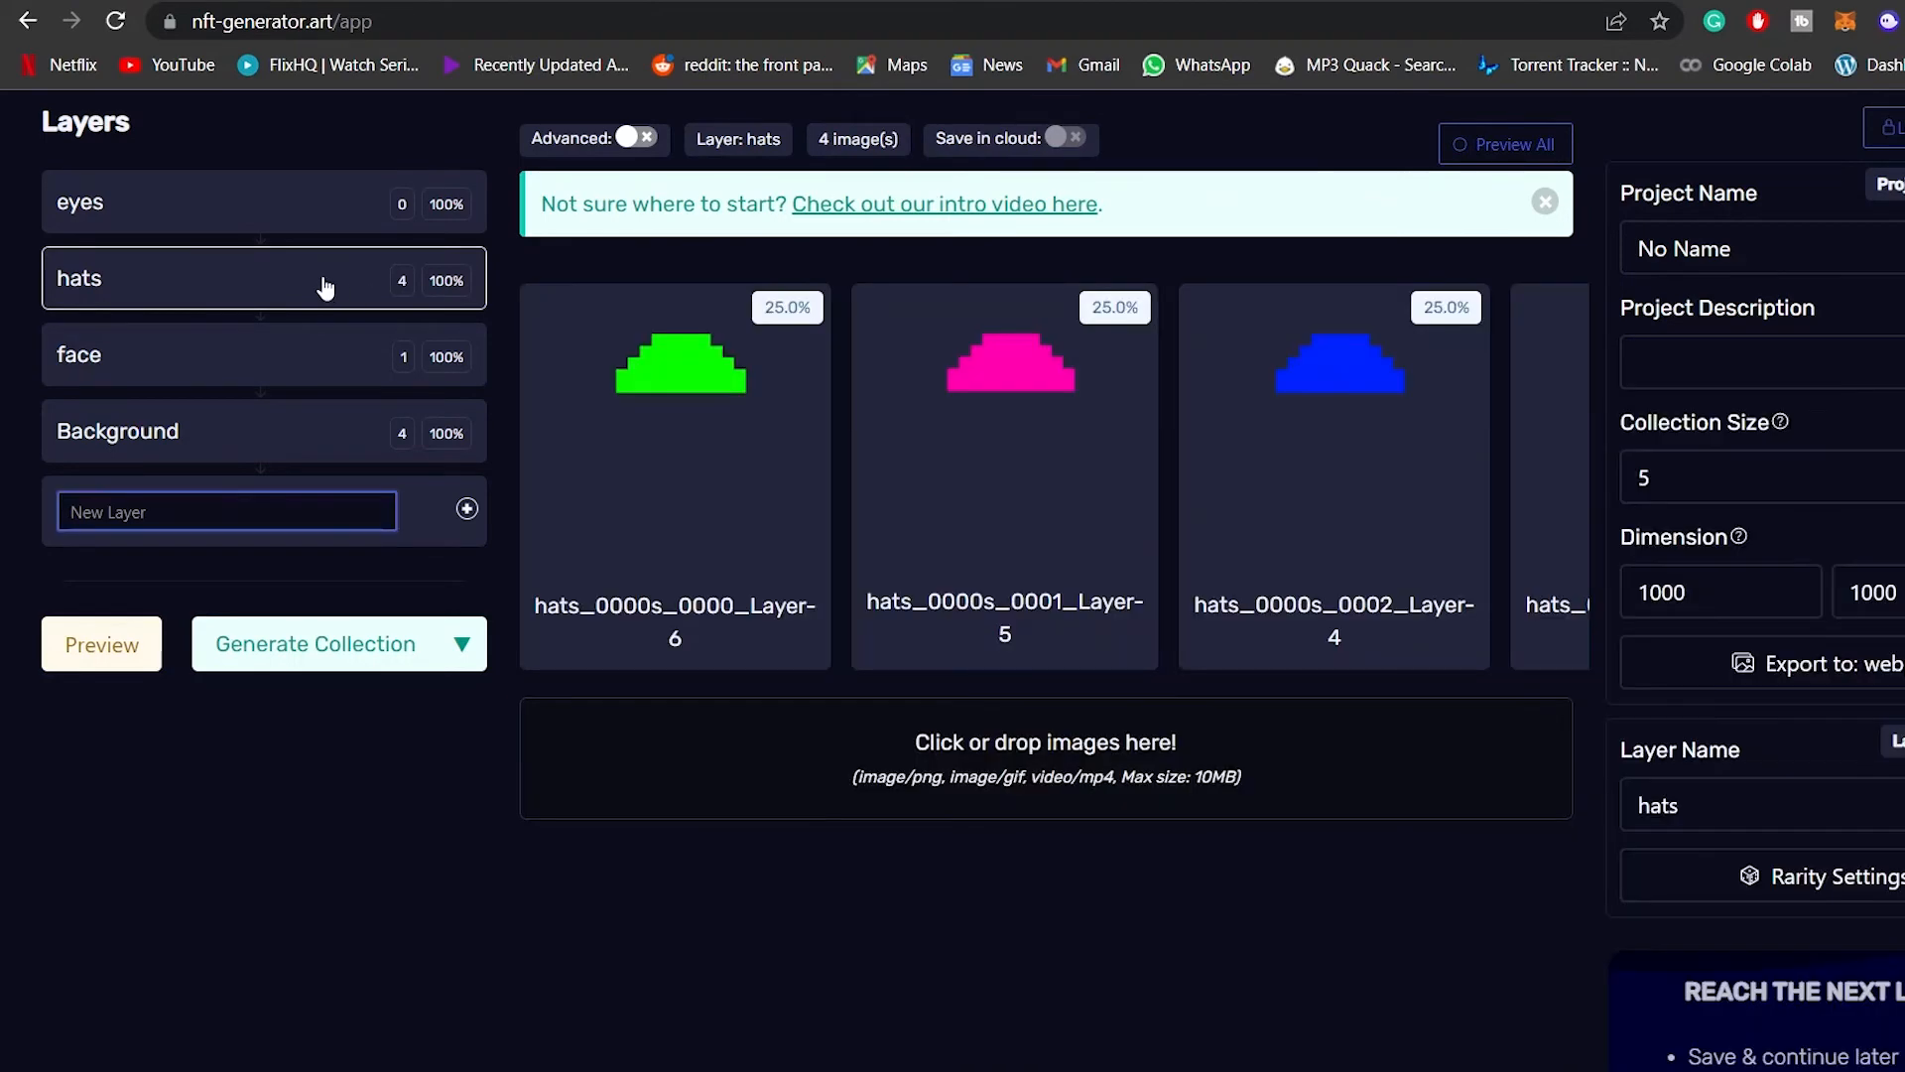
Upload the four glasses images from the eyes folder in File Explorer to the generator's eyes layer
click(157, 186)
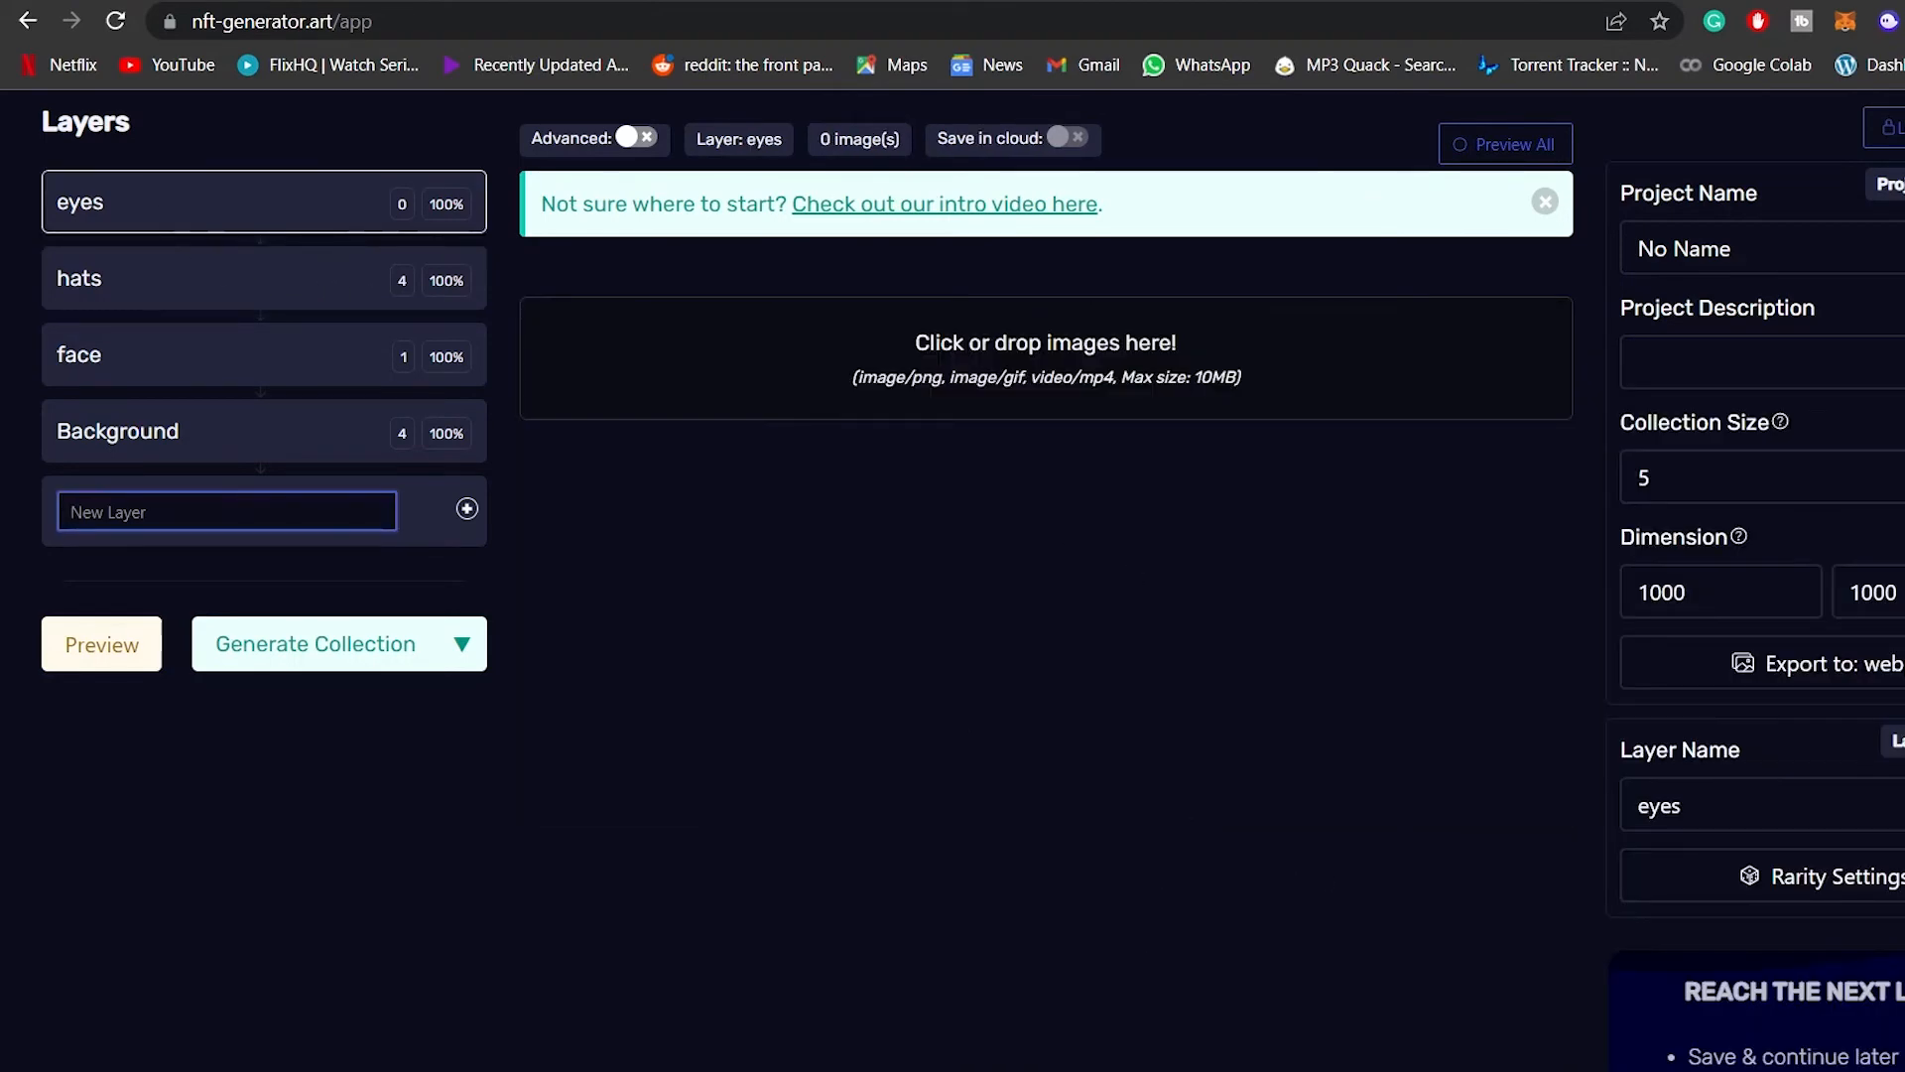
key(alt+Tab)
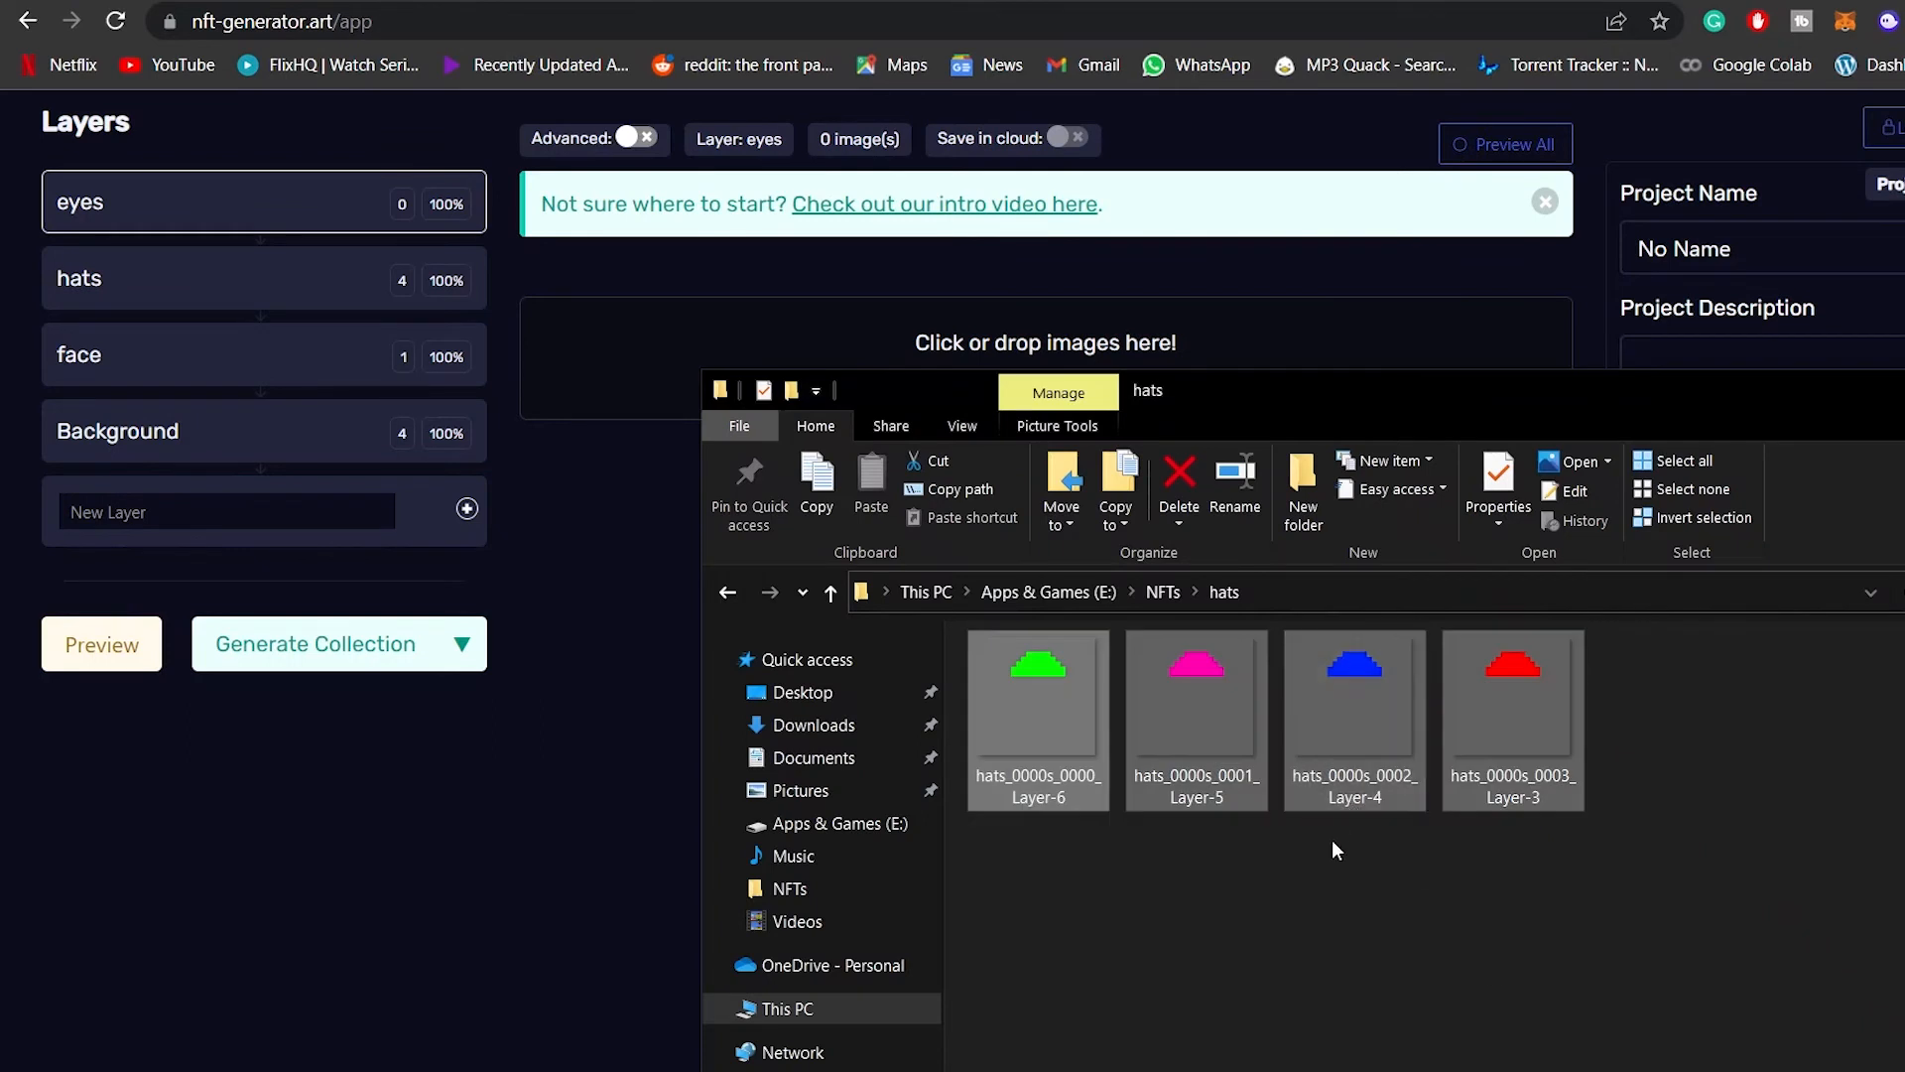
key(alt+Left)
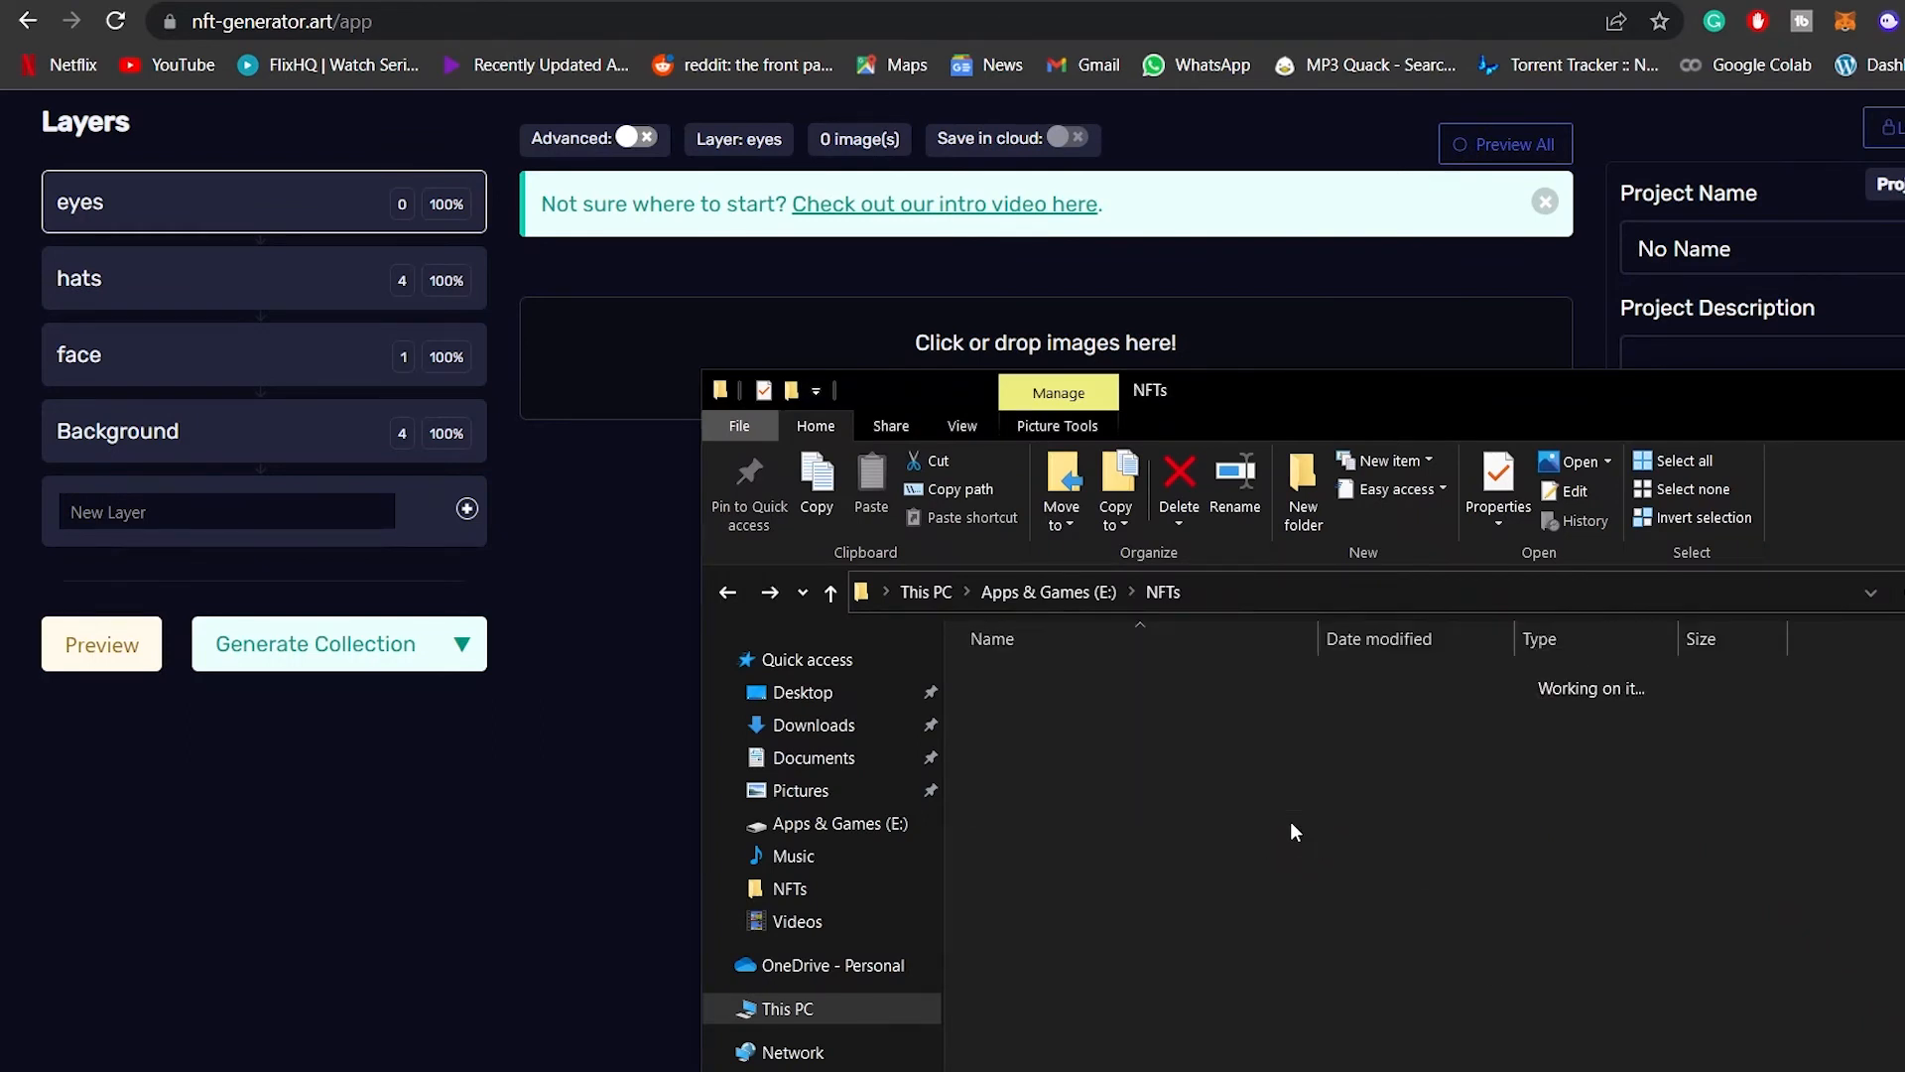
double_click(1028, 739)
key(alt+Left)
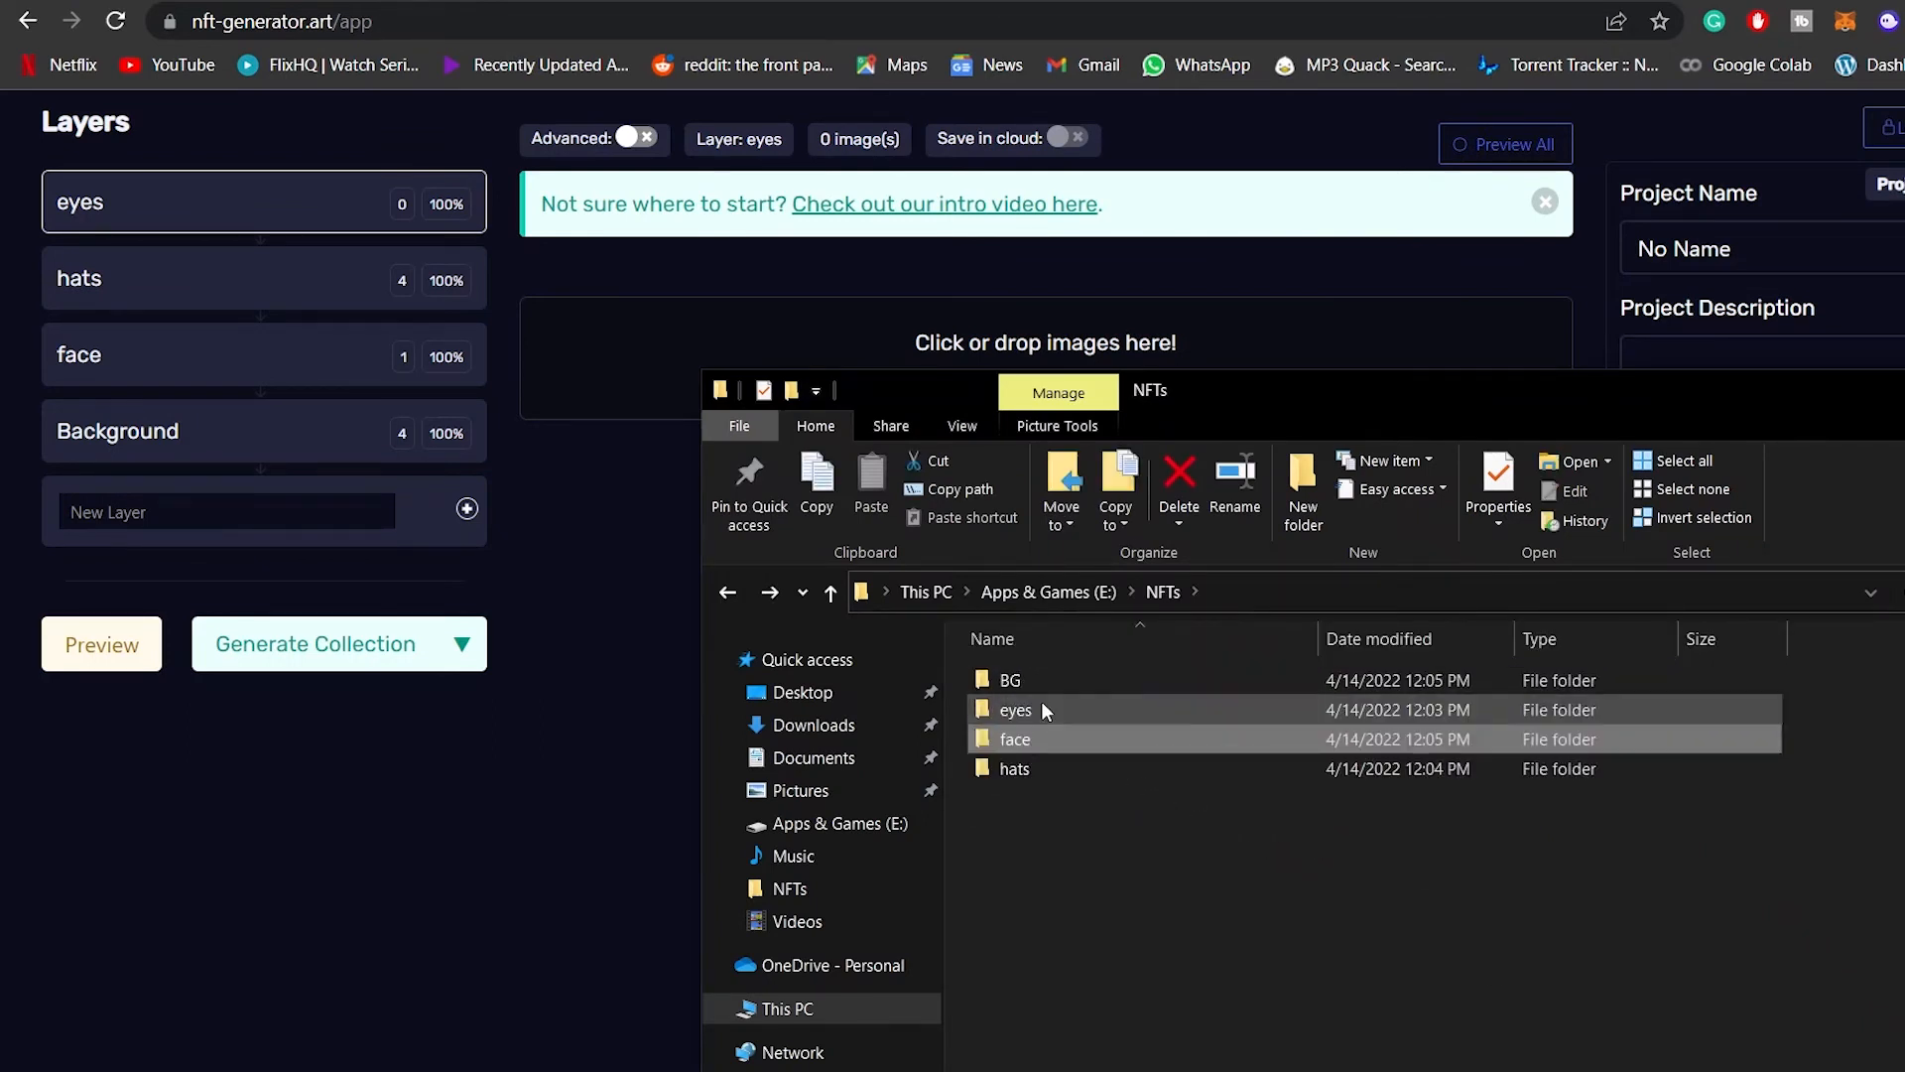
double_click(1039, 709)
drag(1690, 912, 942, 640)
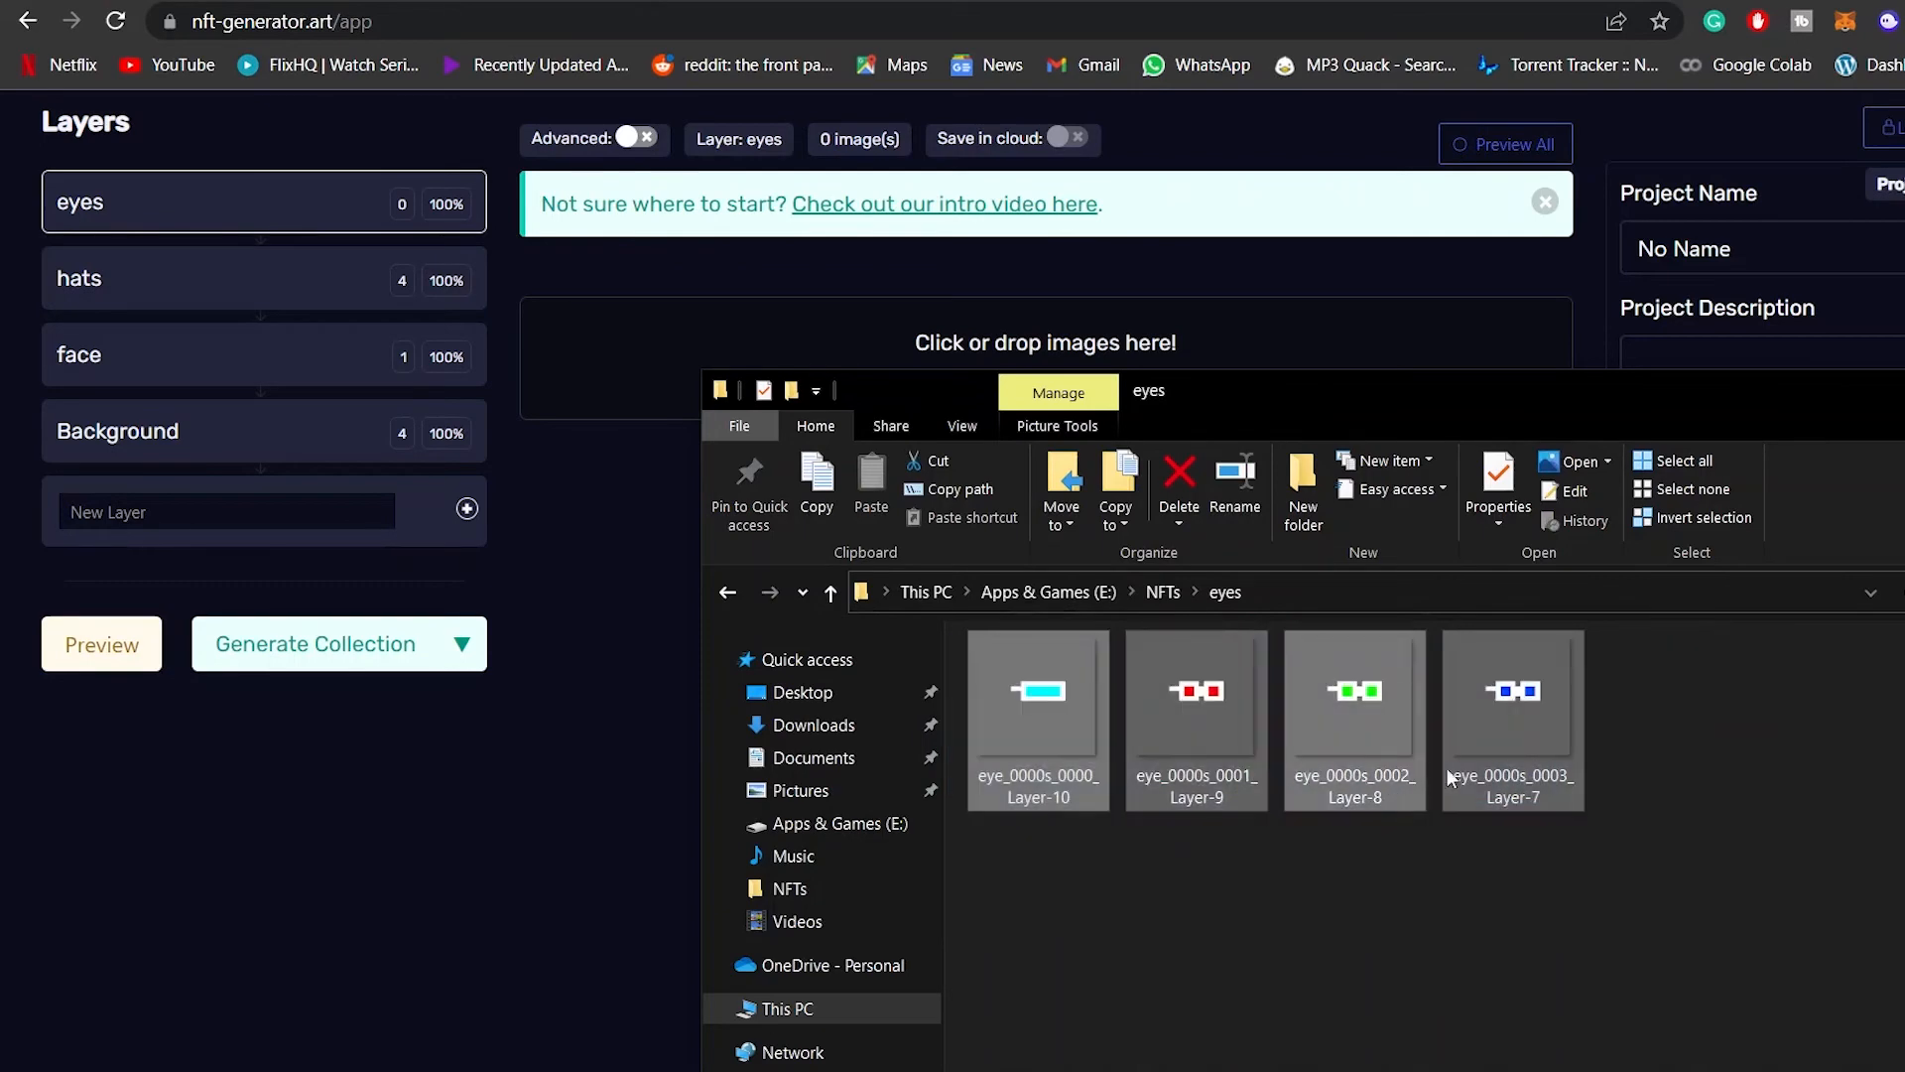
drag(1329, 742, 898, 339)
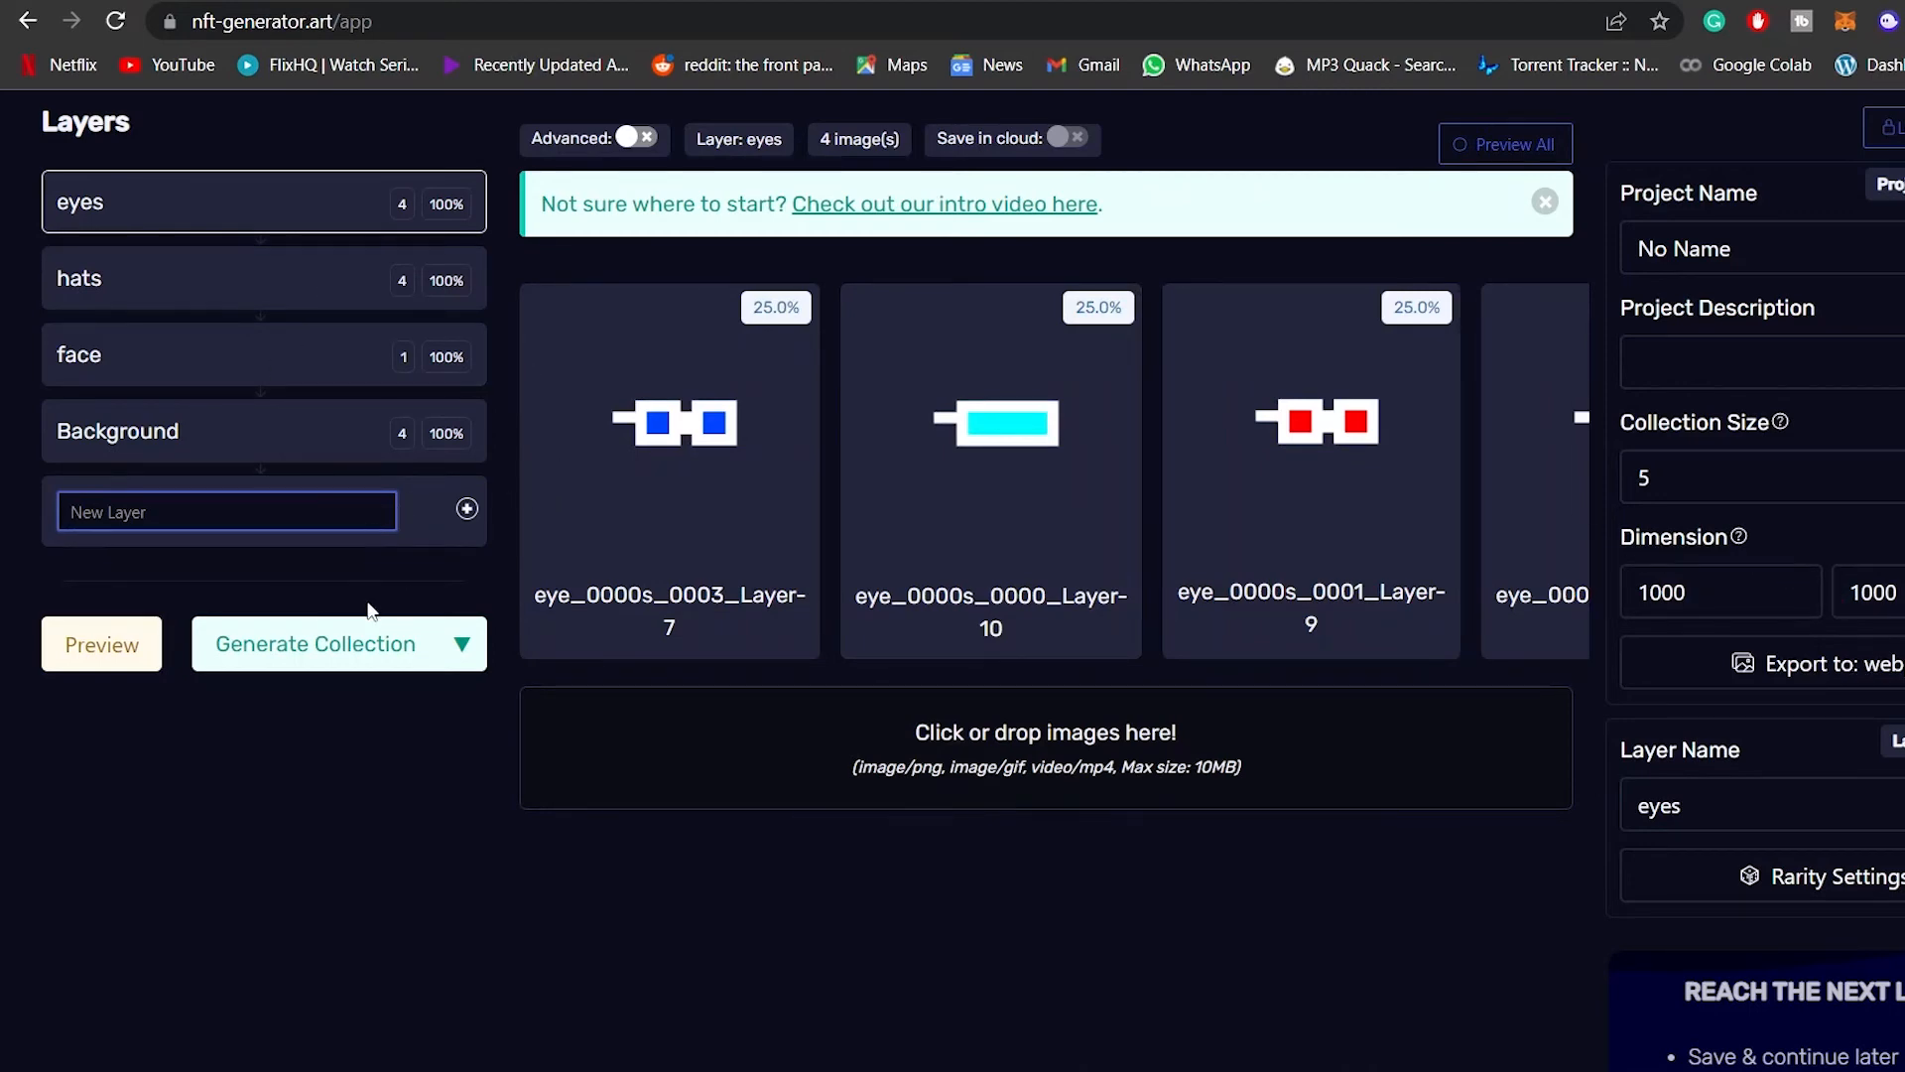
Set the collection size to 80
click(1742, 477)
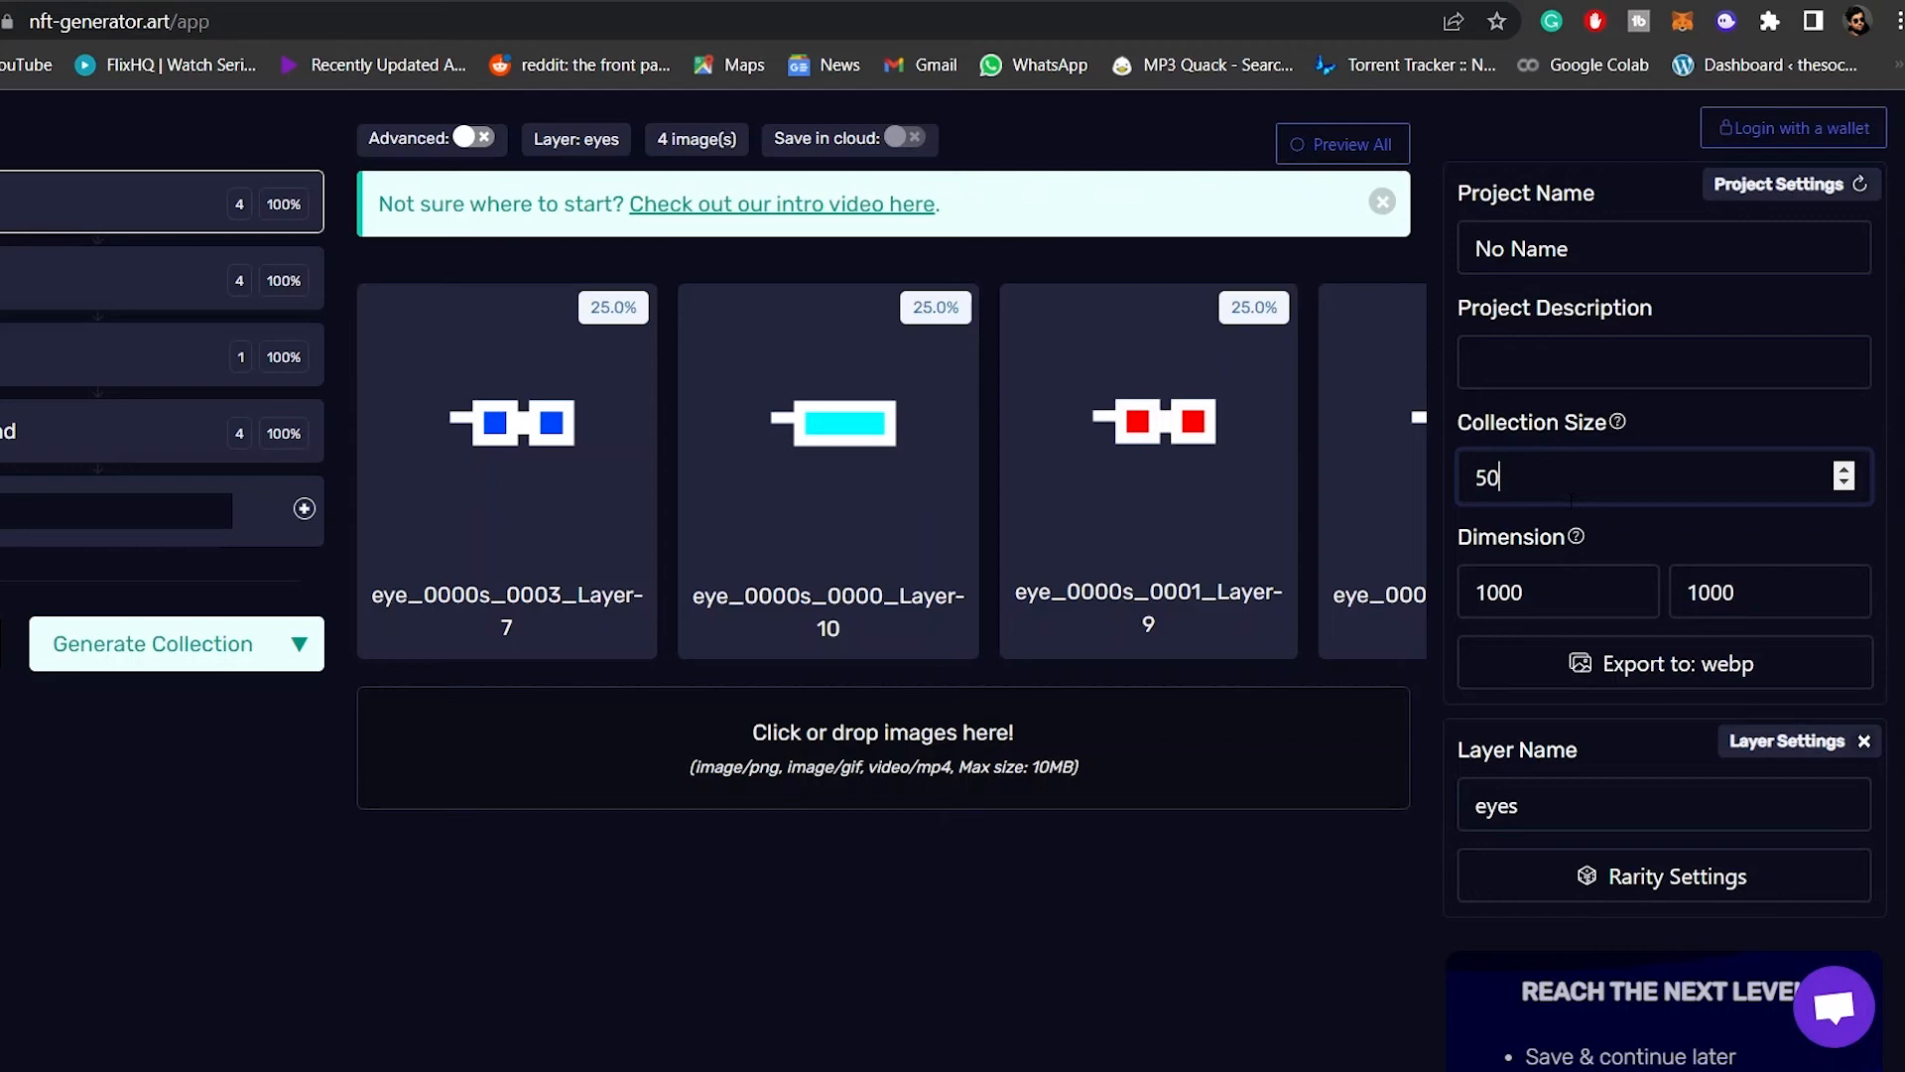
key(BackSpace)
text(8)
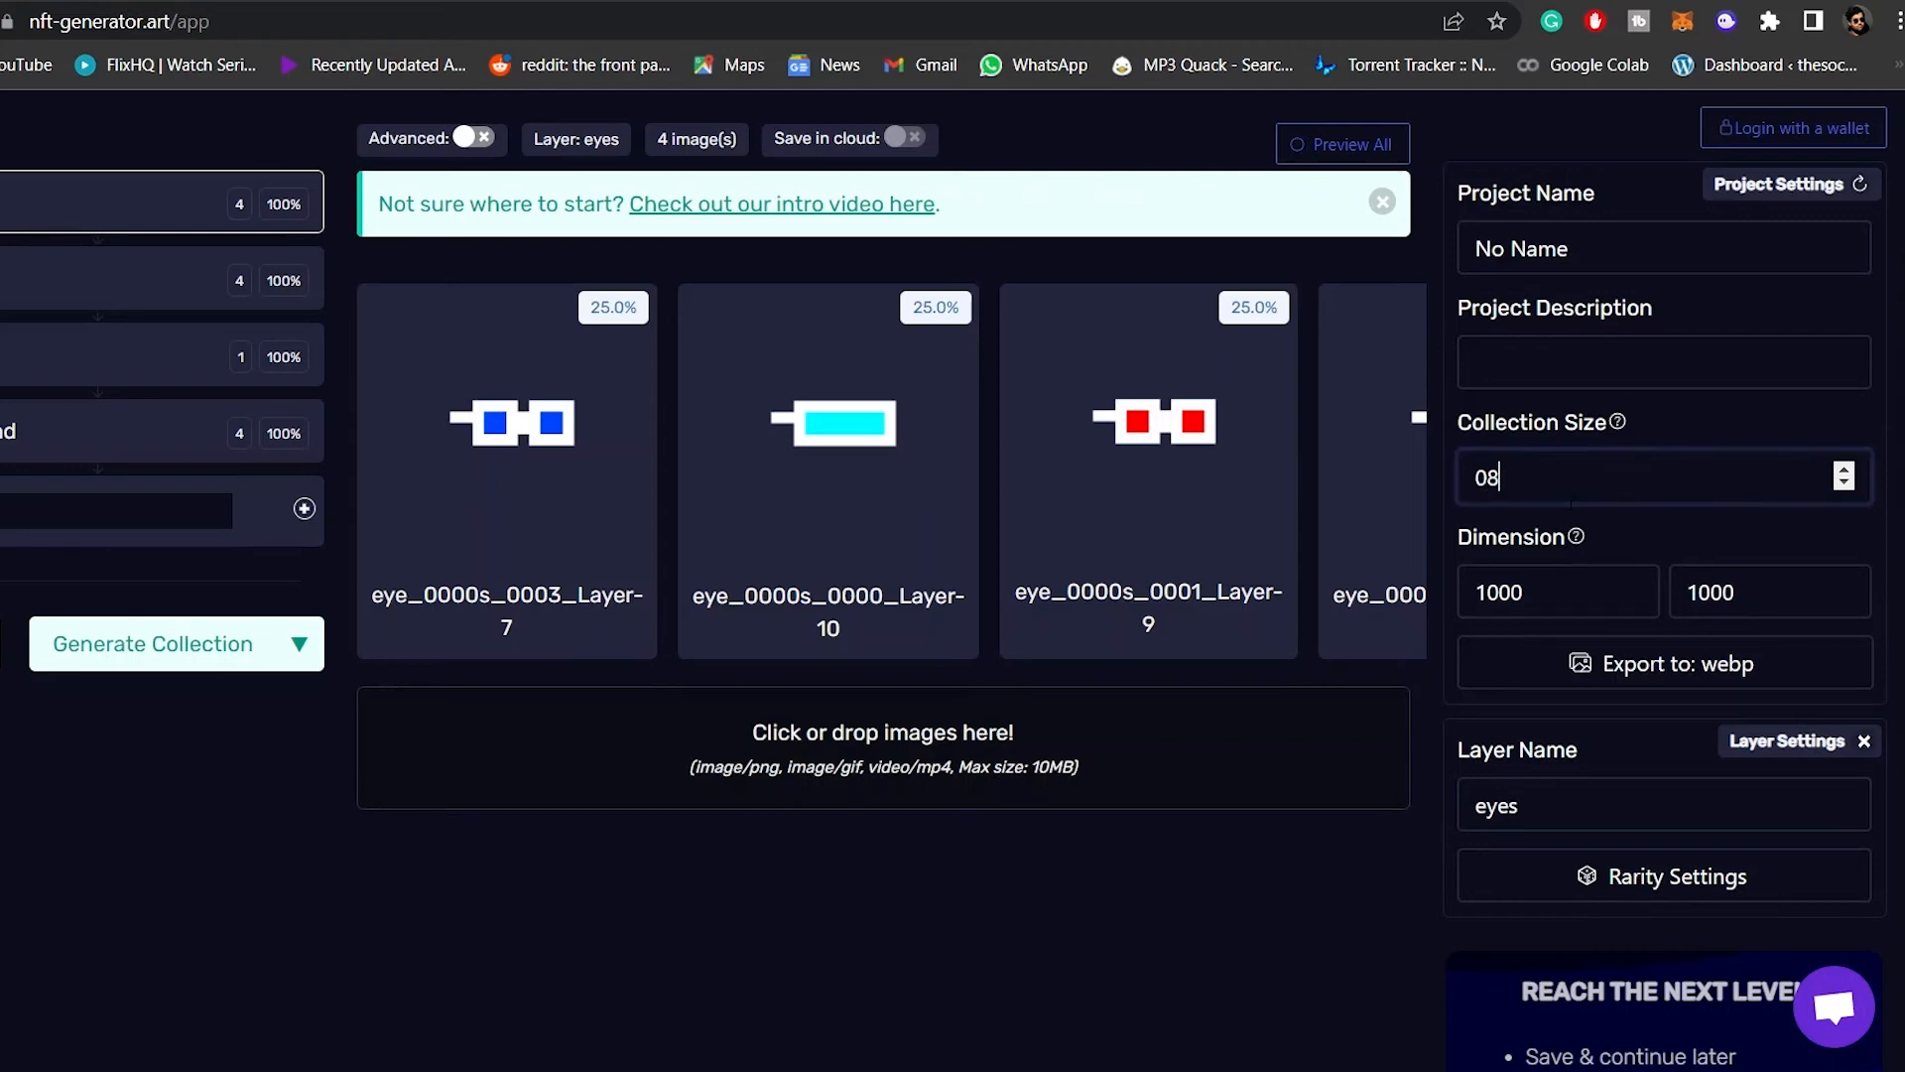
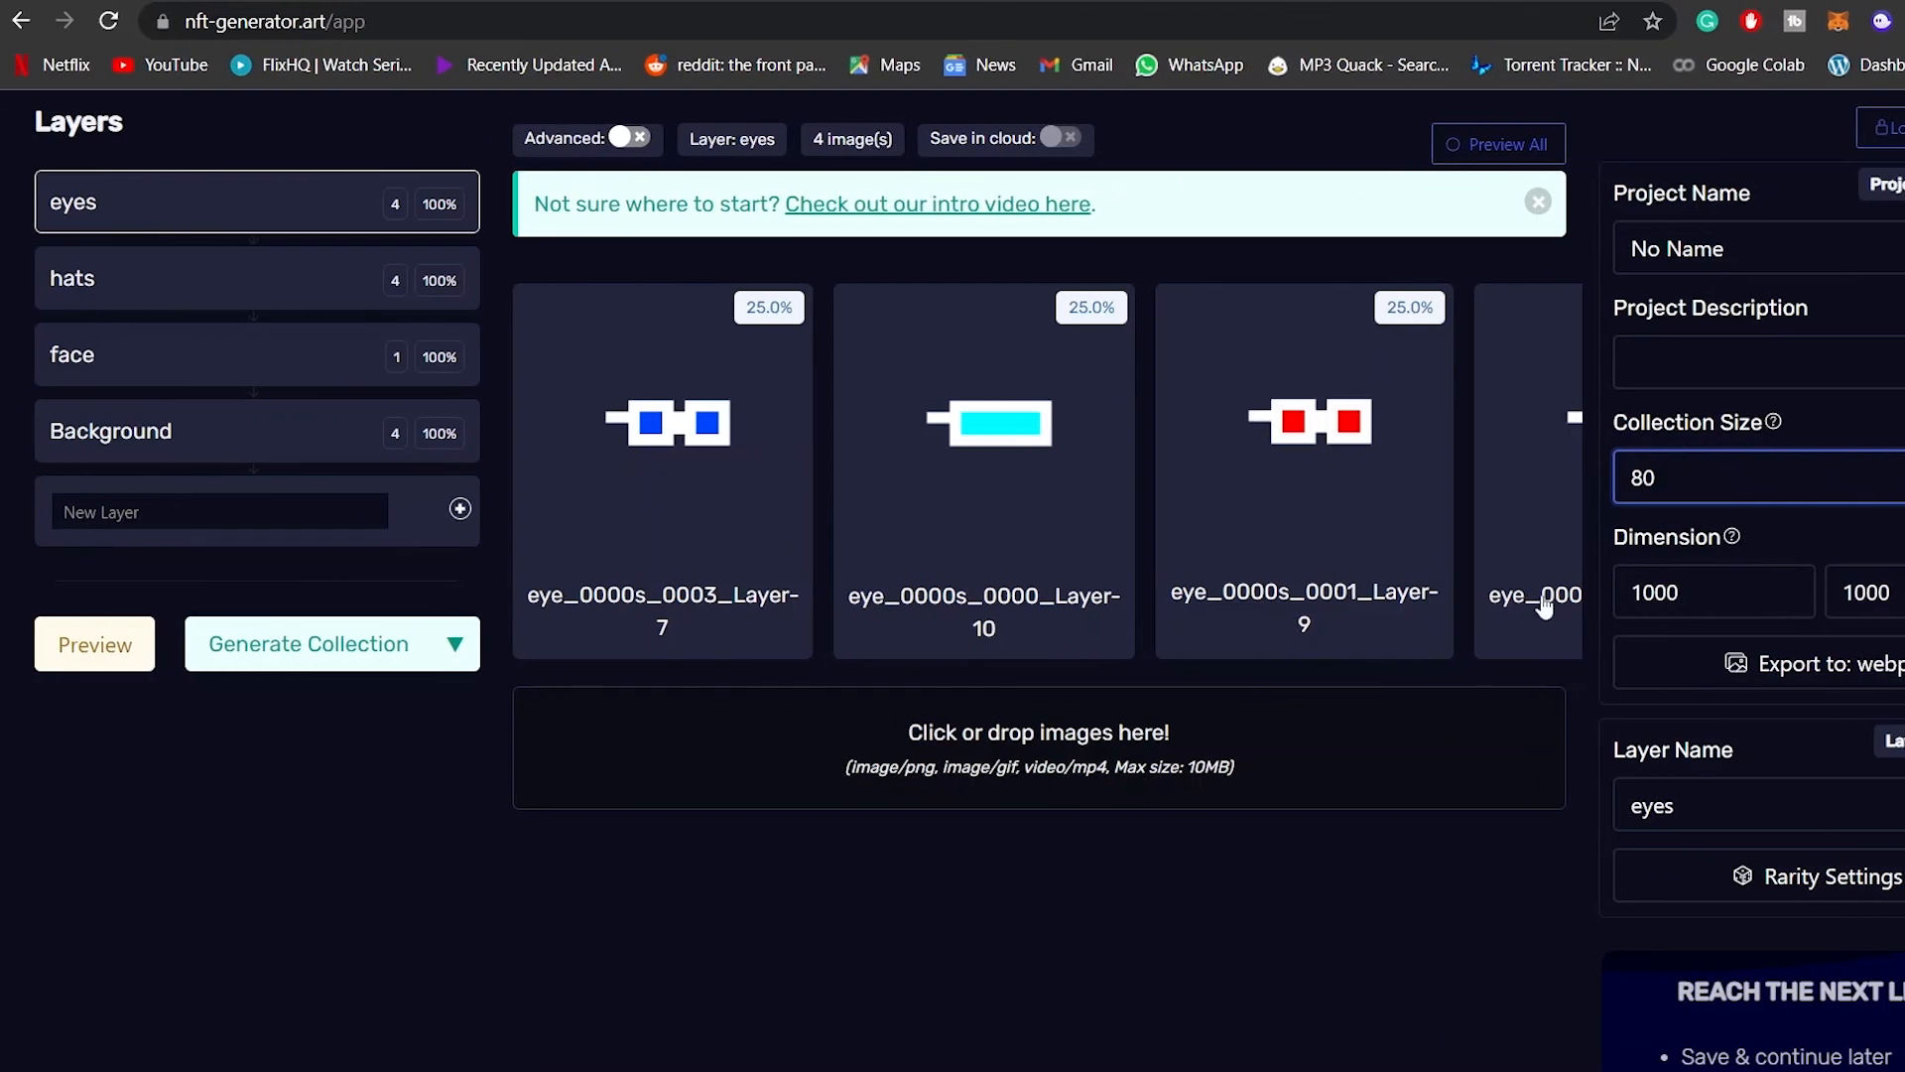
click(455, 646)
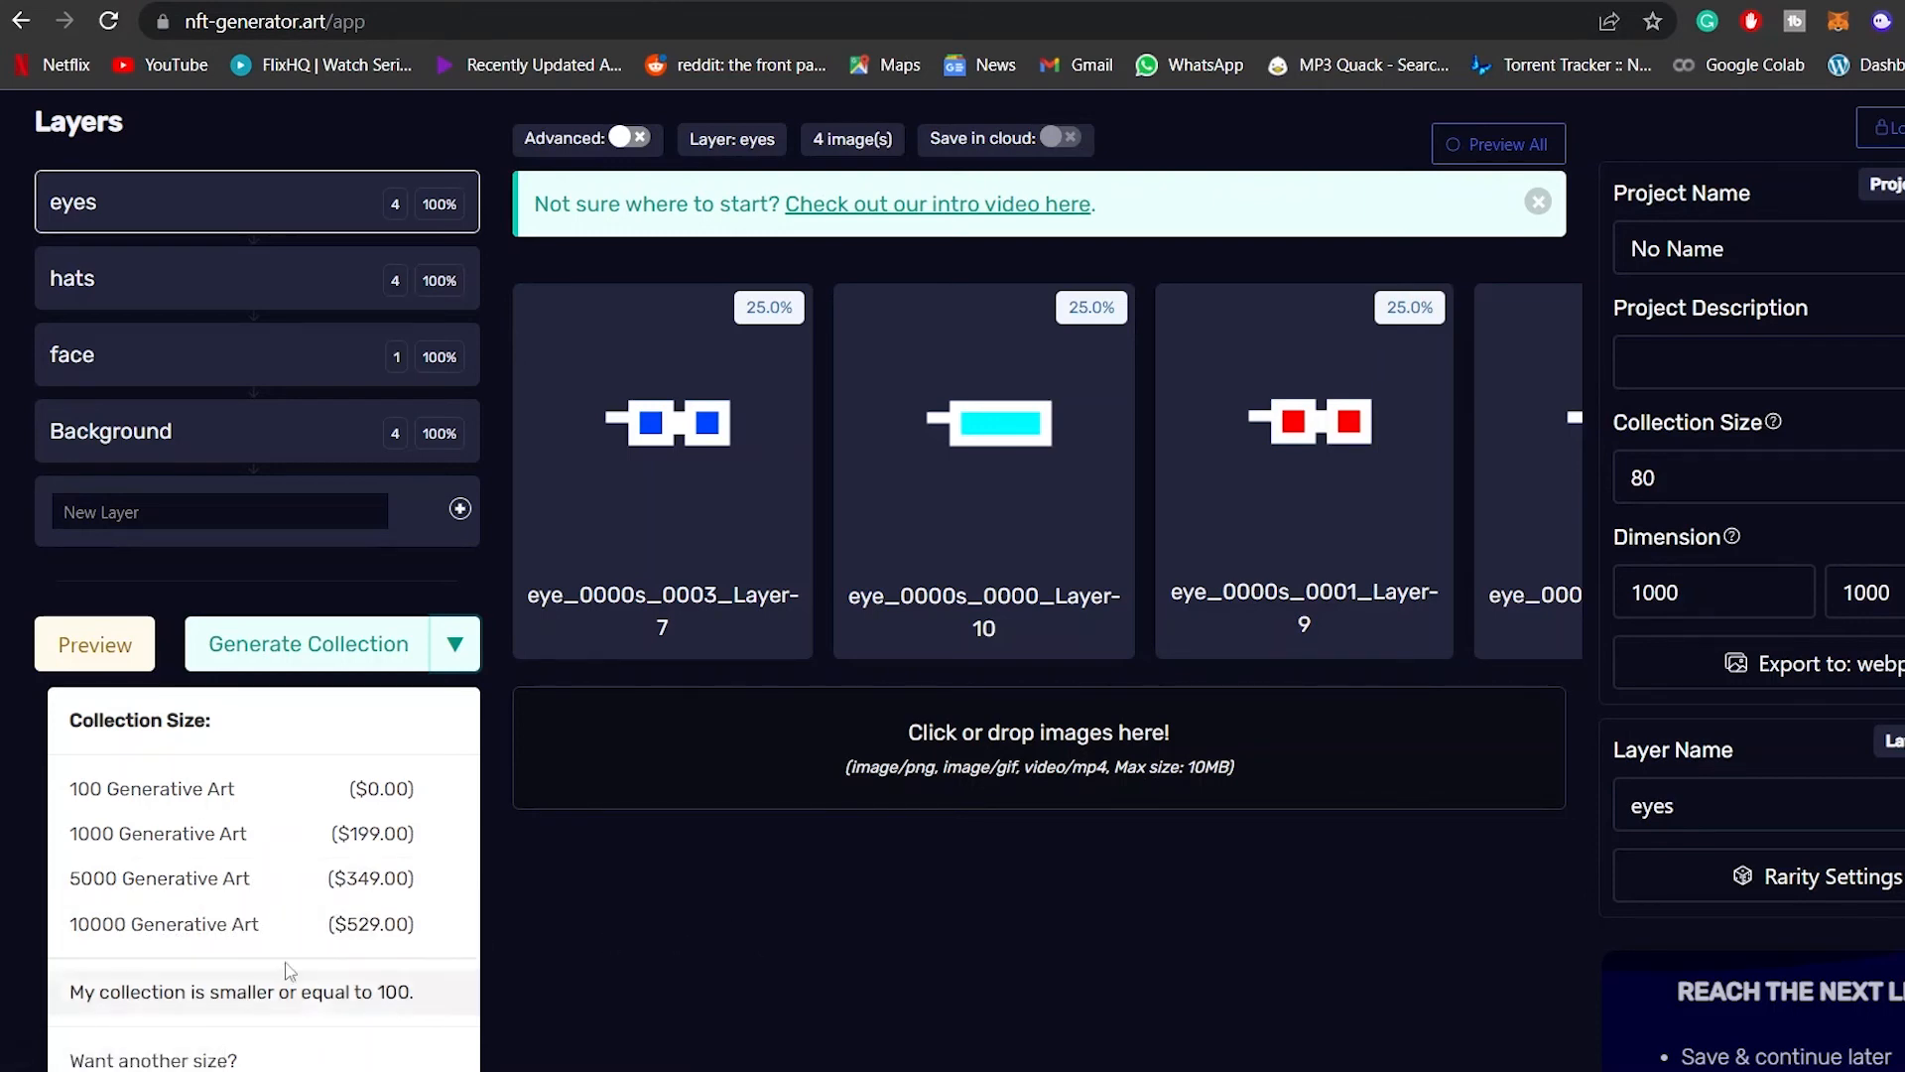
scroll(452, 1028, down, 1)
scroll(1659, 888, up, 1)
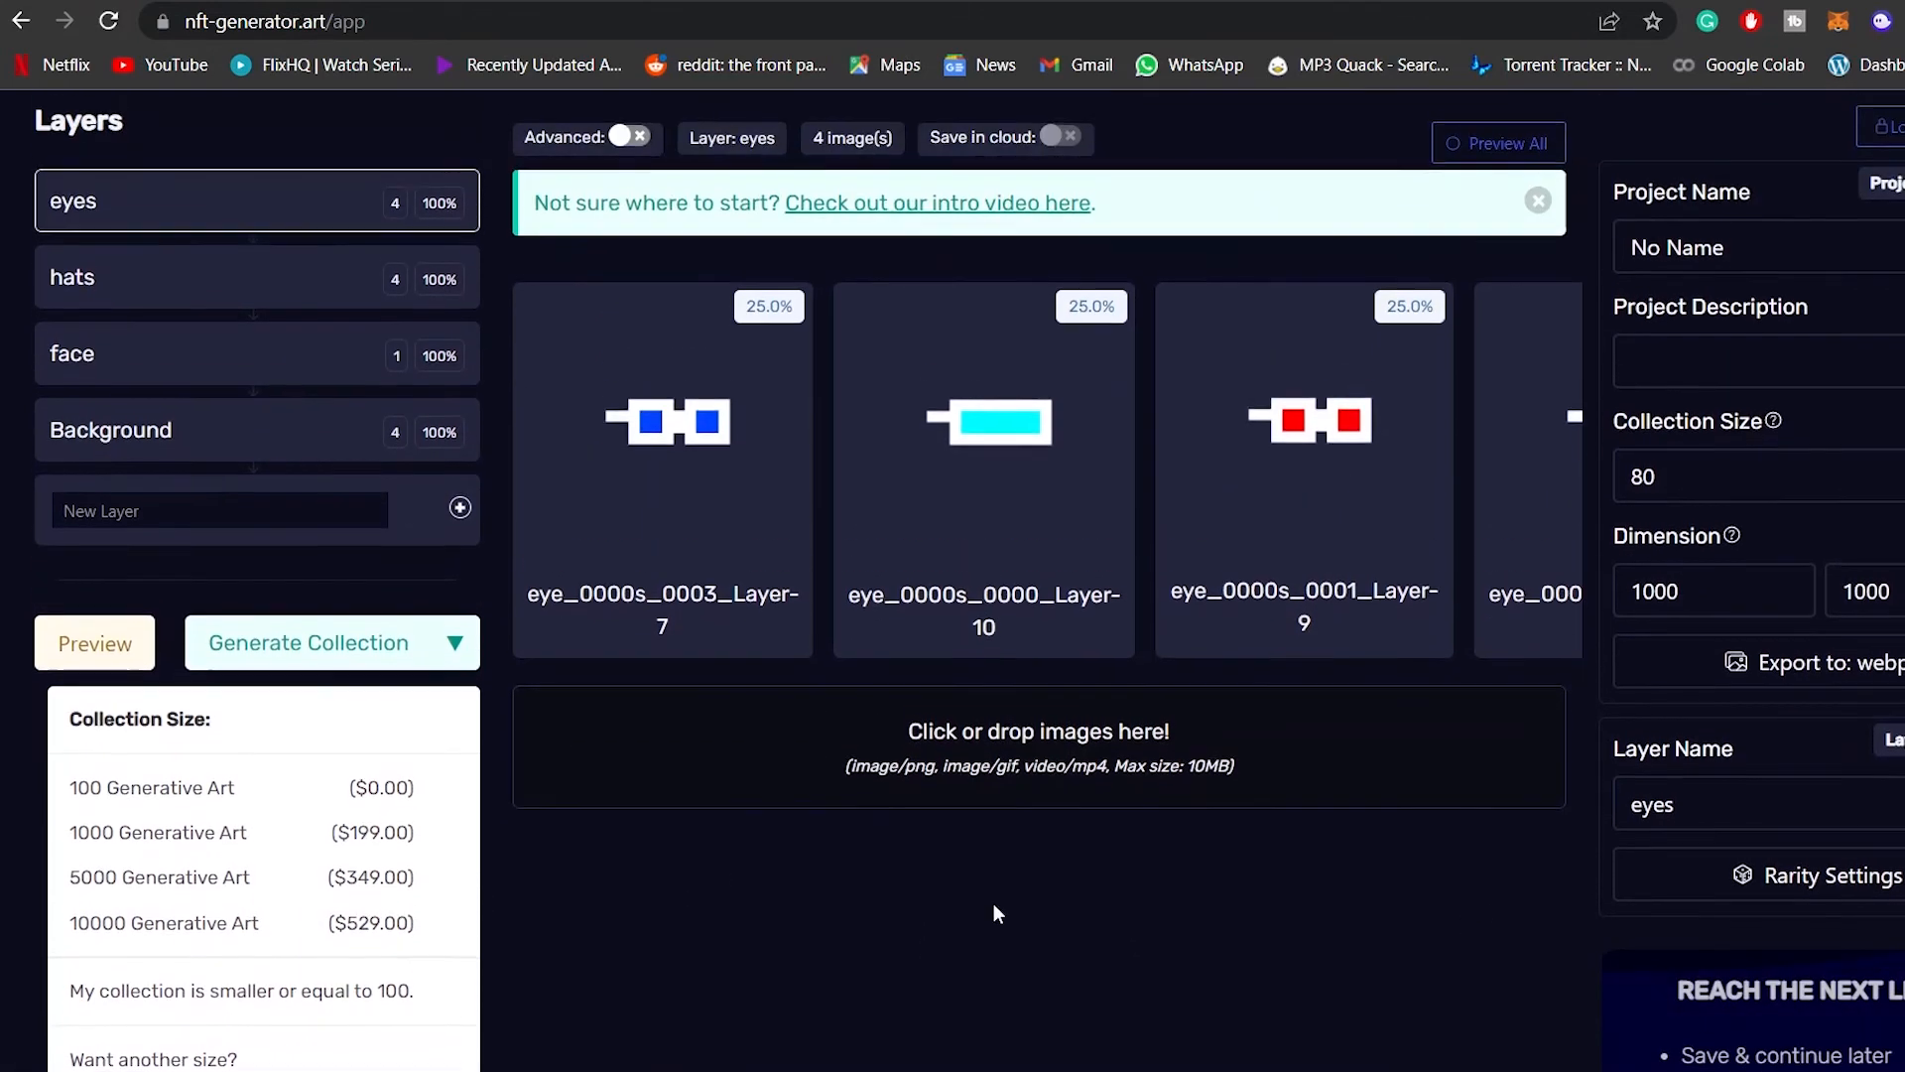
click(437, 640)
In the eyes layer's rarity settings, make the cyan visor glasses (Layer-10) rare at about 1.96%
scroll(1776, 794, down, 1)
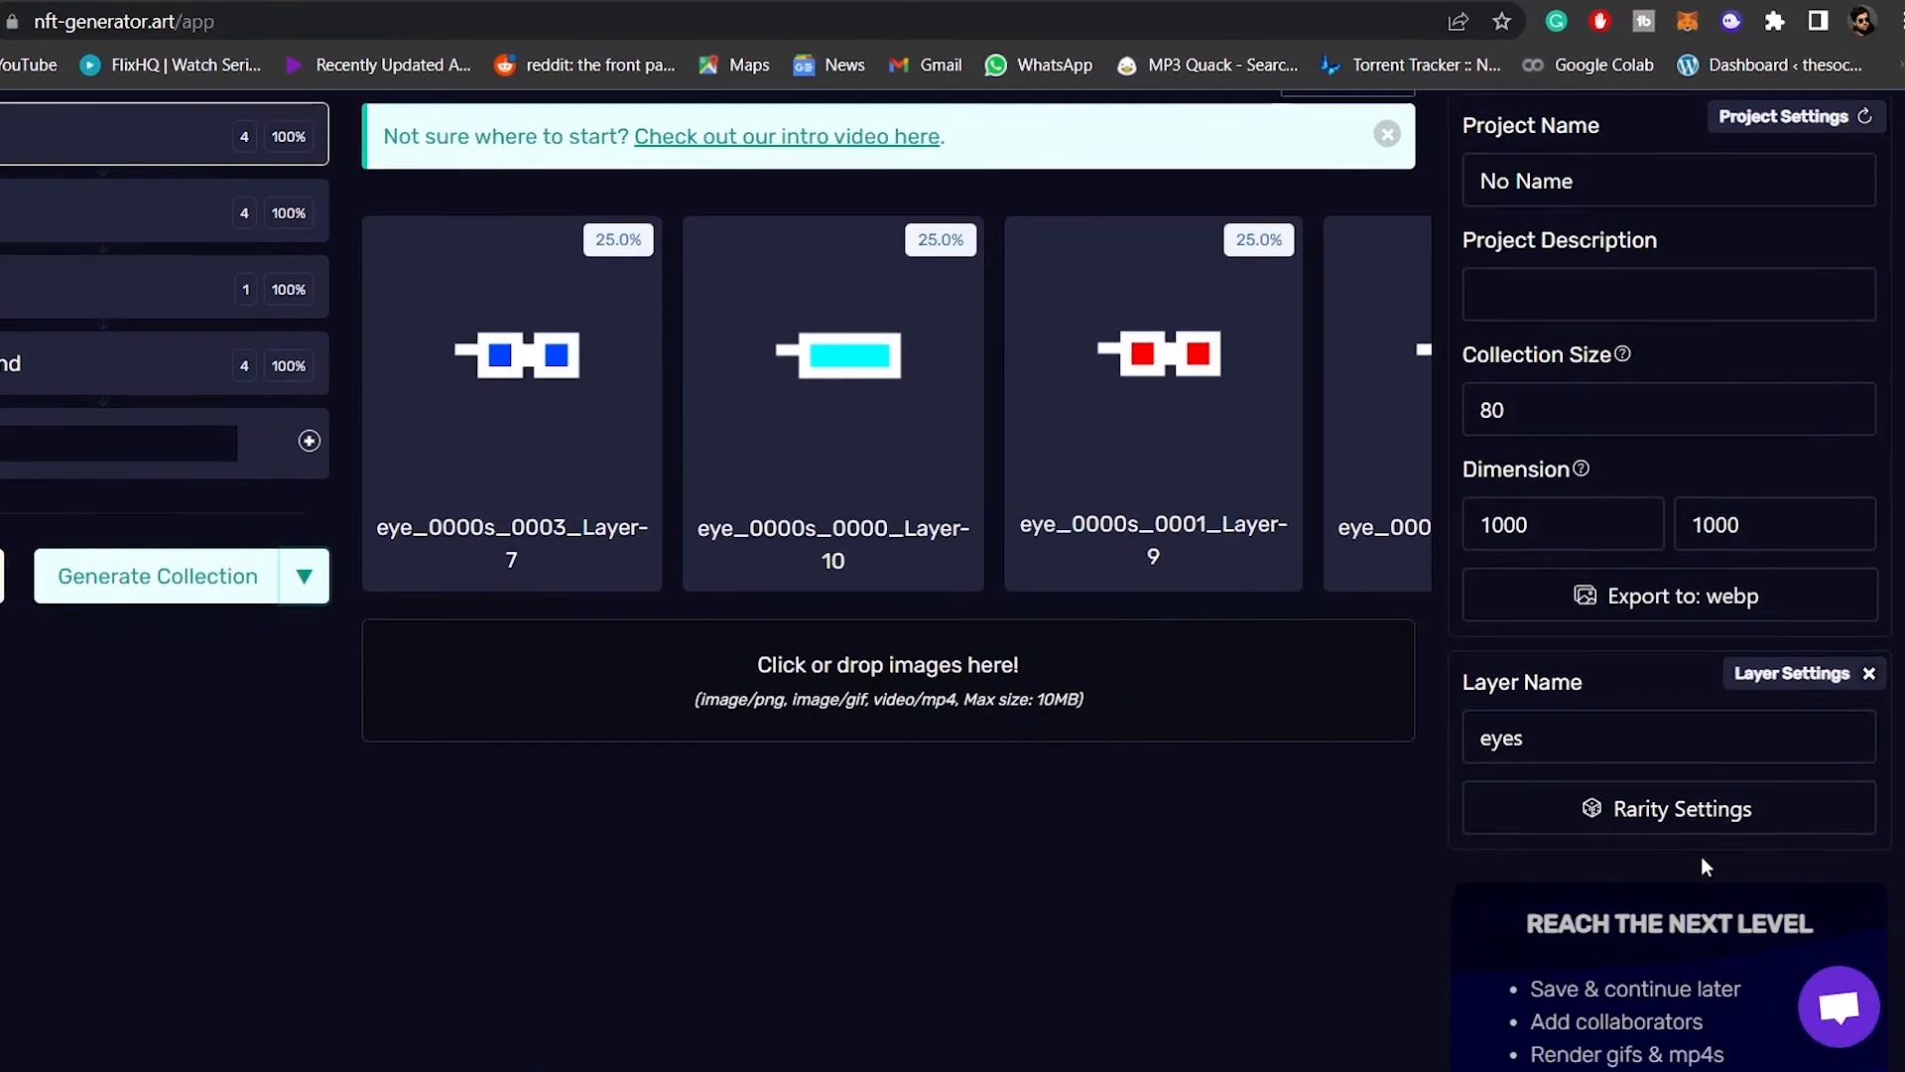
click(1643, 752)
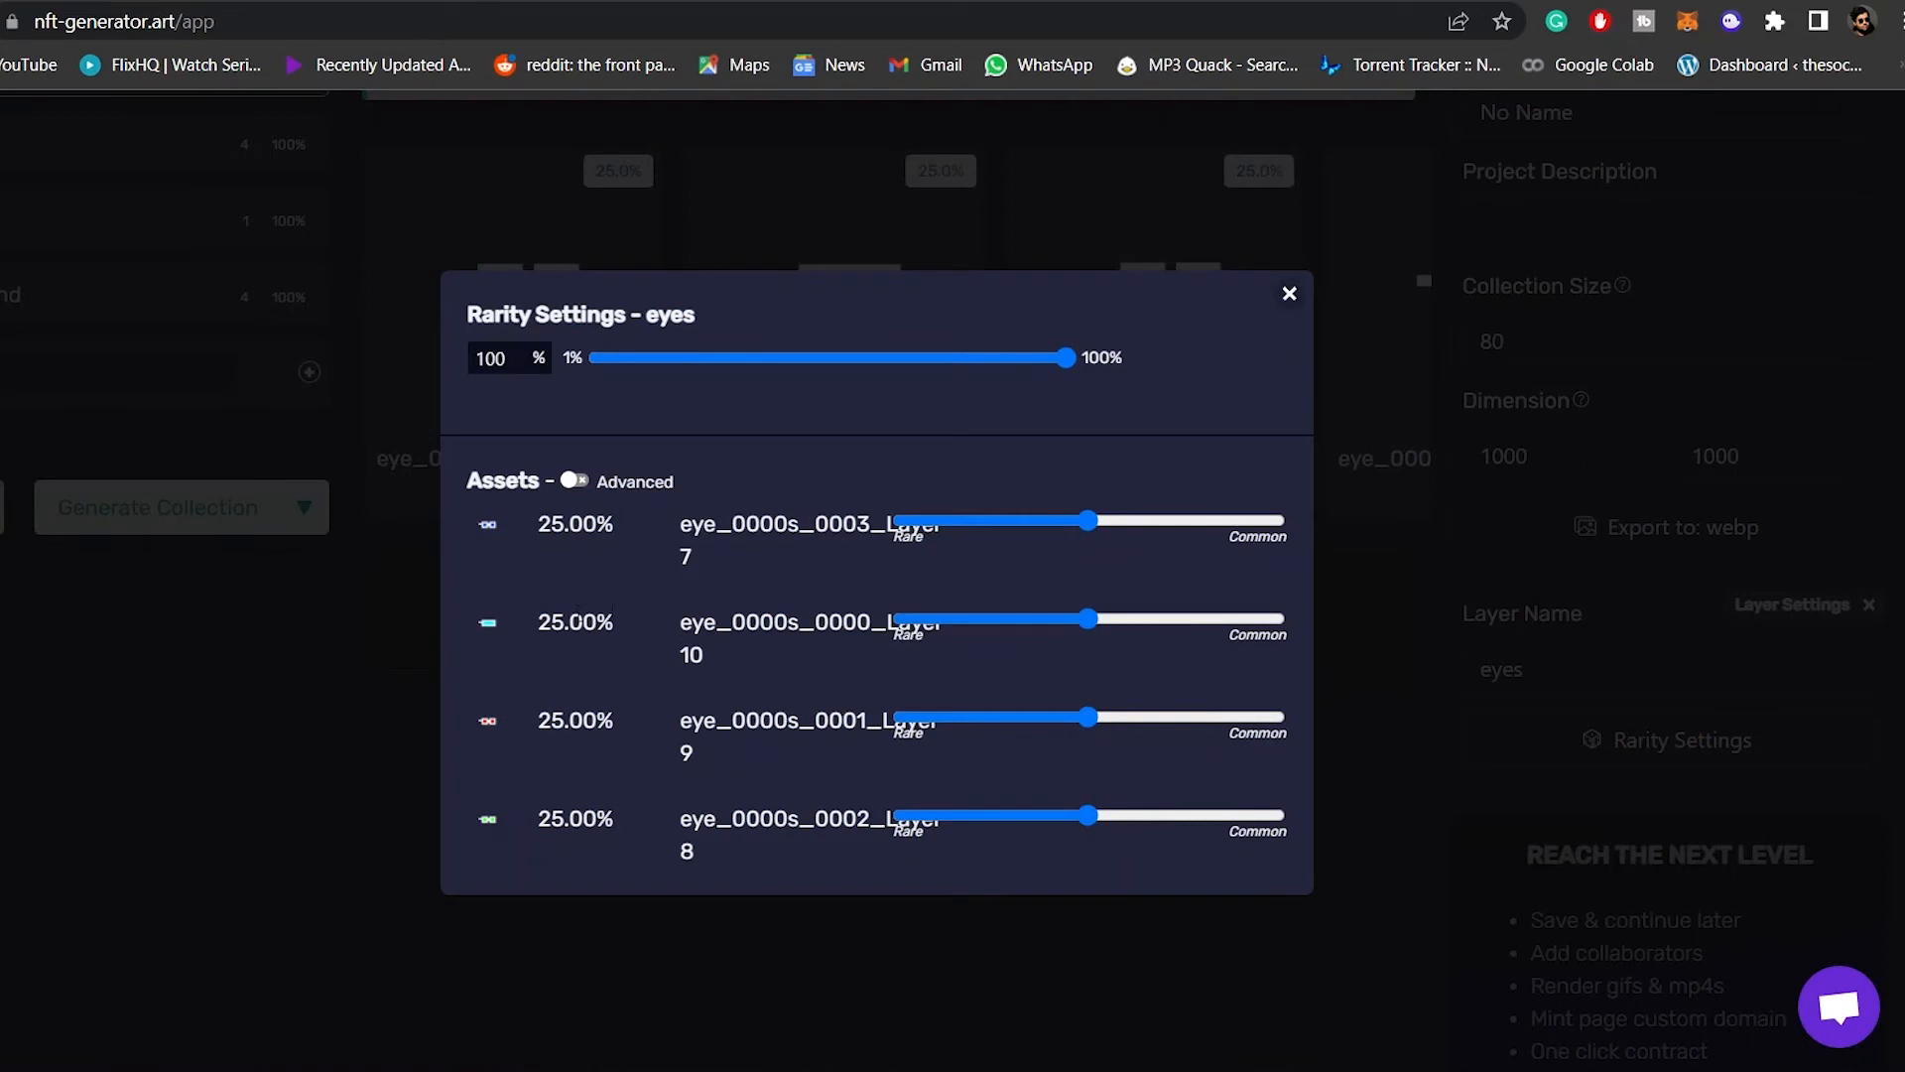
drag(1090, 619, 916, 637)
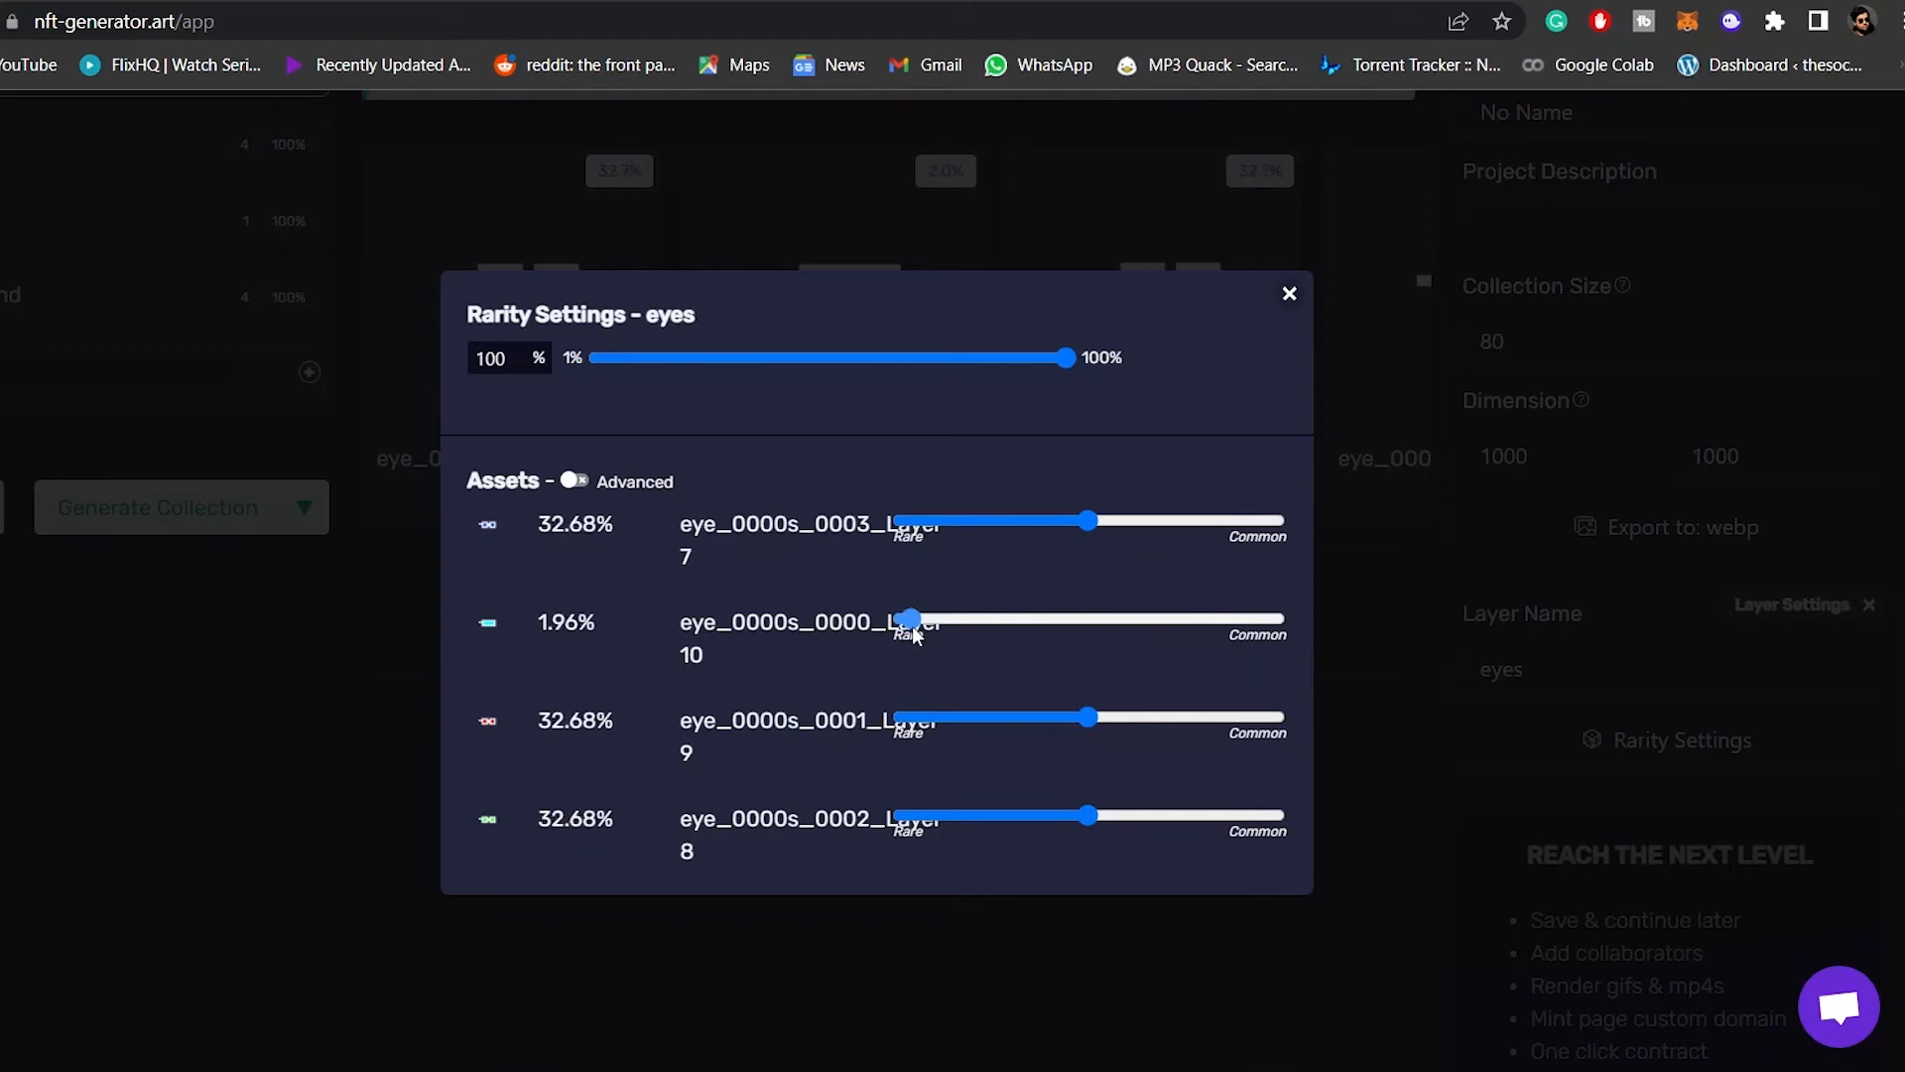
click(1290, 295)
scroll(1554, 792, up, 2)
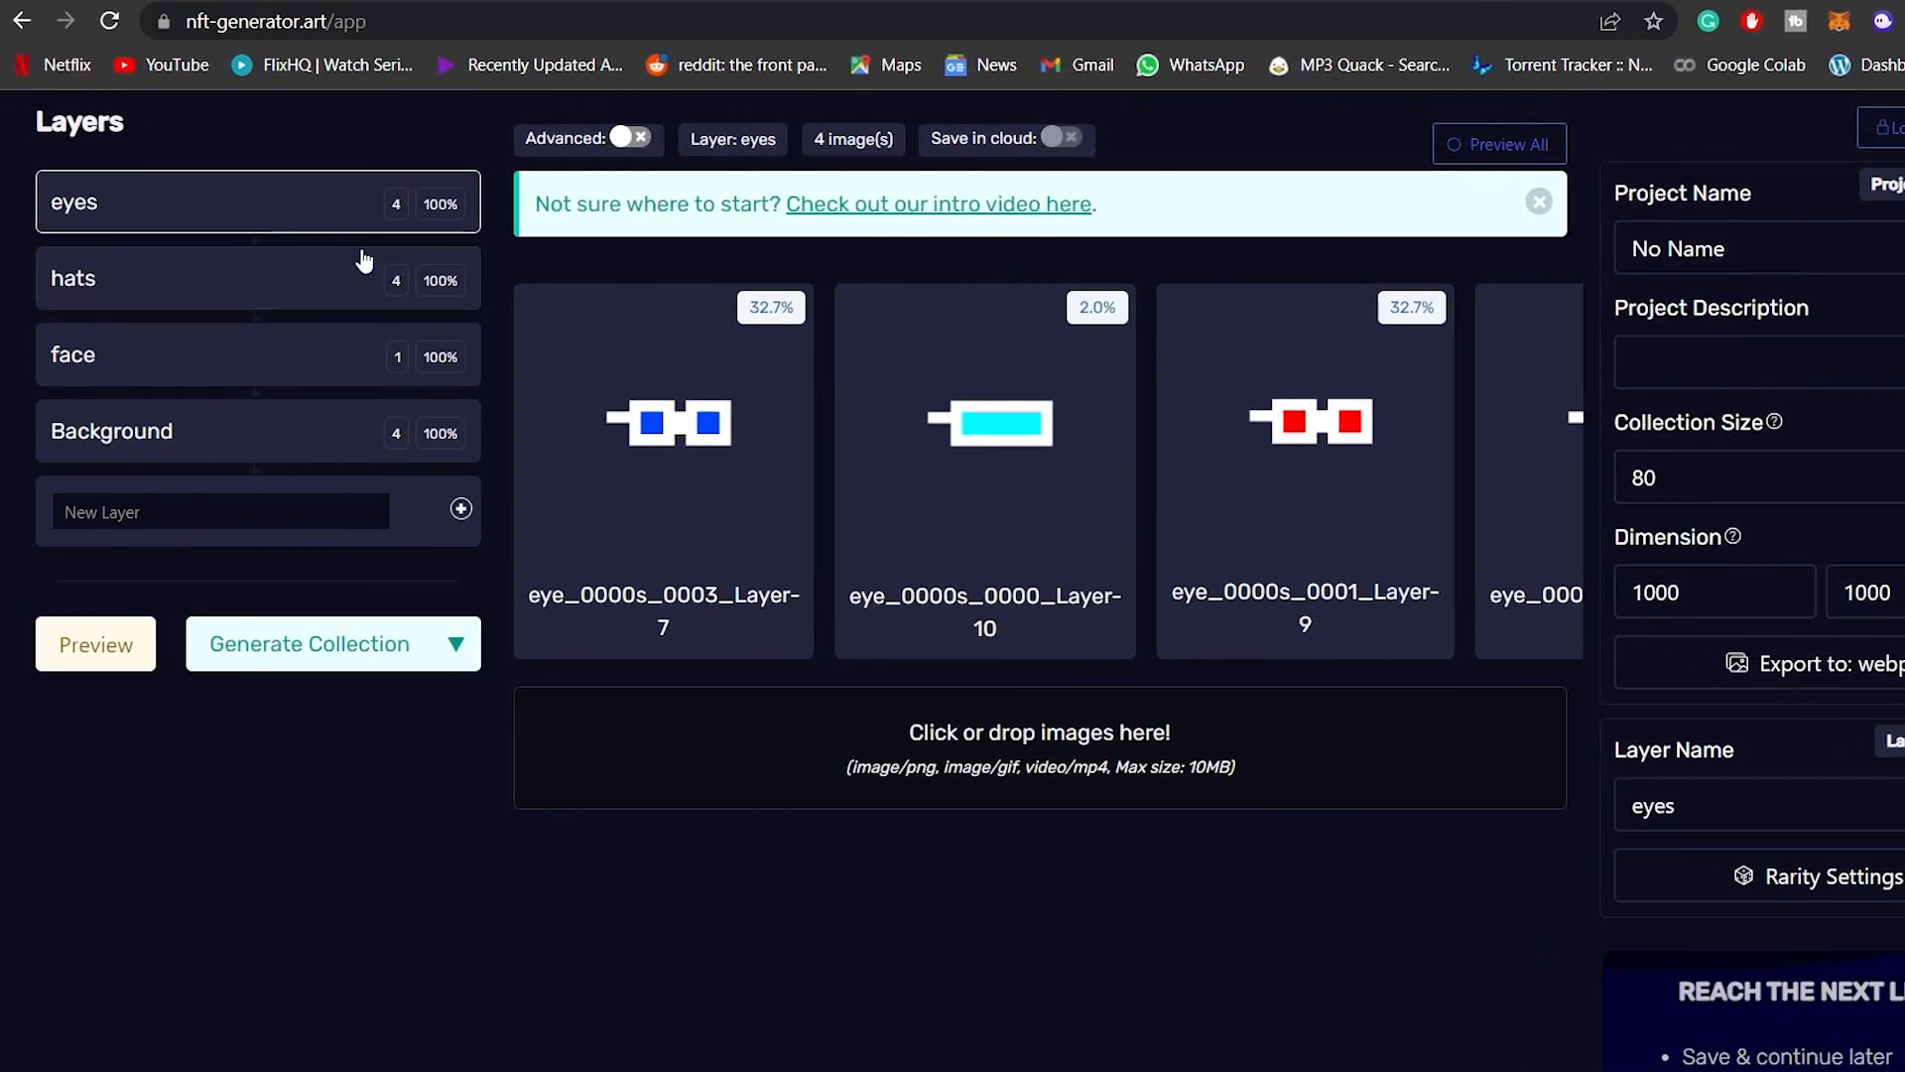
In the hats layer's rarity settings, set the red hat to about 0.66% and the blue hat to about 33.55%
click(364, 268)
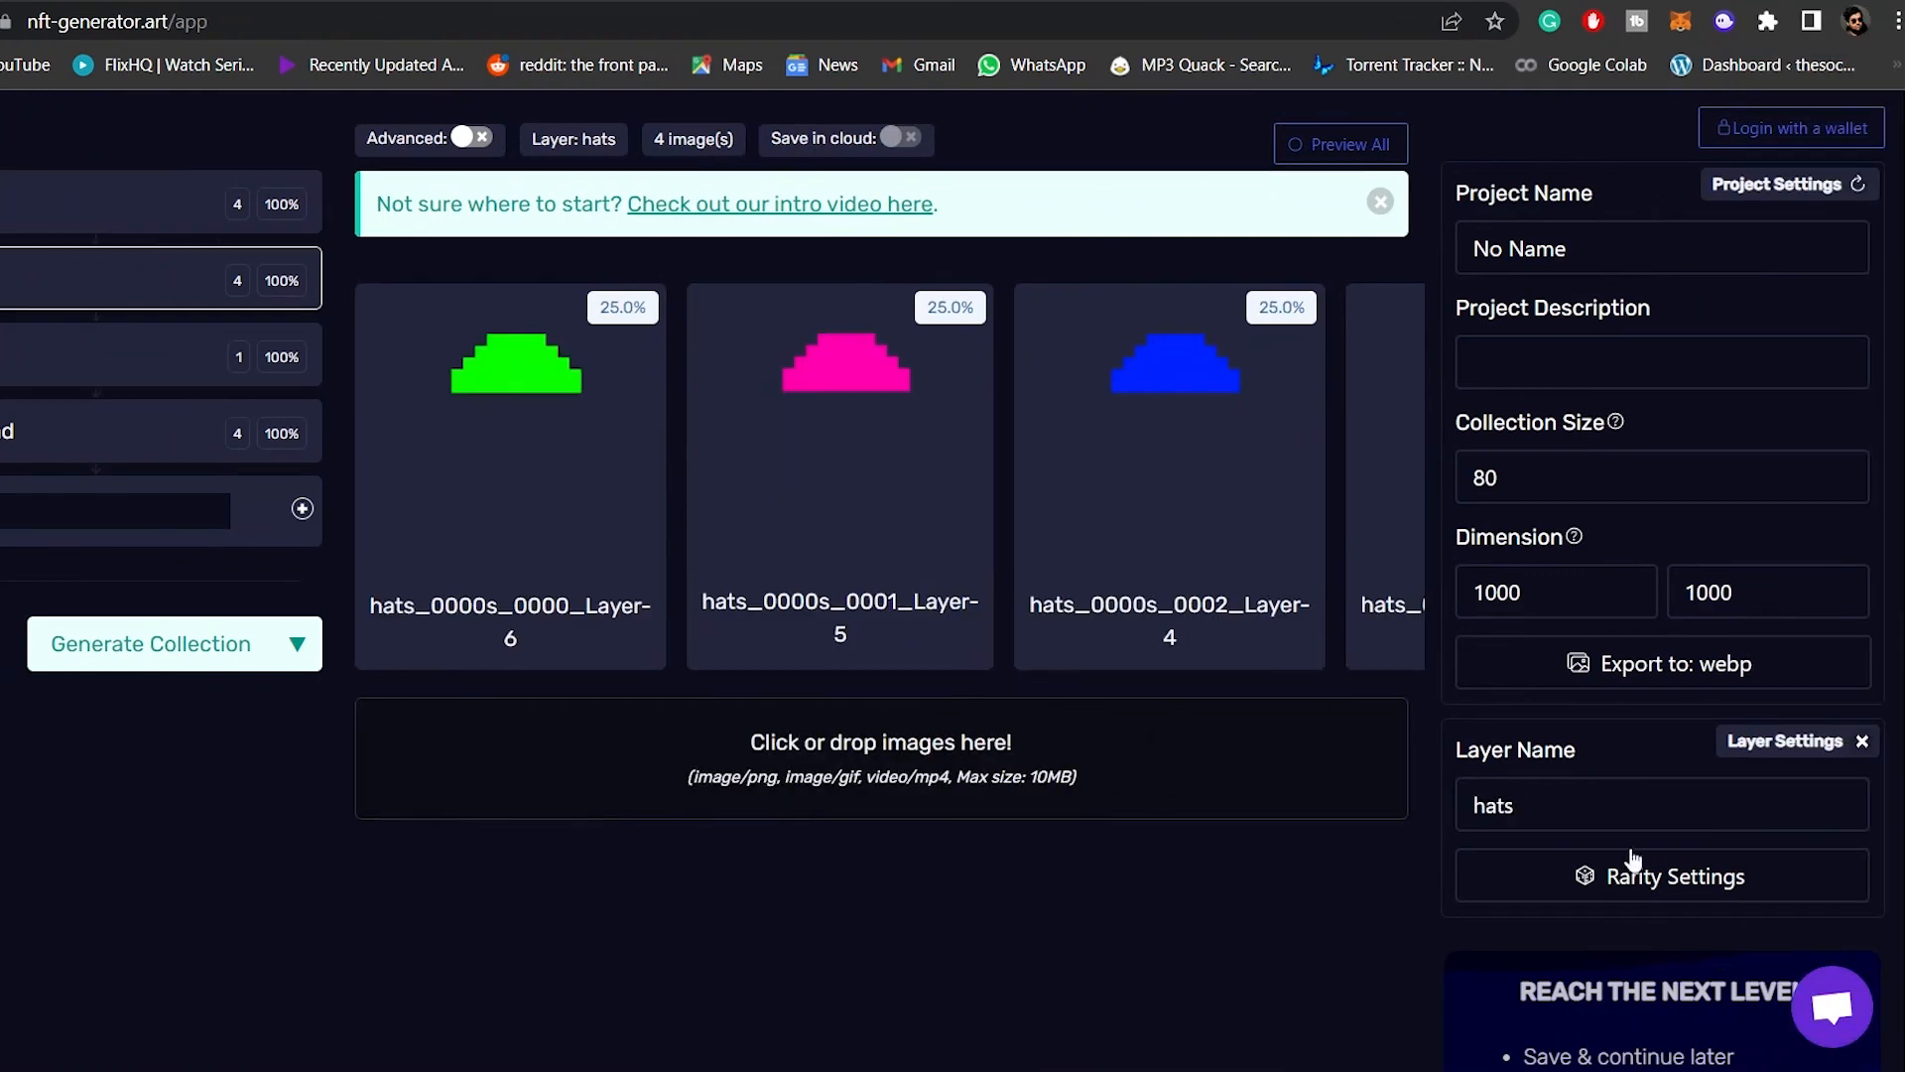
click(1643, 888)
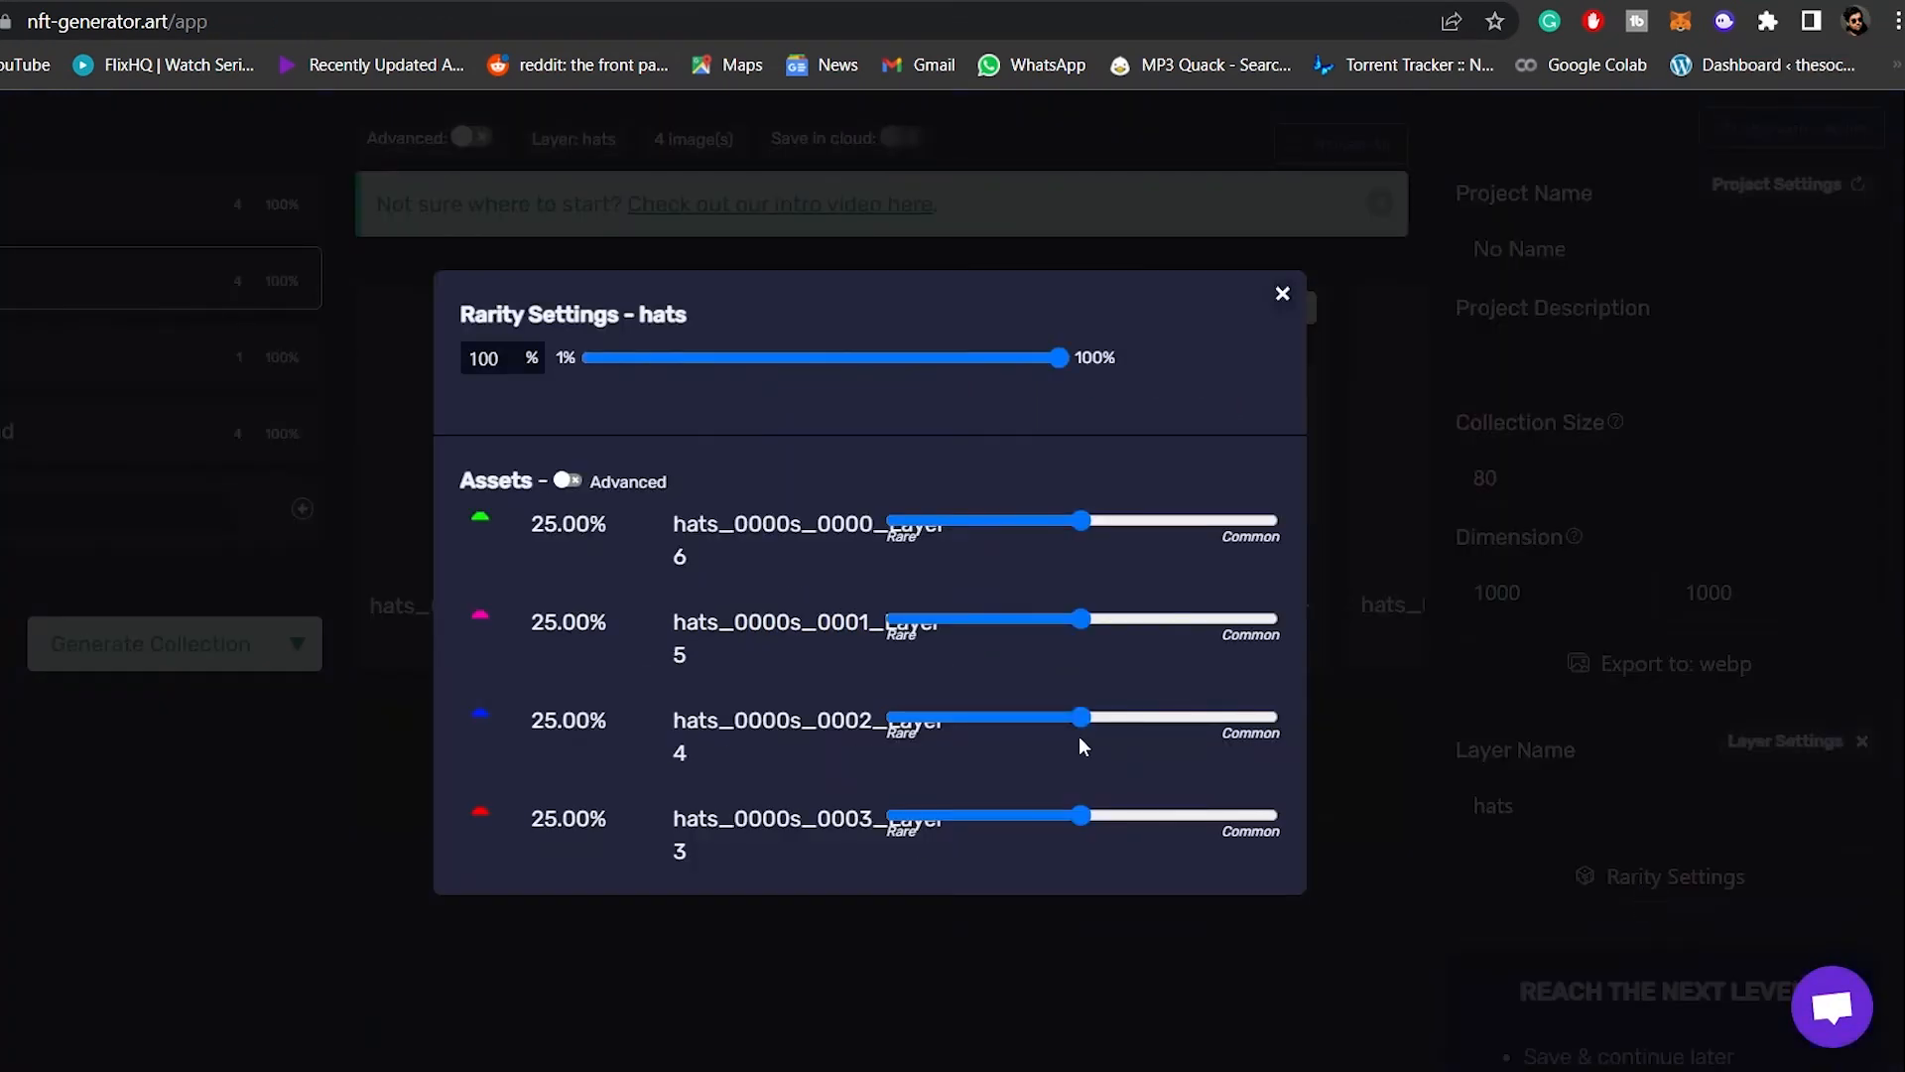
mouse_move(1080, 717)
mouse_down()
mouse_move(865, 722)
mouse_move(1085, 733)
mouse_up()
drag(1080, 816, 887, 836)
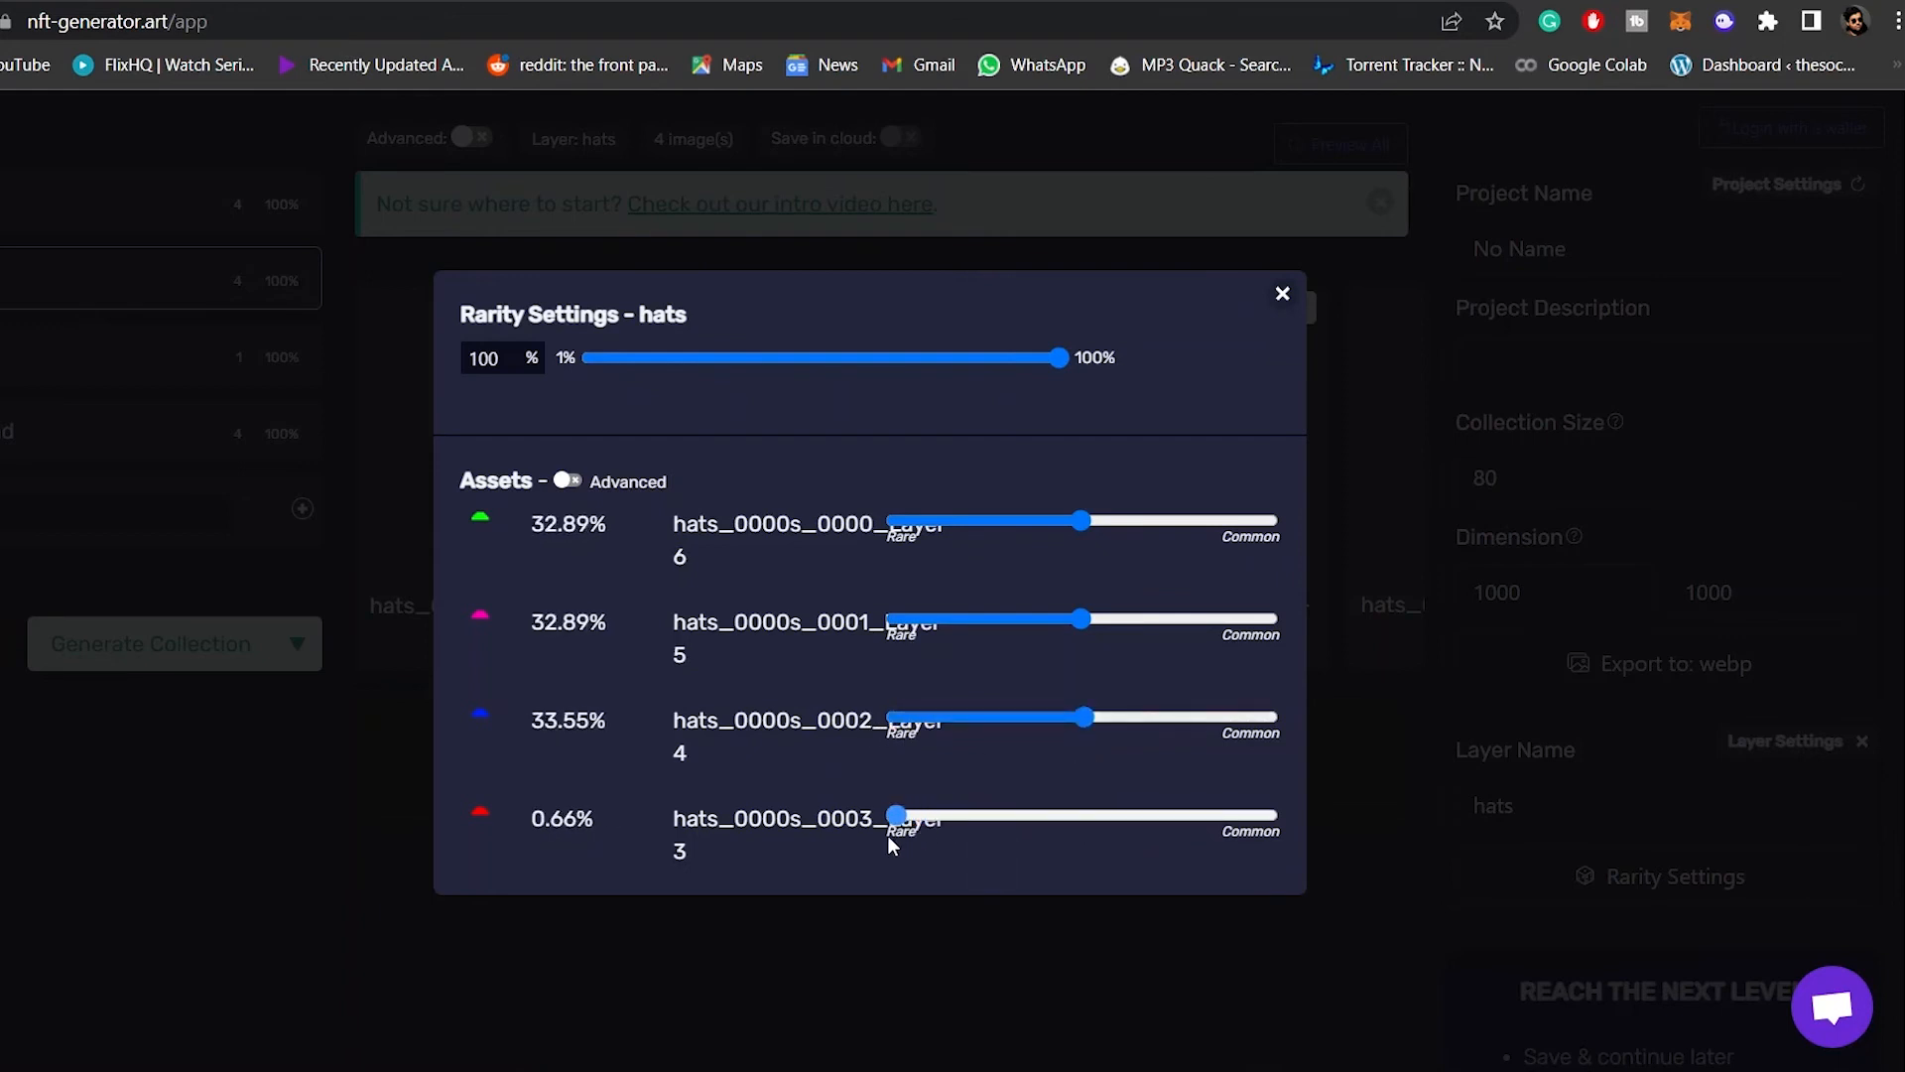
click(1284, 296)
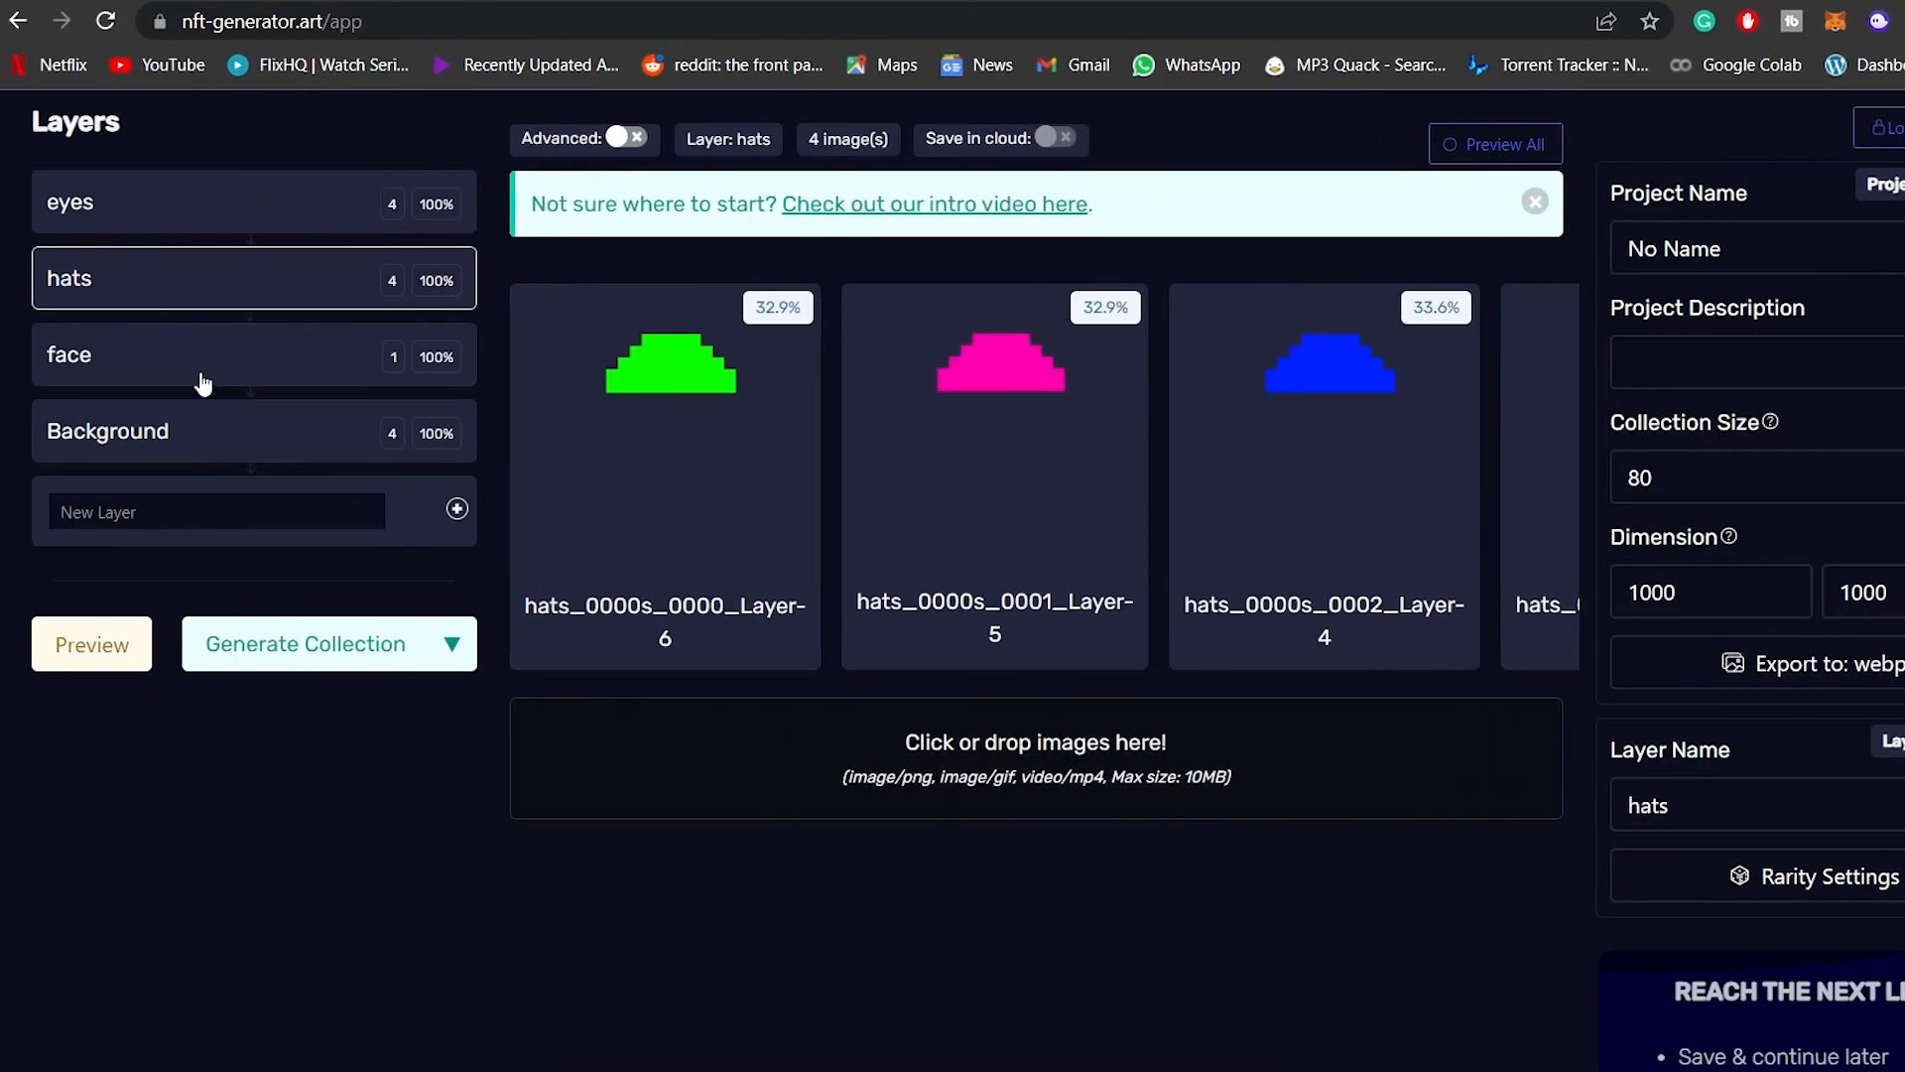
In the Background layer's rarity settings, make the pink-to-blue gradient (Layer-11) rare at about 0.66%
click(201, 375)
click(206, 453)
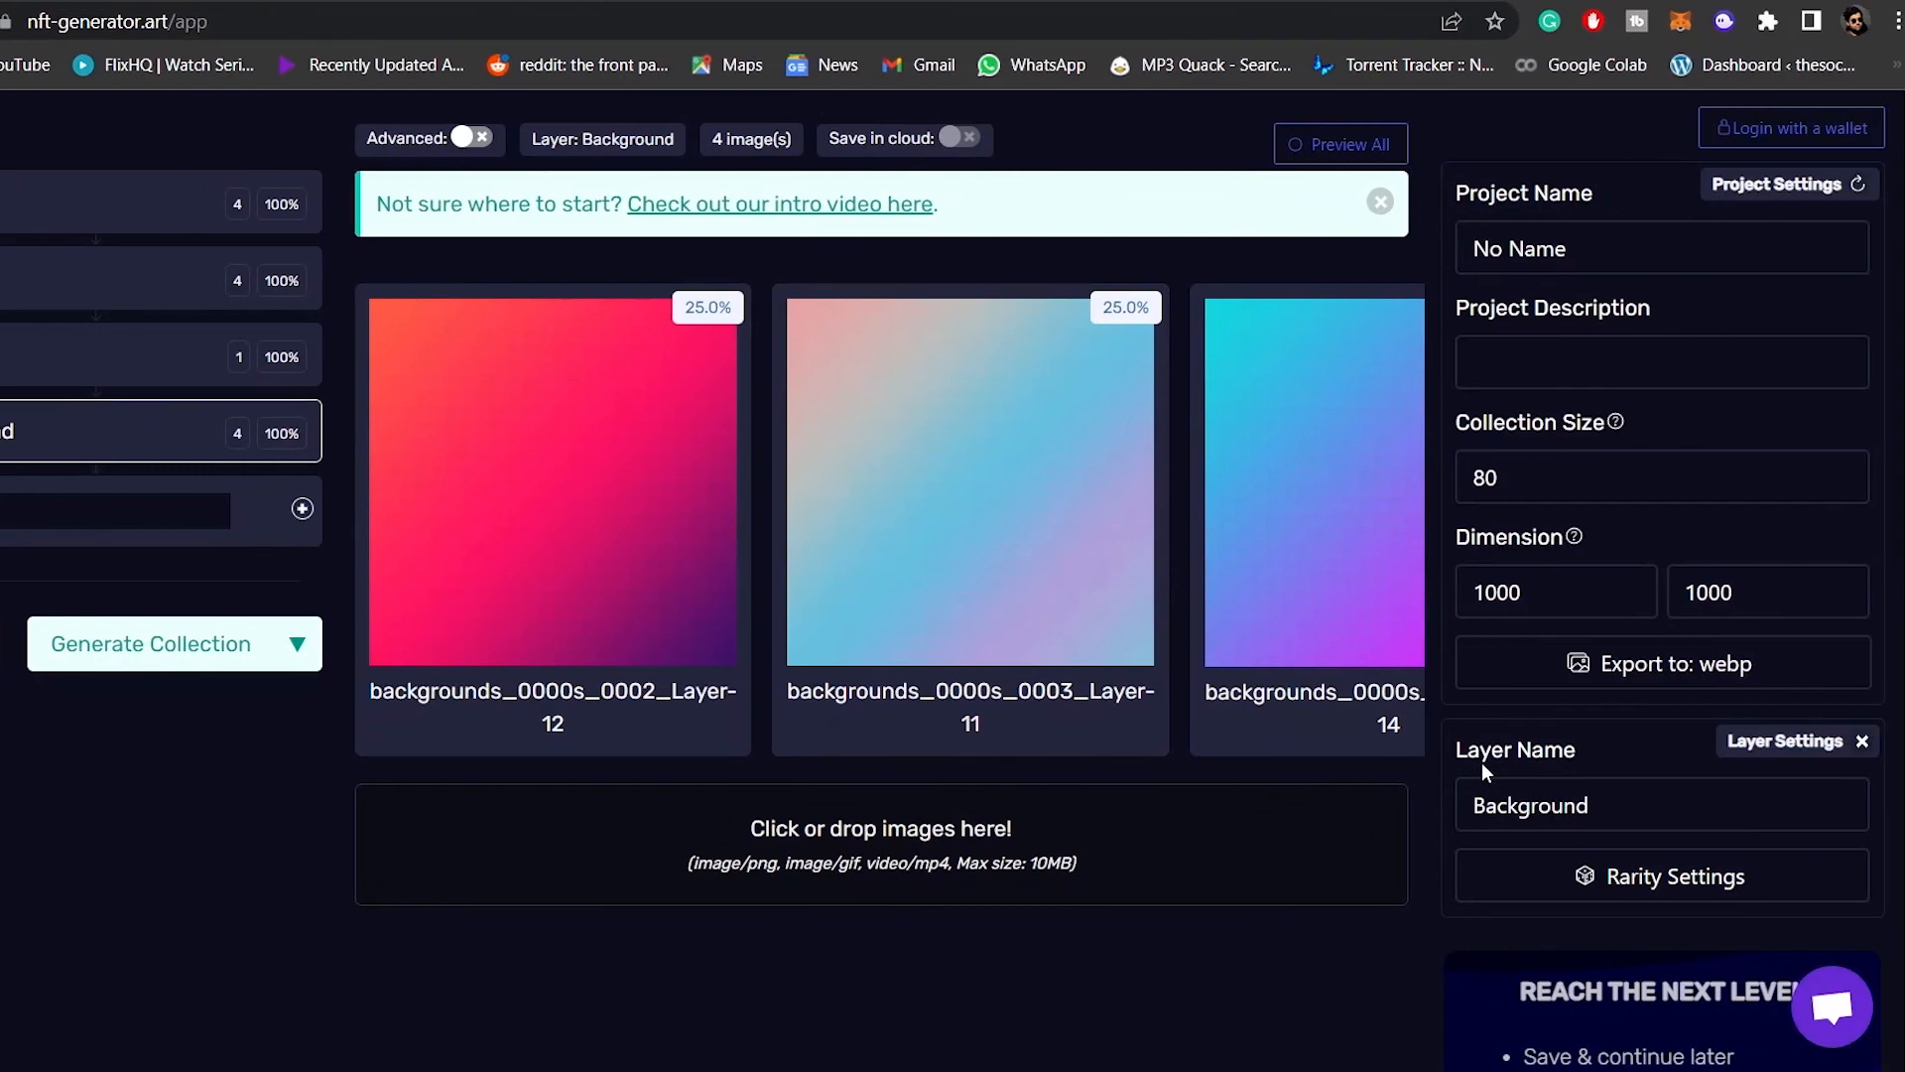
scroll(1635, 762, down, 1)
click(1649, 737)
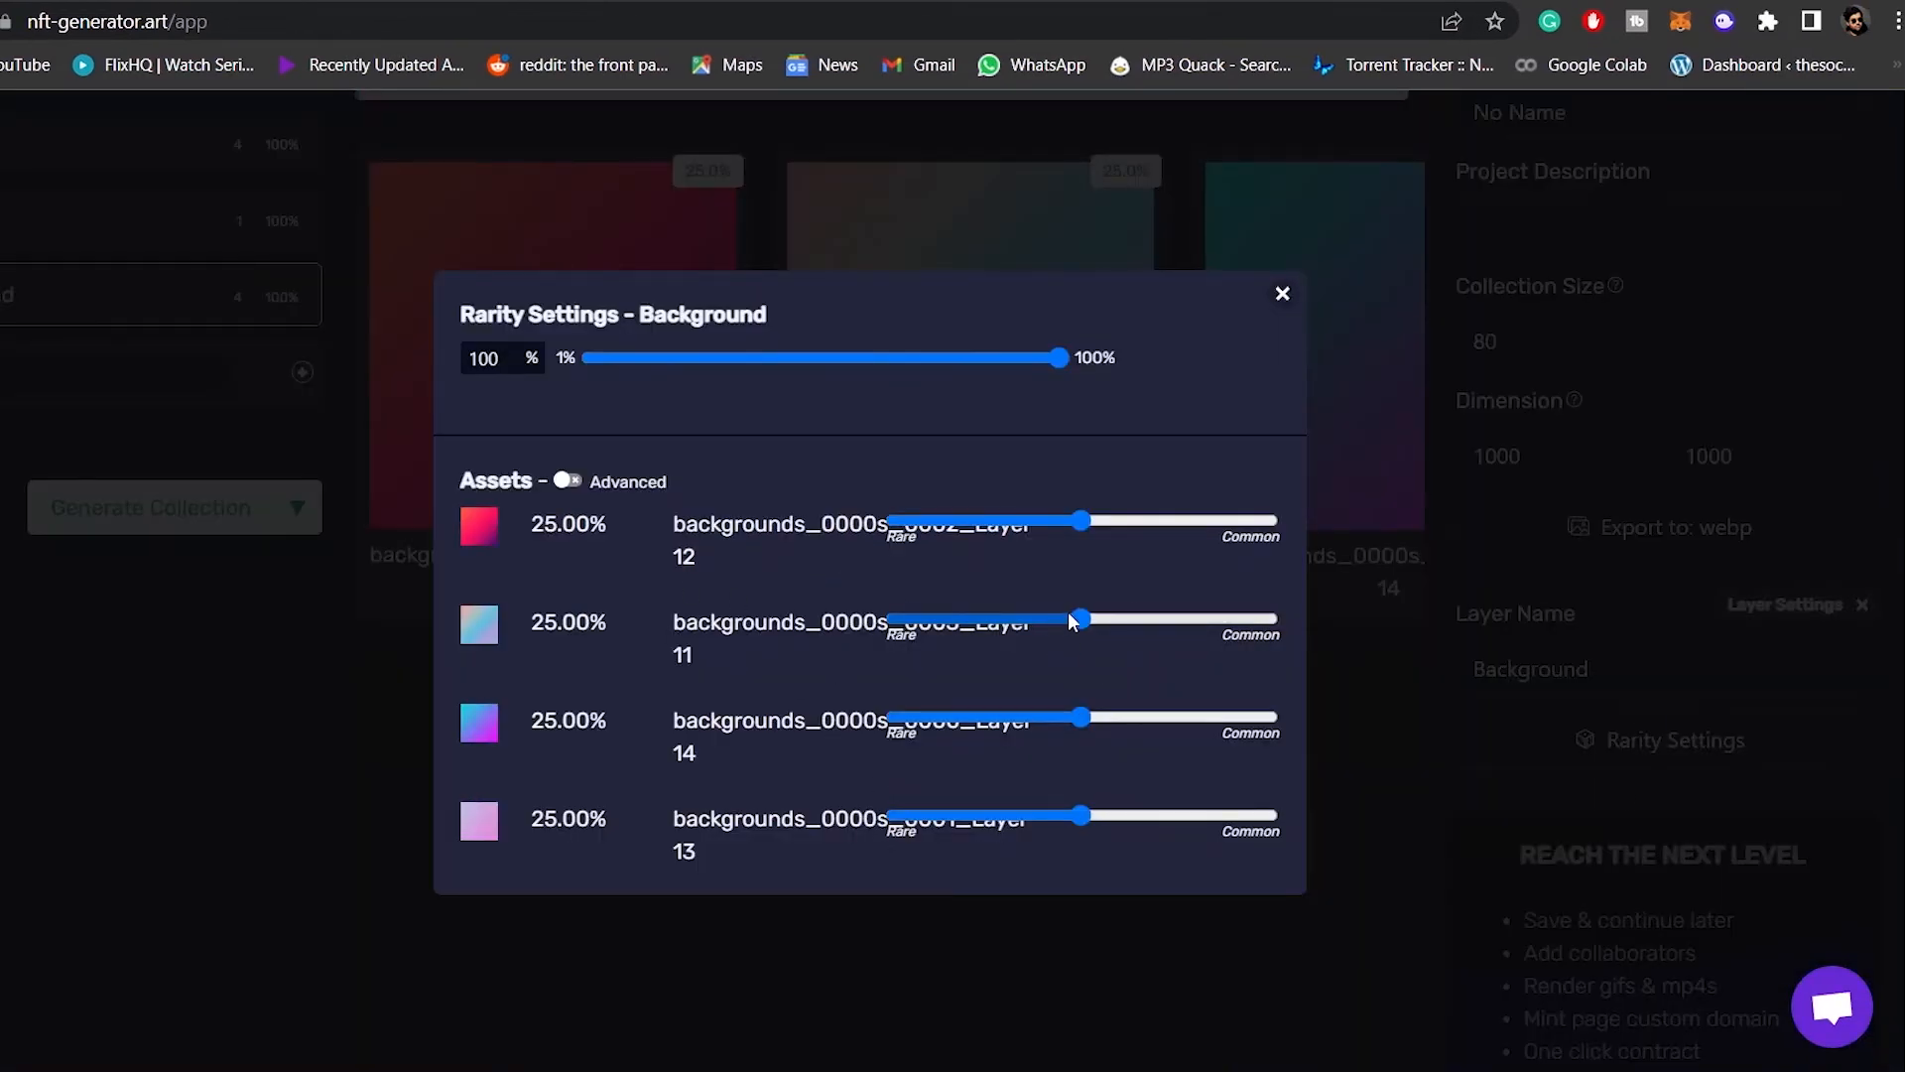
drag(1070, 615, 885, 625)
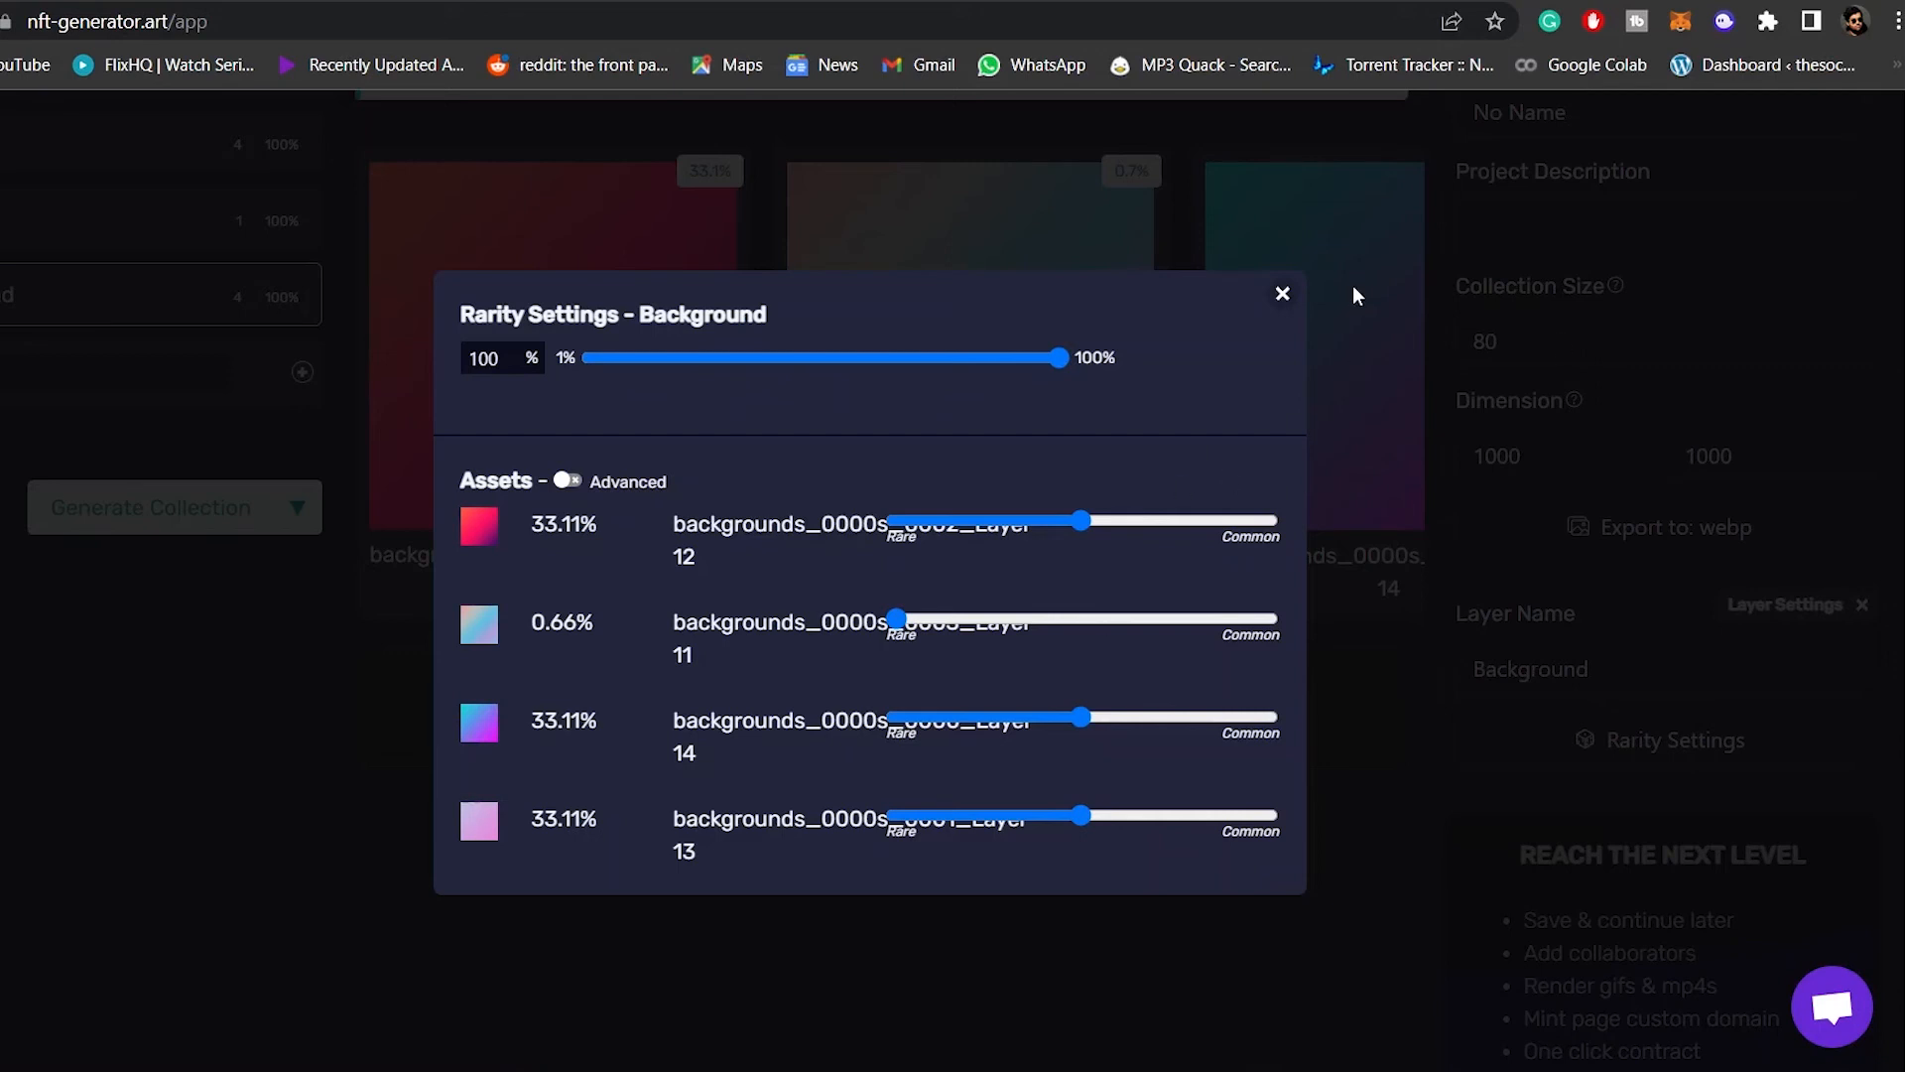
click(1283, 296)
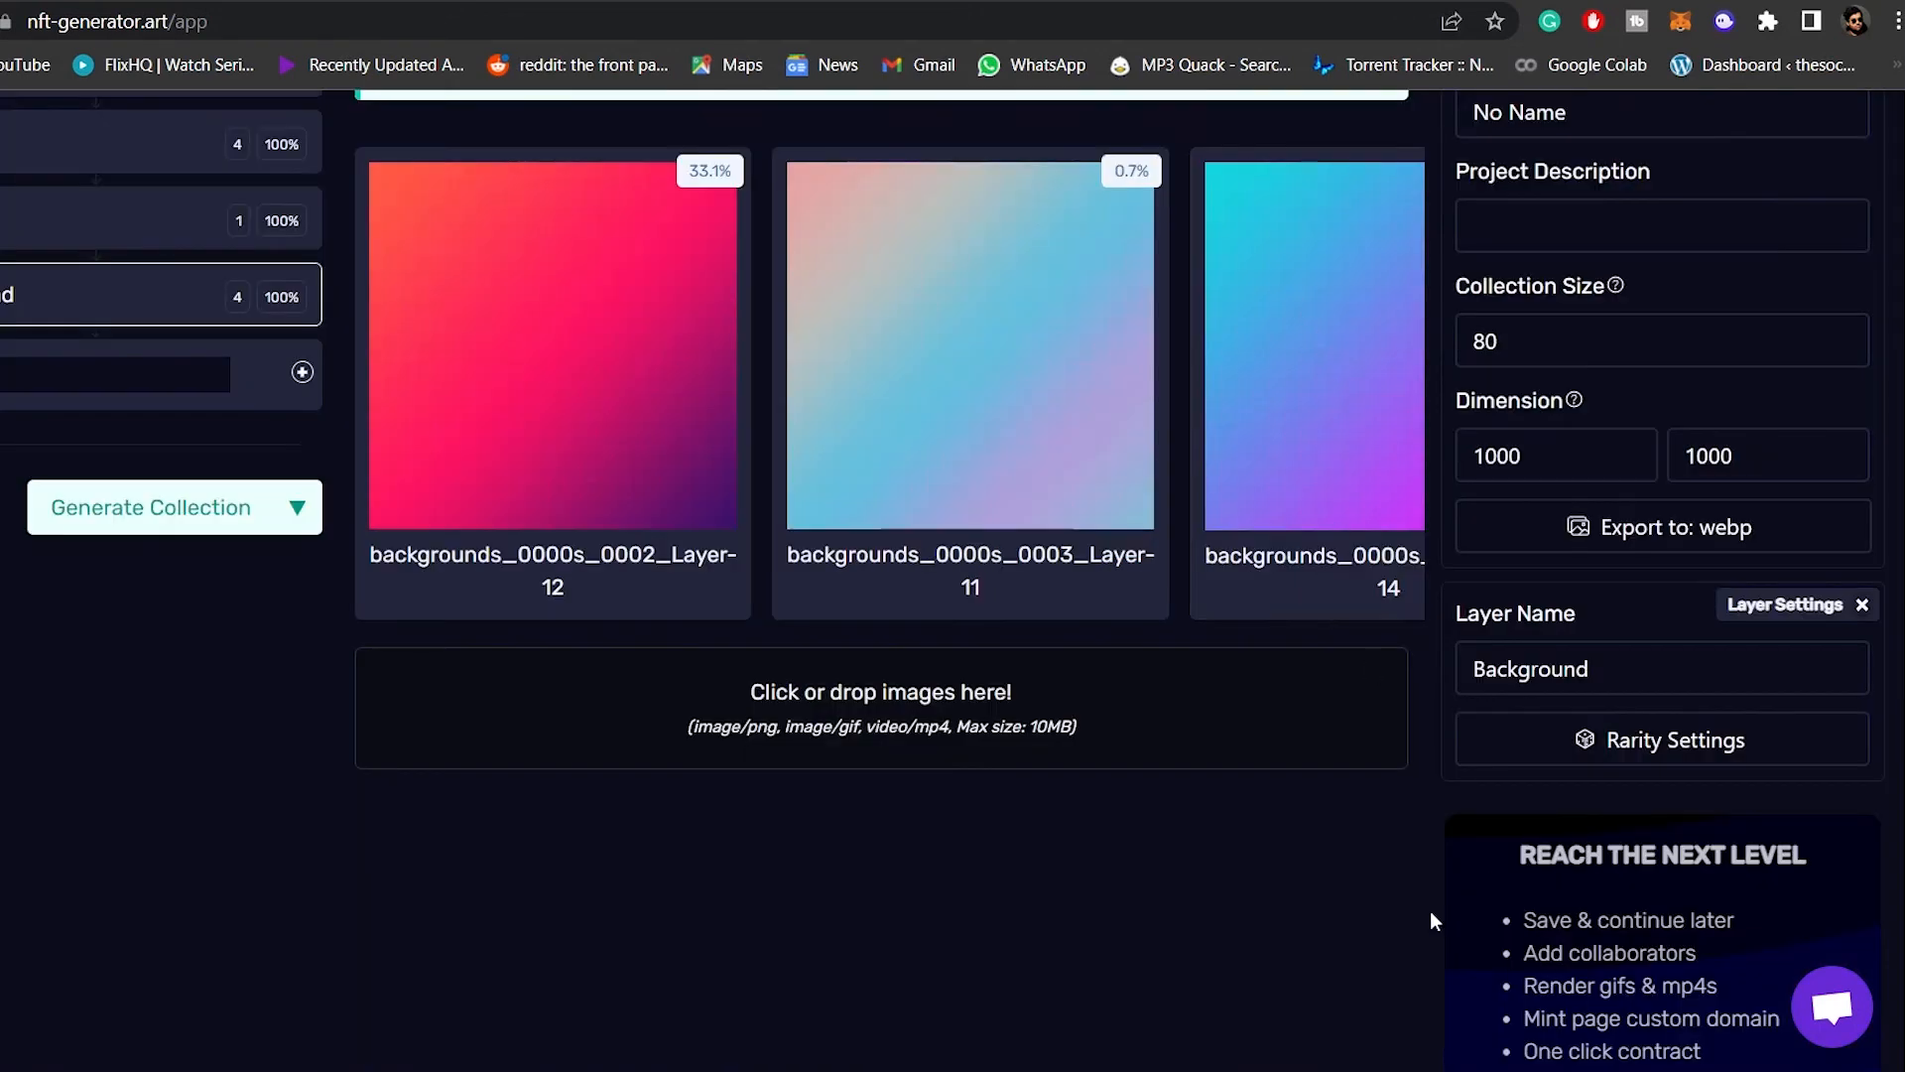
scroll(1431, 909, up, 2)
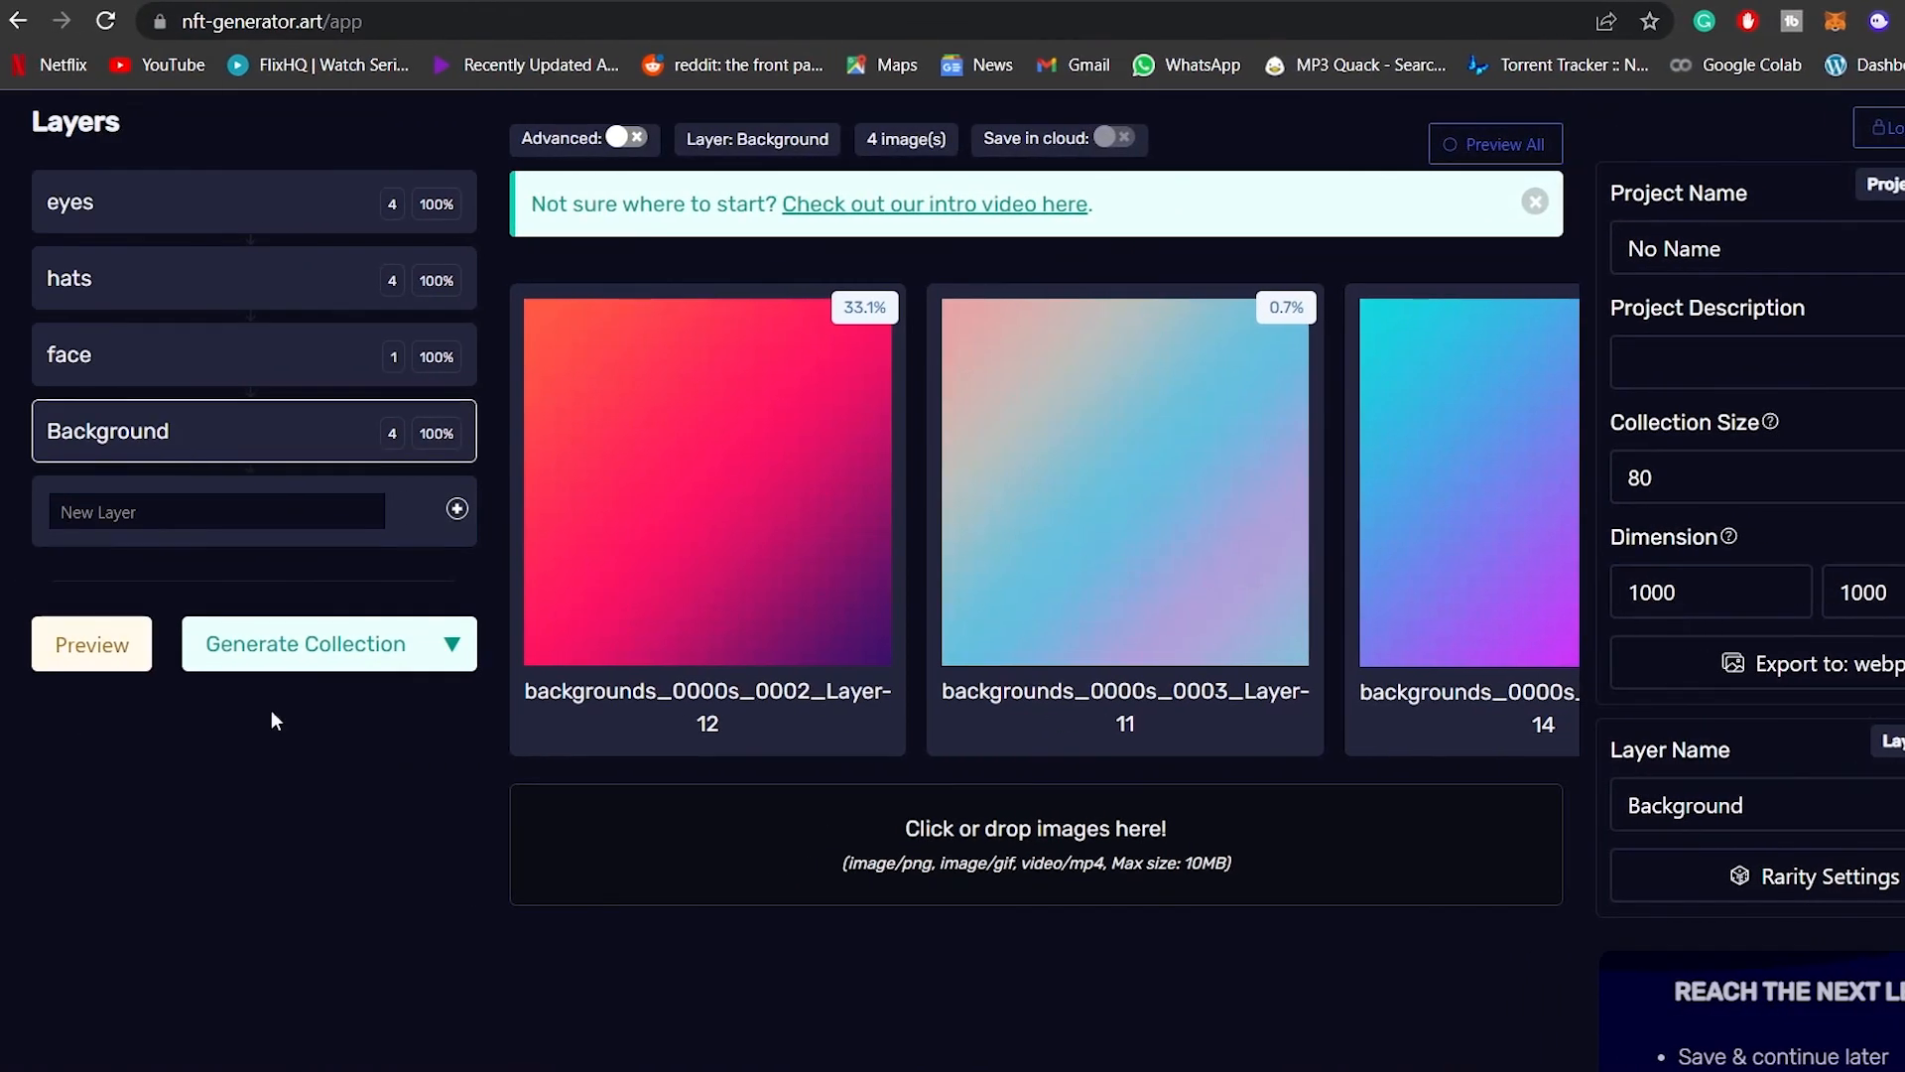
Try to generate the collection, and set the collection size to 55
click(298, 654)
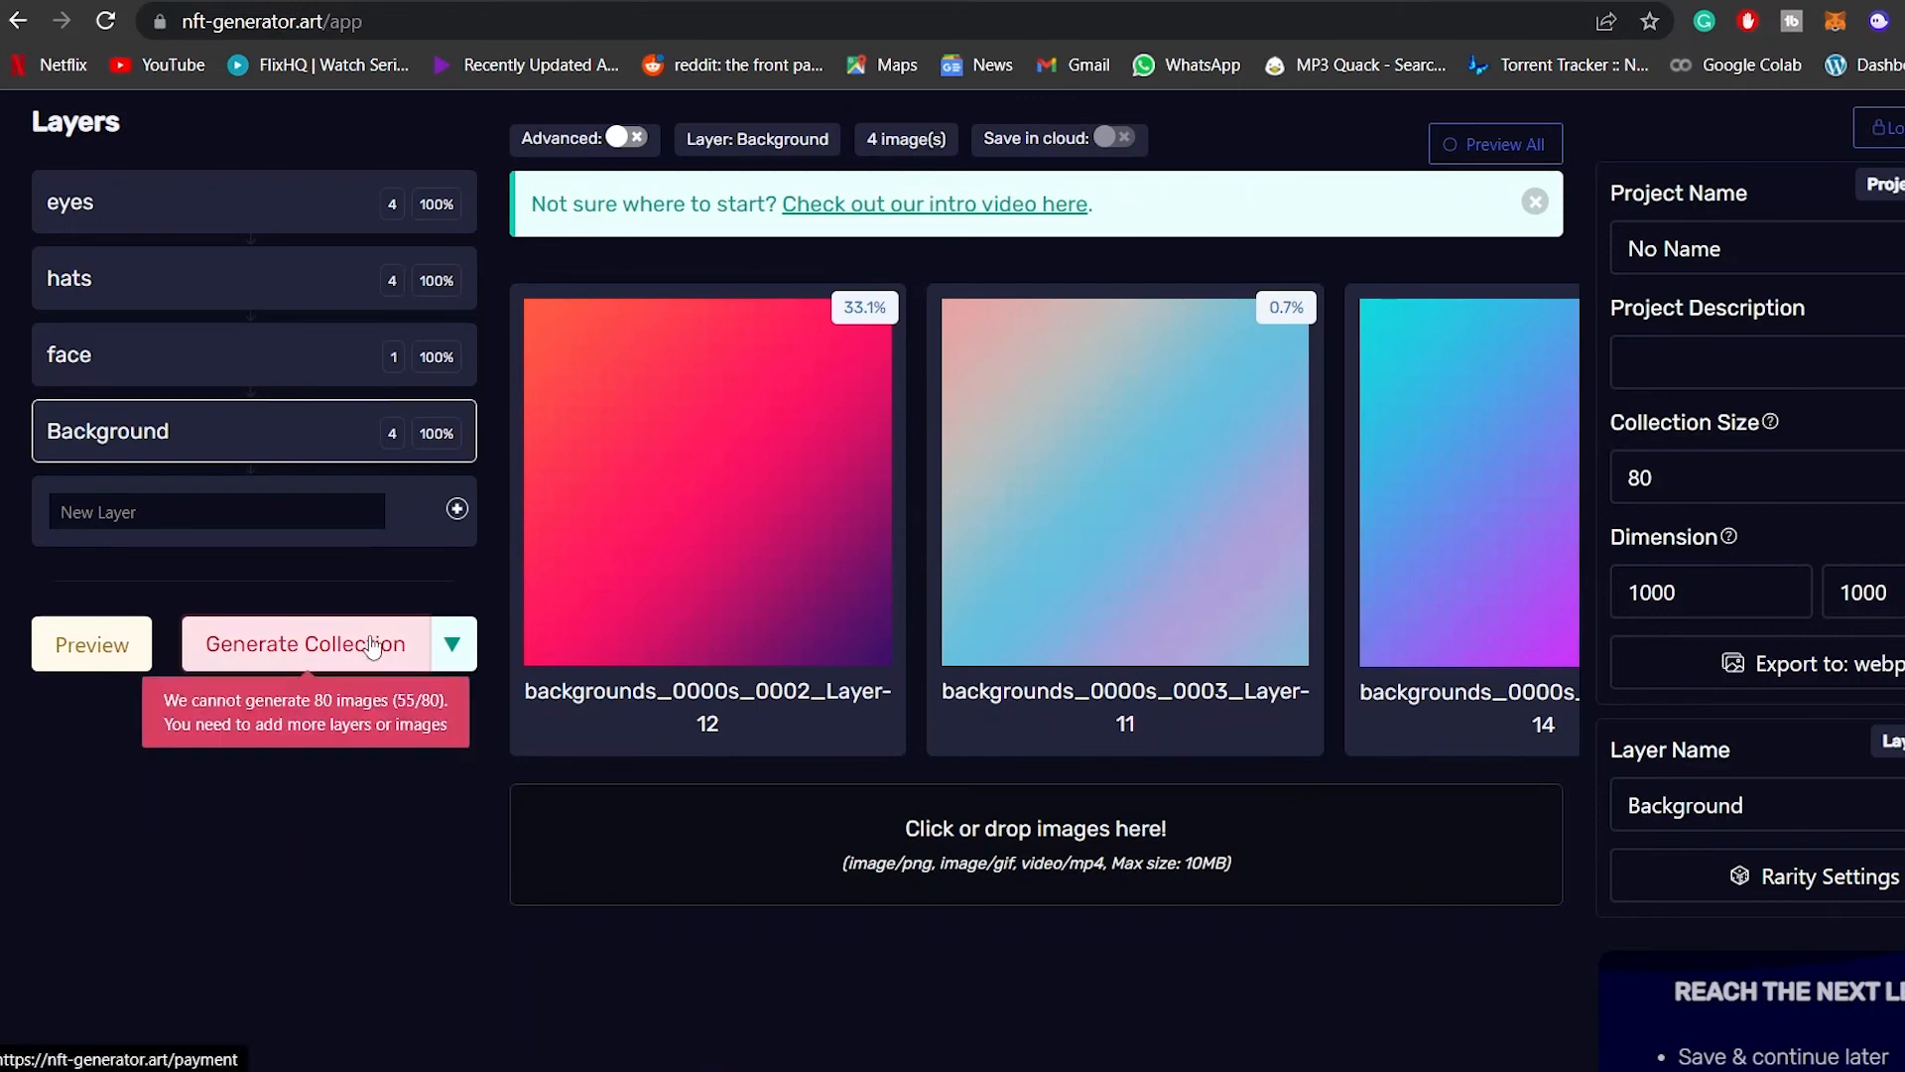
drag(1657, 478, 1621, 478)
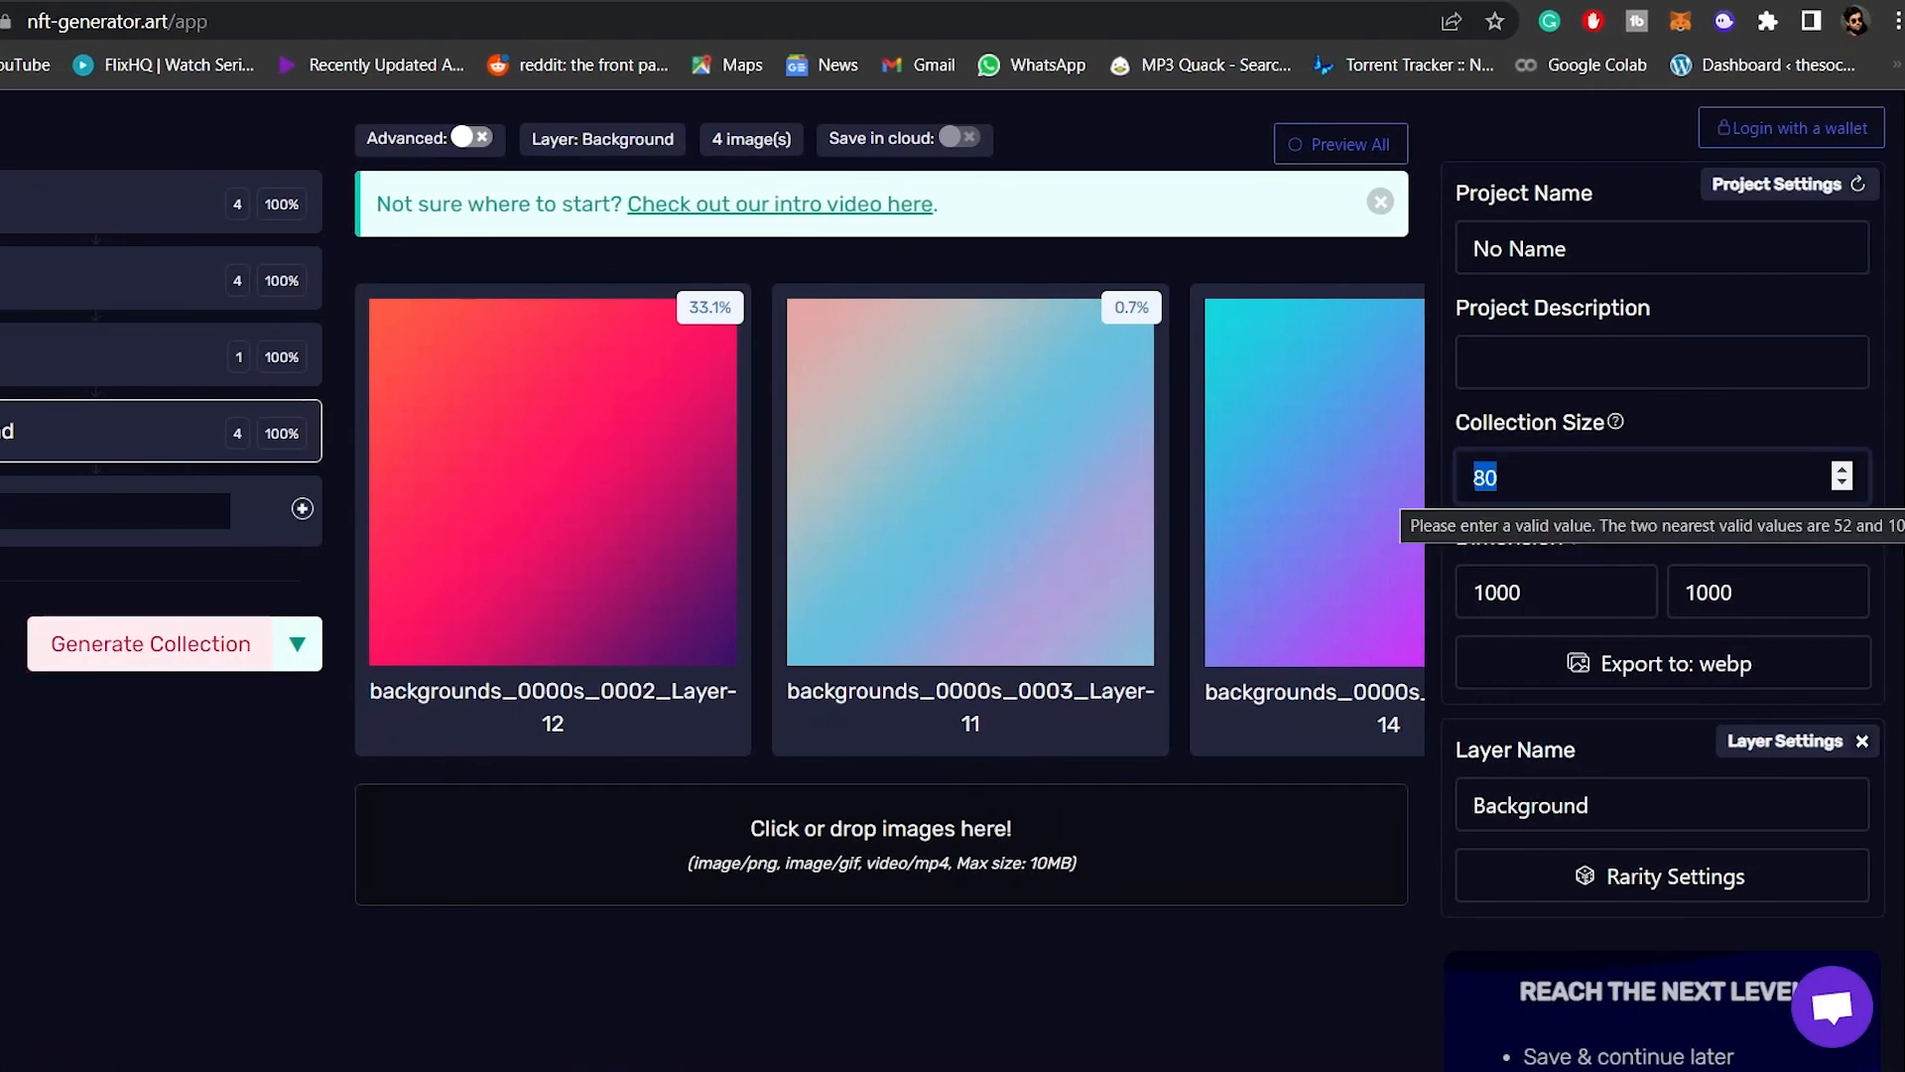
text(55)
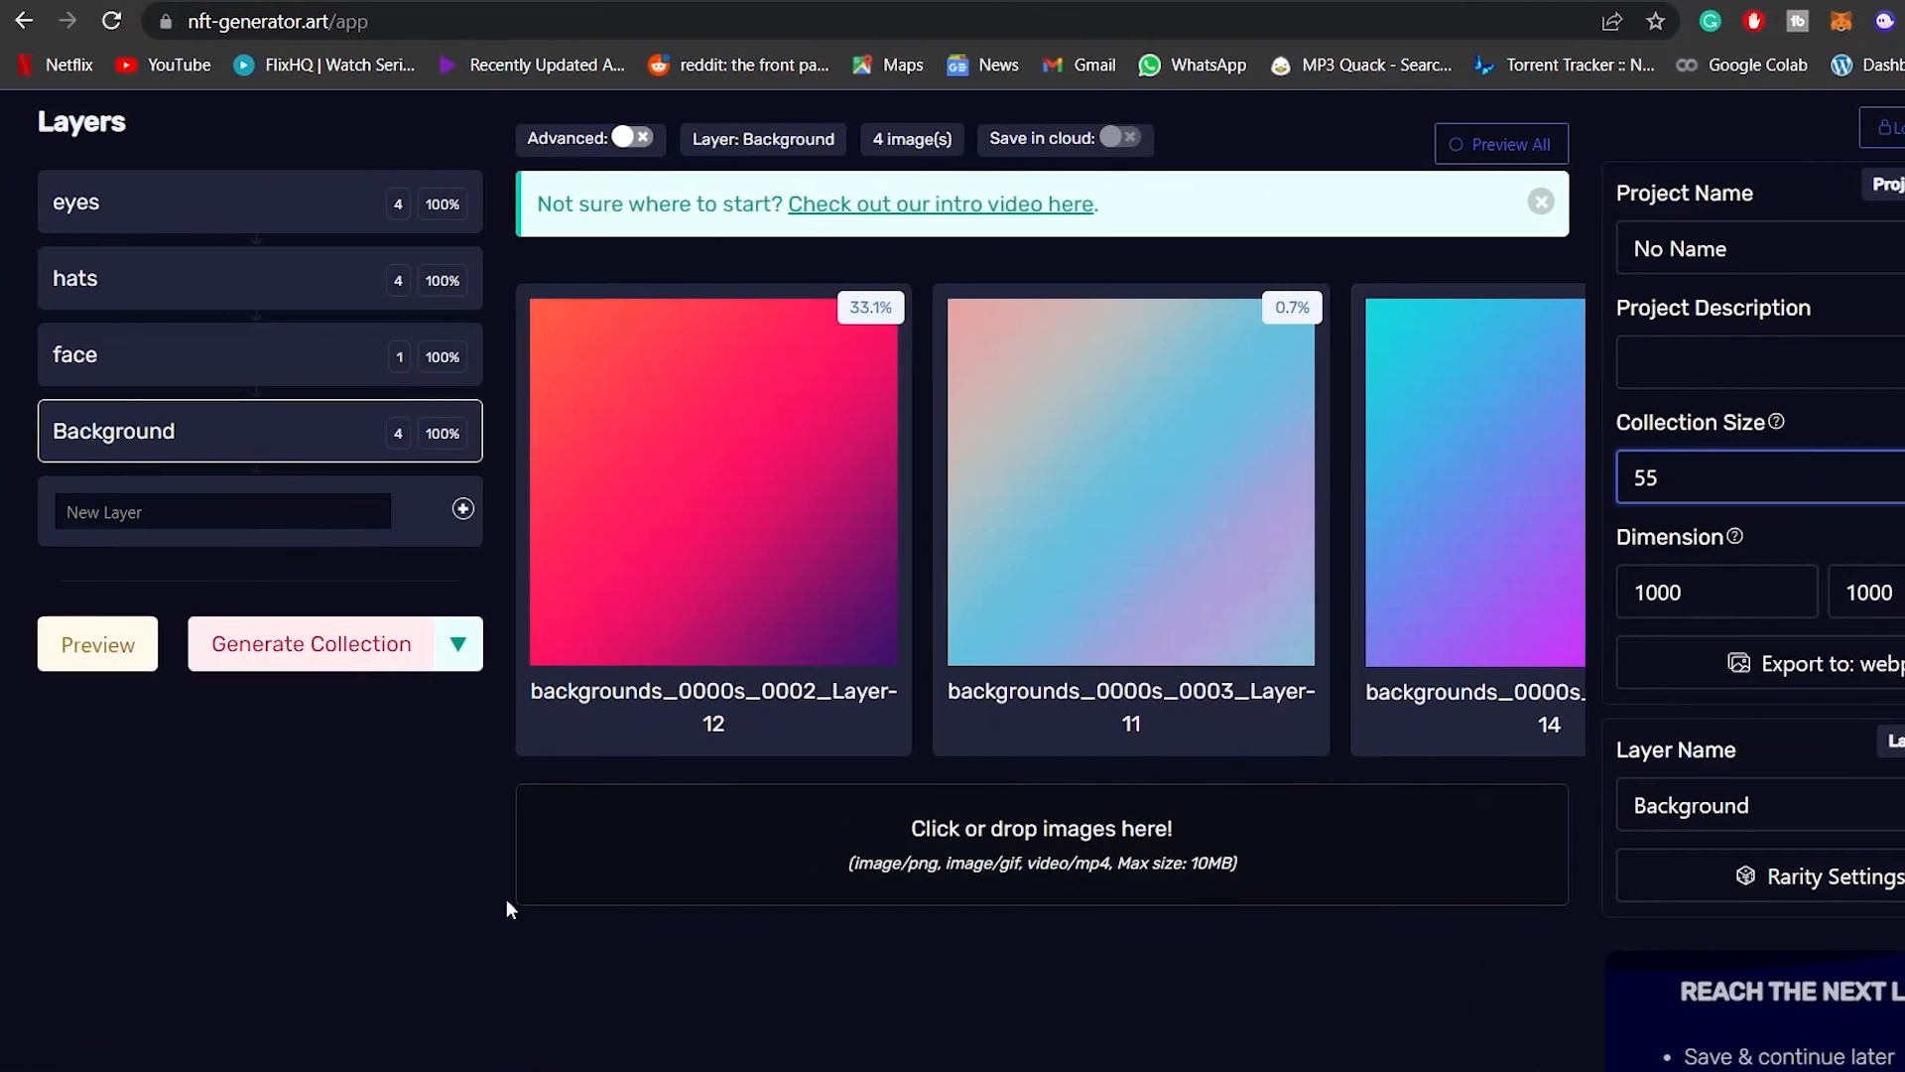
click(374, 779)
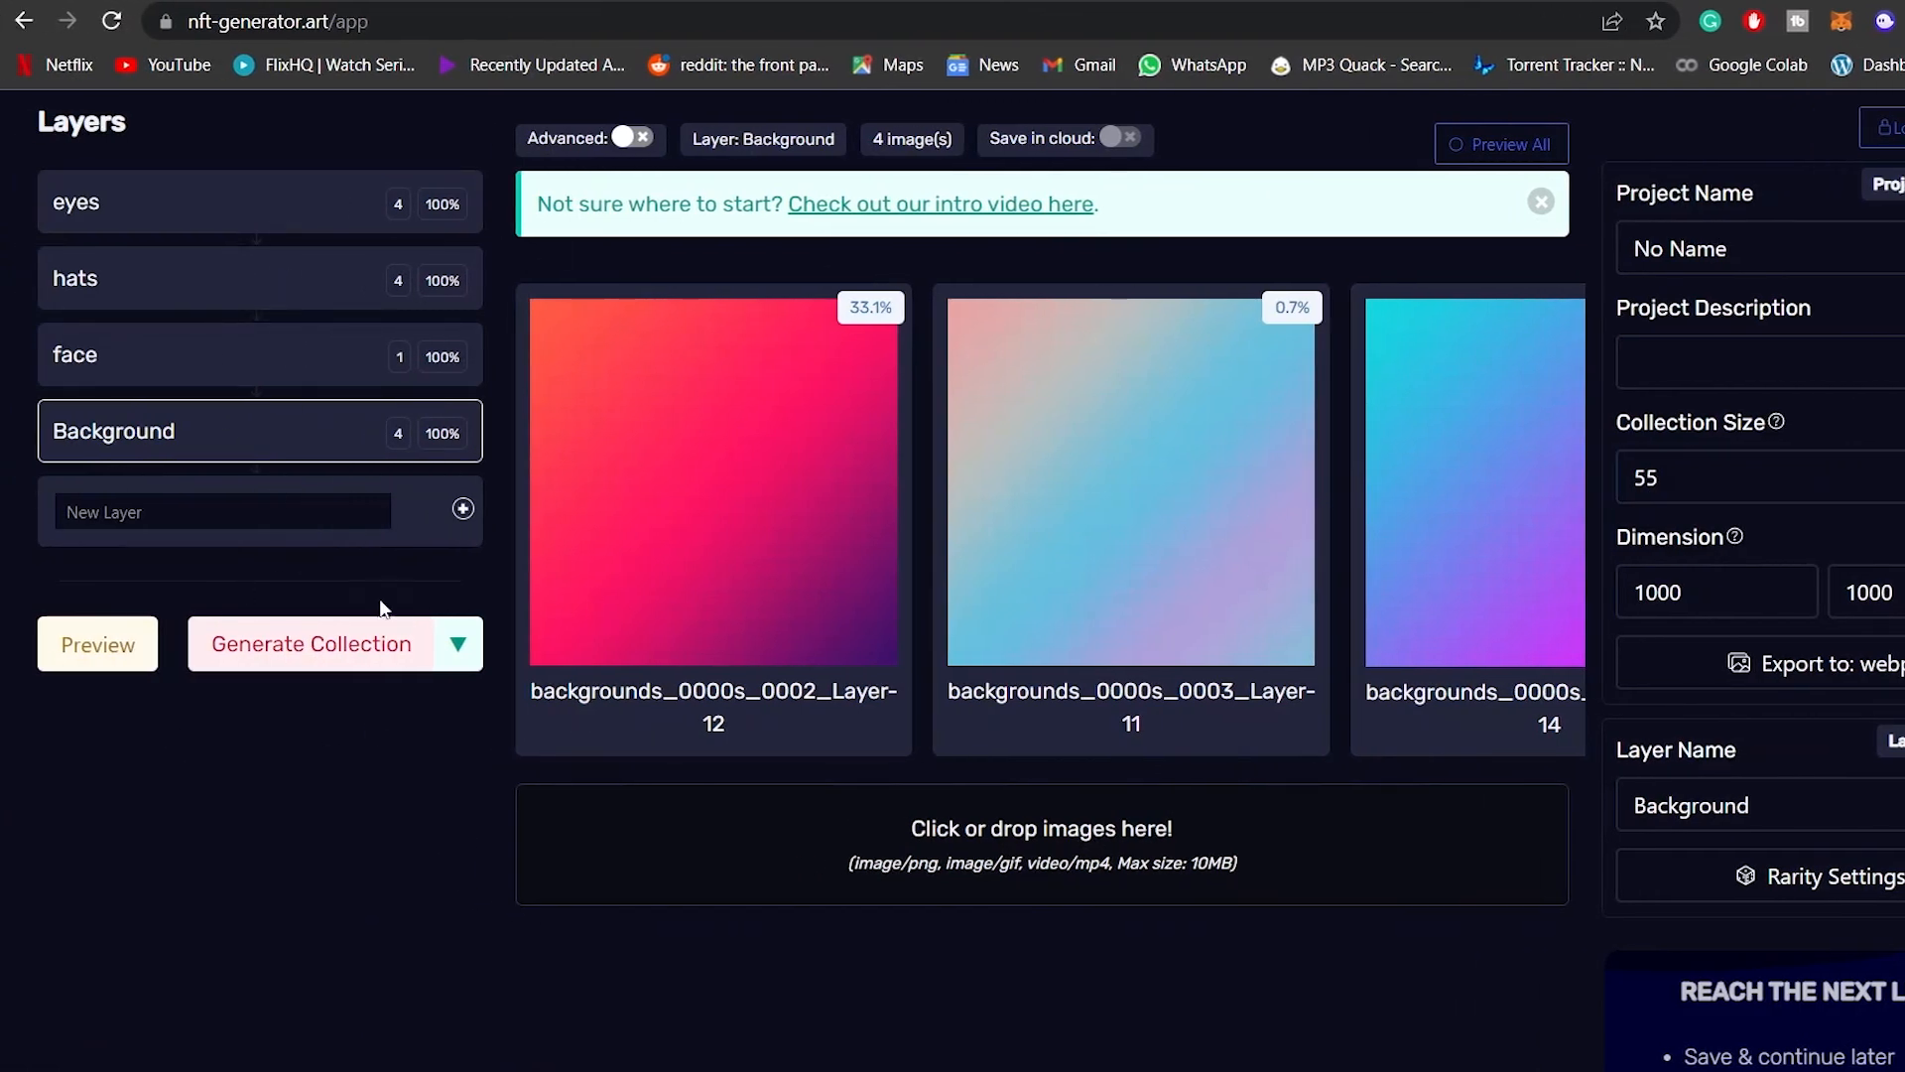
mouse_move(362, 666)
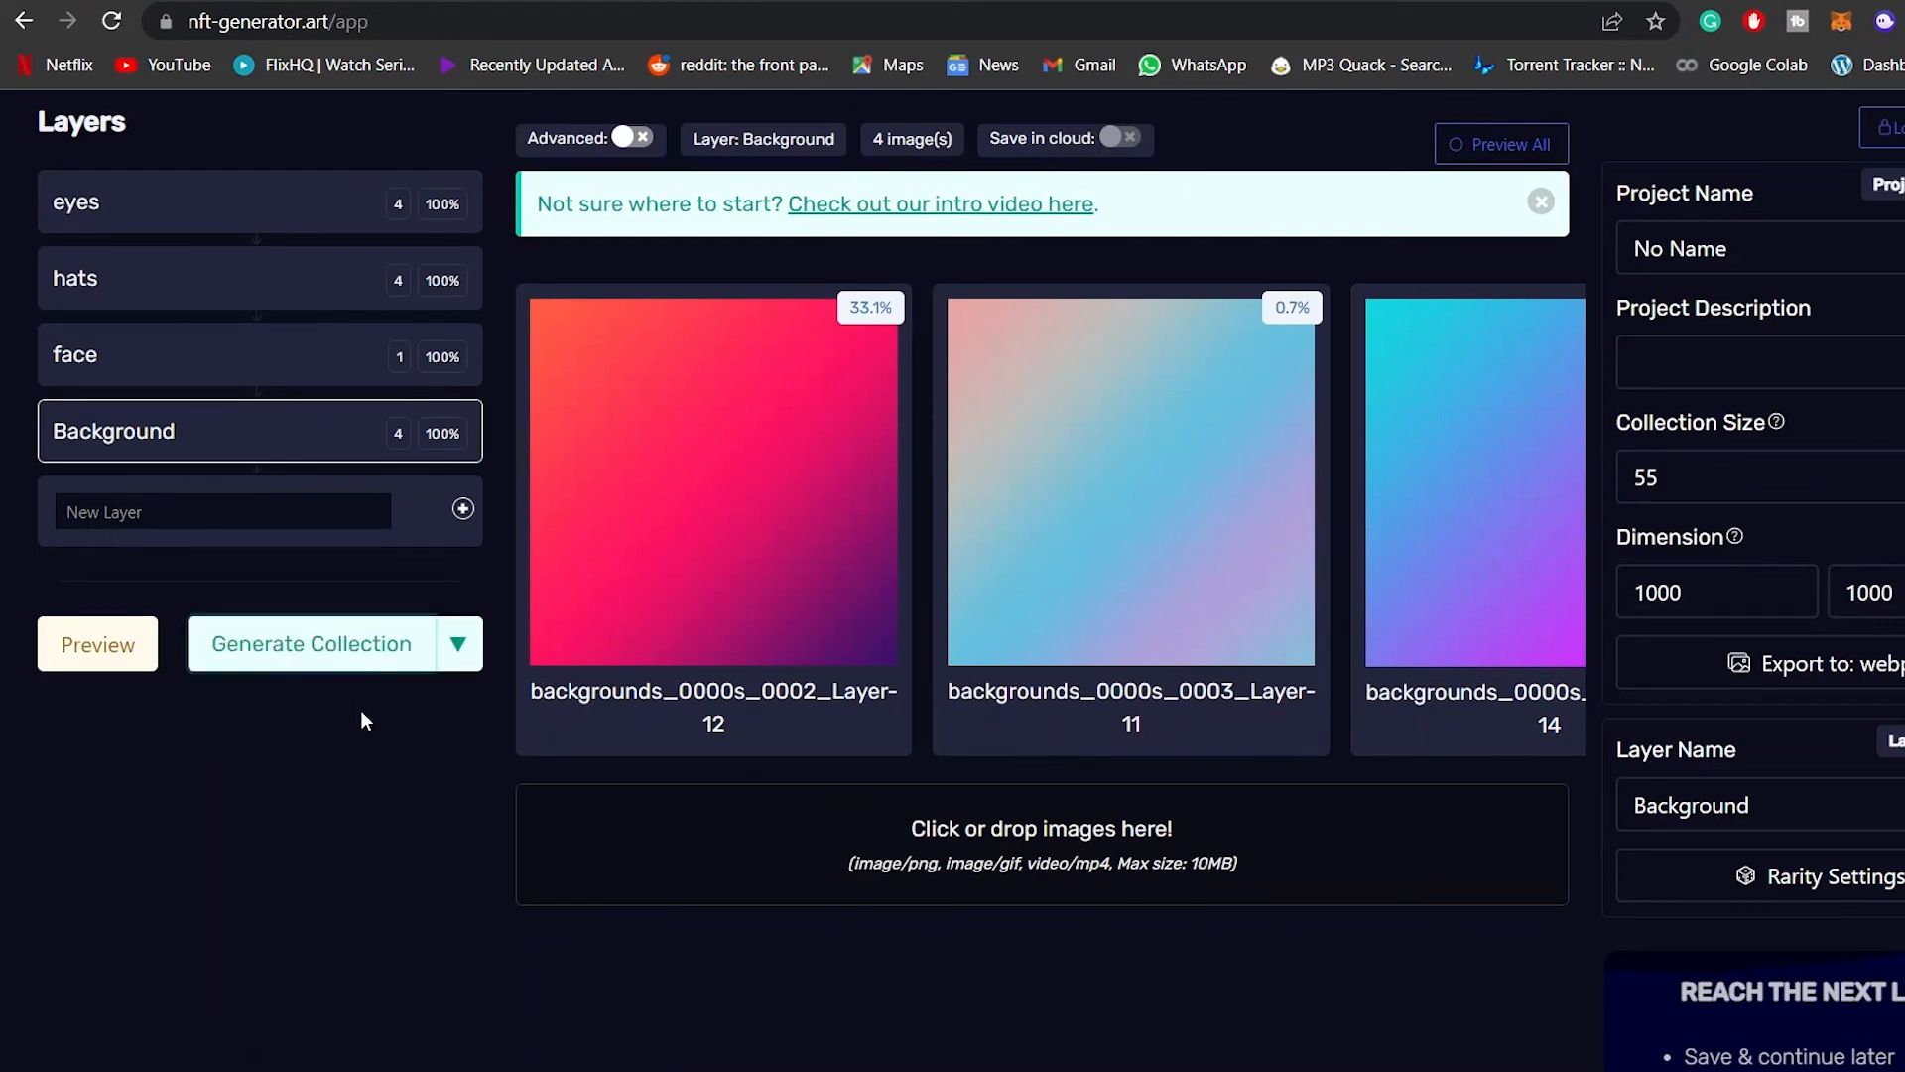
click(367, 643)
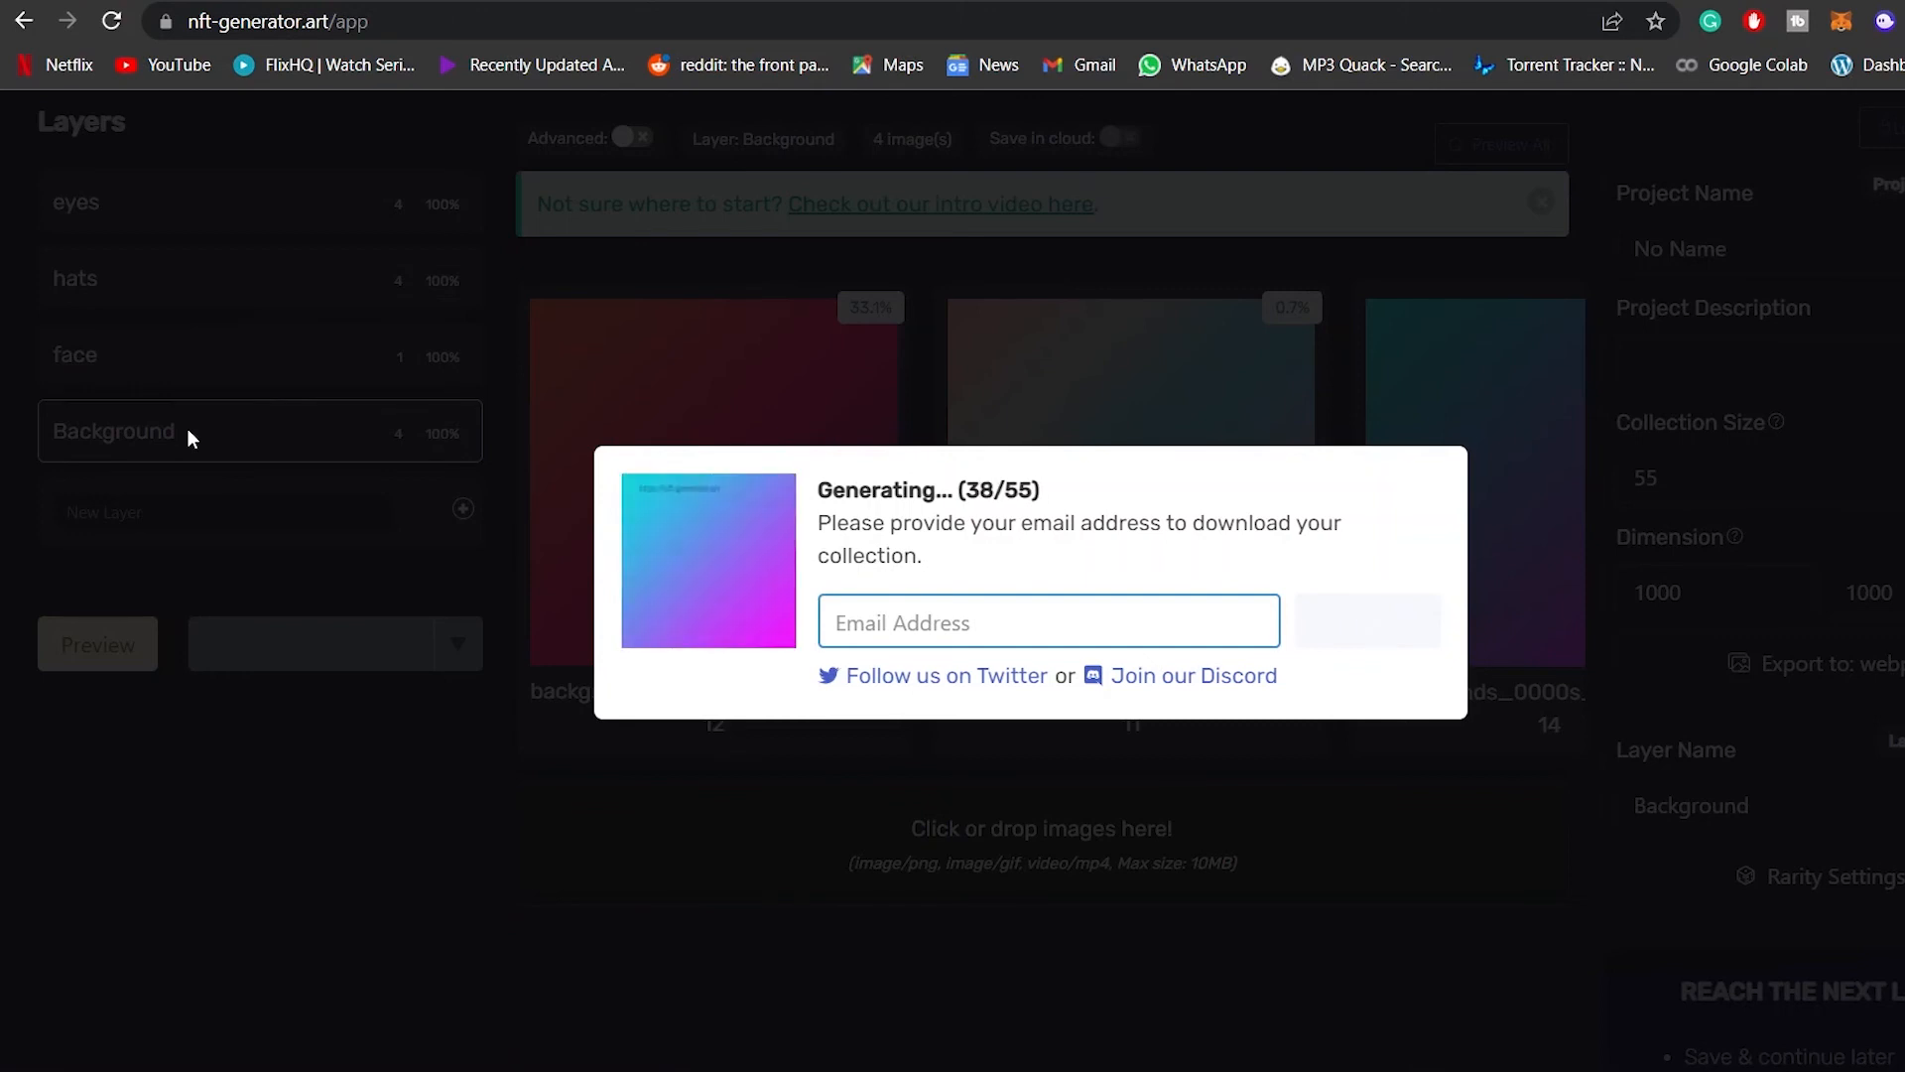
click(1447, 486)
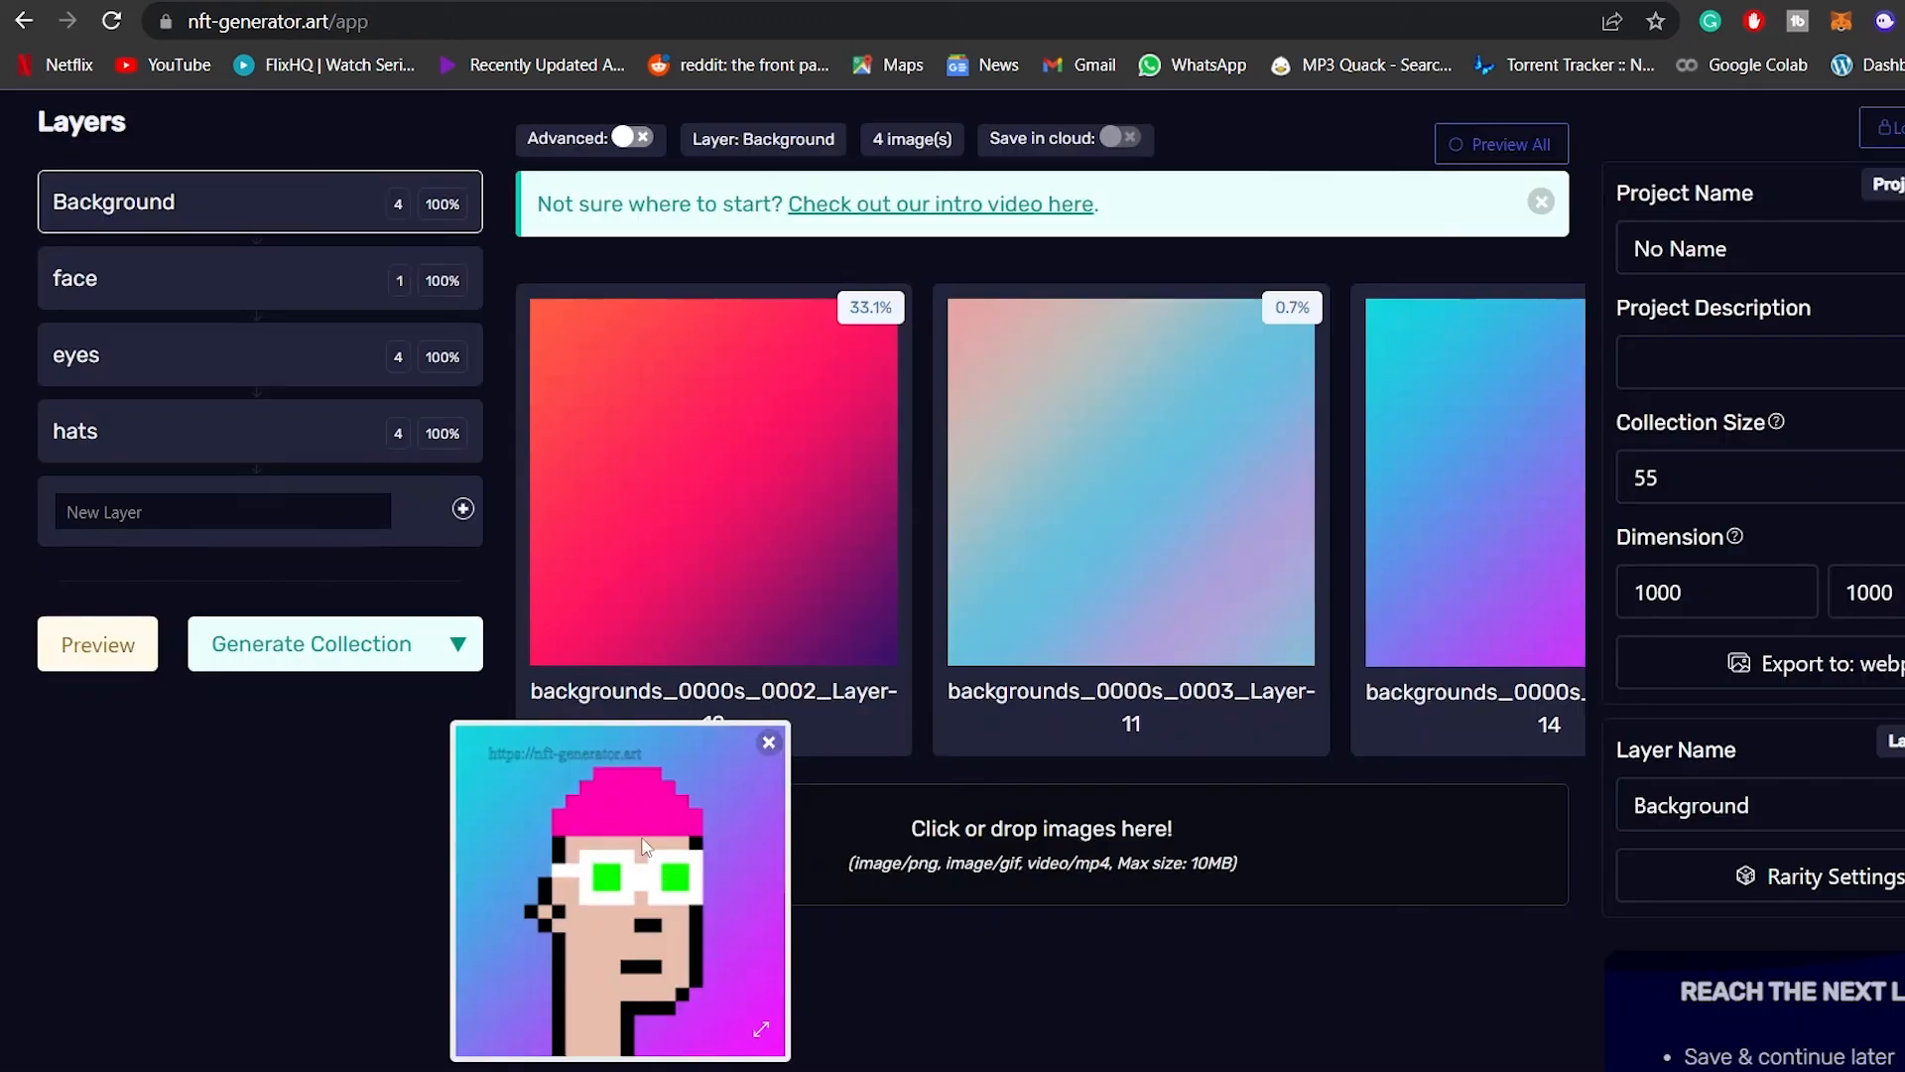
Reorder the layer list to Background, face, eyes, hats, and generate the 55-piece collection
click(768, 742)
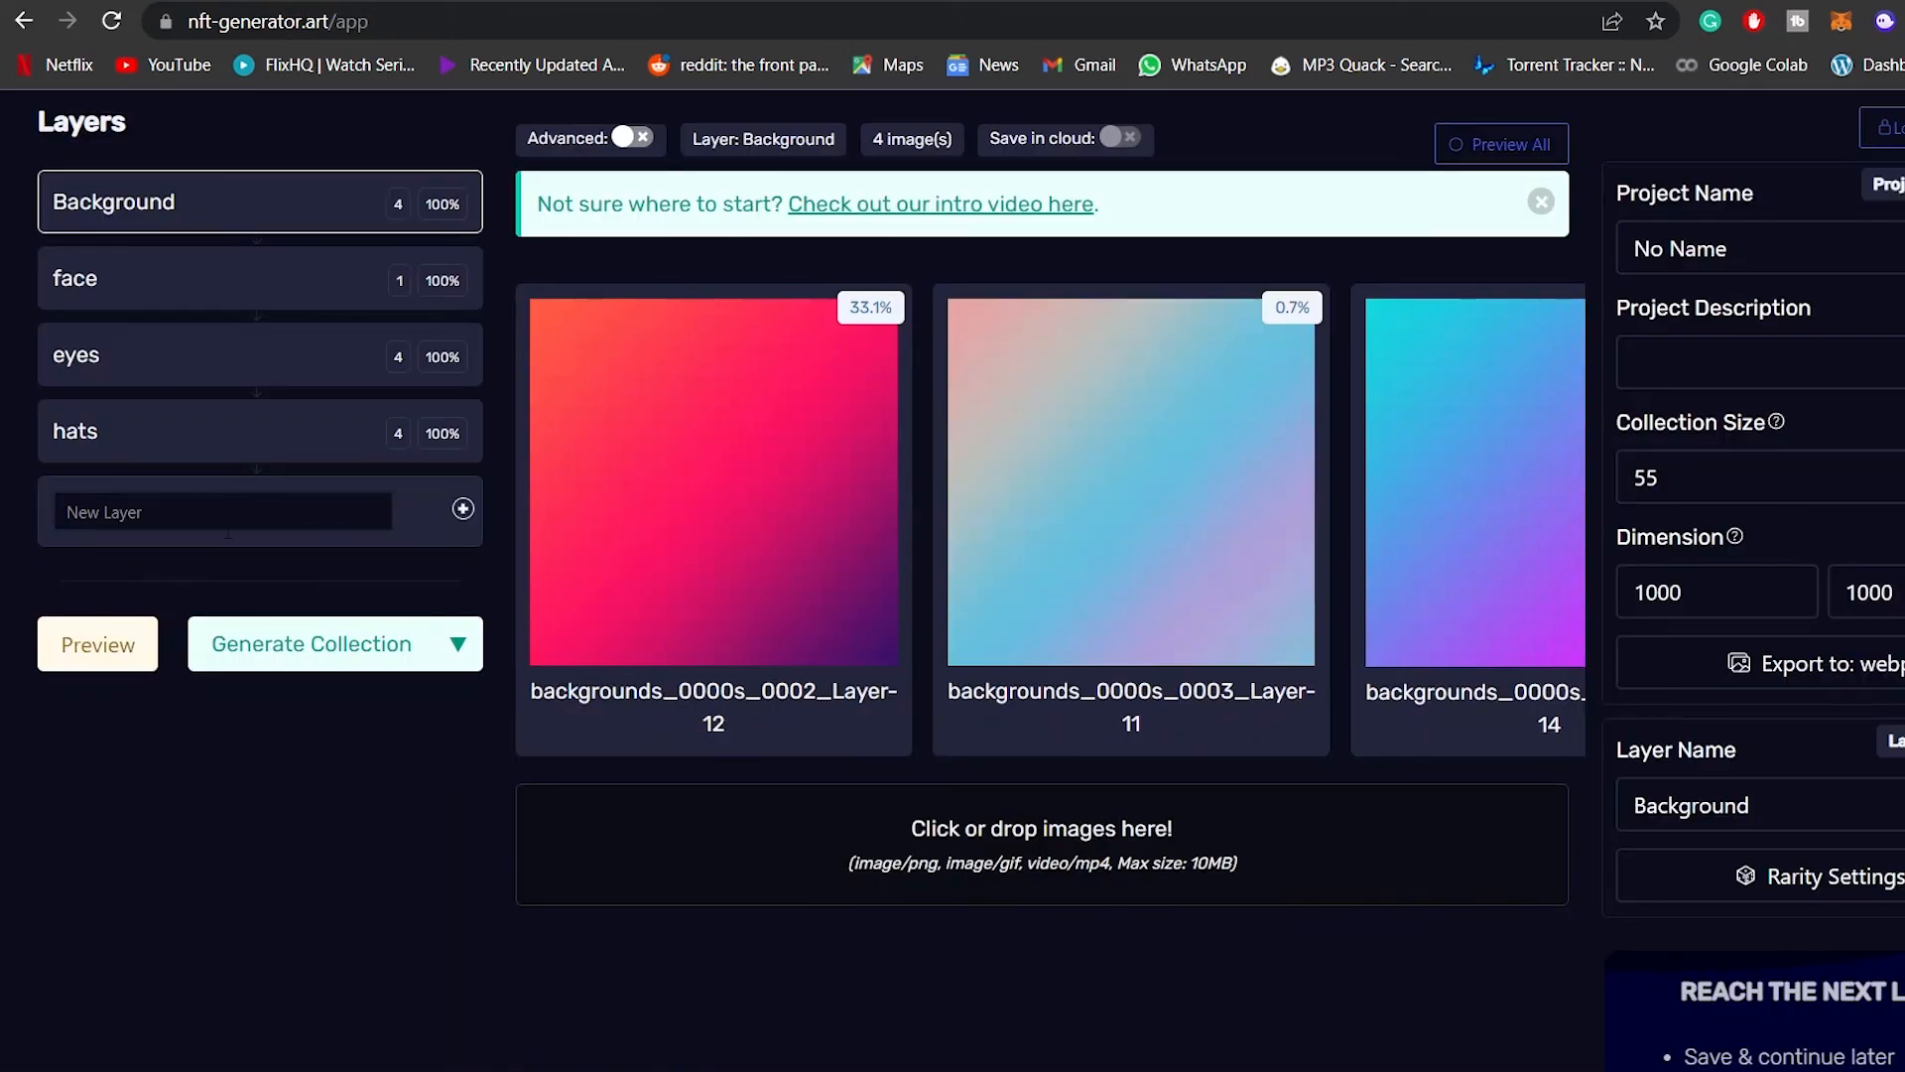
click(325, 645)
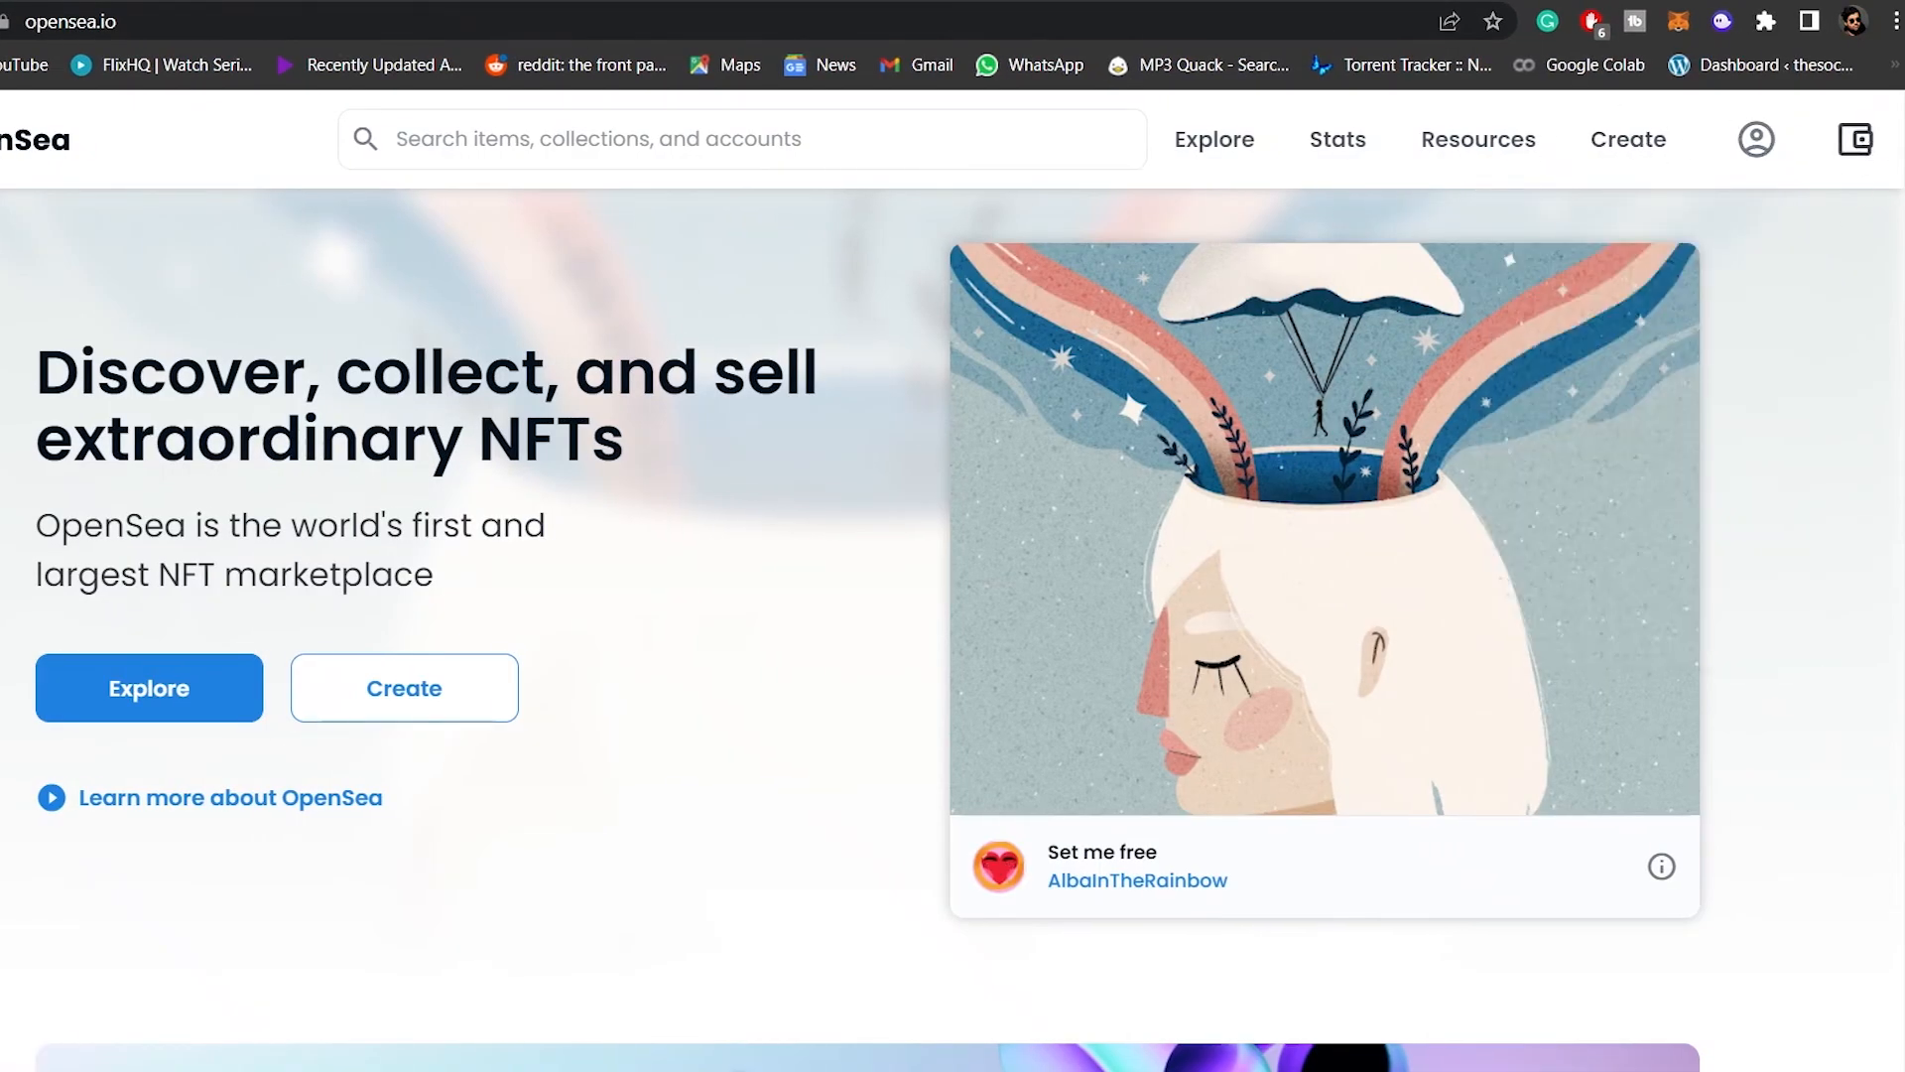
Switch to OpenSea, choose MetaMask as the wallet provider, and open the MetaMask for Chrome extension page from its download site
click(1854, 139)
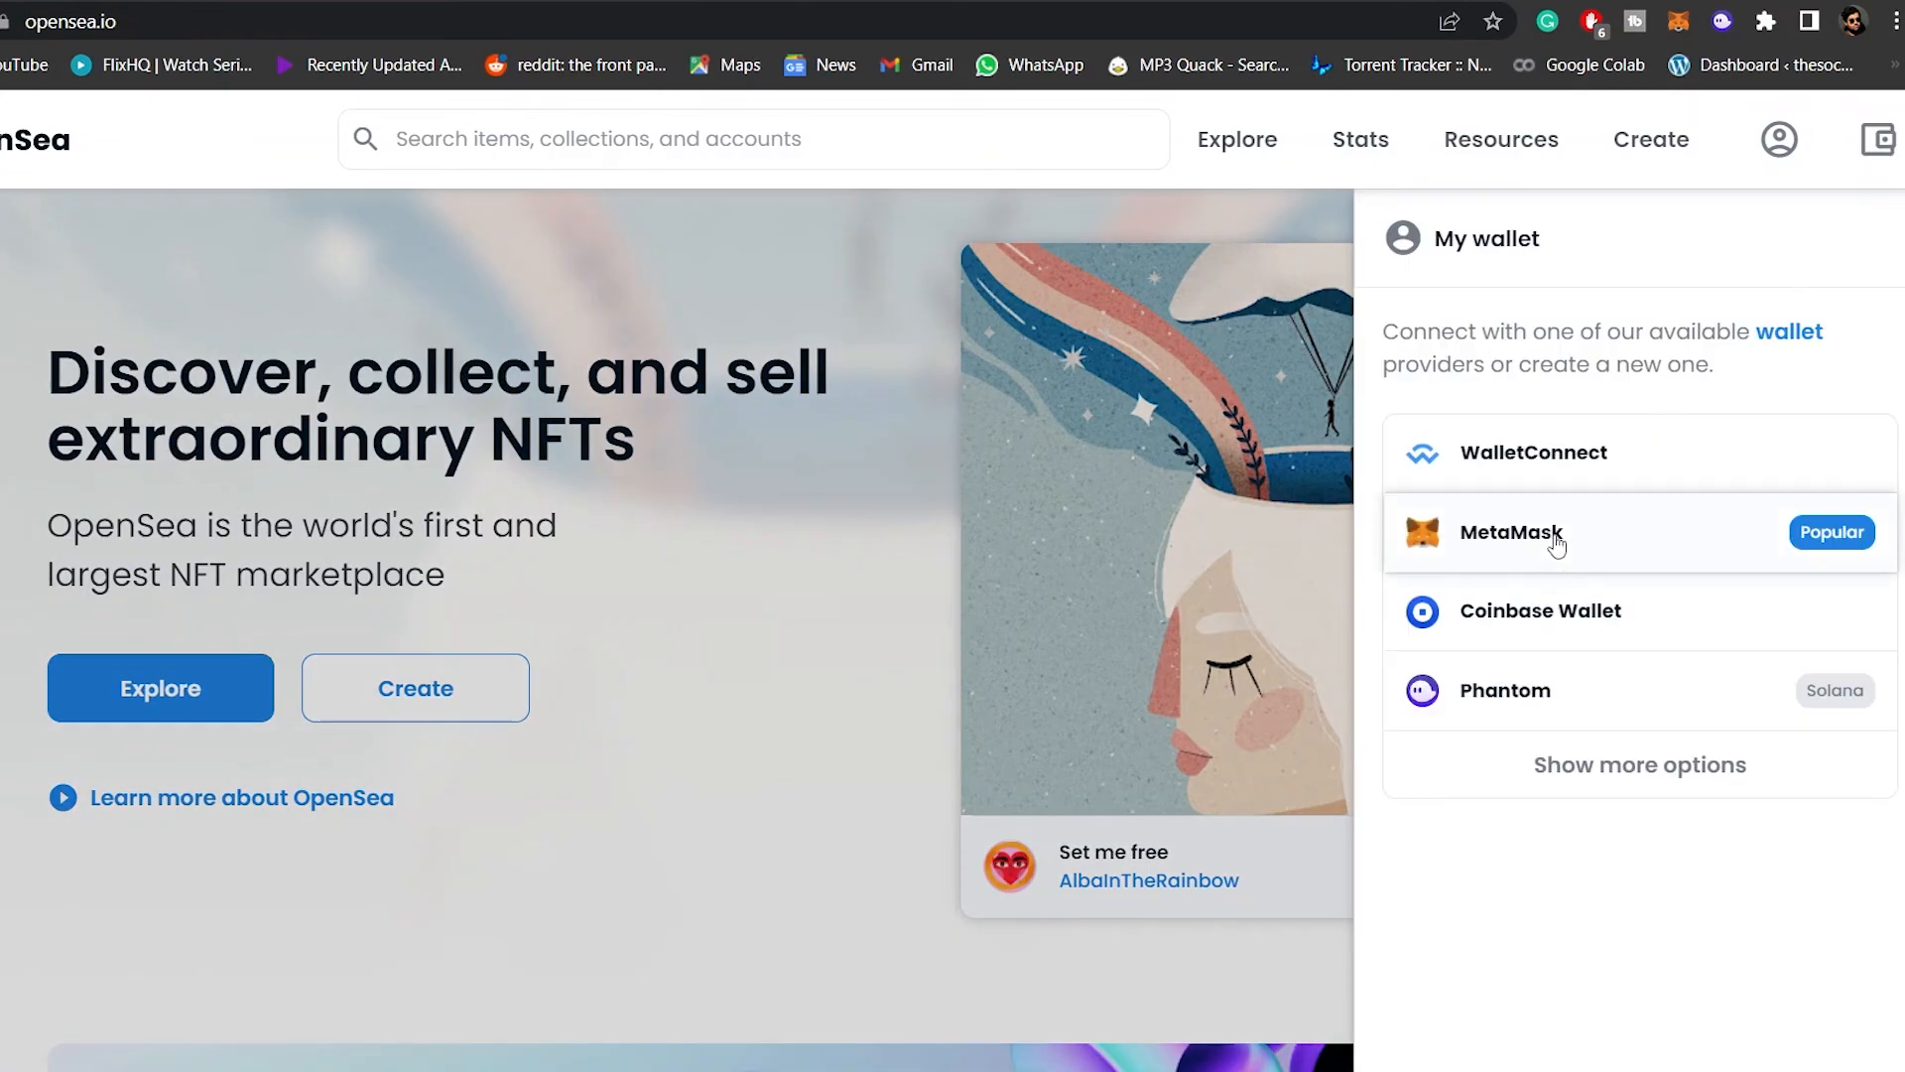
click(1599, 541)
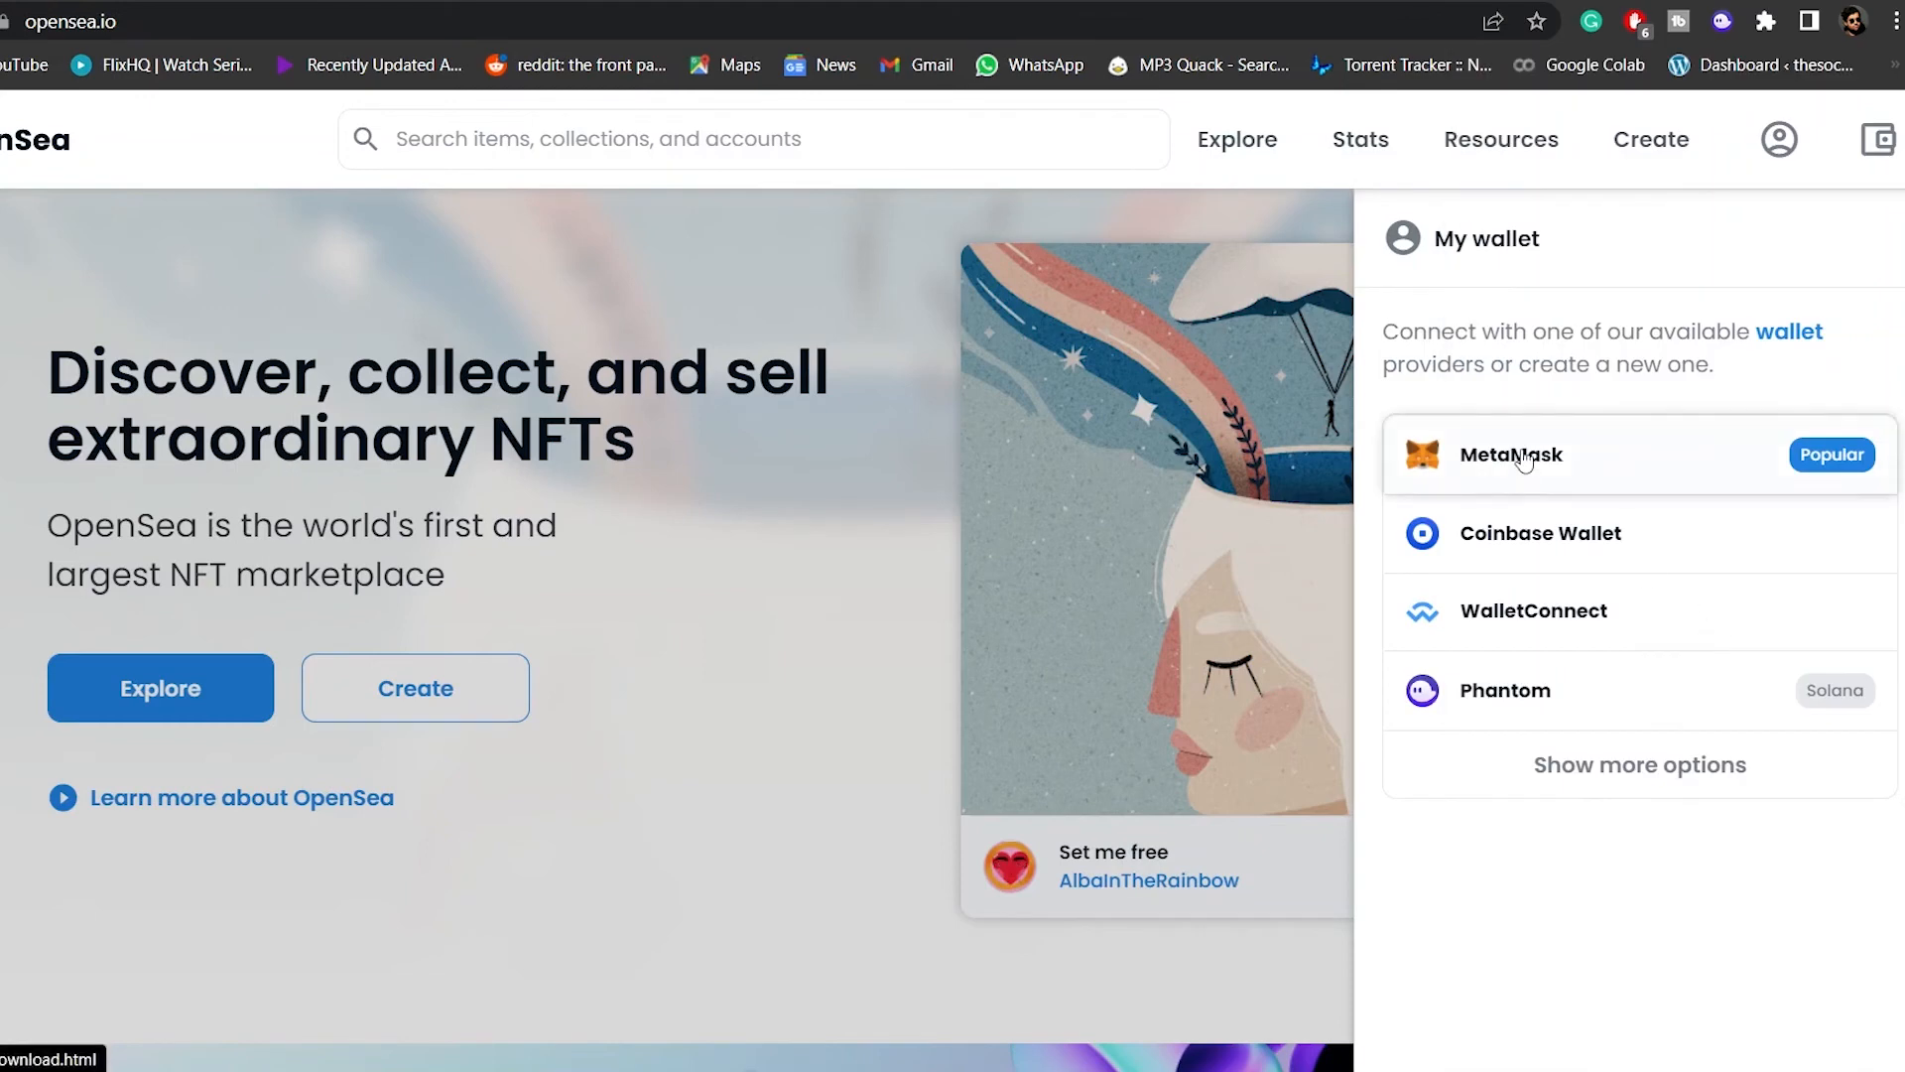
click(1524, 458)
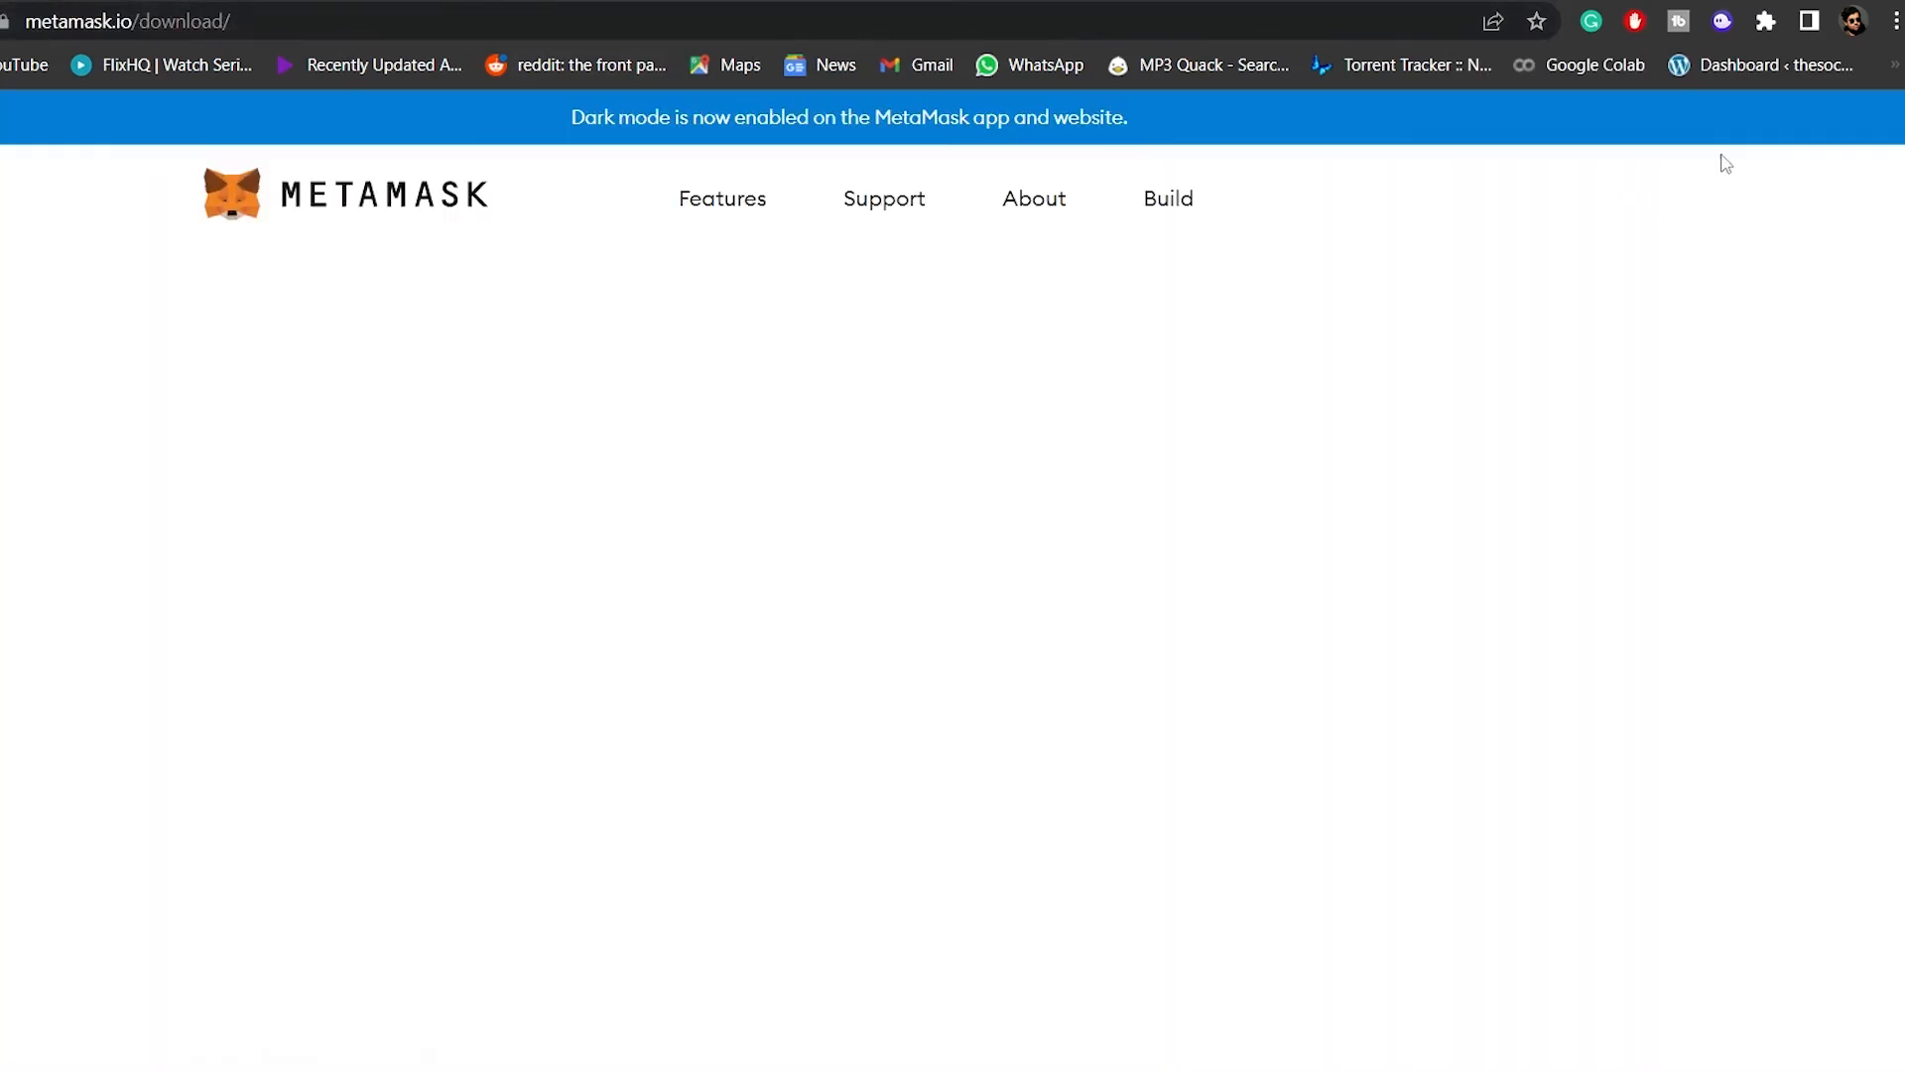
scroll(967, 555, down, 10)
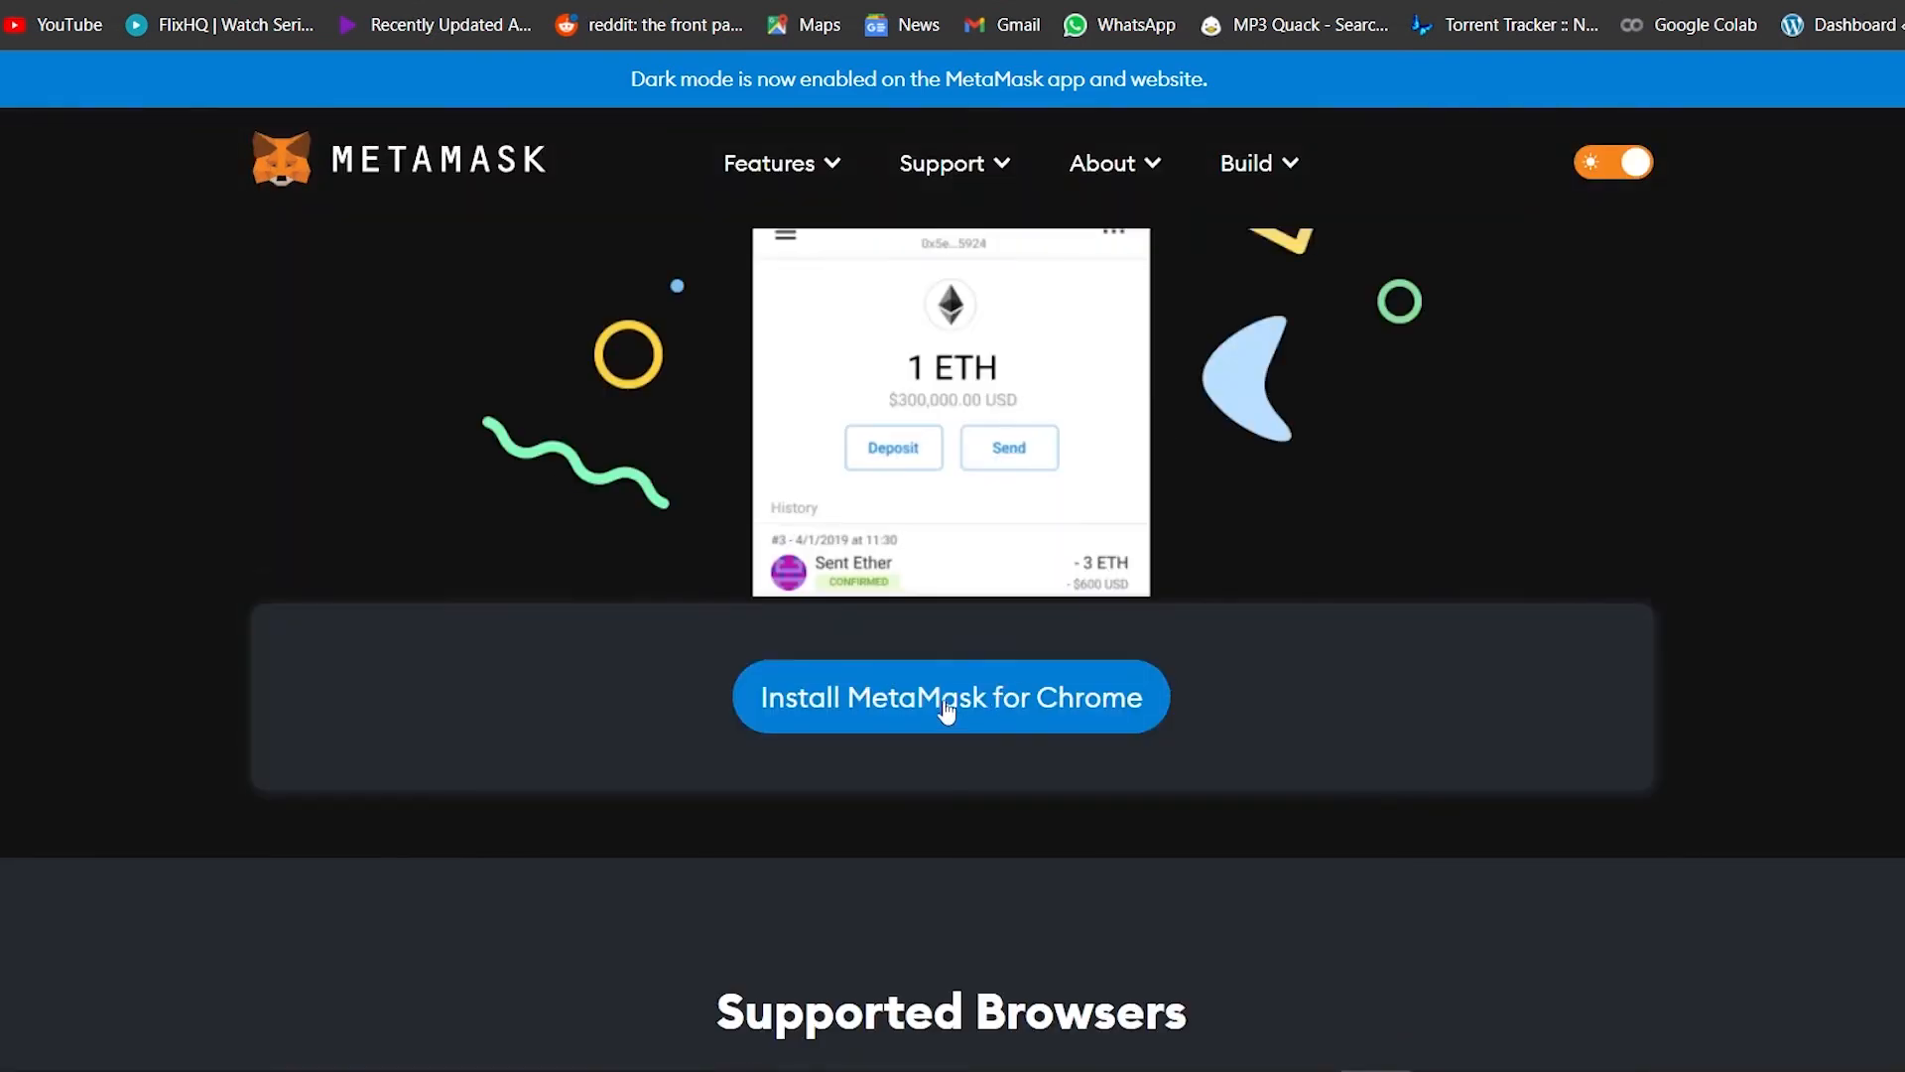
click(944, 701)
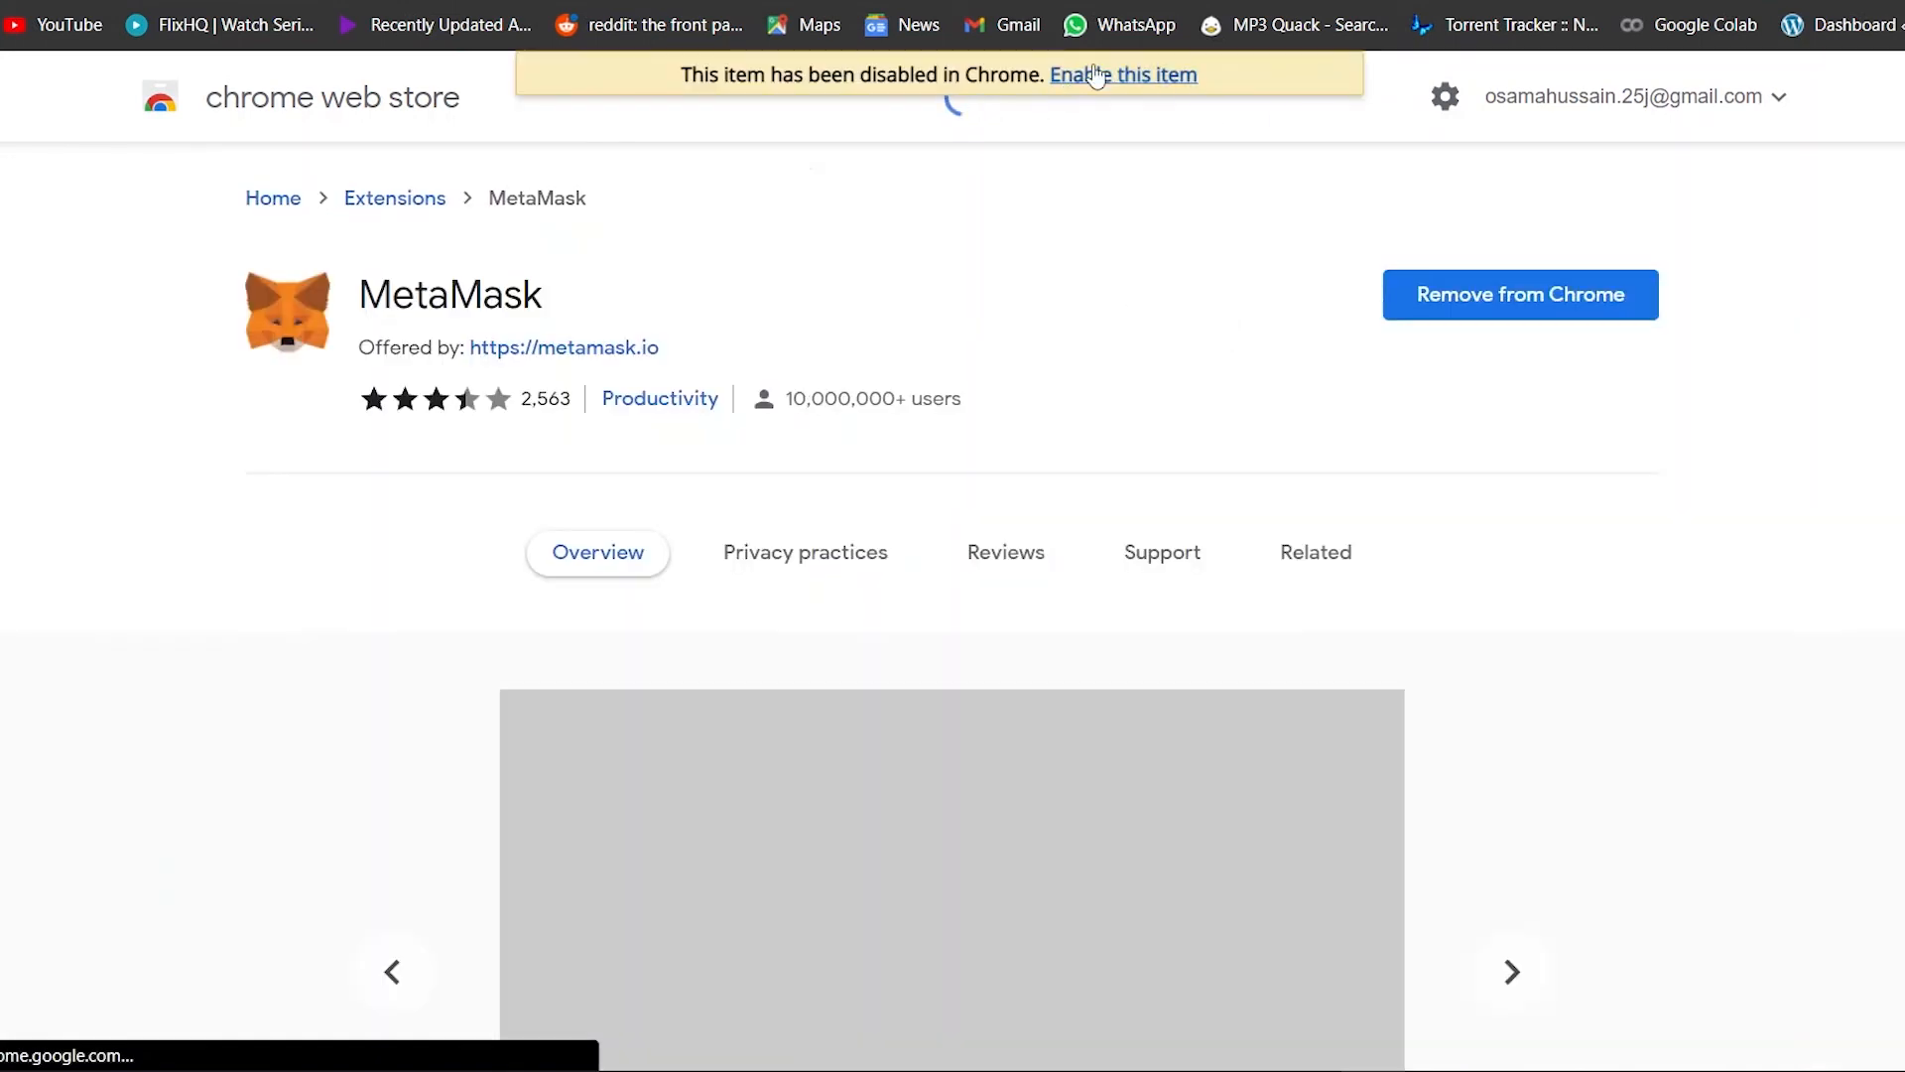
Enable the disabled MetaMask extension in Chrome and go to the extension management page
click(1098, 87)
click(1791, 18)
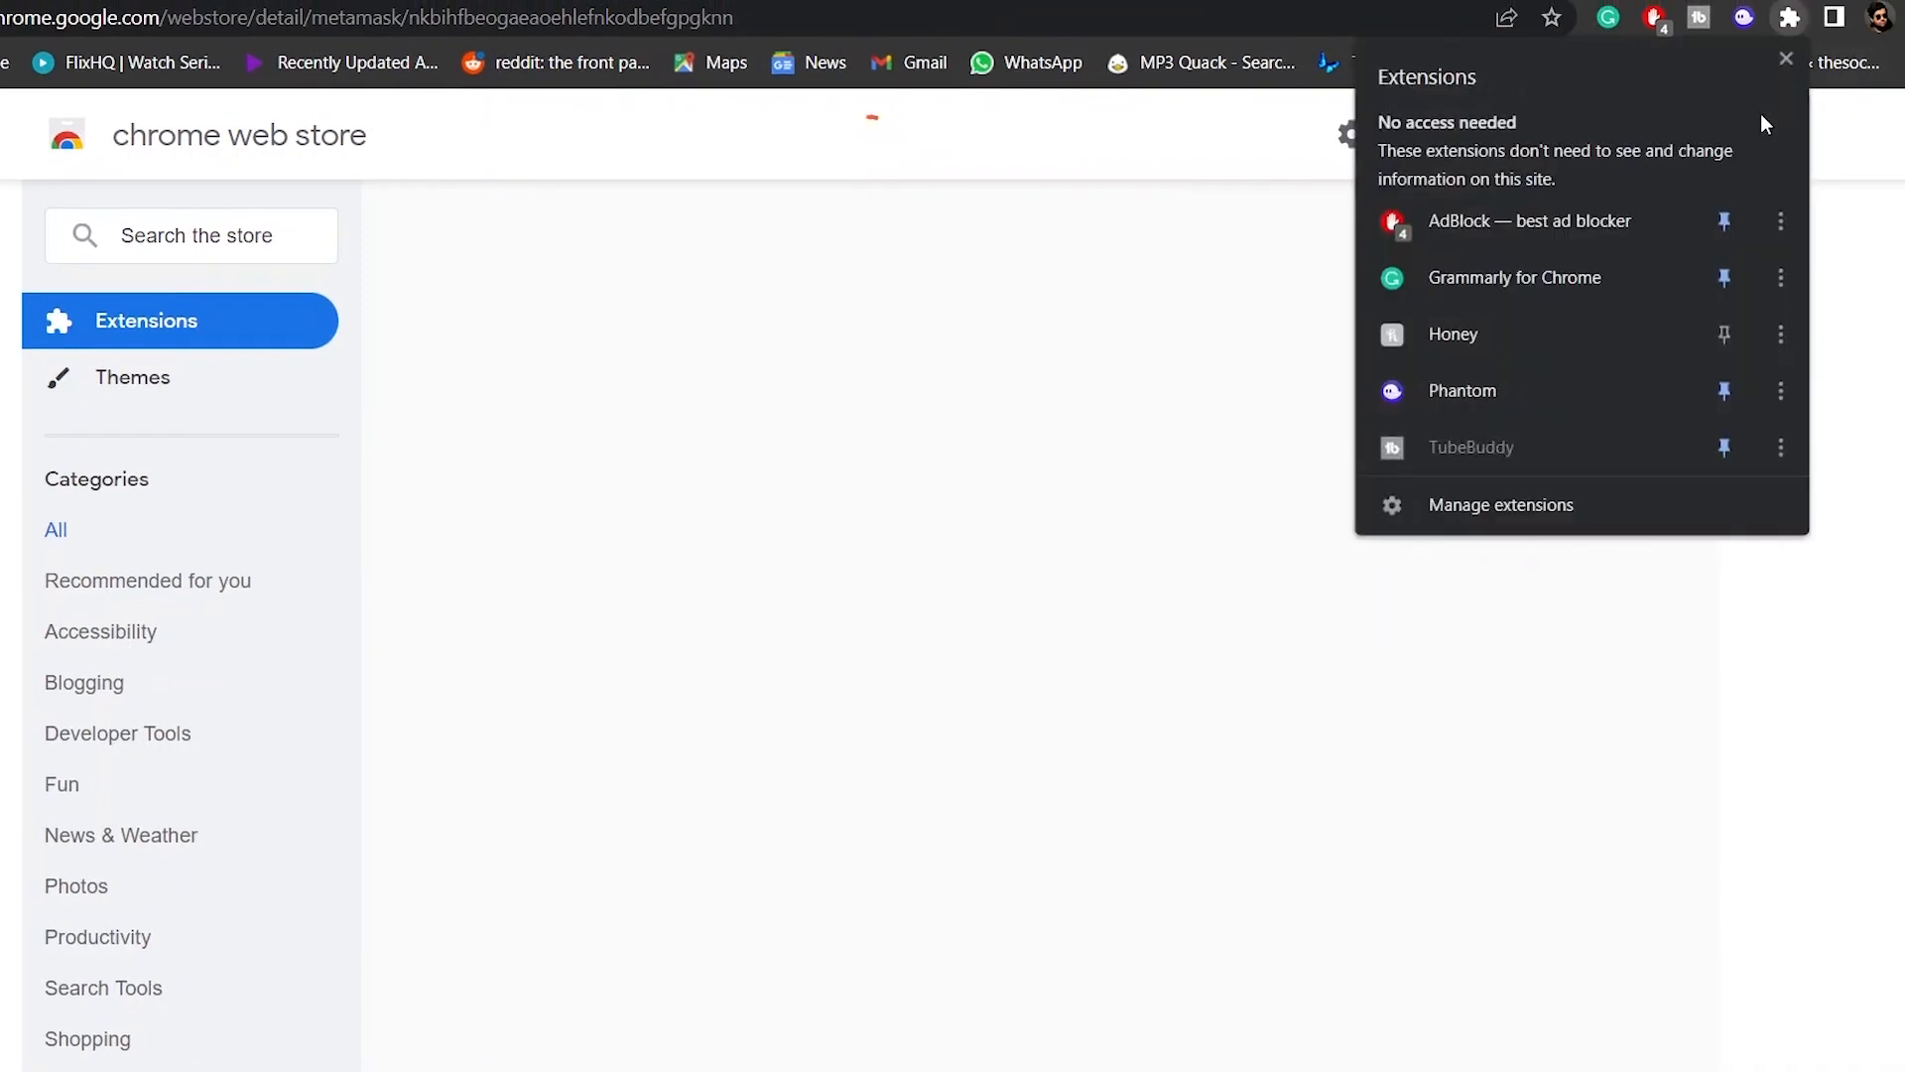
click(1791, 20)
click(1030, 113)
click(944, 343)
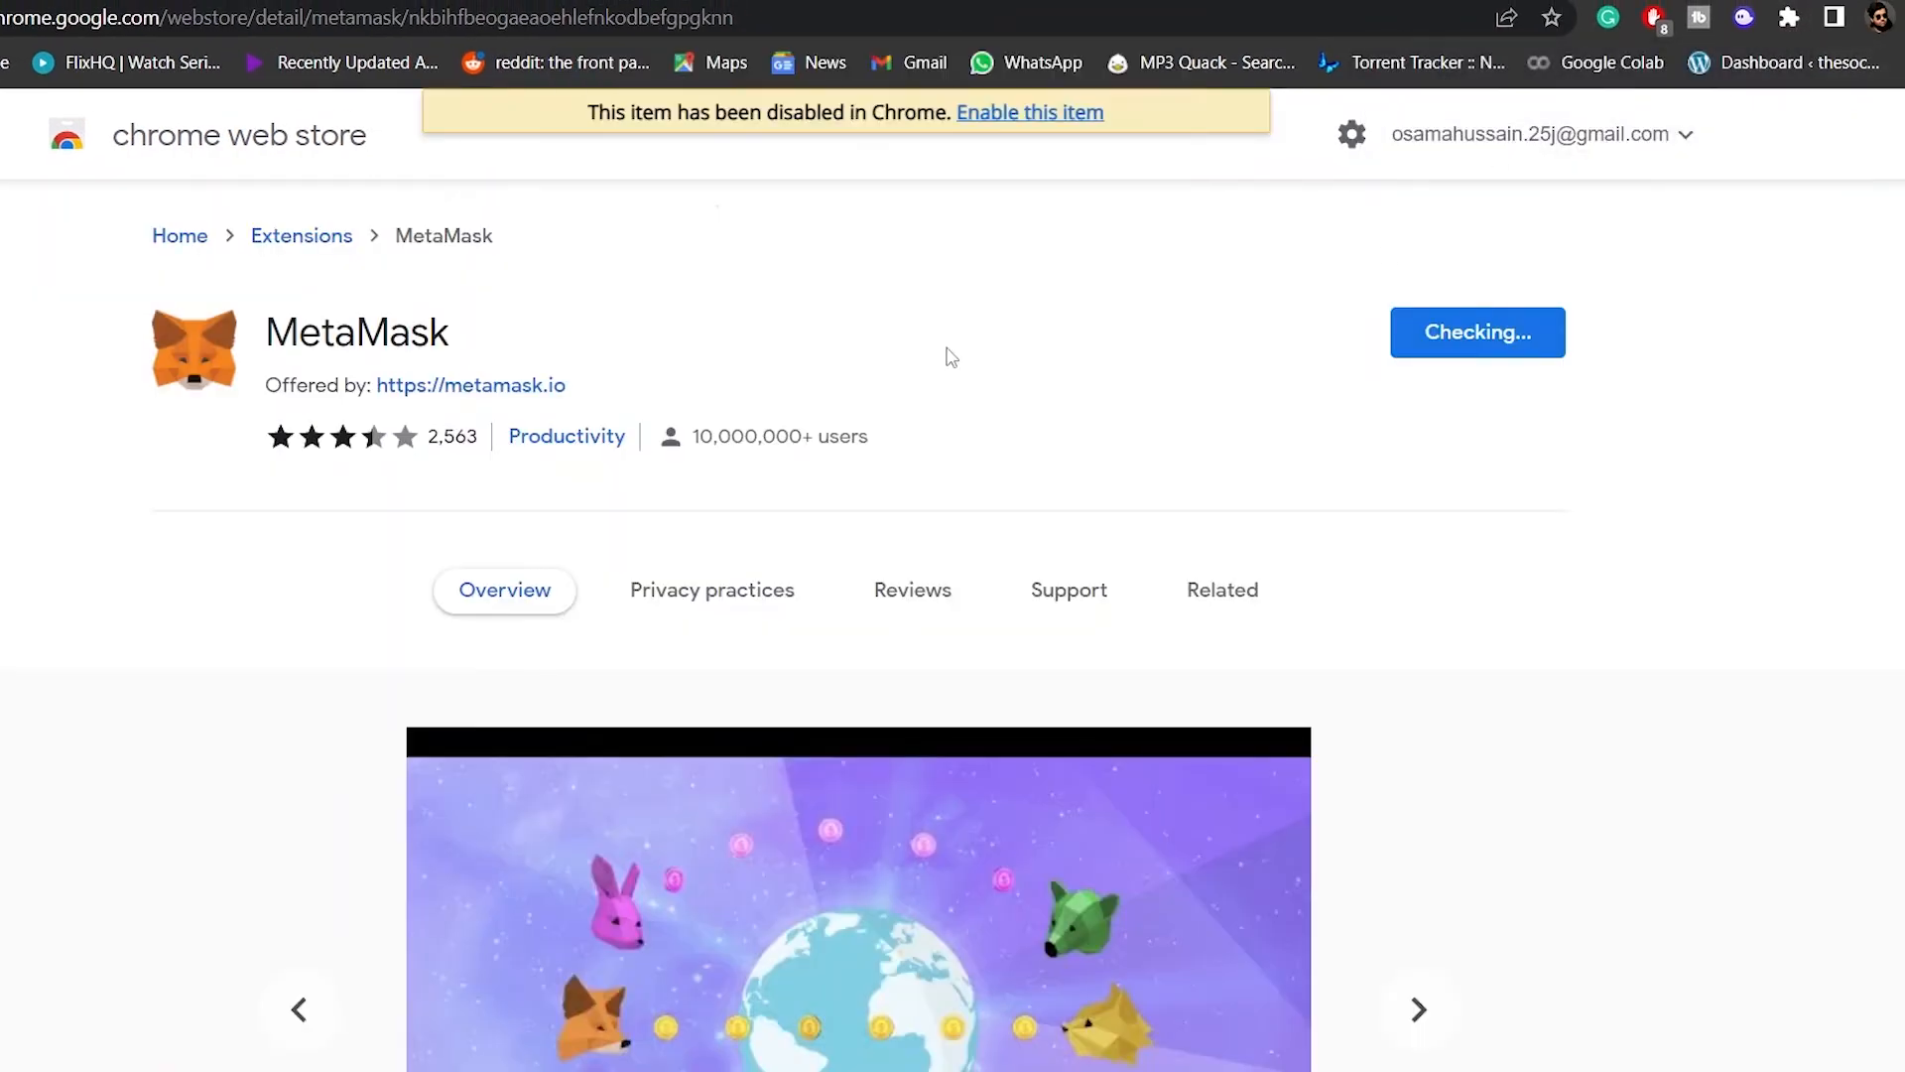
click(1791, 17)
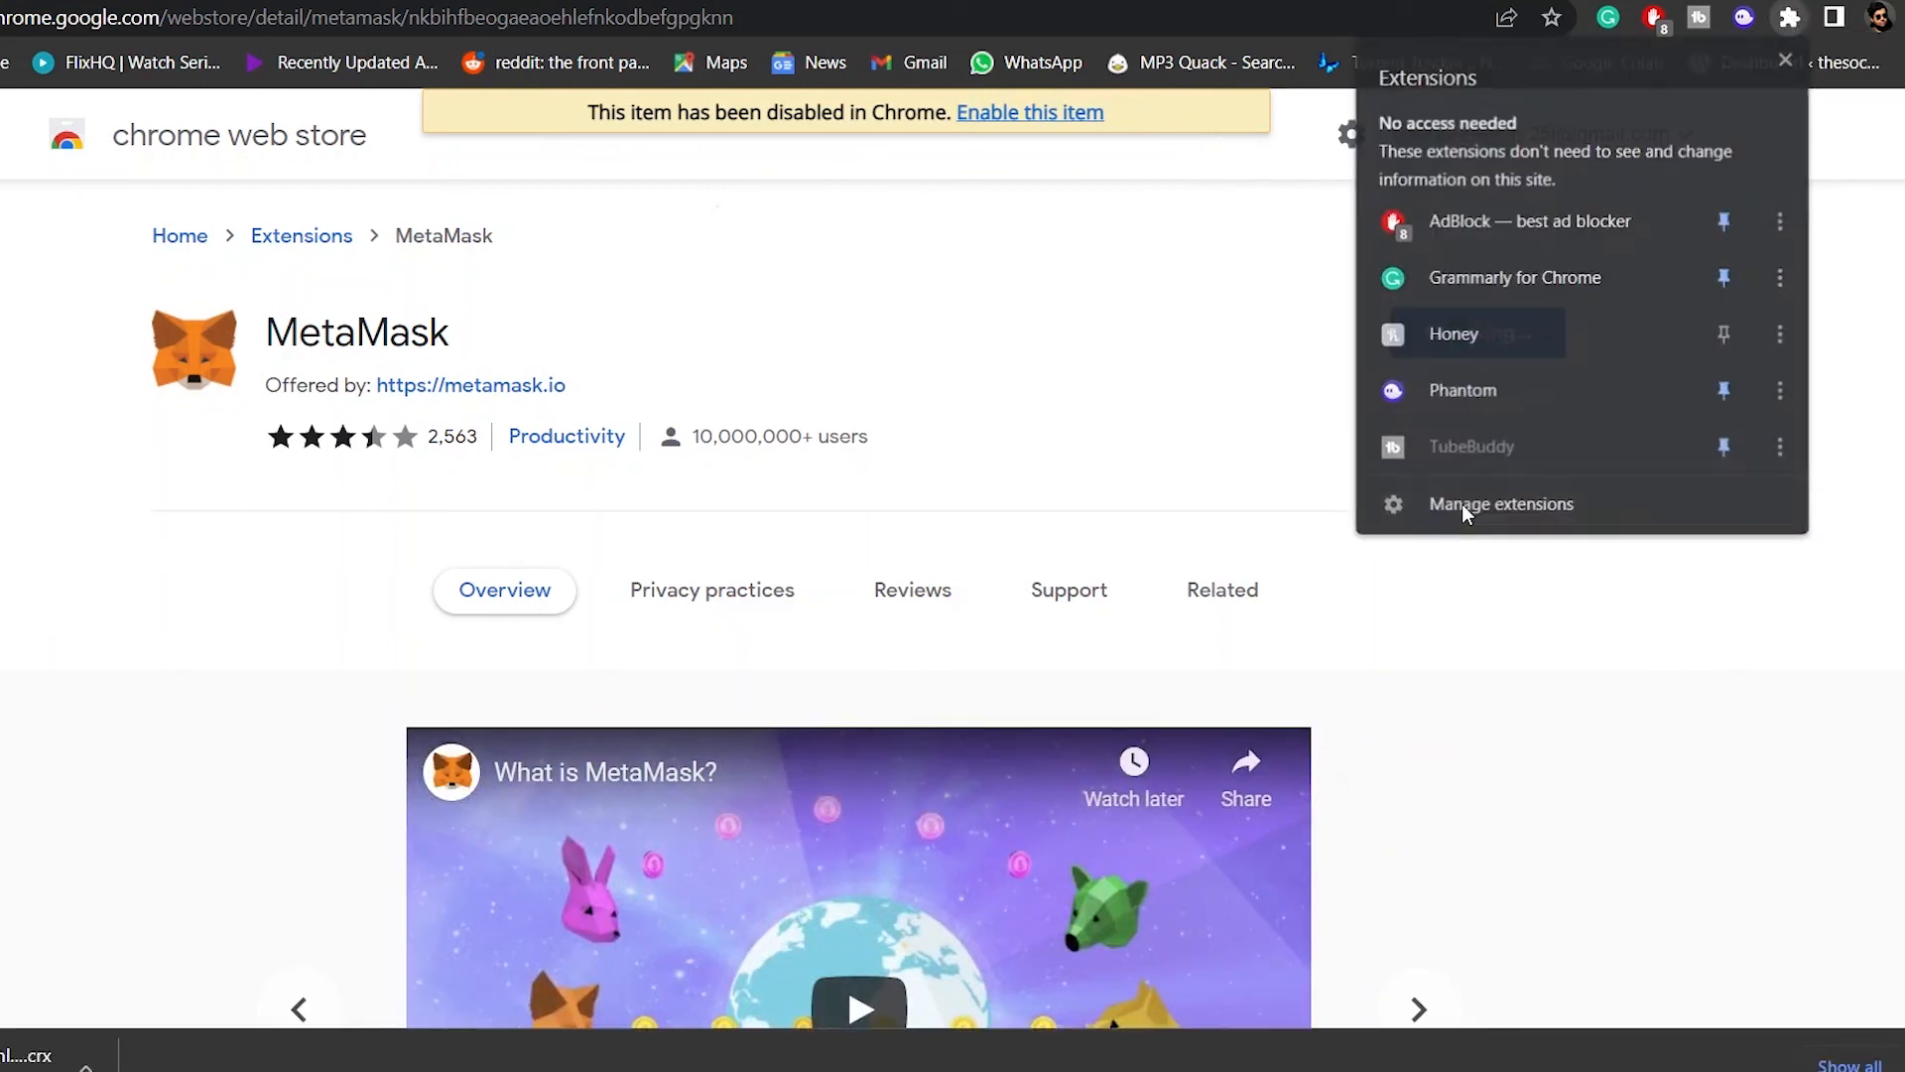
click(1466, 506)
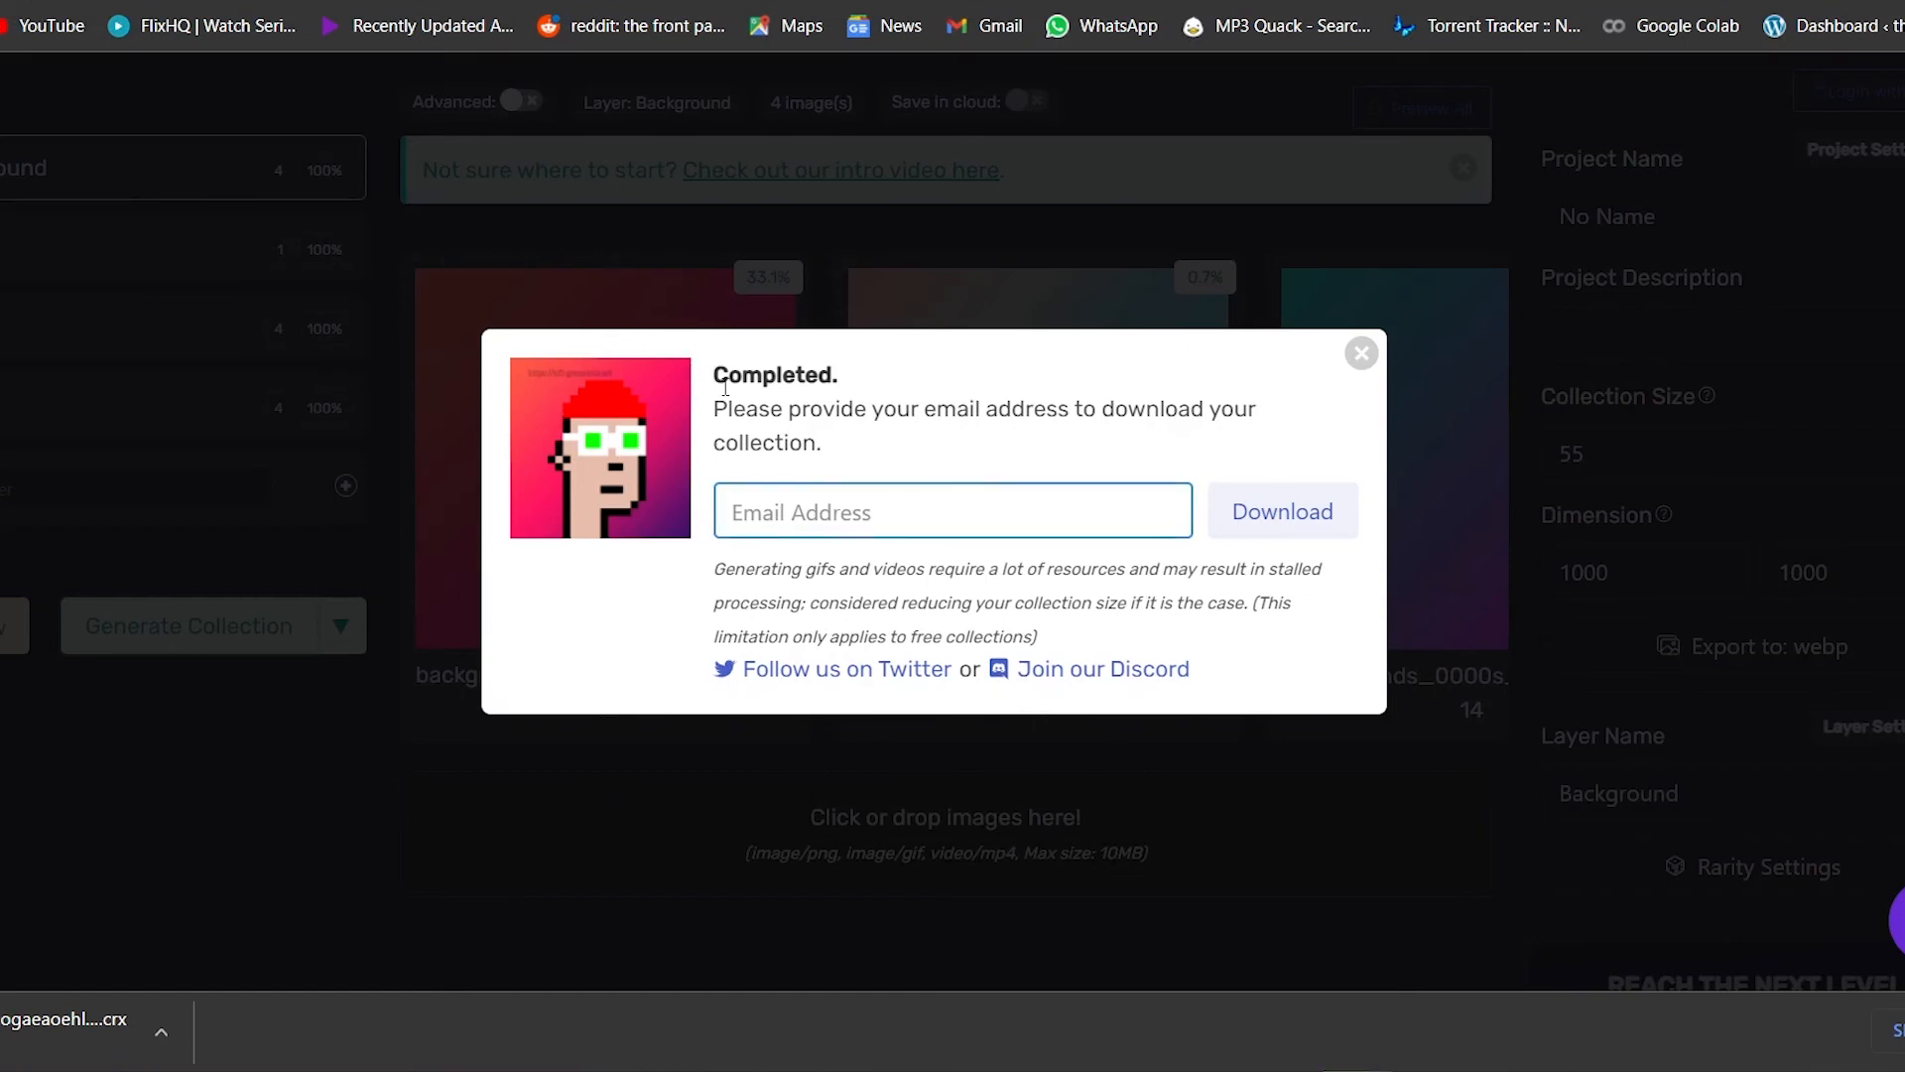
drag(744, 383, 836, 421)
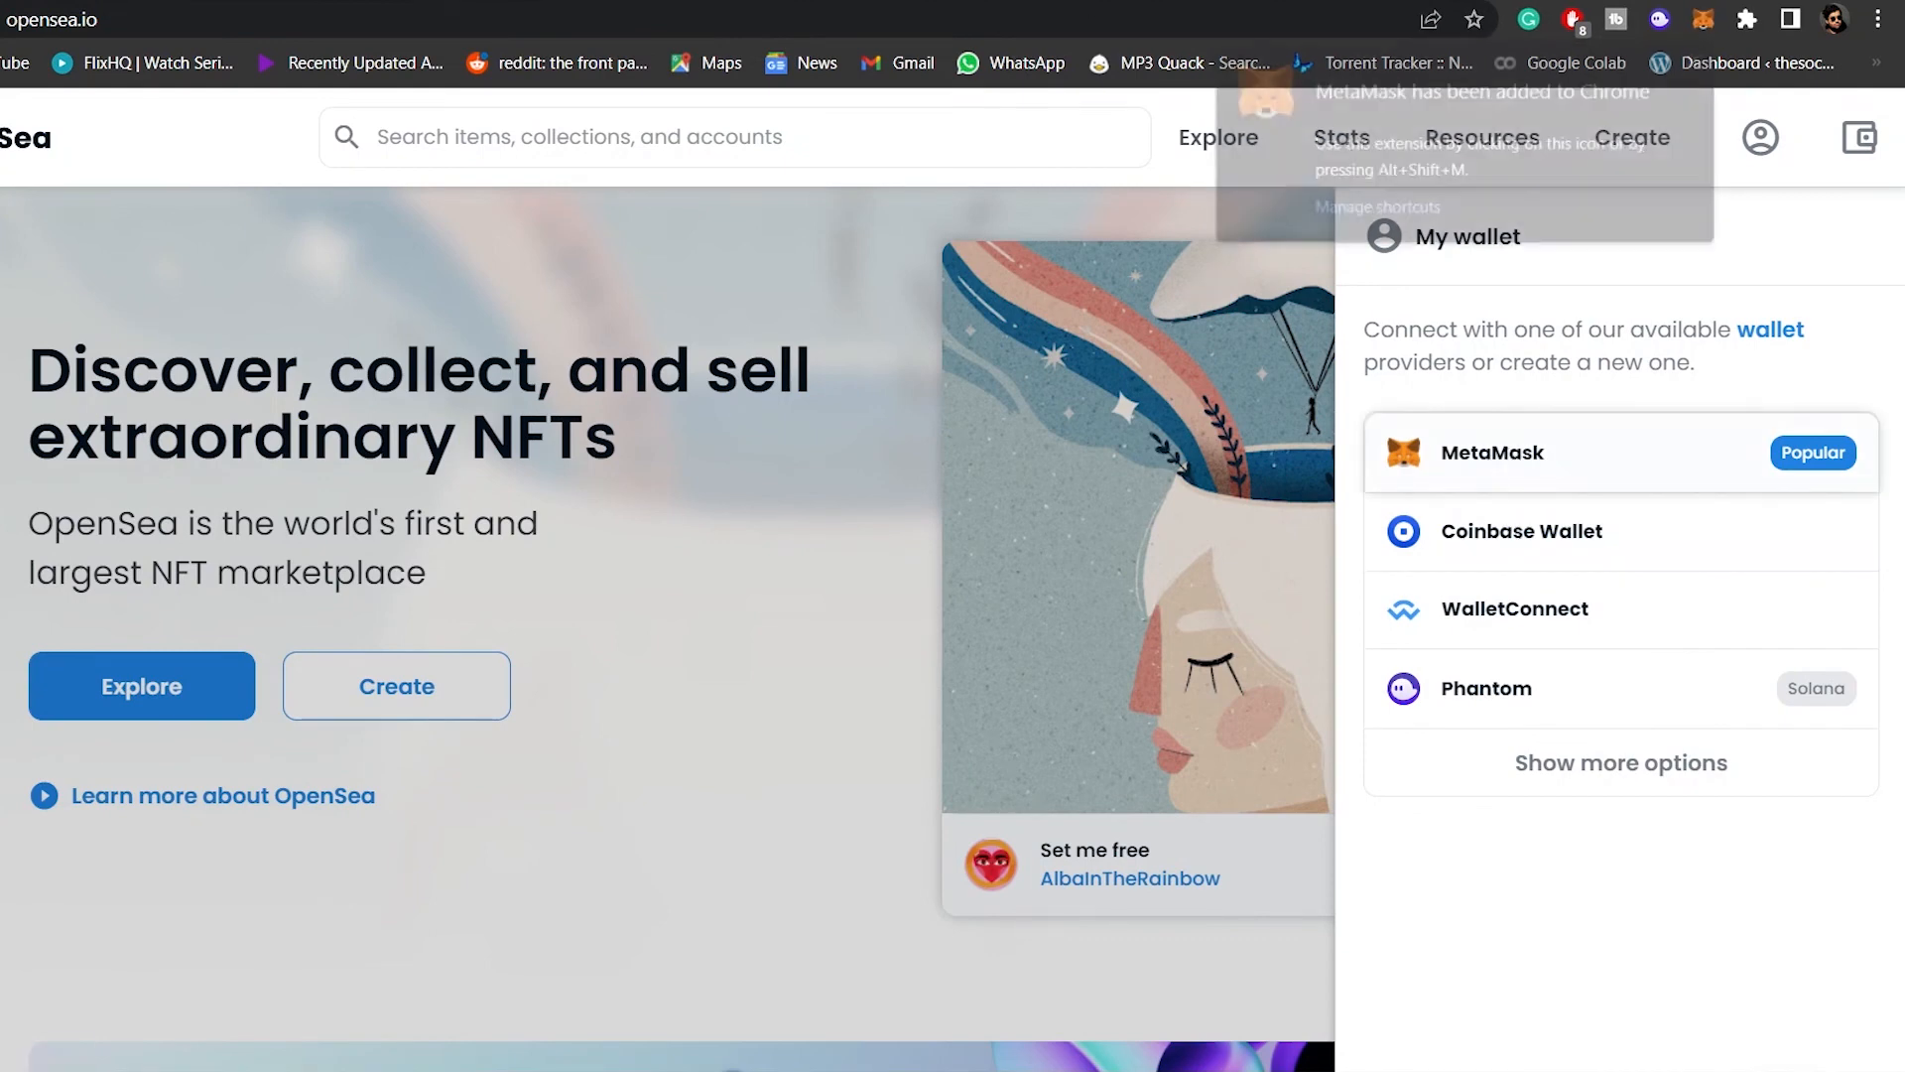
Pin the MetaMask extension in Chrome and choose MetaMask as the wallet provider on OpenSea
right_click(1699, 35)
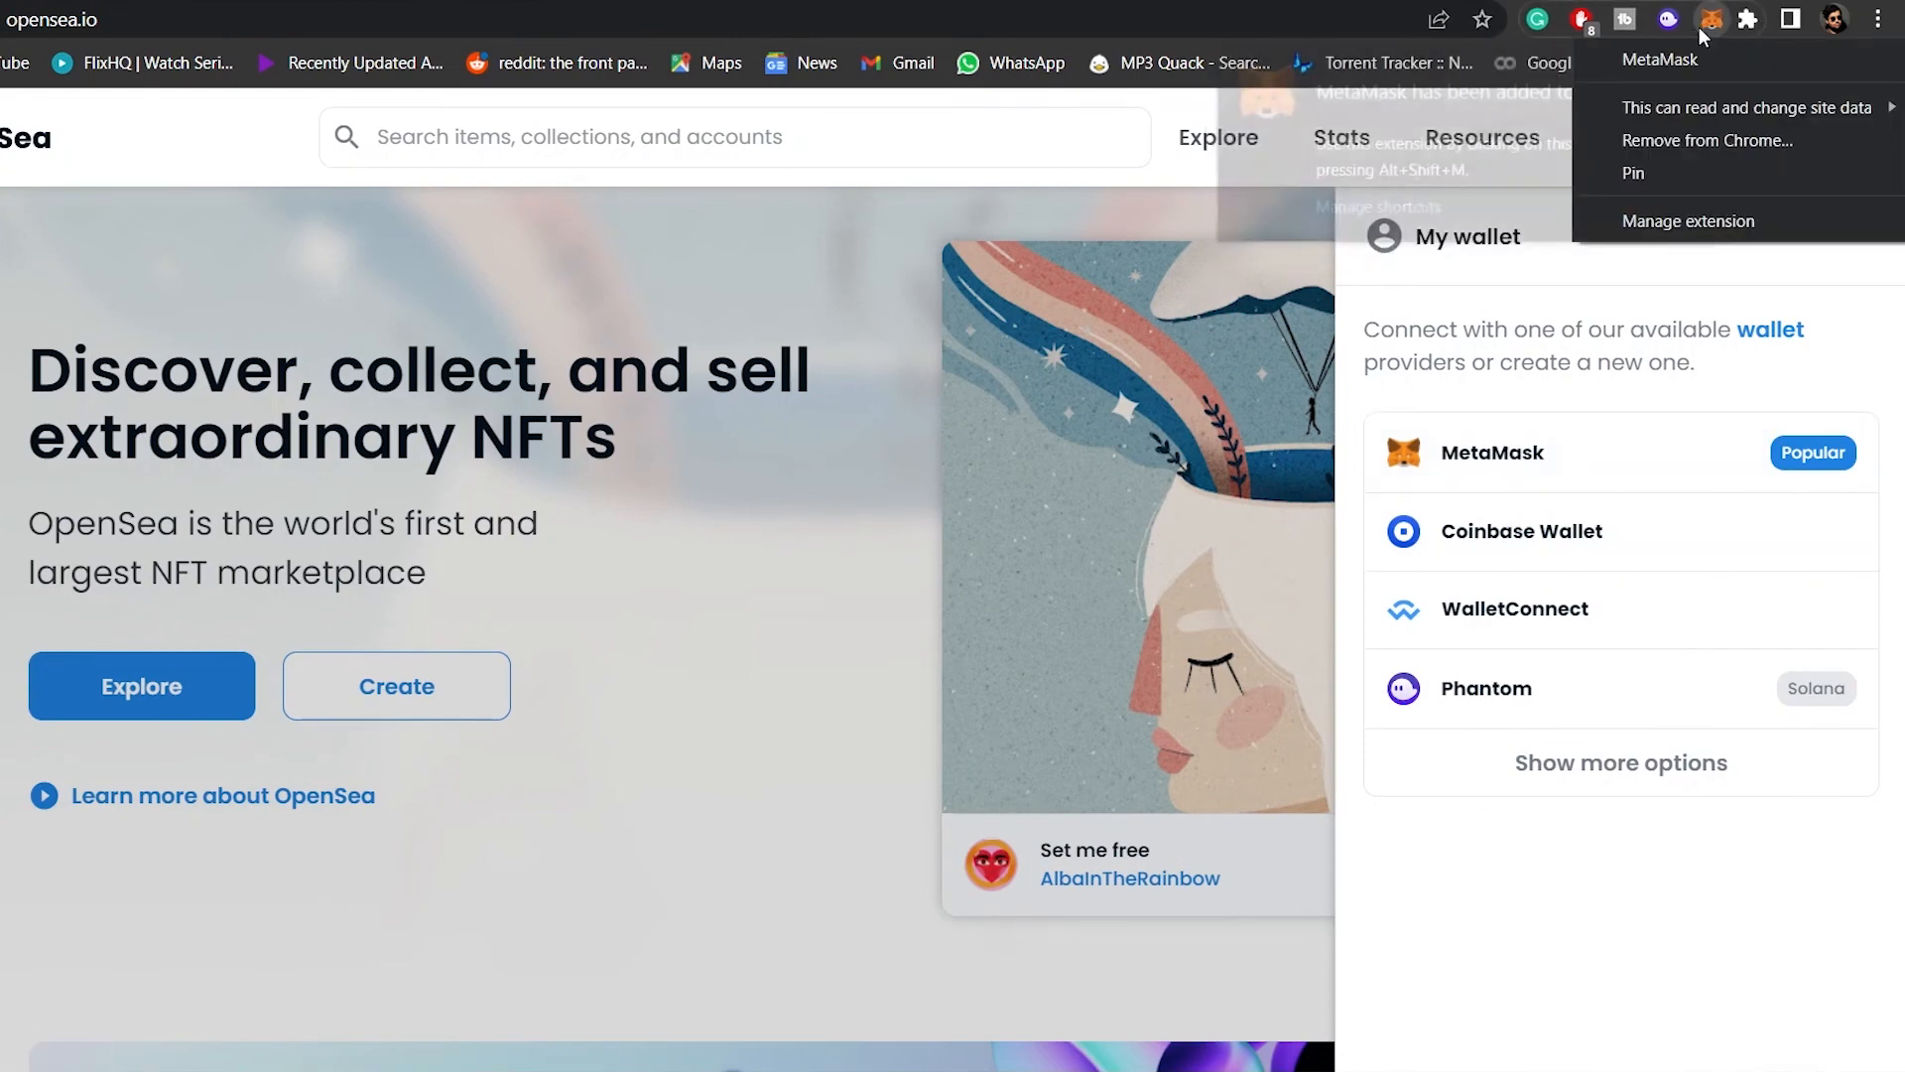
click(1695, 173)
click(1489, 486)
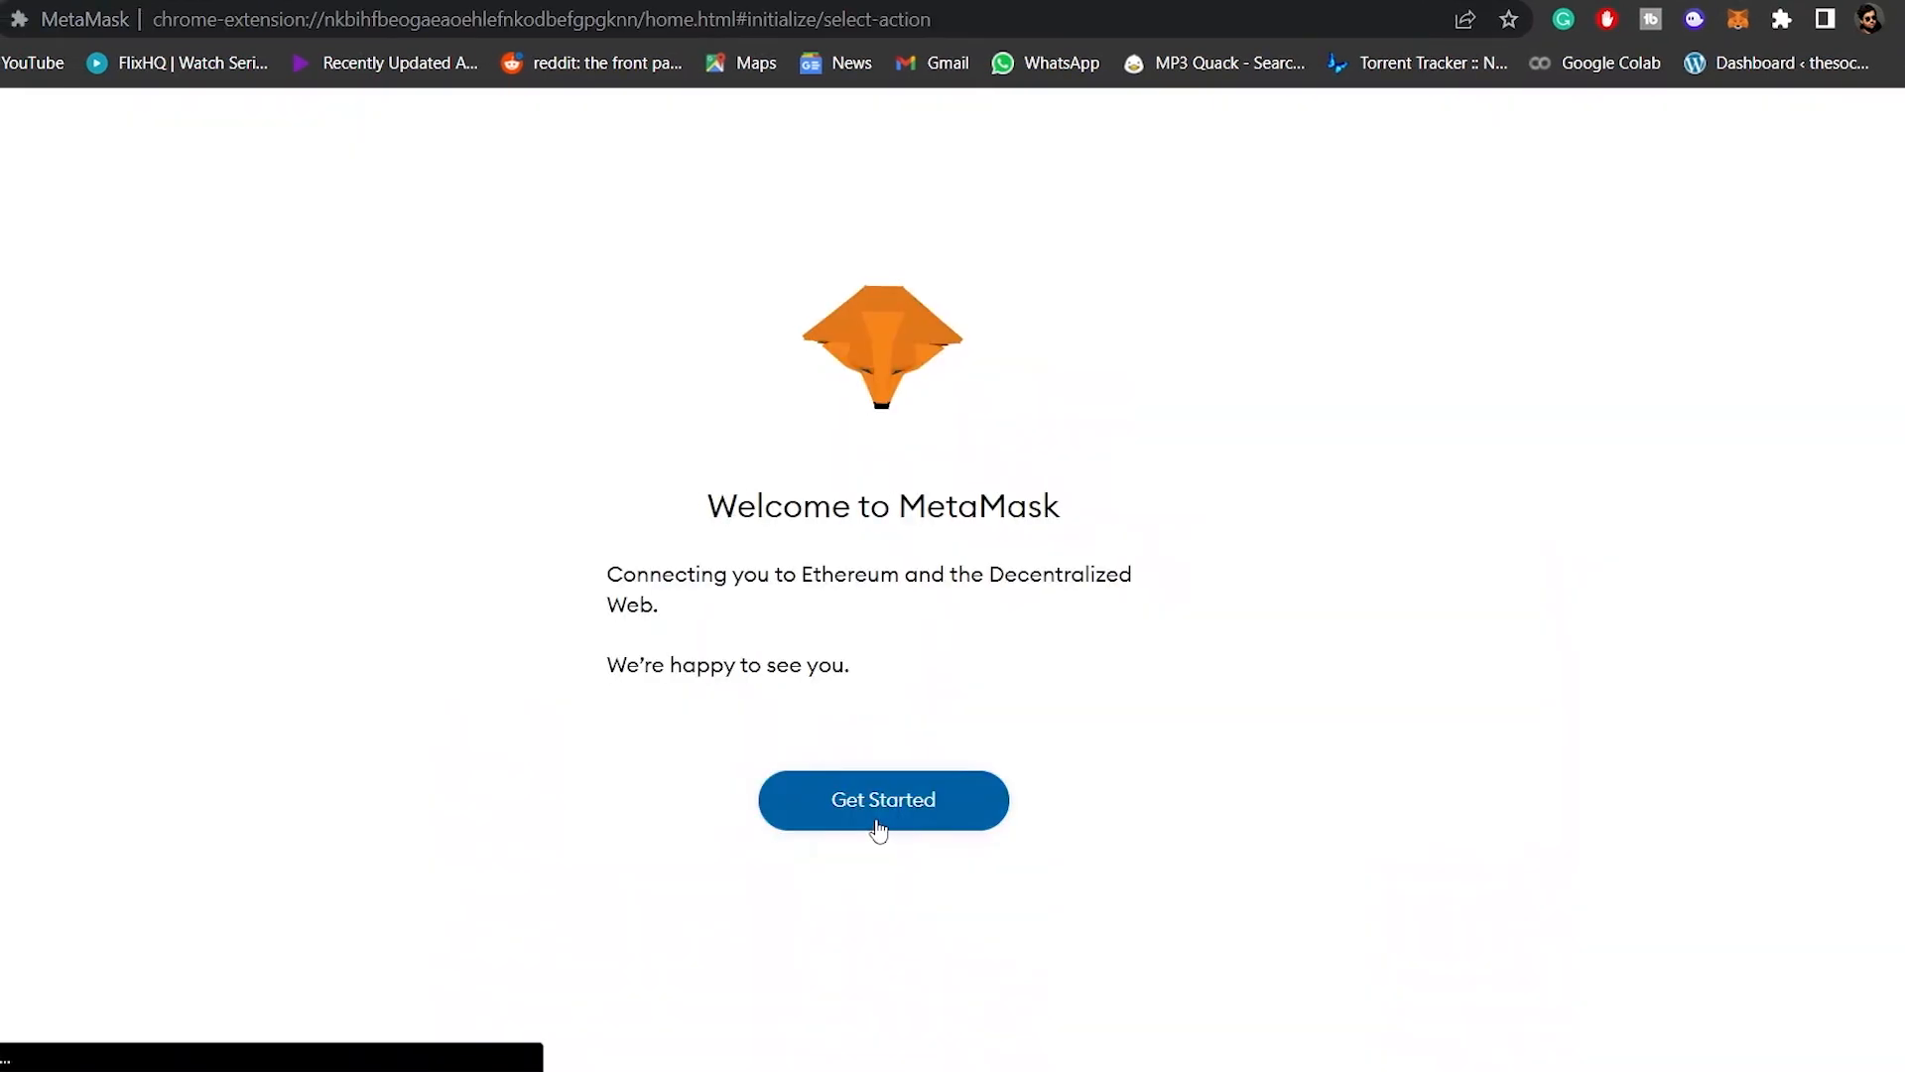
Start the MetaMask setup, choose to import an existing wallet, and agree to share usage data
click(873, 814)
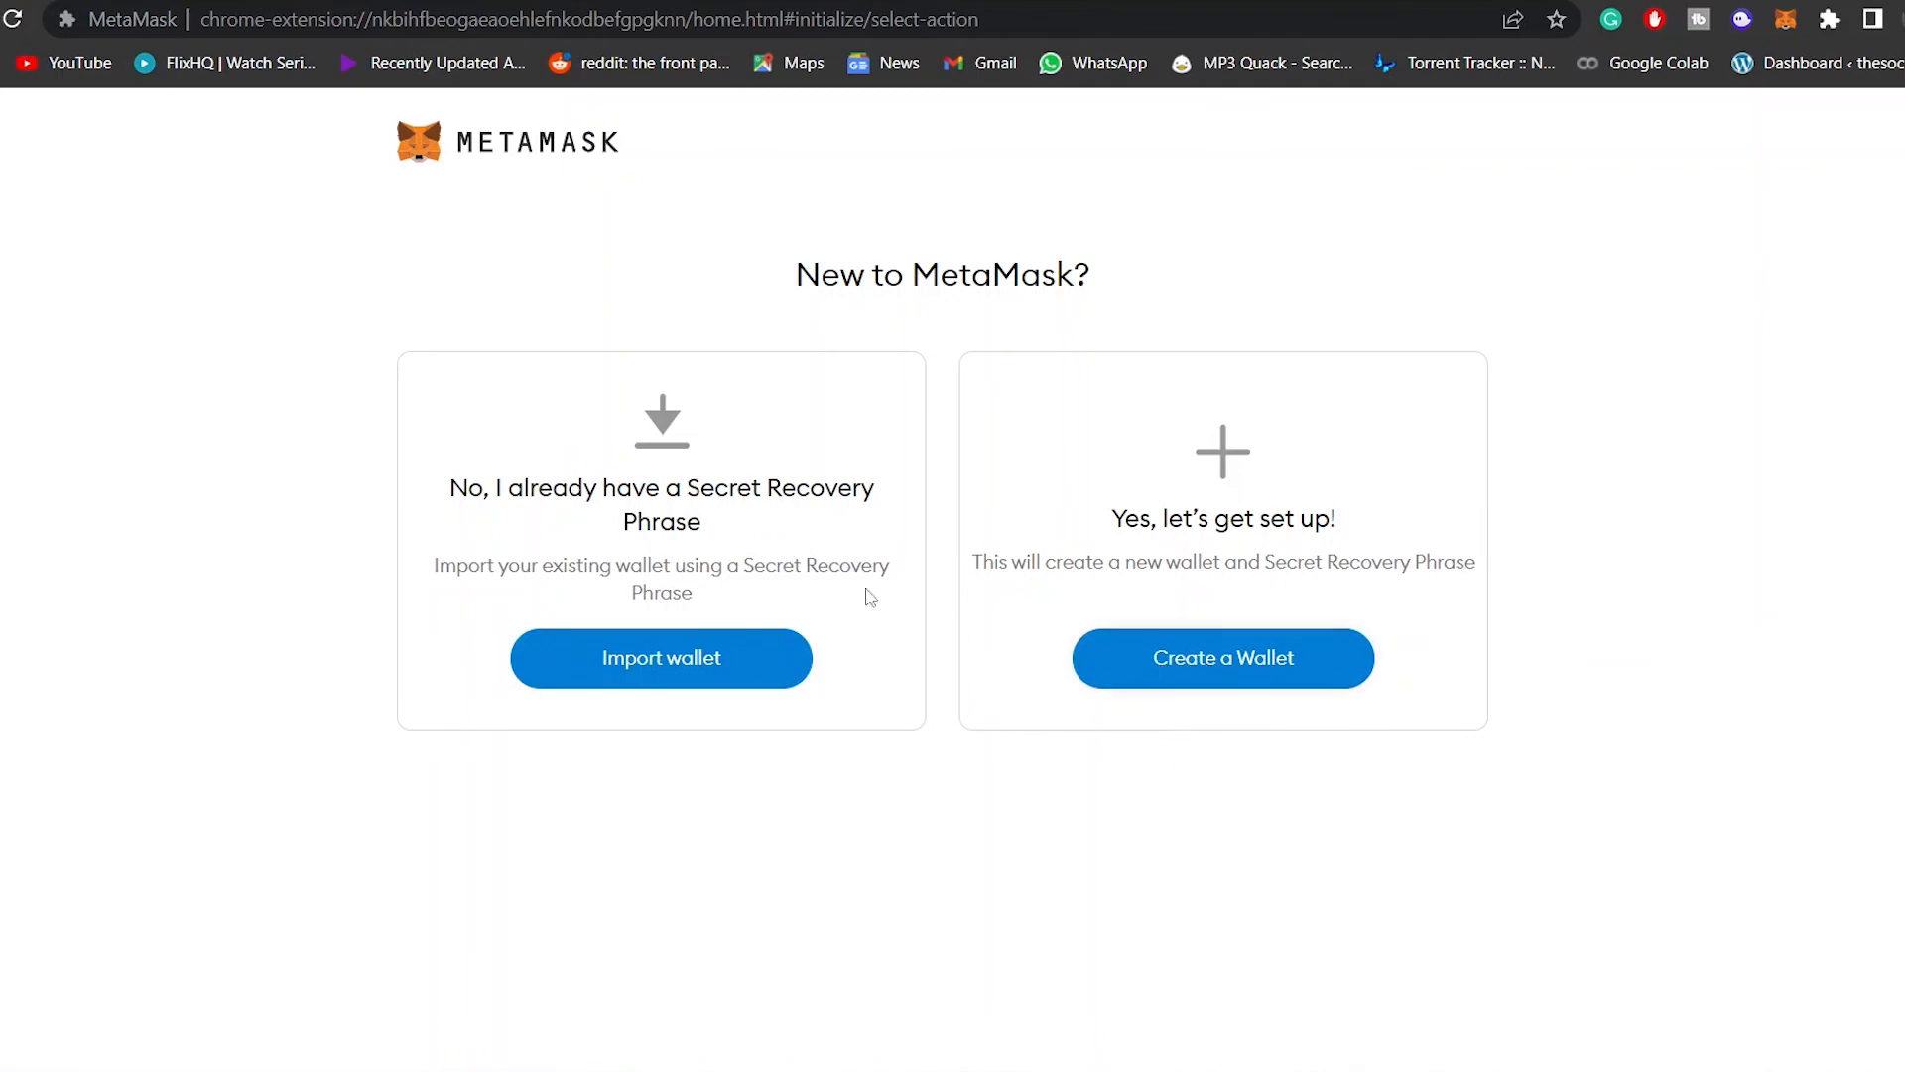
click(651, 659)
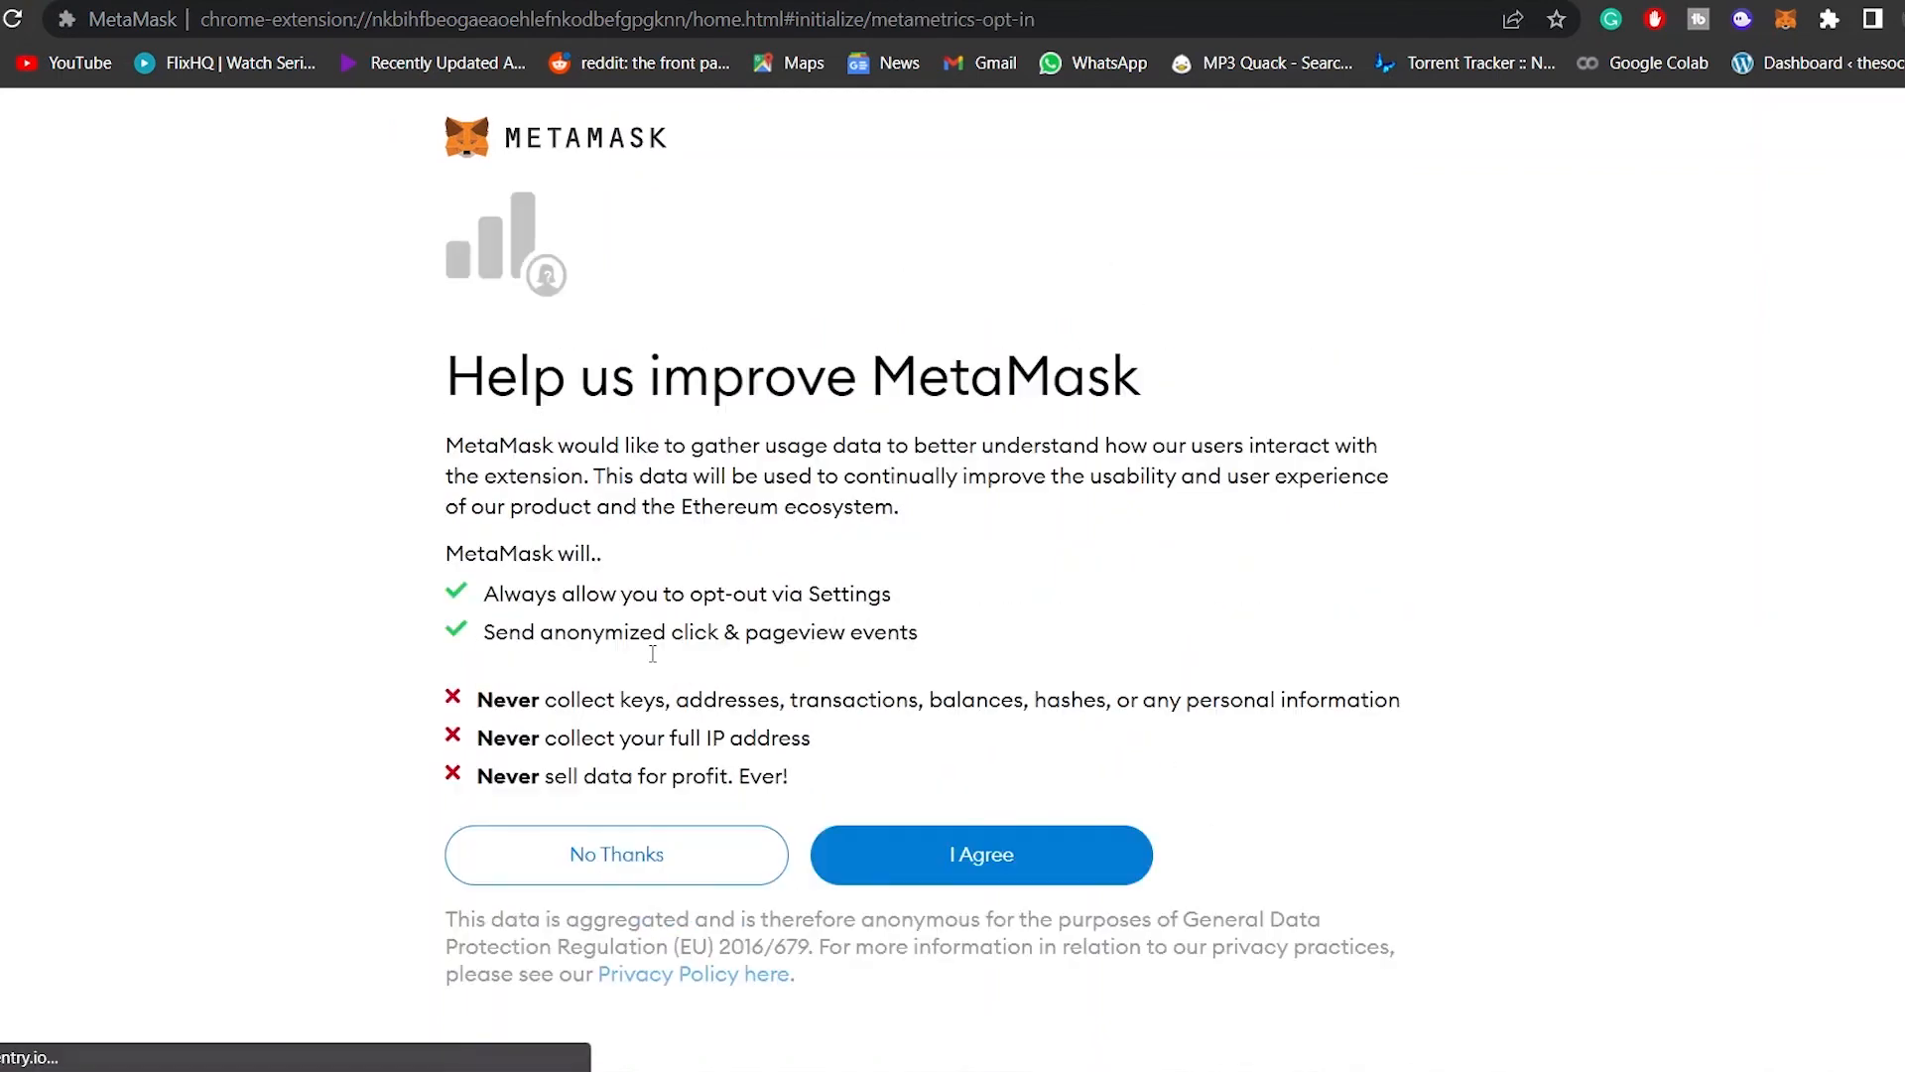
click(993, 855)
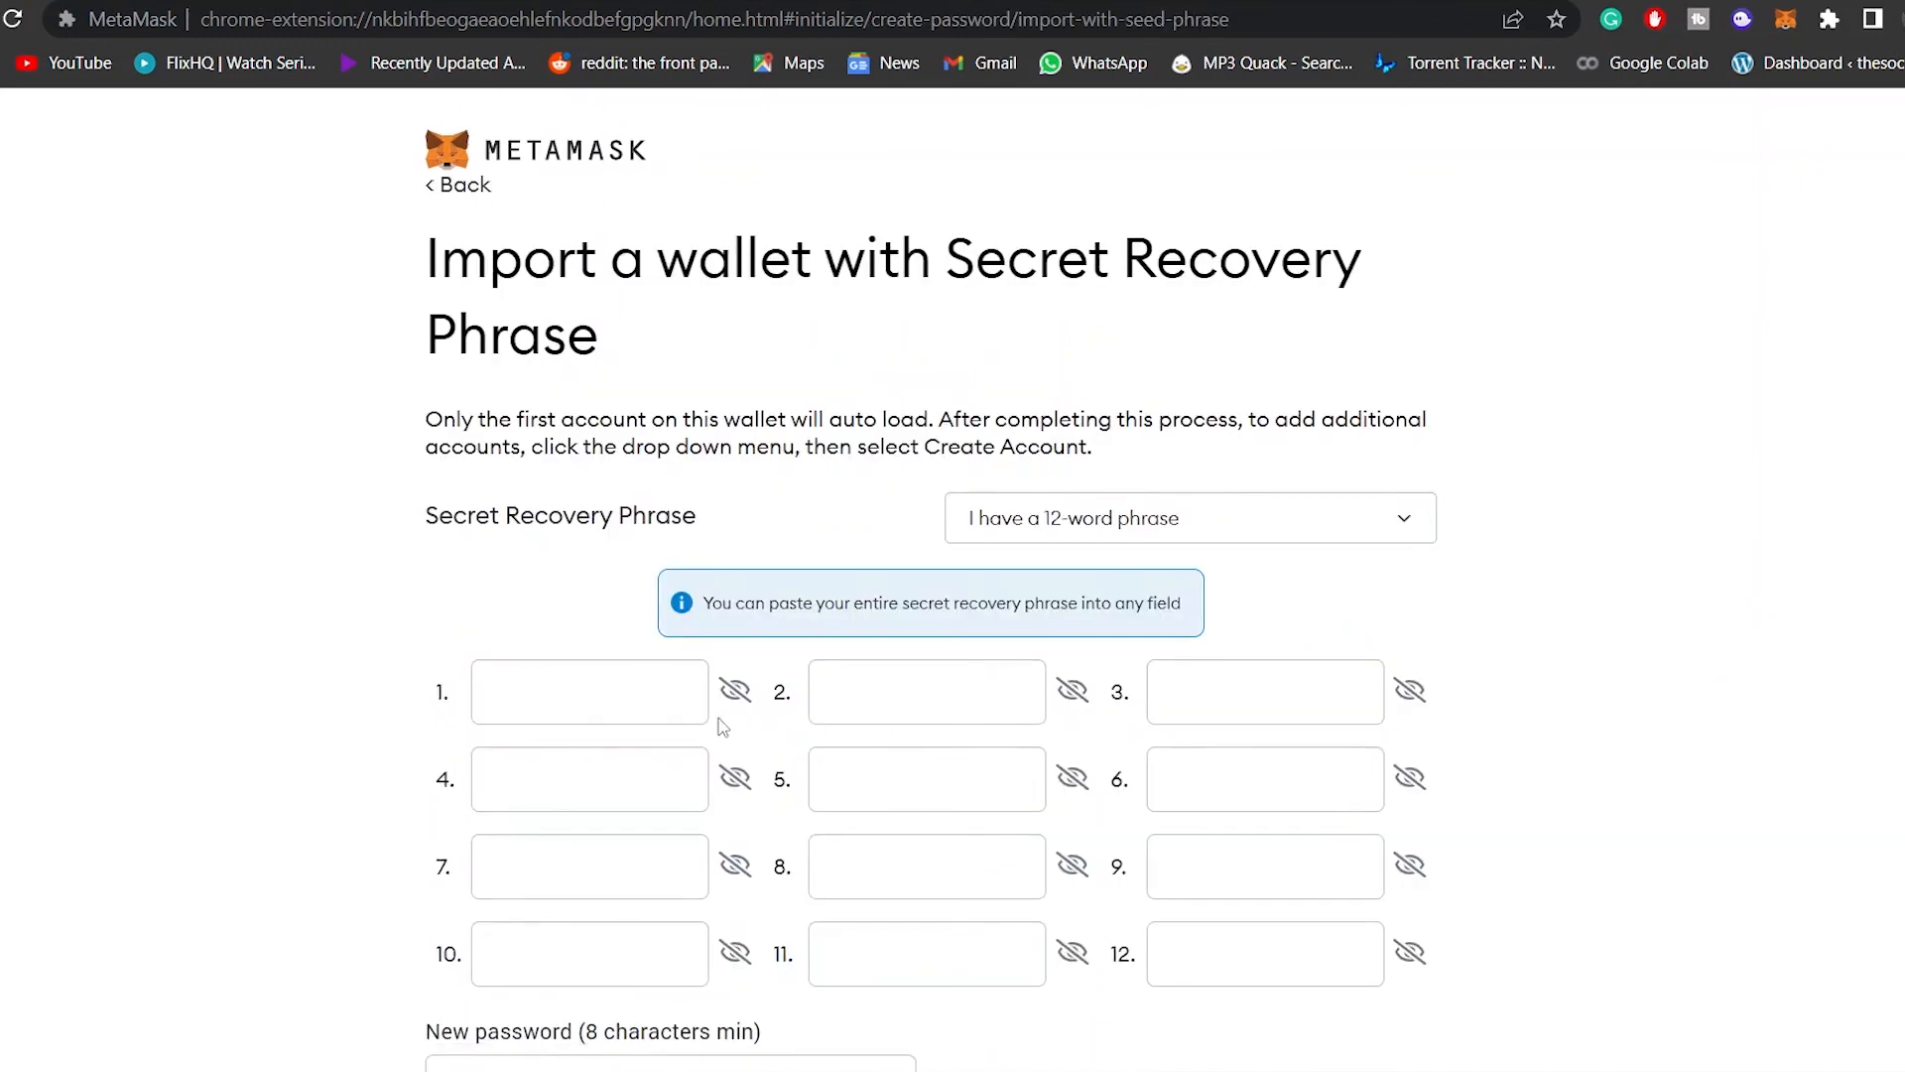
Import the wallet with its Secret Recovery Phrase and a new password, and finish the MetaMask setup
click(595, 711)
scroll(369, 723, down, 3)
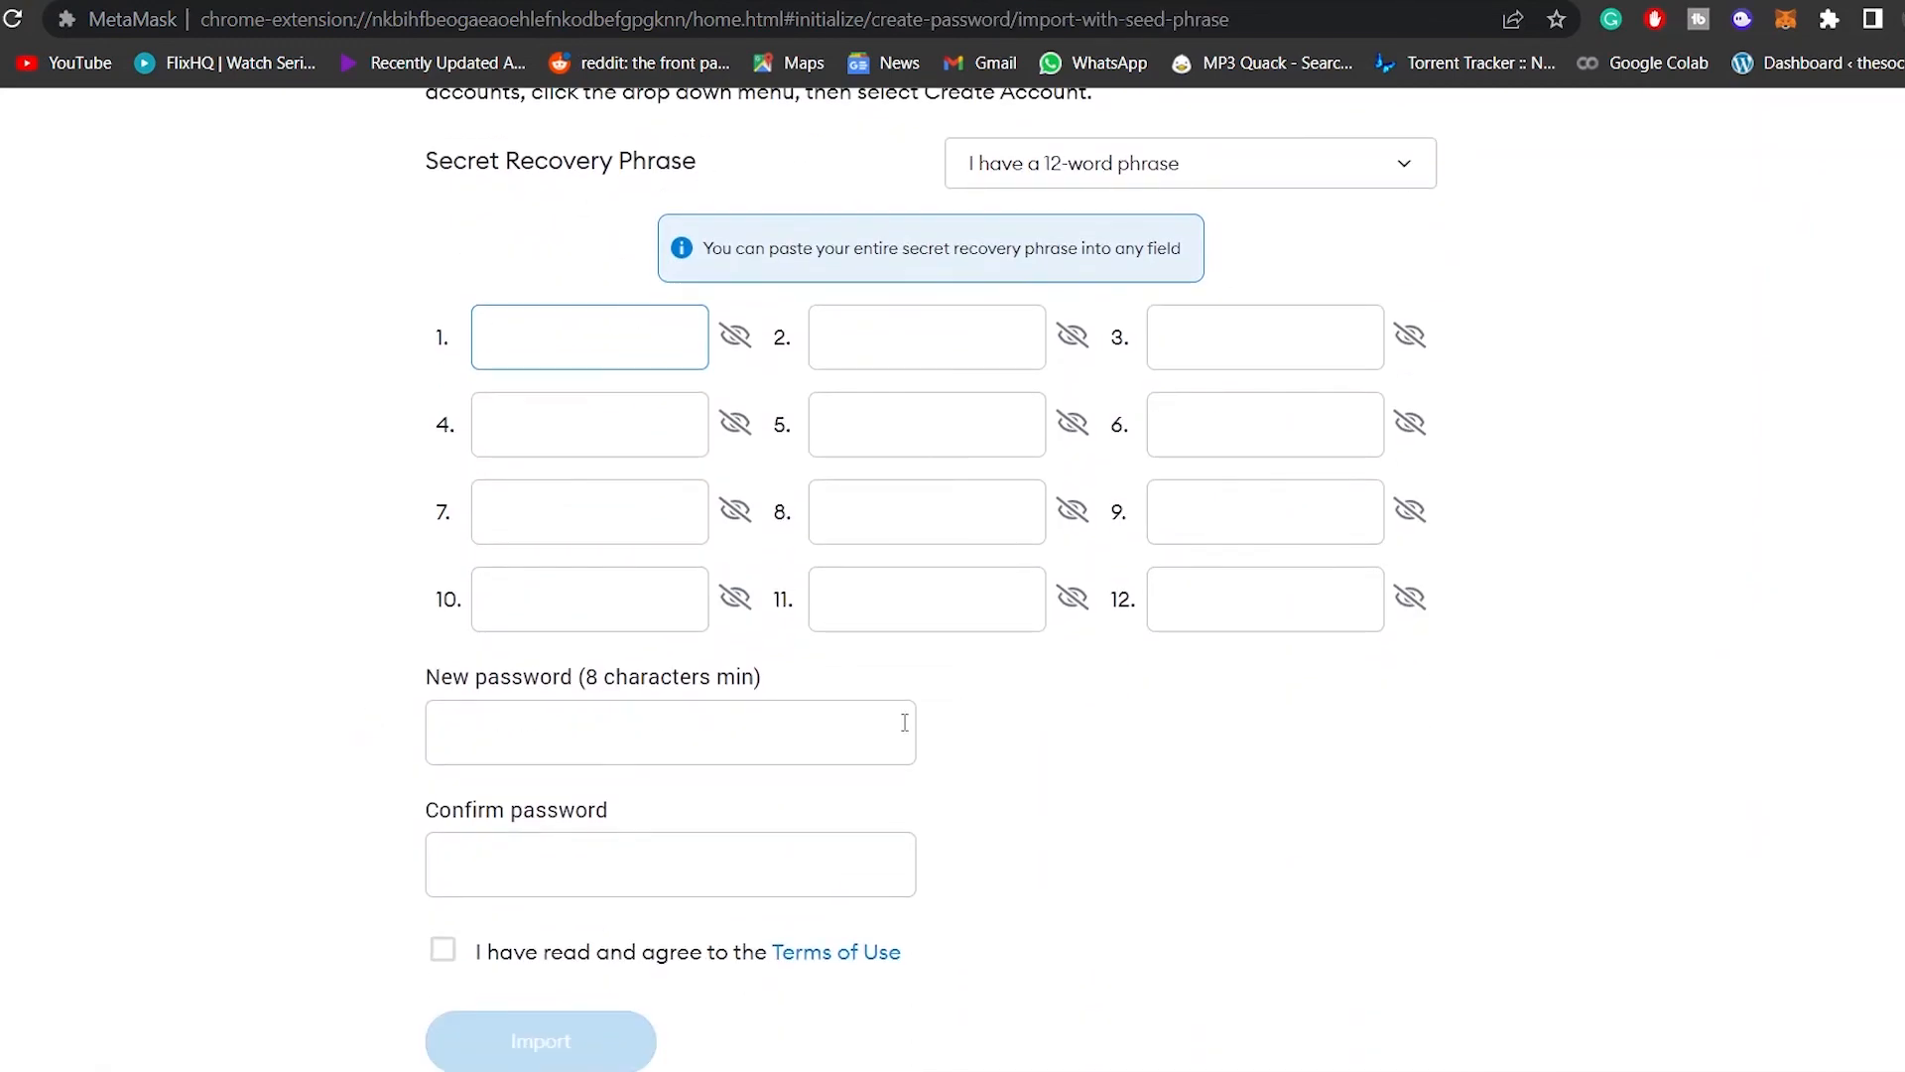
scroll(1816, 443, up, 1)
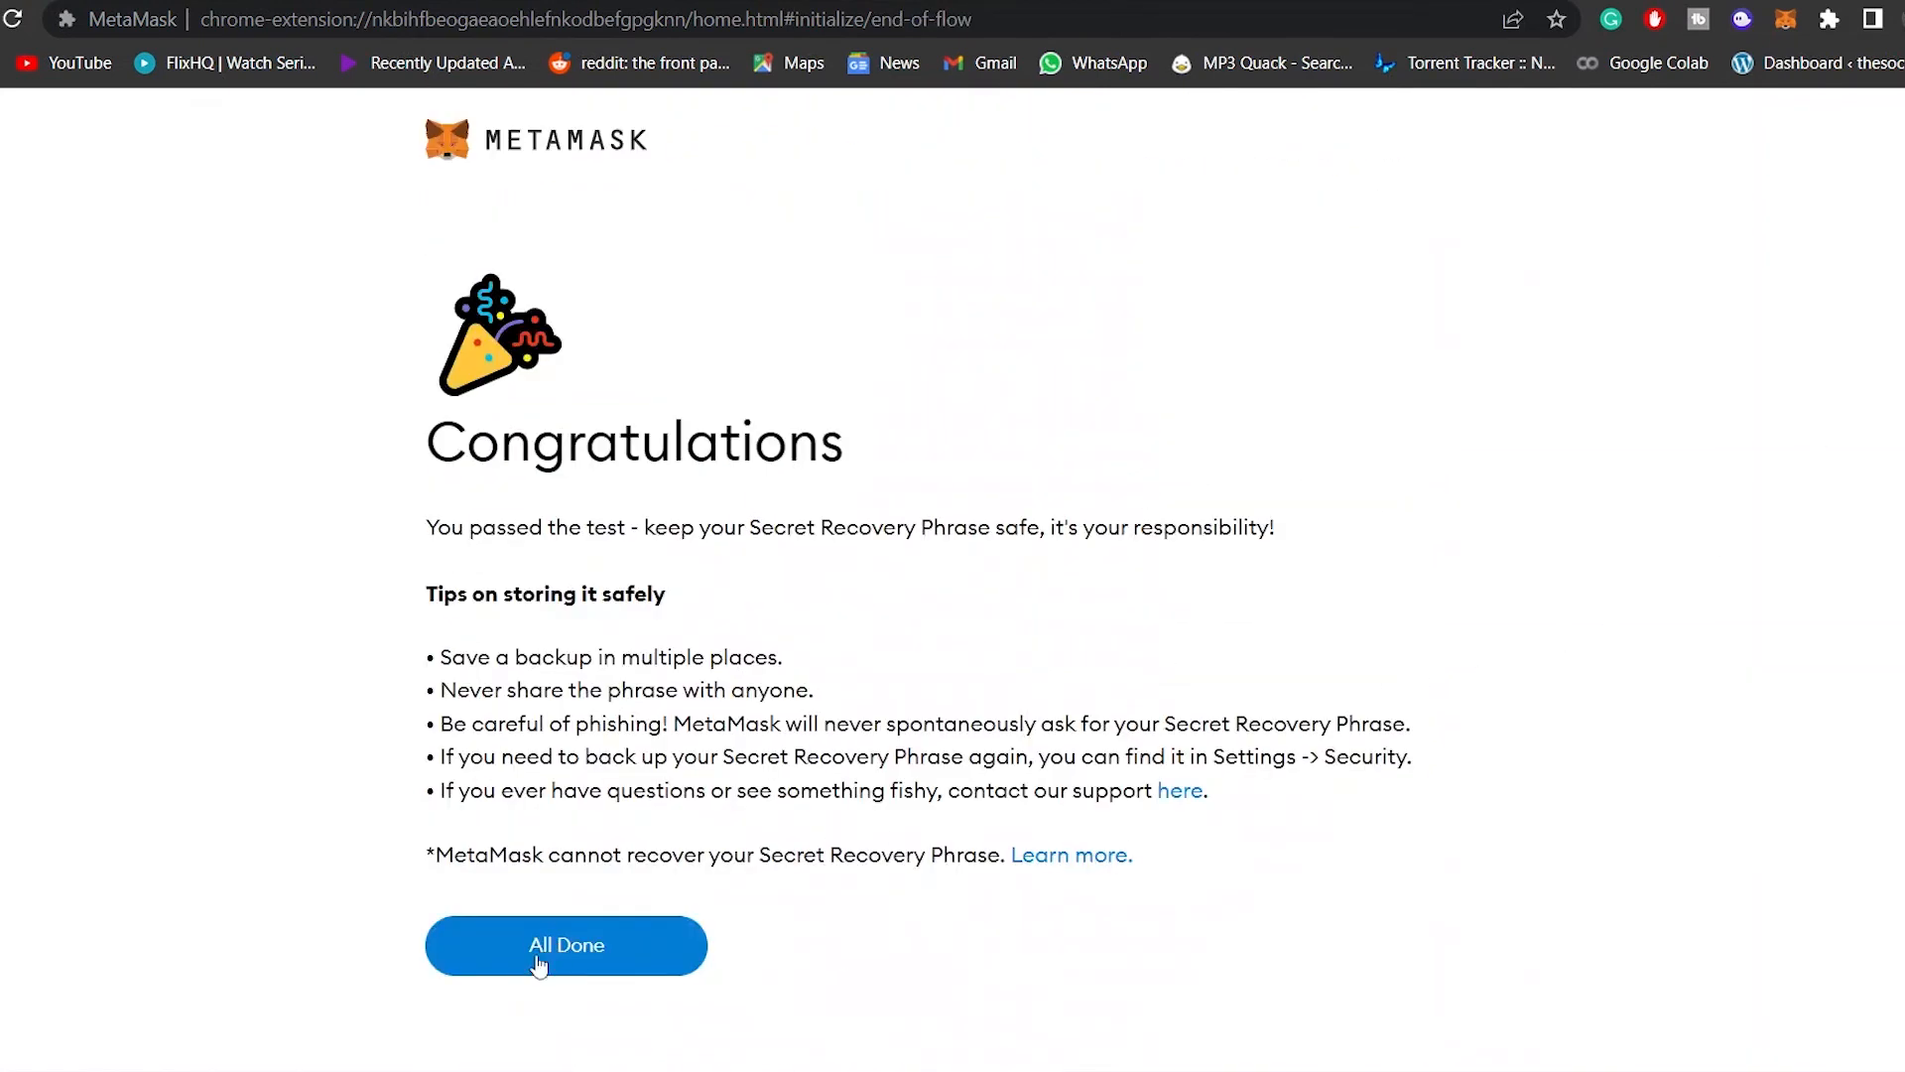
click(535, 965)
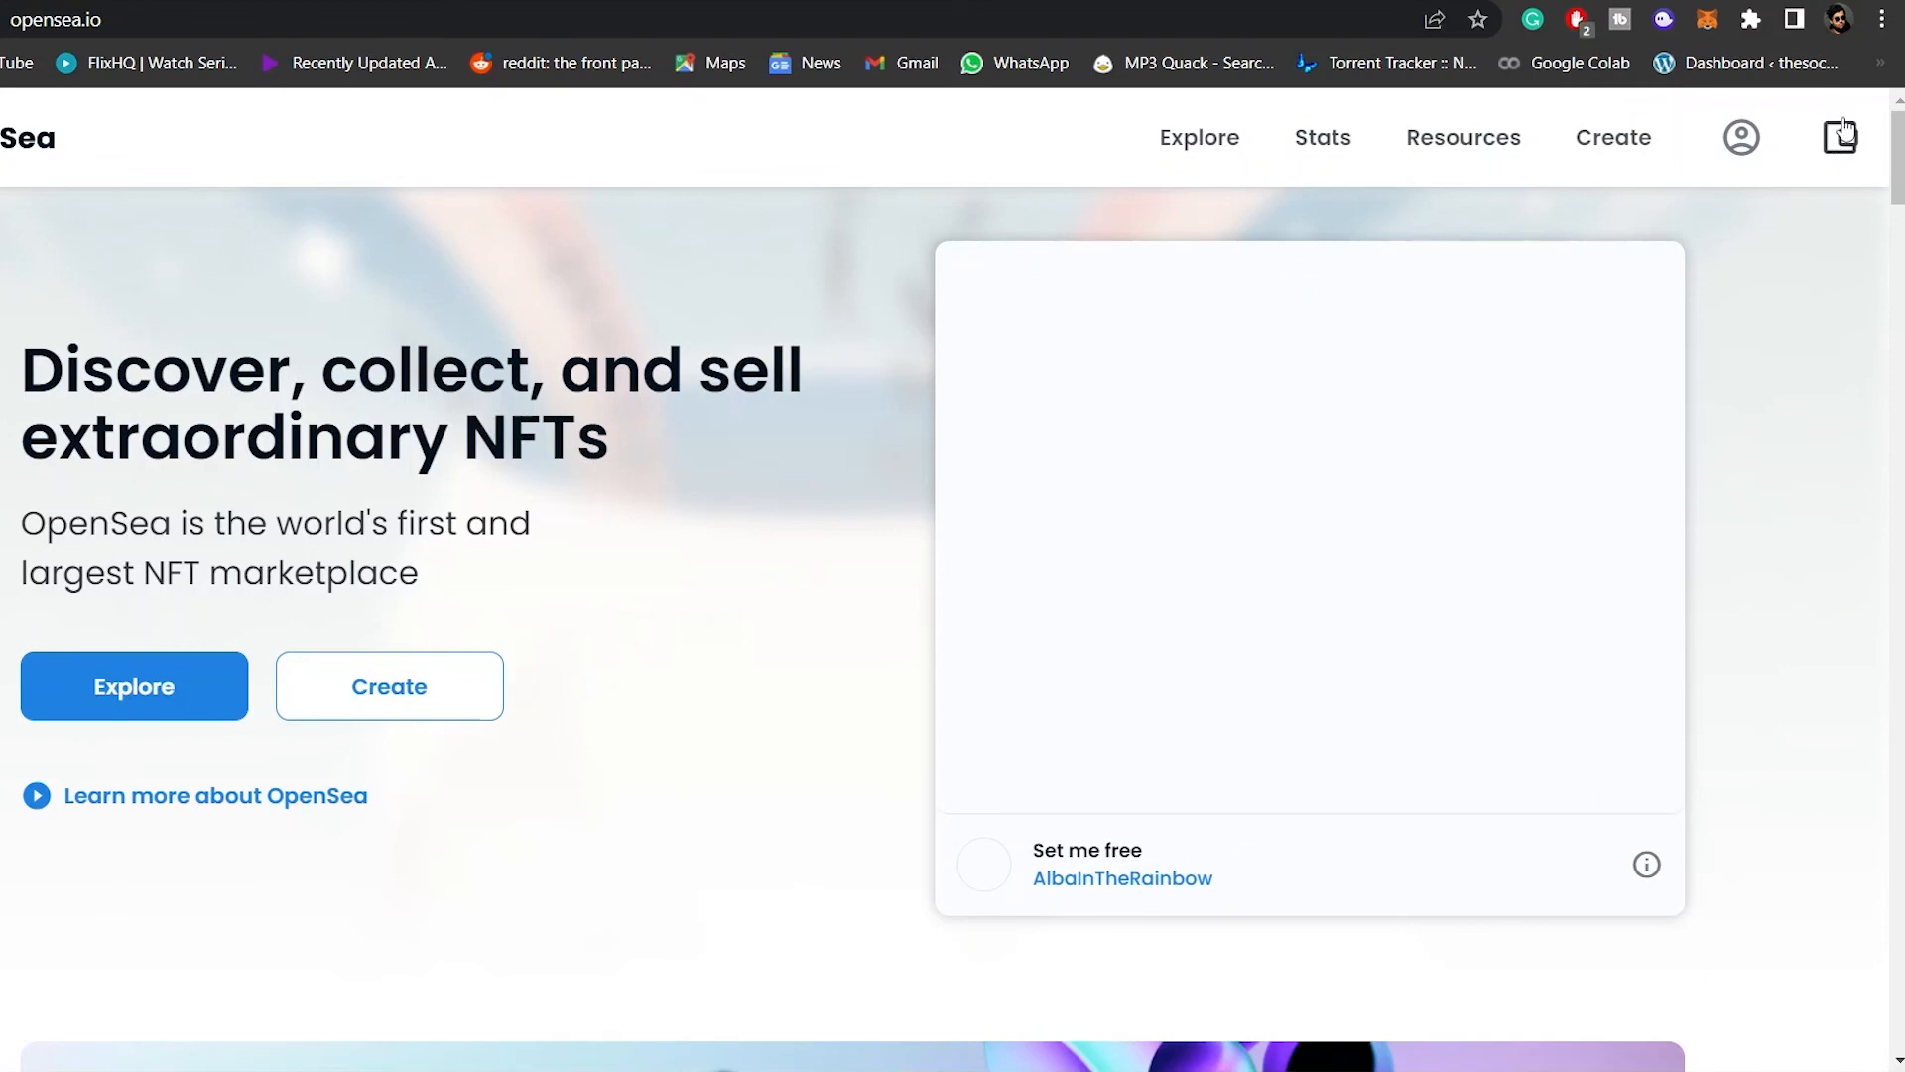
Return to OpenSea, connect the MetaMask wallet from the wallet sidebar, and close the sidebar
click(1841, 134)
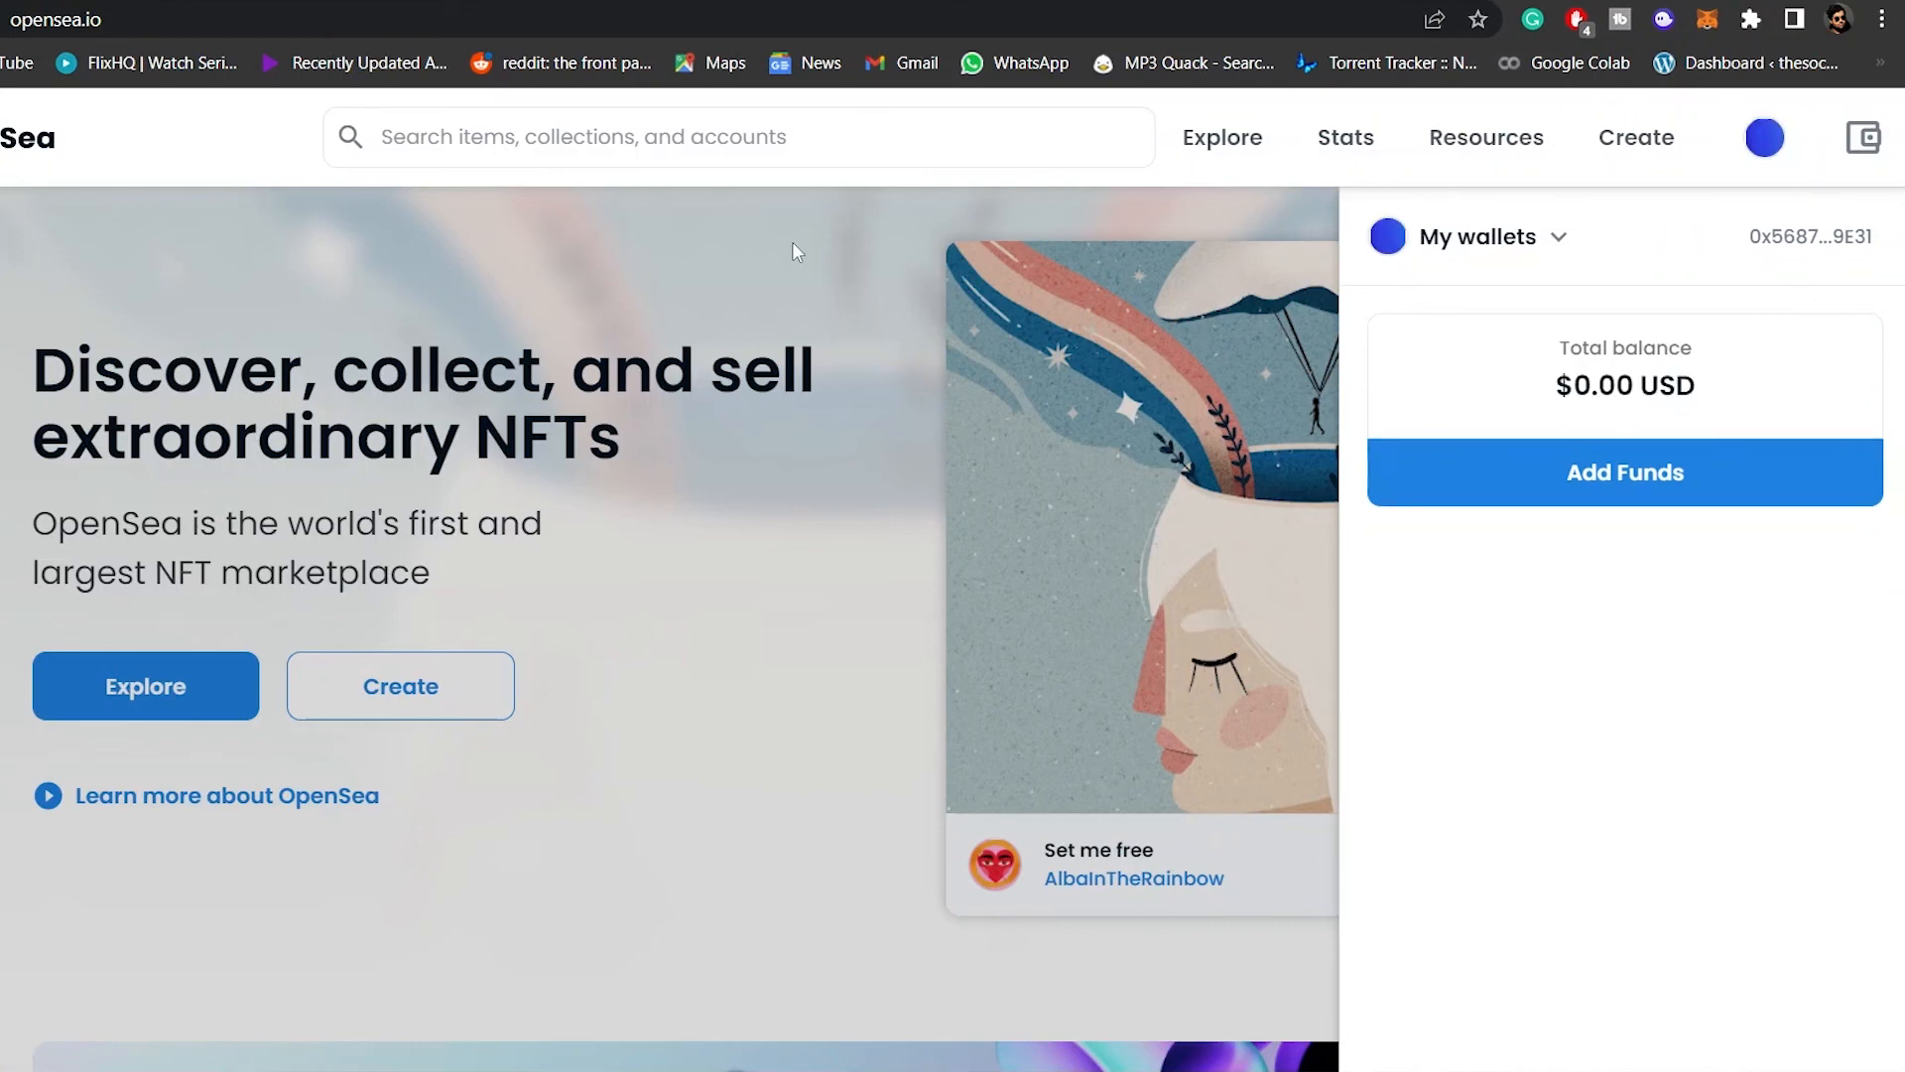
click(1759, 165)
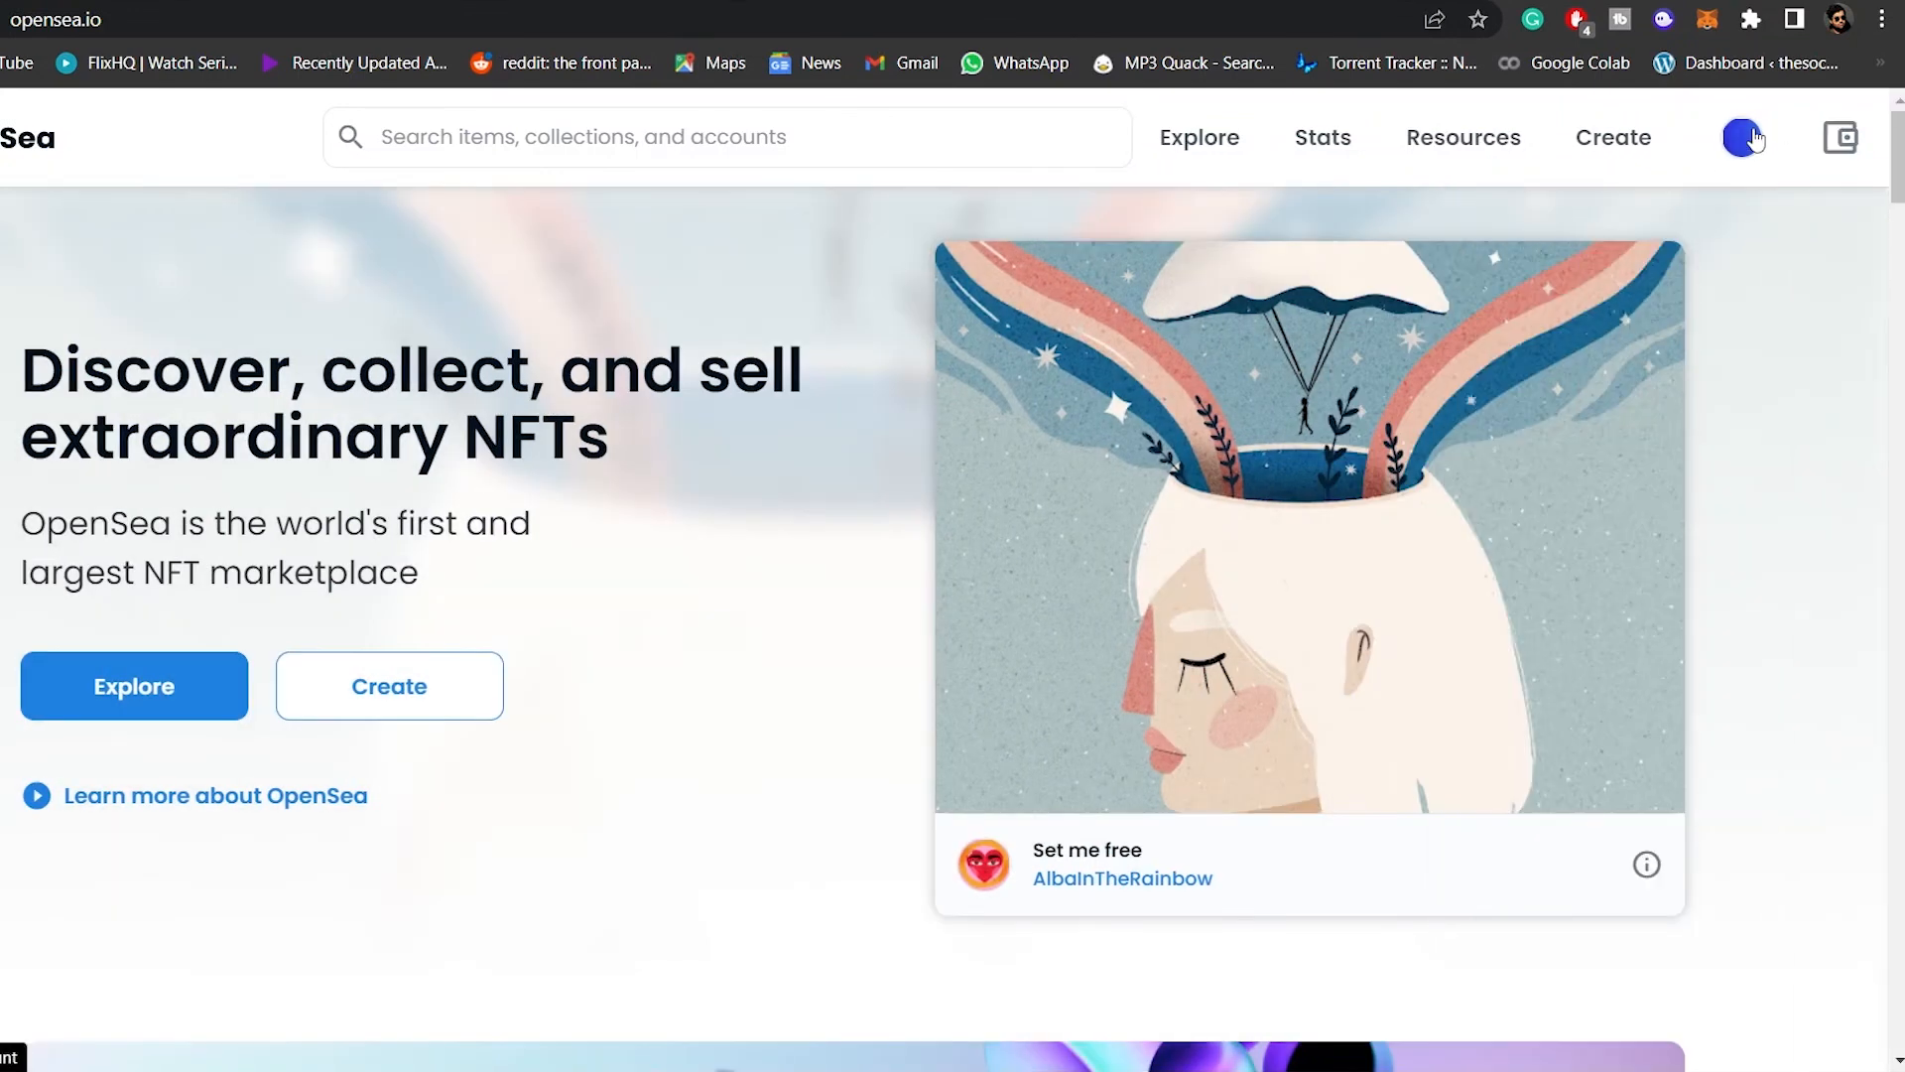
Open My Collections from the account options, start creating a collection, and sign the MetaMask signature request
mouse_move(1754, 139)
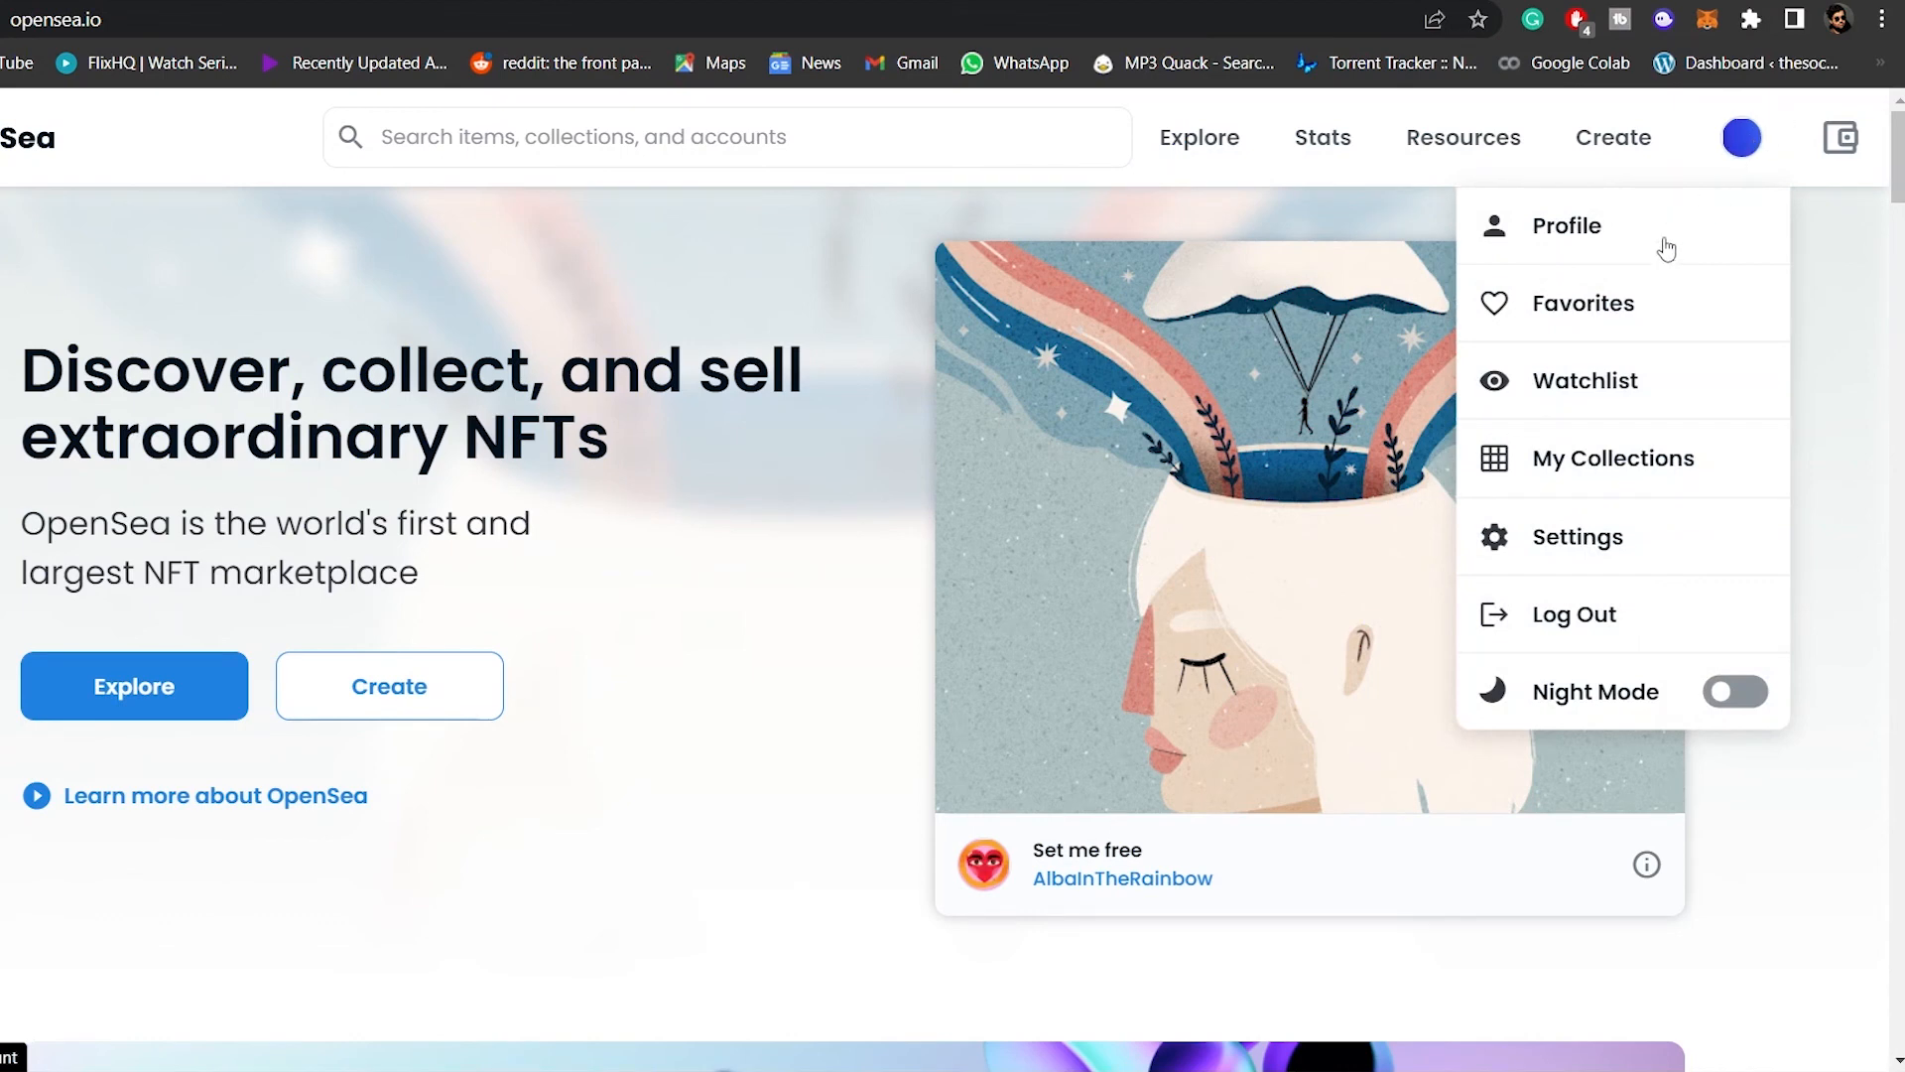
click(1596, 482)
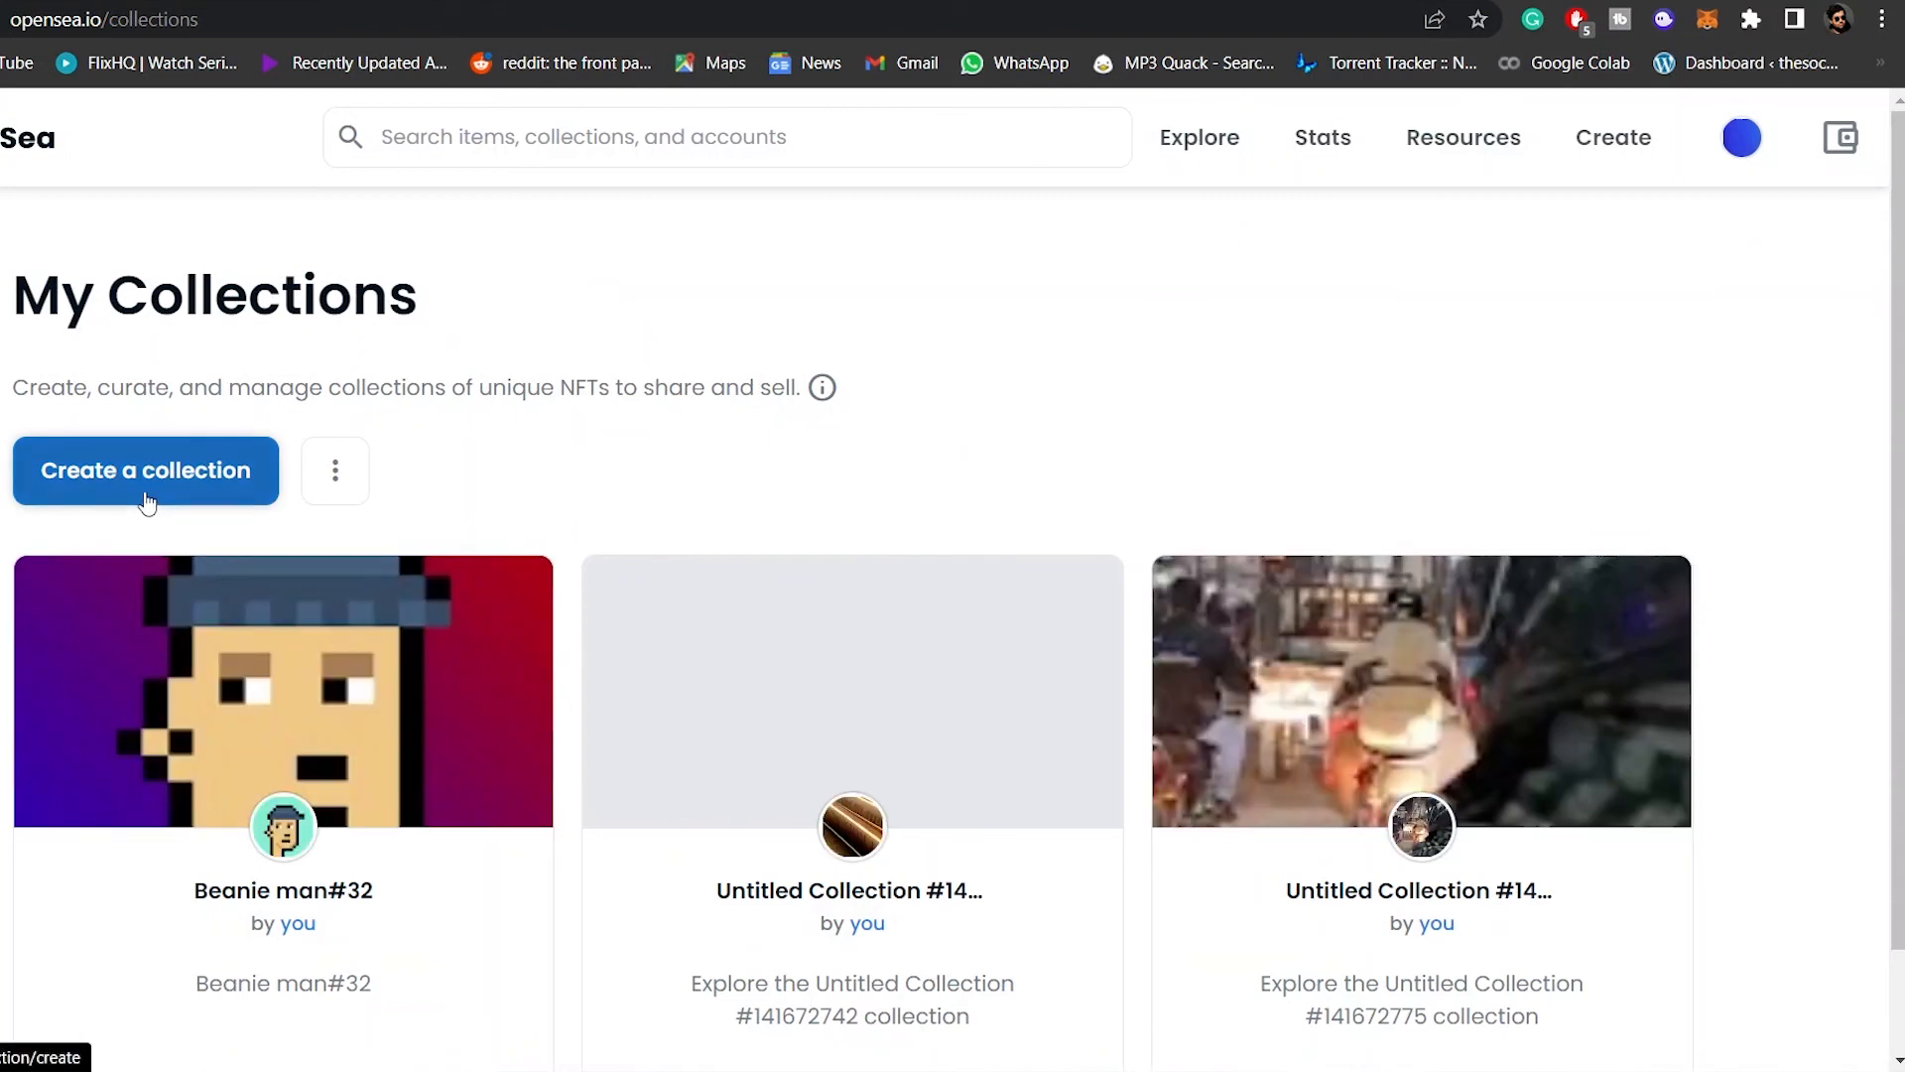
click(147, 502)
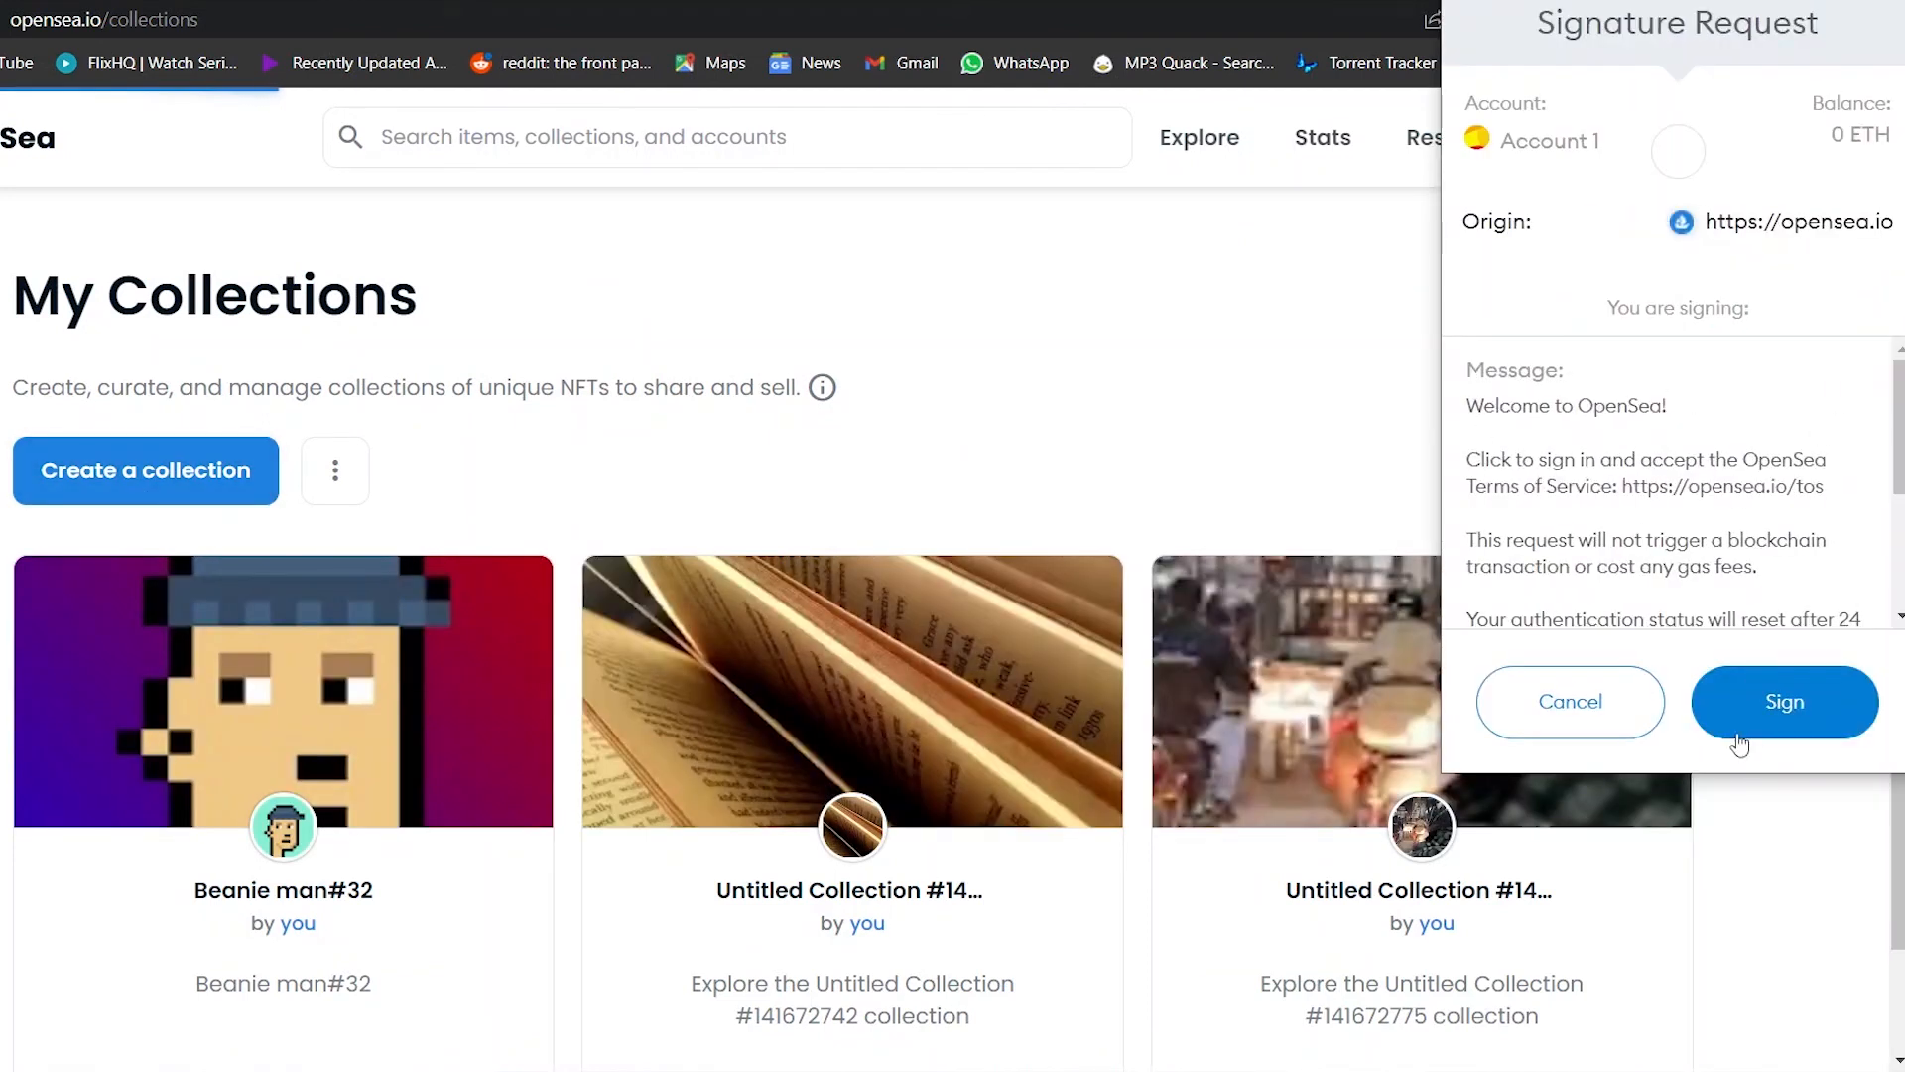
click(1737, 737)
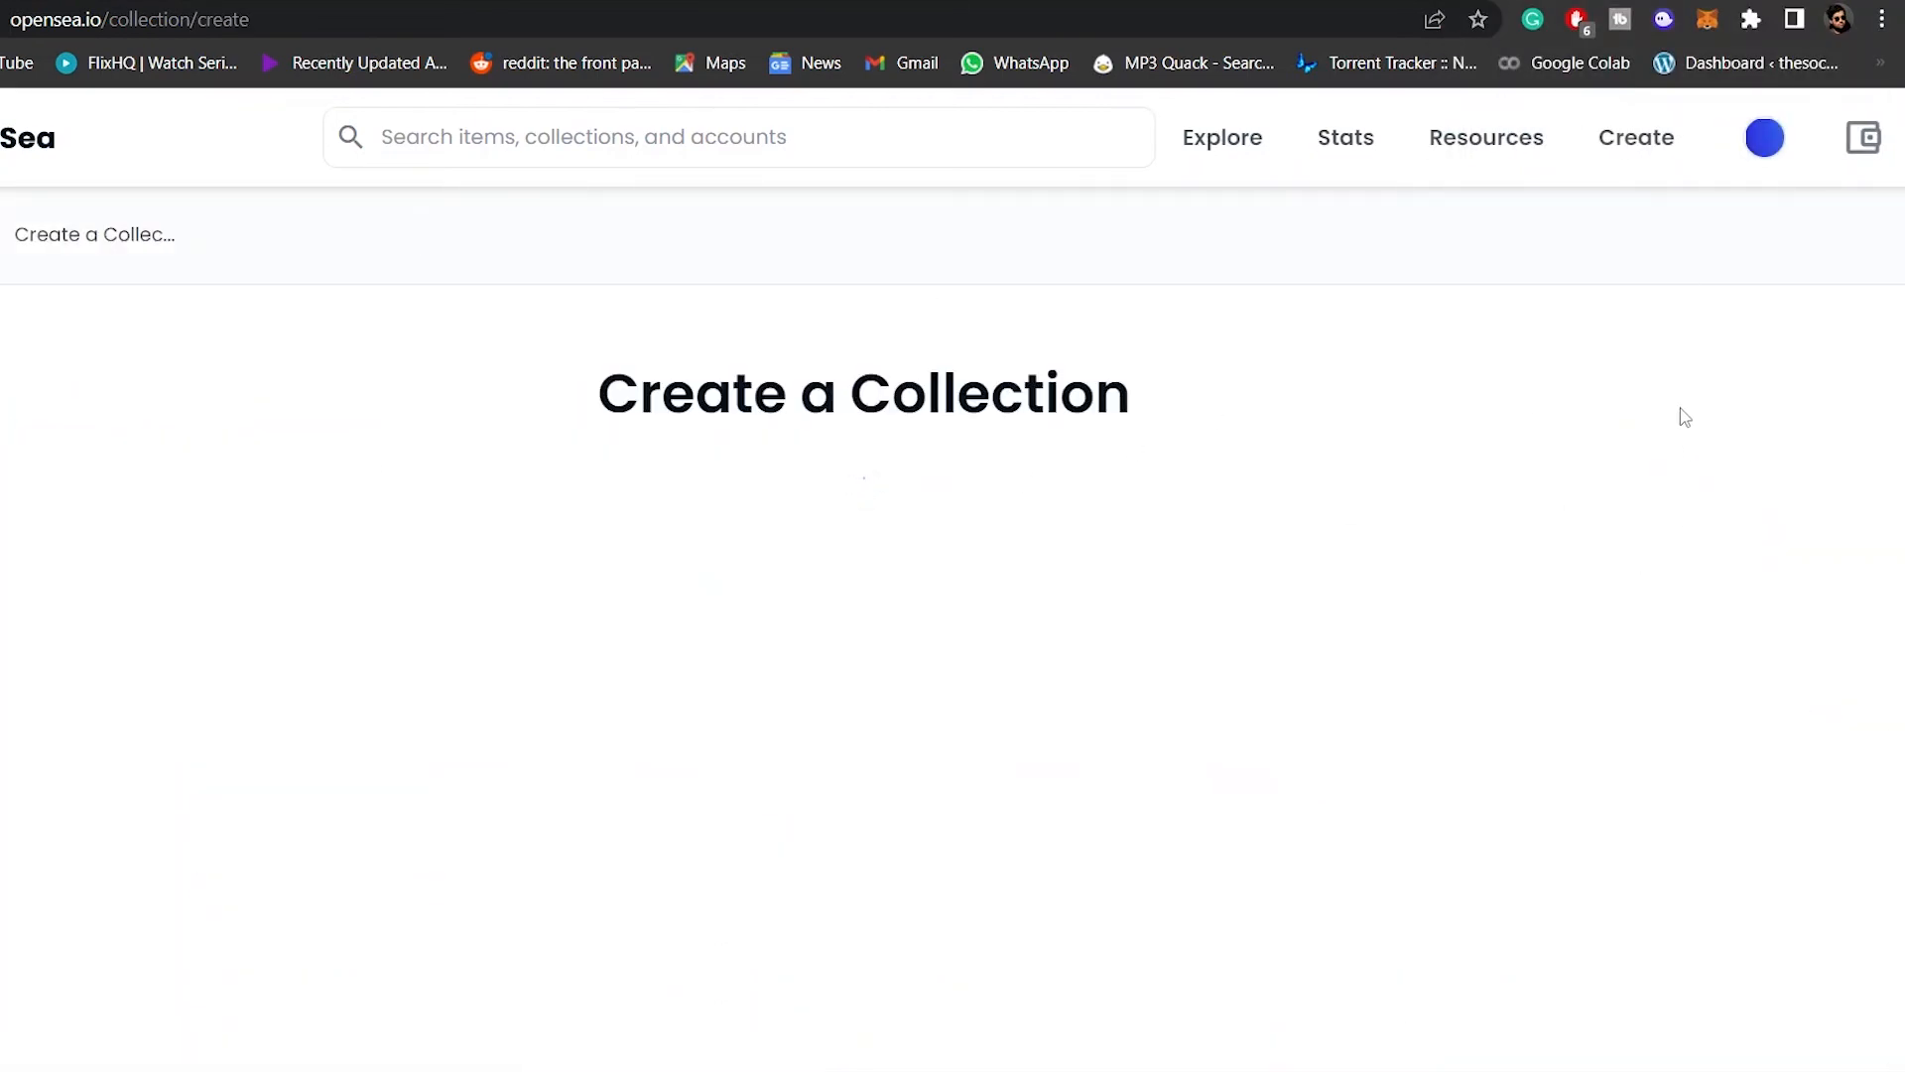
Look through the Create a Collection form, from the images, name and links to creator earnings, blockchain, payment tokens and display theme
scroll(651, 528, down, 4)
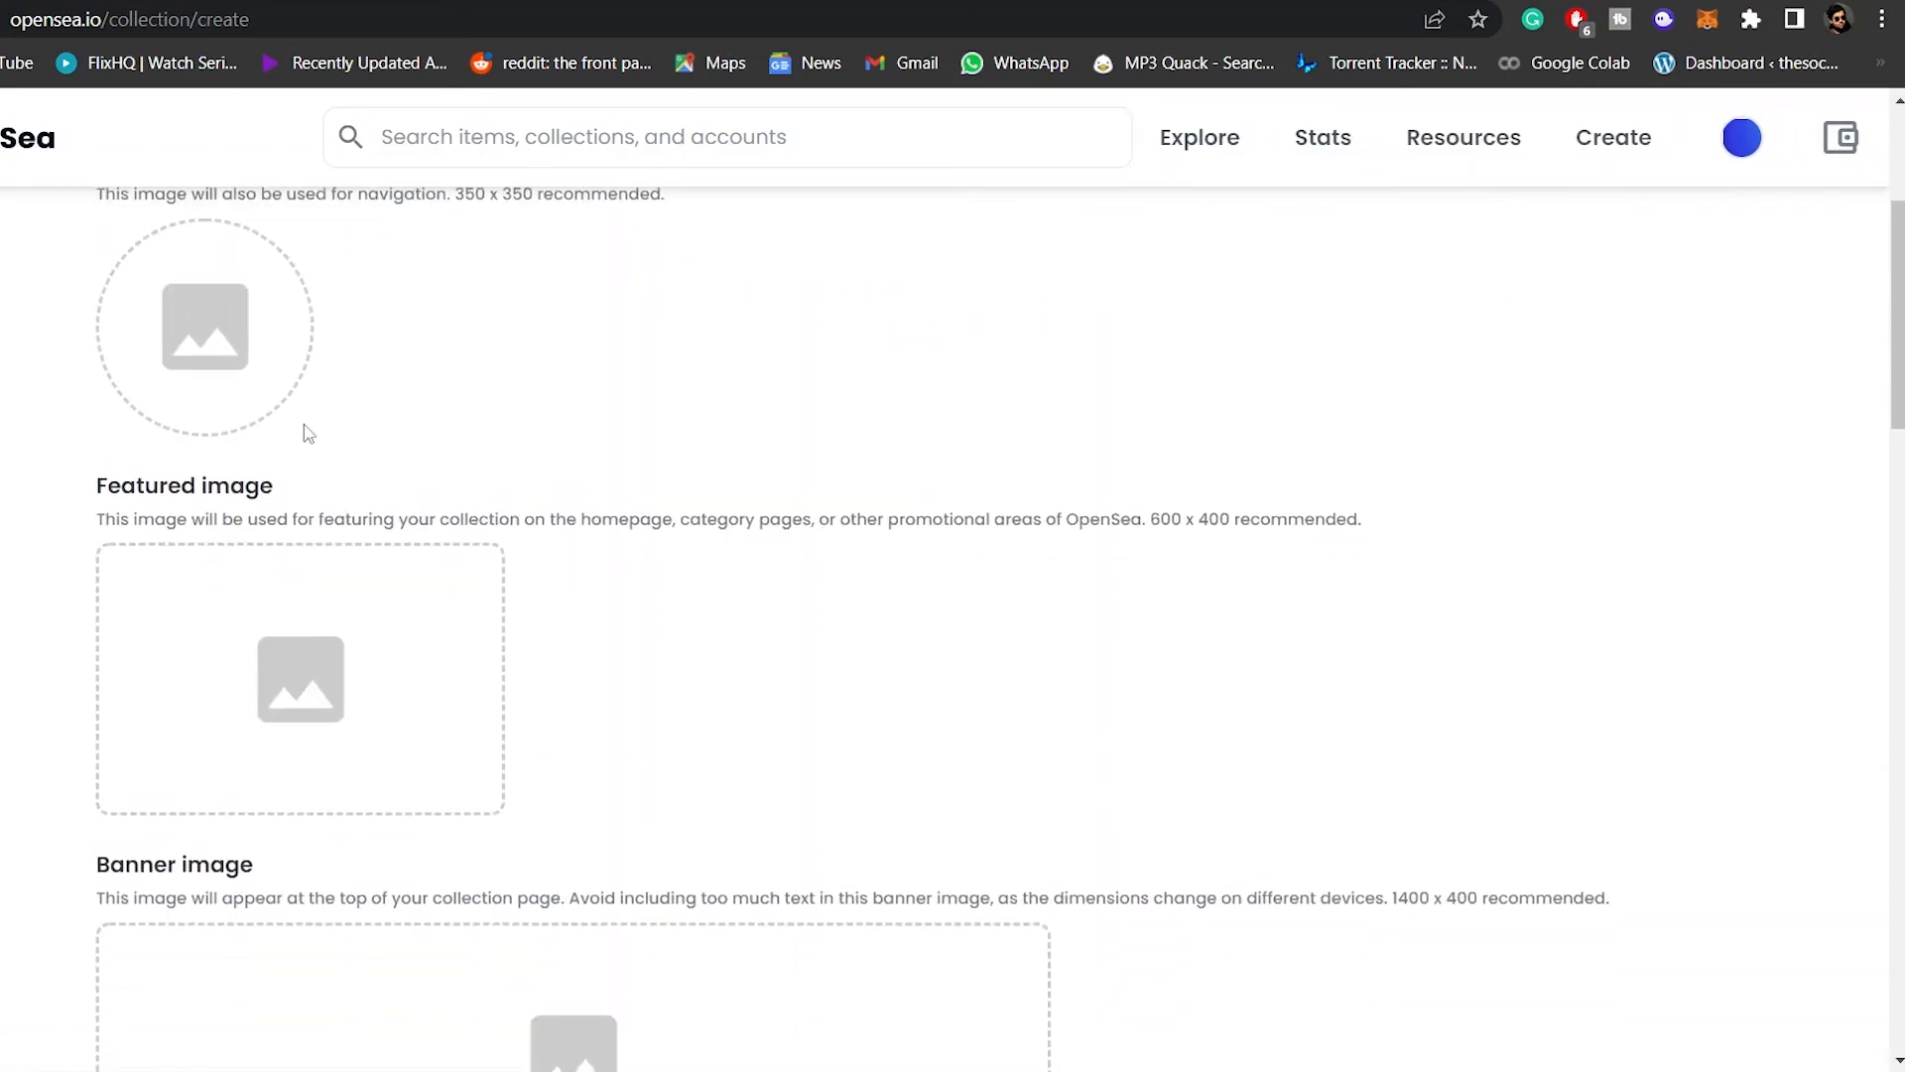
scroll(187, 429, up, 1)
scroll(370, 642, down, 8)
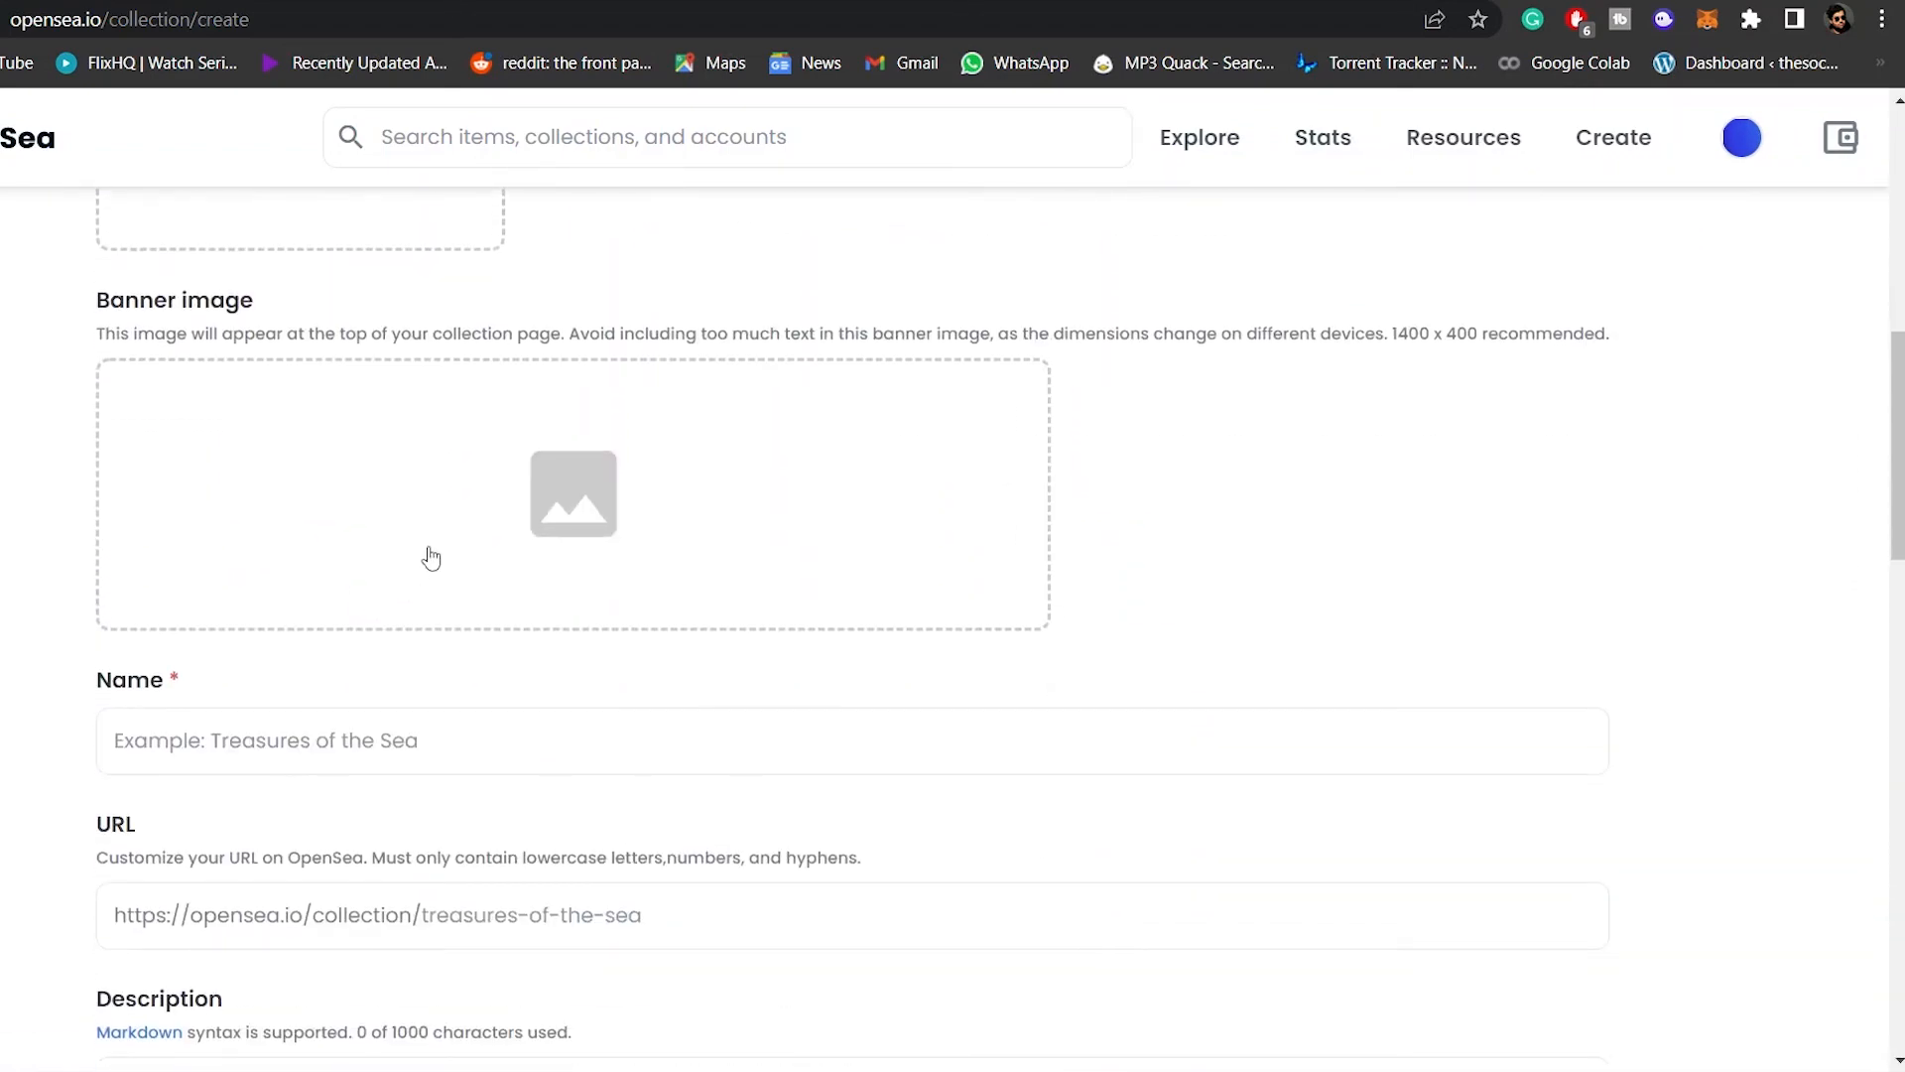
scroll(514, 449, down, 3)
scroll(305, 355, down, 1)
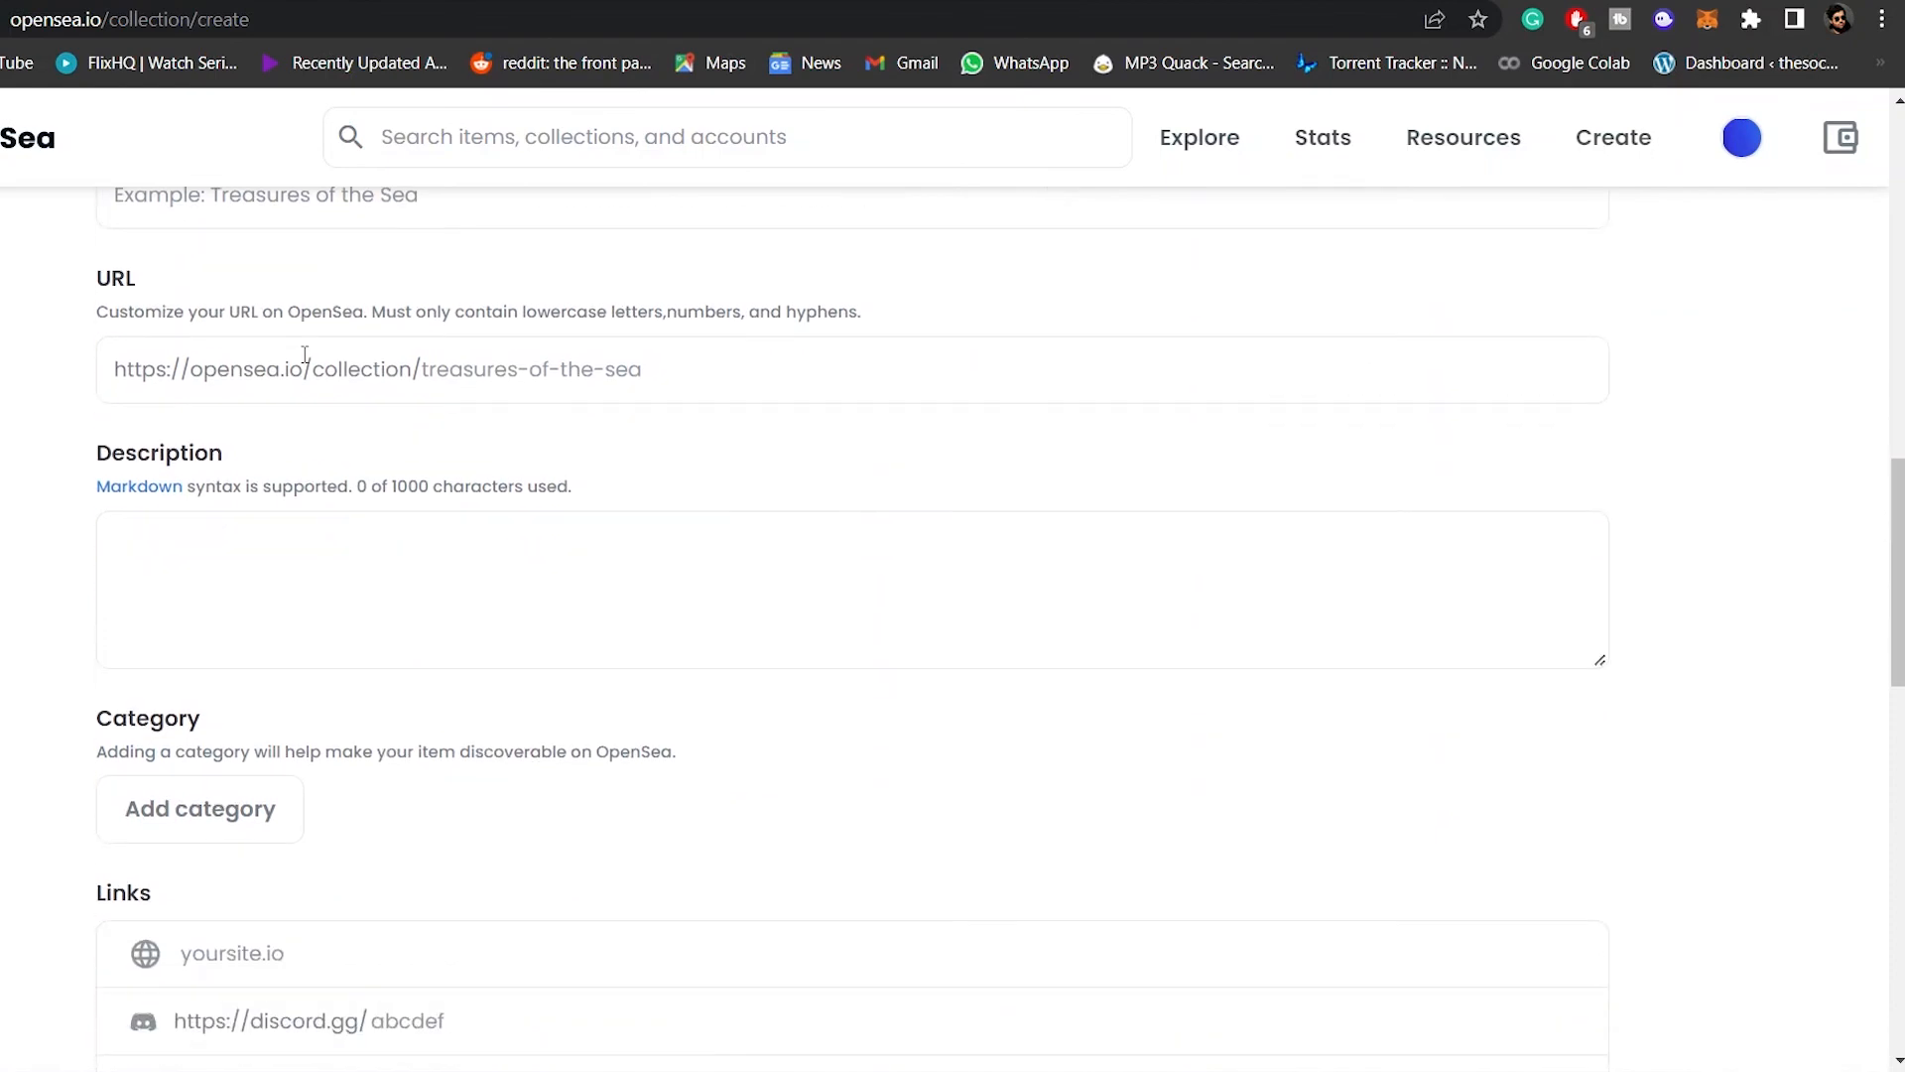
scroll(387, 417, up, 1)
scroll(397, 402, down, 4)
scroll(208, 397, down, 8)
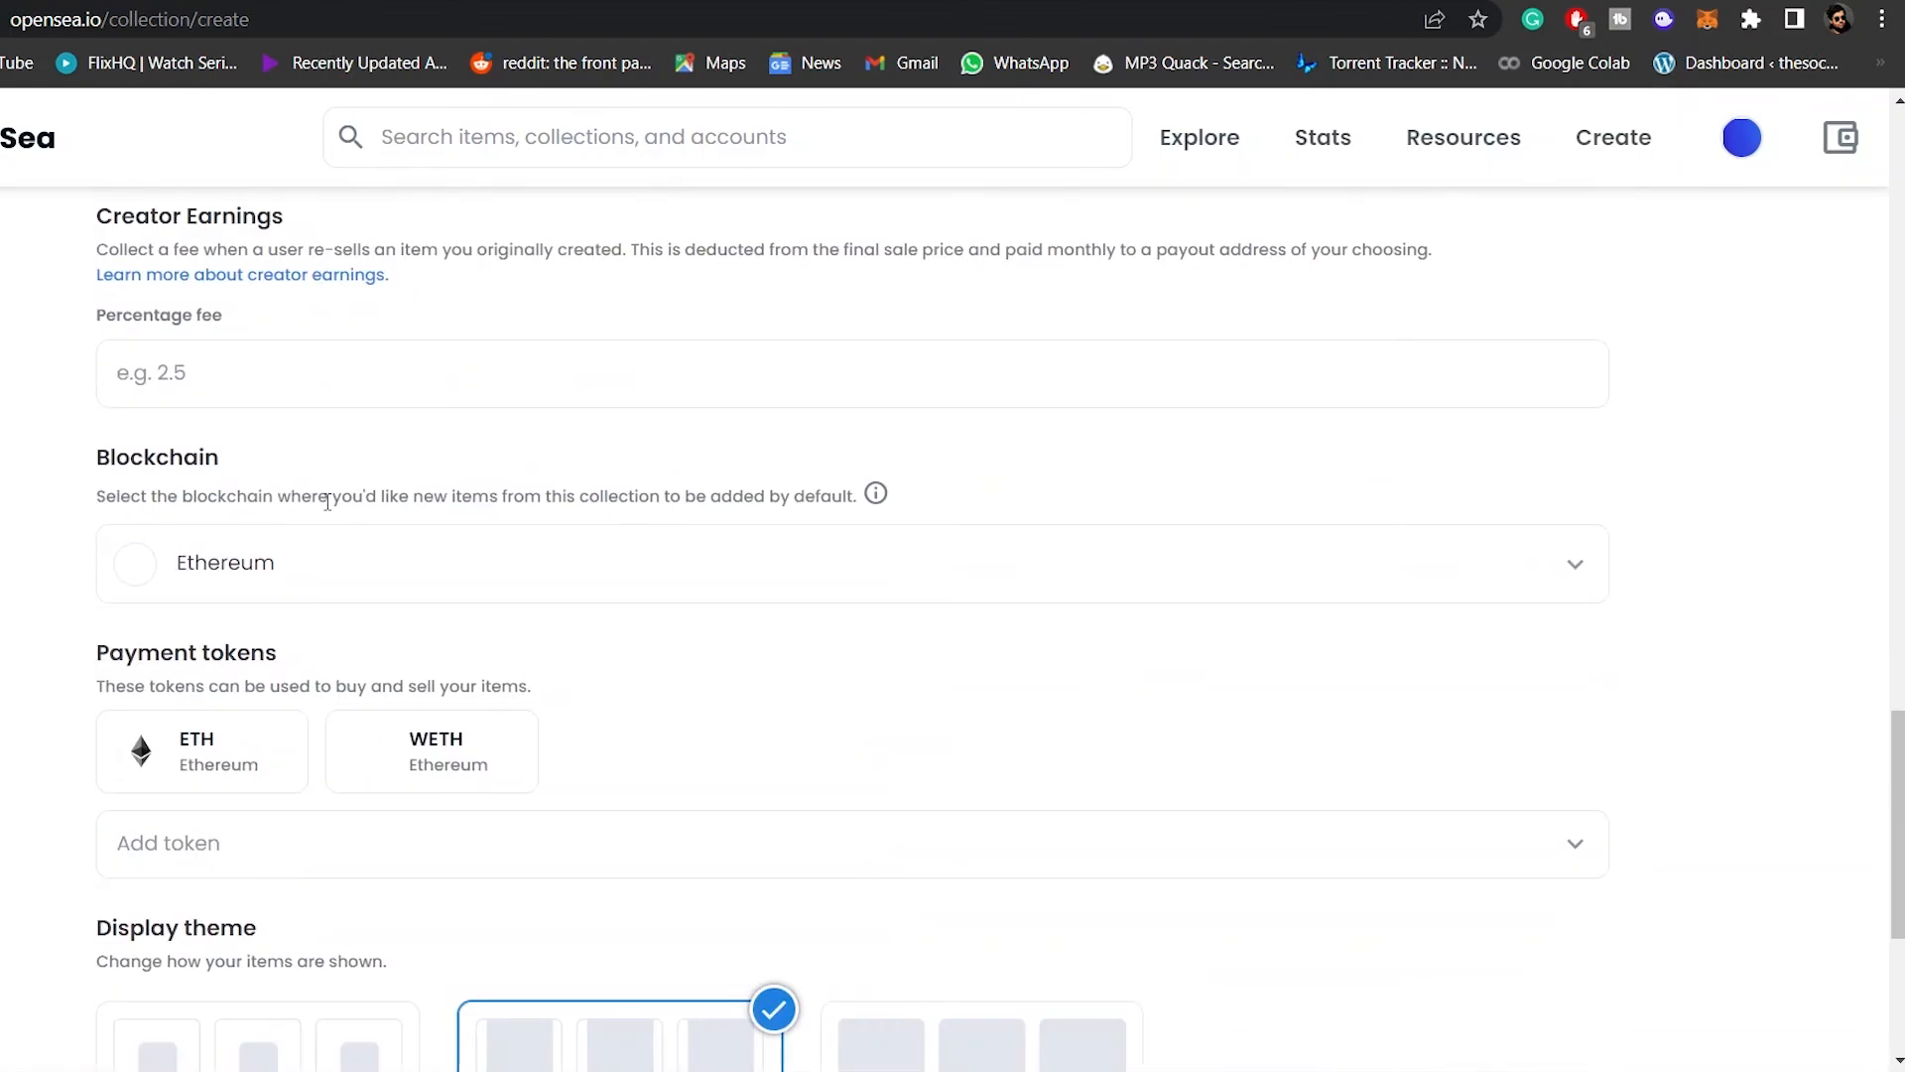
scroll(296, 559, down, 1)
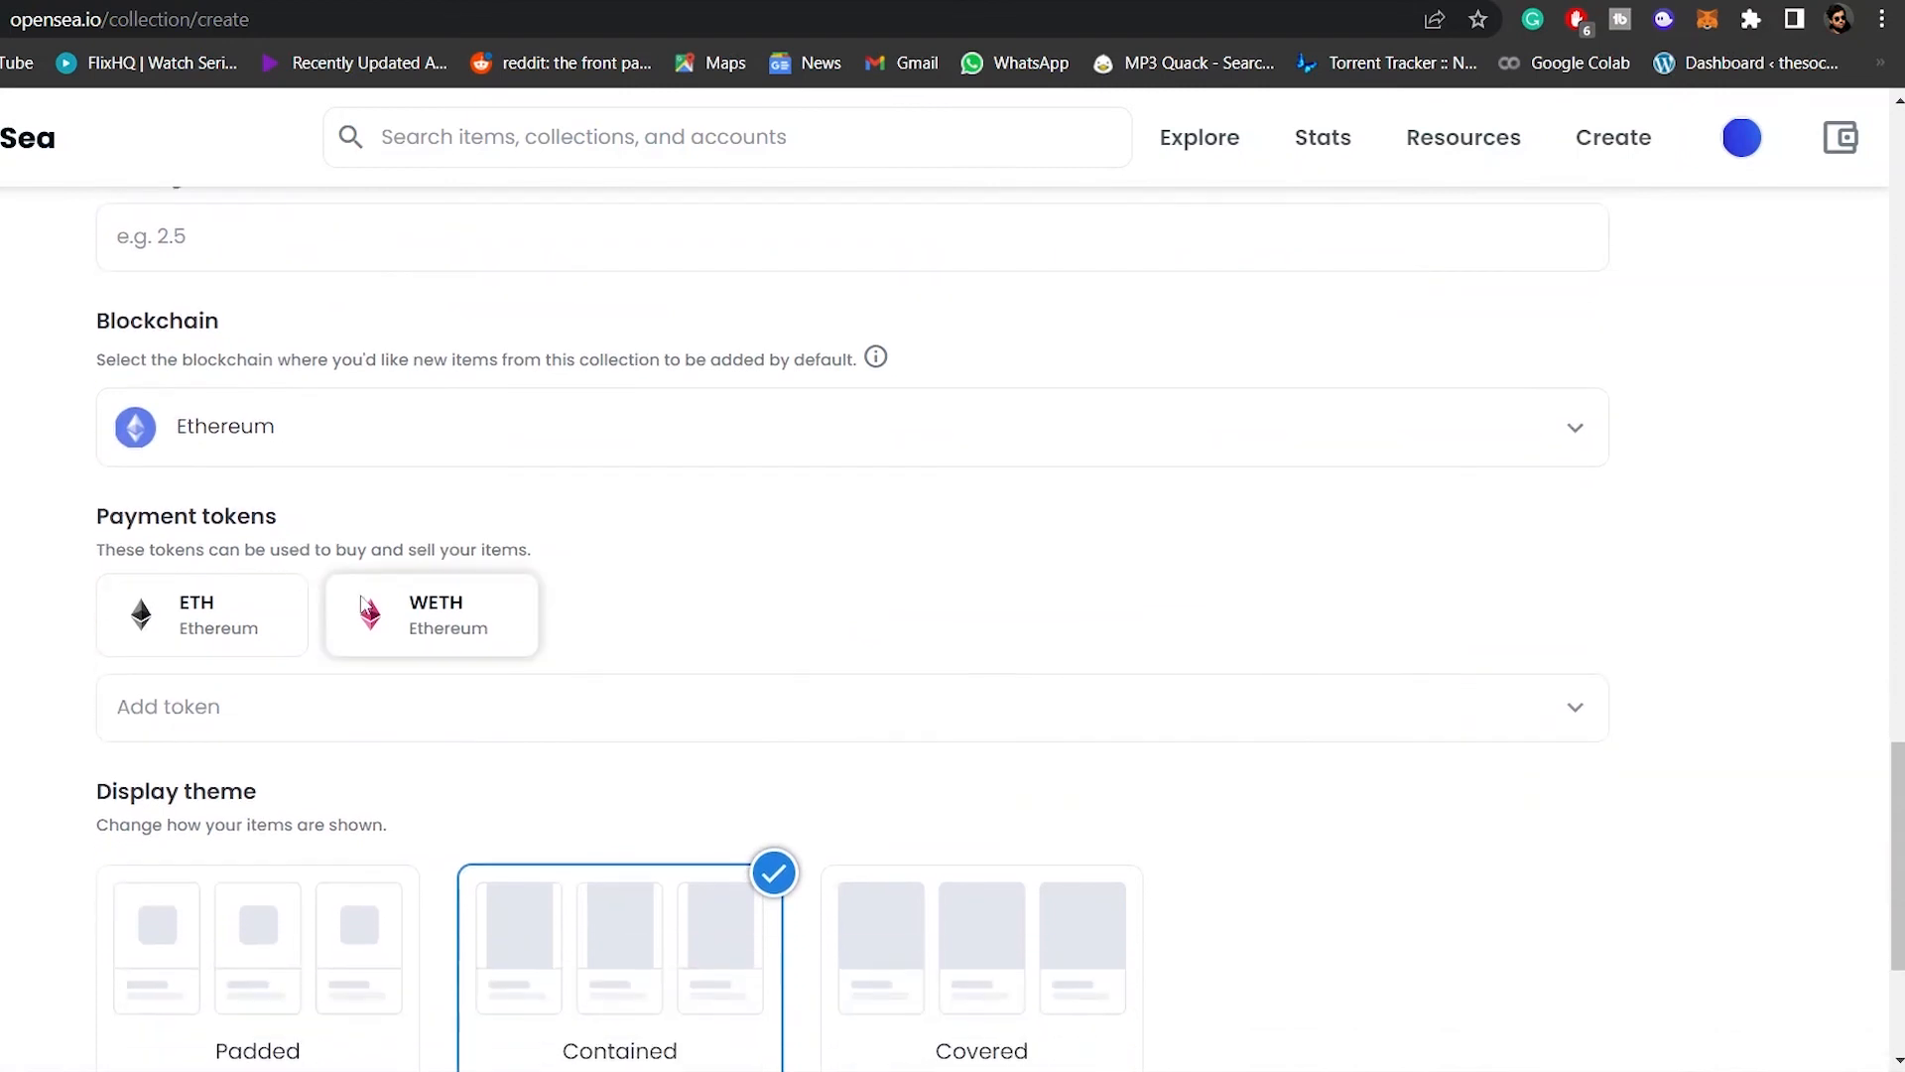
scroll(382, 621, down, 2)
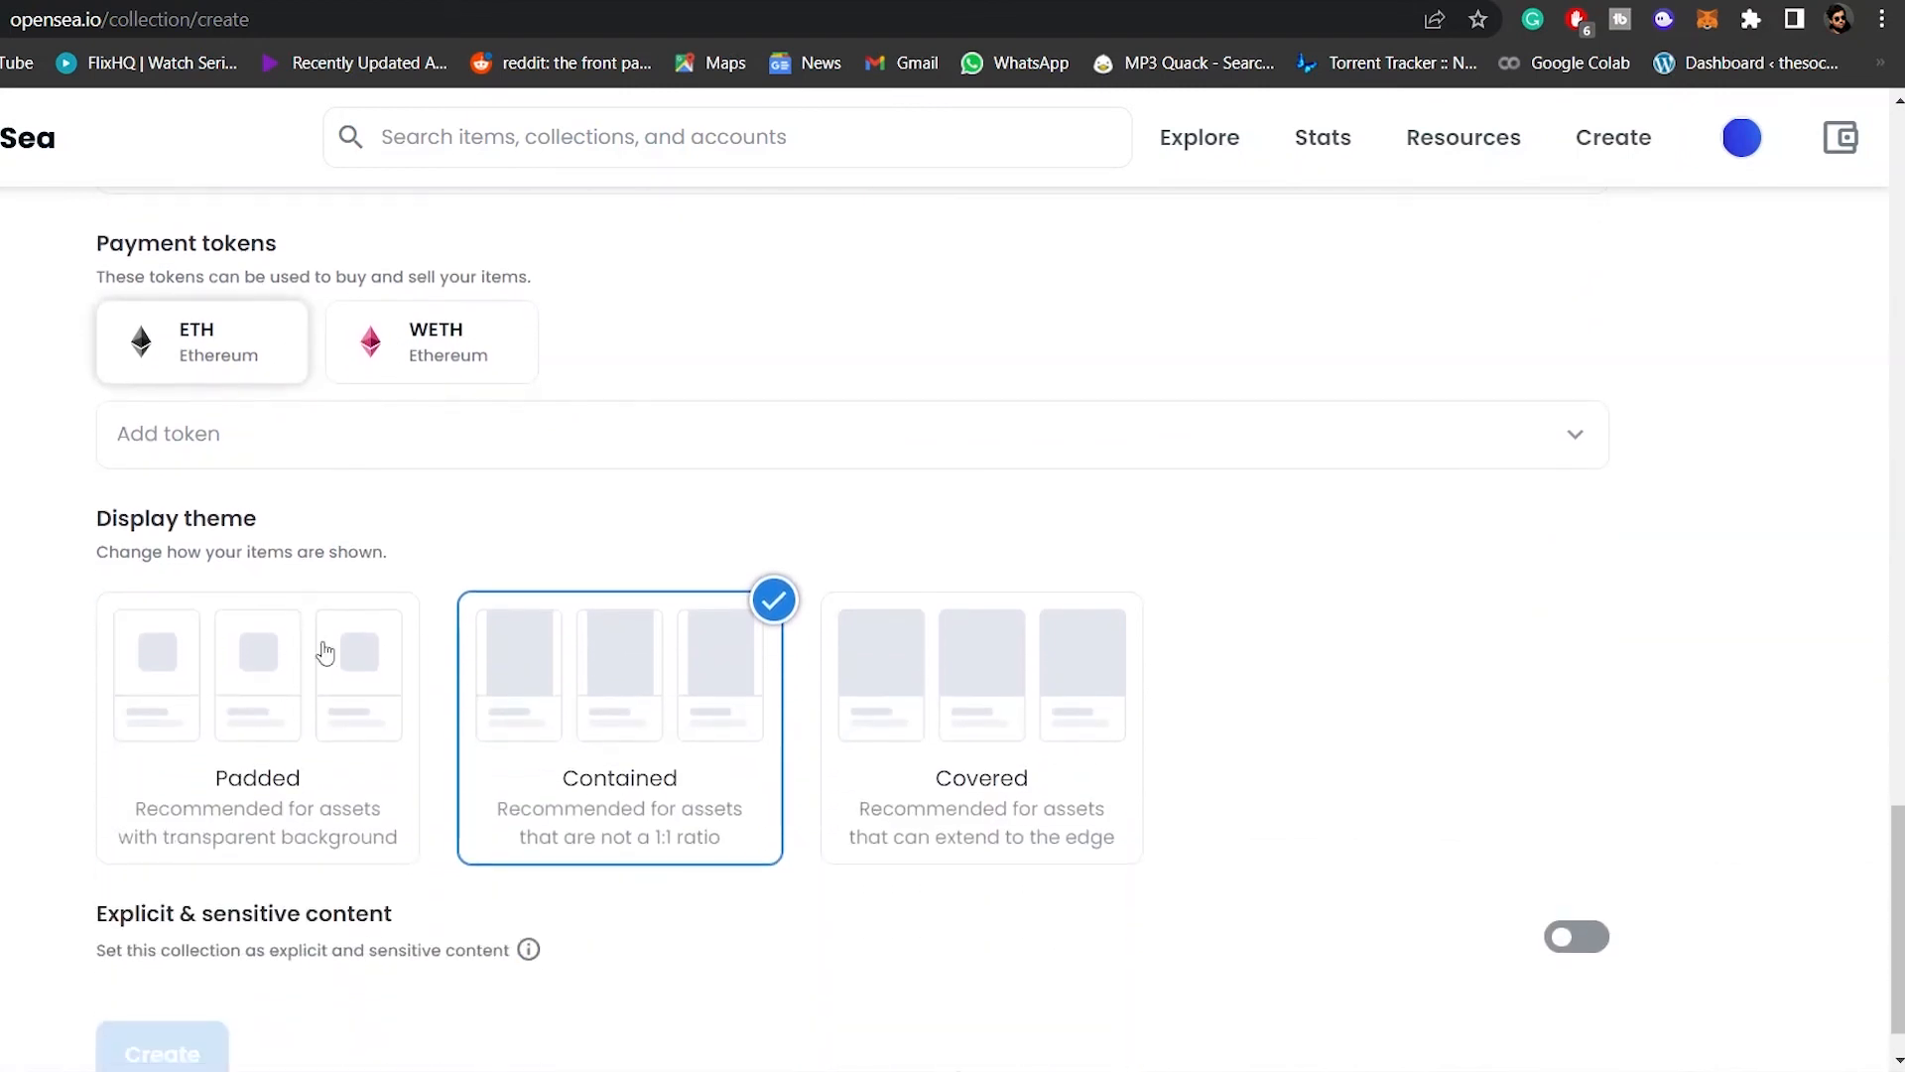
scroll(376, 716, down, 1)
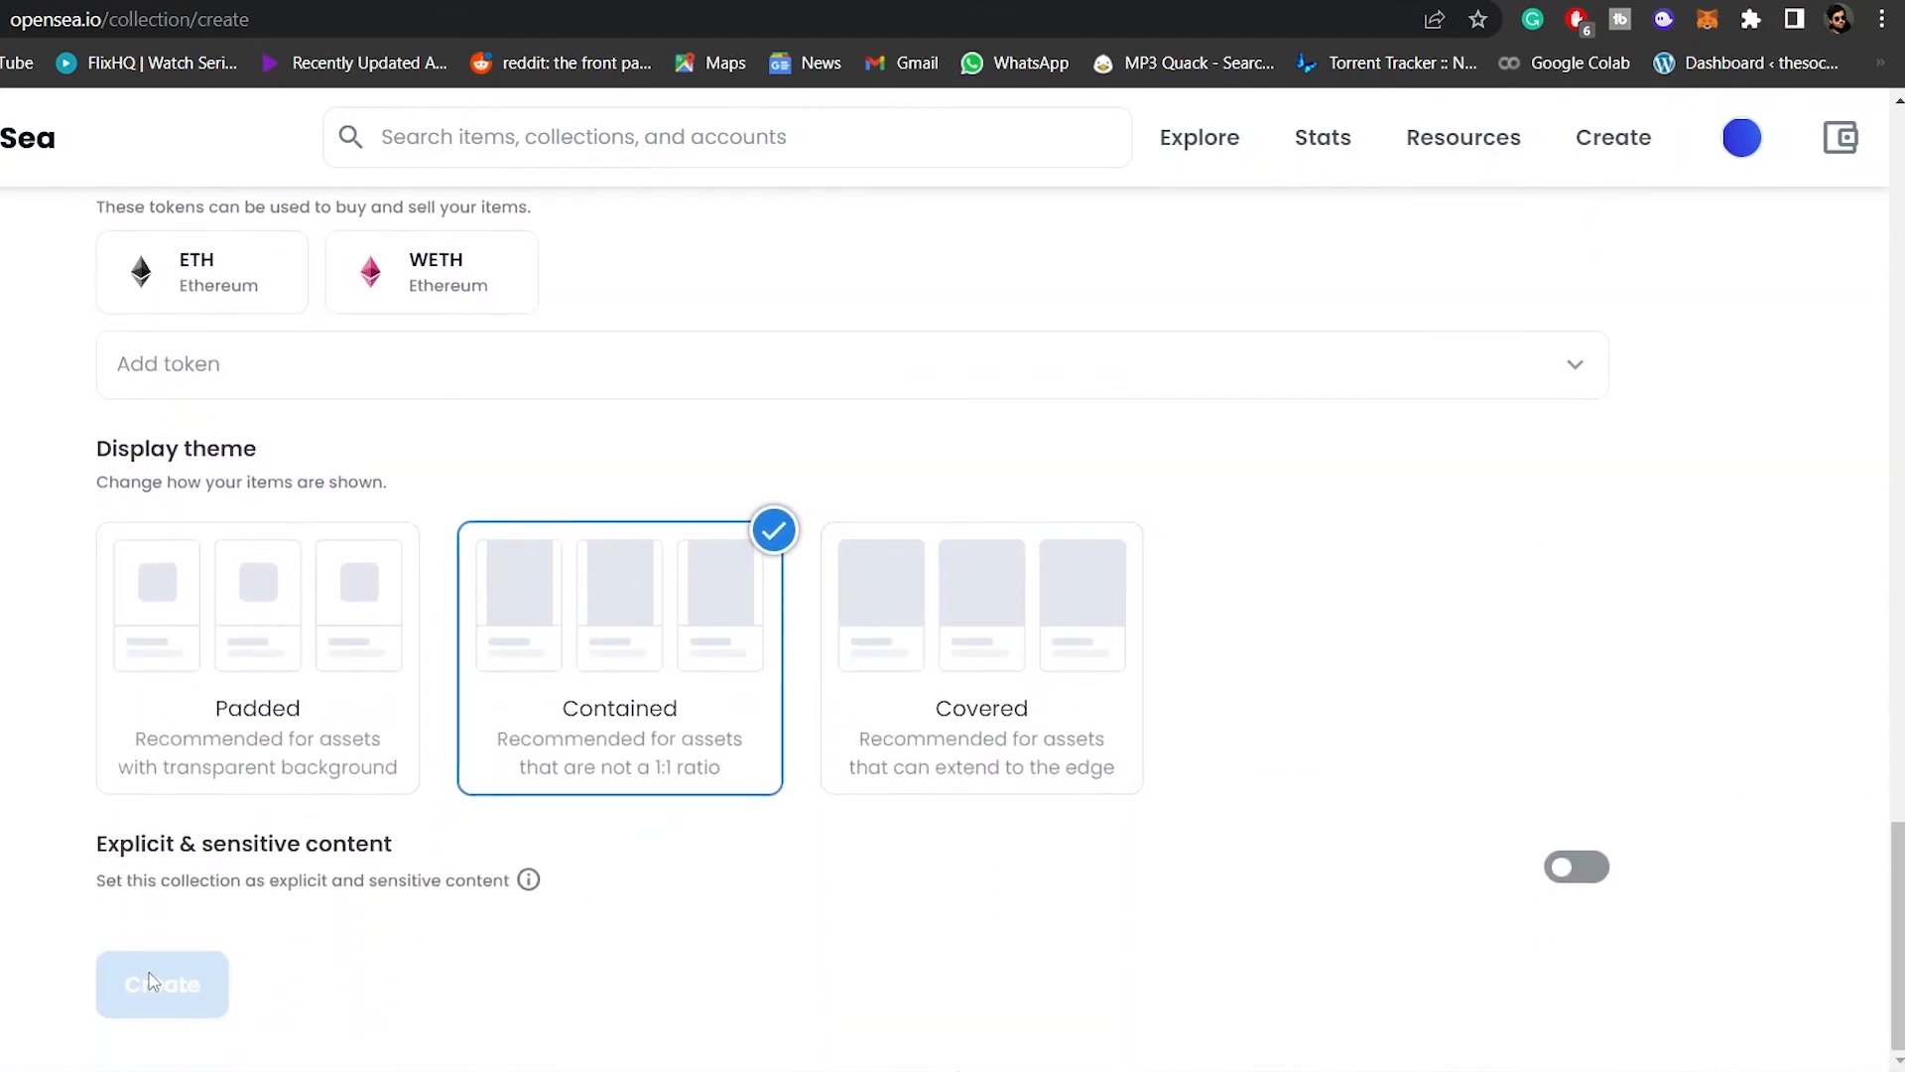
scroll(774, 853, up, 20)
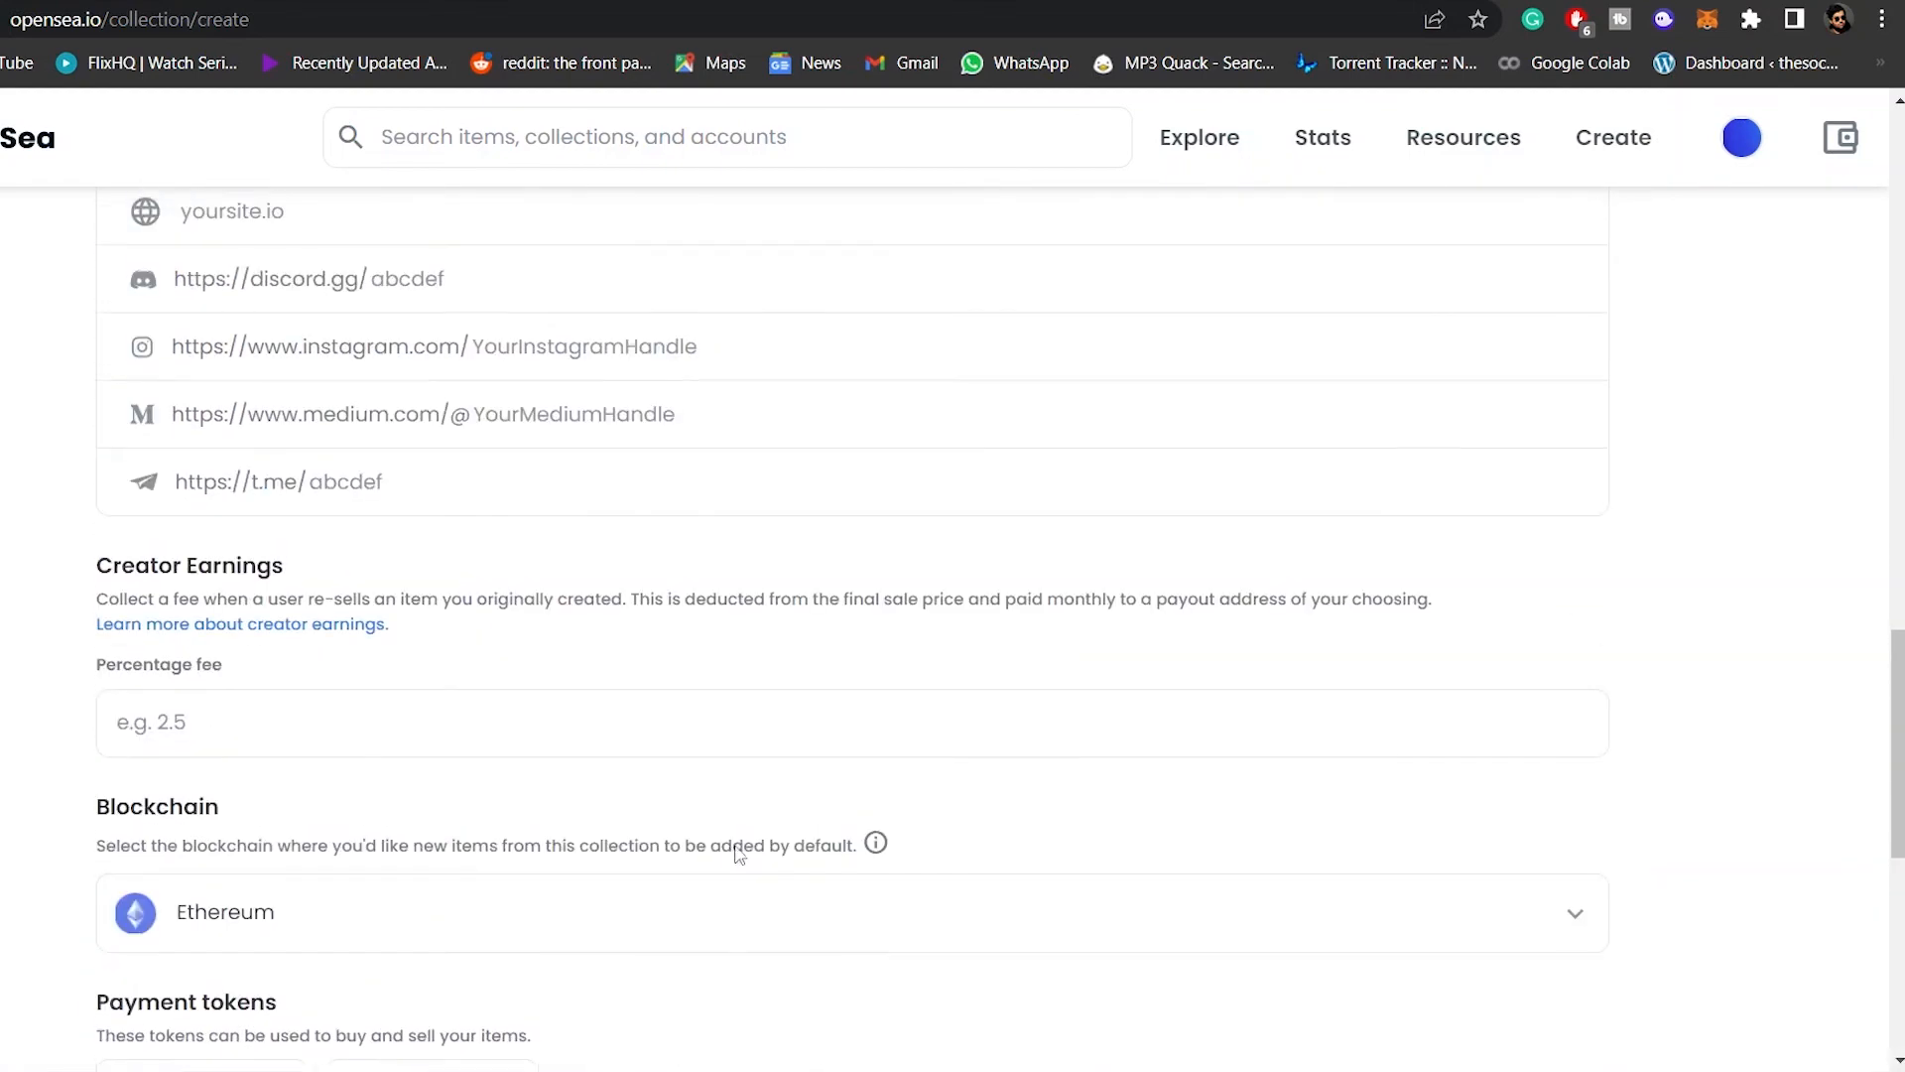